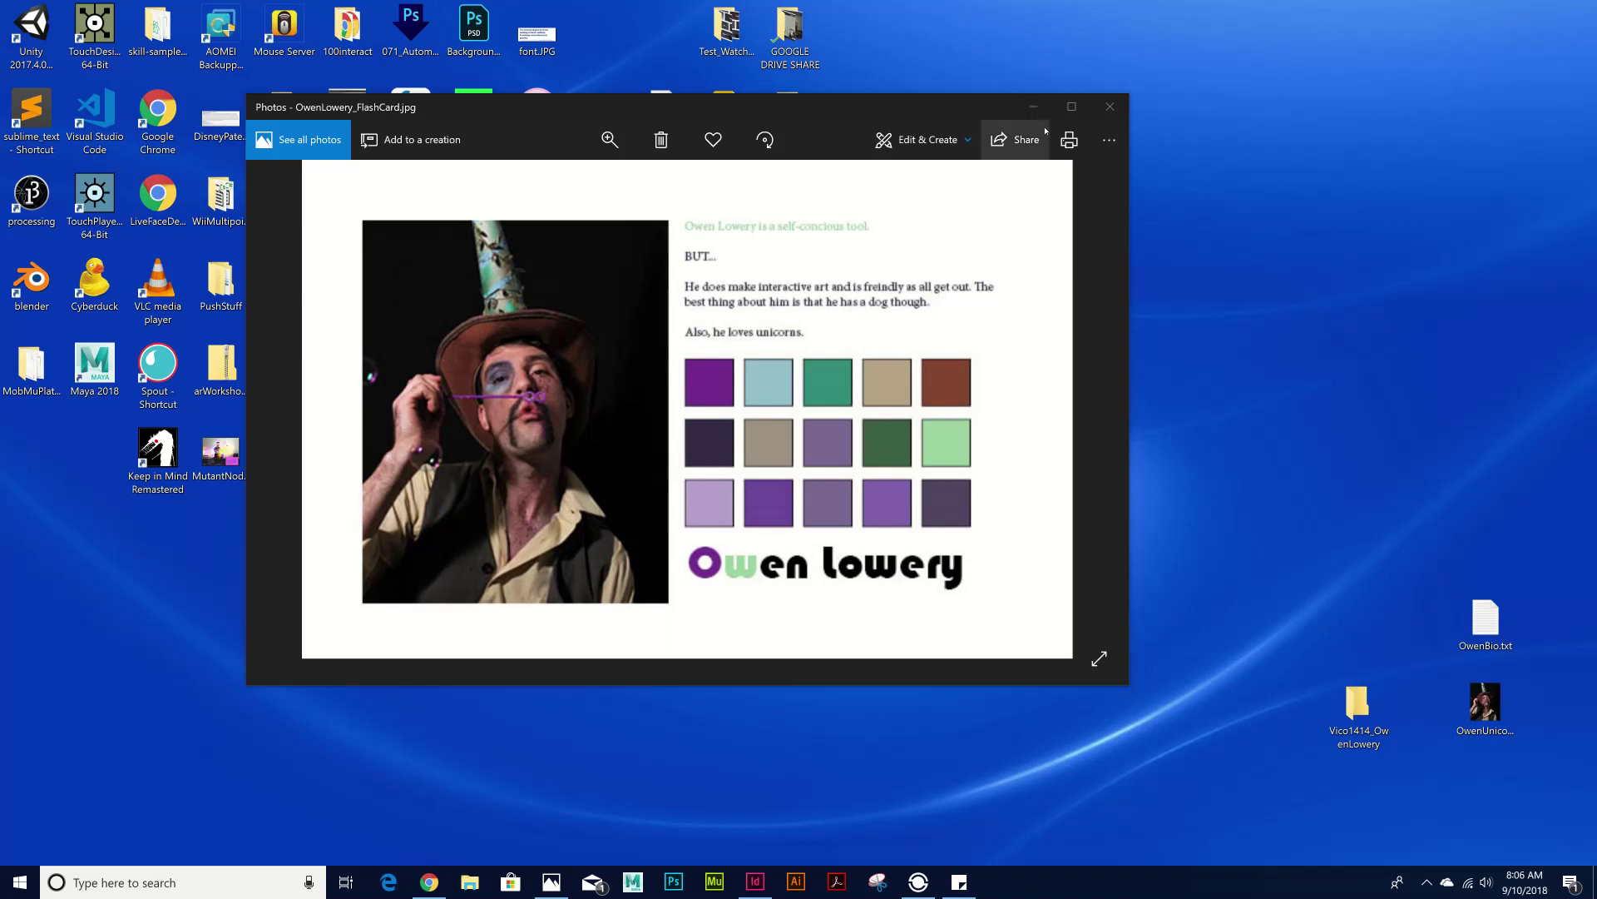
left_click(1108, 114)
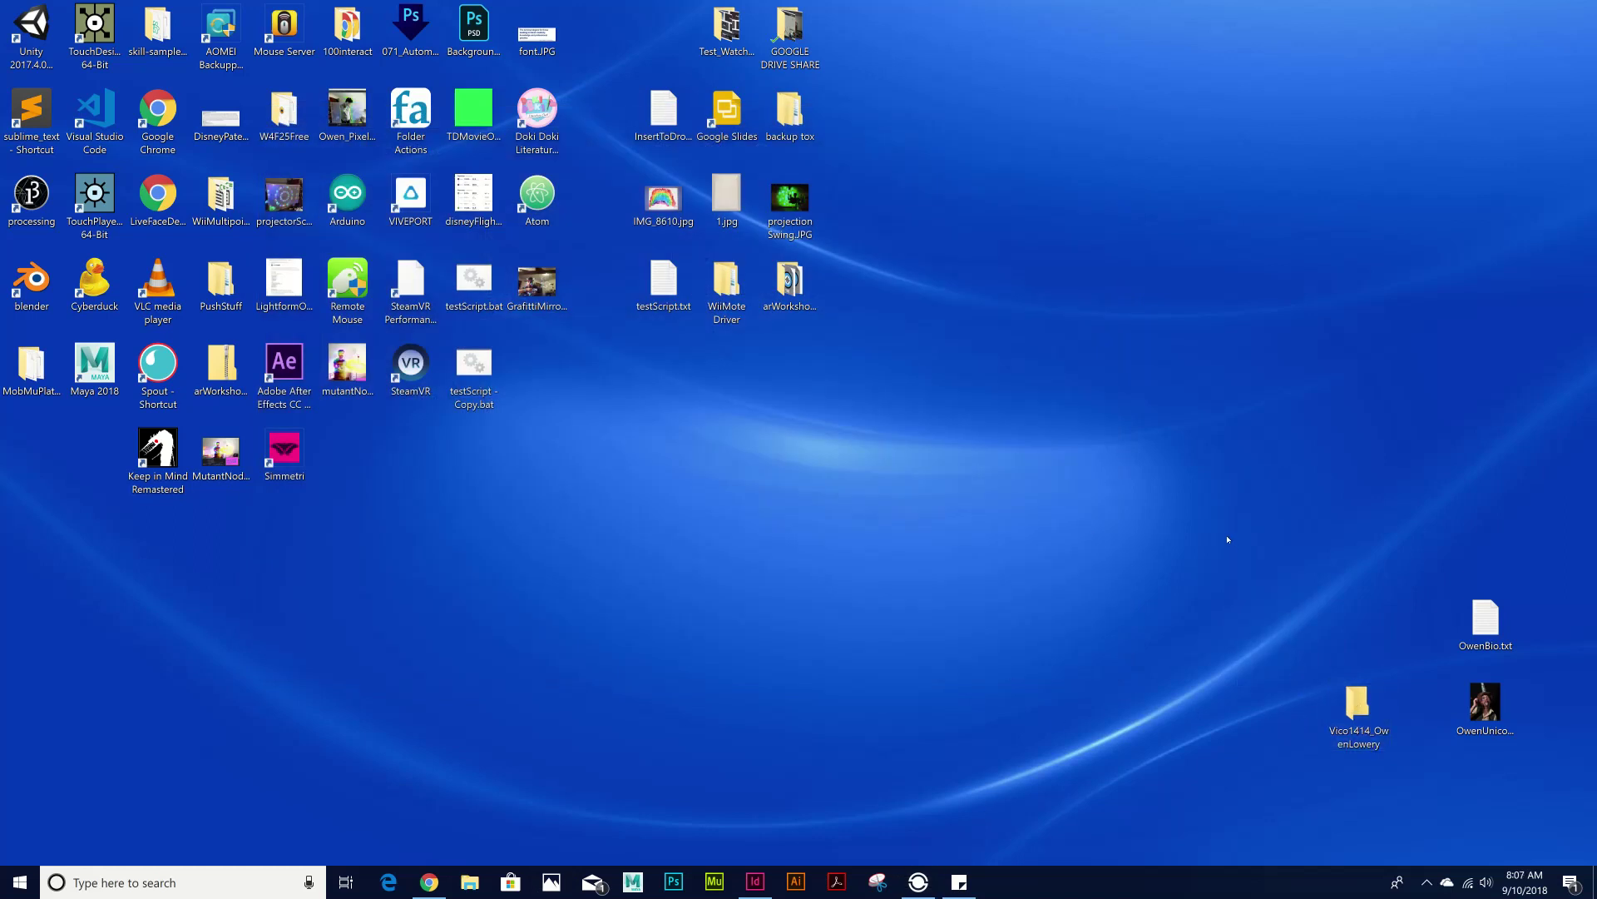
left_click_drag(1538, 534, 1381, 739)
left_click(1359, 708)
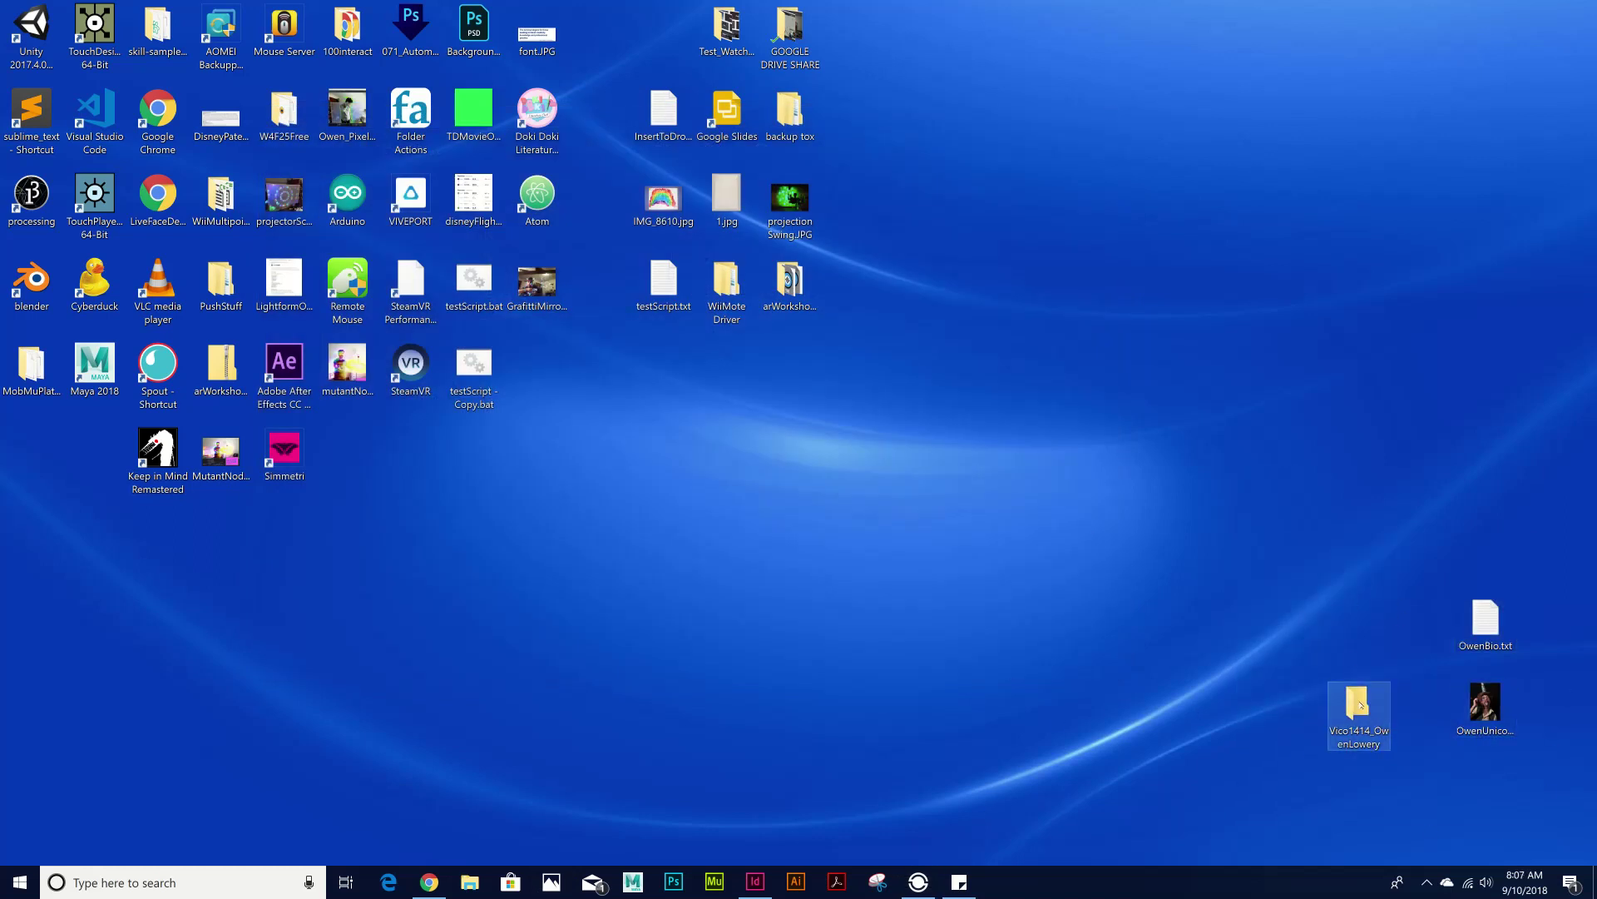
double_click(1361, 705)
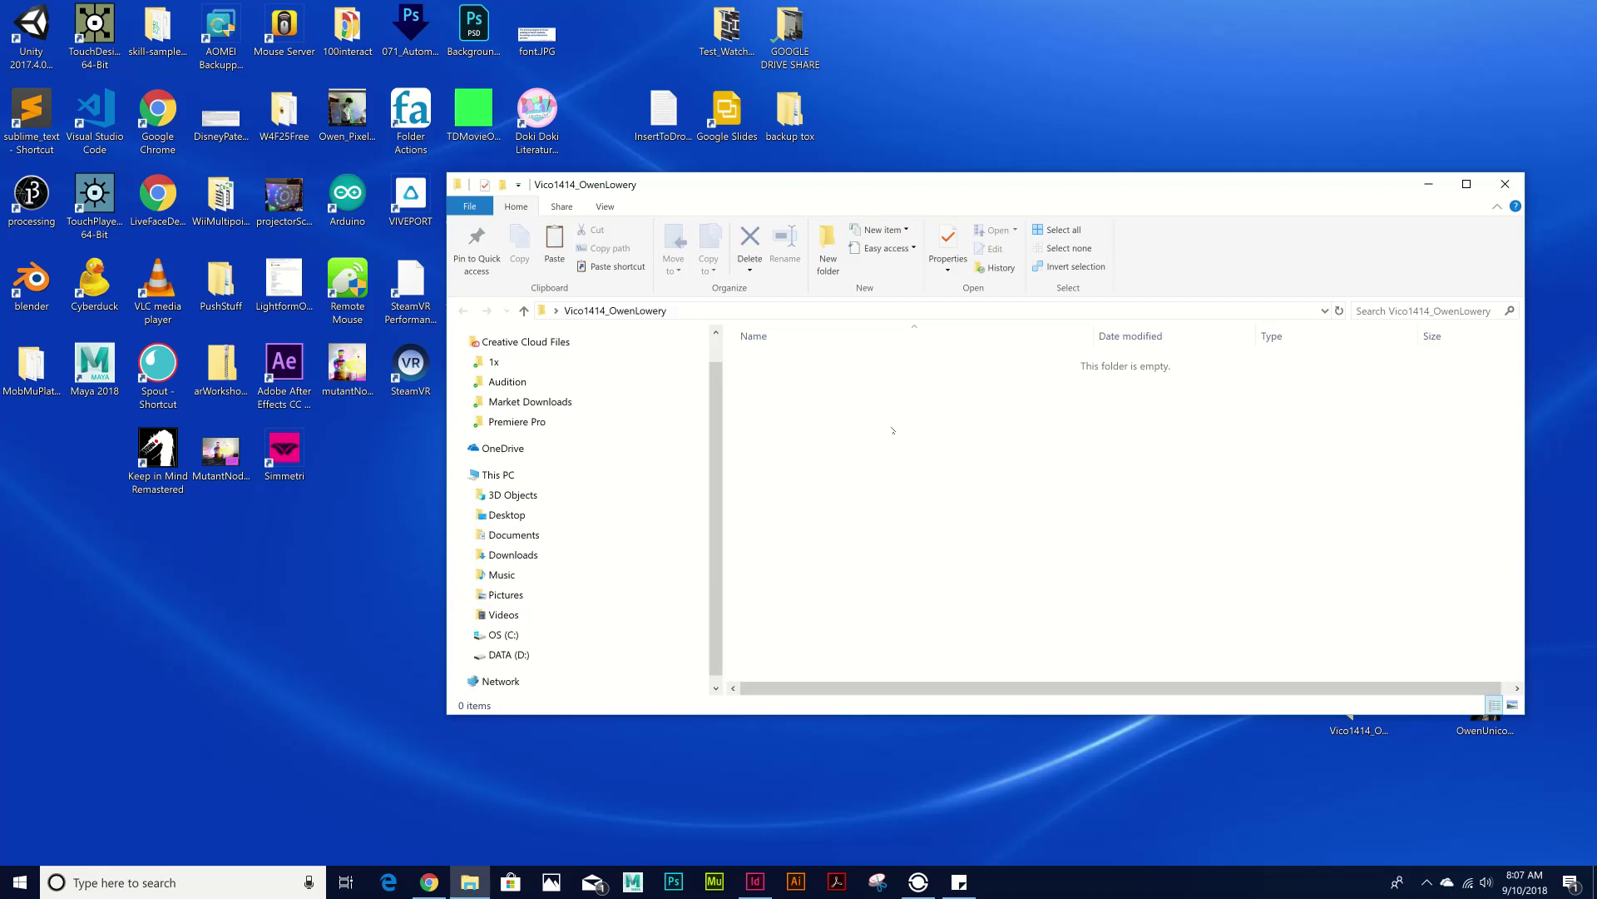
left_click(826, 239)
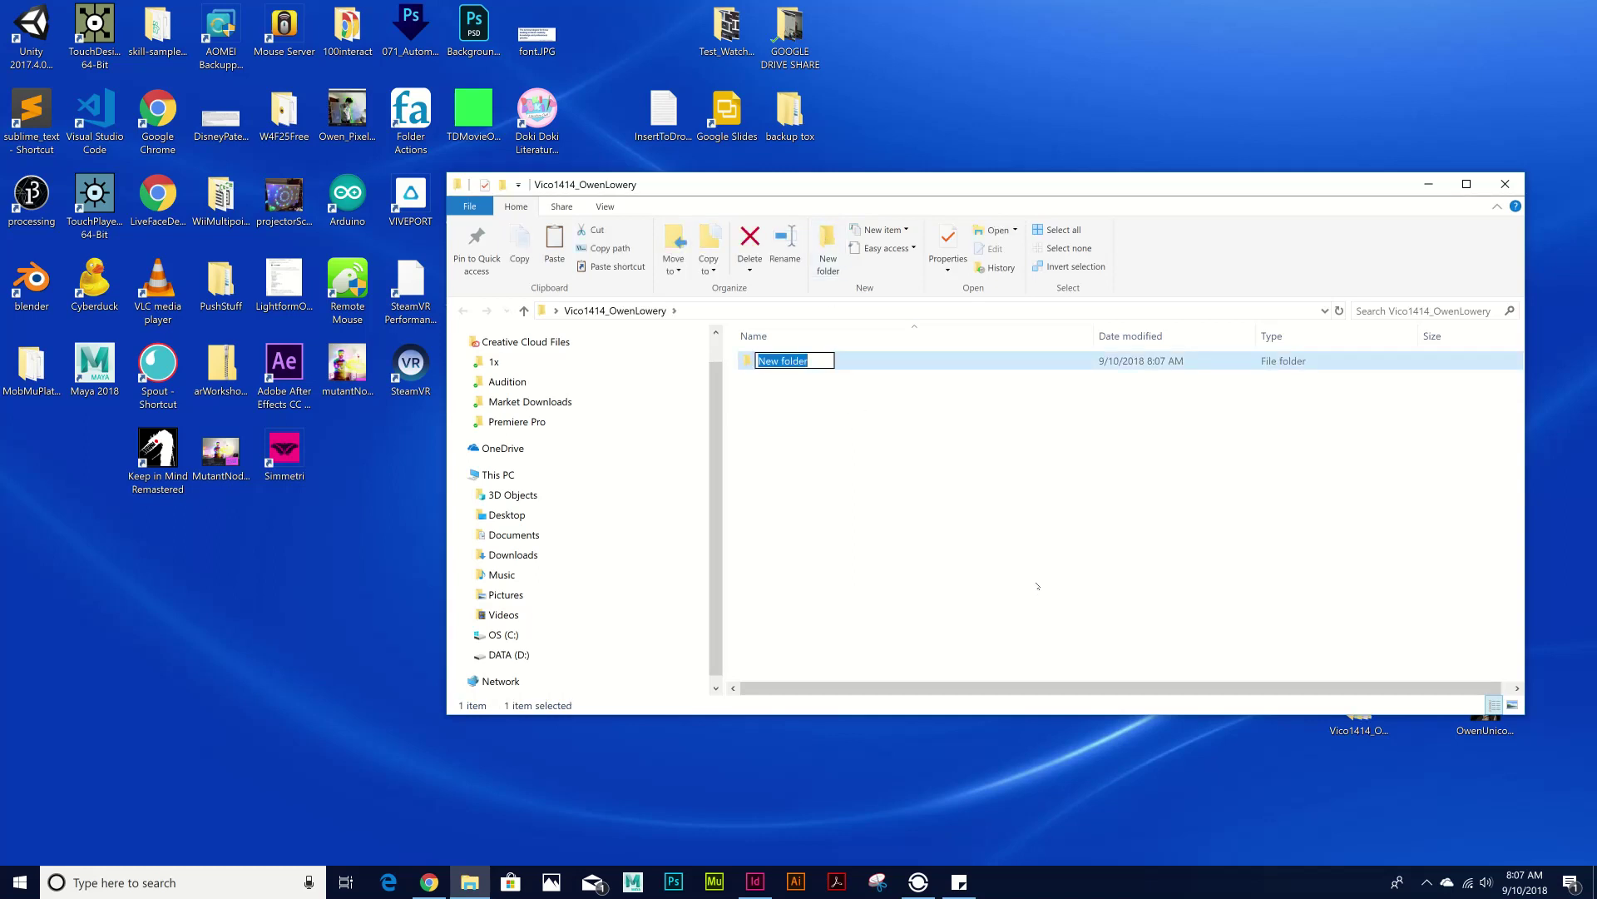
key("BackSpace")
type("FlashCardProject_OwenLowery")
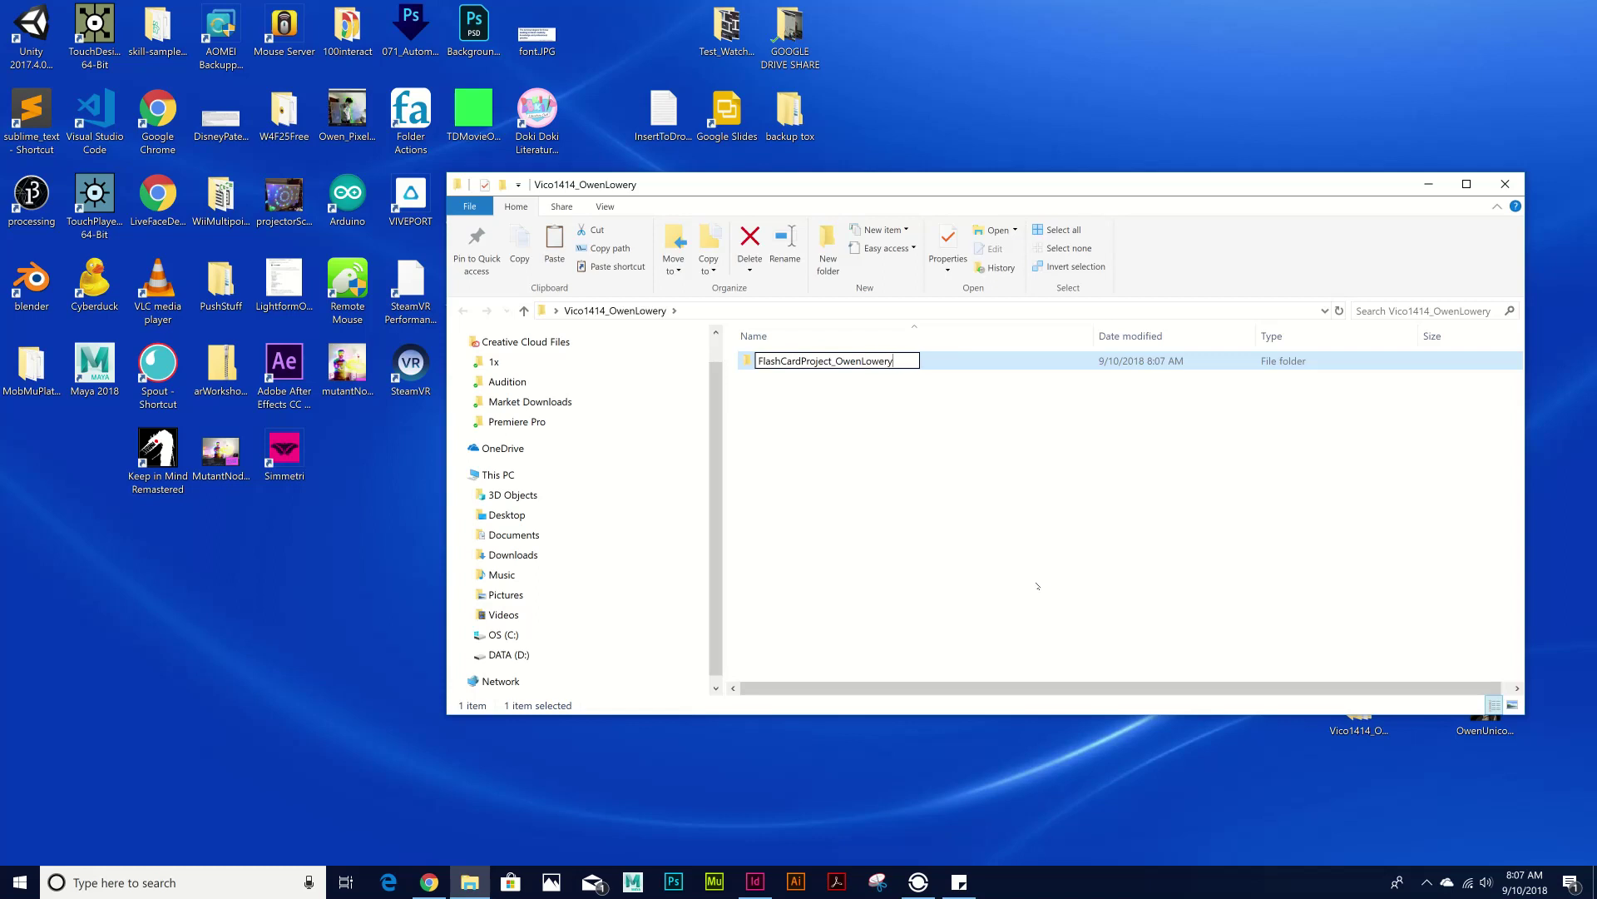
left_click(1025, 539)
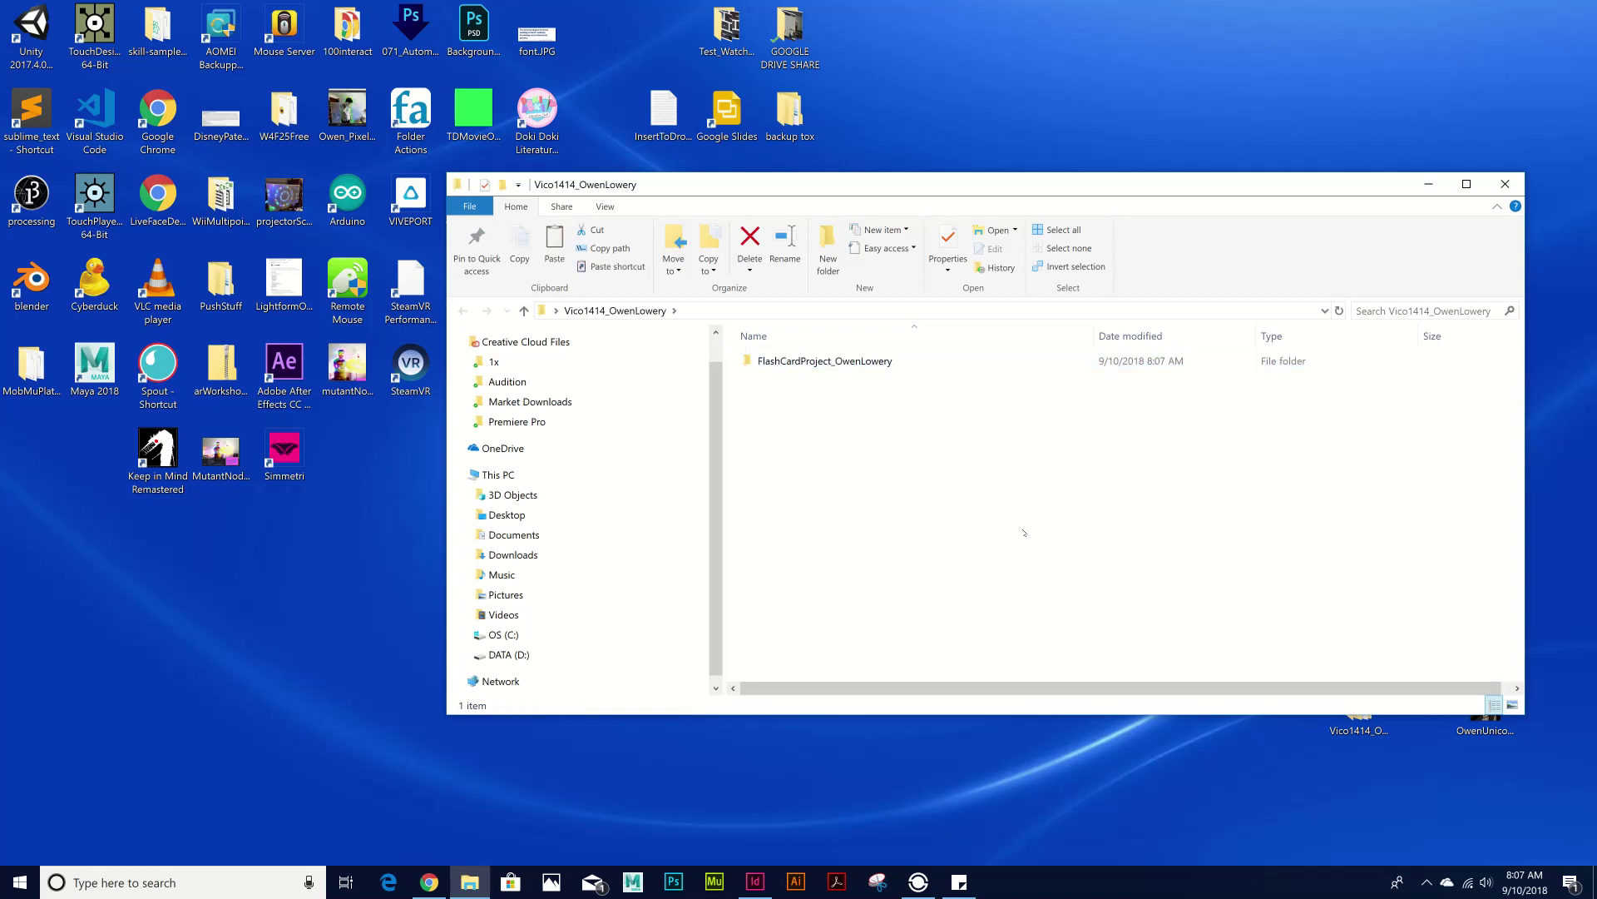
- Create four new subfolders inside FlashCardProject_OwenLowery
double_click(863, 362)
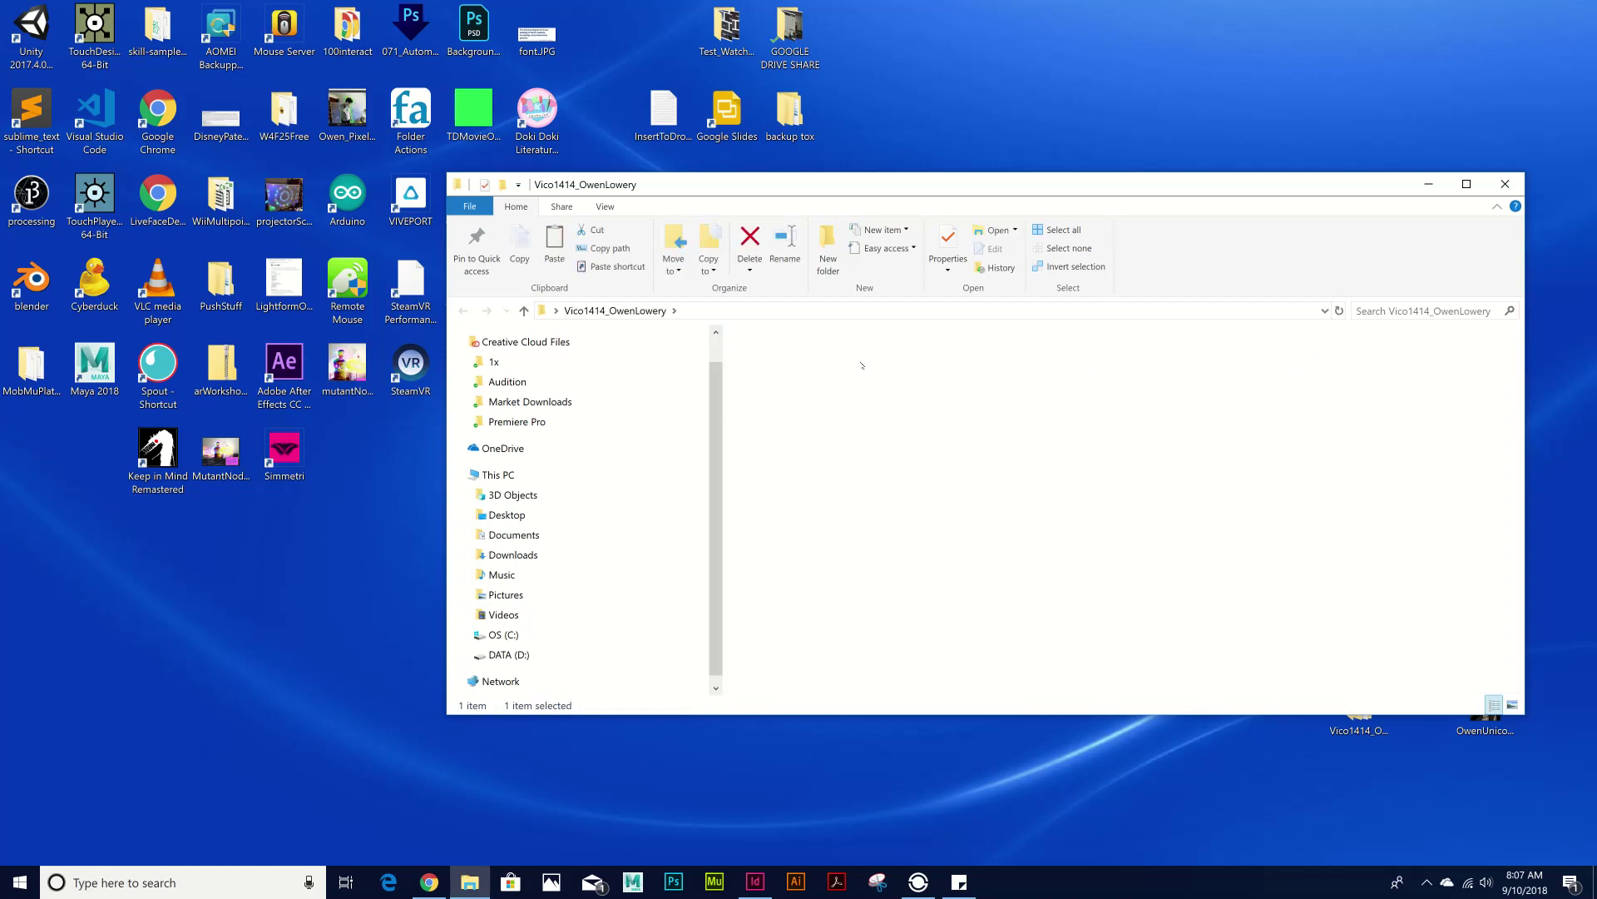
left_click(832, 250)
left_click(832, 249)
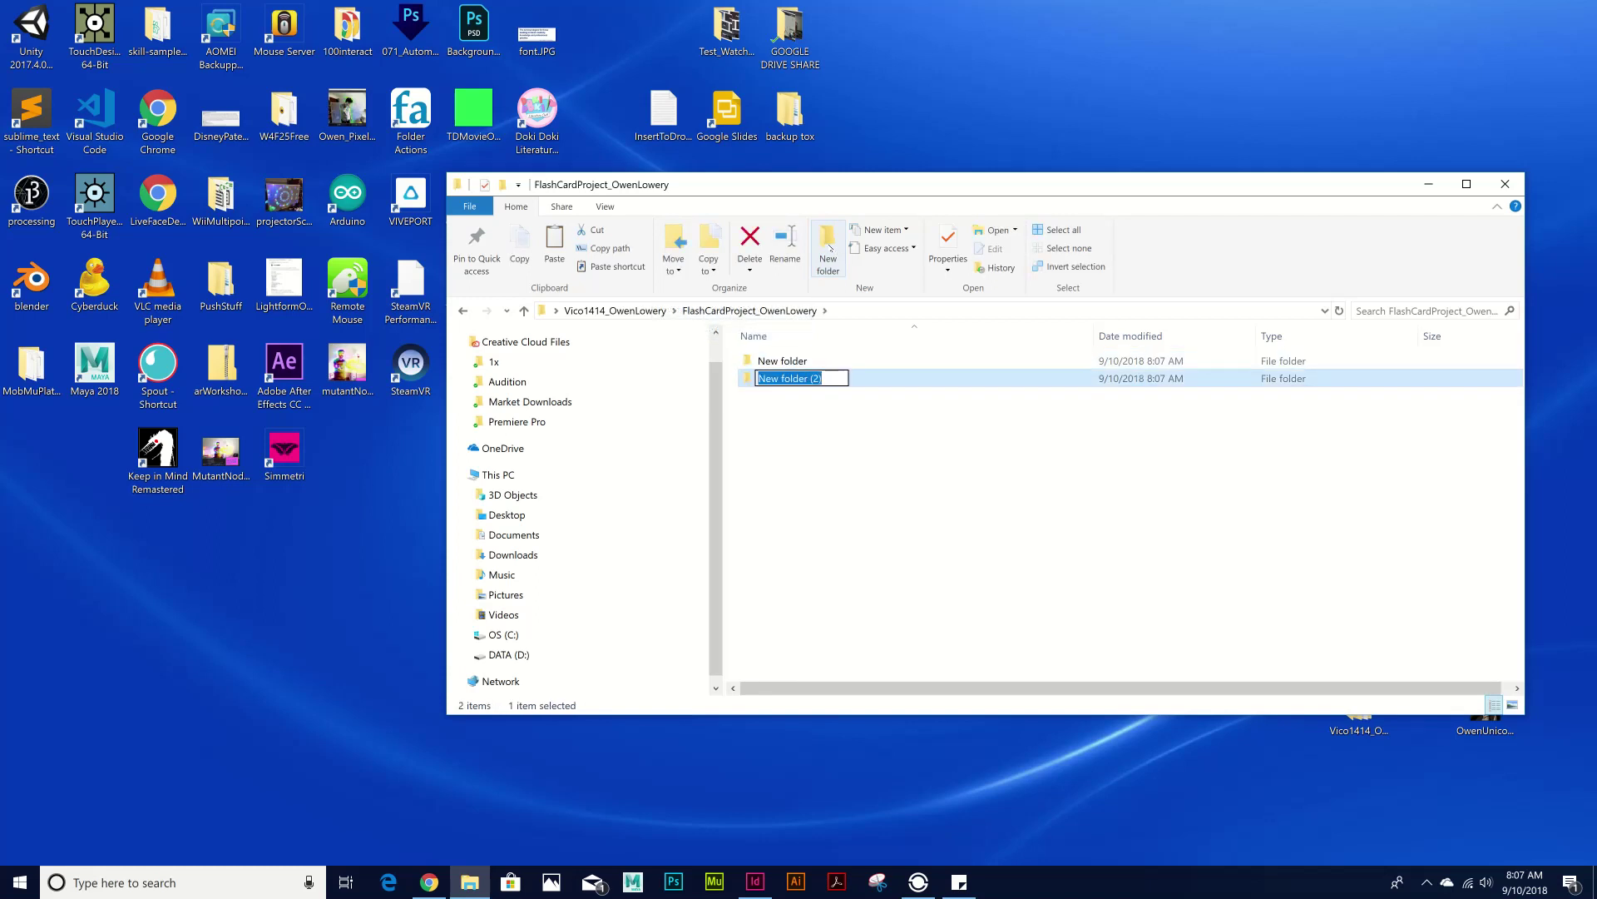
left_click(830, 248)
left_click(830, 248)
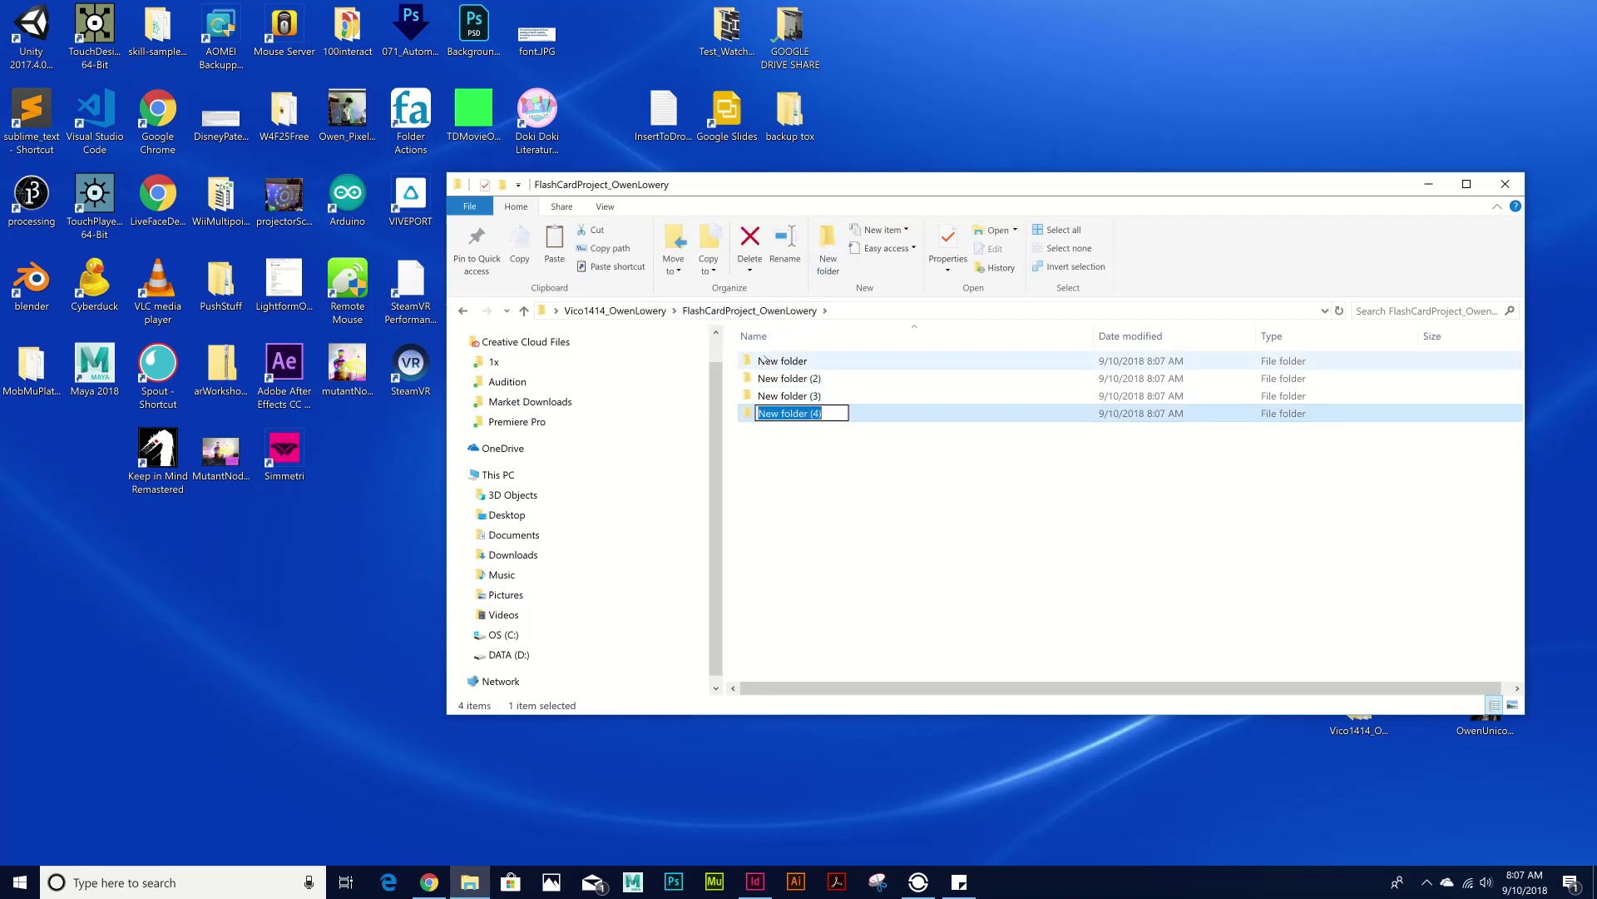
left_click(1040, 361)
- Rename the first two new folders Assets and Designs
left_click(782, 361)
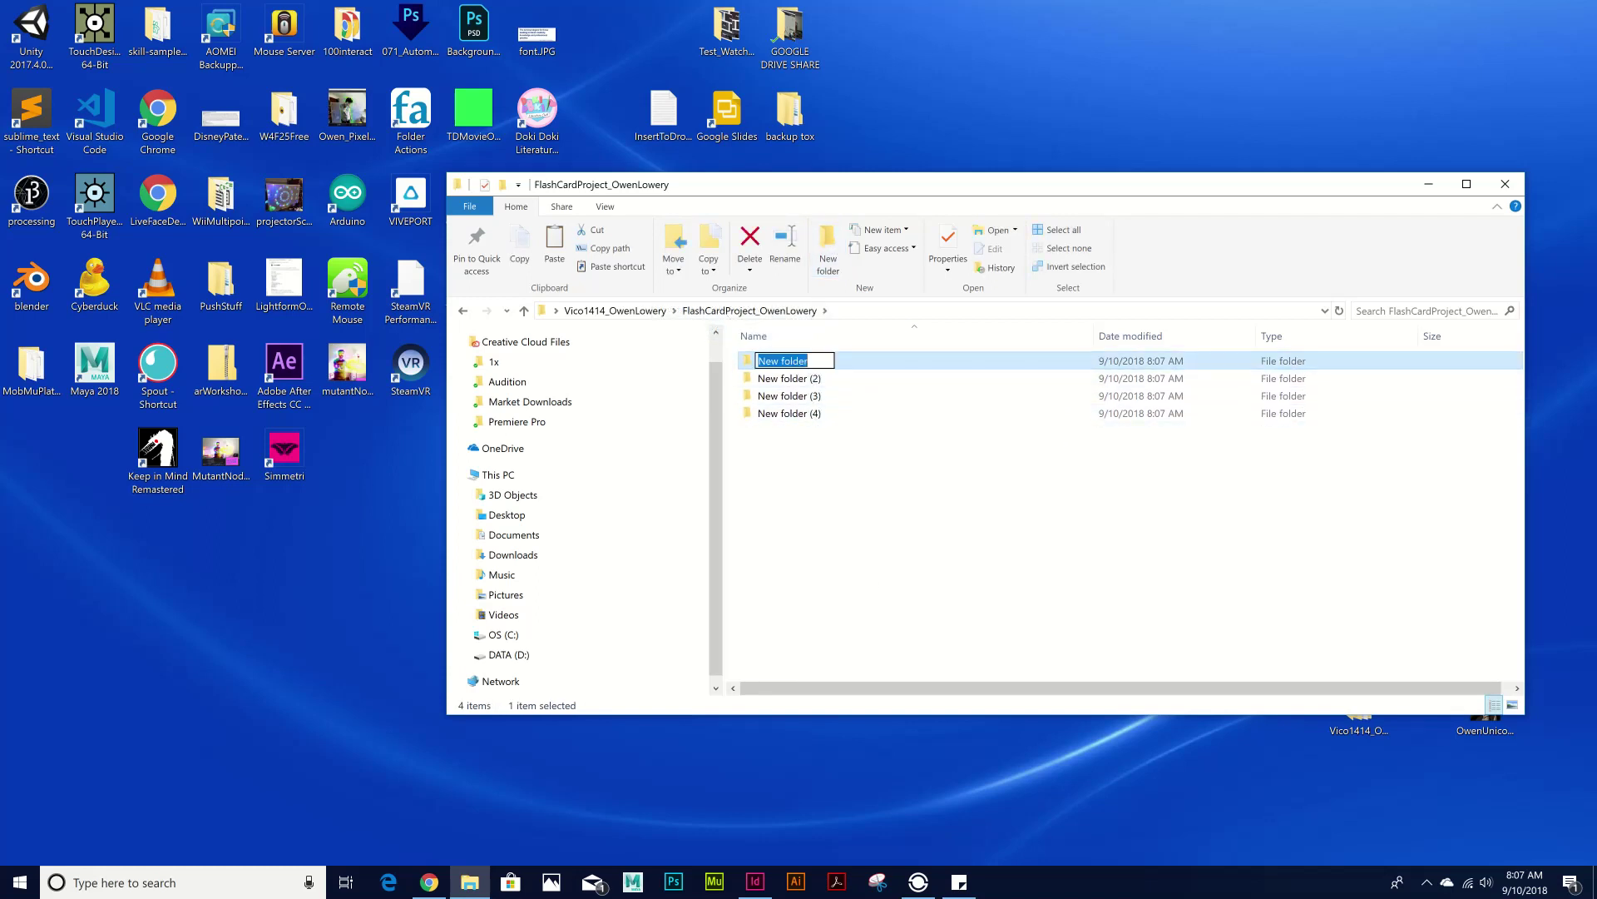
type("Assets")
left_click(797, 378)
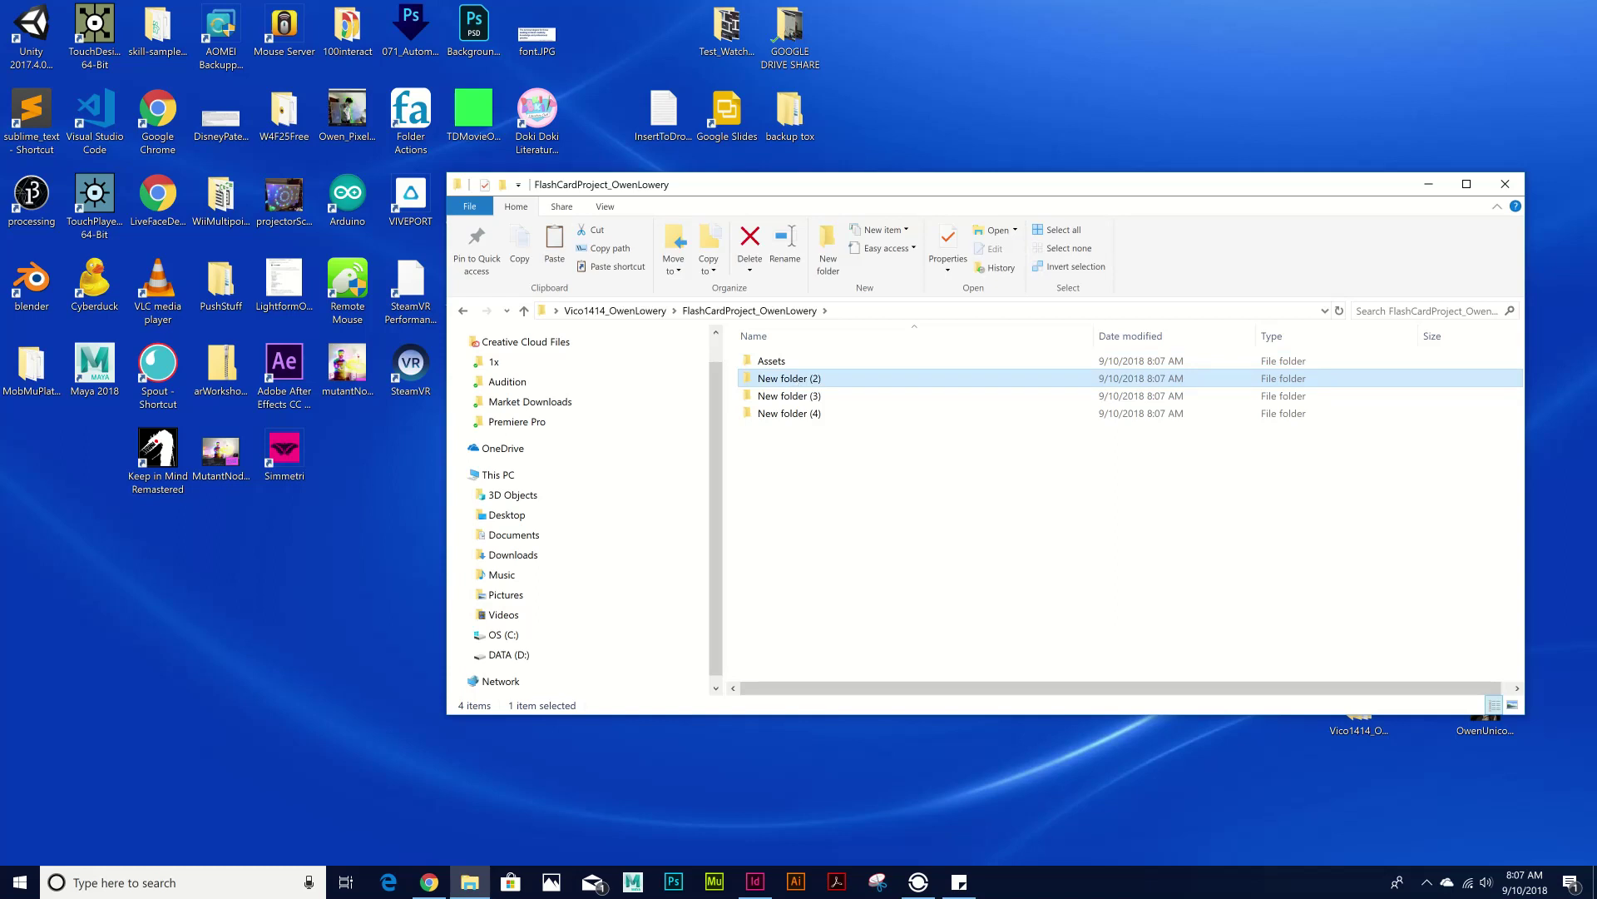
left_click(797, 379)
type("Designs")
key("Return")
- Rename the remaining two new folders Exports and Inspirations
left_click(786, 397)
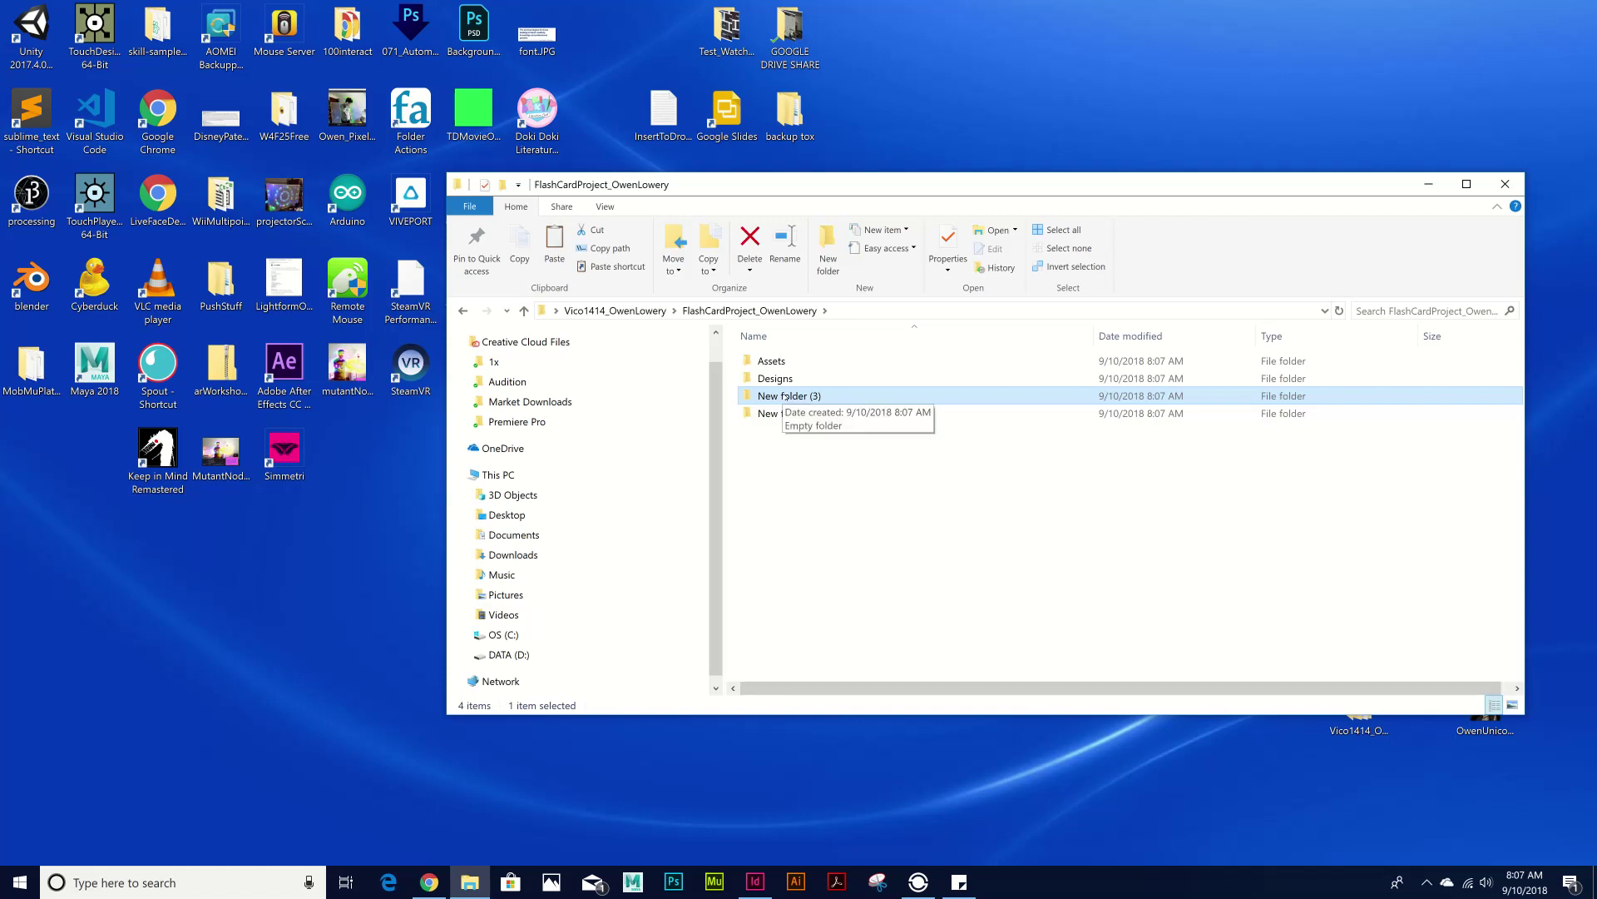
left_click(785, 396)
type("Exports")
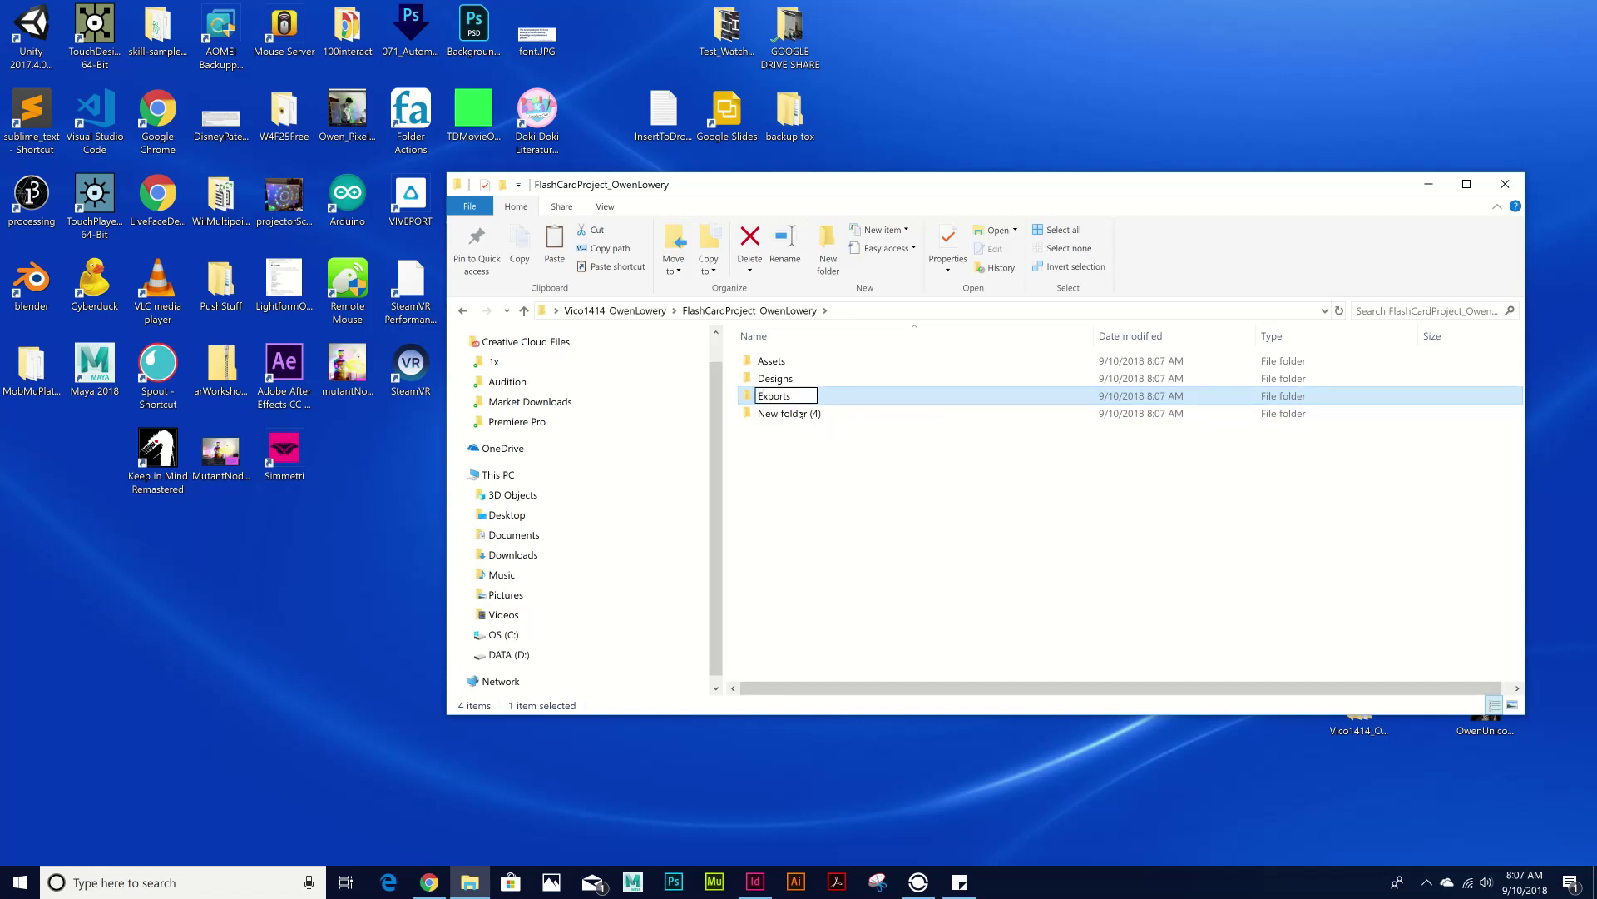
left_click(800, 413)
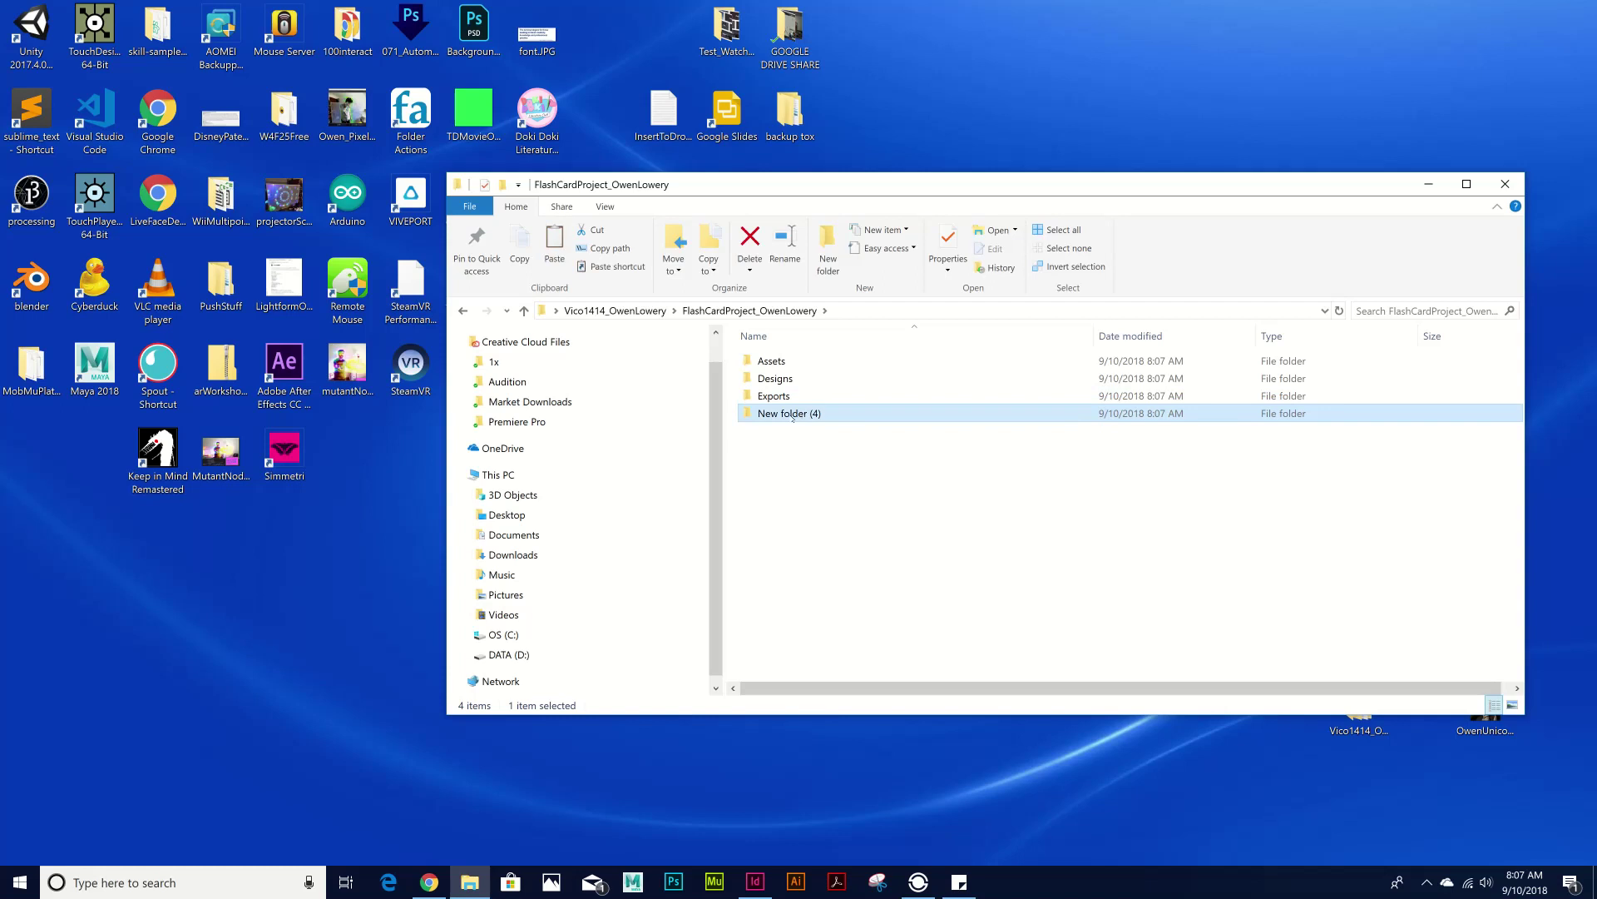
left_click(792, 414)
type("Inspirations")
left_click(794, 433)
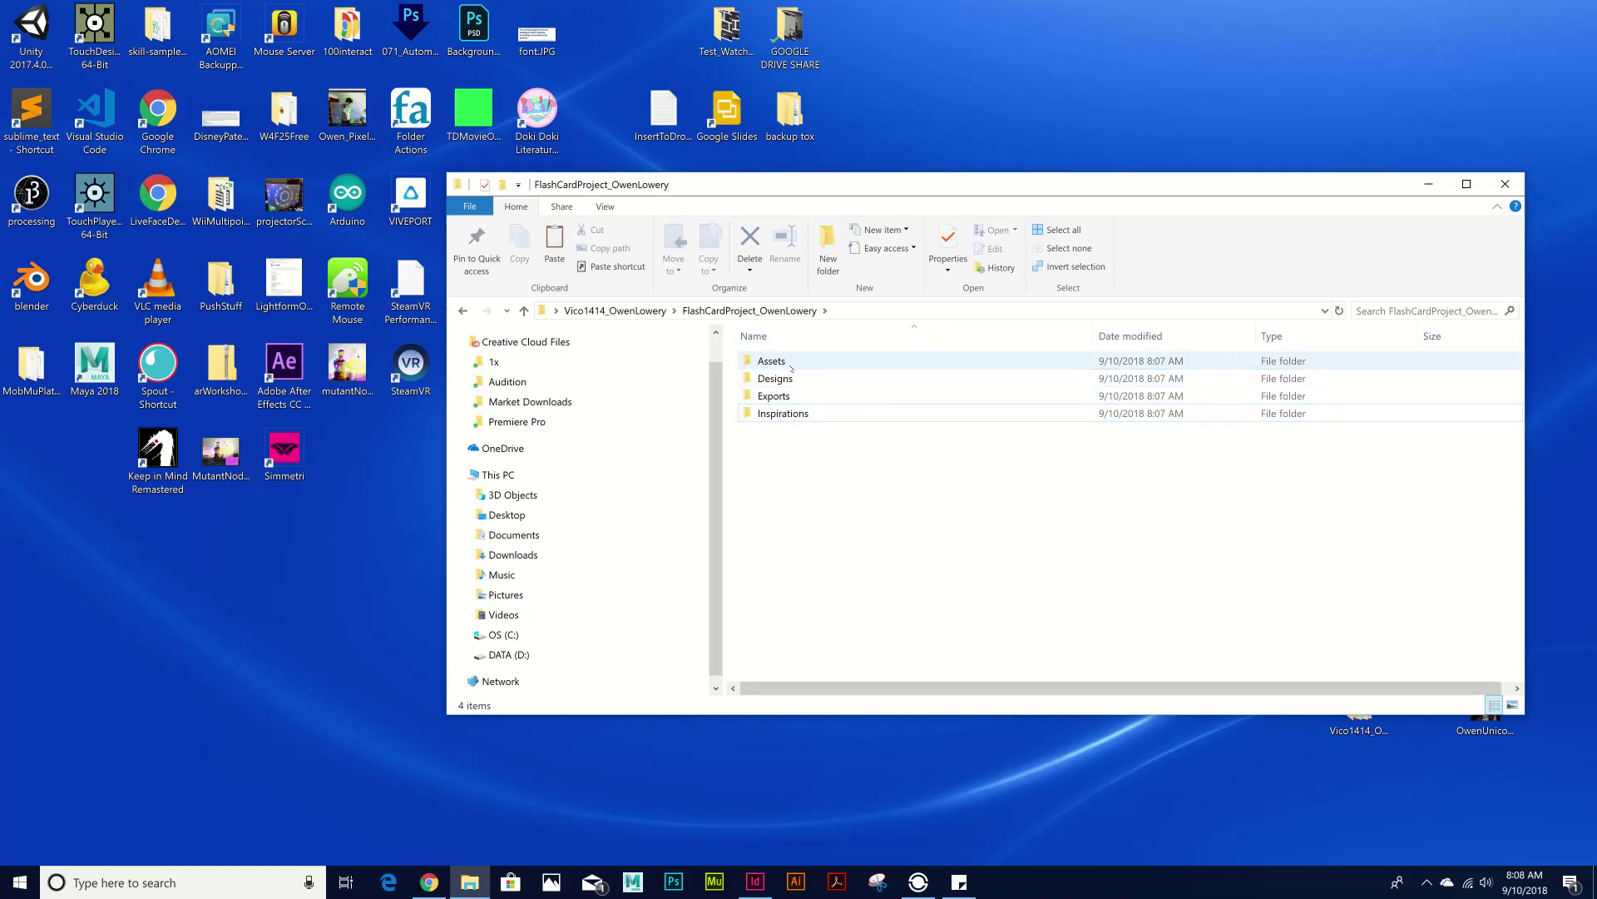
- Open Assets, preview OwenBio.txt, and move it in from the desktop
double_click(873, 361)
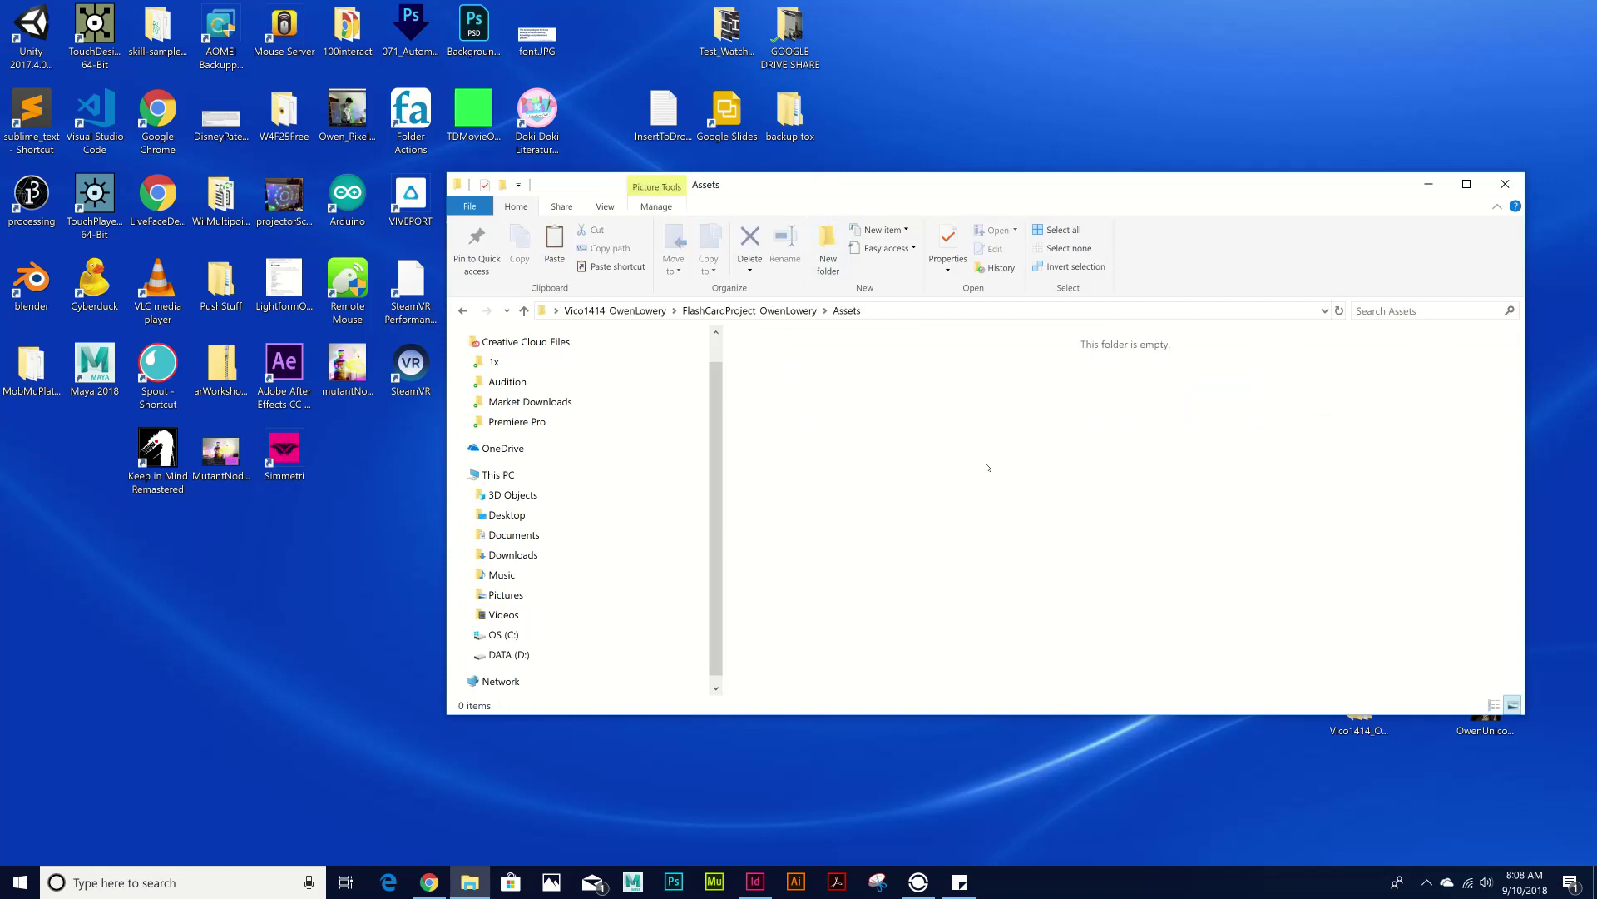
left_click_drag(1323, 189, 1088, 232)
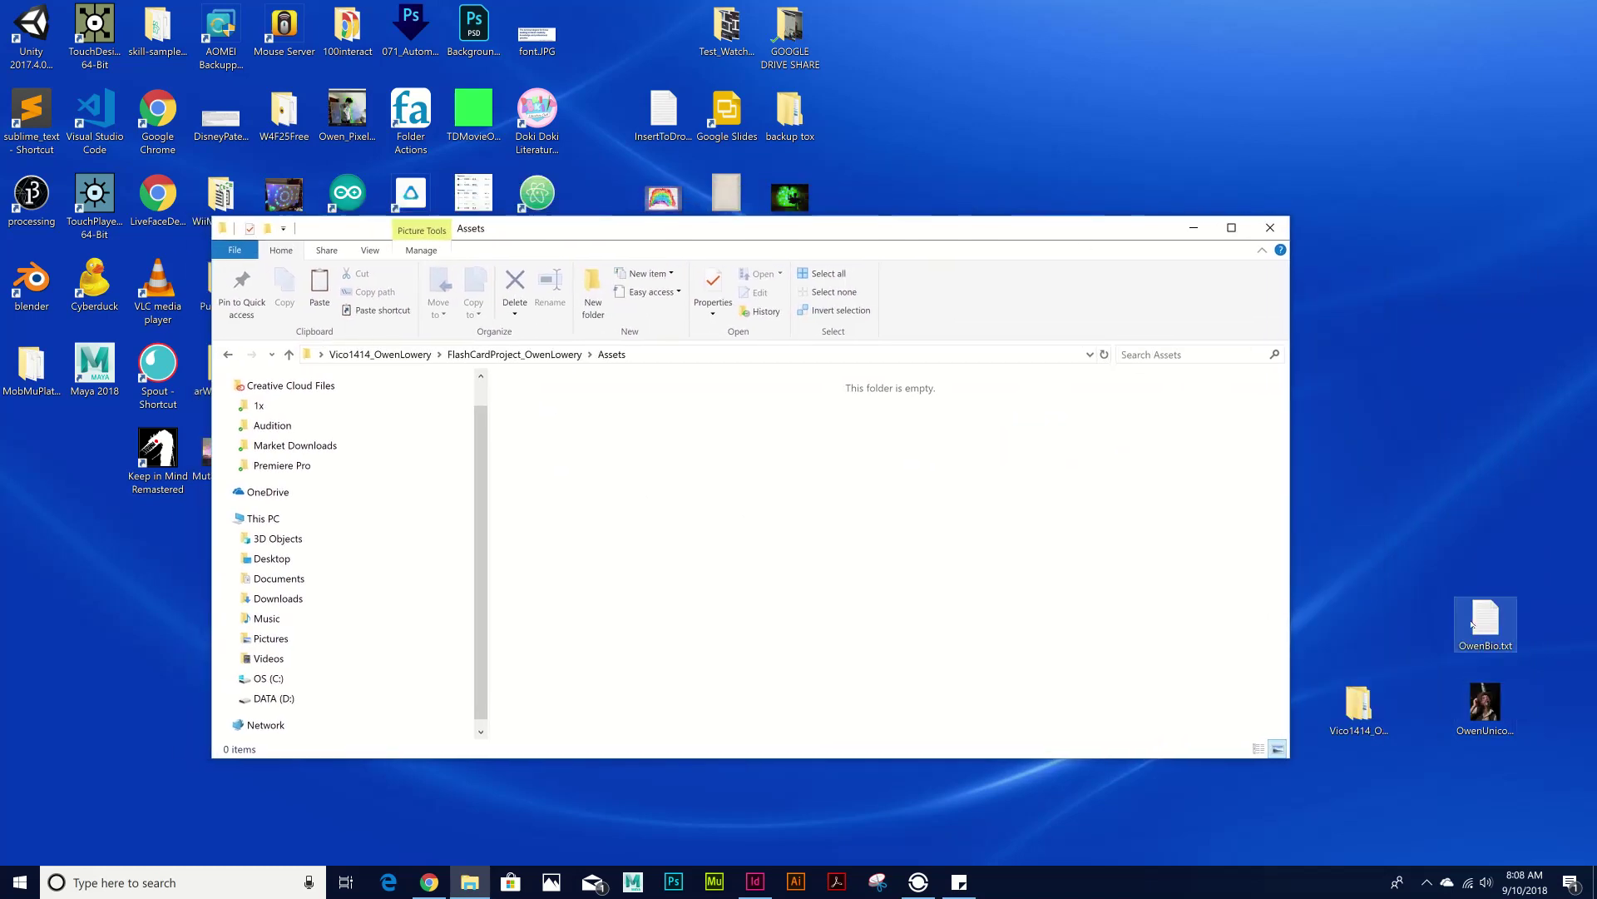
left_click_drag(1483, 620, 1435, 487)
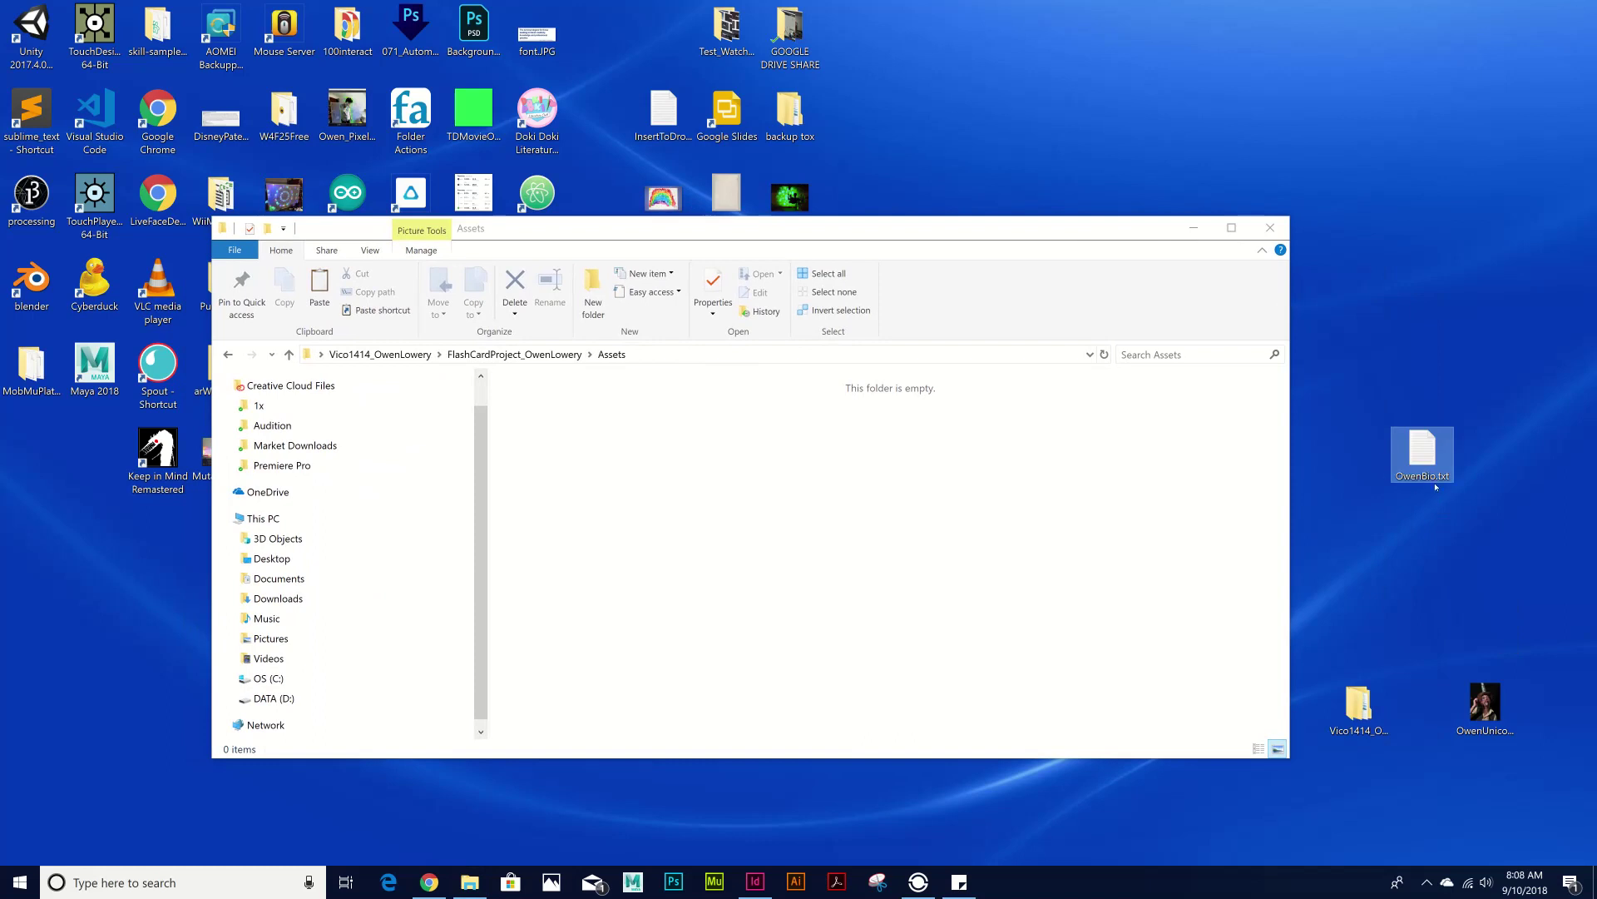
key("space")
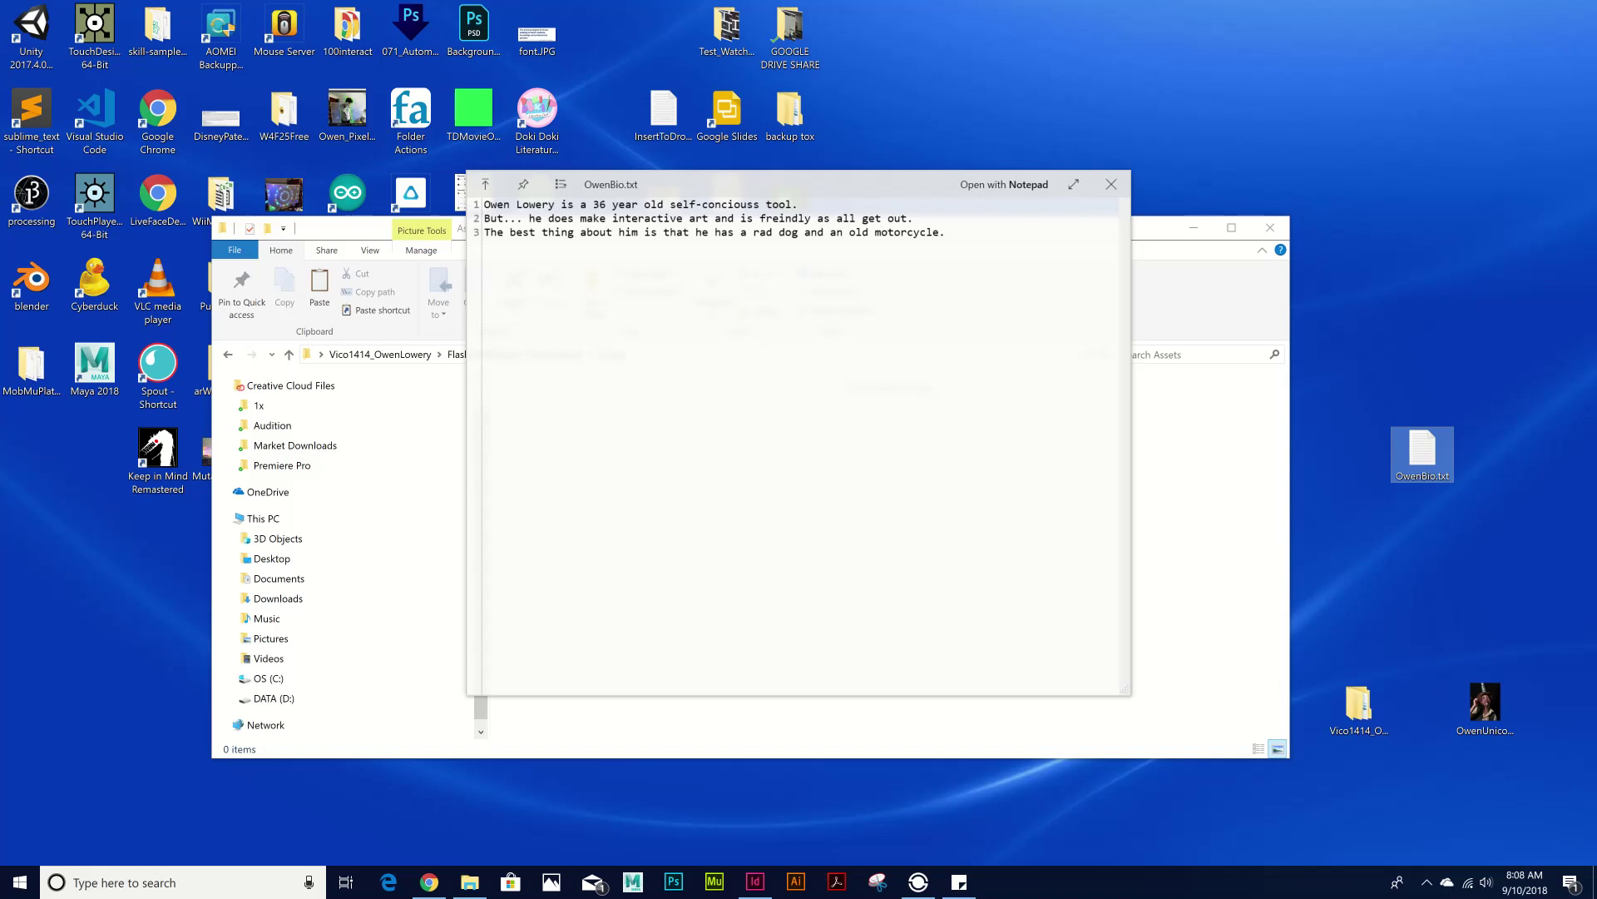
left_click(1111, 184)
left_click_drag(1423, 453, 674, 512)
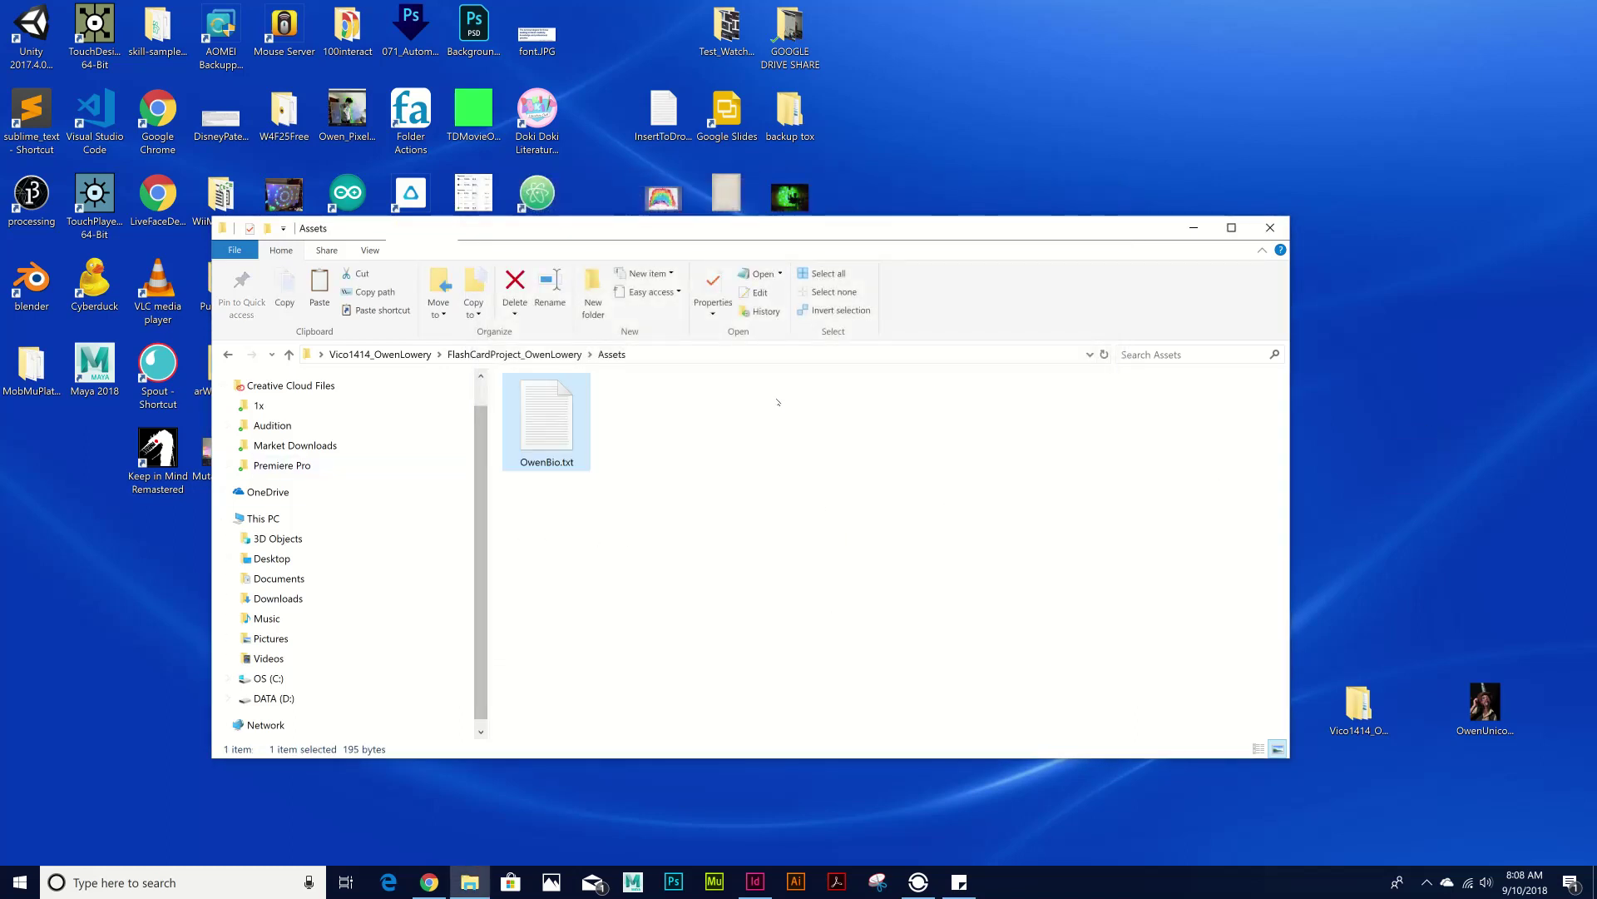
- Move OwenUnicornCowboy.jpg from the desktop into Assets and preview the photo
left_click_drag(752, 235, 851, 229)
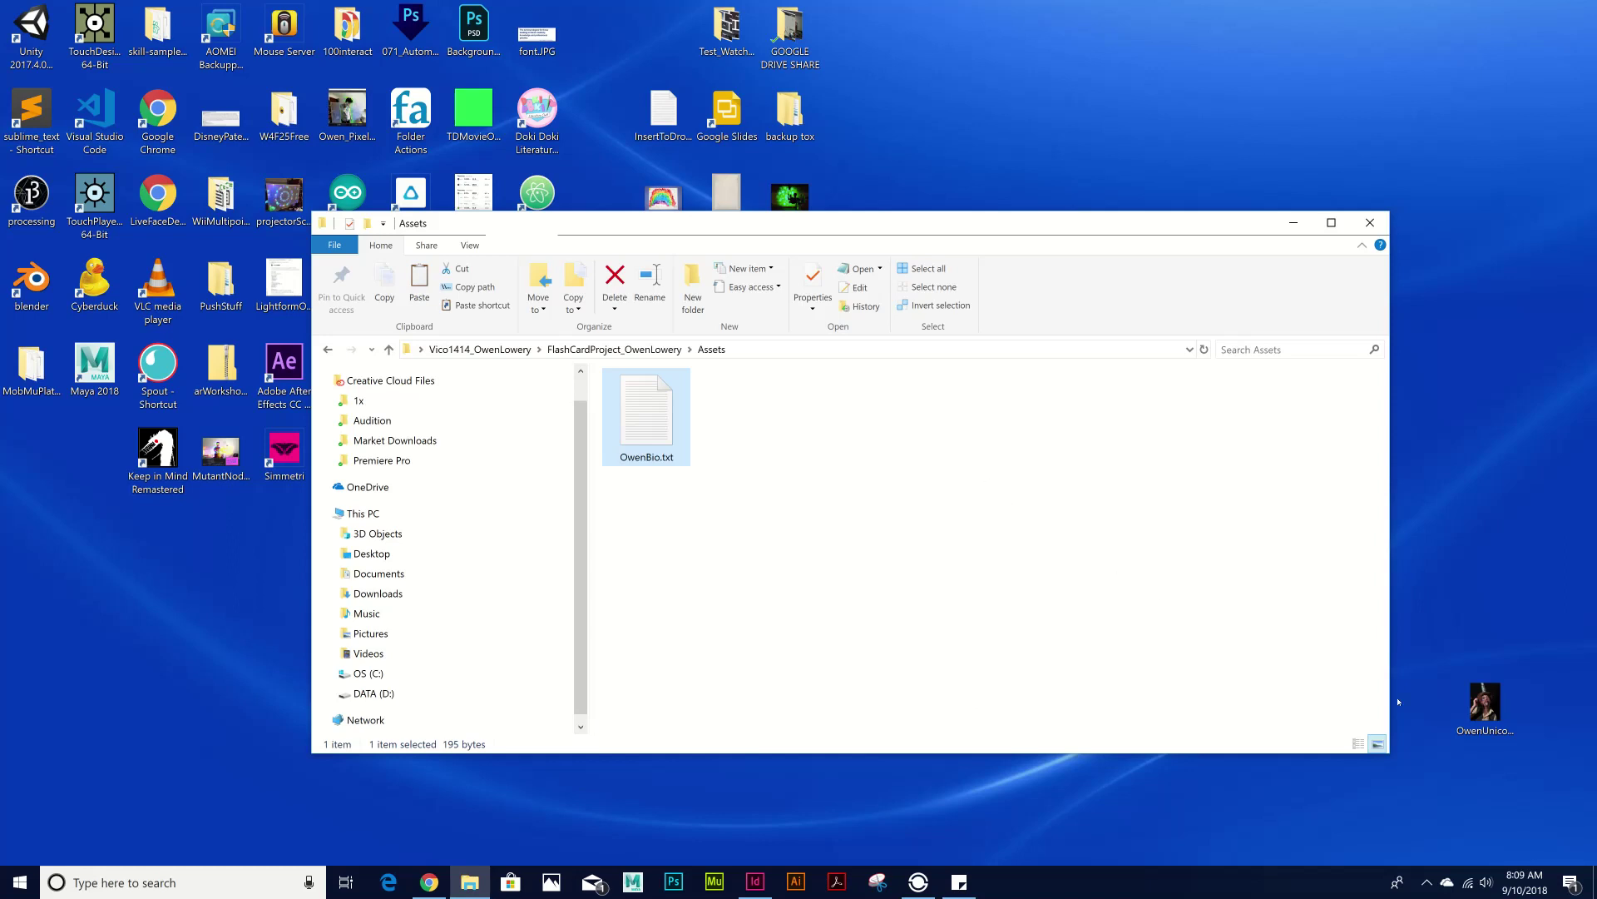
left_click_drag(1485, 703, 811, 429)
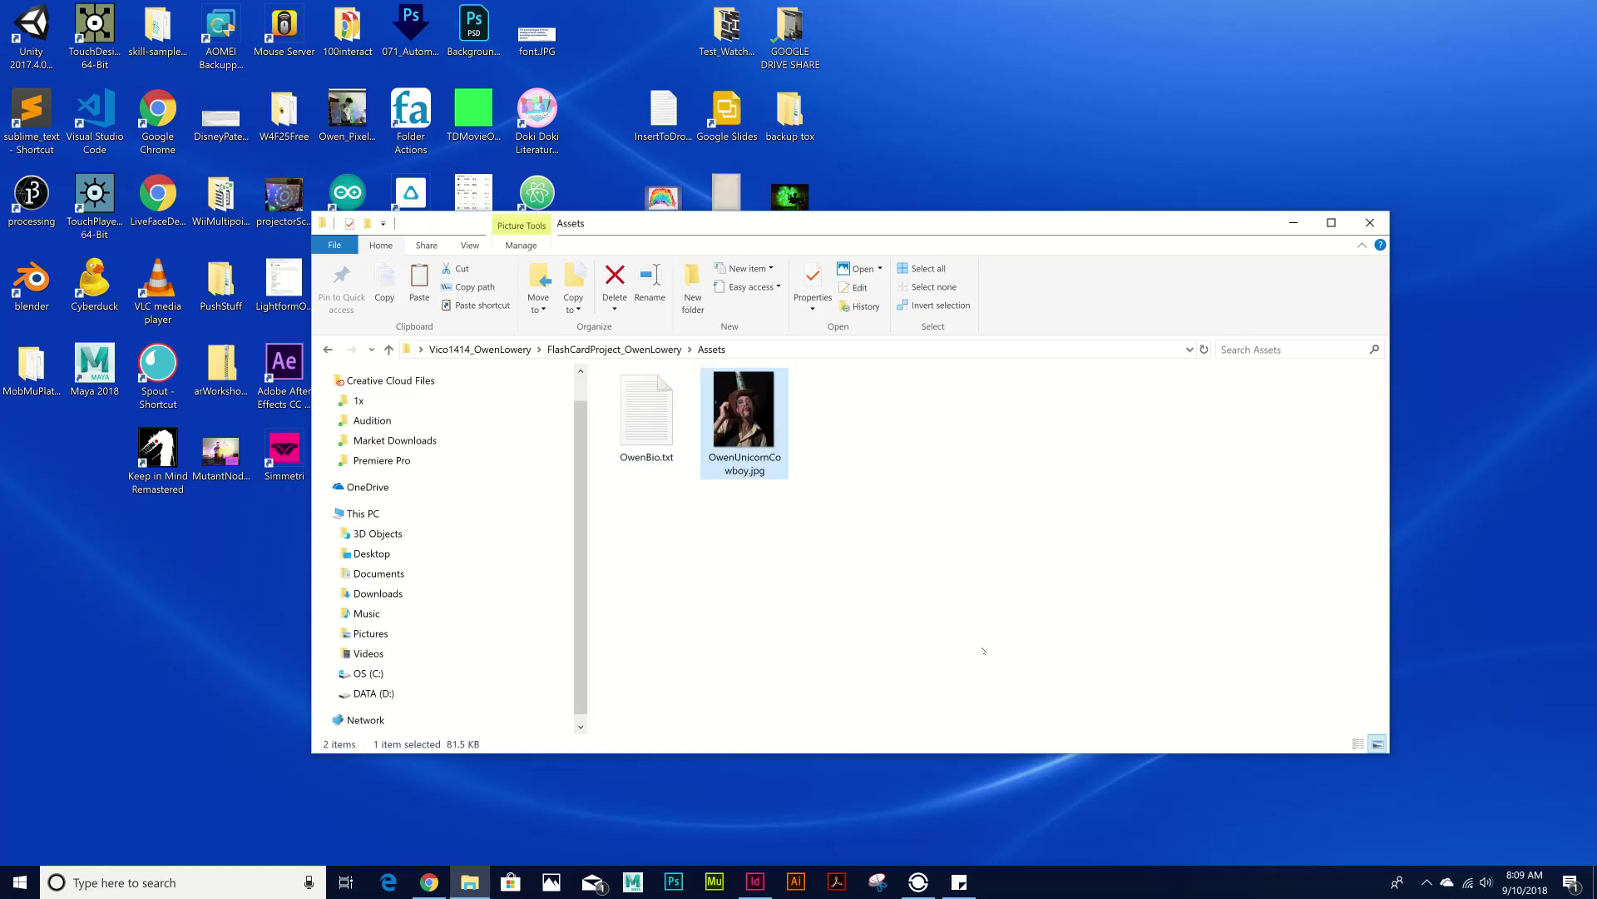
key("space")
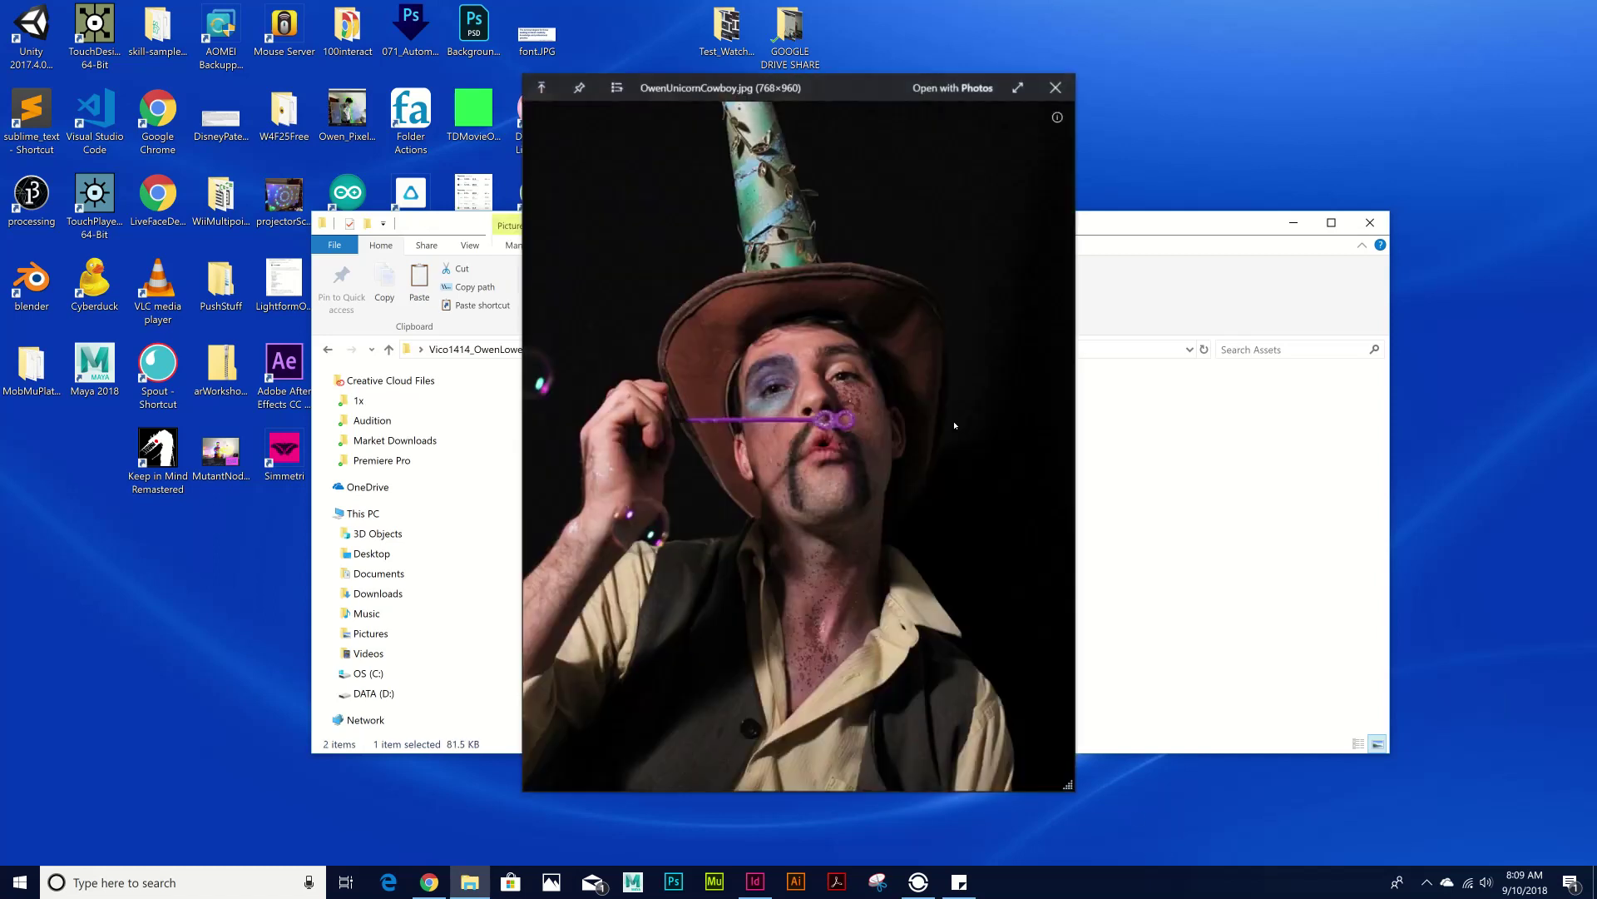
key("space")
left_click(987, 467)
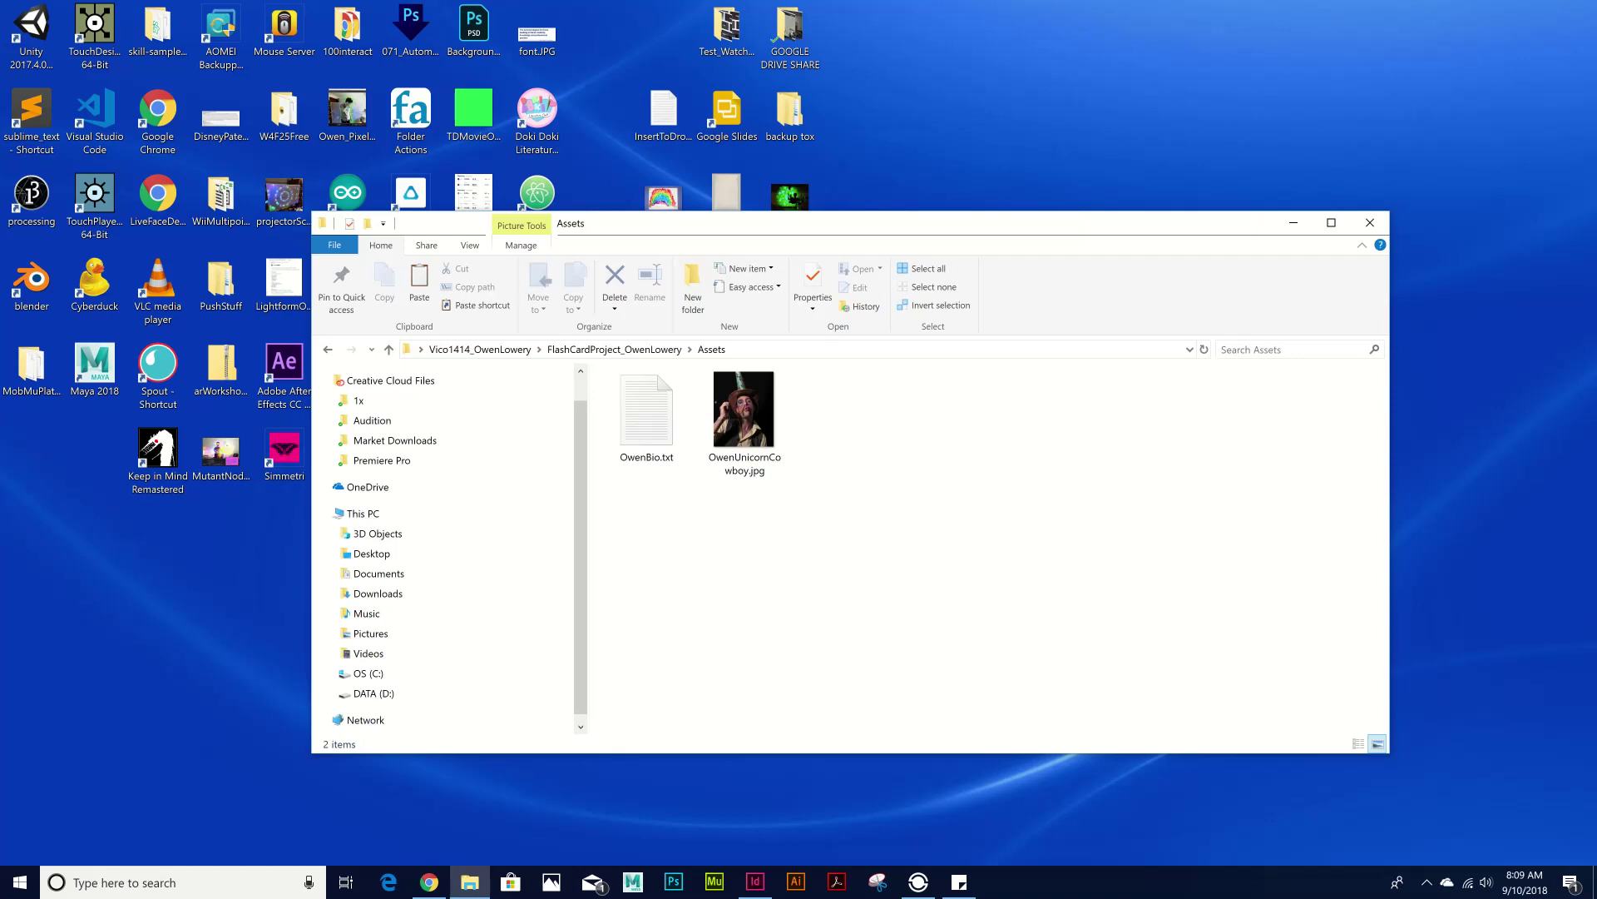
- Bring InDesign to the front and start a new document from File > New > Document
left_click(754, 881)
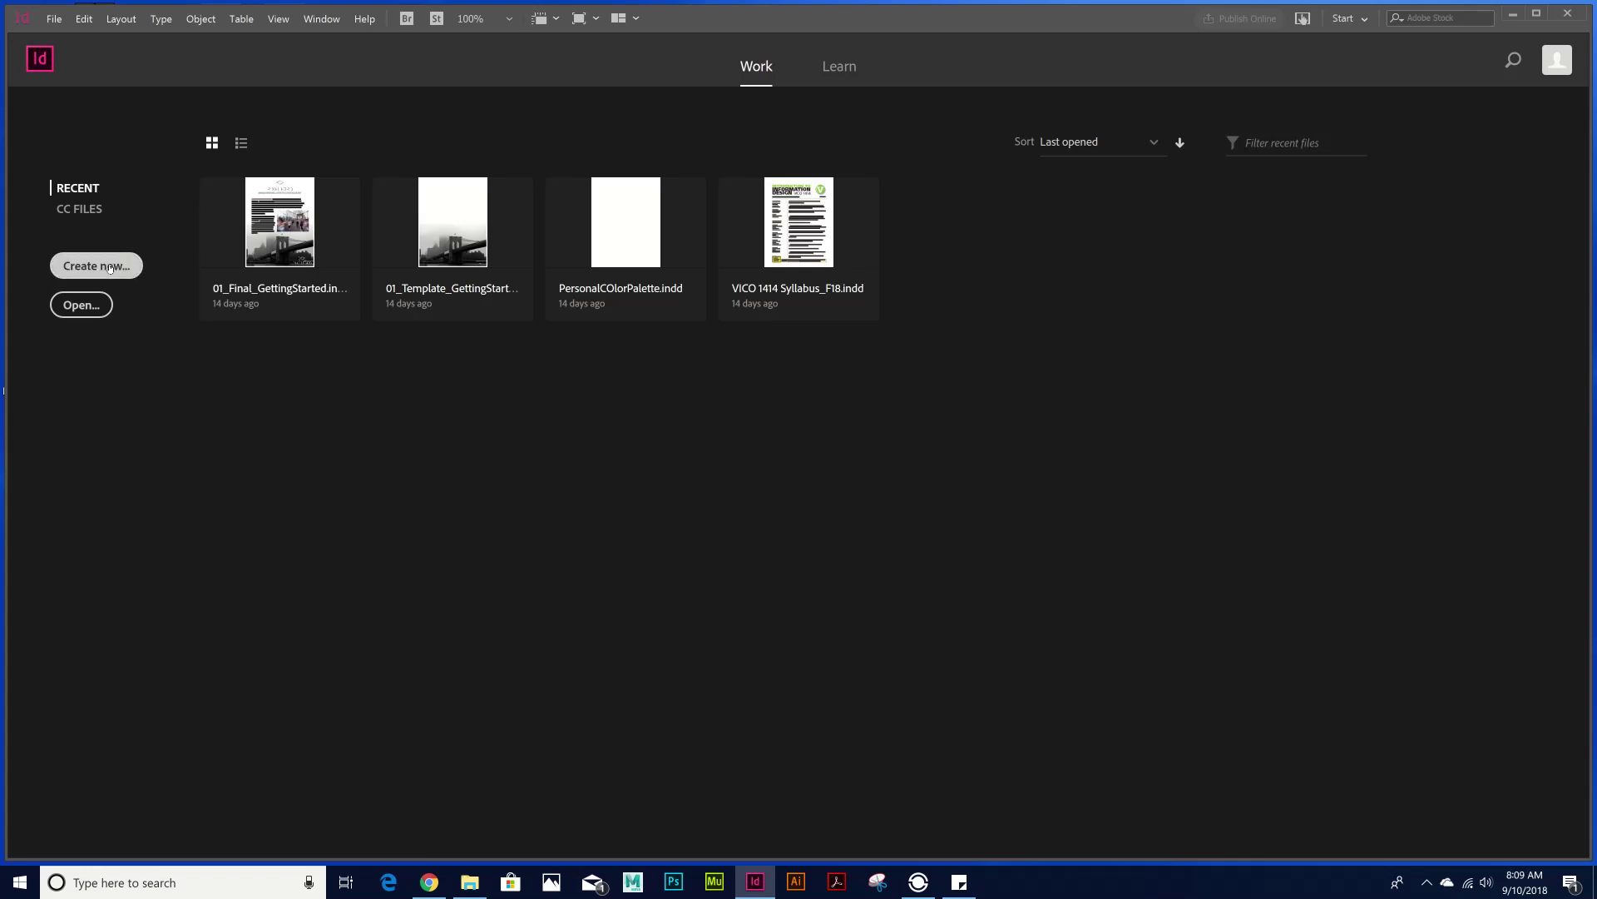
left_click(54, 18)
mouse_move(63, 37)
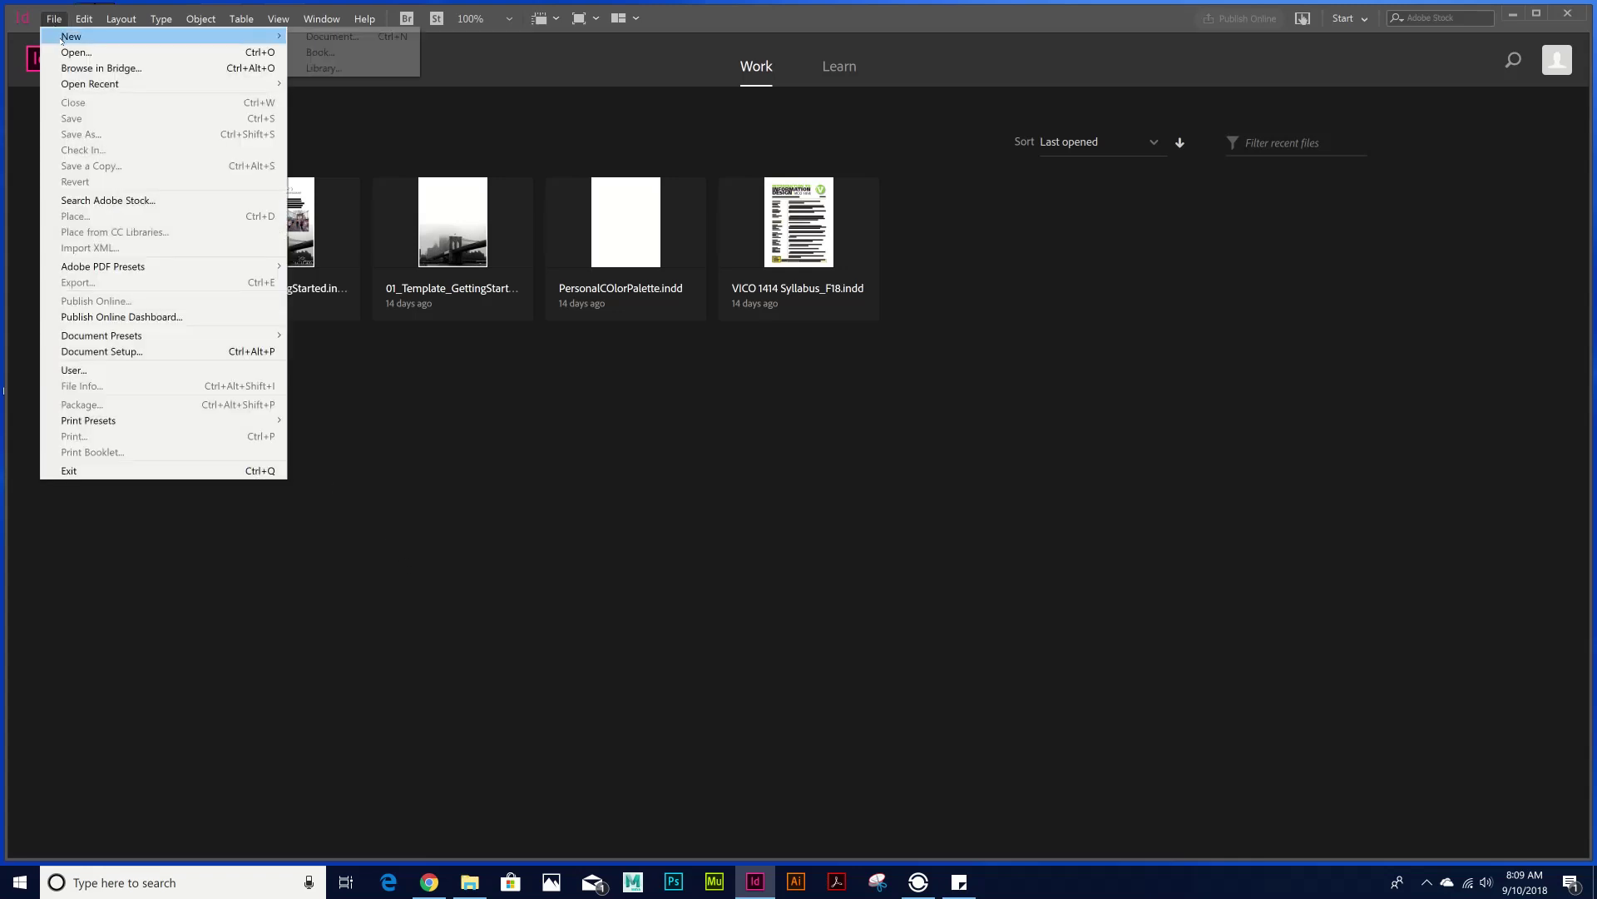
left_click(332, 37)
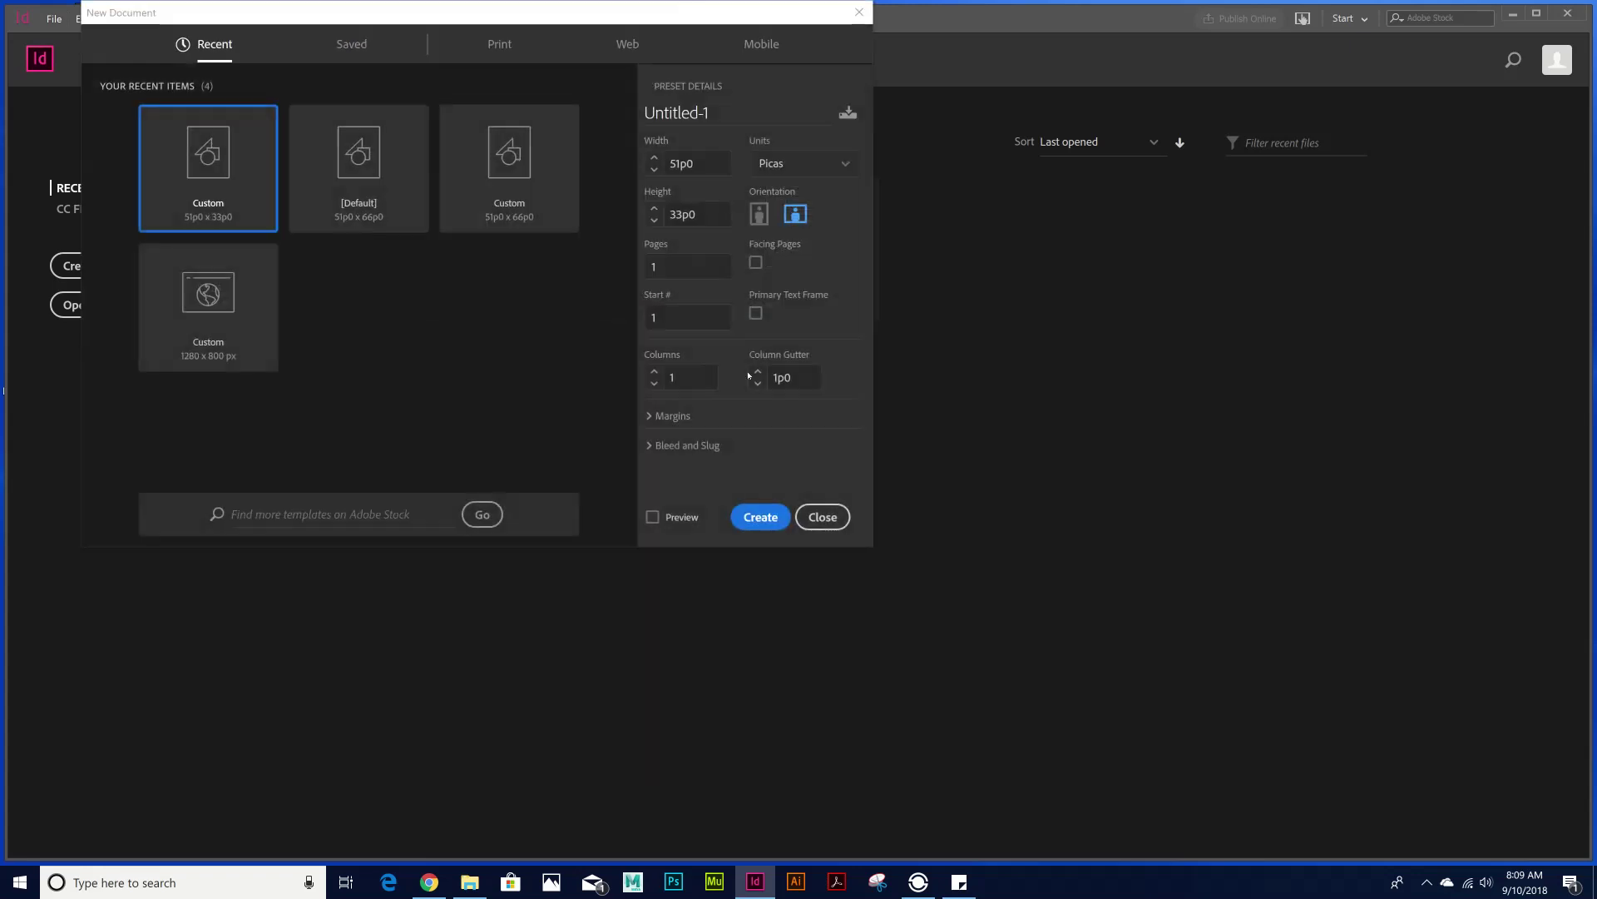
- Create a Letter - Half landscape document in inches, no facing pages, named OwenLowery_FlashCard
left_click_drag(504, 17, 815, 177)
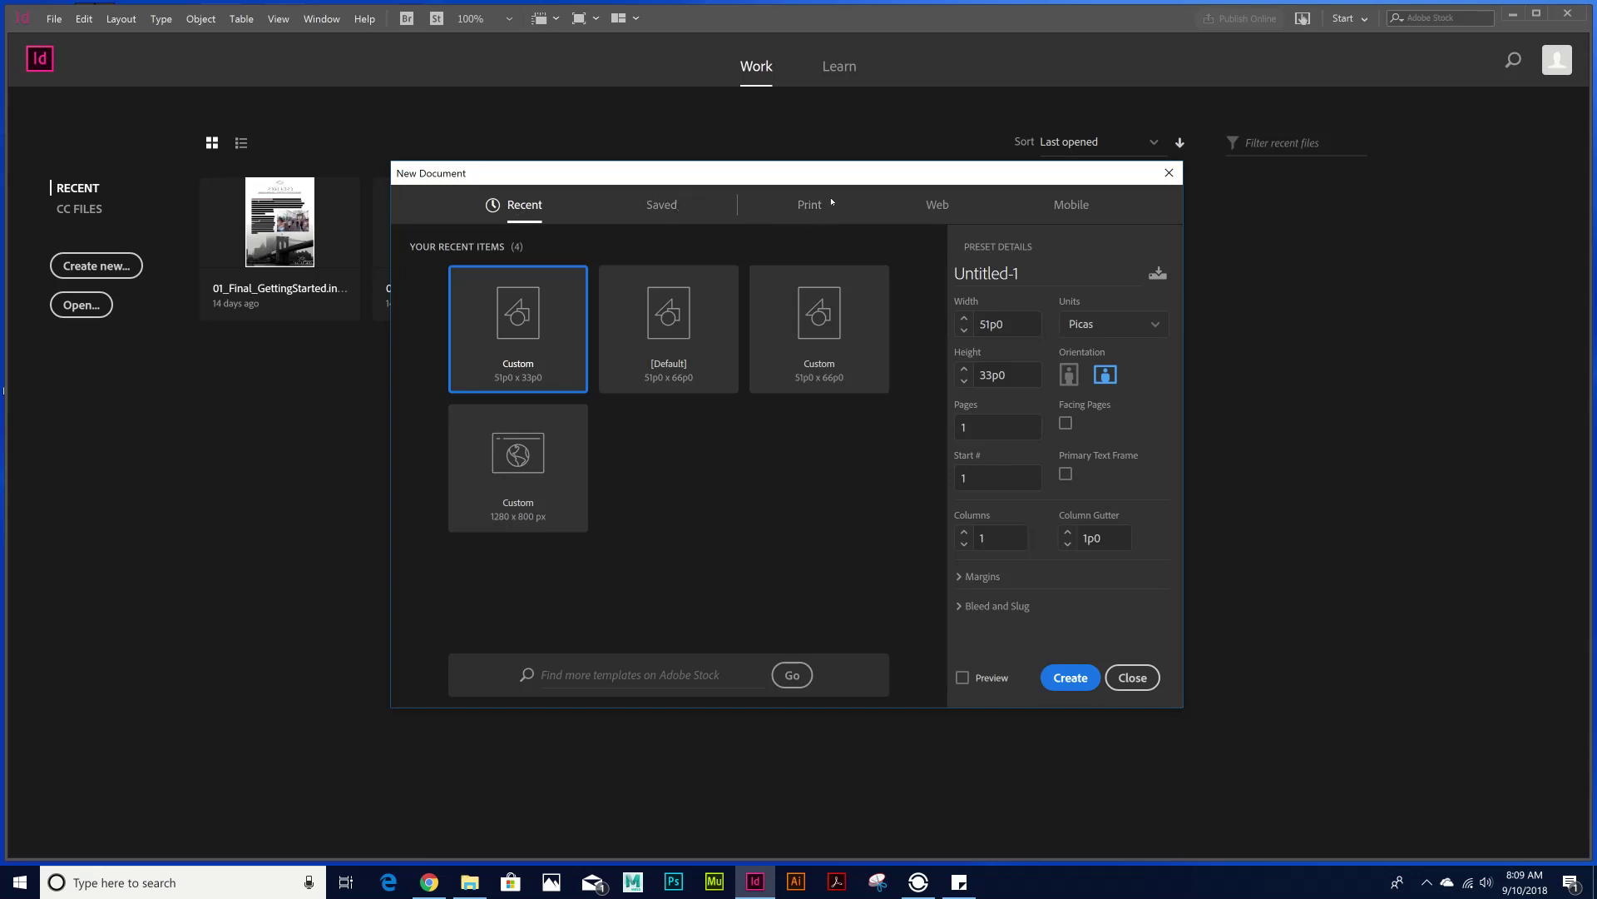
left_click(801, 207)
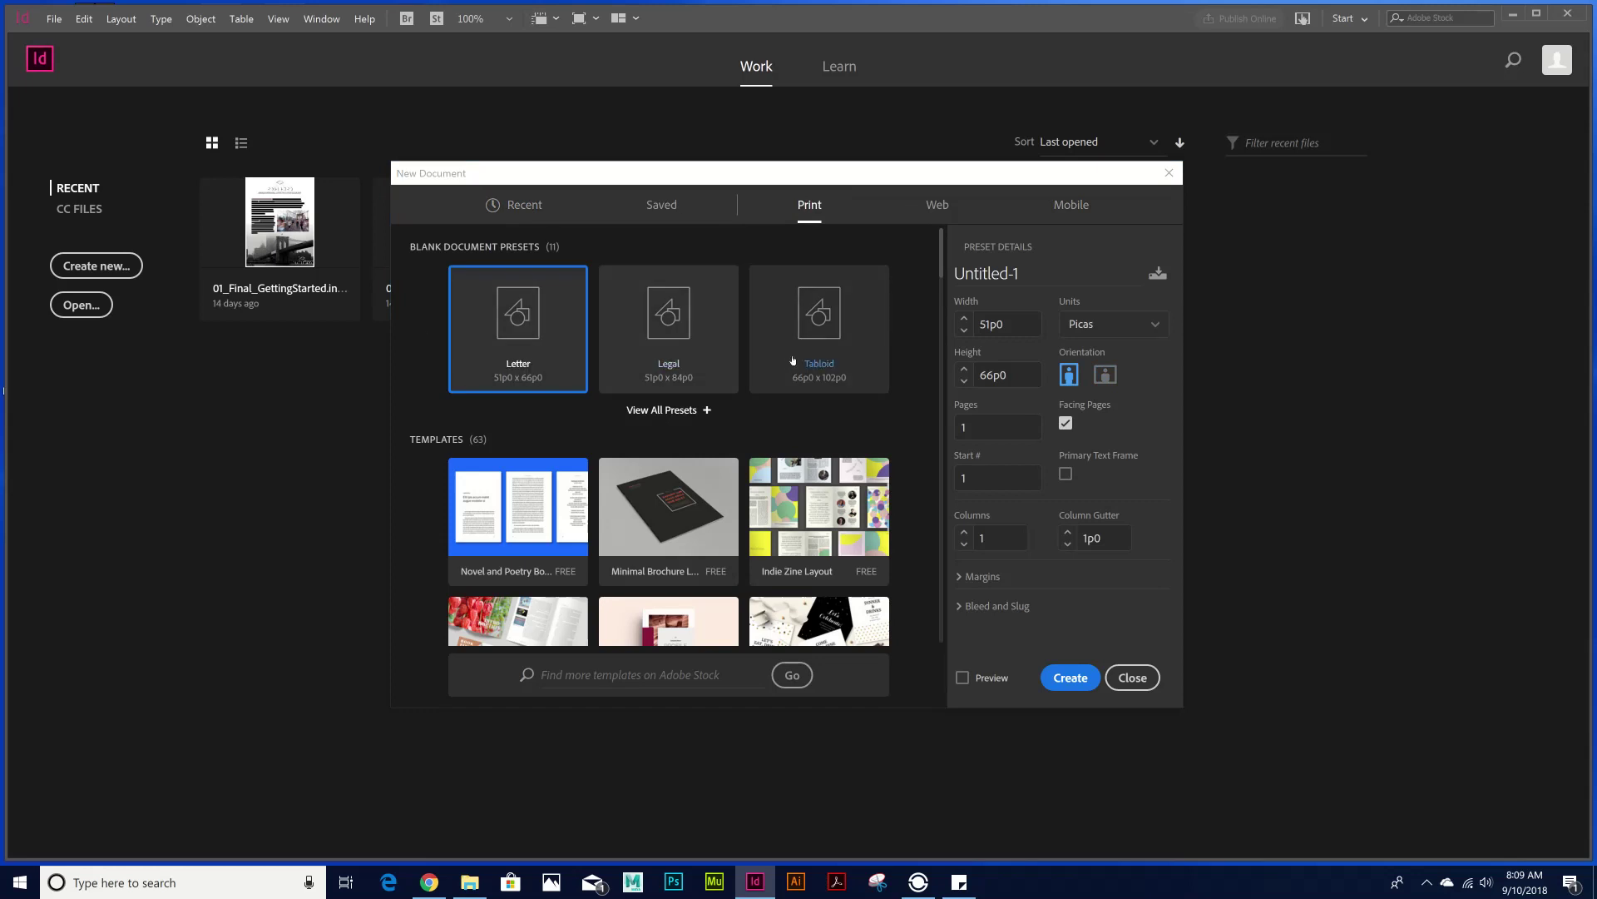
left_click(685, 411)
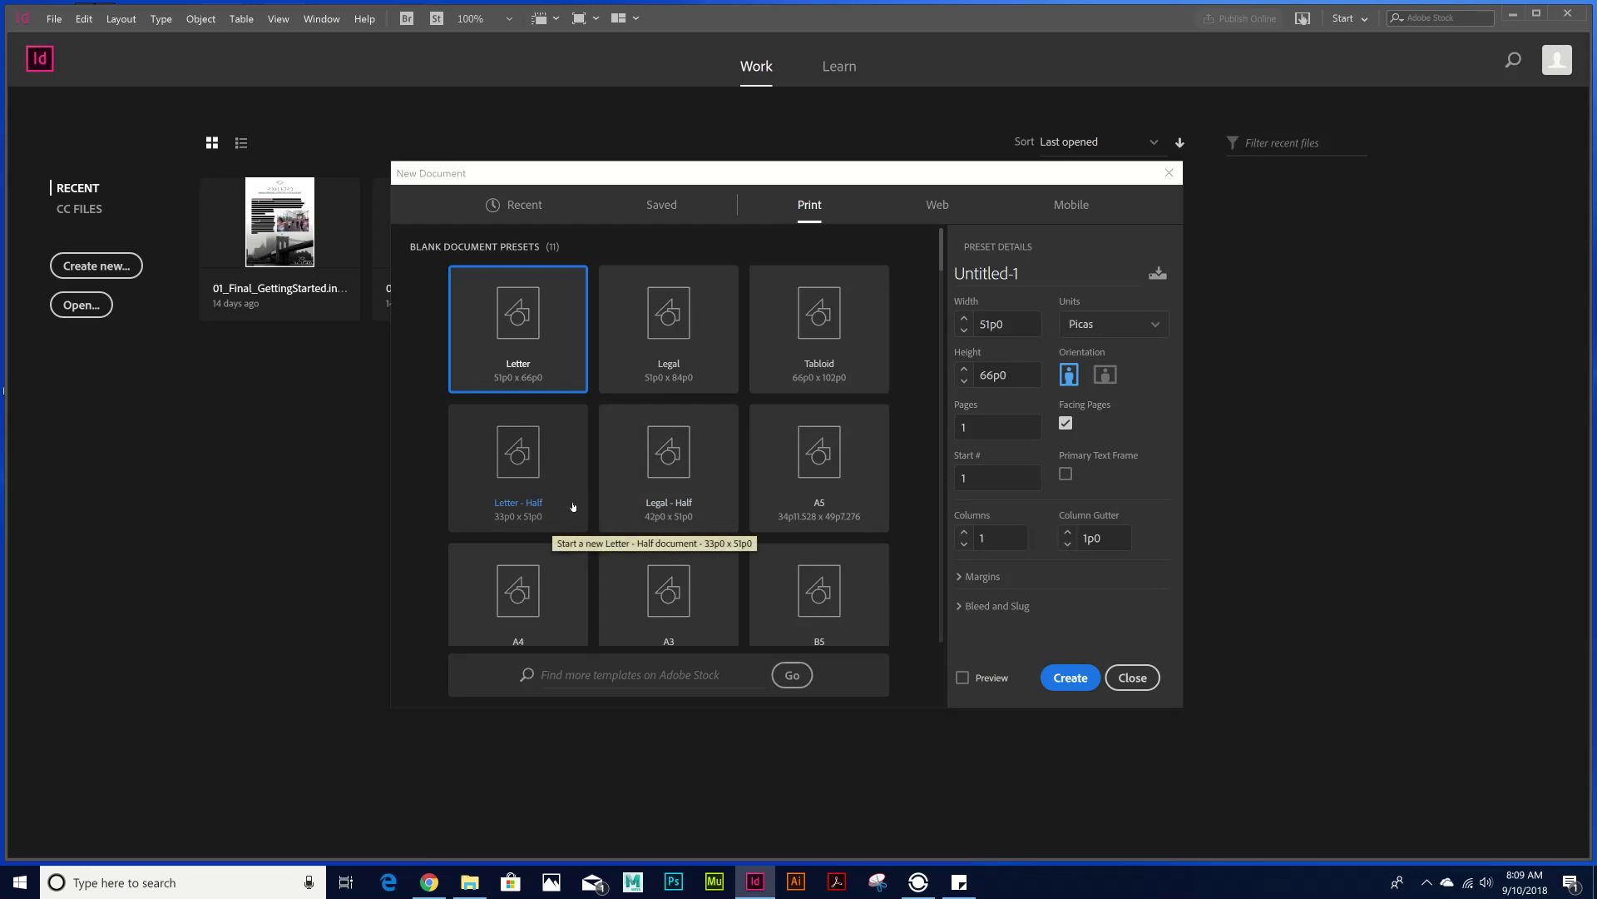
left_click(550, 487)
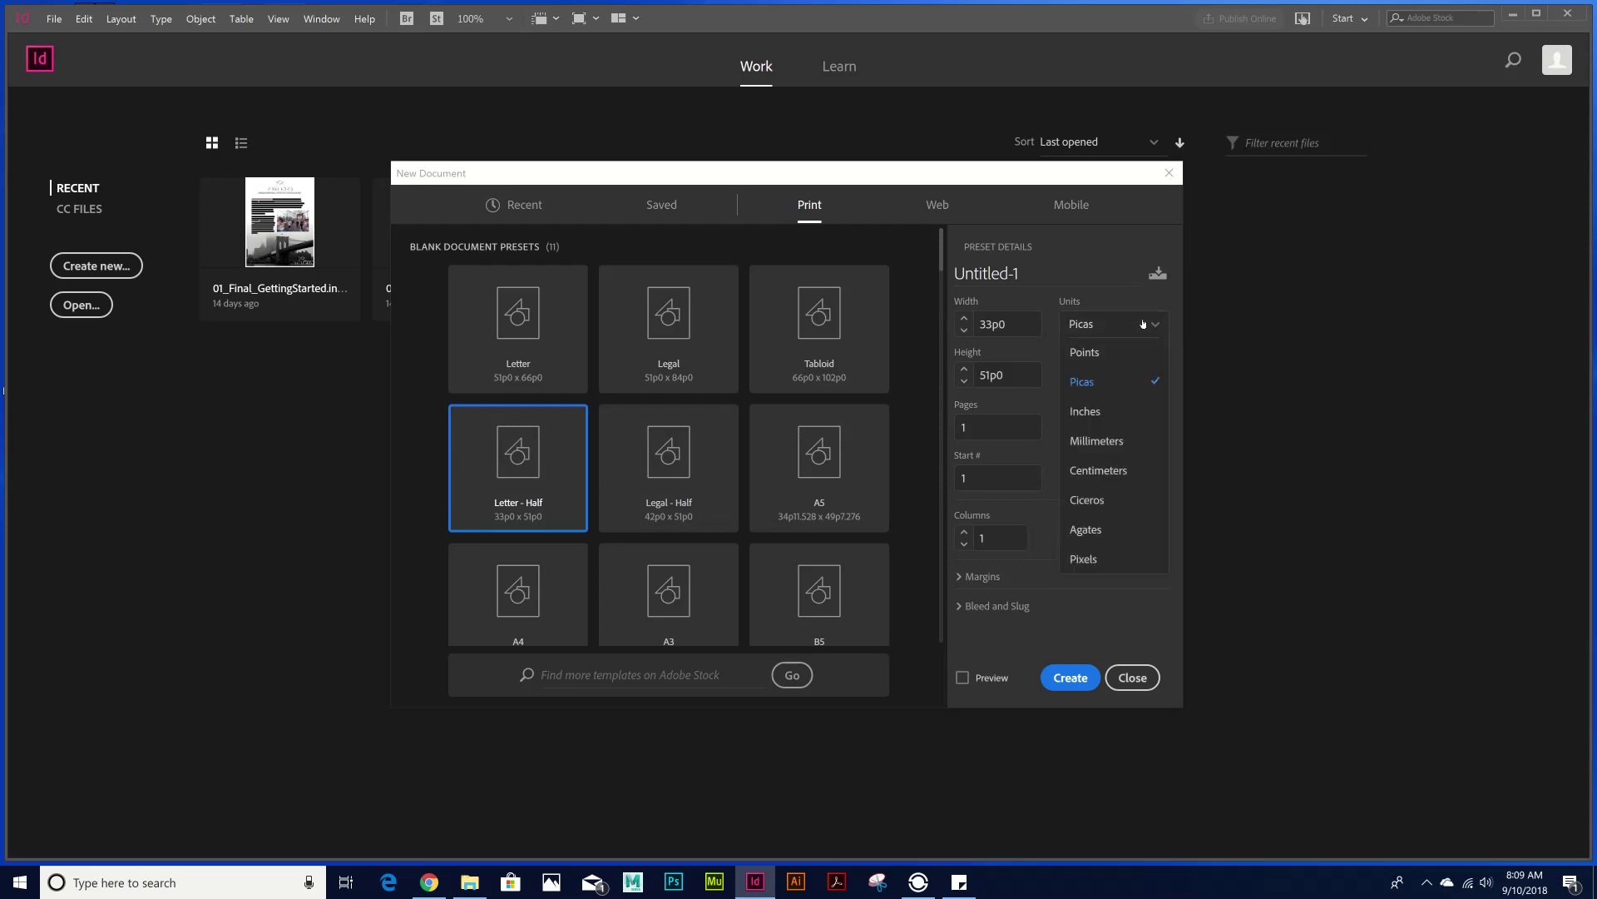
left_click(1120, 419)
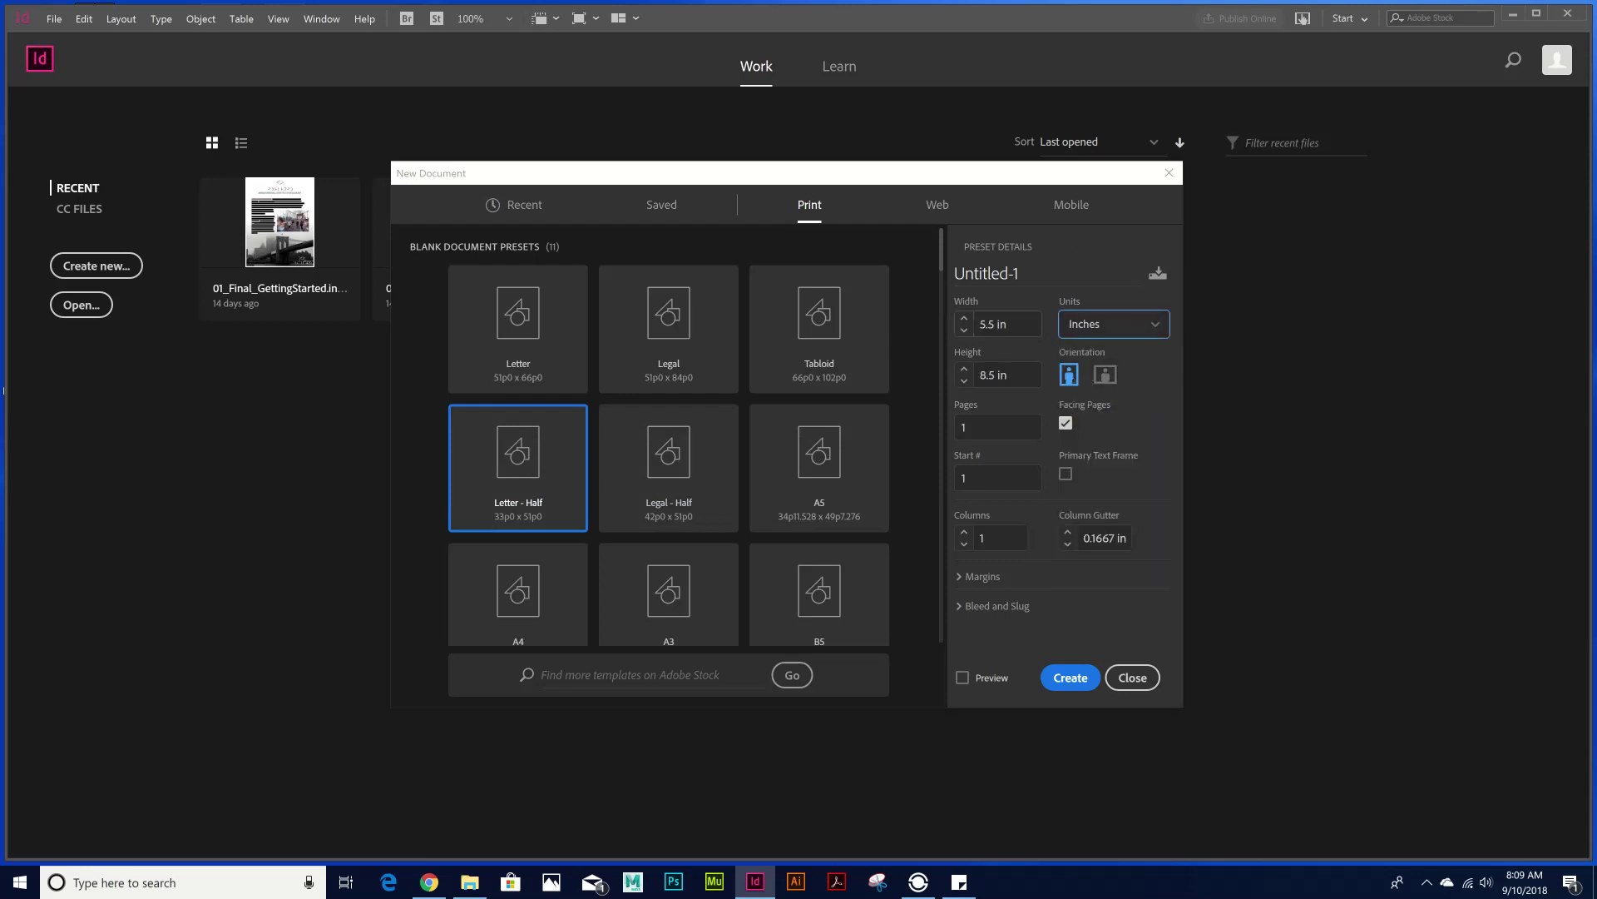
left_click(1111, 381)
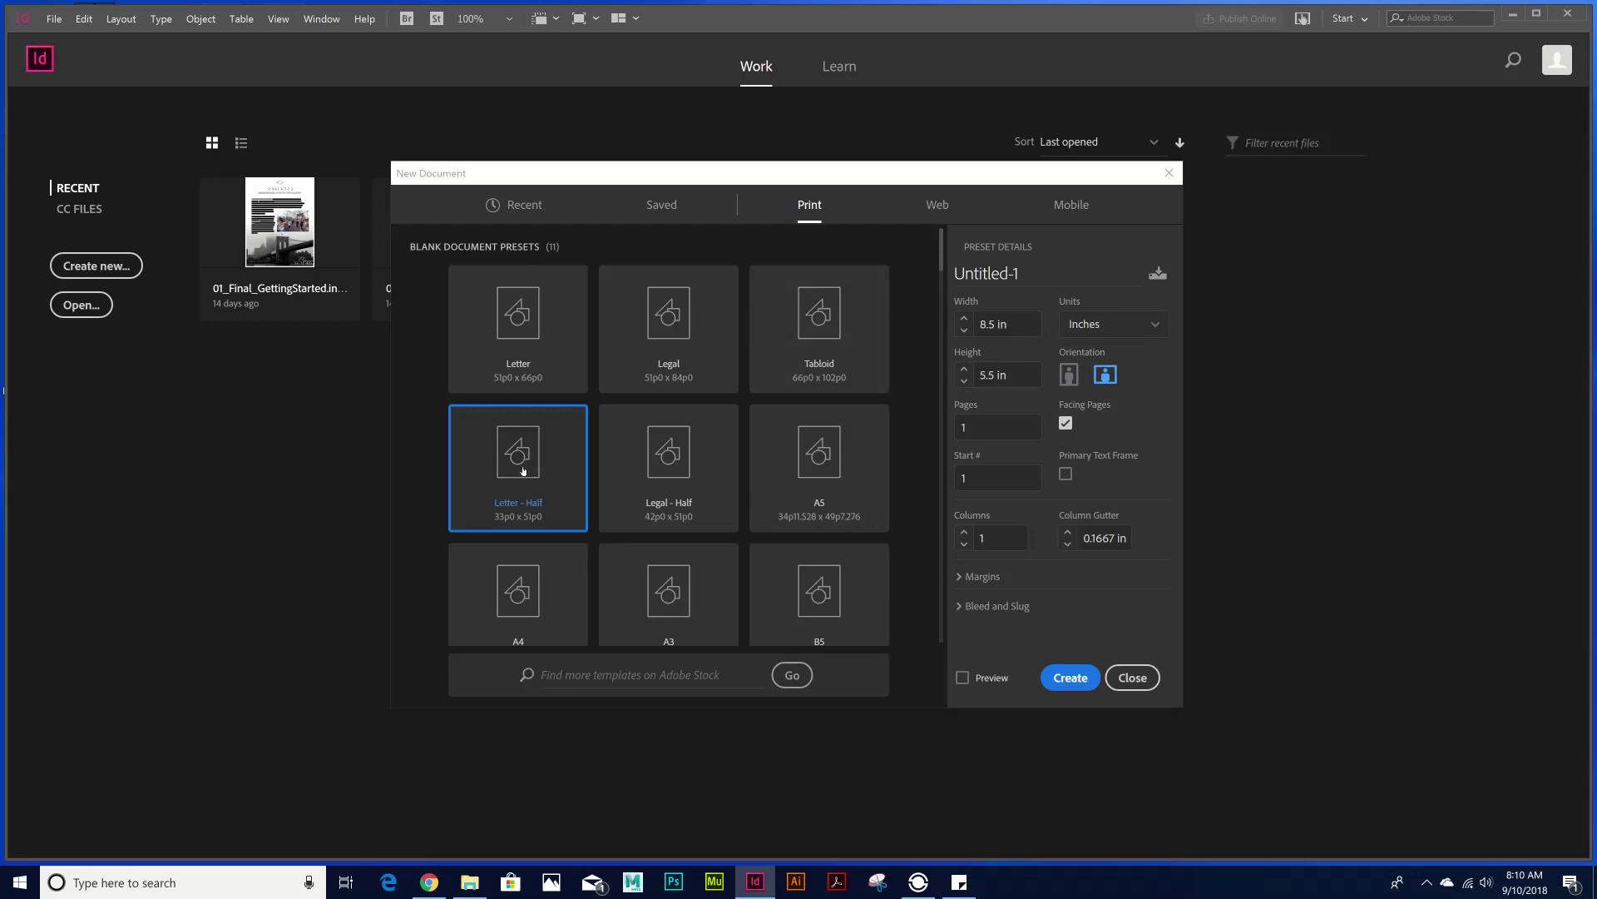
left_click(1067, 424)
left_click_drag(955, 273, 1019, 273)
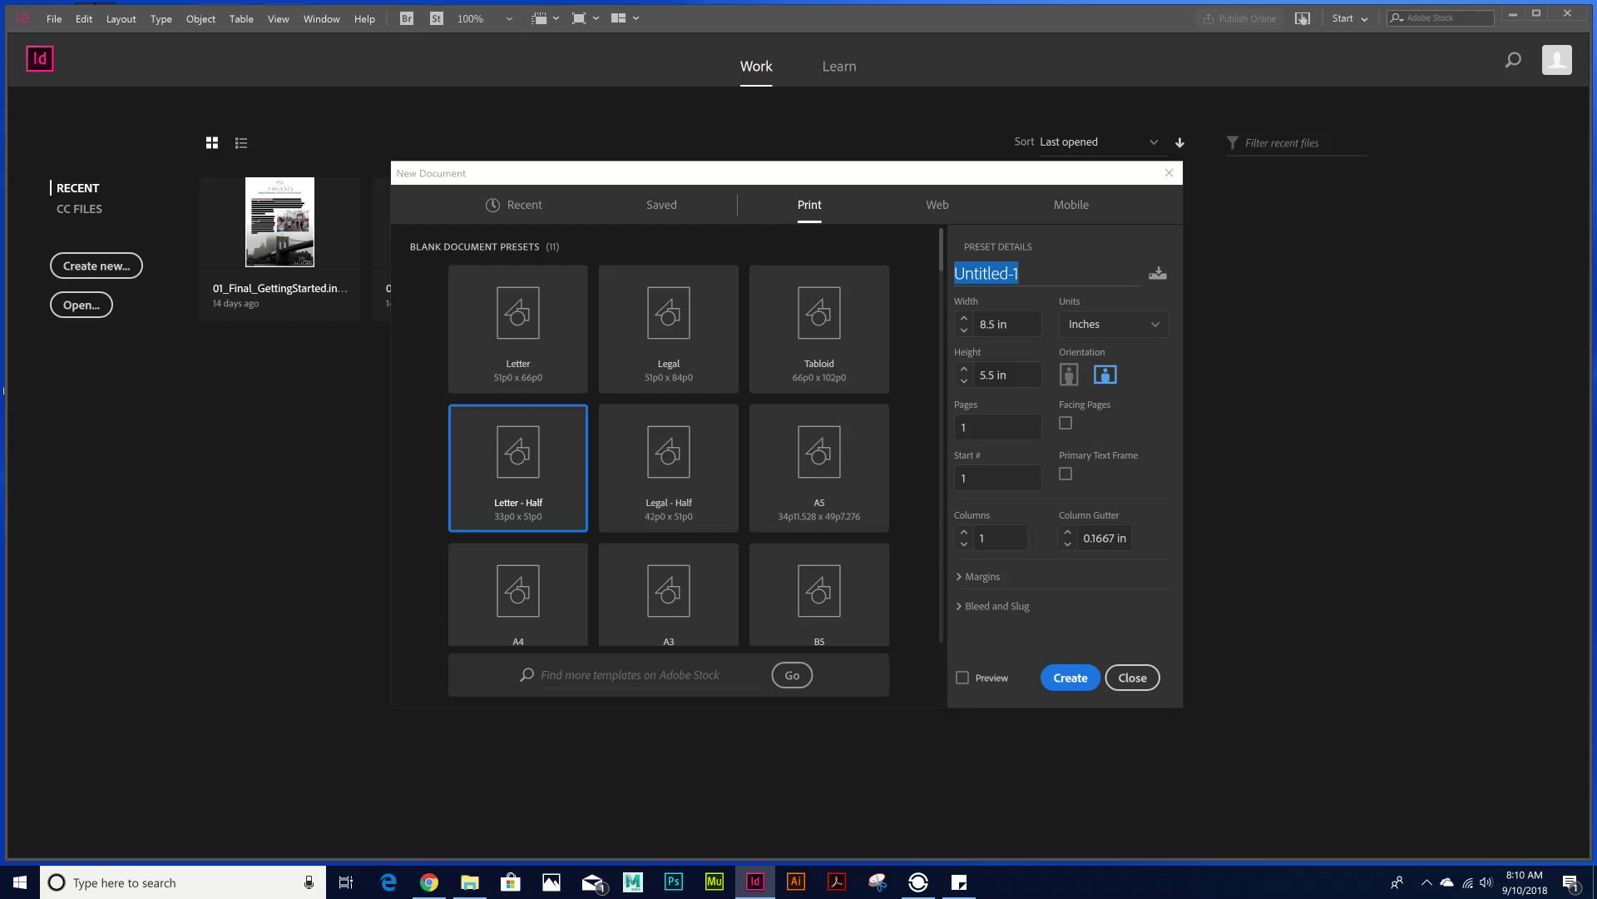
type("O")
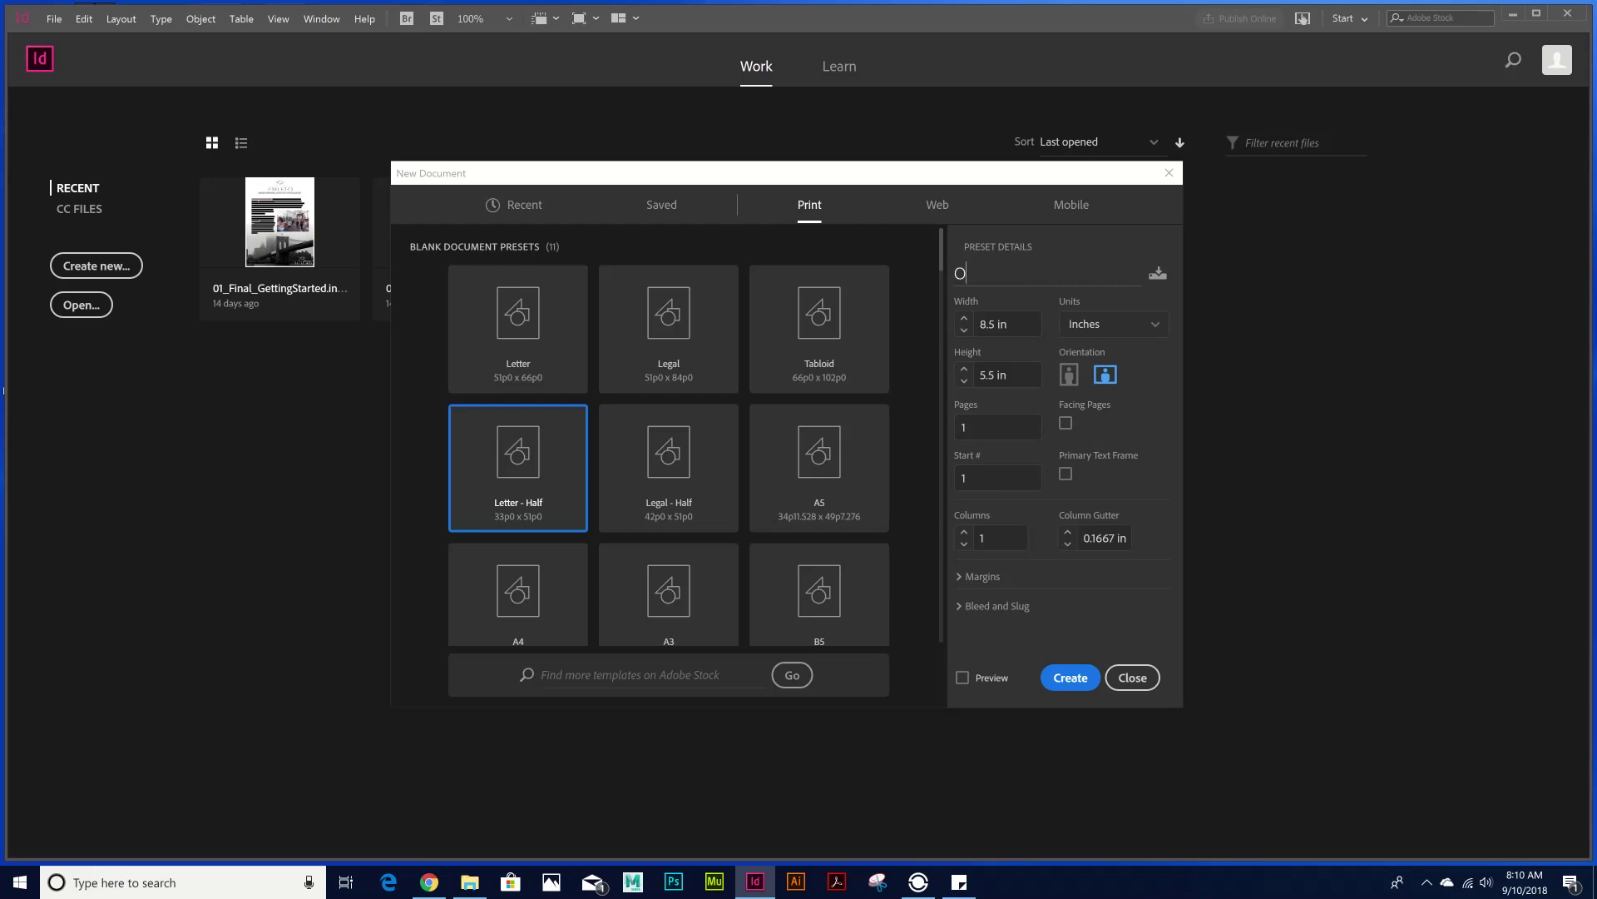
type("wenLowery_FlashCard")
left_click(1069, 678)
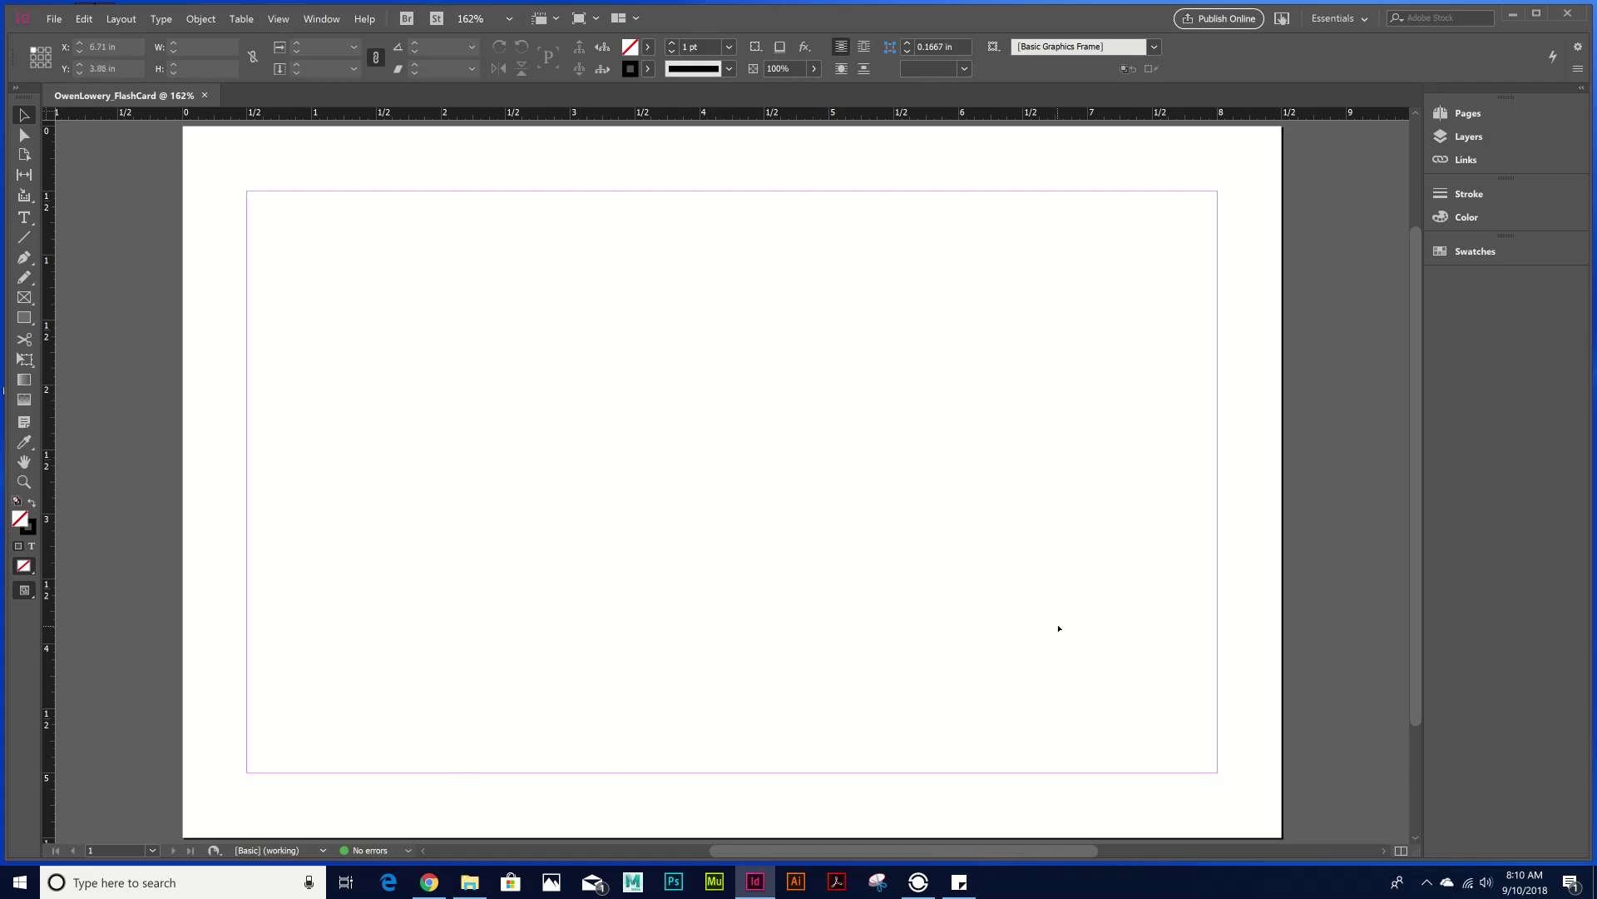
- Draw a tall image frame on the left and a wide 3.44 × 1.63 in frame at top right
left_click(26, 301)
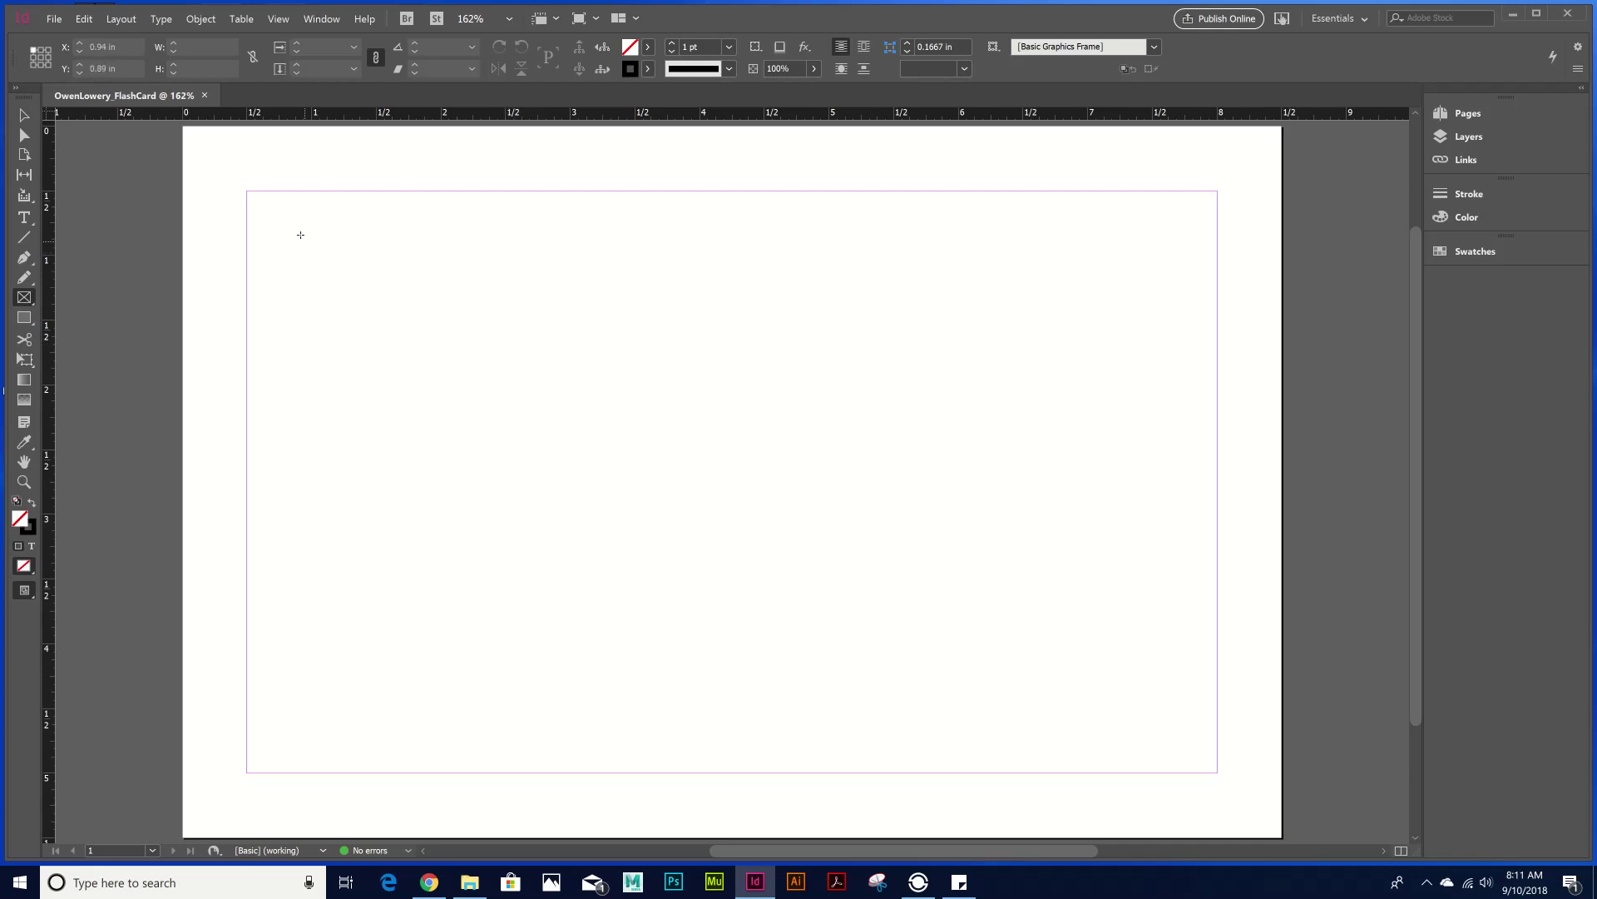
left_click_drag(300, 235, 698, 714)
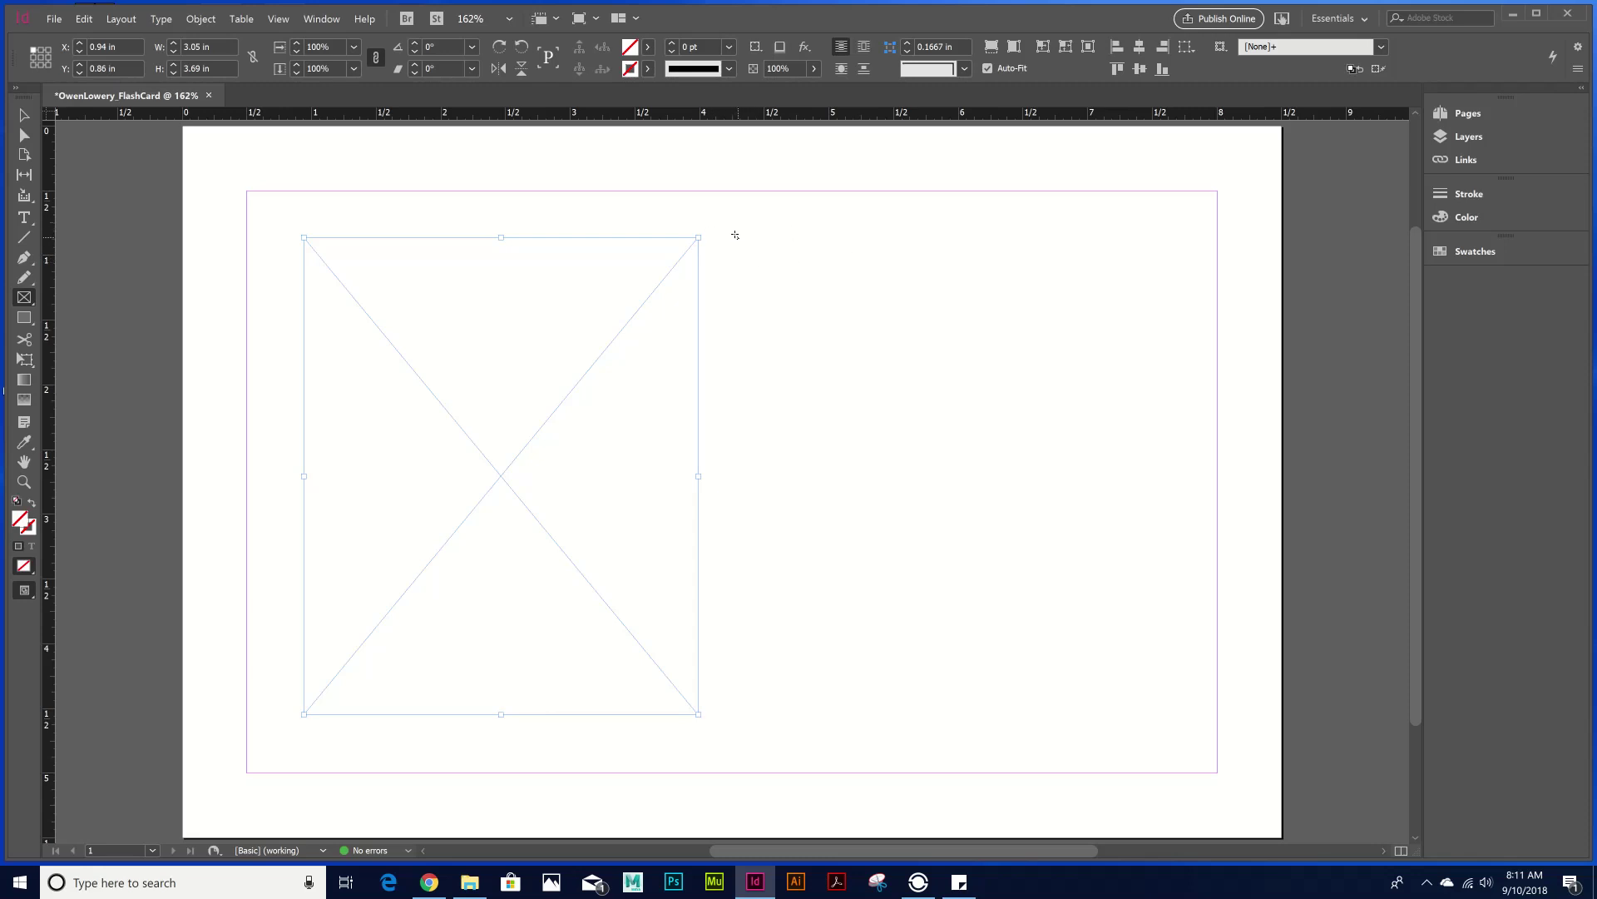
left_click_drag(738, 238, 1181, 449)
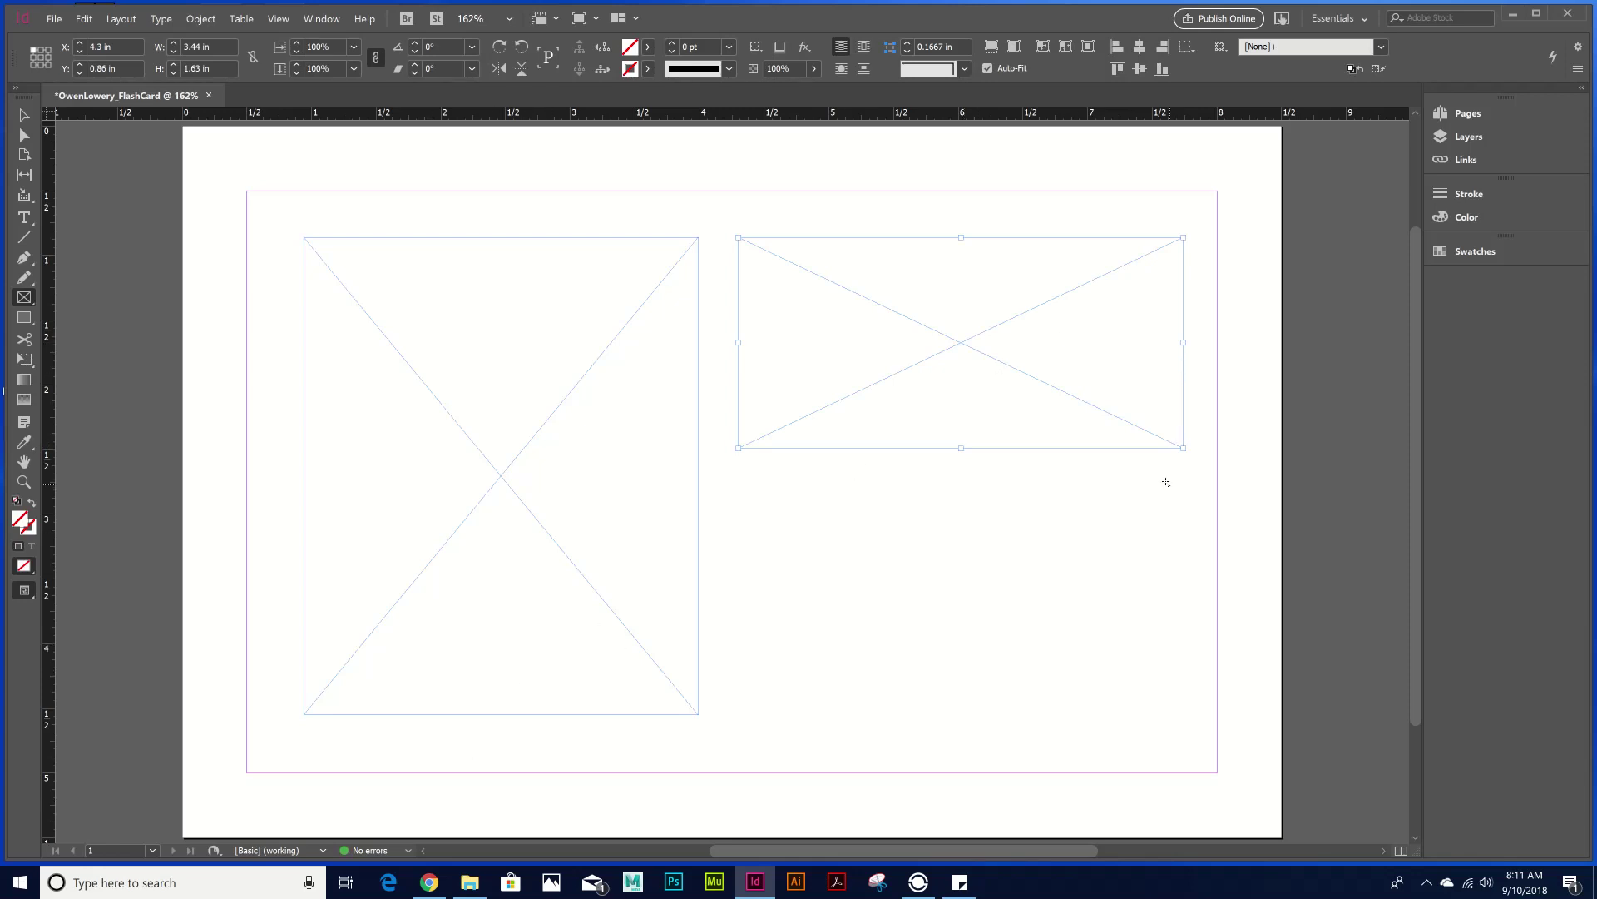
- Draw a 0.67 in square below the wide frame and give it a solid black fill
left_click(22, 318)
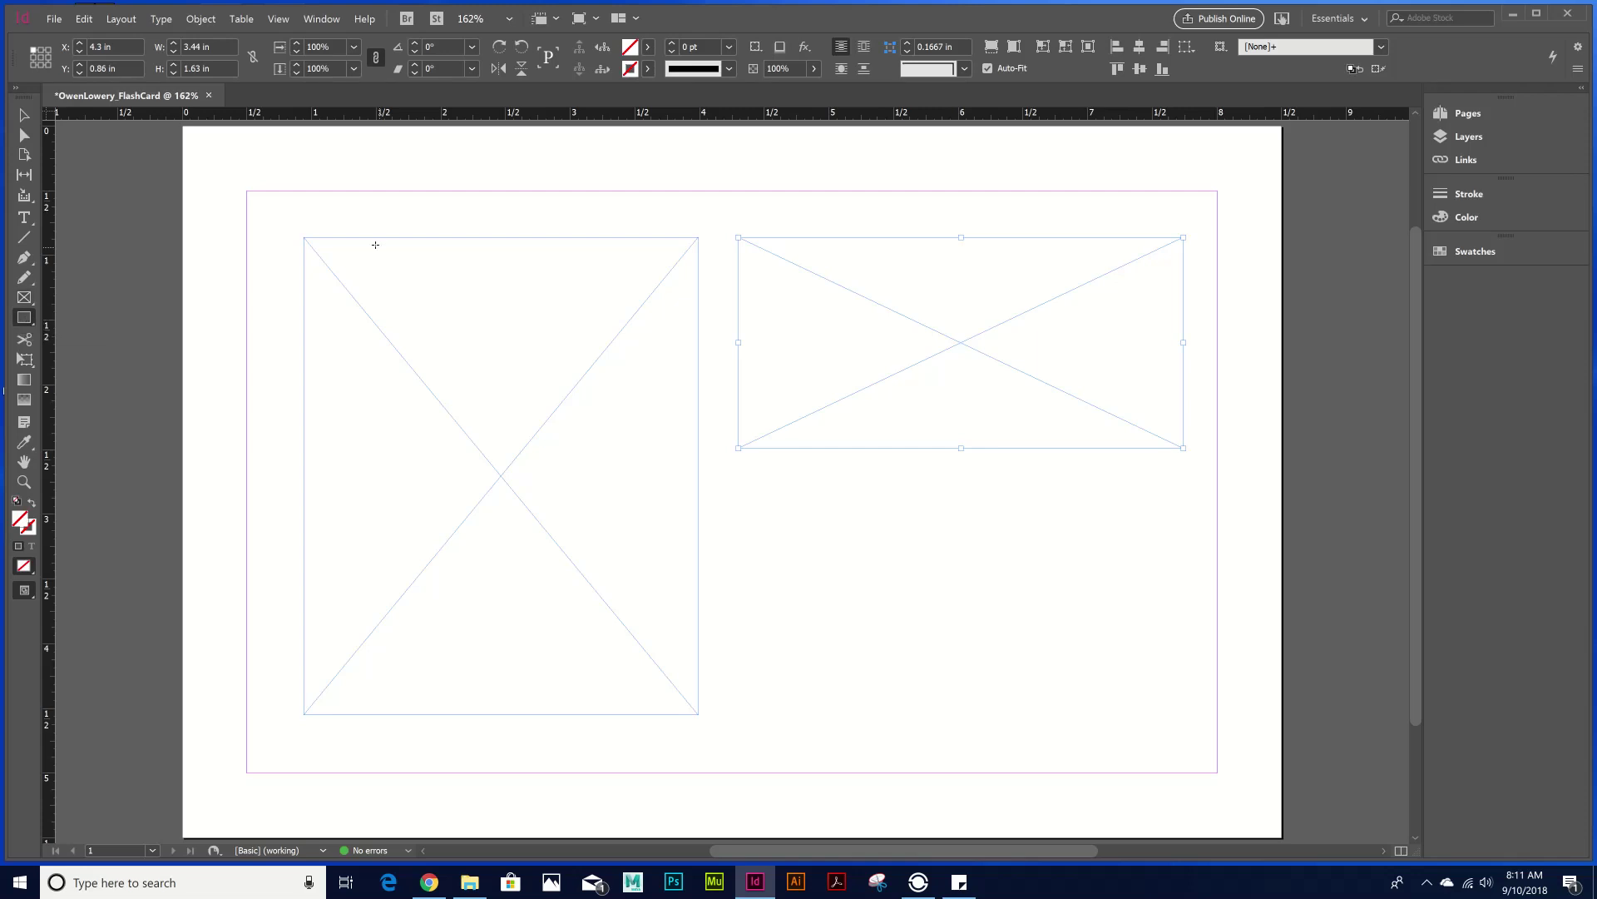
key("v")
key("m")
left_click_drag(735, 476, 826, 569)
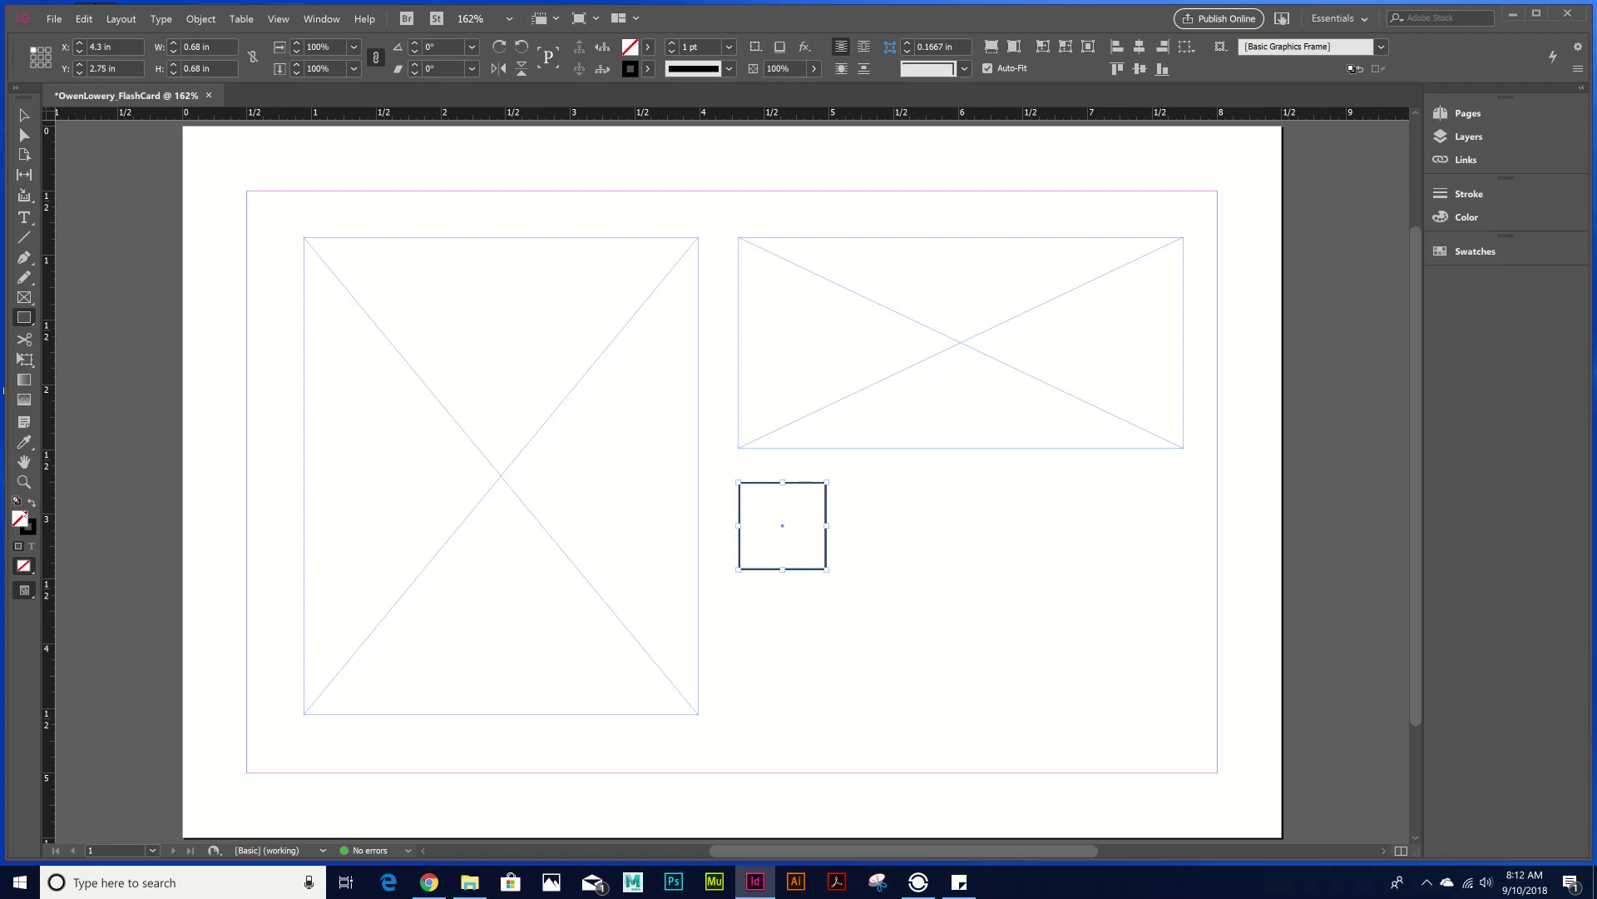
left_click(30, 504)
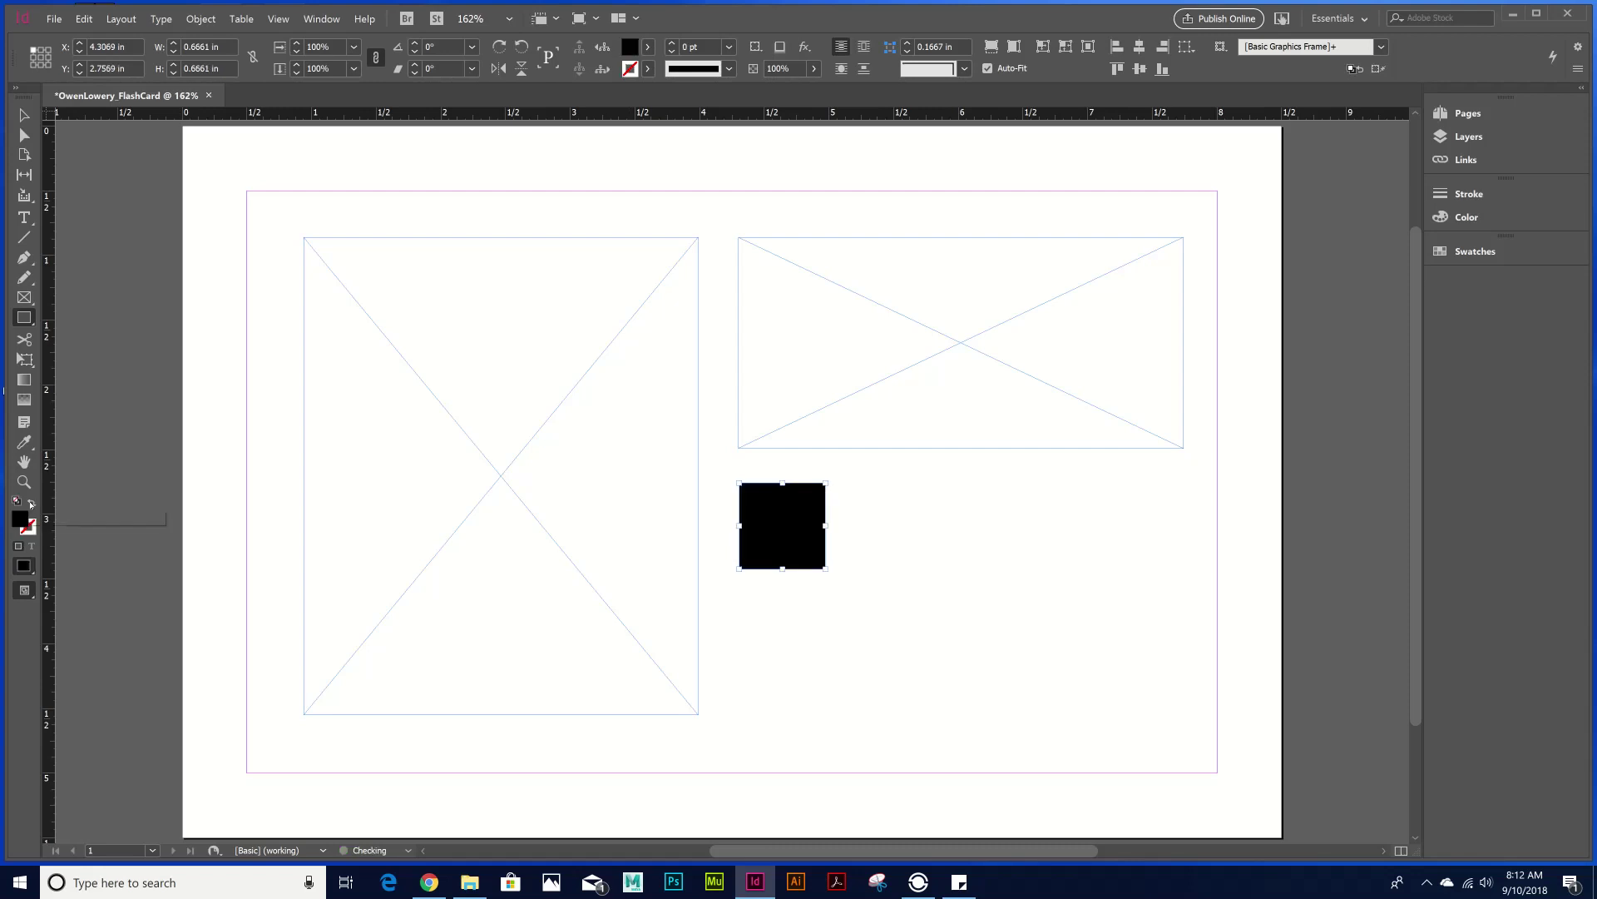
left_click(34, 505)
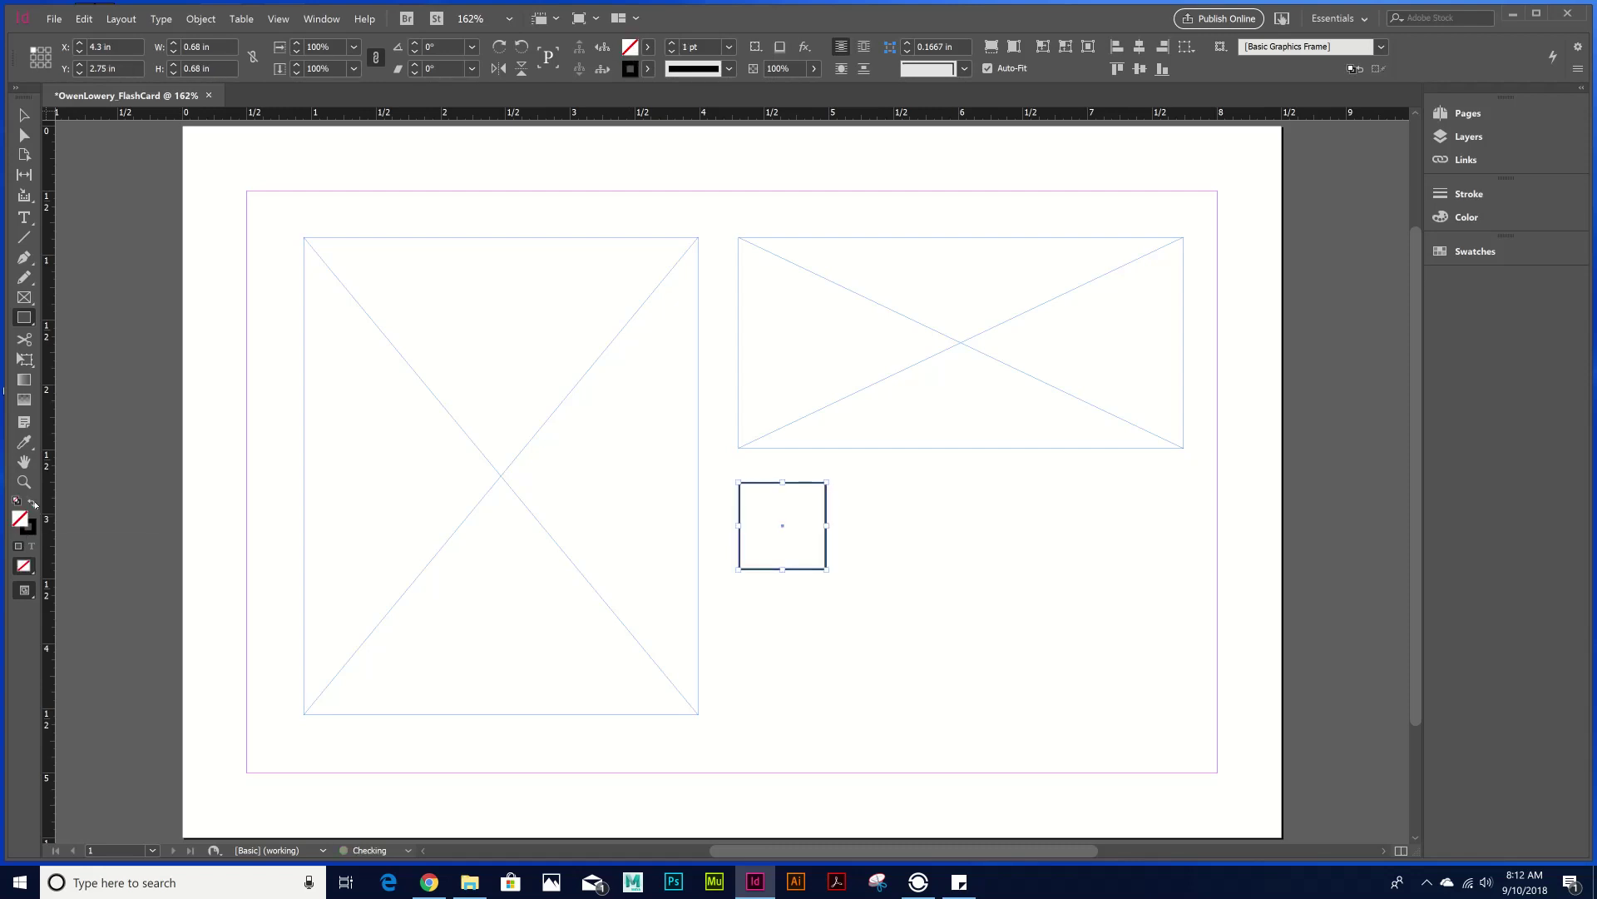
left_click(34, 505)
left_click(34, 505)
left_click(35, 505)
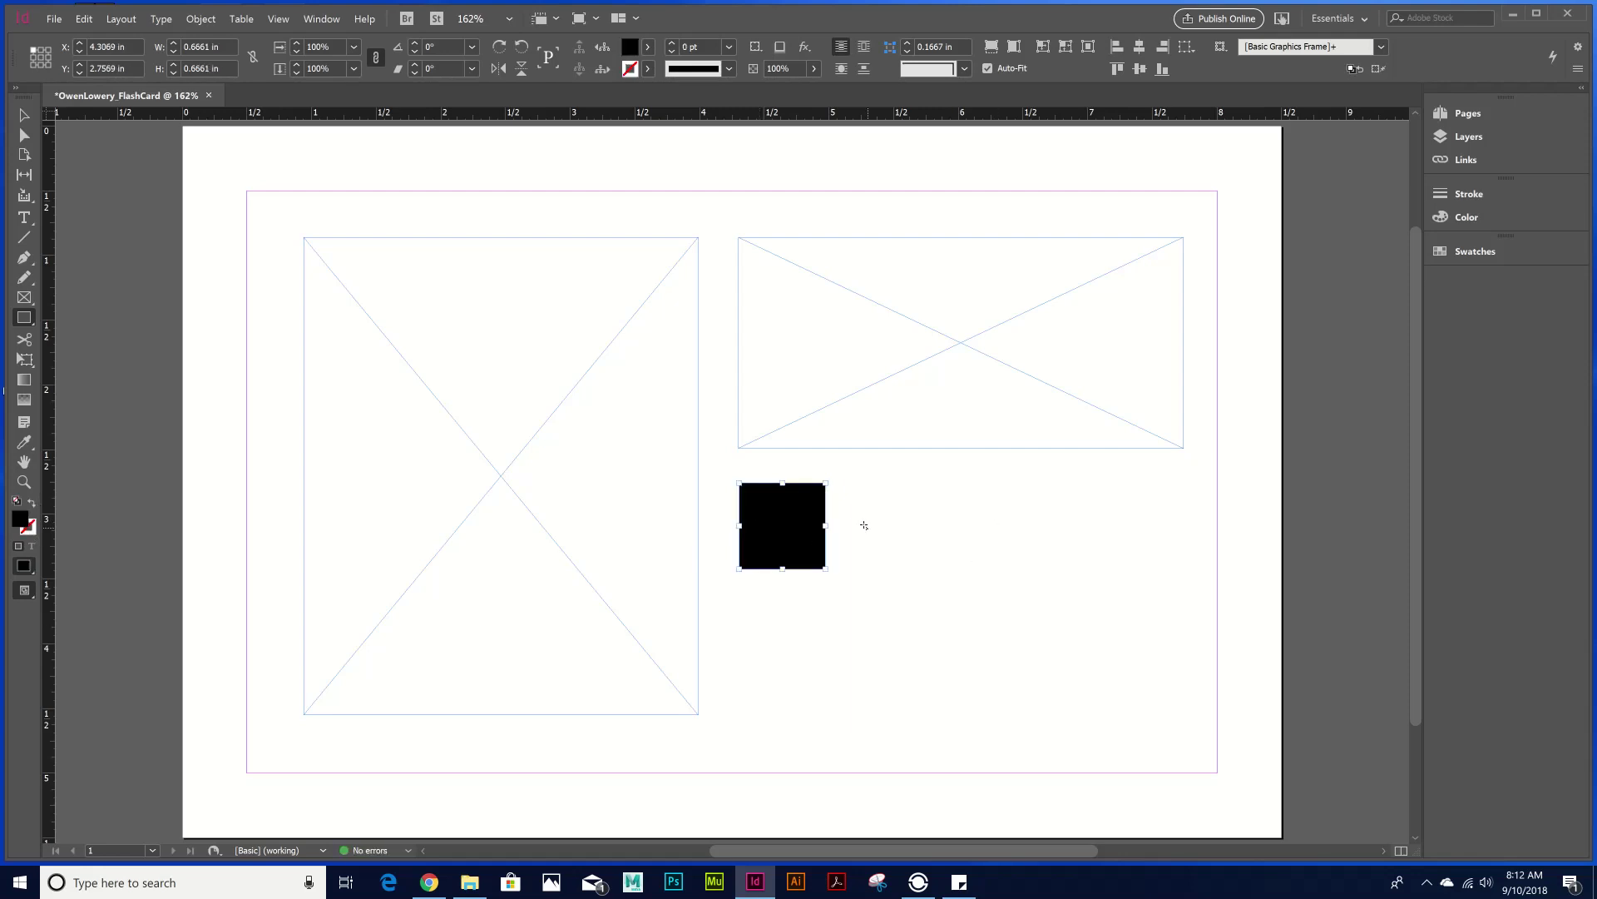
- Duplicate the black square to its right
key("v")
left_click(945, 569)
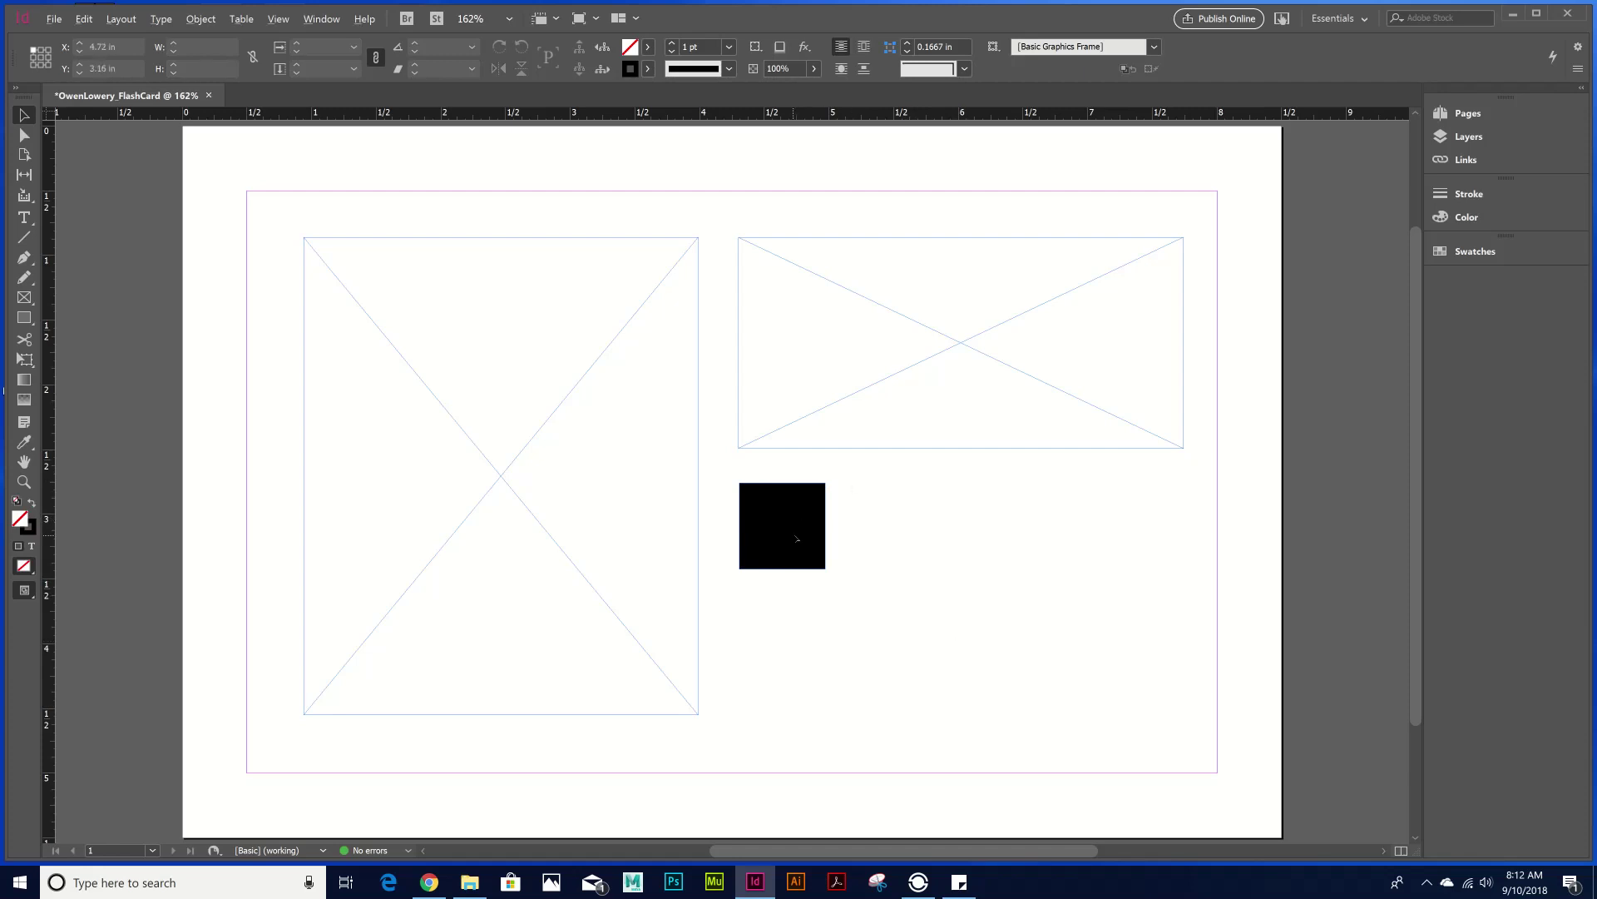
left_click_drag(797, 539, 1167, 546)
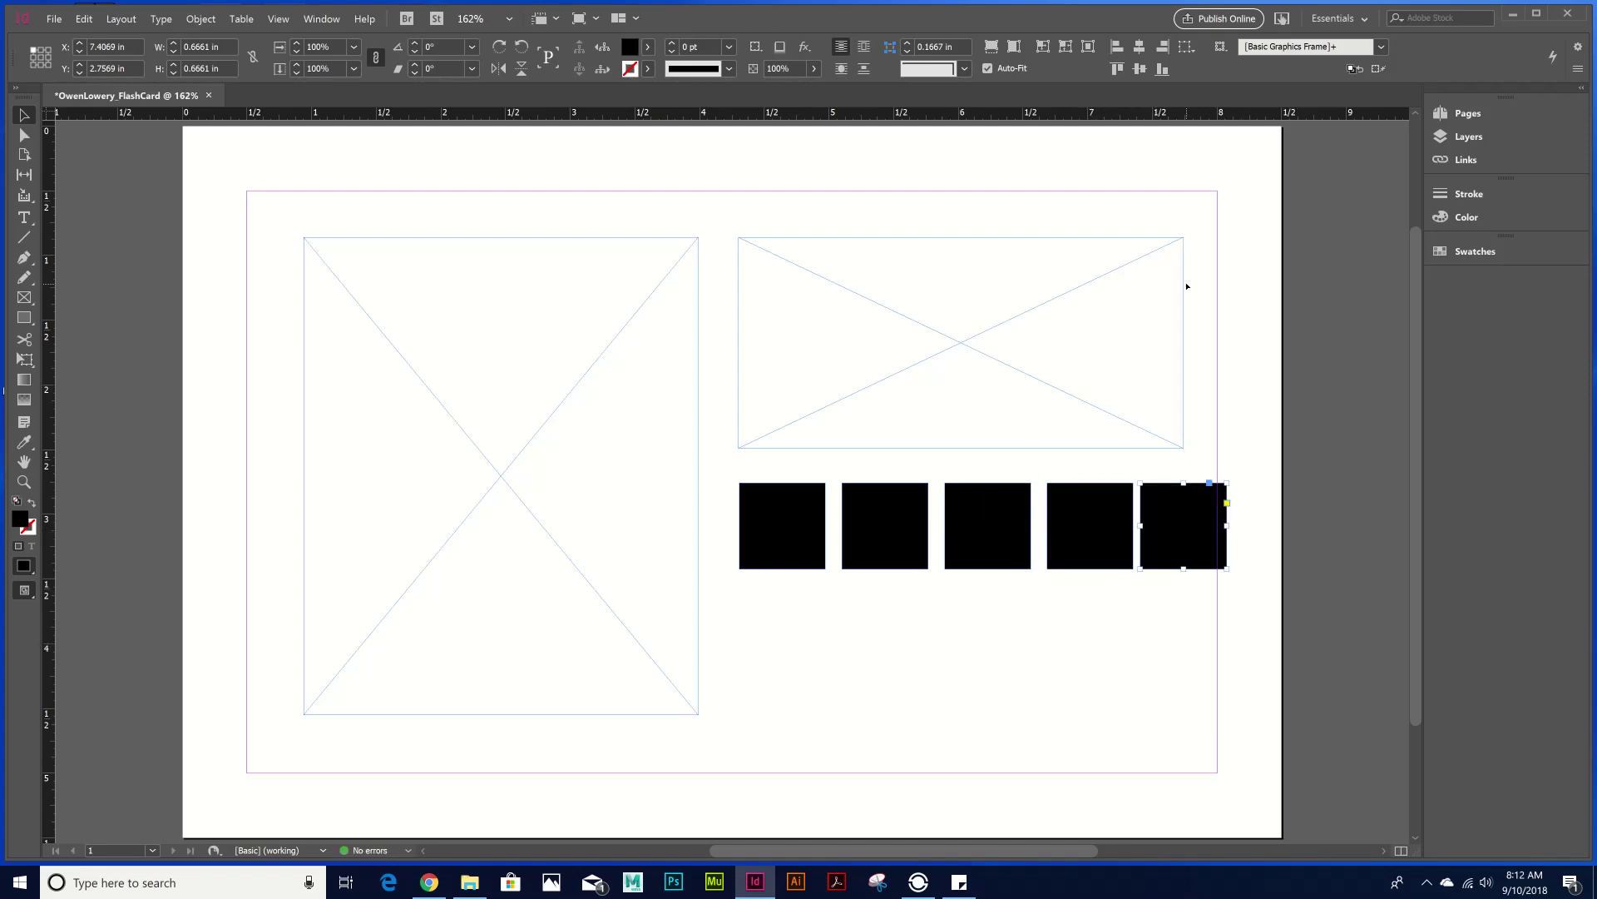
left_click(1487, 140)
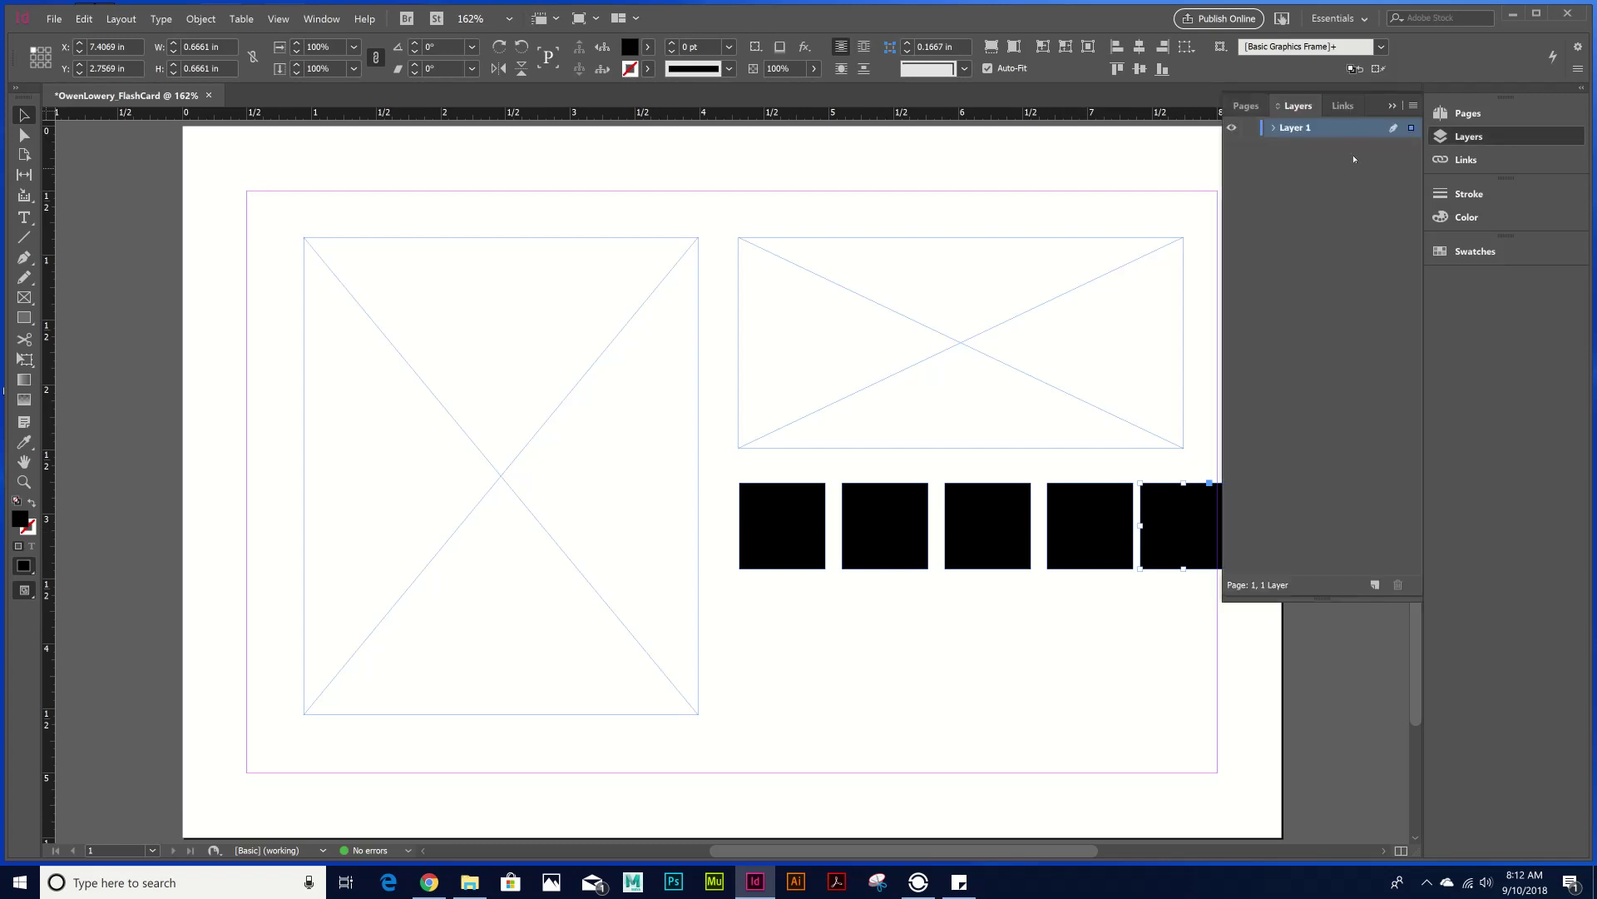
left_click(1272, 129)
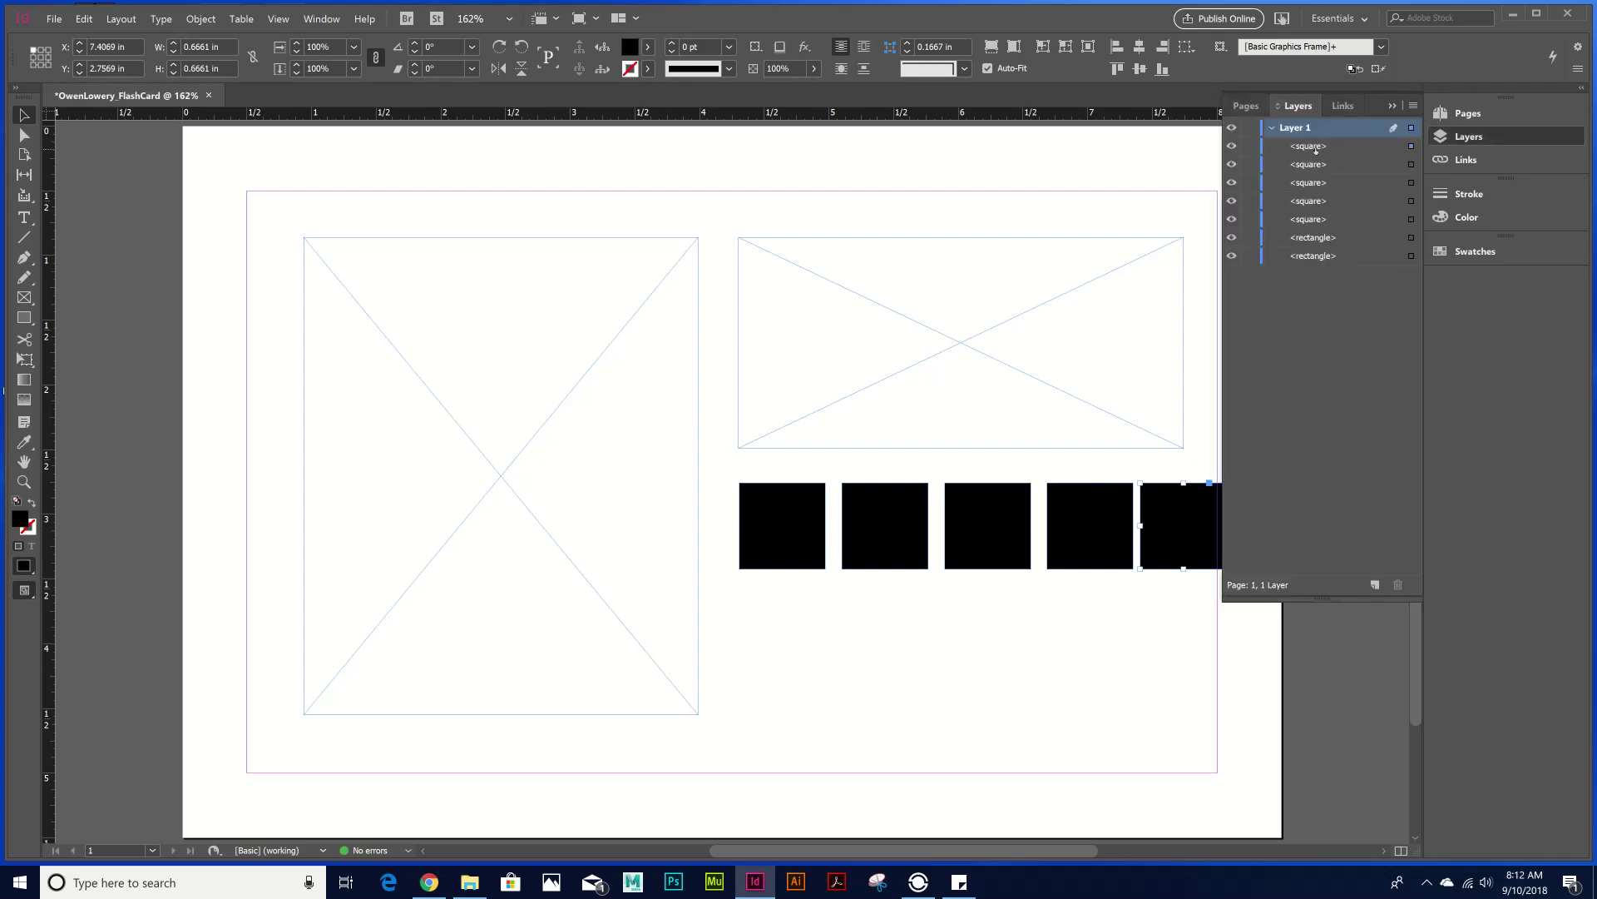
left_click_drag(1316, 150, 1315, 257)
left_click(1273, 129)
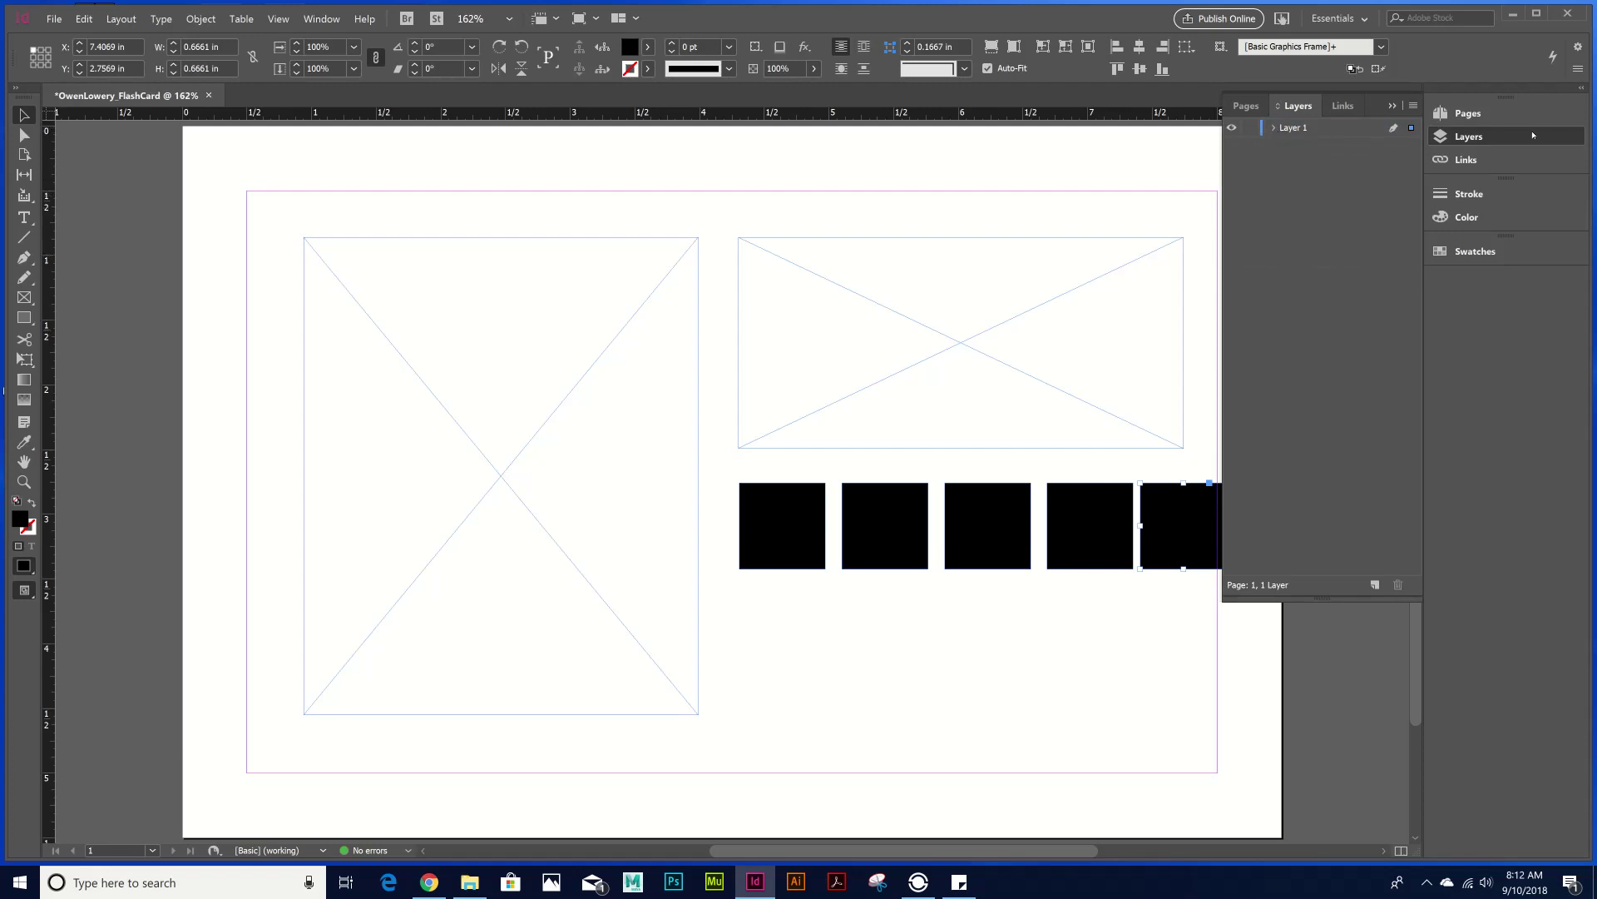
left_click(1529, 138)
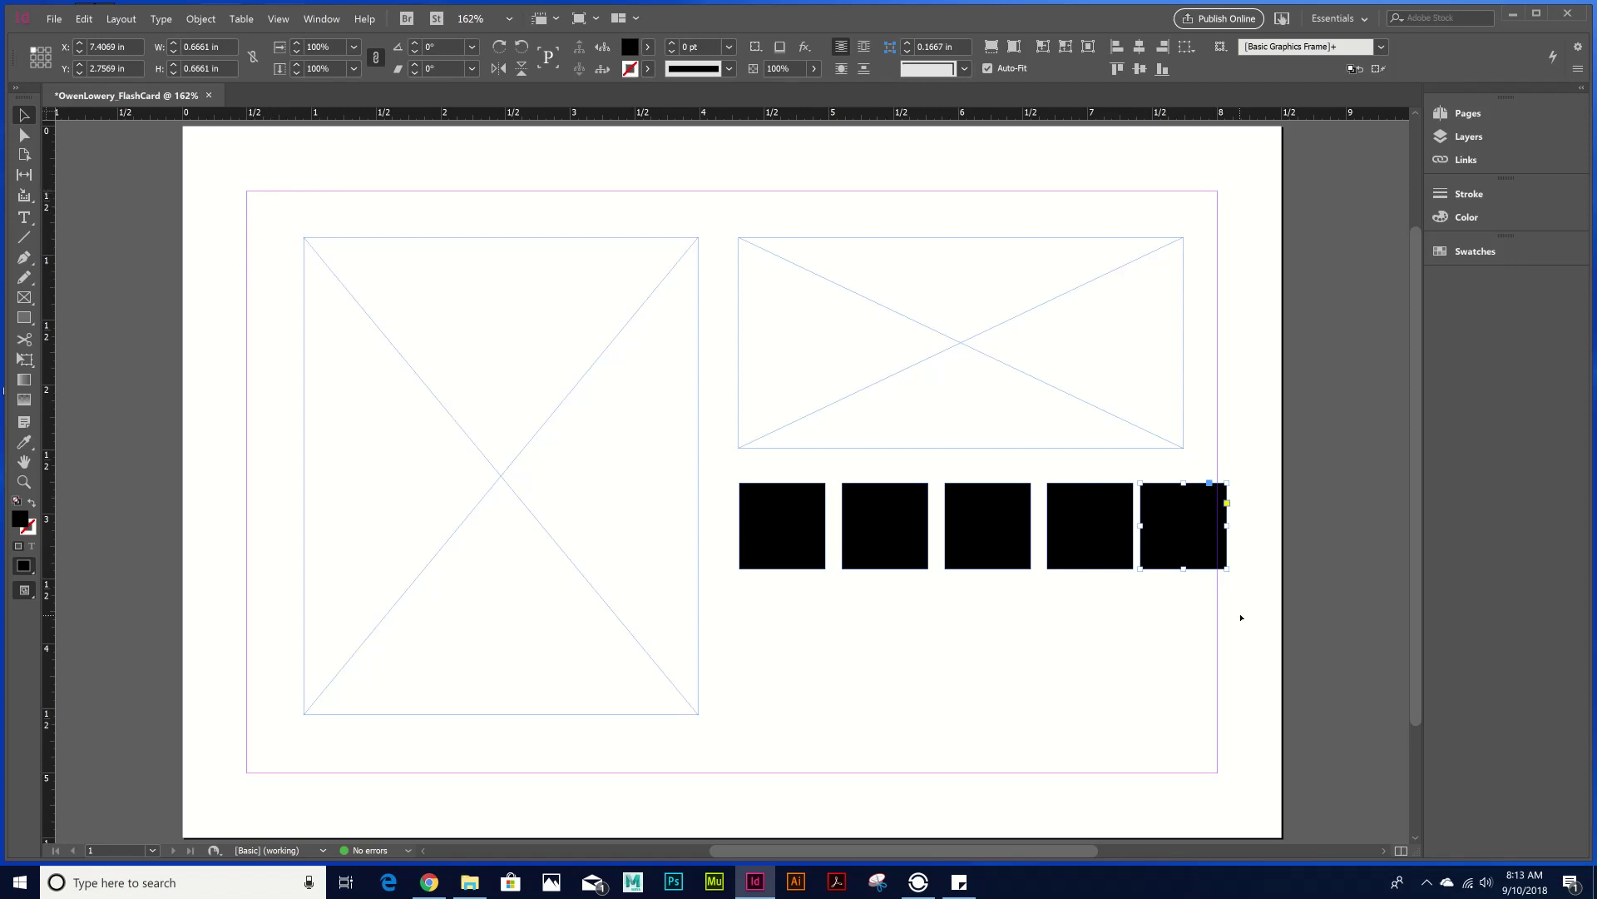
- Scale the five-square row to span 3.43 in, matching the wide frame's width
left_click_drag(1222, 627, 979, 660)
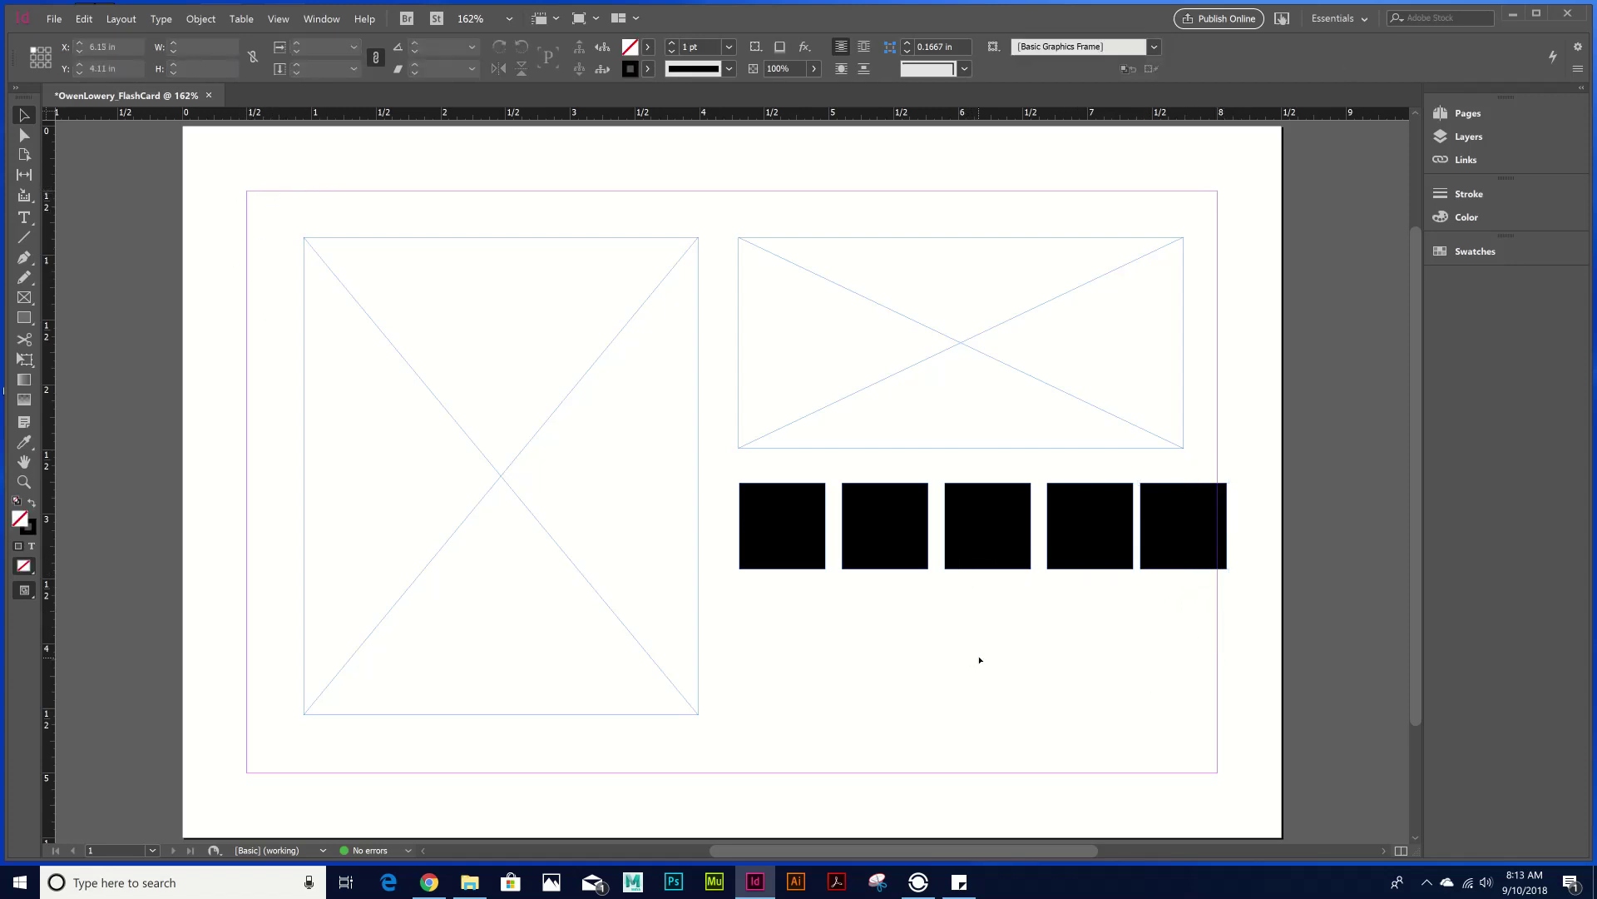
left_click_drag(1220, 638, 762, 510)
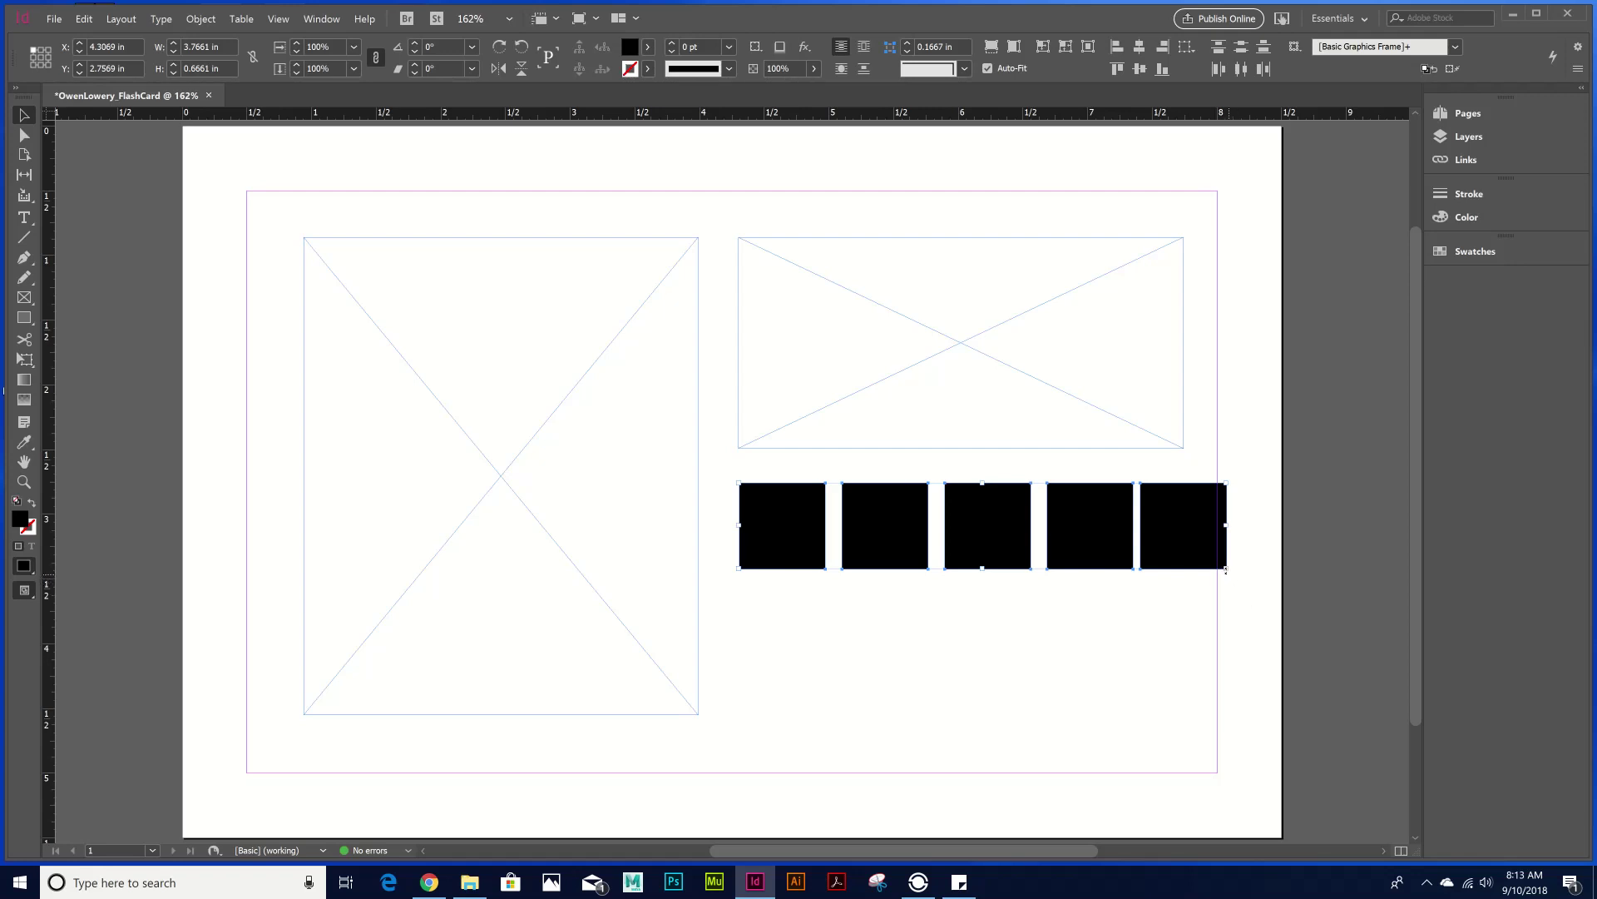
left_click_drag(1222, 566, 1183, 548)
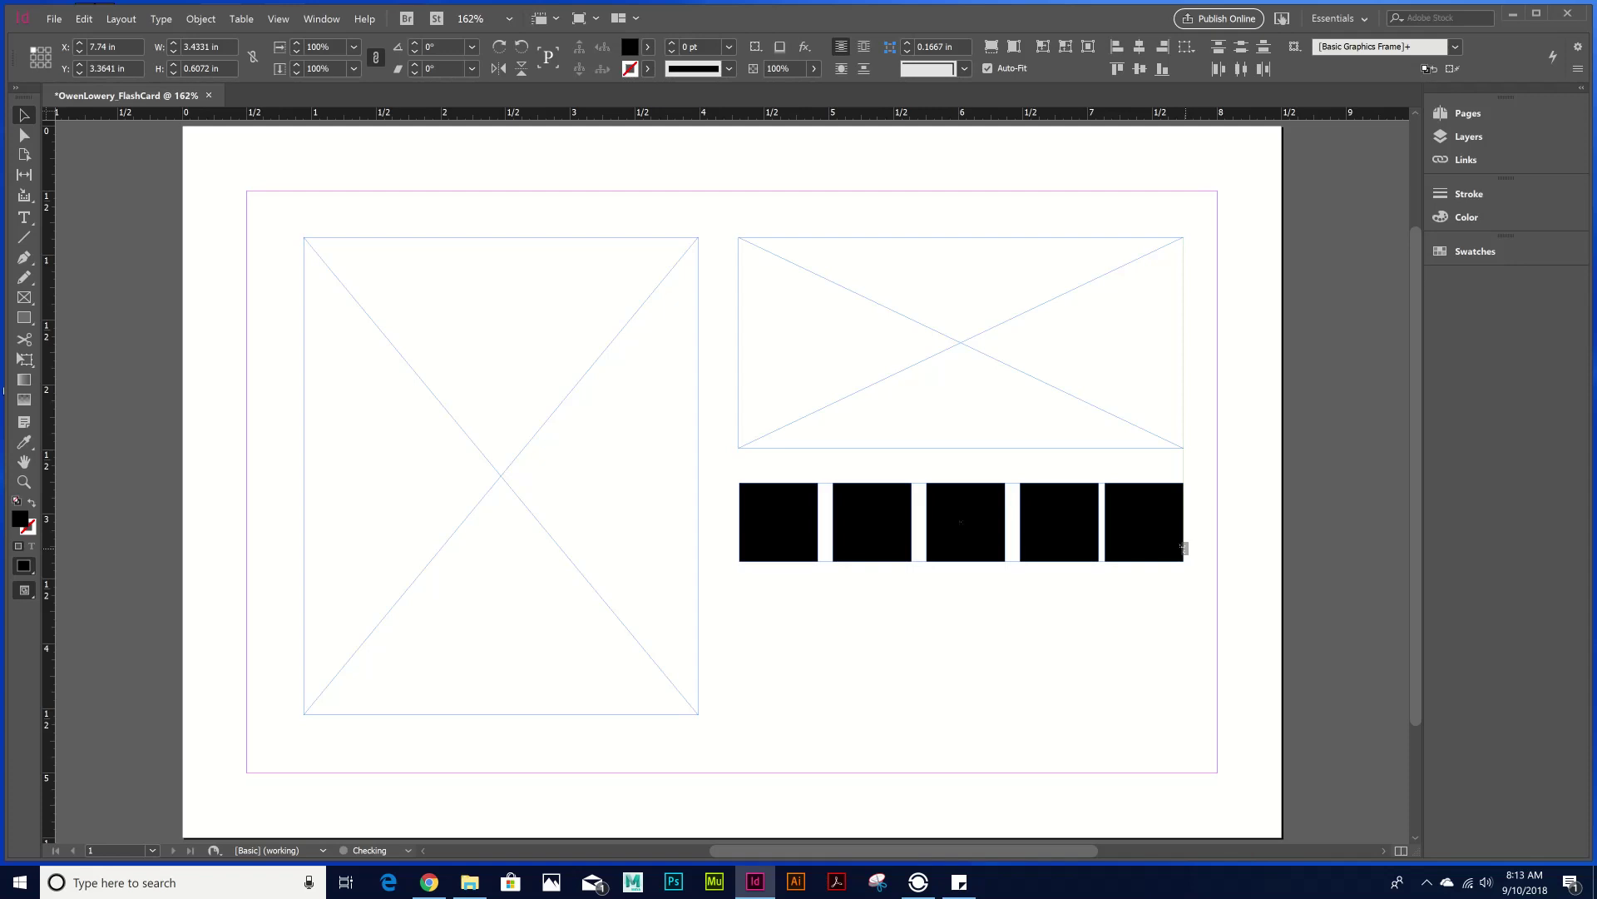
left_click(834, 646)
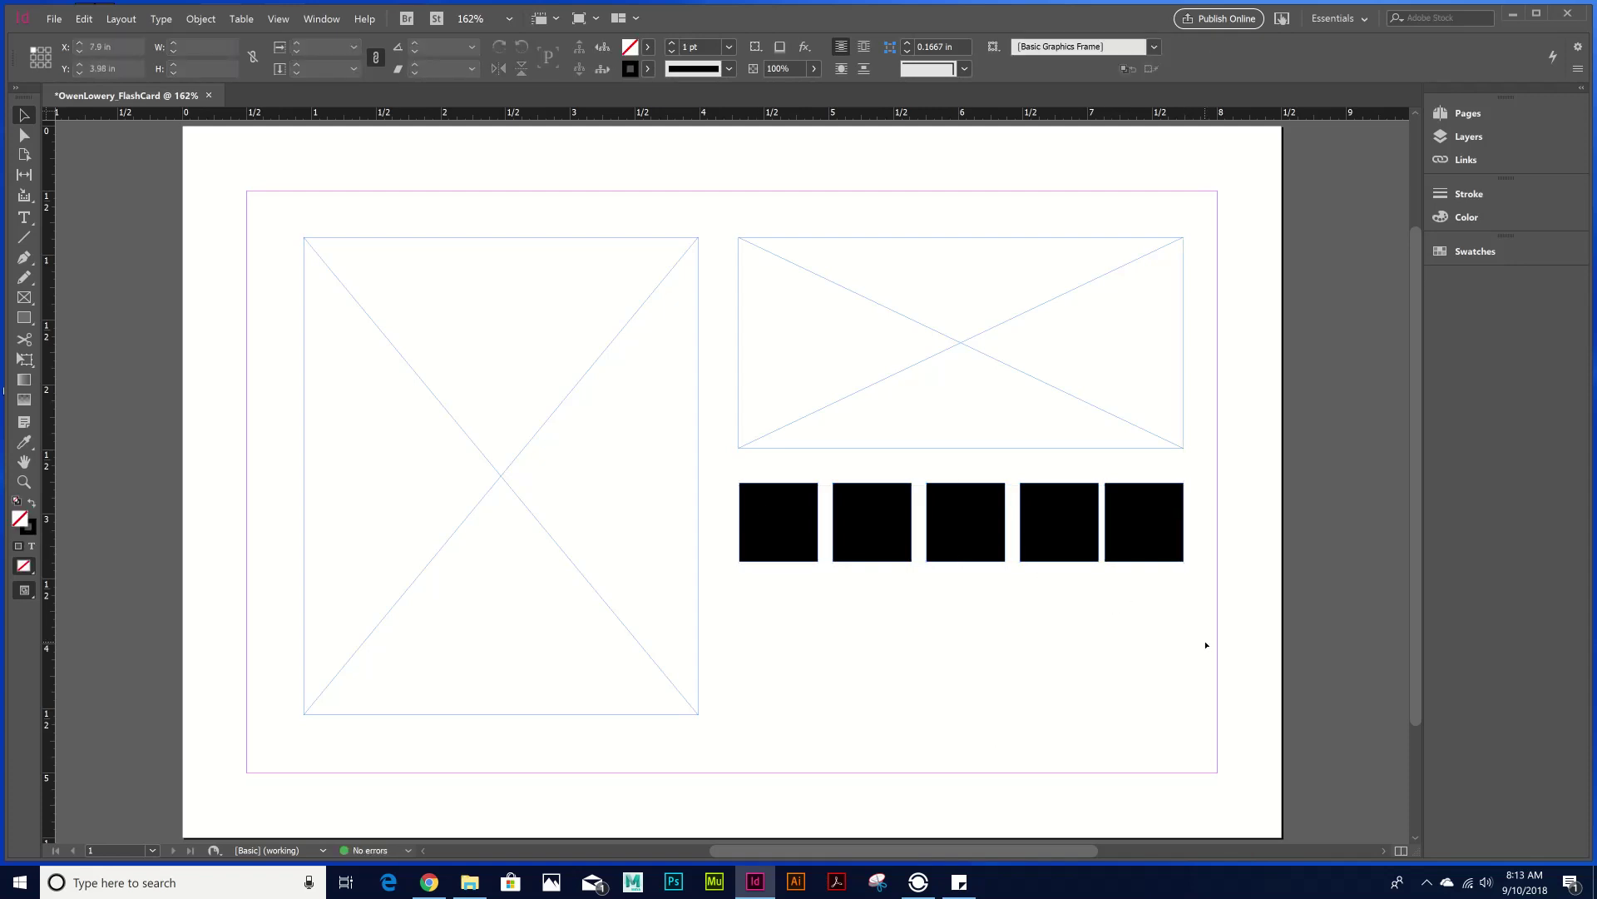
- Reselect all five black squares together
left_click(1161, 515)
left_click(1058, 524)
left_click(965, 524)
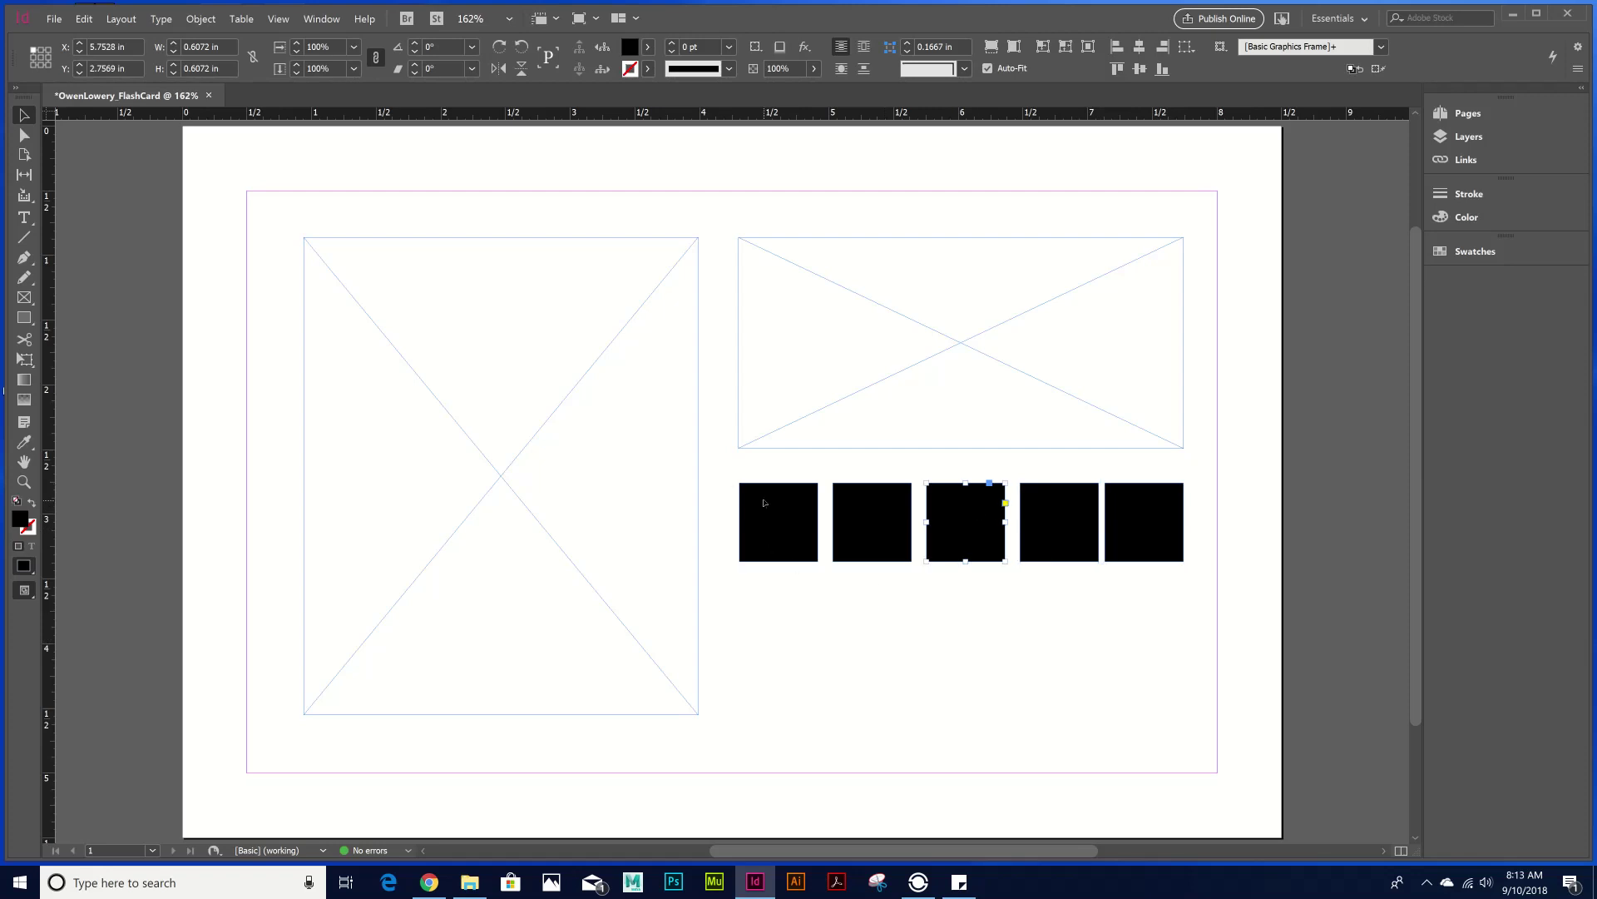
left_click(774, 505)
left_click_drag(1199, 627, 728, 481)
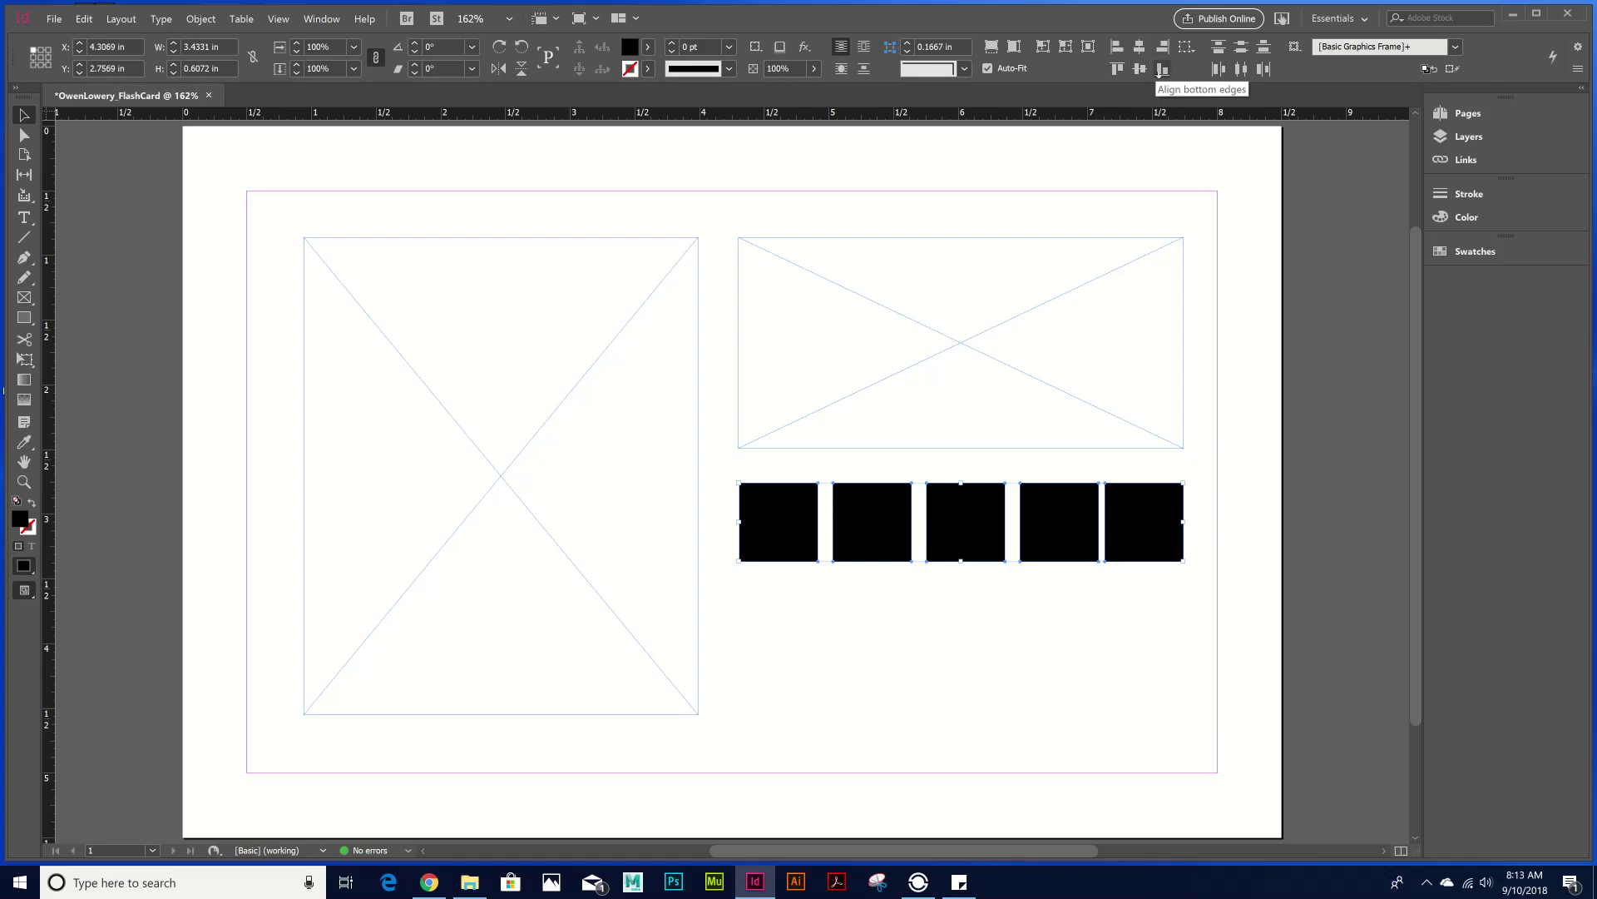
- Distribute the squares by horizontal centres, then nudge individual squares into a staggered arrangement
left_click(1217, 69)
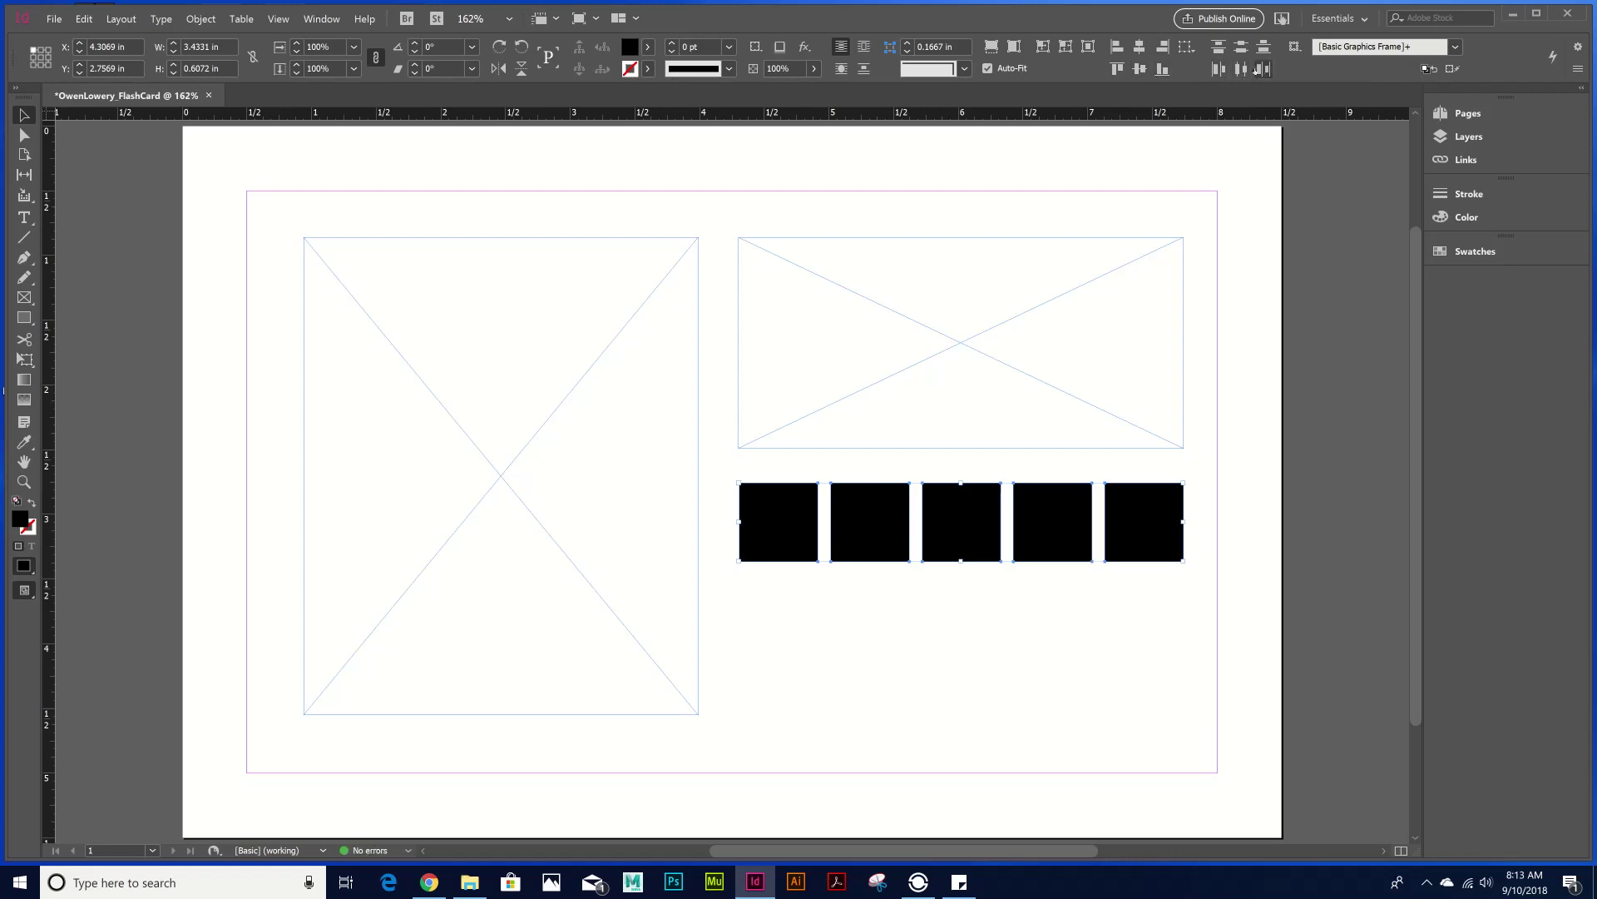
left_click(1023, 589)
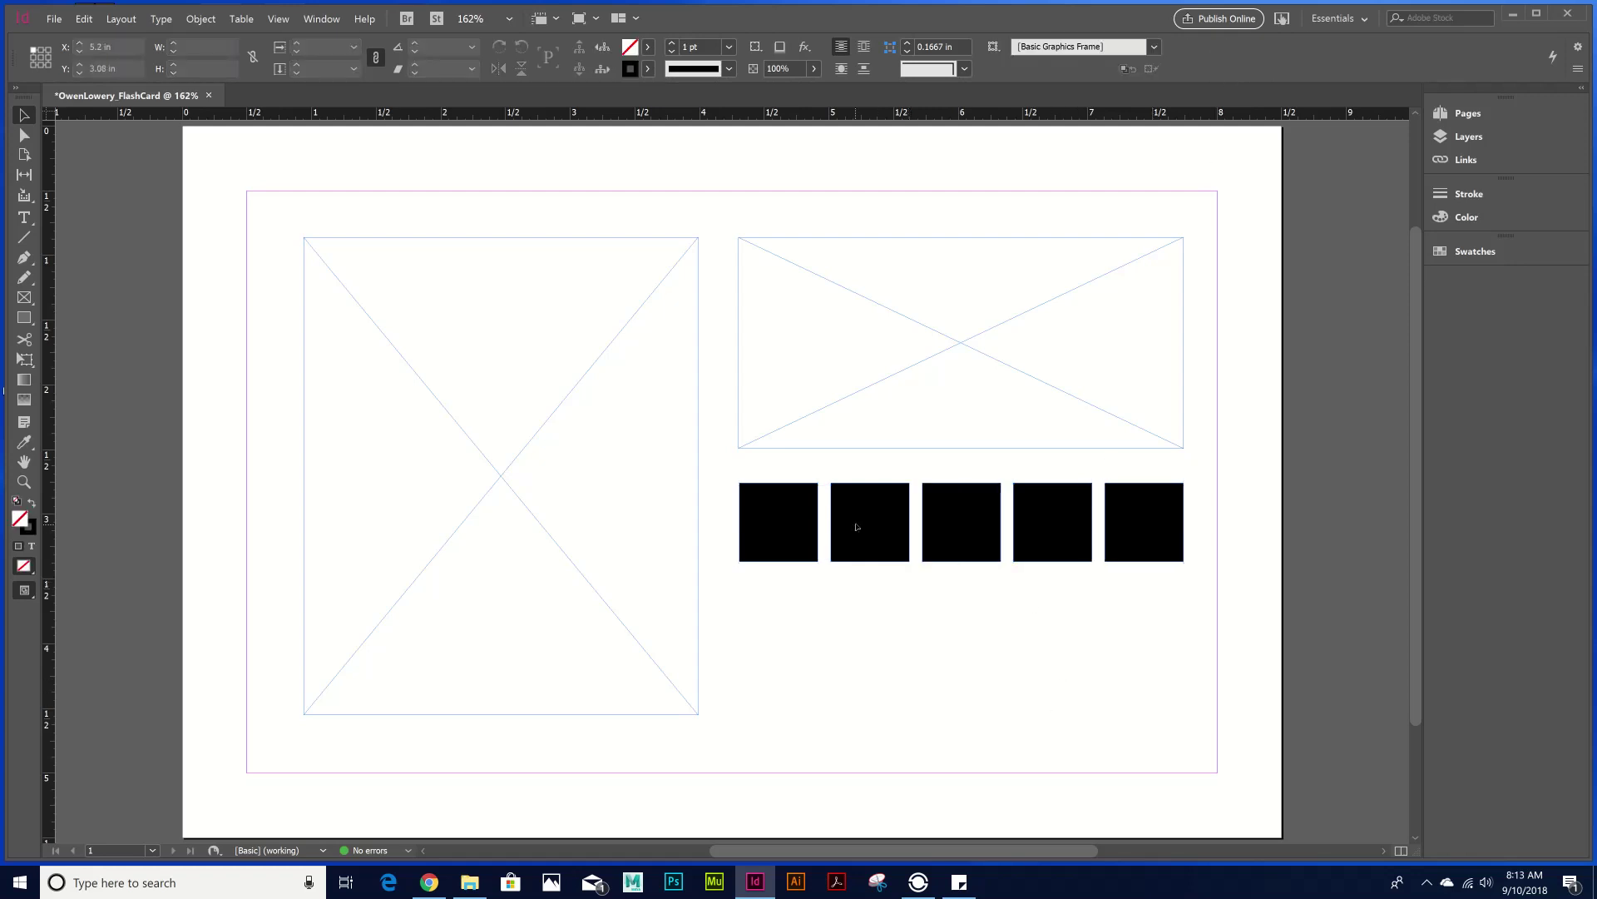
left_click_drag(852, 524, 837, 524)
left_click_drag(962, 534, 955, 535)
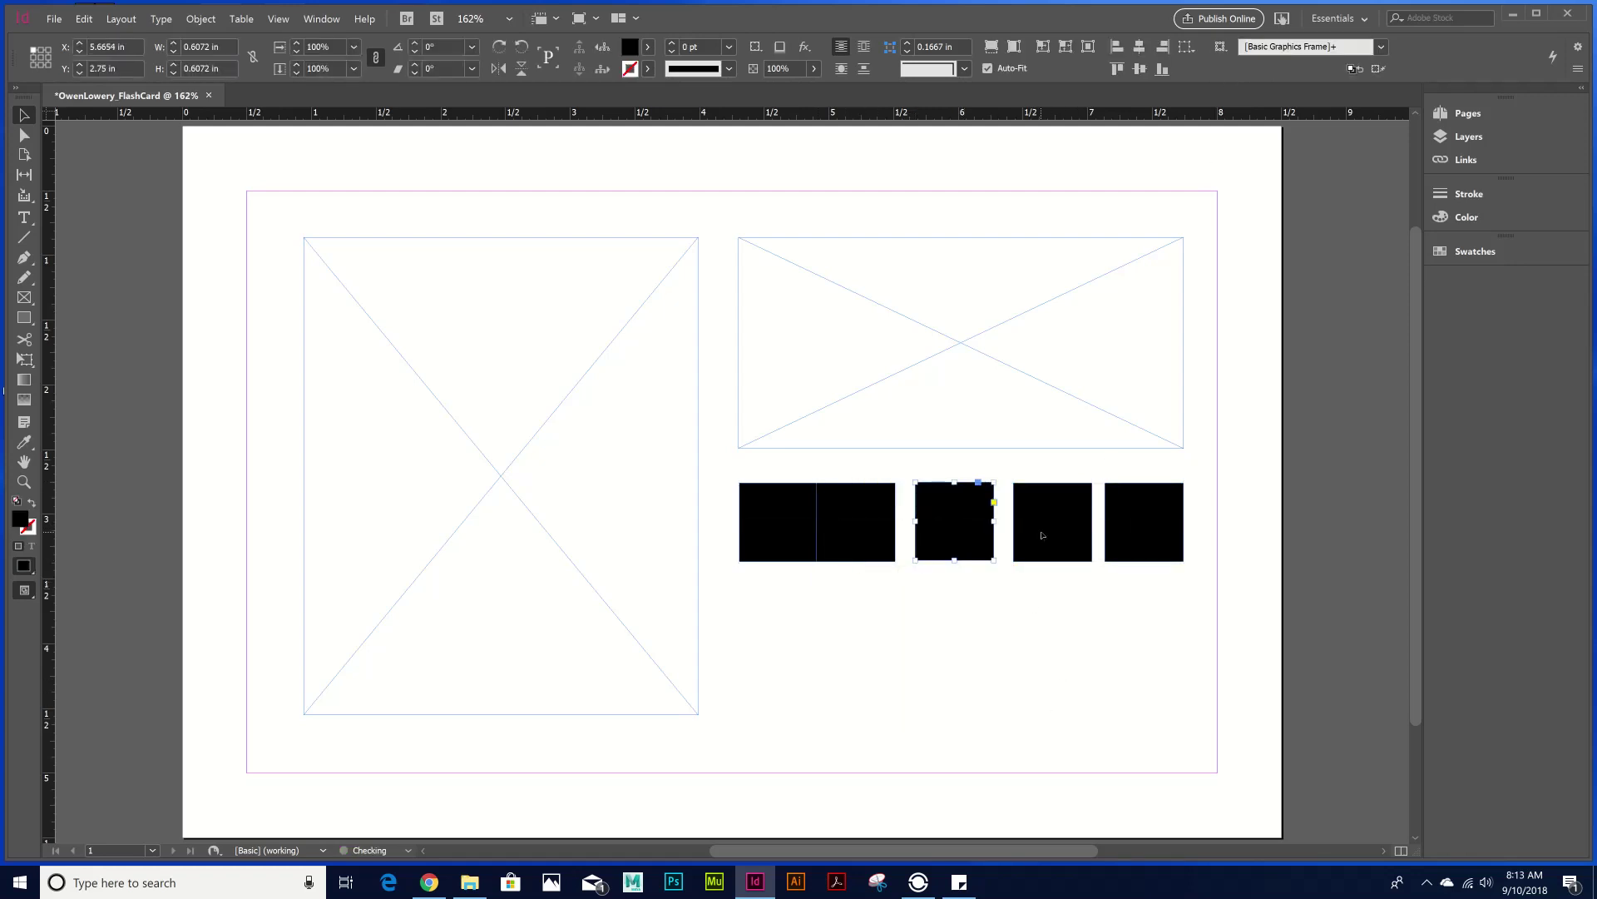
left_click_drag(1051, 538, 1052, 561)
left_click_drag(925, 546, 933, 563)
left_click_drag(866, 557, 880, 578)
left_click(1185, 661)
- Align the five squares on vertical centres, space them evenly, and move the row up slightly
left_click_drag(1187, 690, 774, 518)
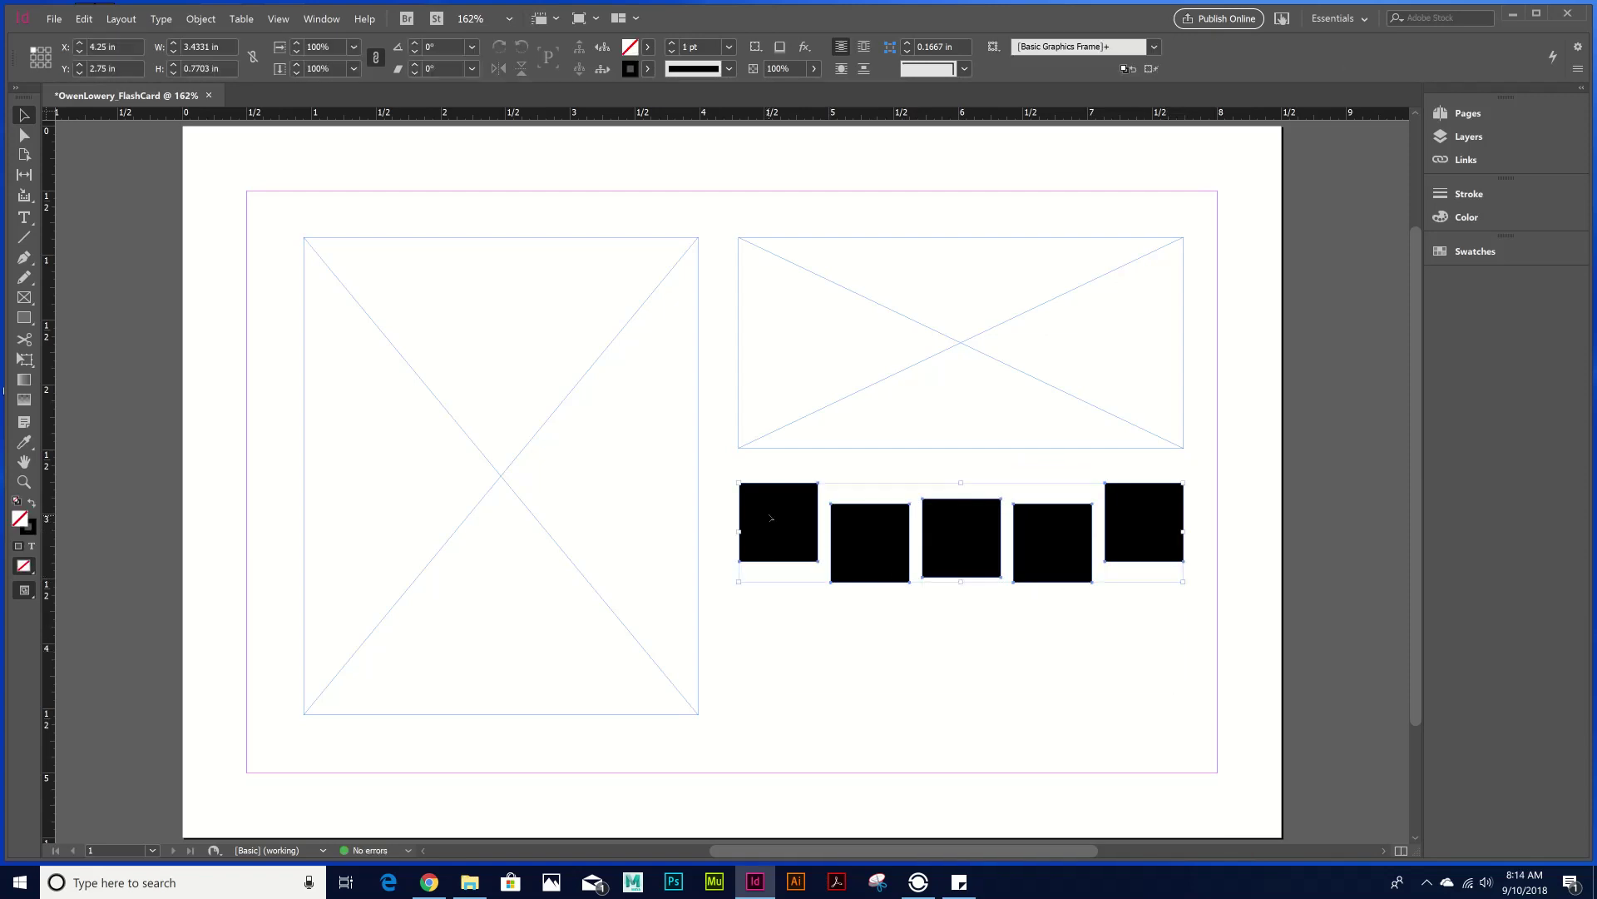
left_click(1137, 70)
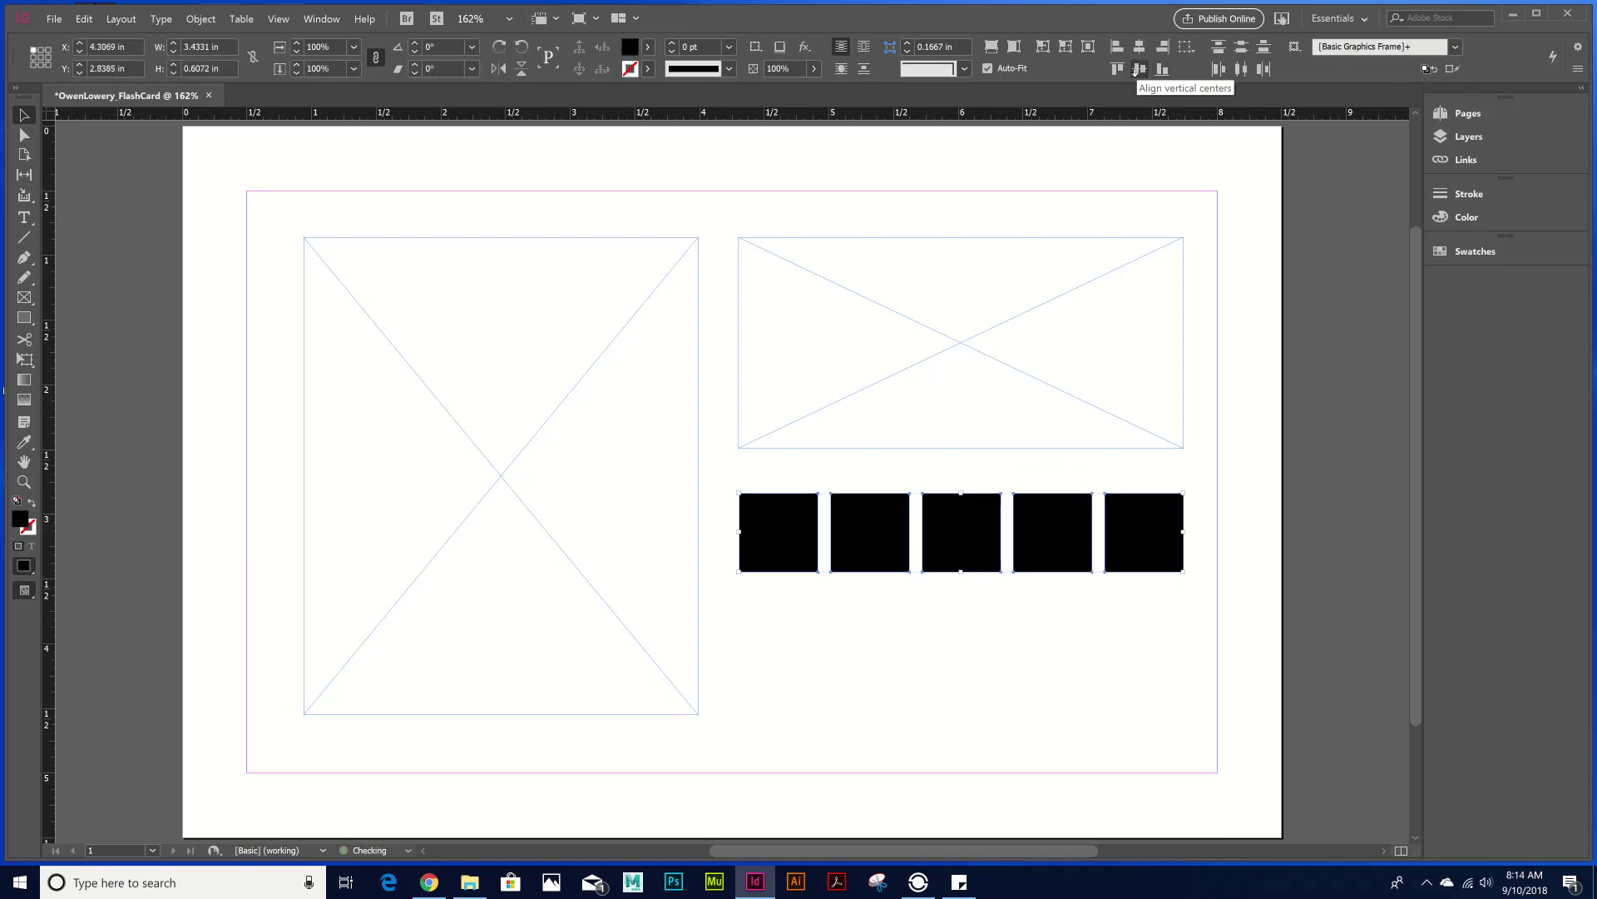
left_click(1241, 70)
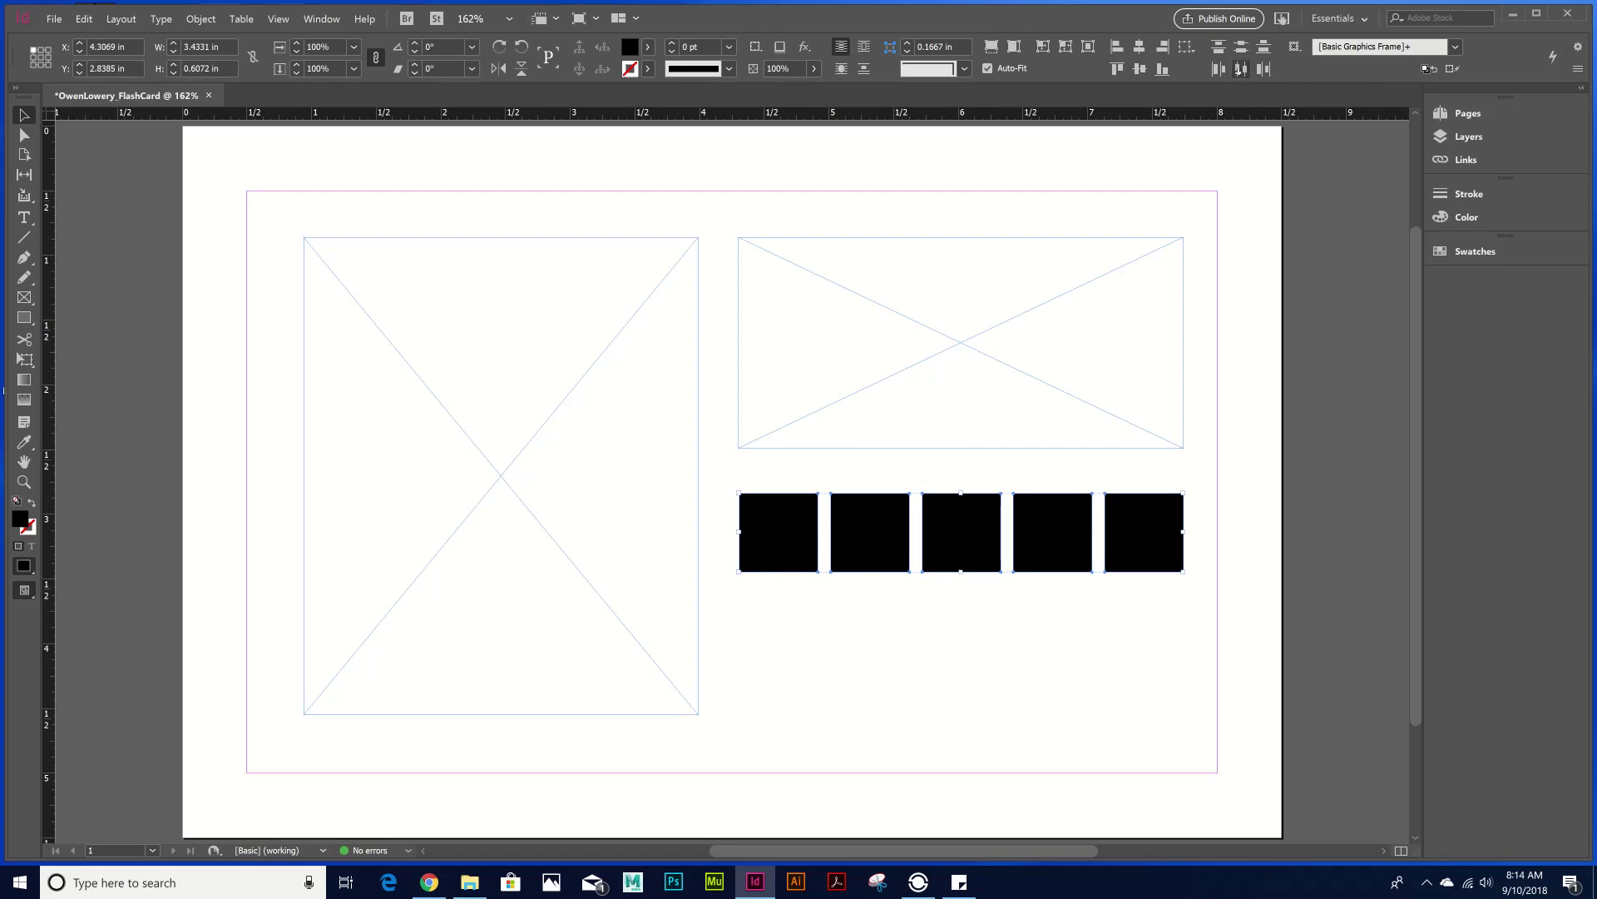
left_click(962, 692)
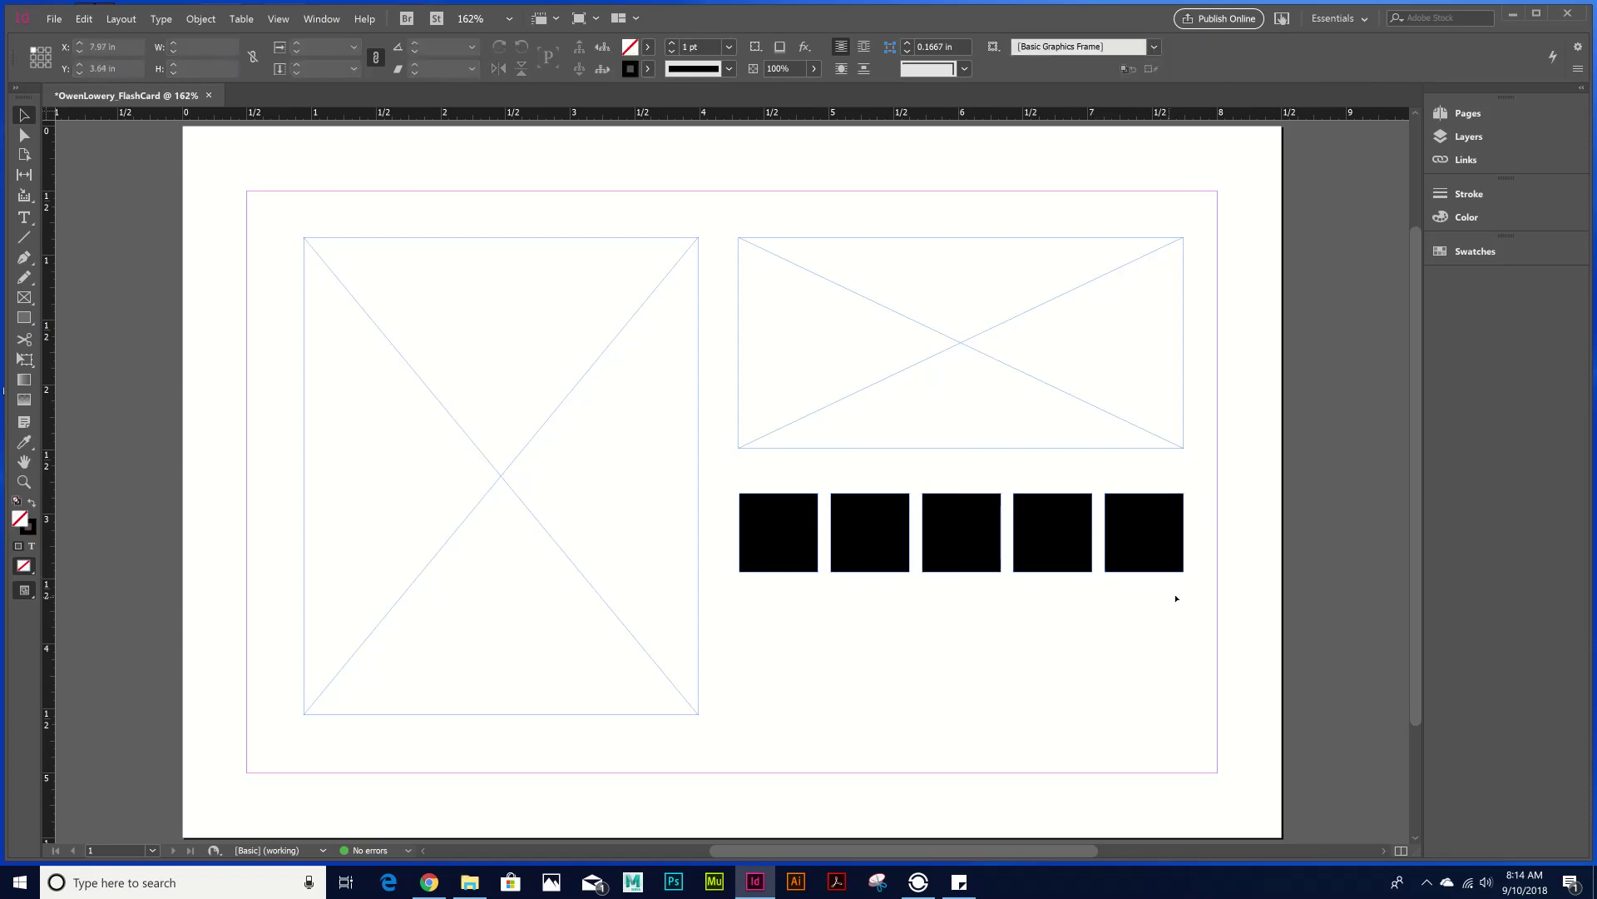
left_click_drag(1177, 598, 774, 521)
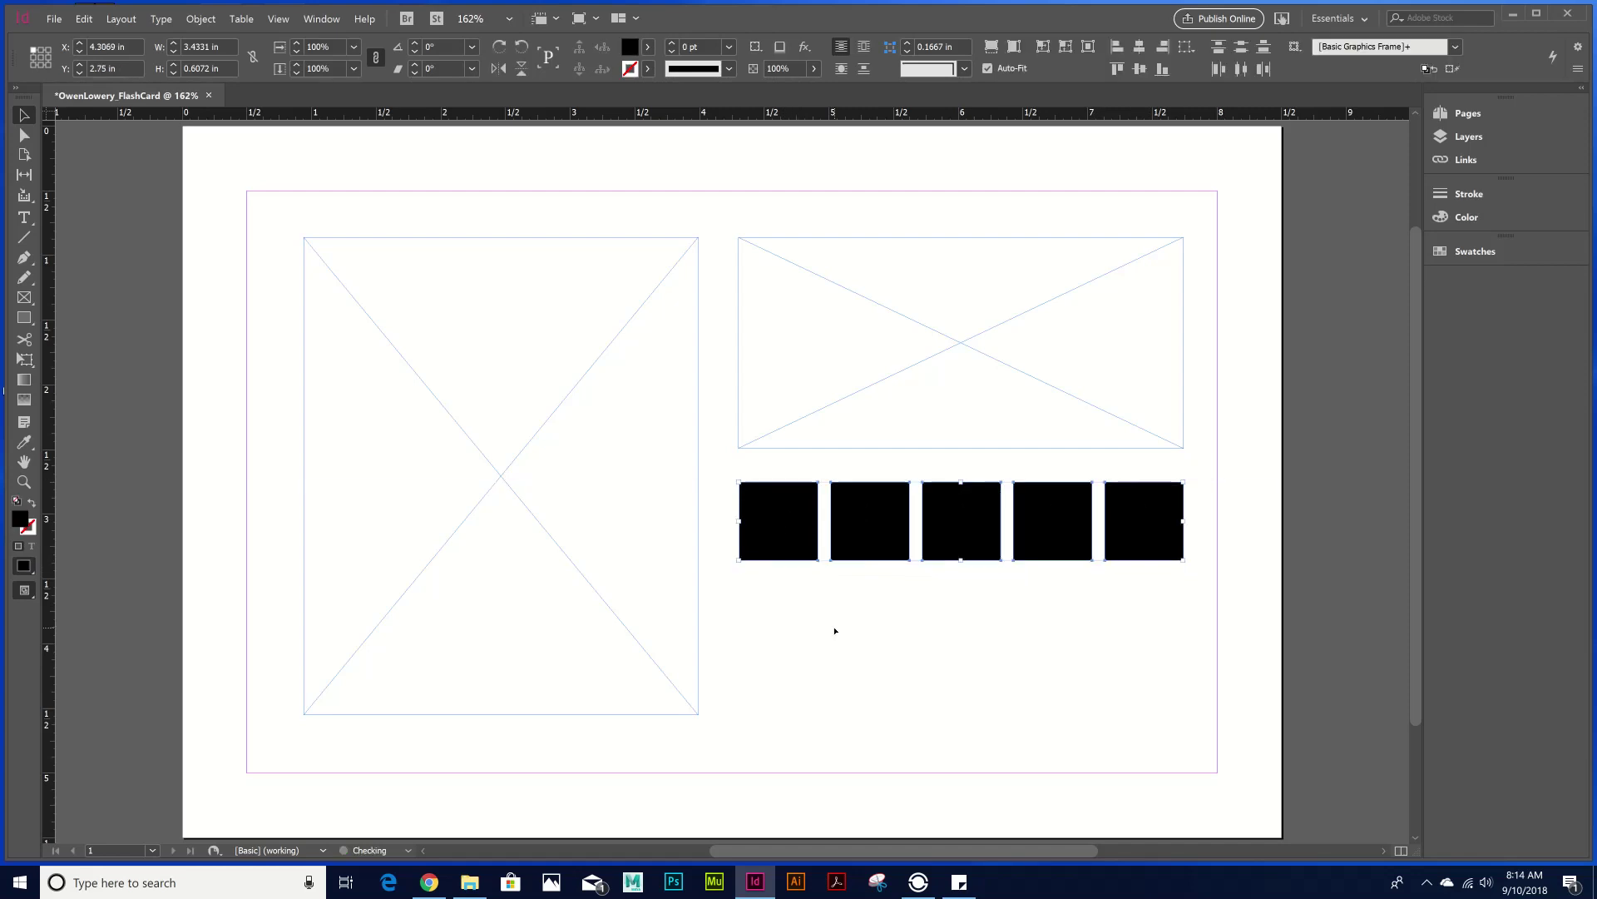
left_click(836, 631)
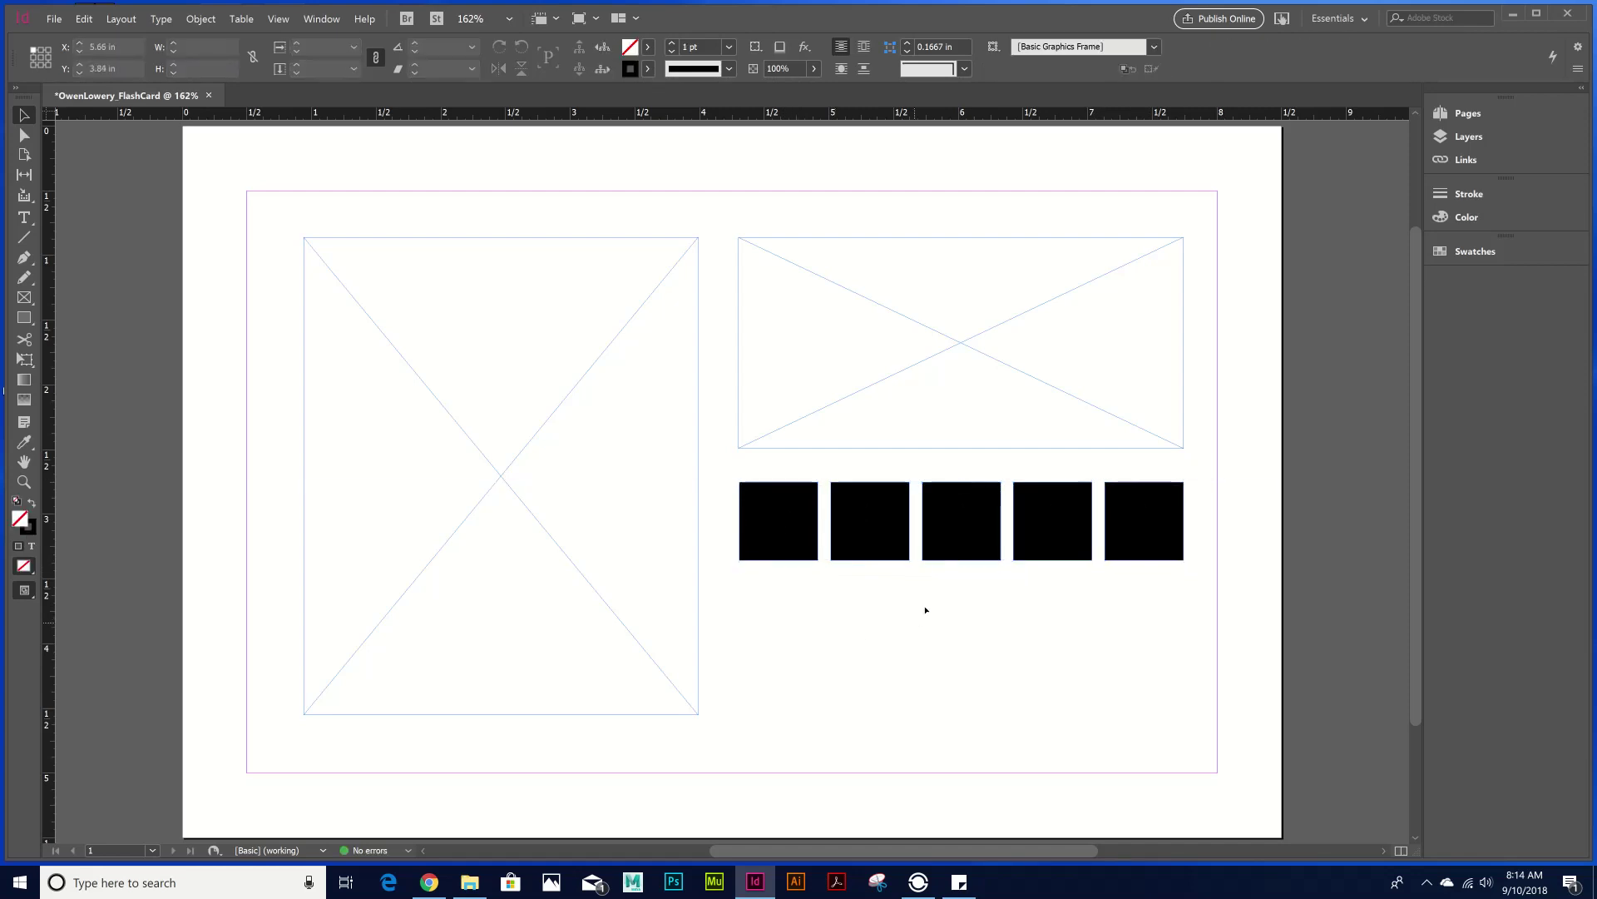
- Save OwenLowery_FlashCard.indd into the Designs folder of FlashCardProject_OwenLowery on the Desktop
left_click(53, 18)
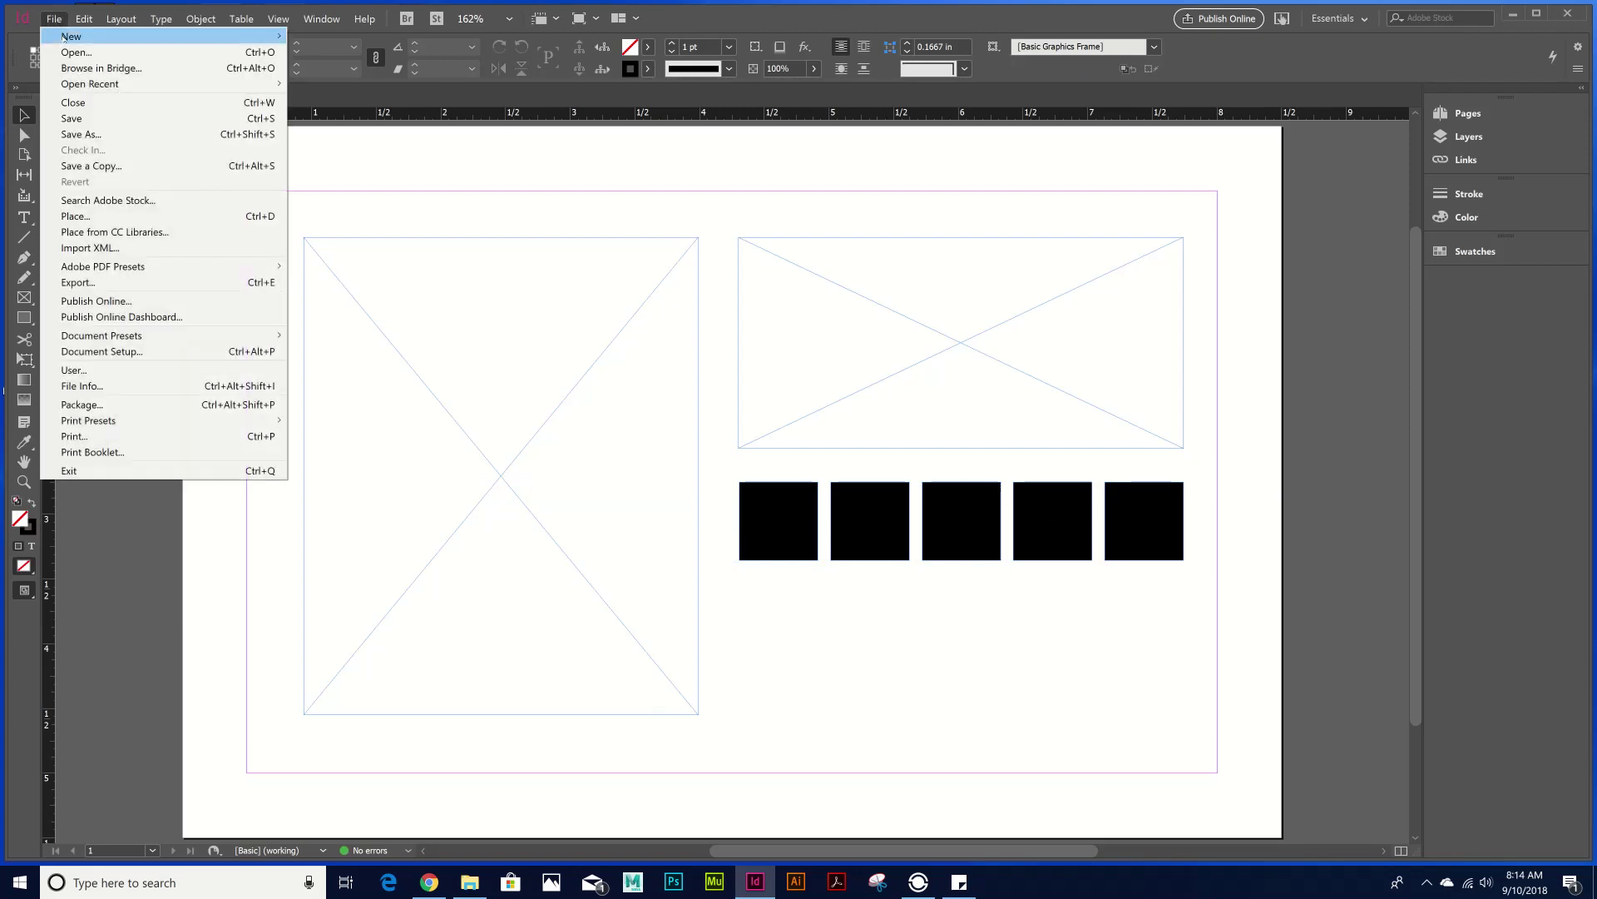
left_click(72, 118)
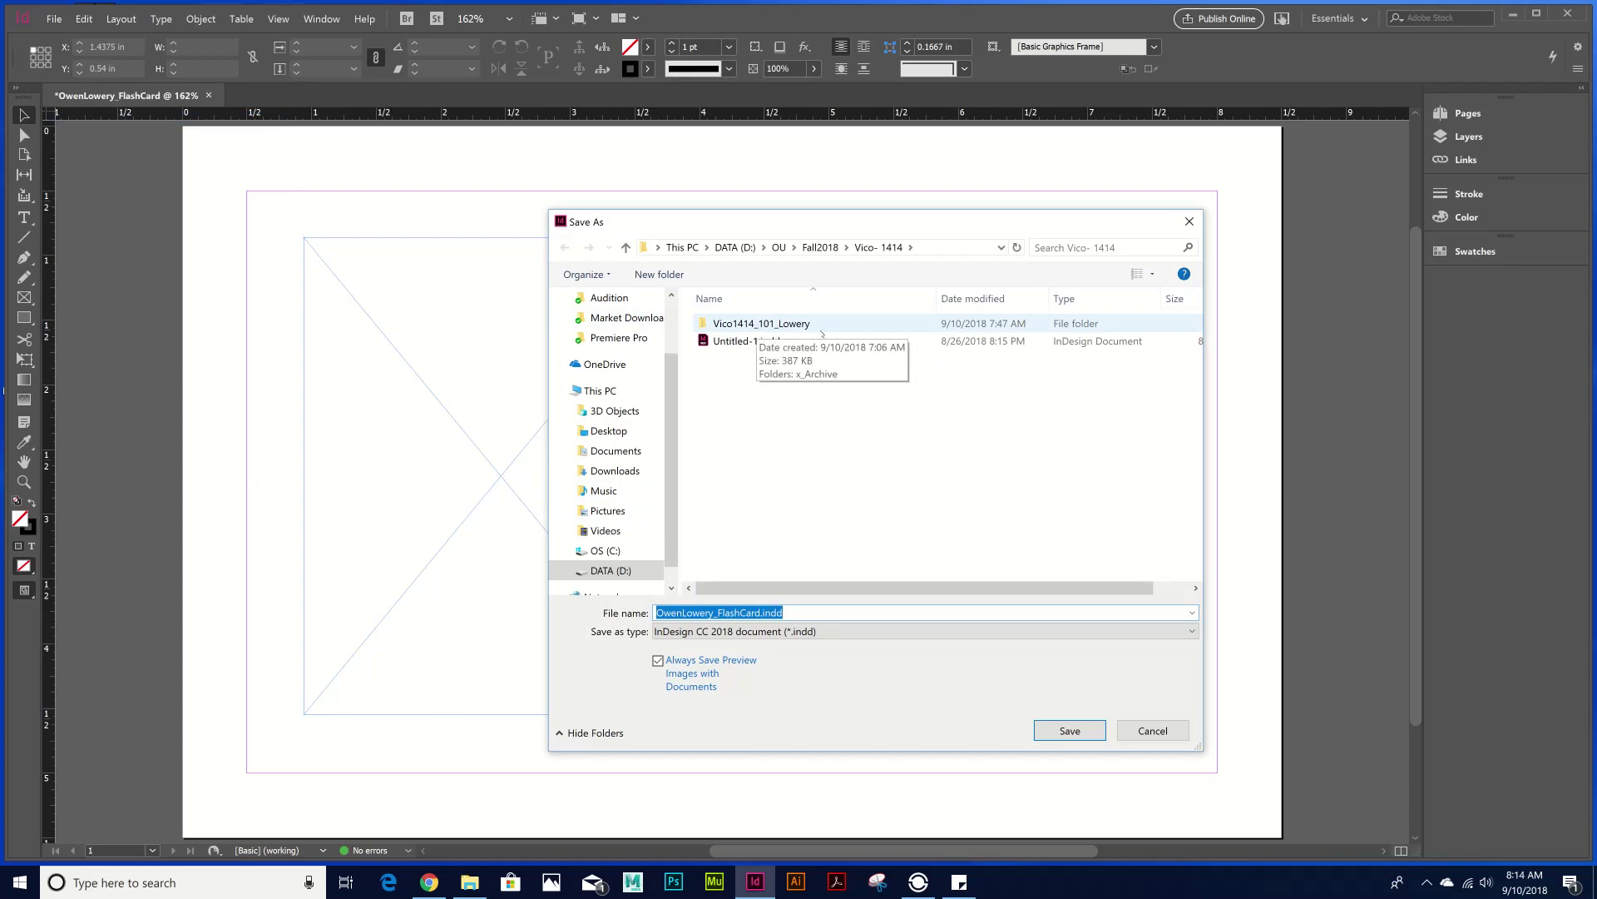
double_click(757, 325)
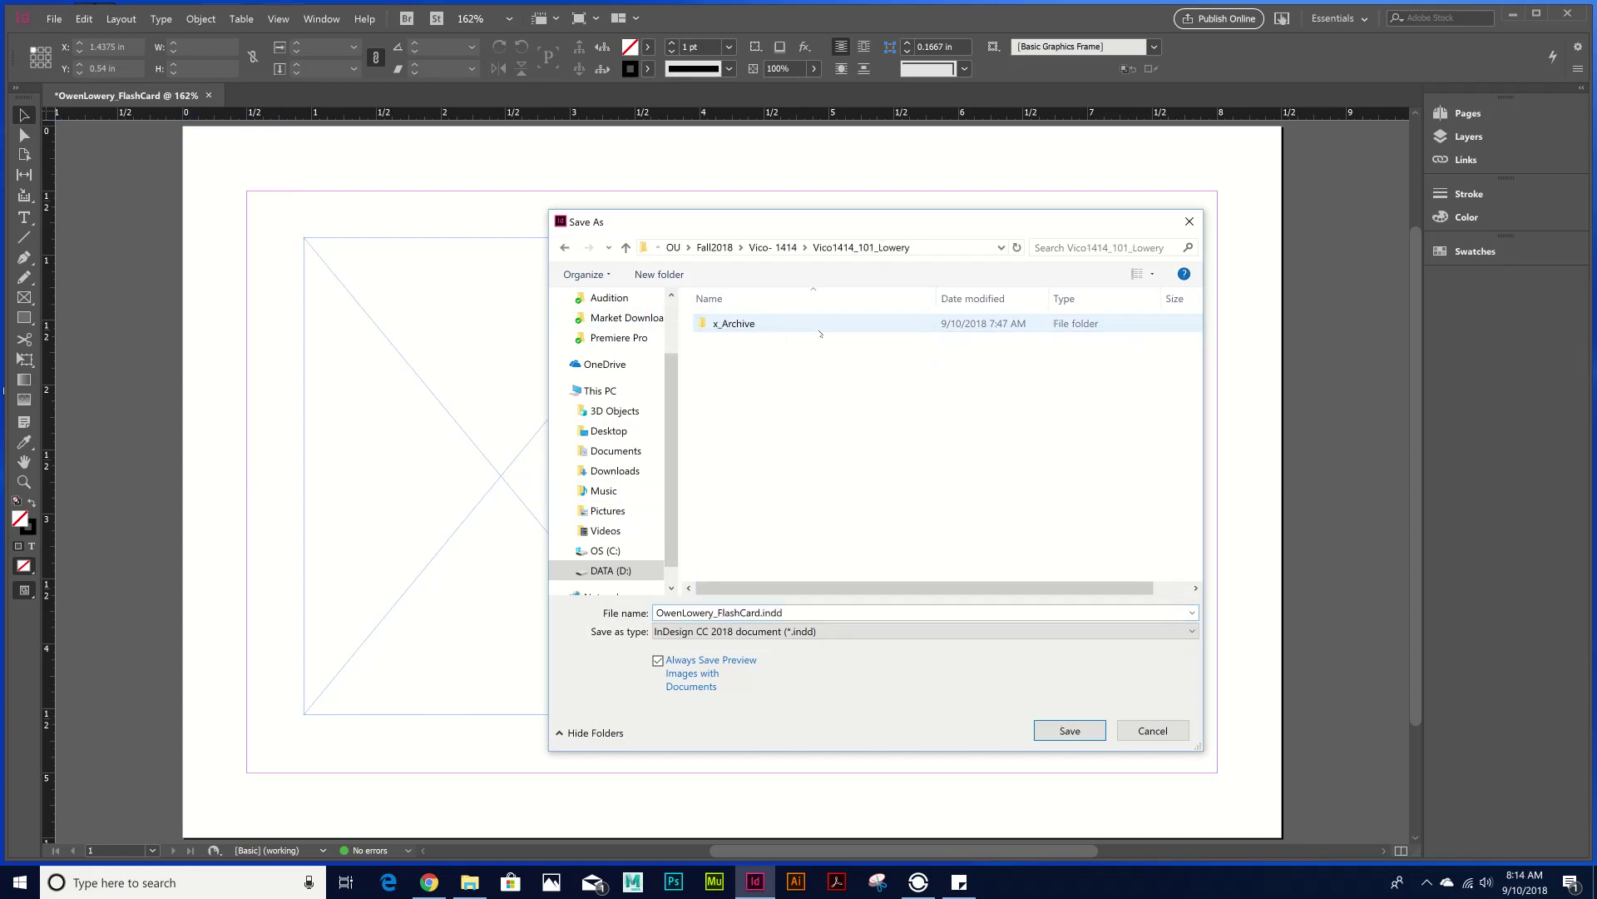
left_click(740, 324)
left_click(794, 247)
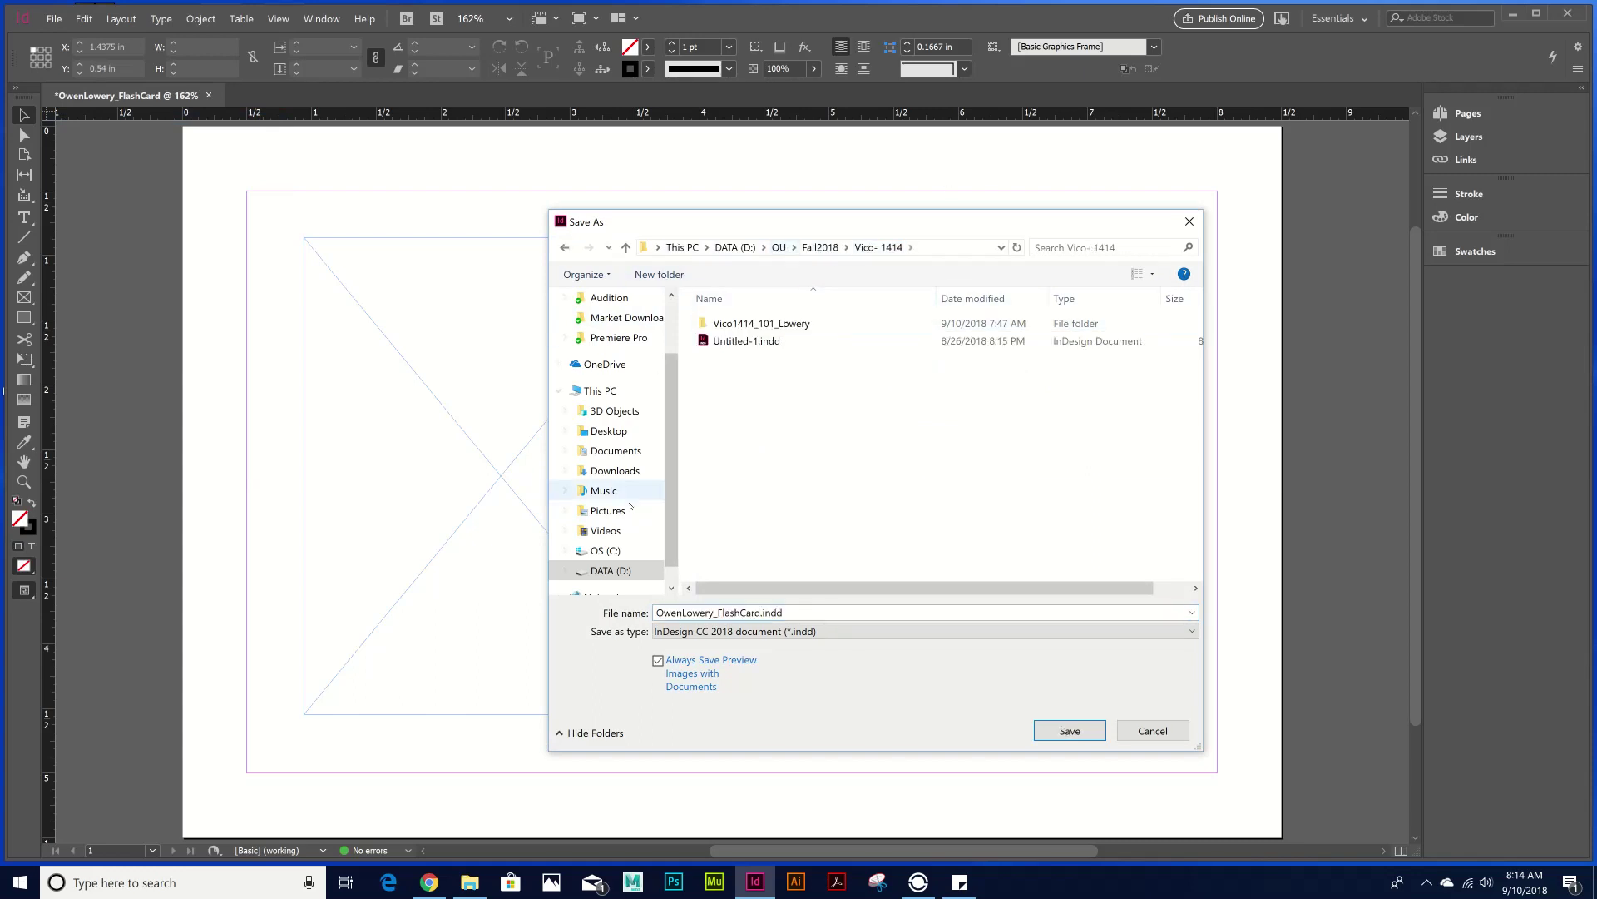
left_click(623, 431)
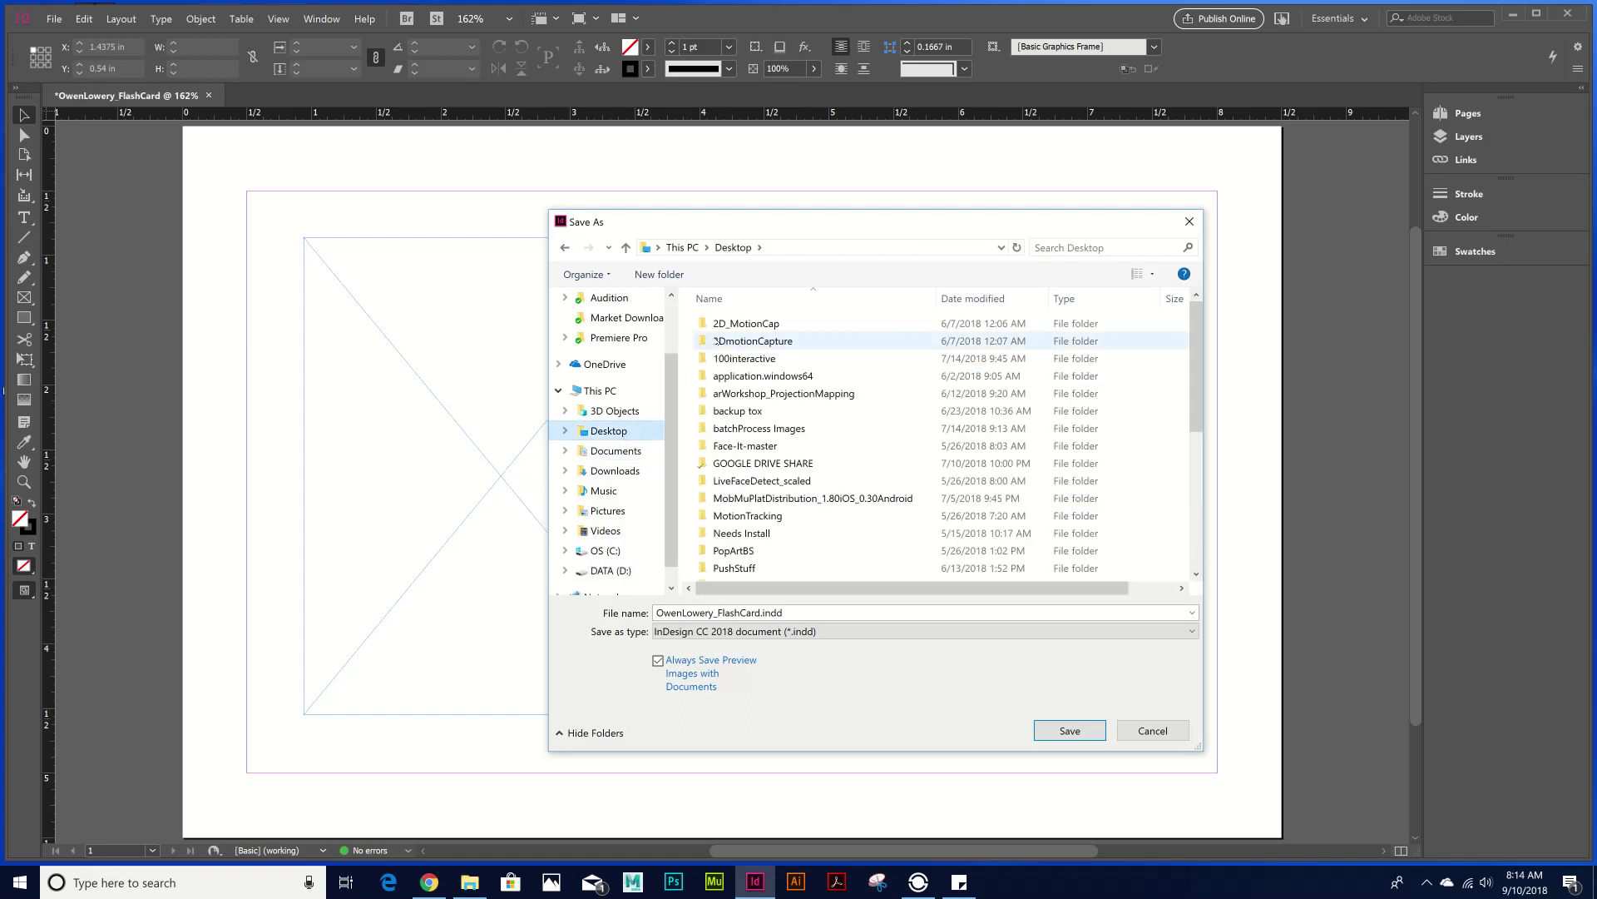
scroll(778, 391, "down", 5)
double_click(774, 346)
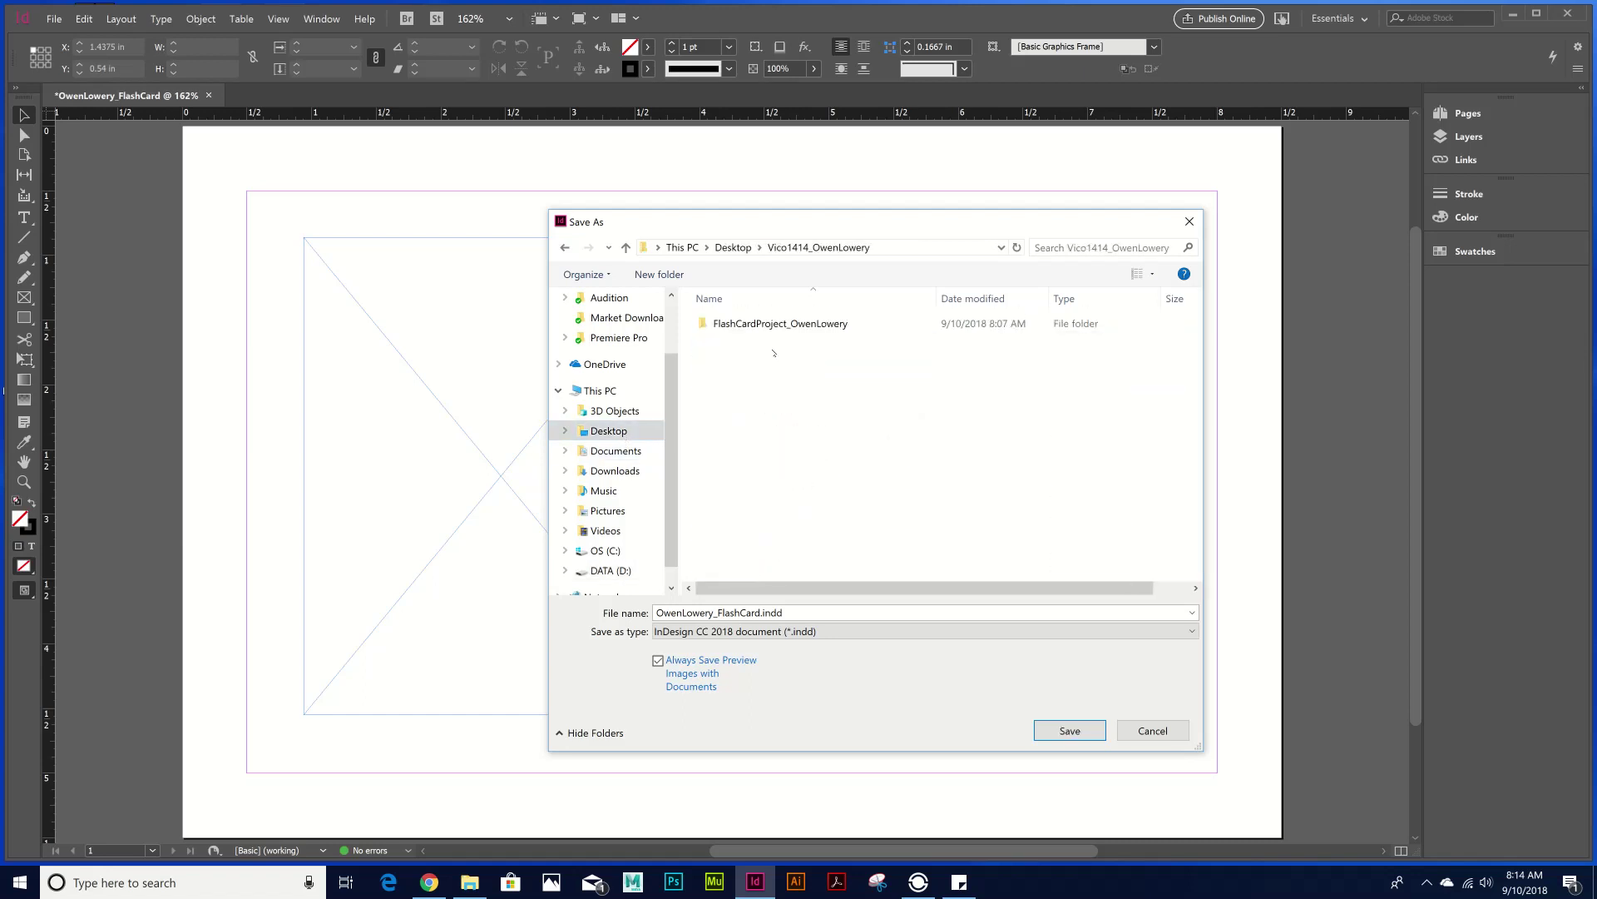
double_click(782, 324)
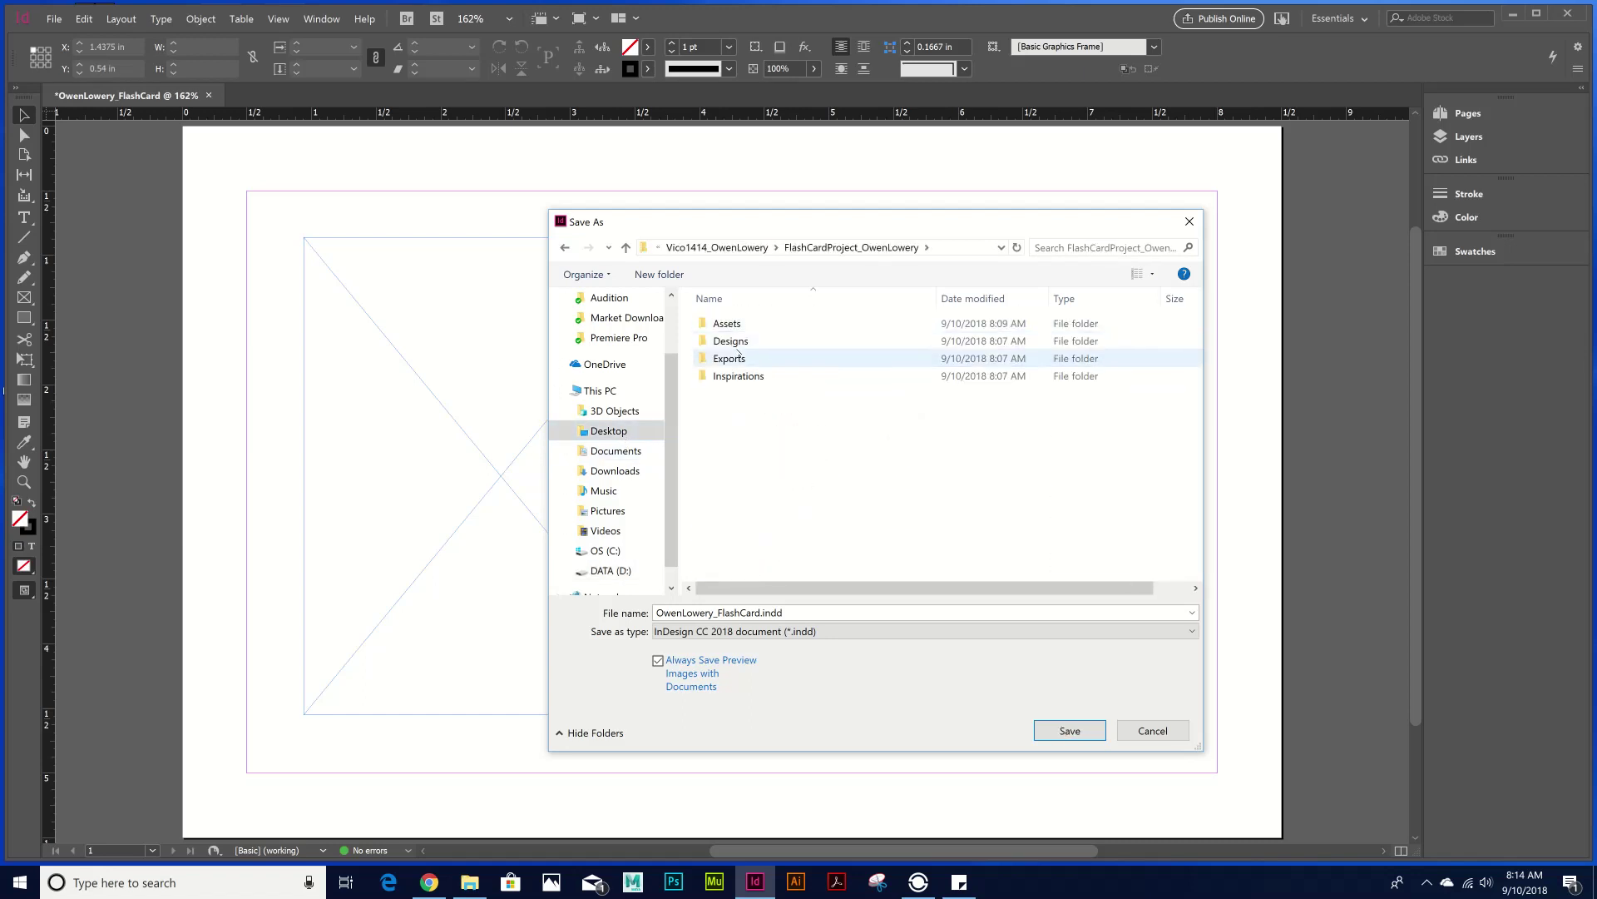
left_click(732, 341)
double_click(735, 341)
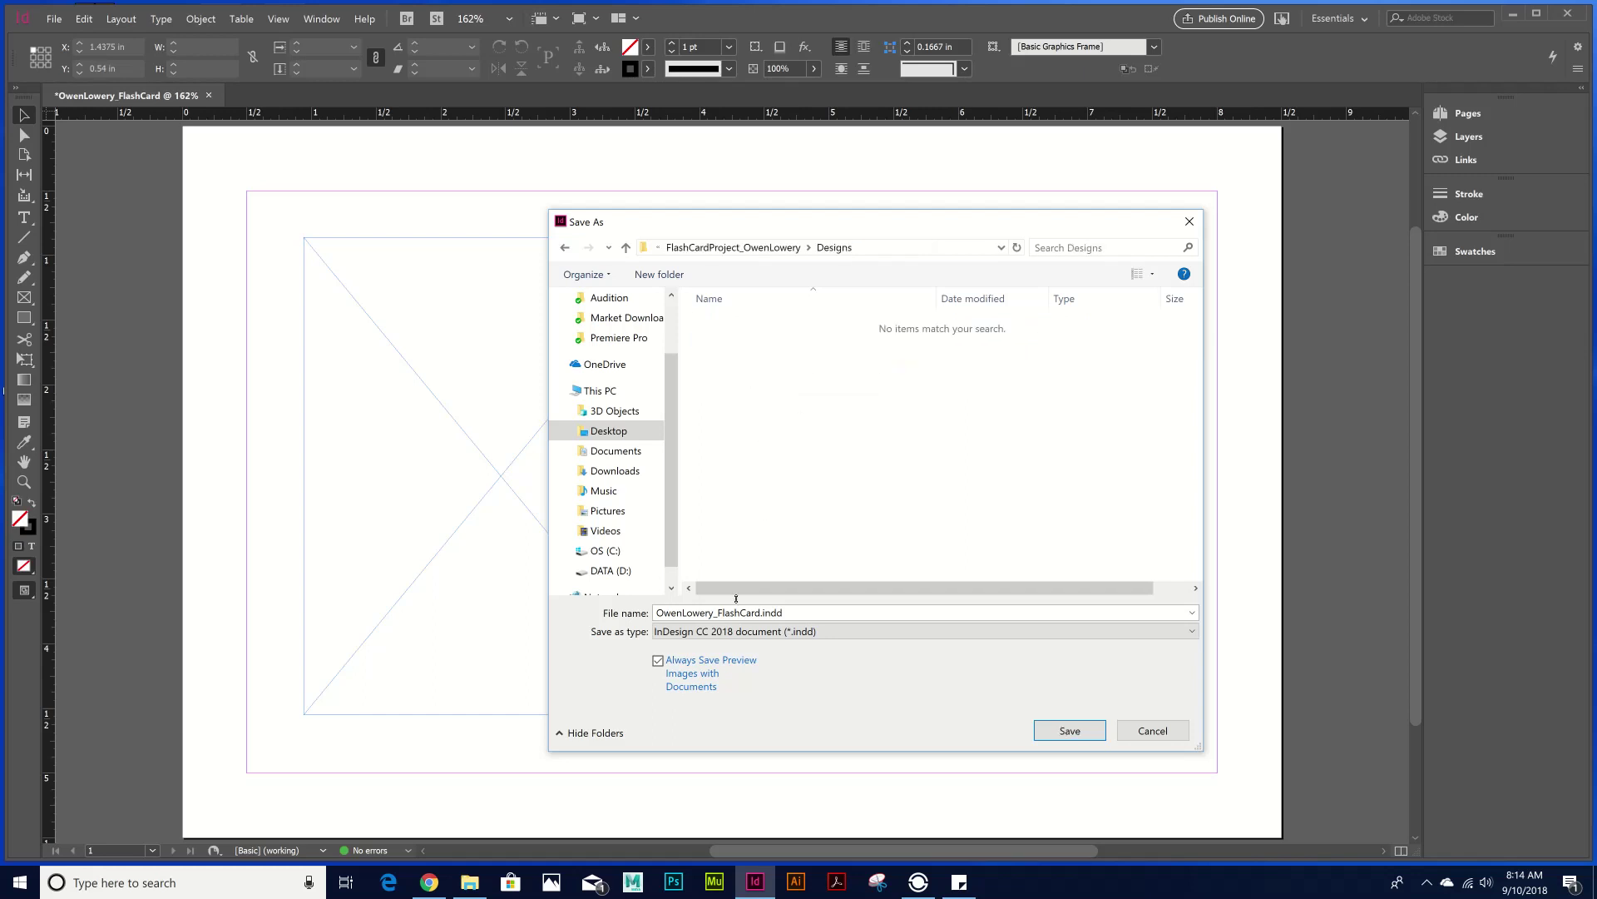
left_click(1070, 730)
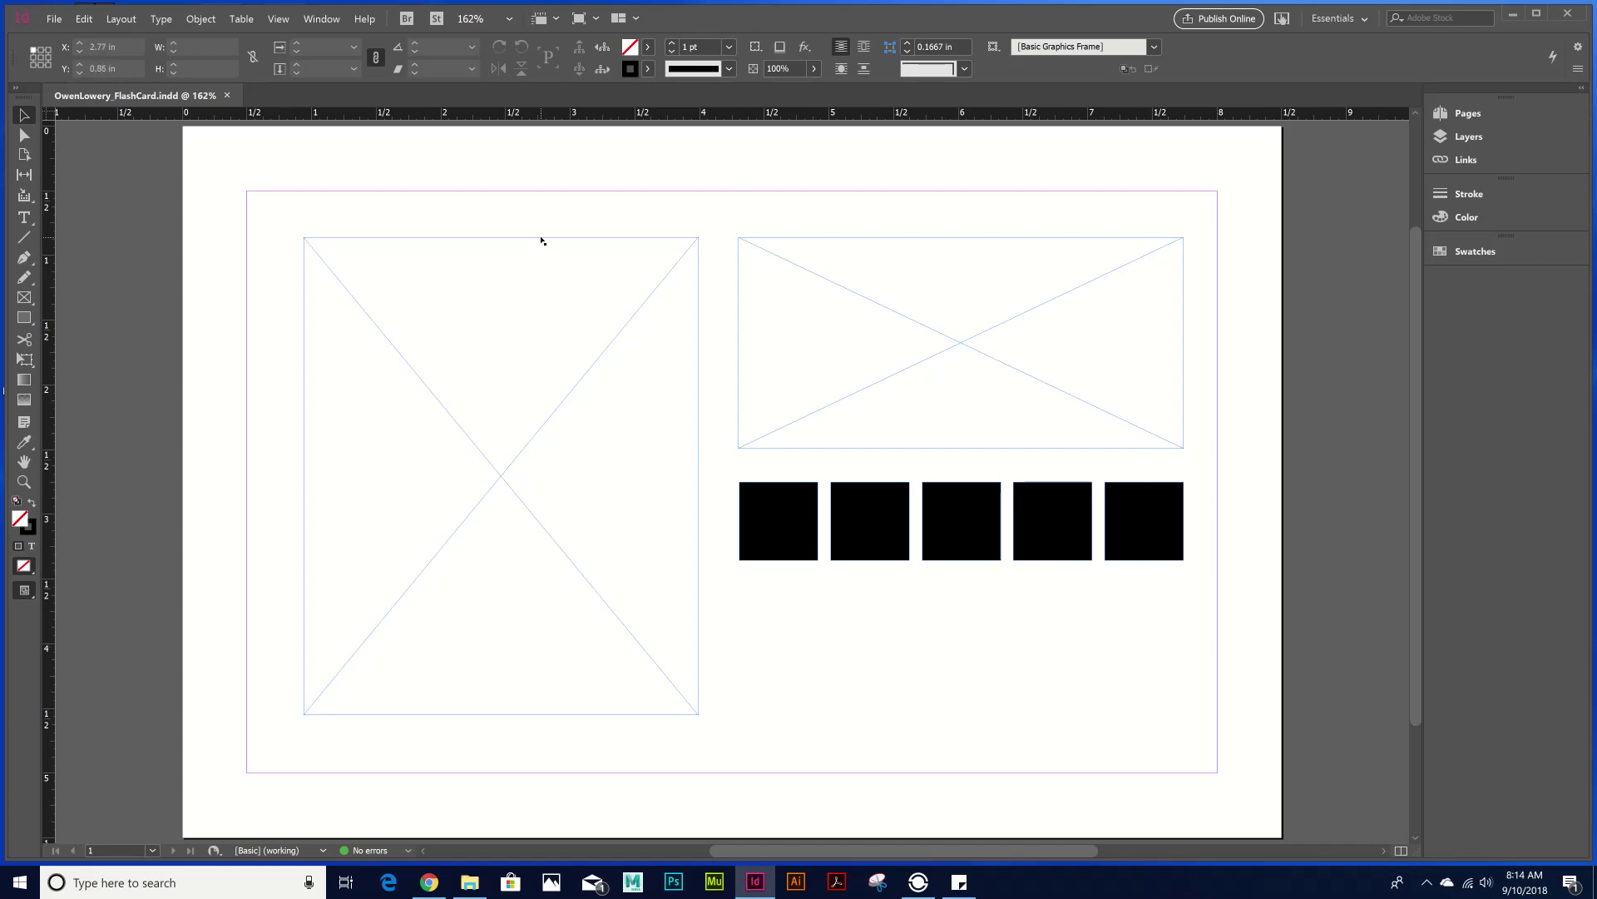
- Place OwenUnicornCowboy.jpg from the project's Assets folder into the tall left frame
left_click(569, 287)
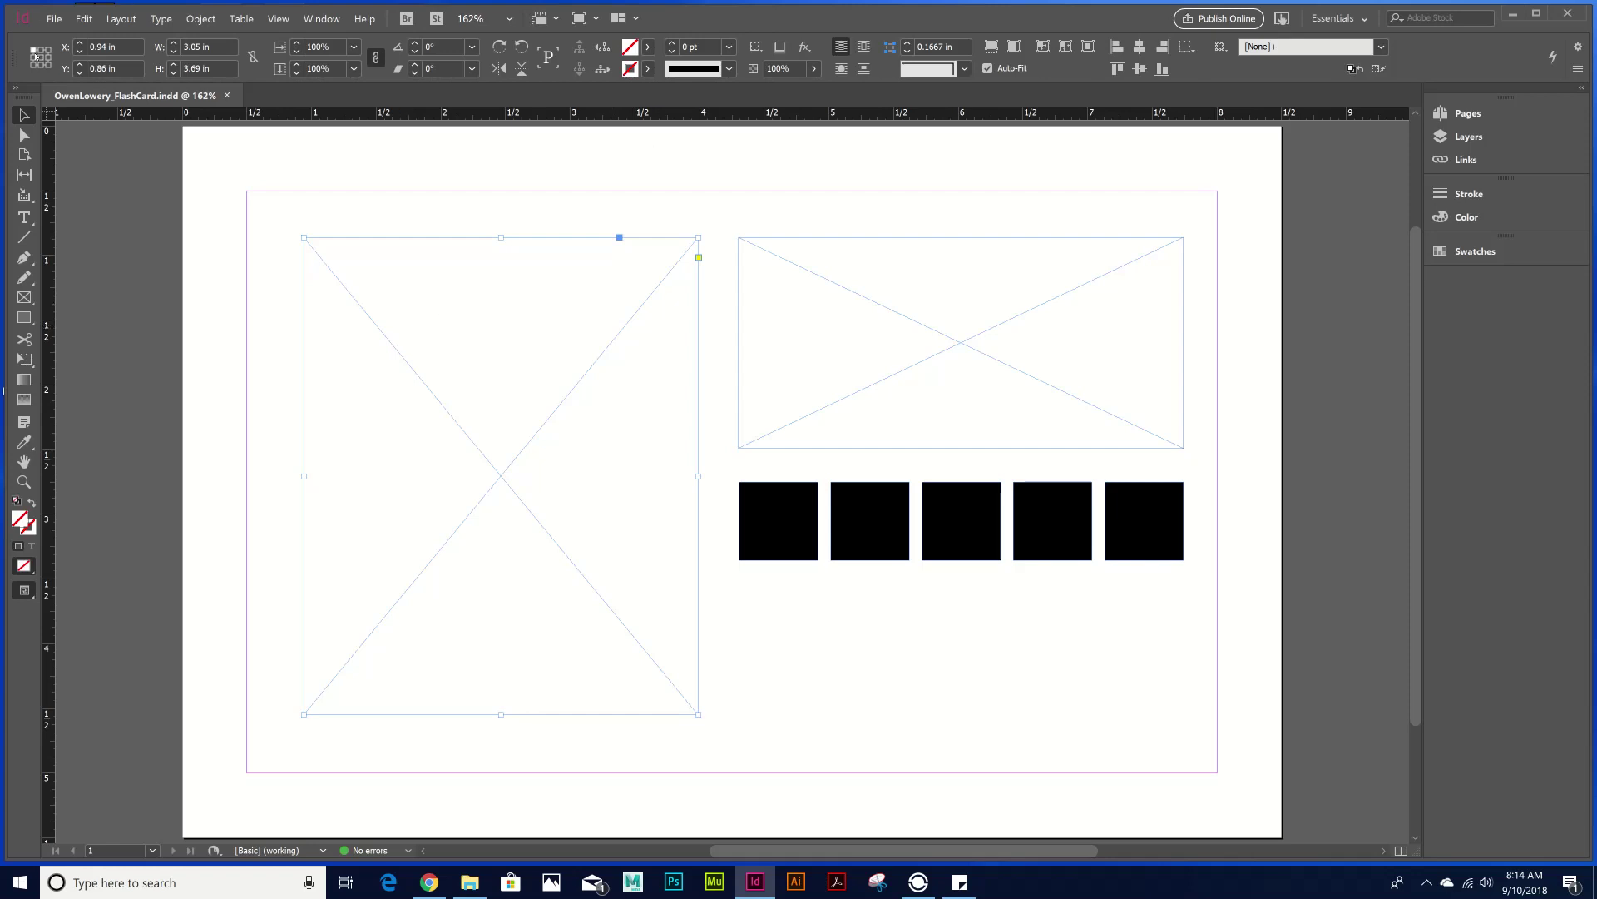
left_click(53, 19)
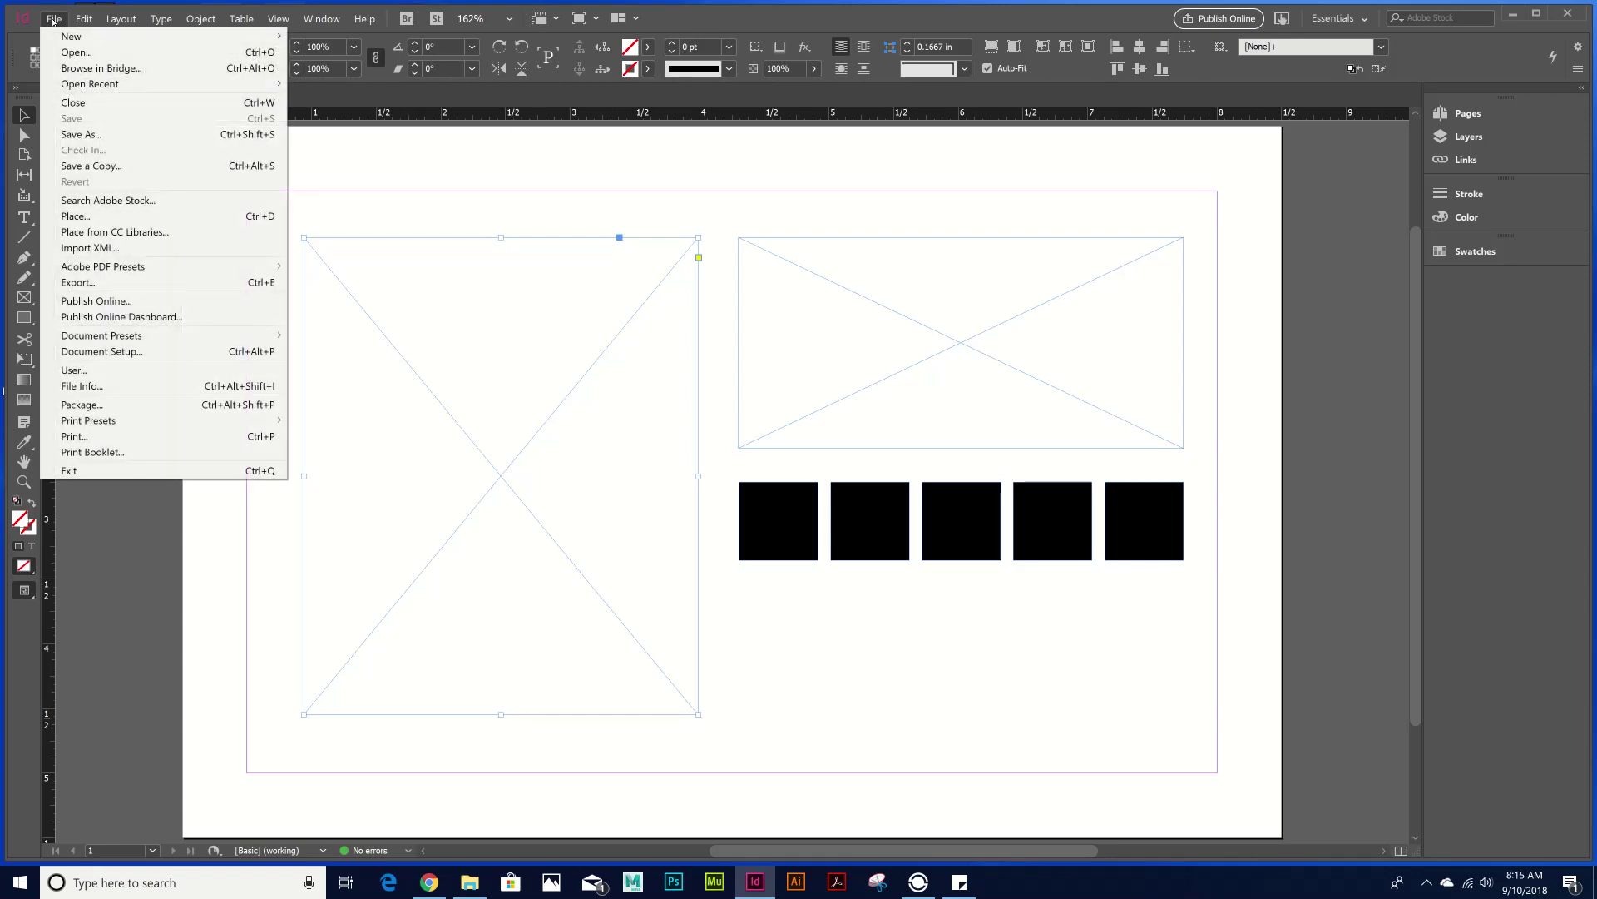
left_click(212, 219)
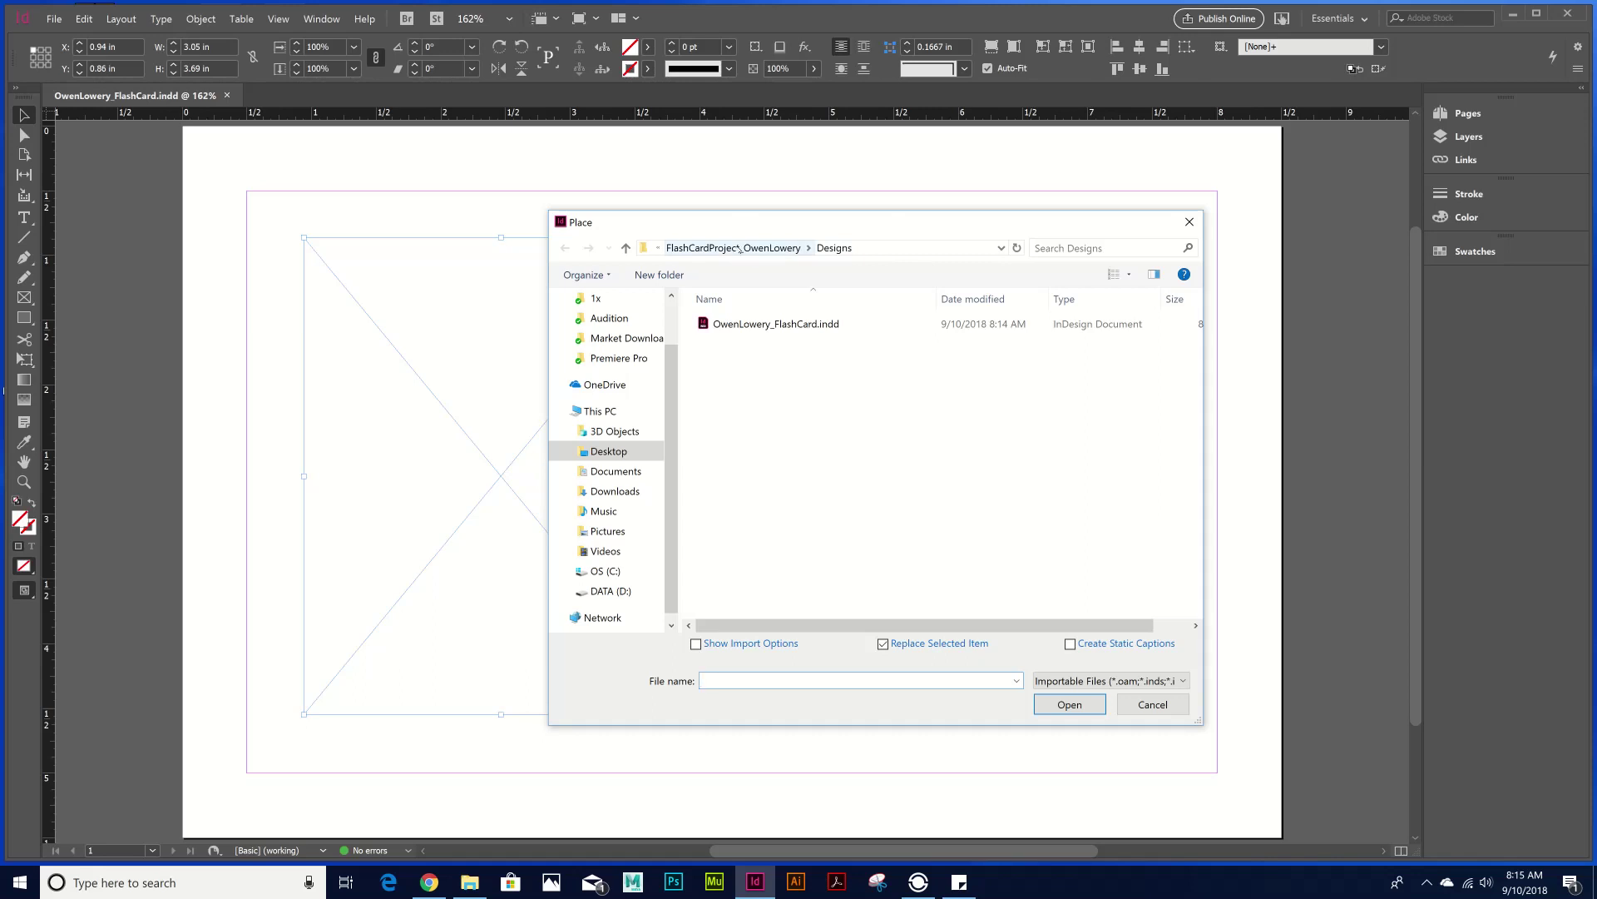
left_click(626, 453)
scroll(748, 541, "down", 3)
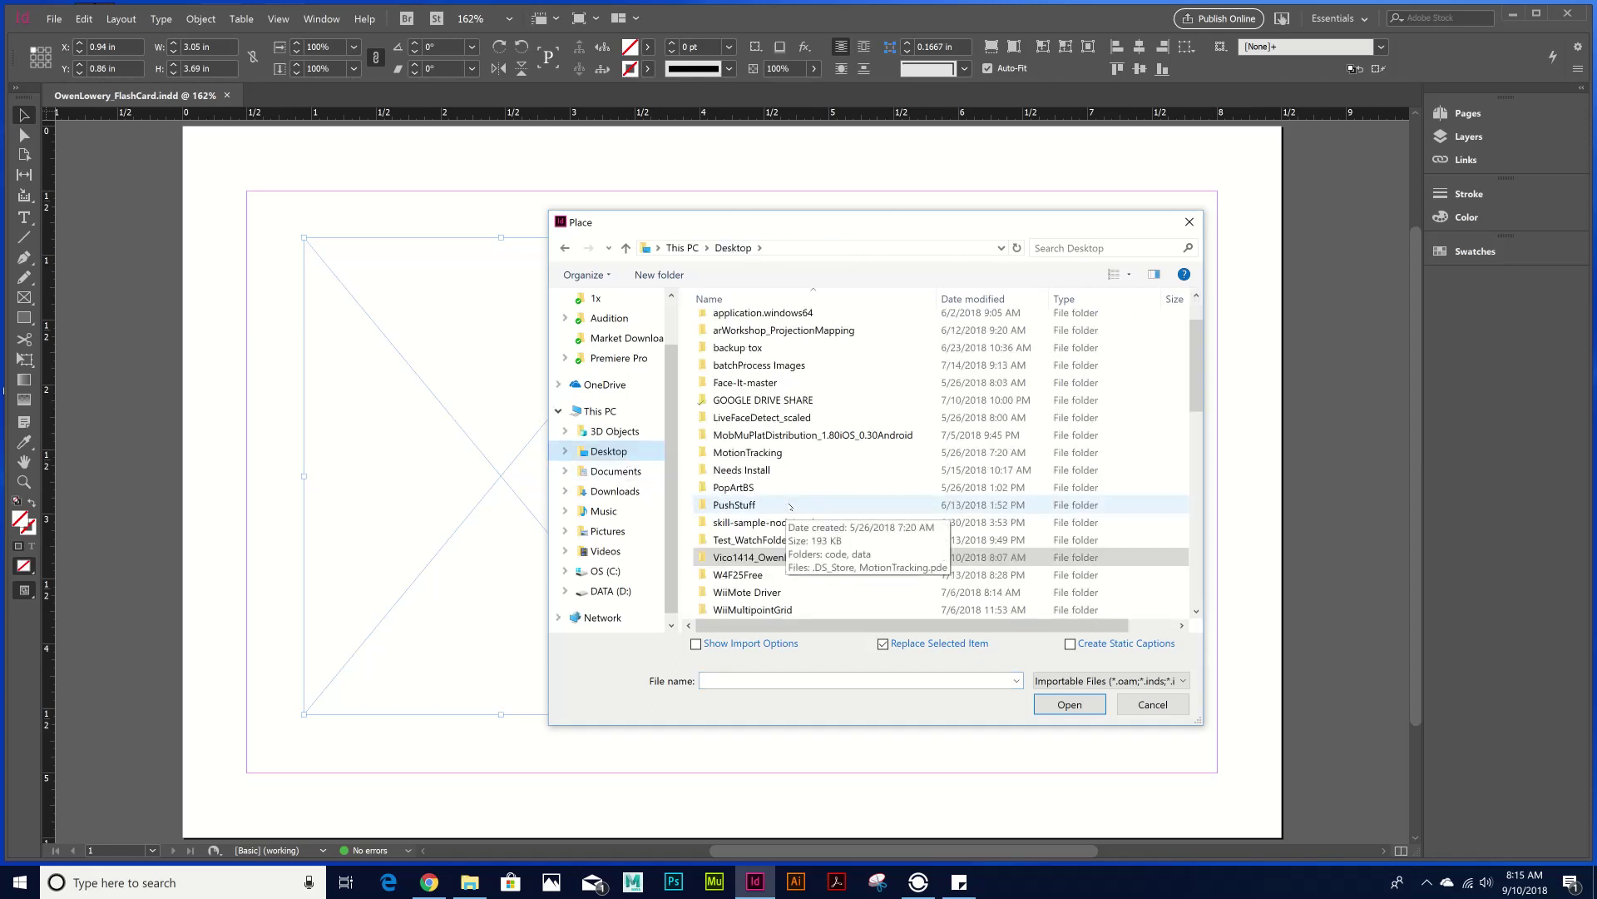
double_click(745, 559)
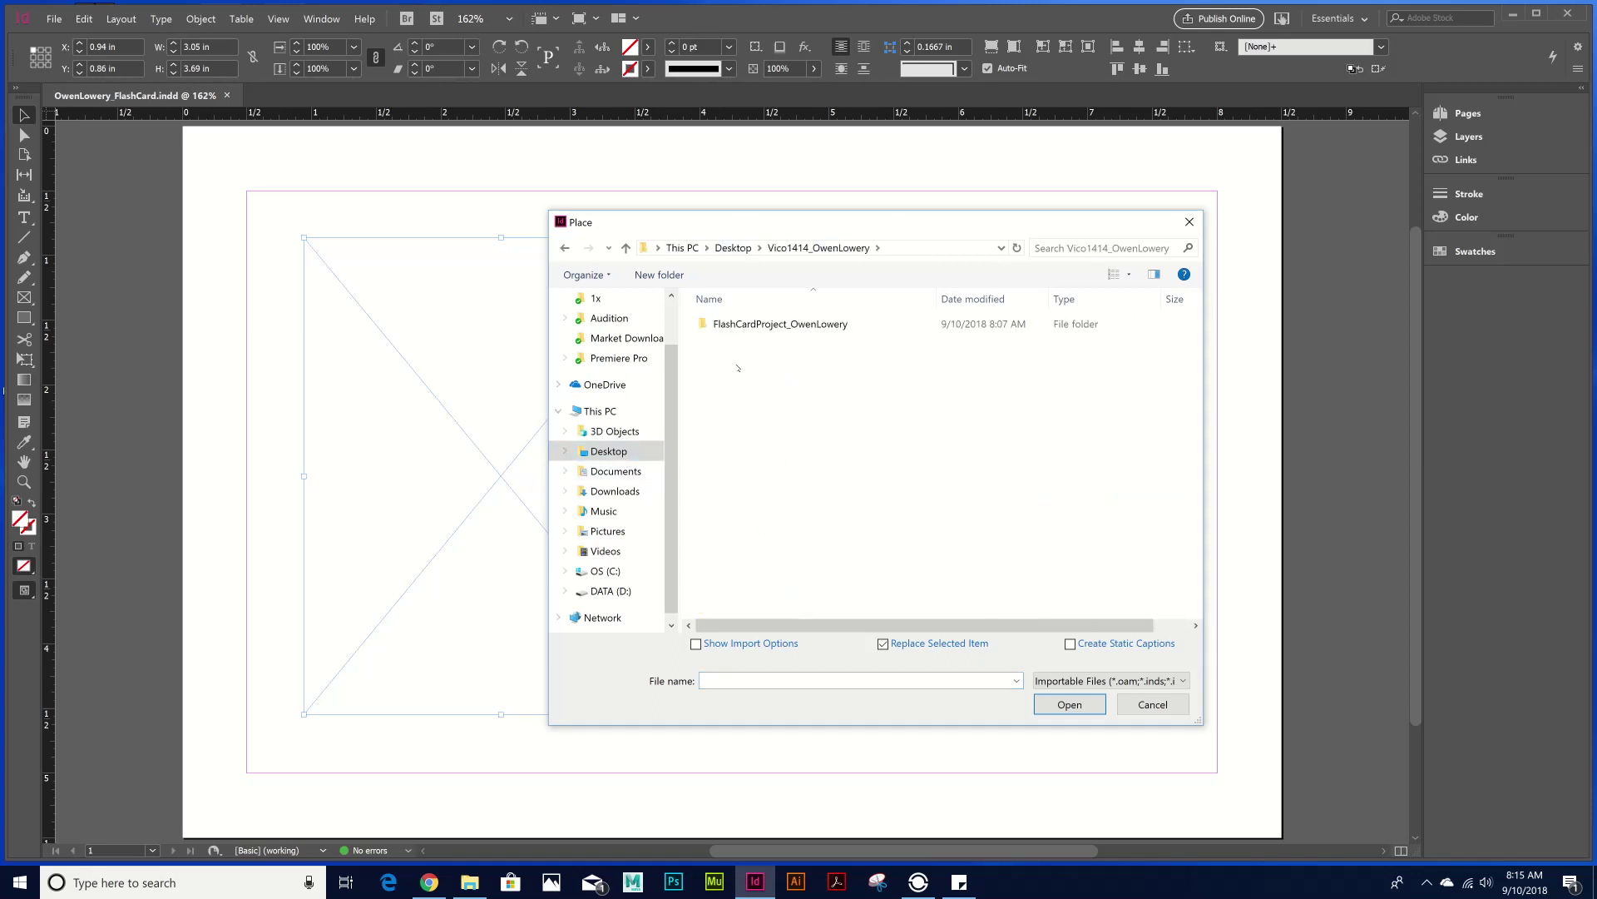
double_click(726, 324)
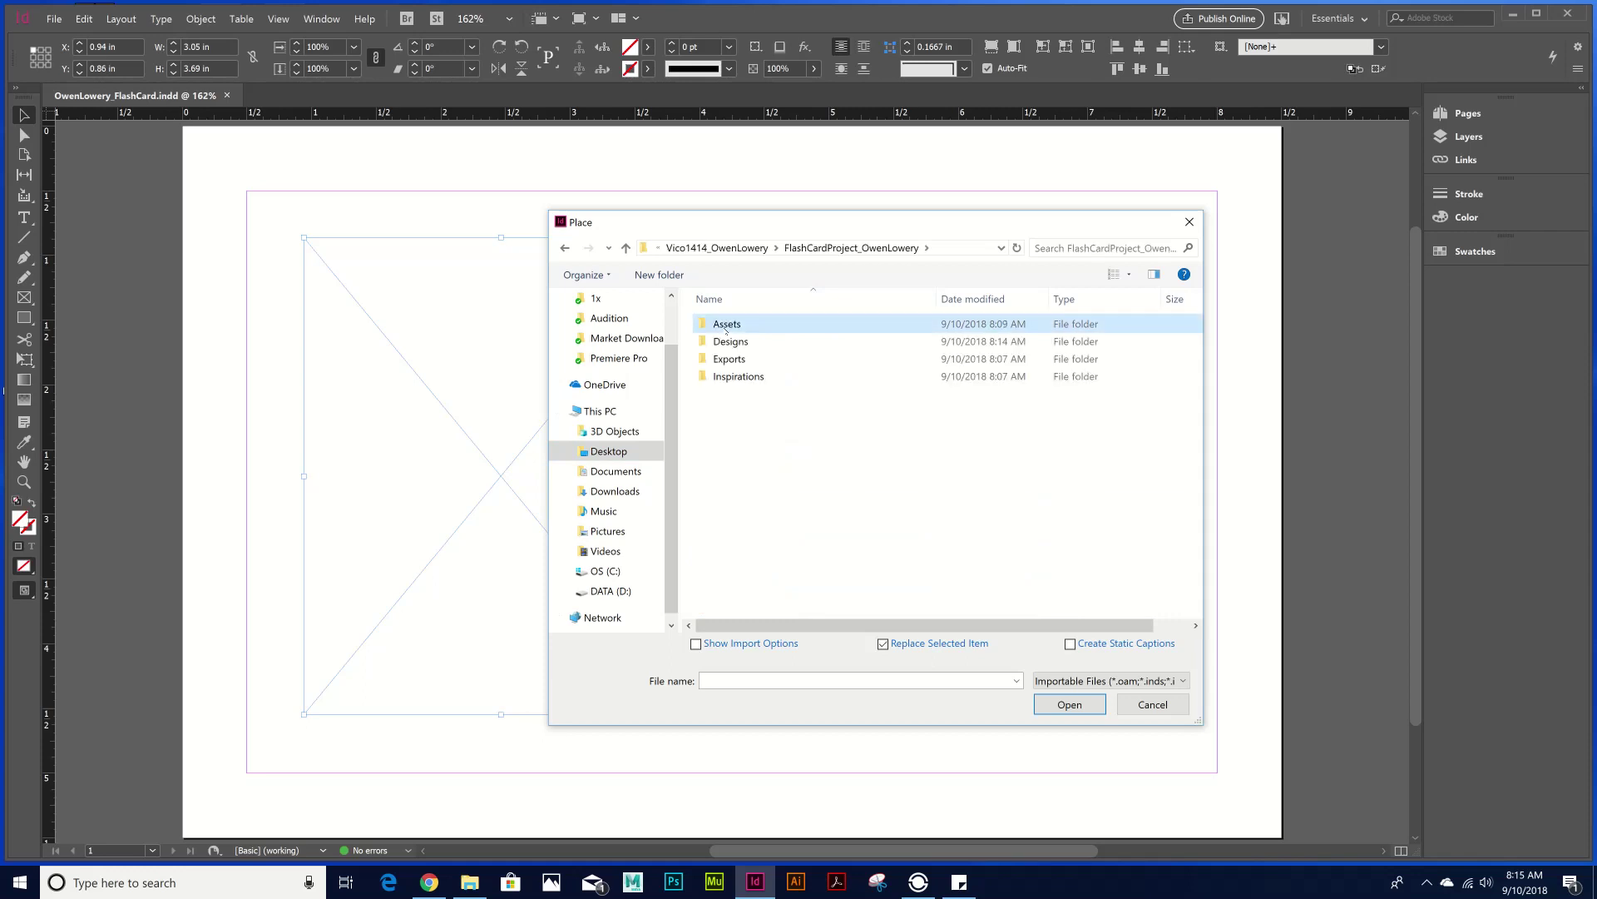
double_click(726, 326)
left_click(875, 340)
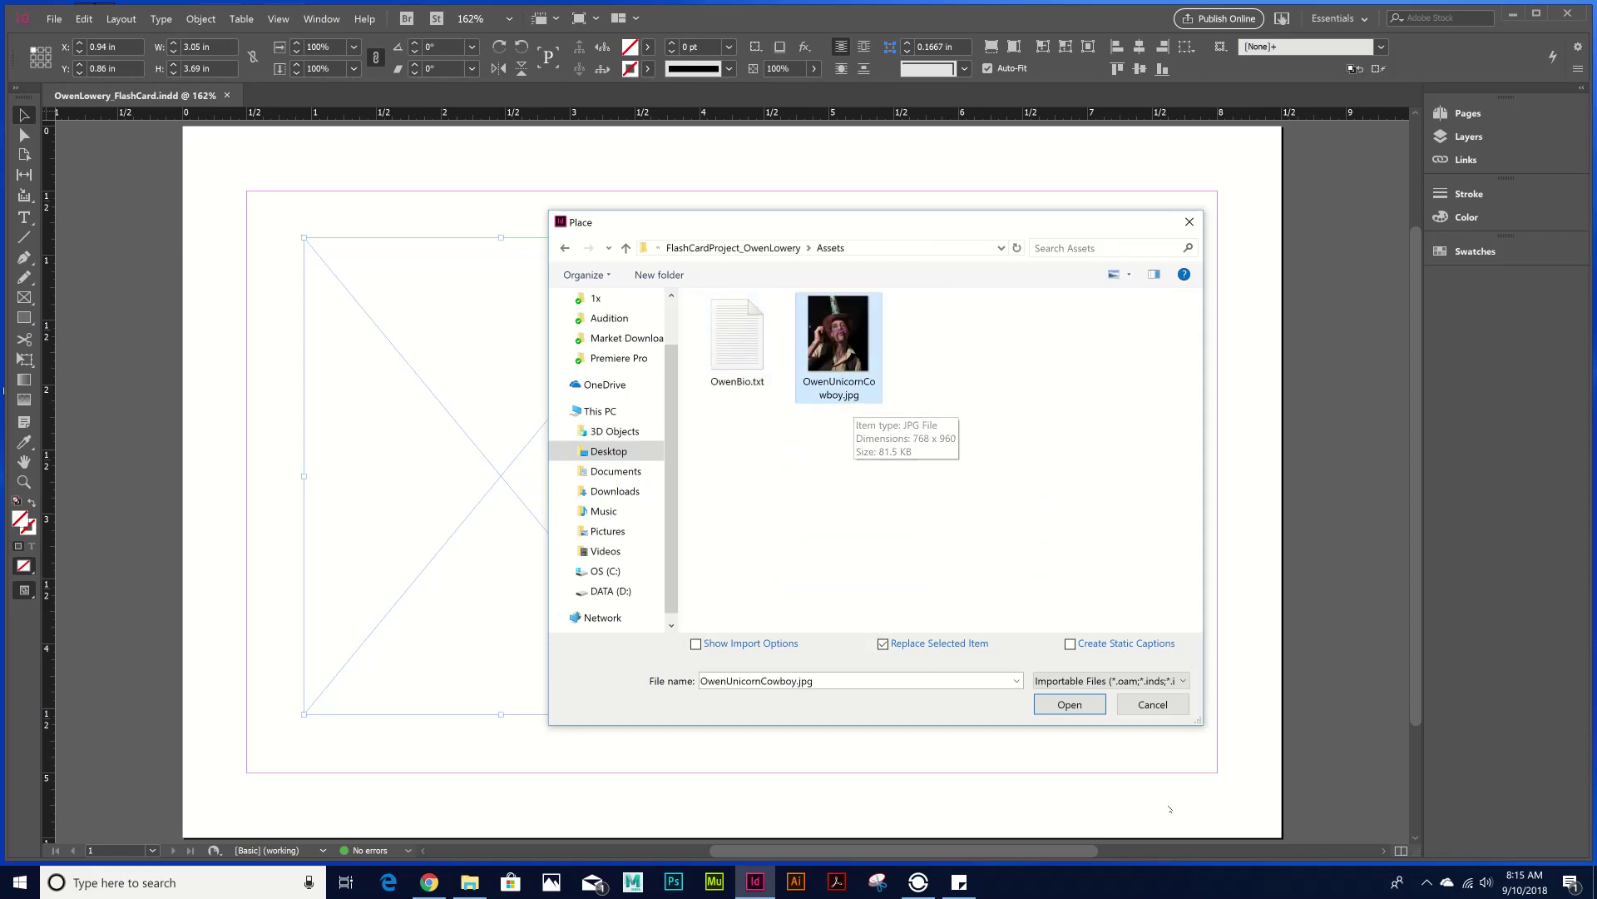
left_click(1073, 704)
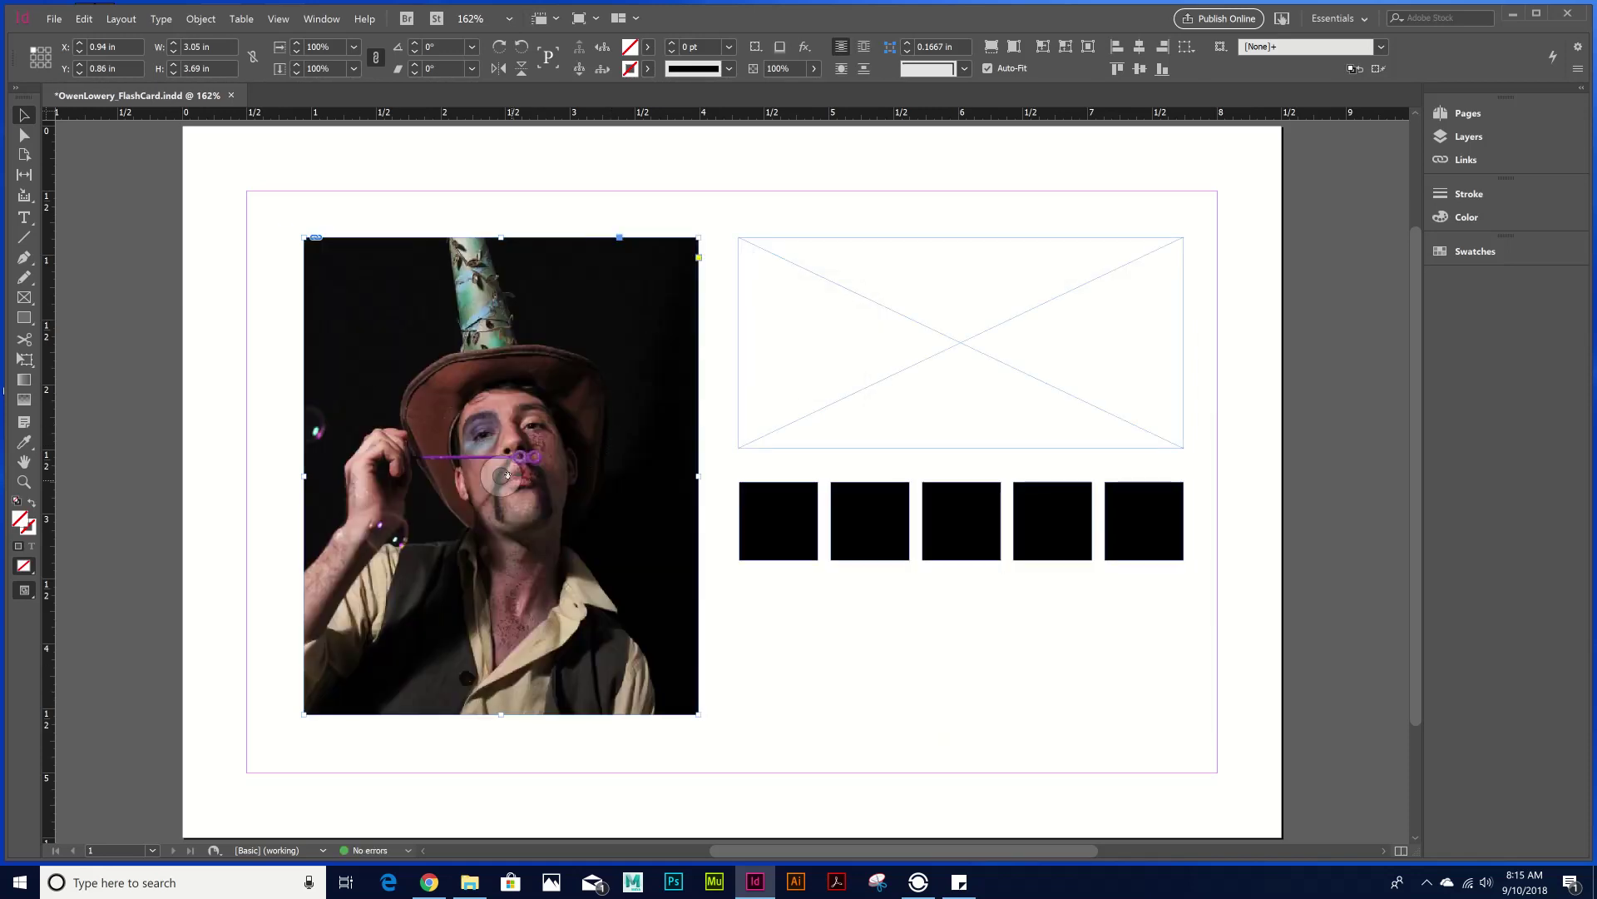
- Nudge the cowboy photo within its frame and realign the frame in the left column
mouse_move(507, 475)
left_mouse_down()
mouse_move(511, 518)
mouse_move(515, 491)
left_mouse_up()
left_click_drag(384, 466, 504, 468)
left_click(494, 486)
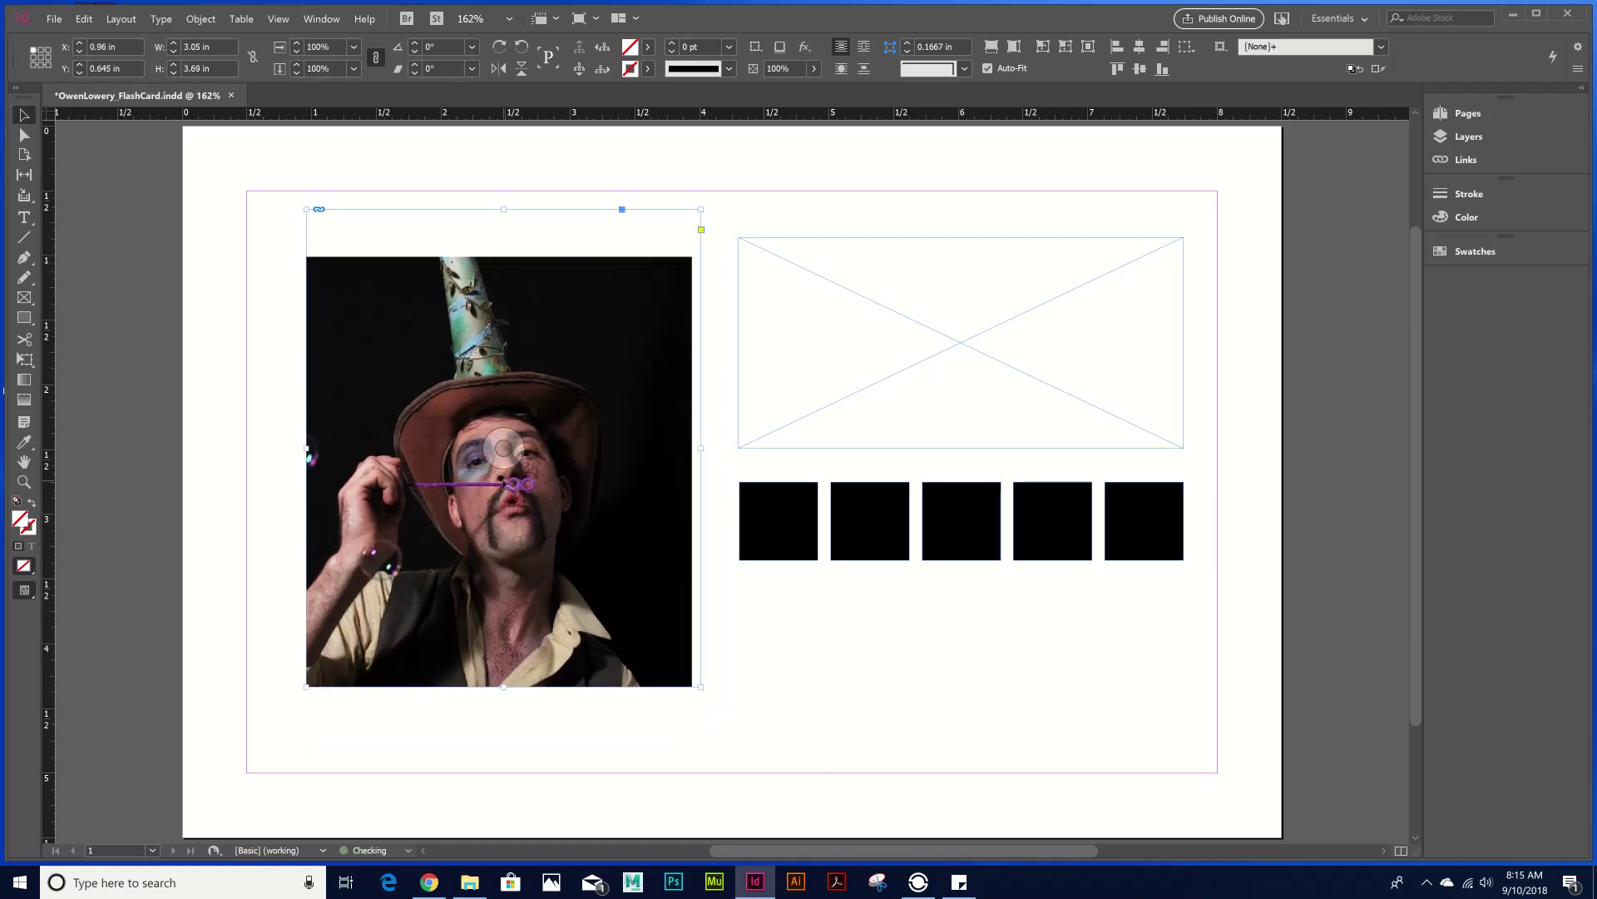
key("Escape")
double_click(522, 428)
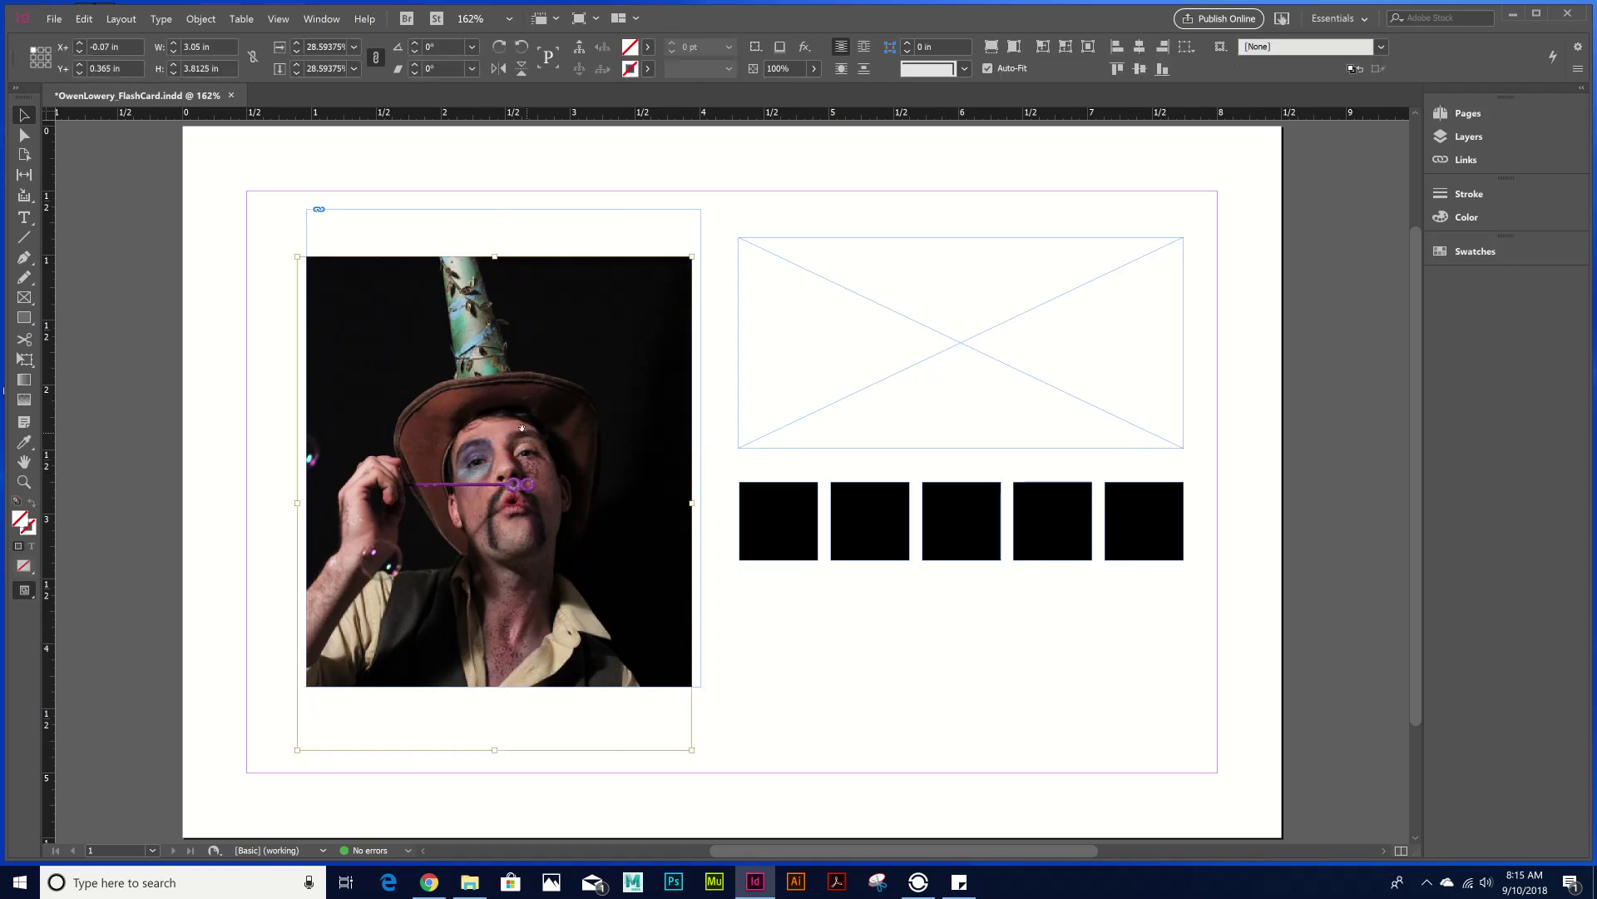
key("ctrl+z")
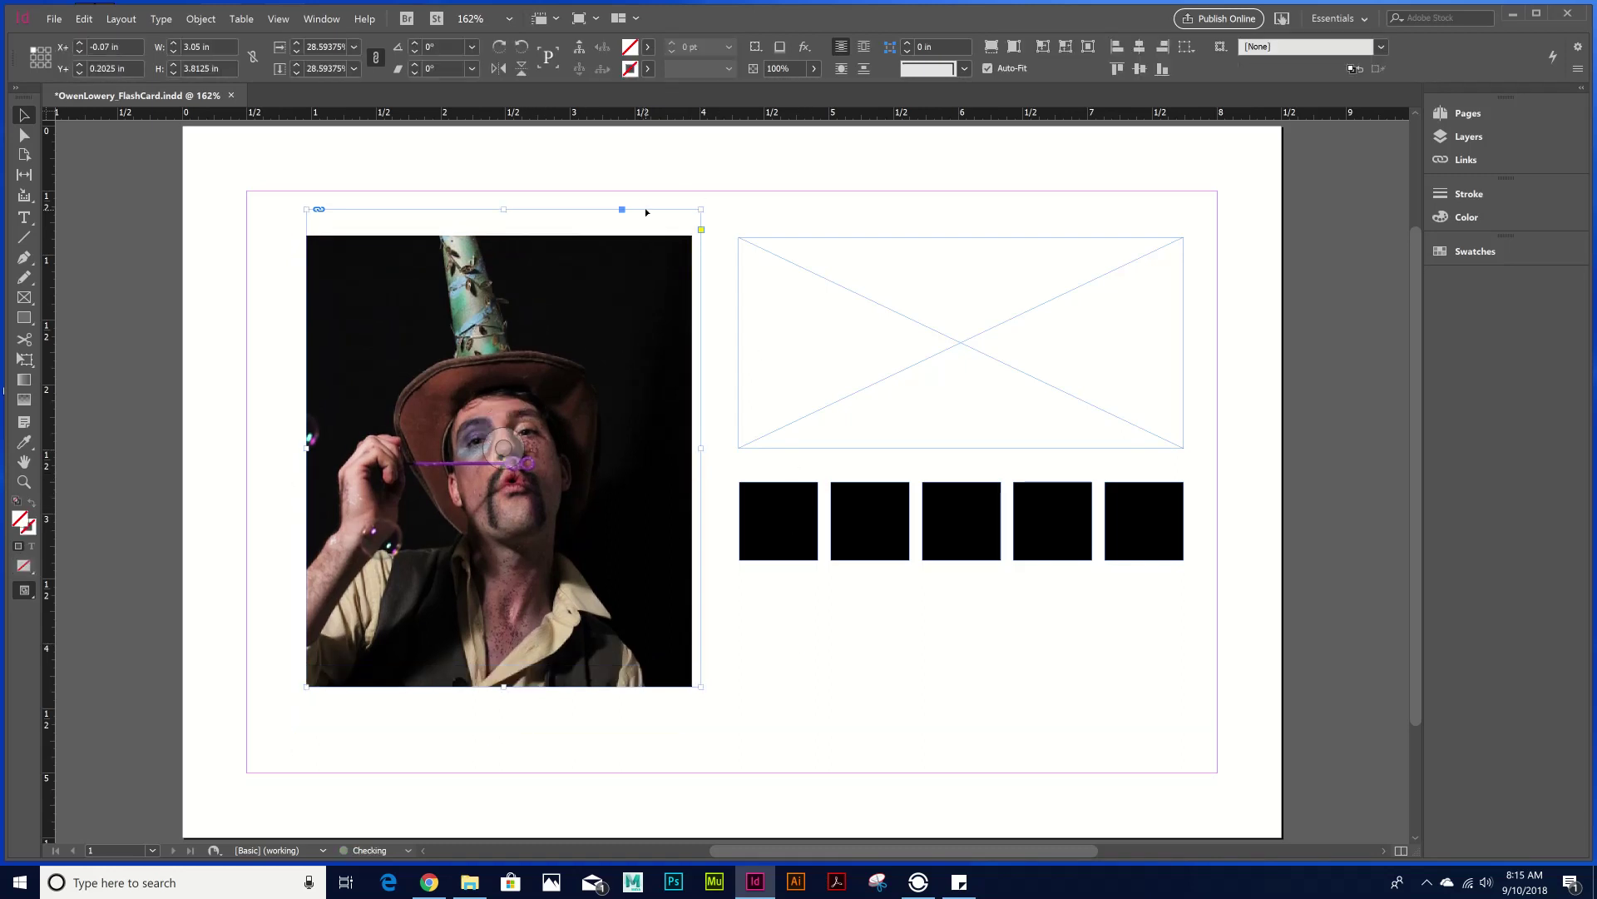
left_click(646, 208)
left_click_drag(700, 219, 697, 247)
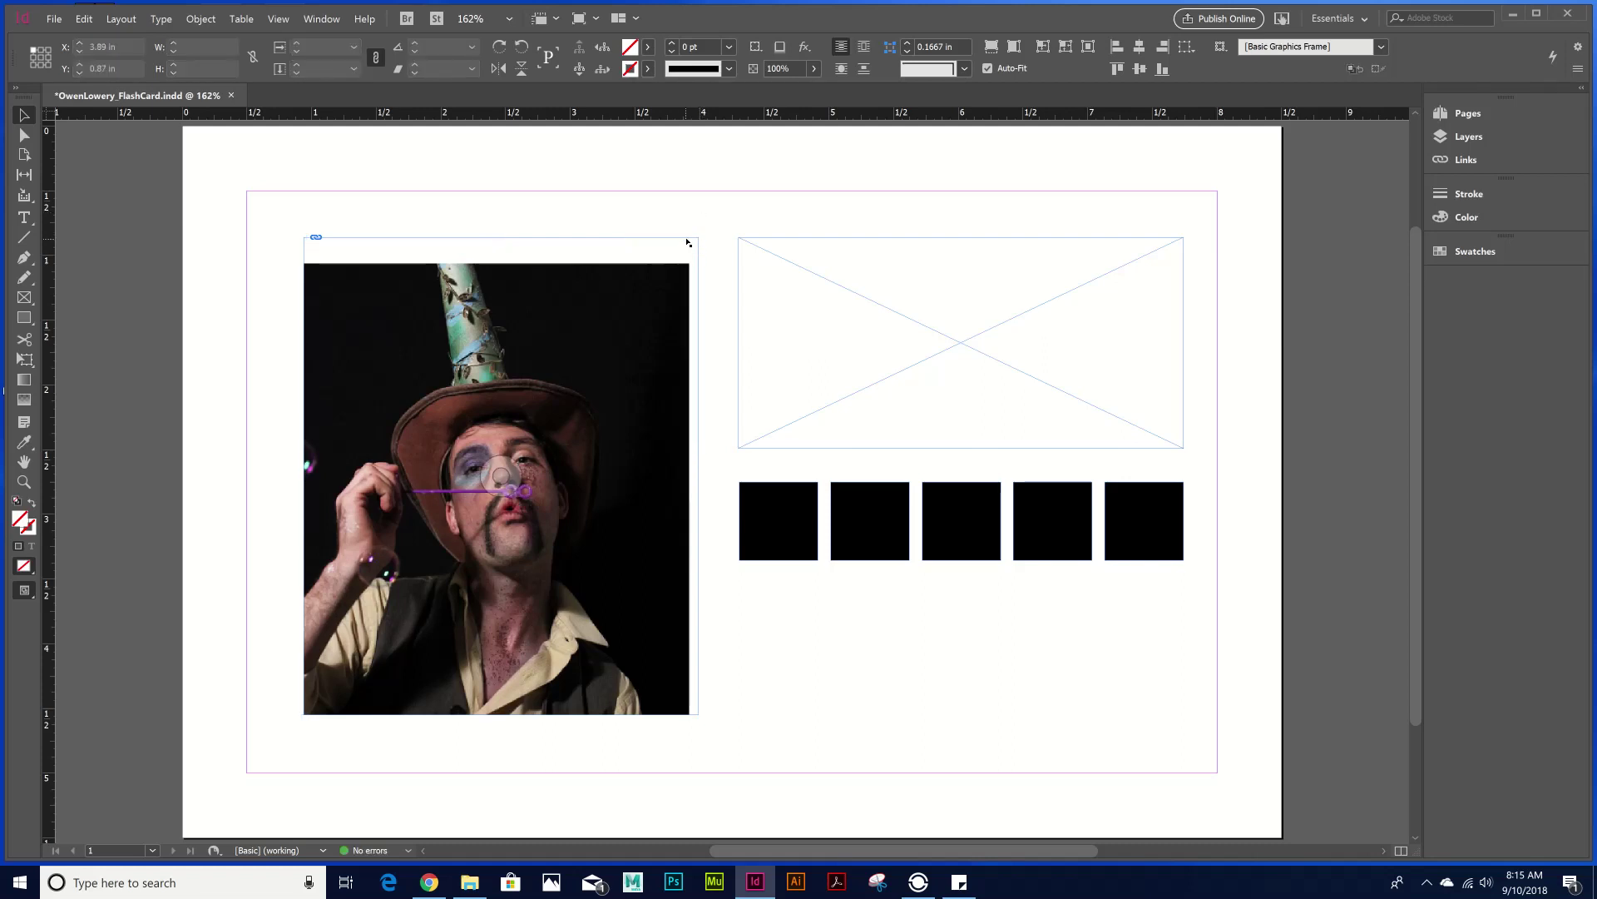
left_click_drag(640, 291, 673, 314)
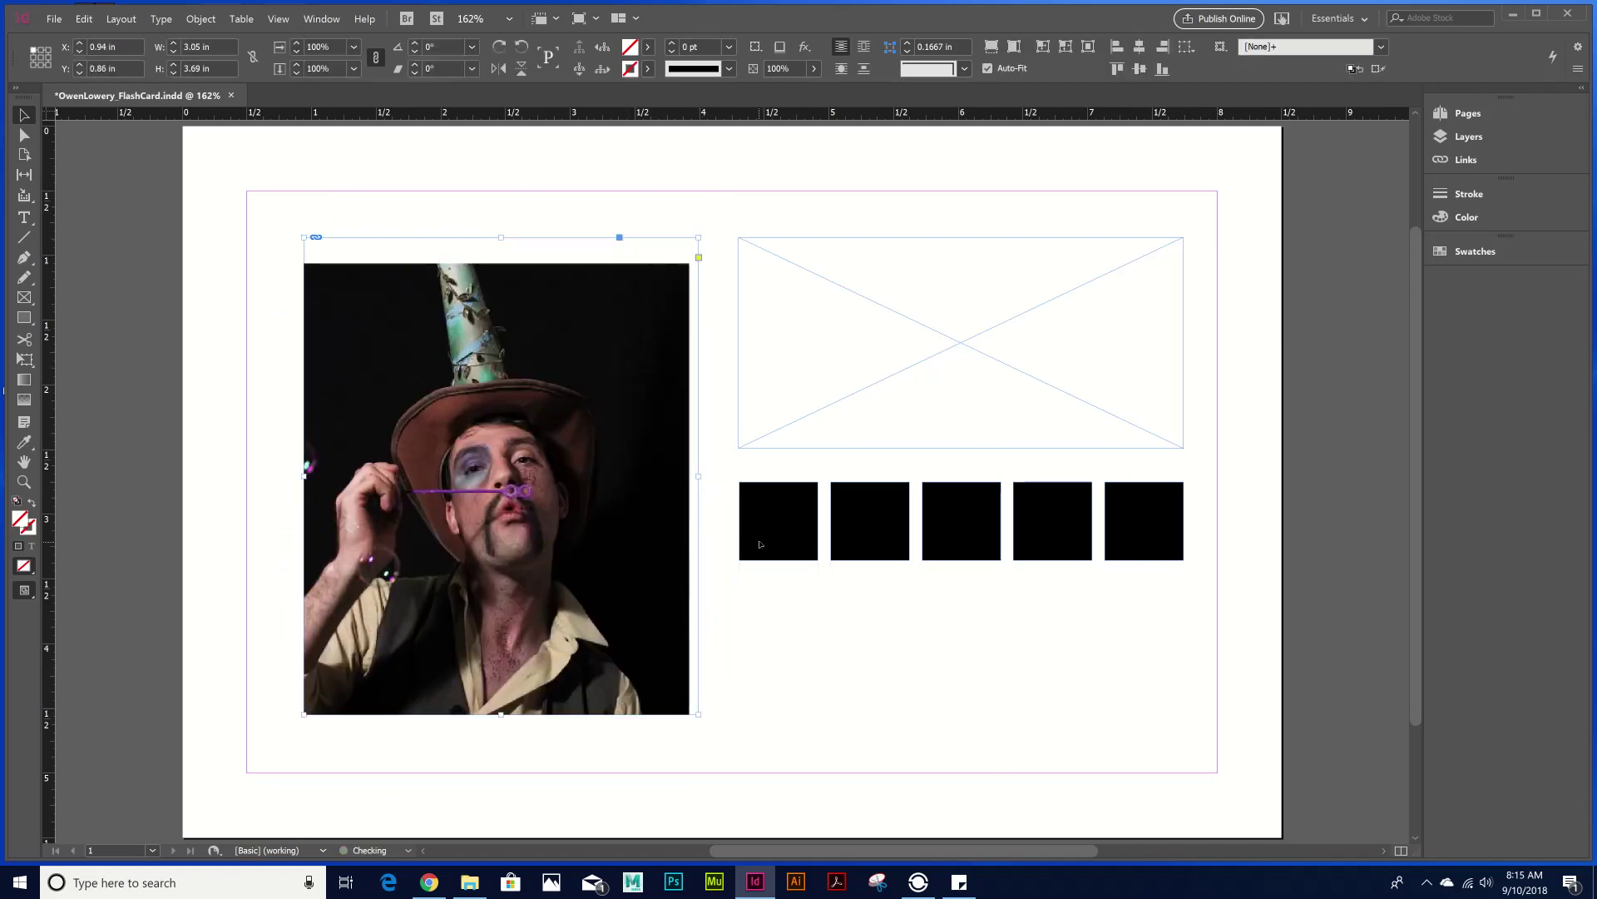
left_click(773, 591)
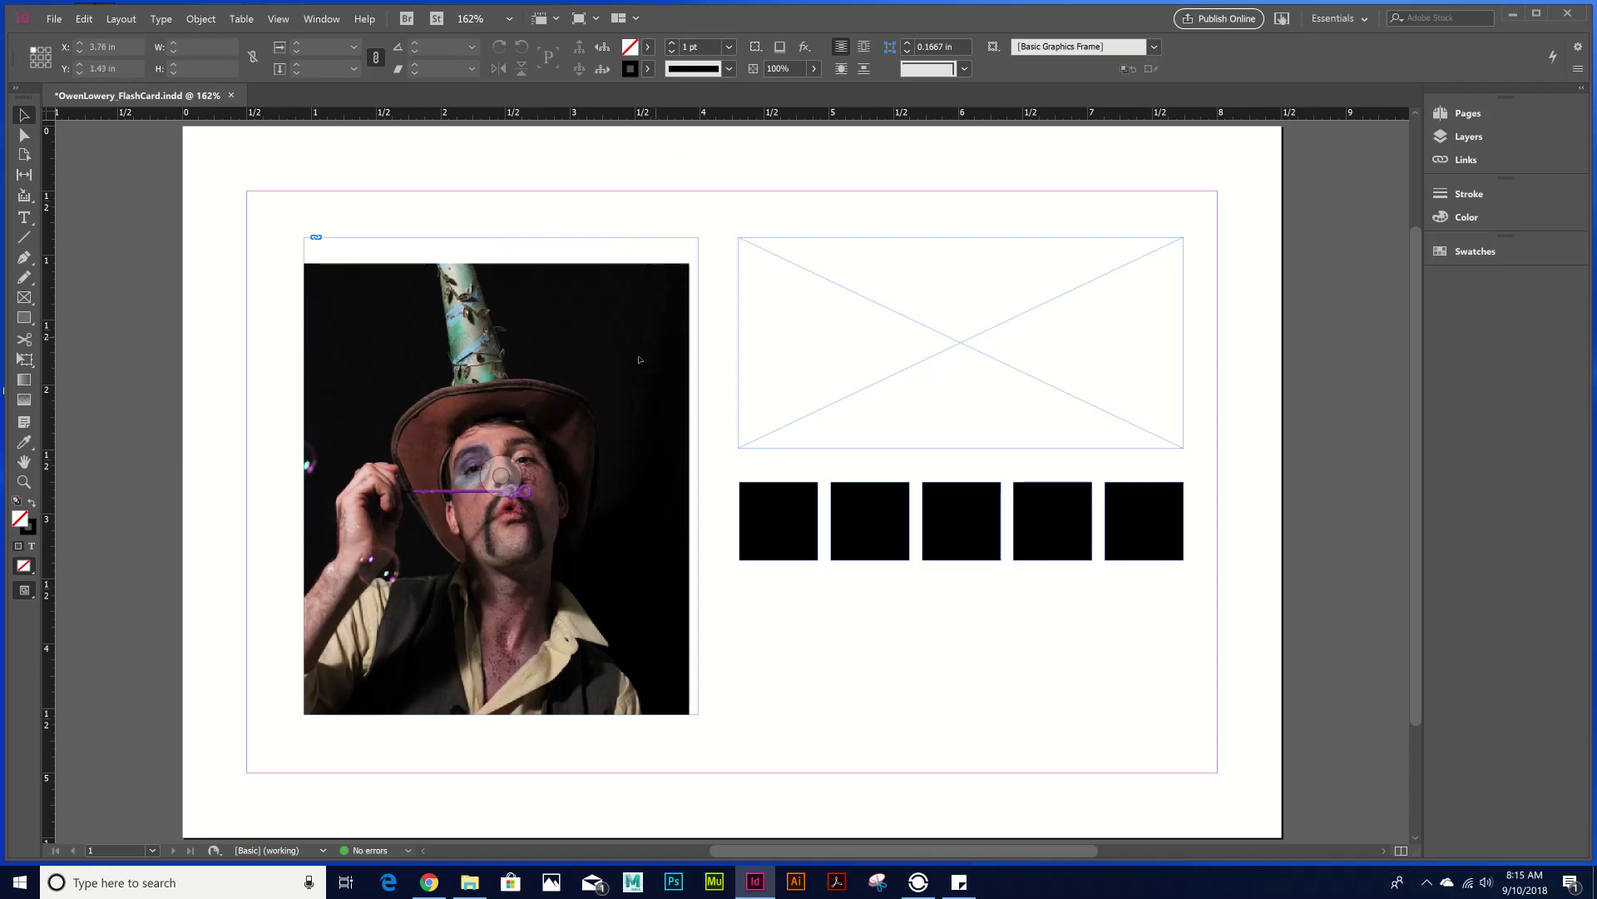
left_click(653, 247)
left_click_drag(653, 247, 594, 251)
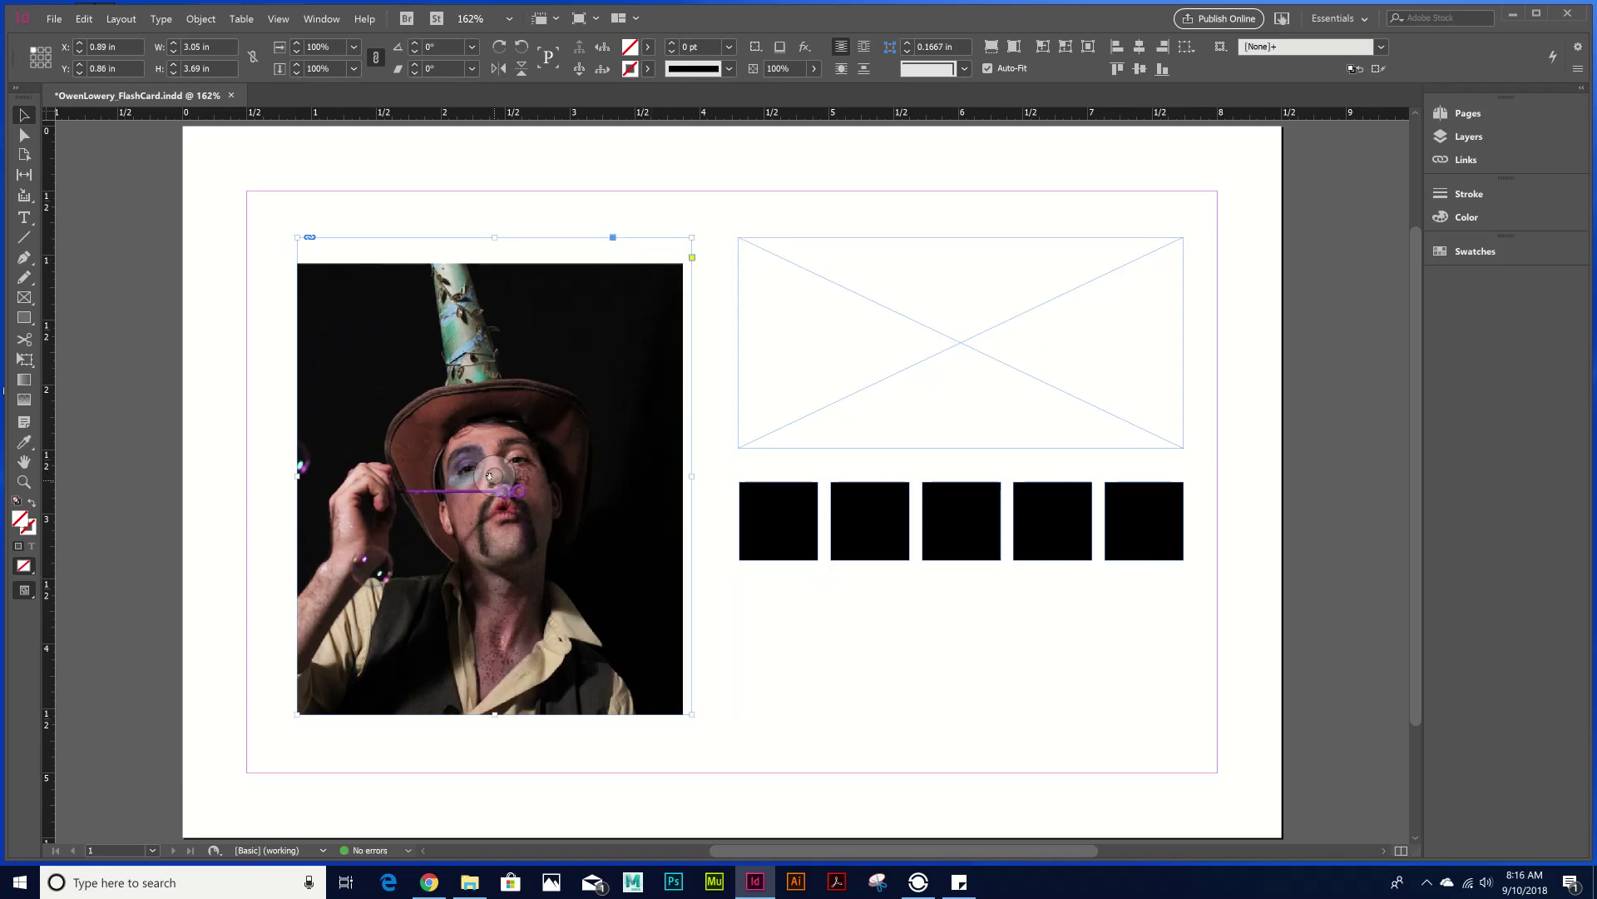
- Scale the photo proportionally to about 33% and reposition it so the figure shows
left_click_drag(496, 466, 524, 447)
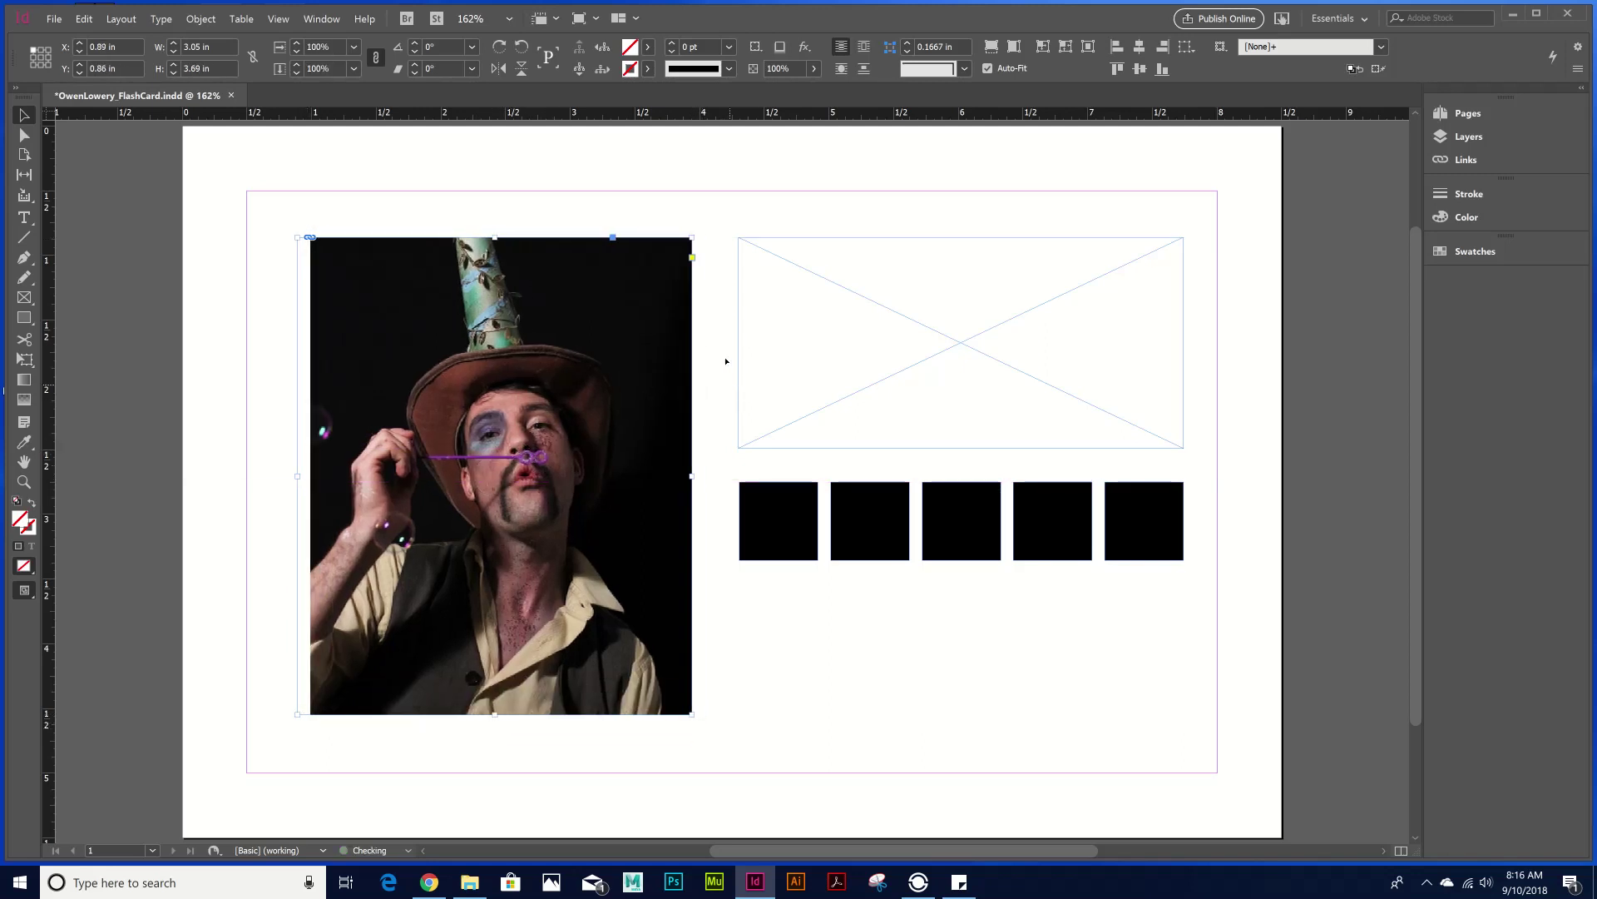
left_click(628, 474)
double_click(533, 533)
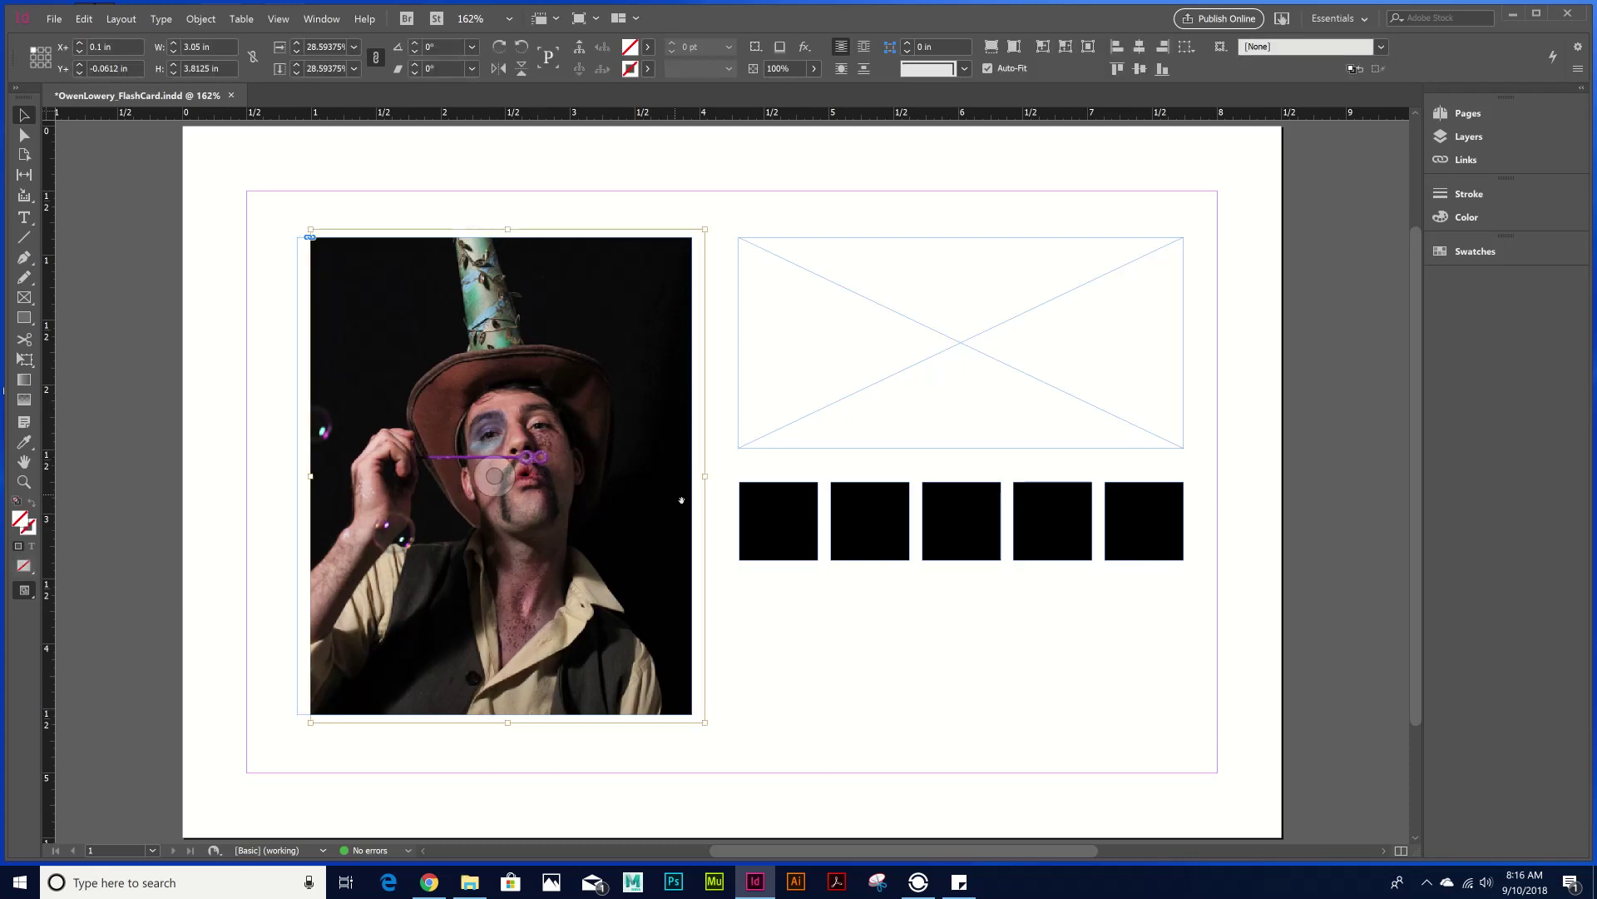
left_click(704, 722)
left_click_drag(704, 721, 821, 795)
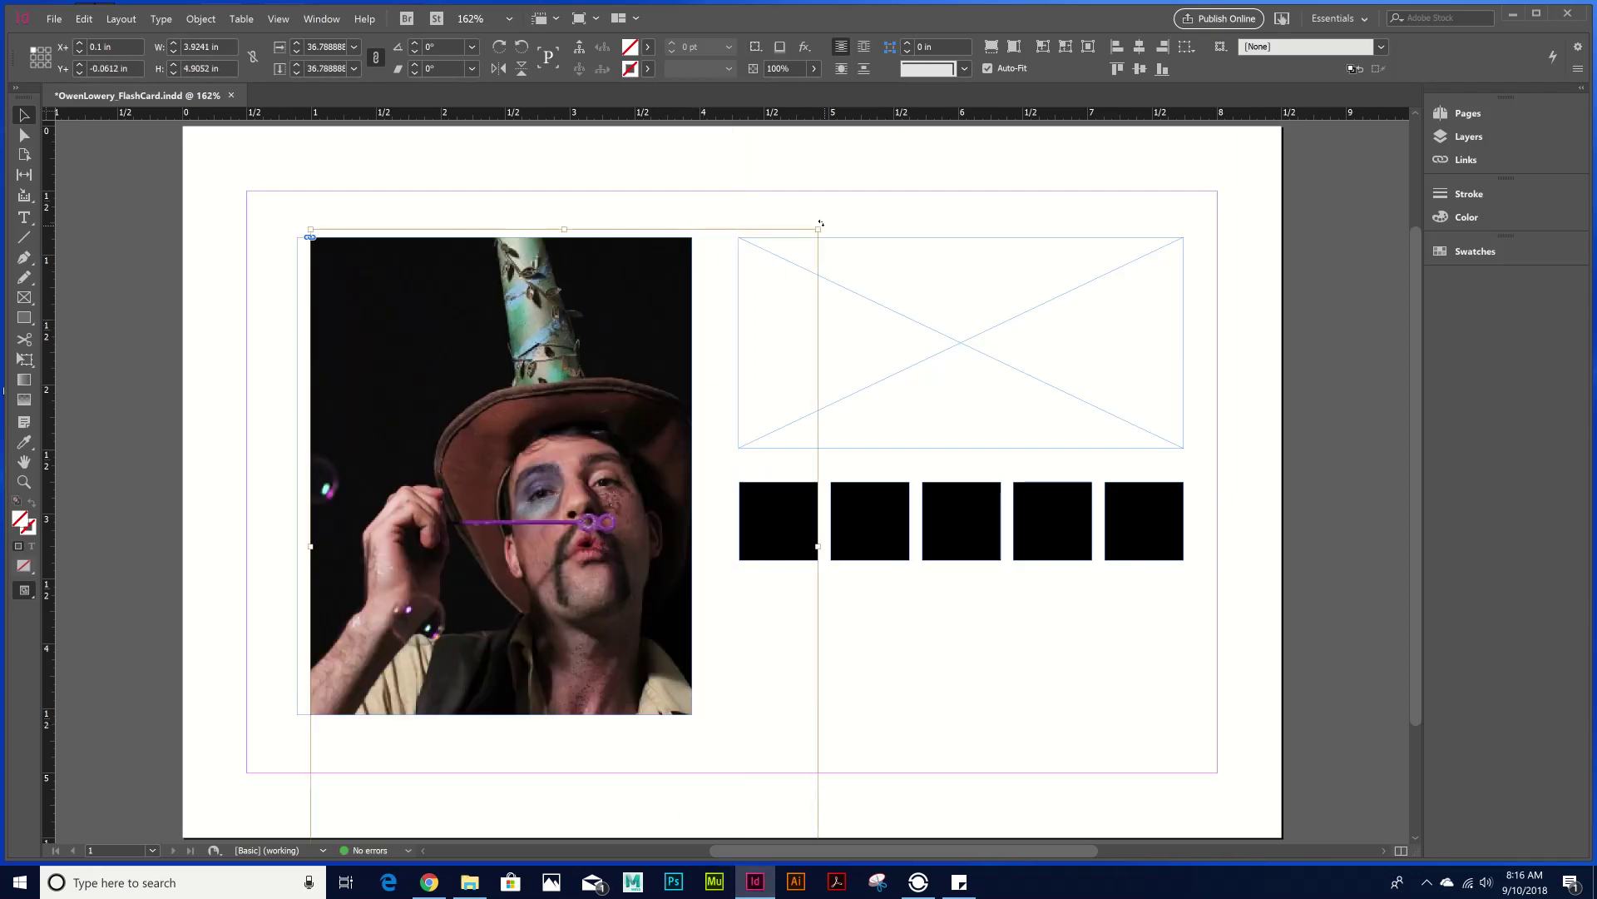
left_click_drag(818, 229, 884, 213)
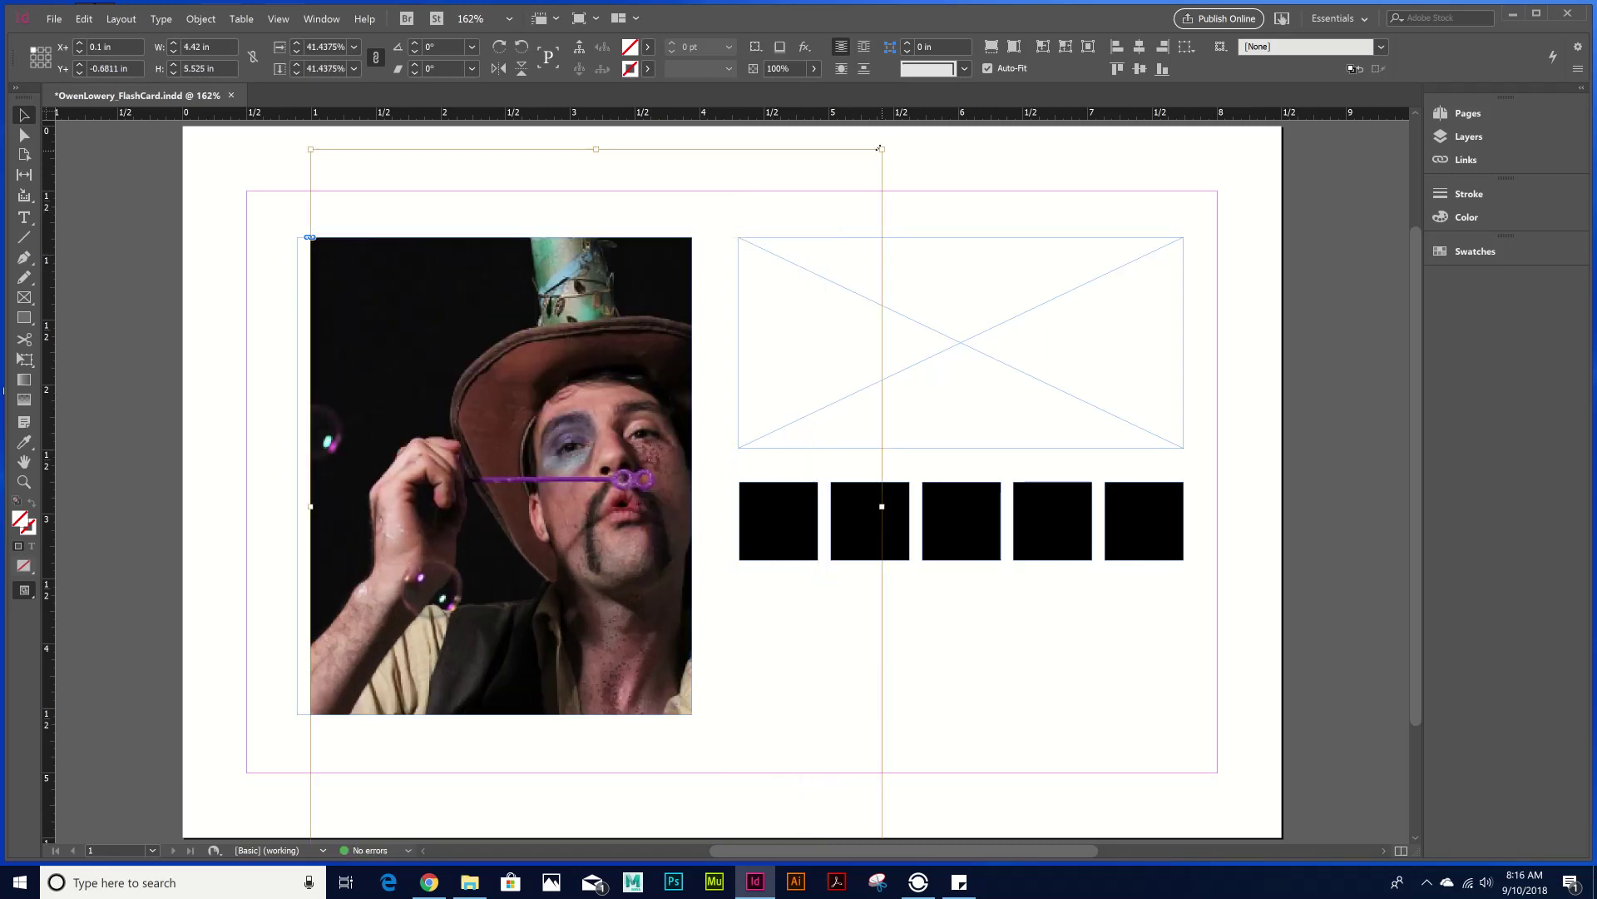
left_click_drag(881, 149, 811, 235)
left_click_drag(533, 345, 500, 329)
left_click_drag(770, 211, 727, 264)
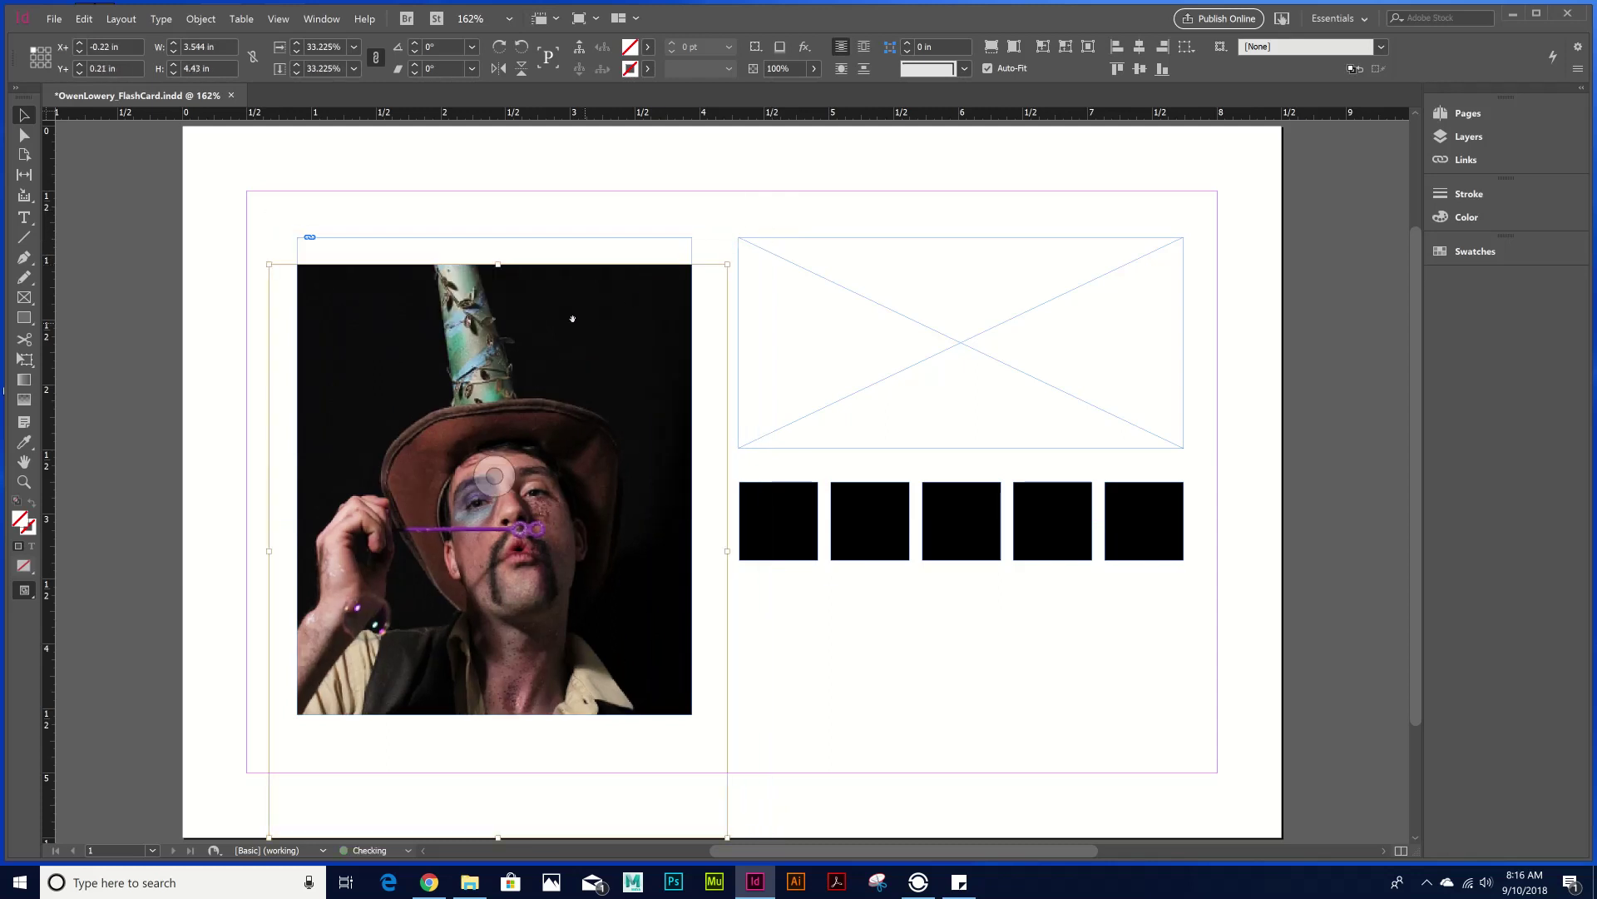
left_click_drag(567, 313, 577, 273)
left_click_drag(575, 287, 591, 278)
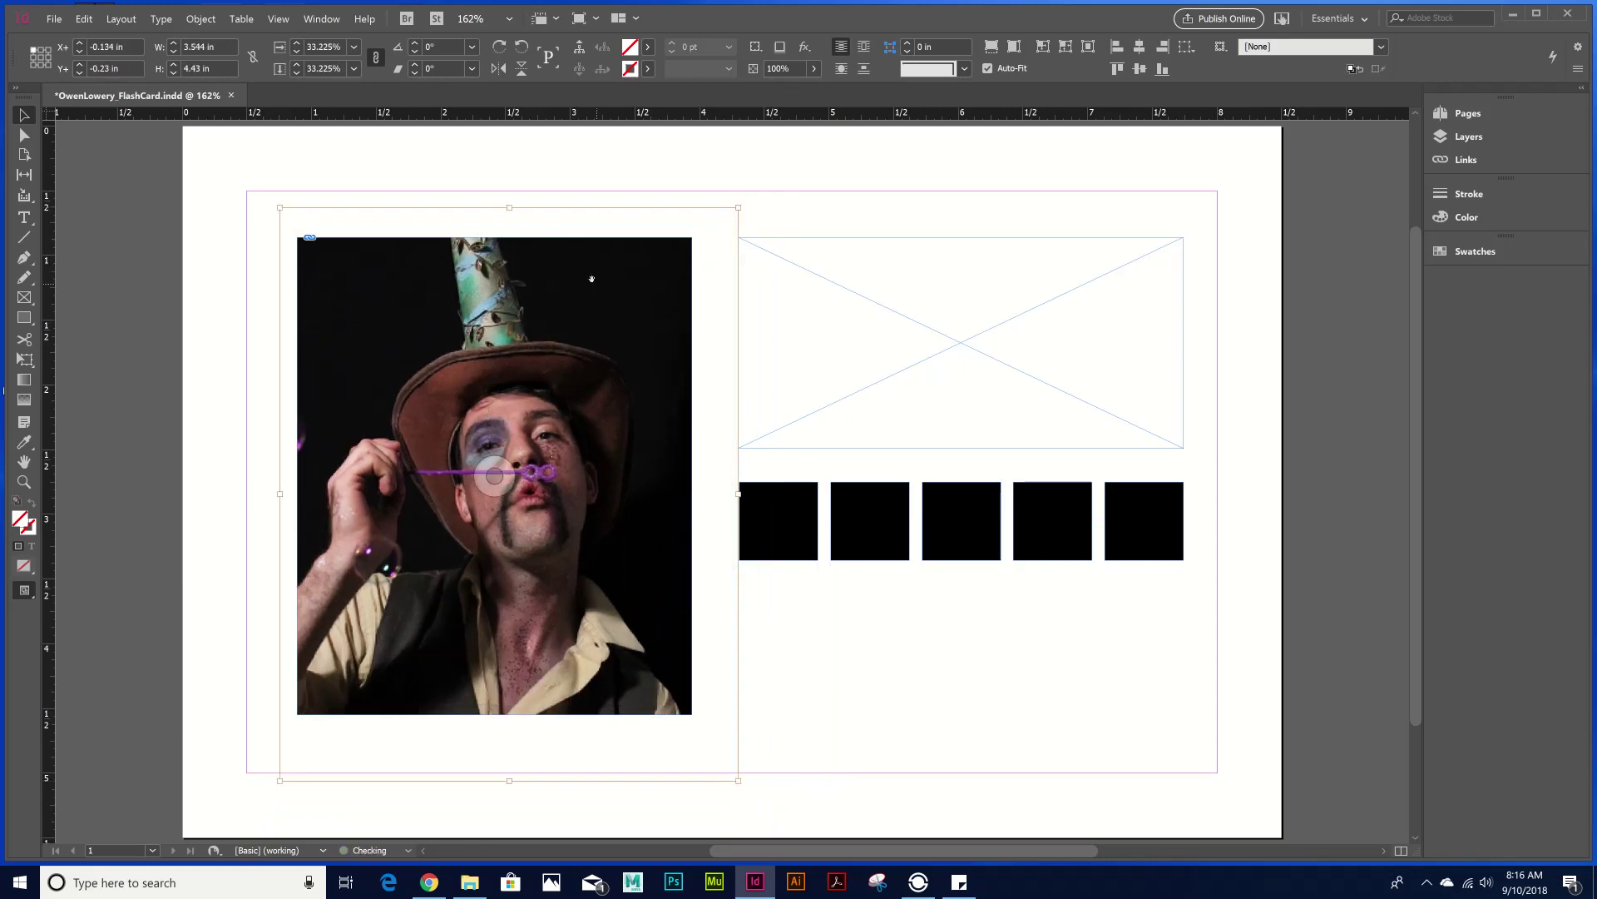
left_click(877, 627)
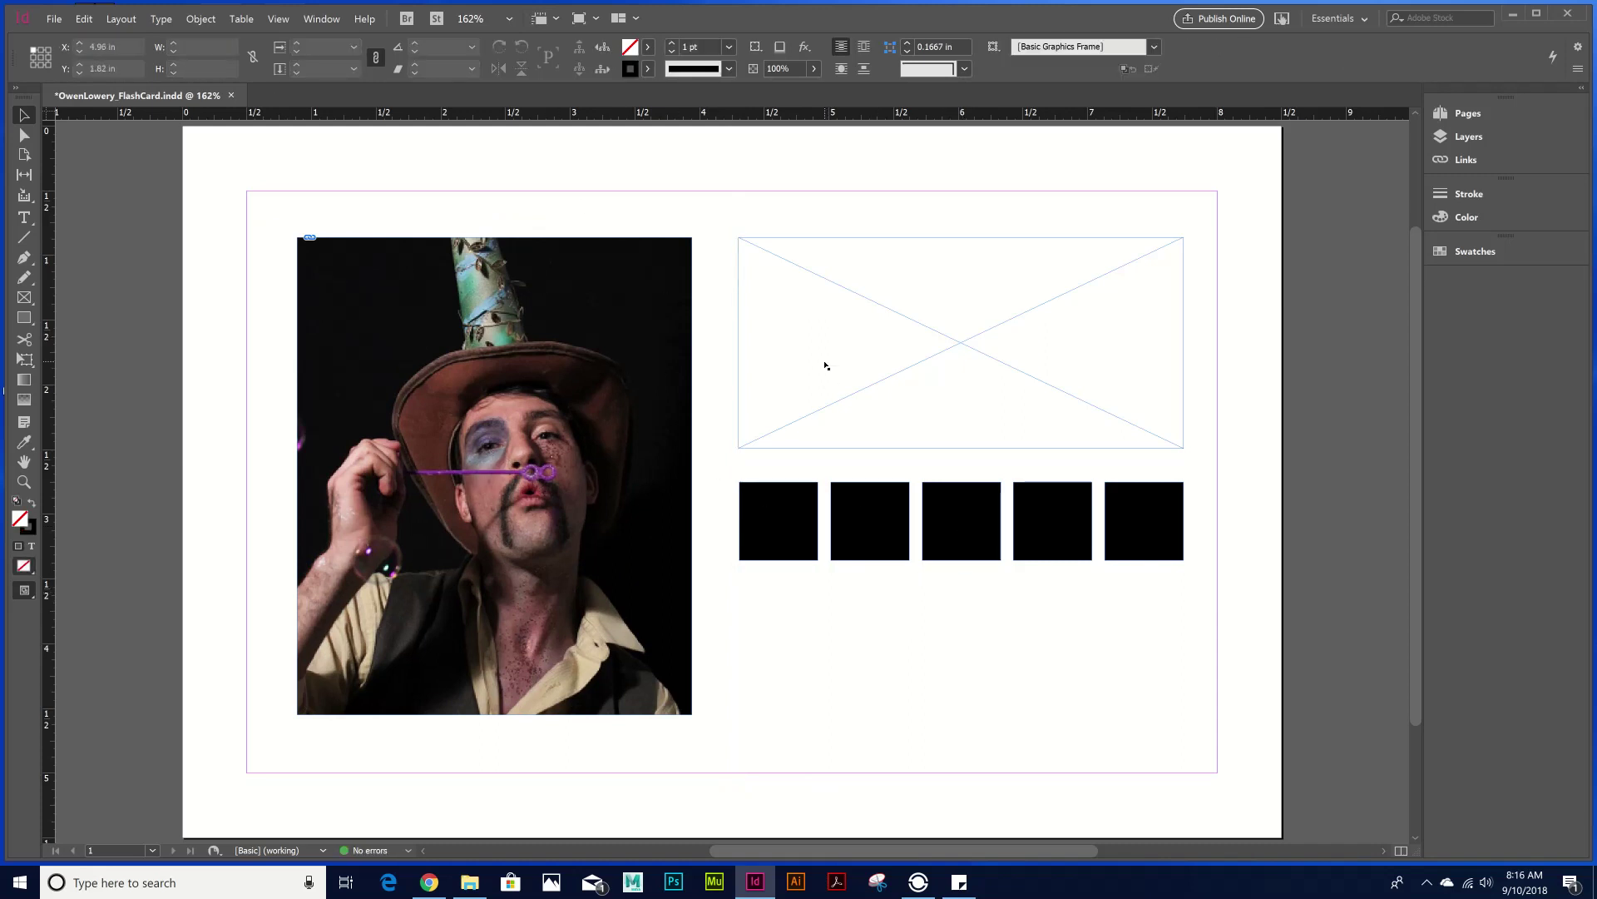
- Place OwenBio.txt from the Assets folder into the empty frame right of the photo
left_click(832, 318)
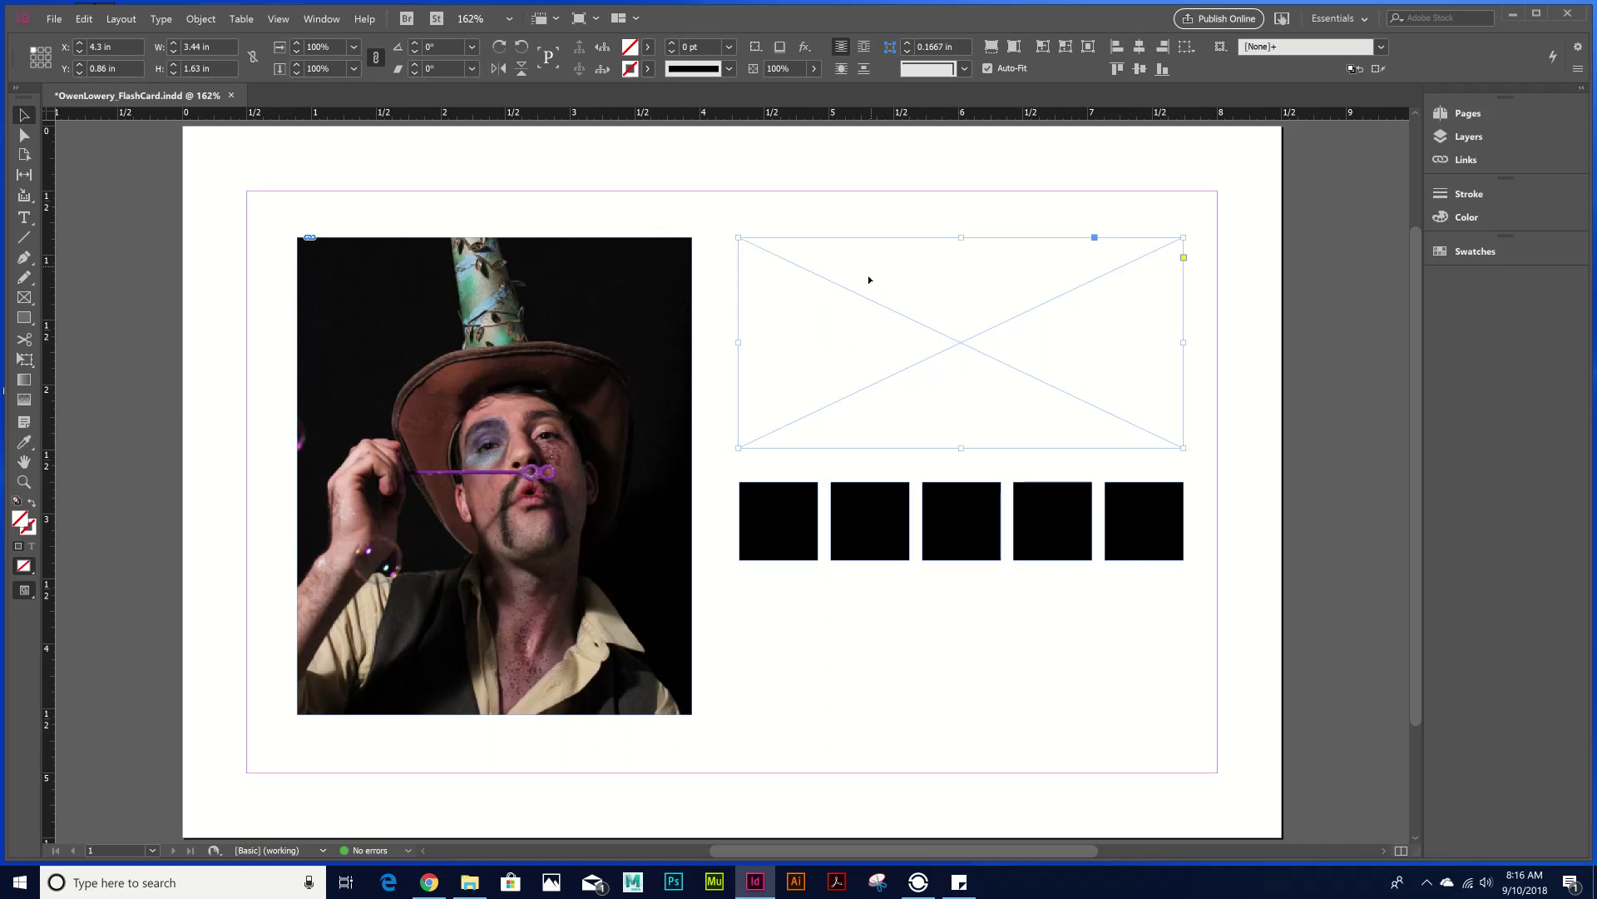
left_click_drag(866, 292, 884, 296)
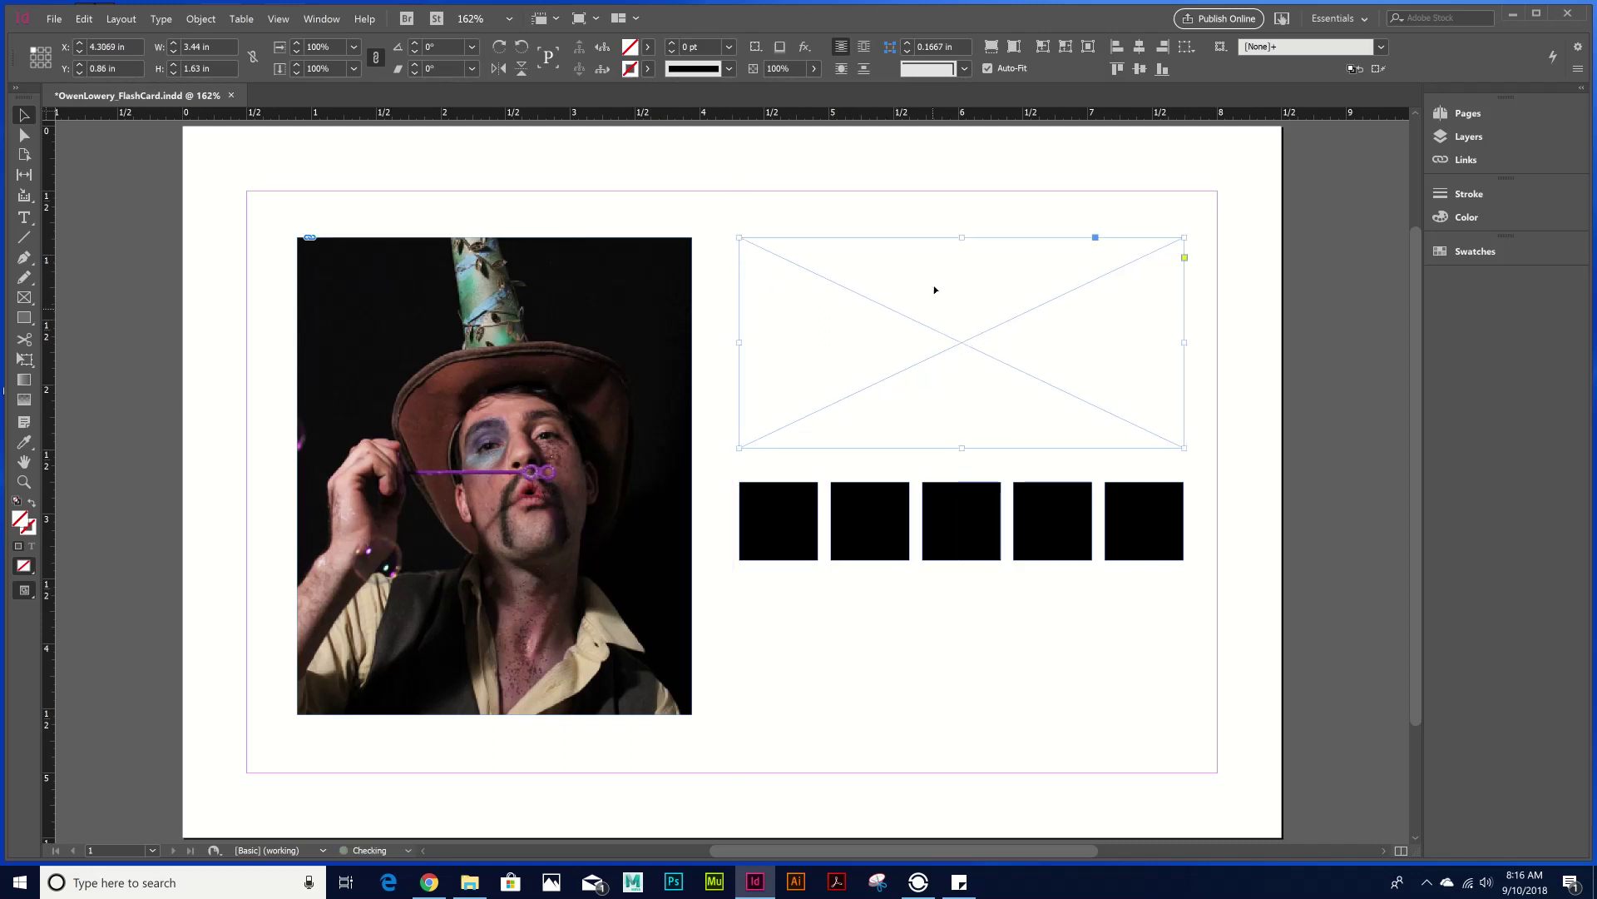
left_click(55, 18)
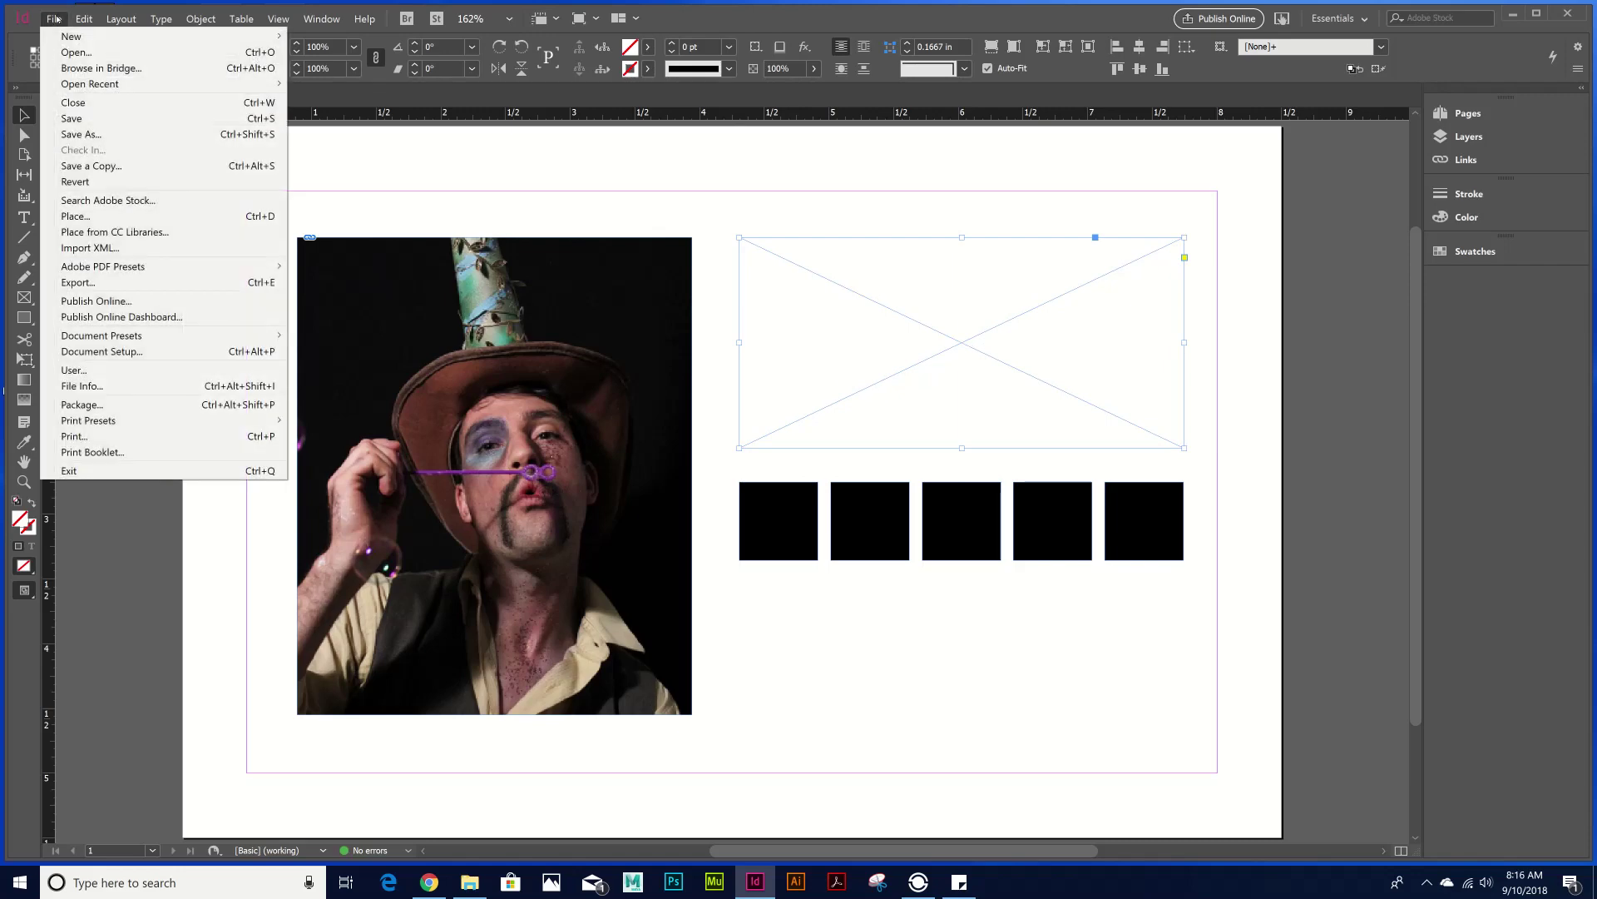
left_click(75, 216)
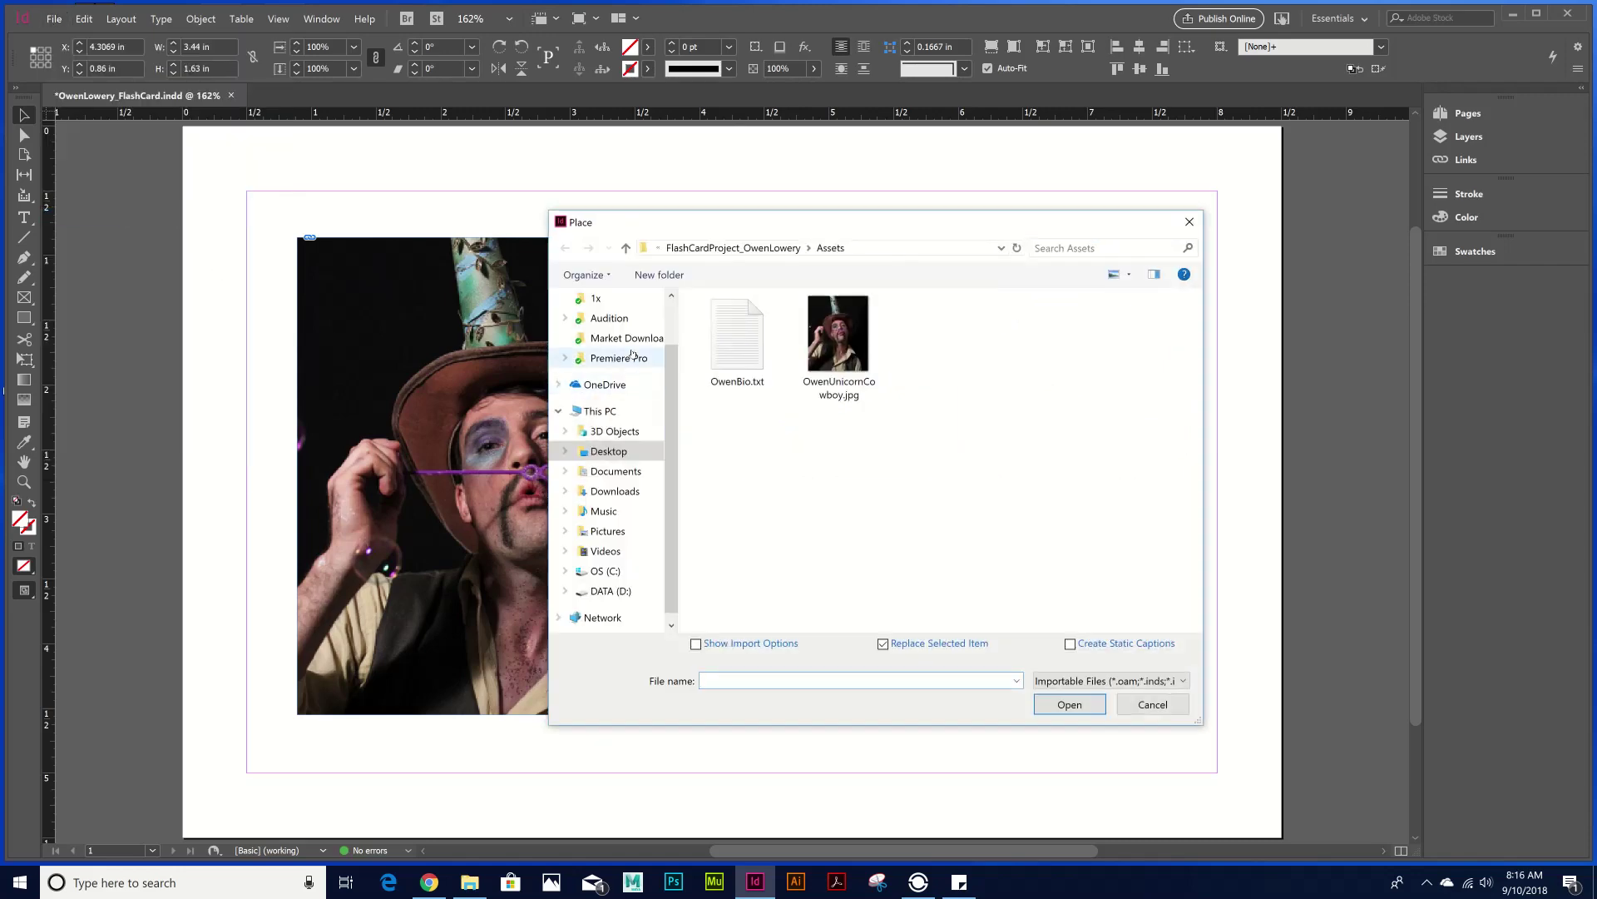
double_click(741, 341)
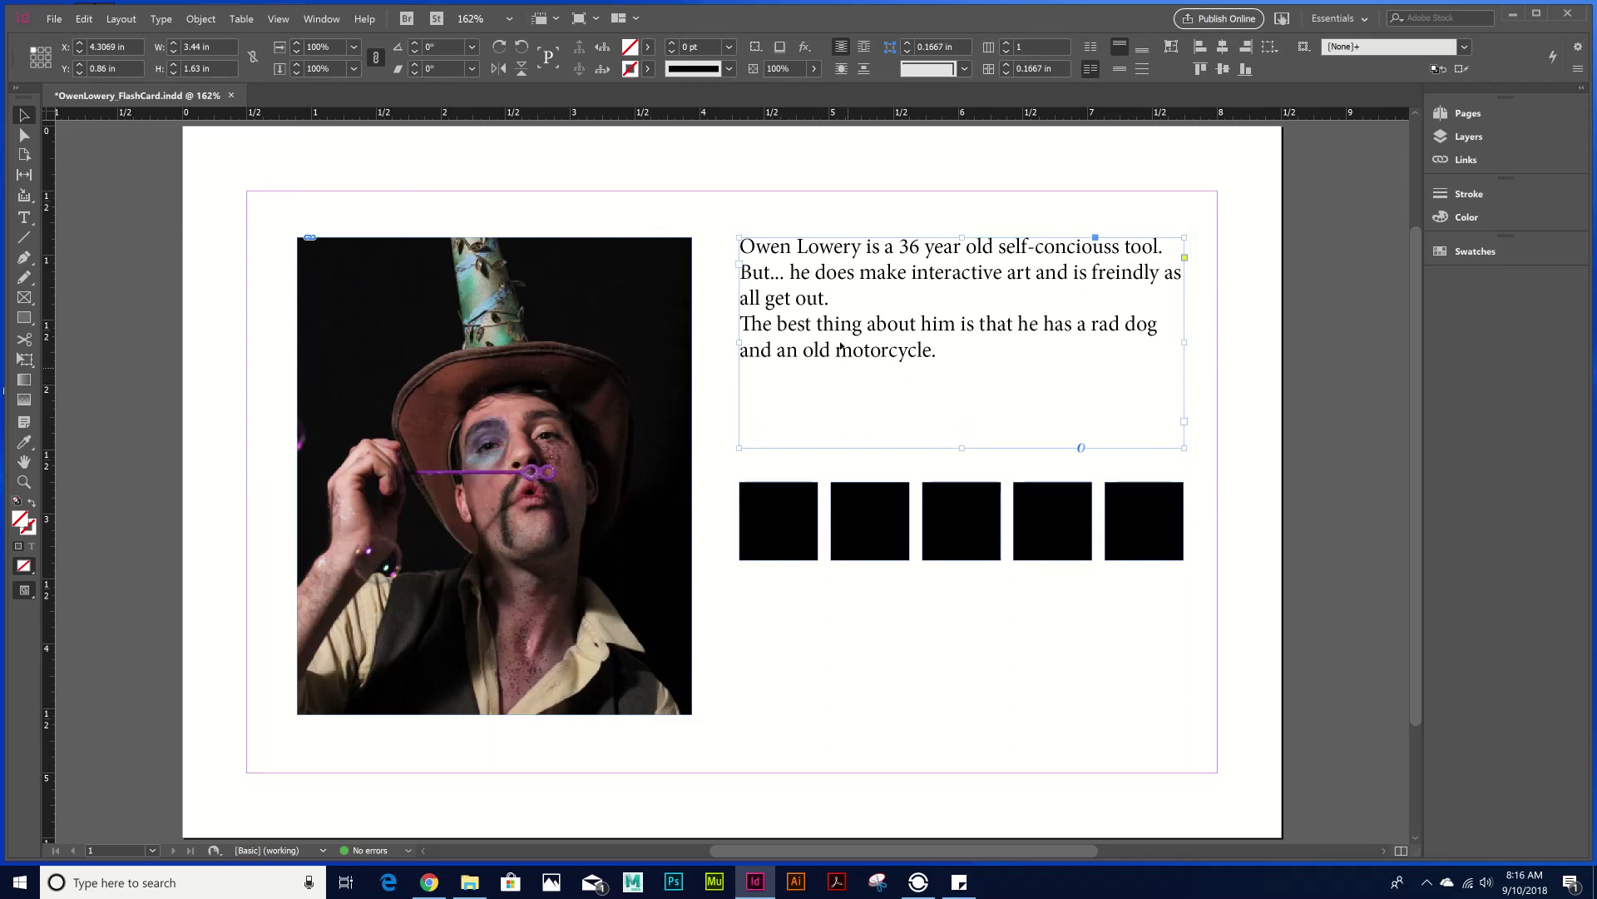
- Widen the bio frame and insert blank lines between the three bio sentences
double_click(901, 272)
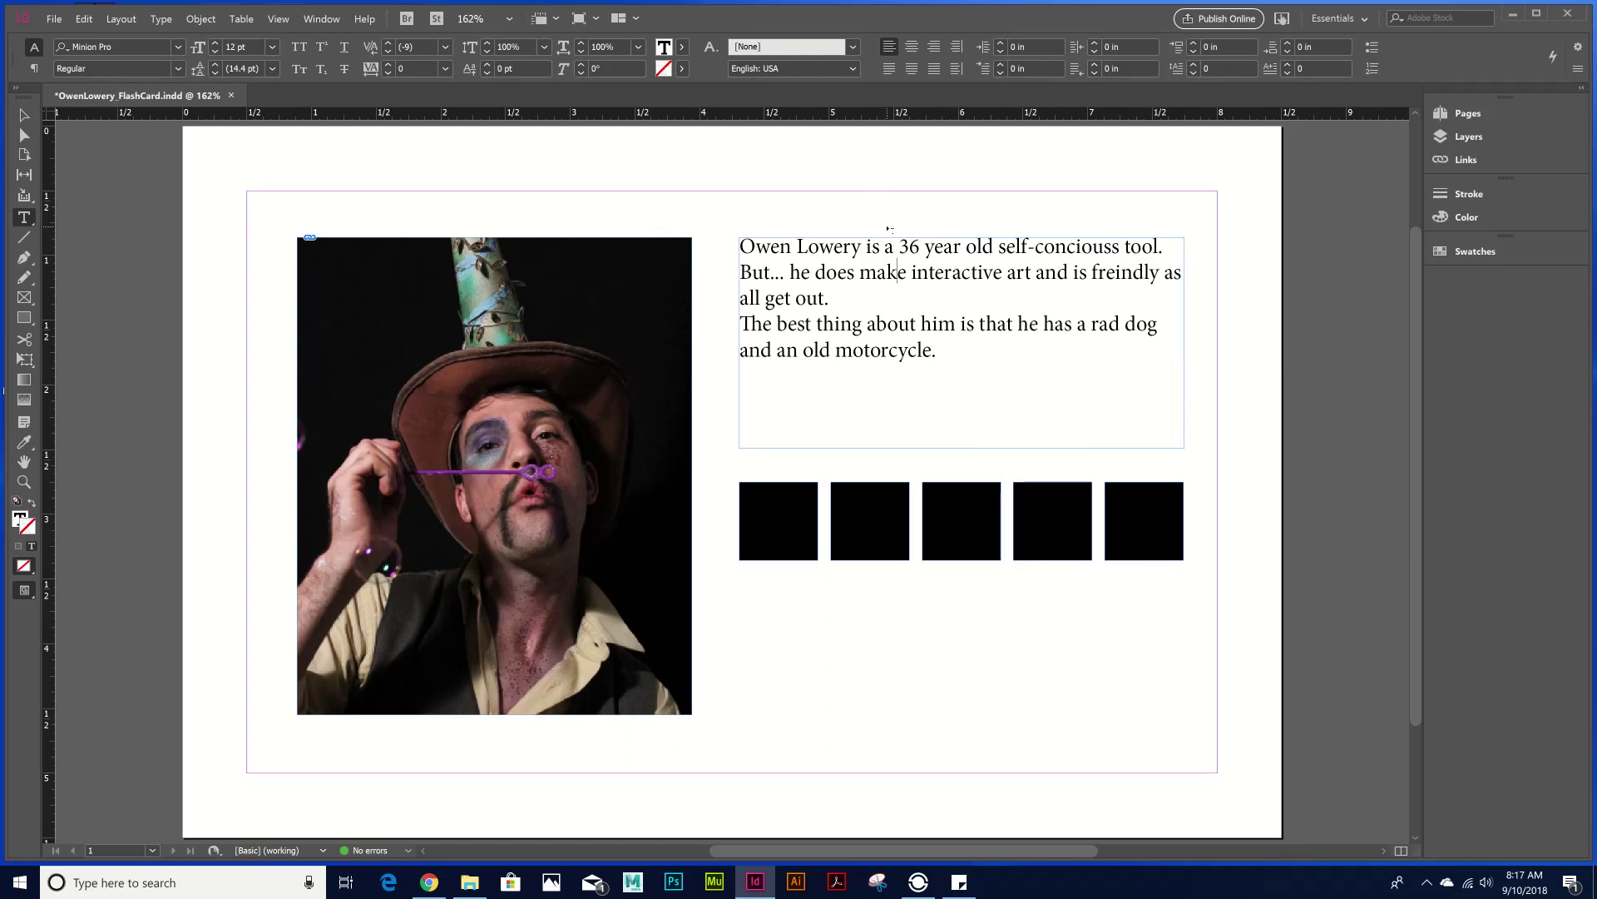
key("Escape")
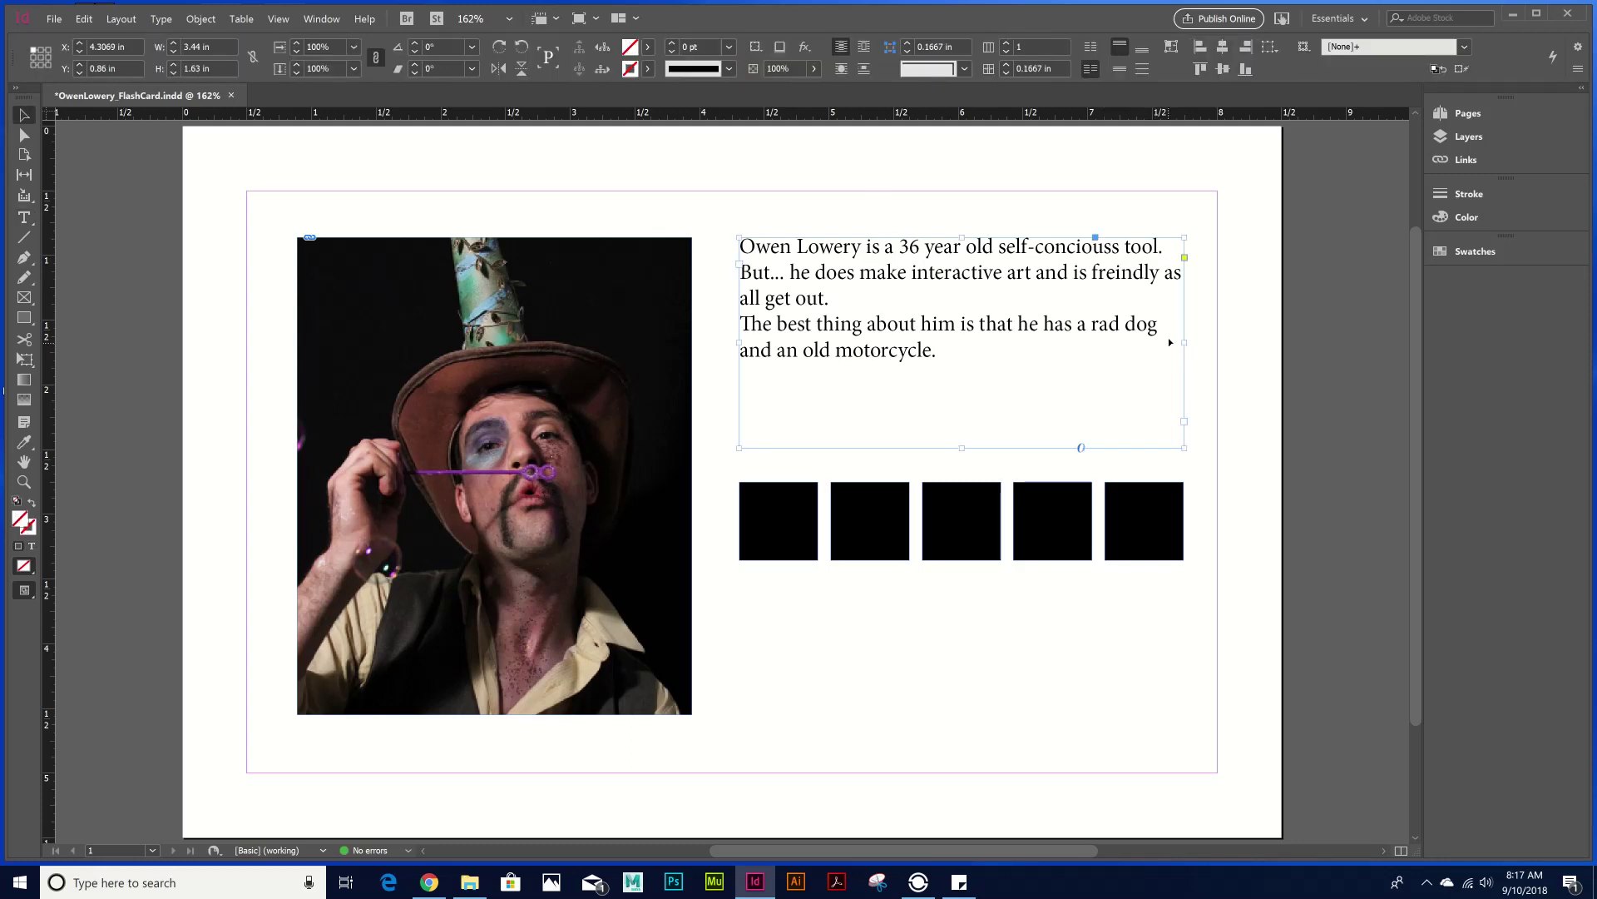
mouse_move(1184, 342)
left_mouse_down()
mouse_move(1226, 350)
mouse_move(1179, 341)
left_mouse_up()
double_click(913, 260)
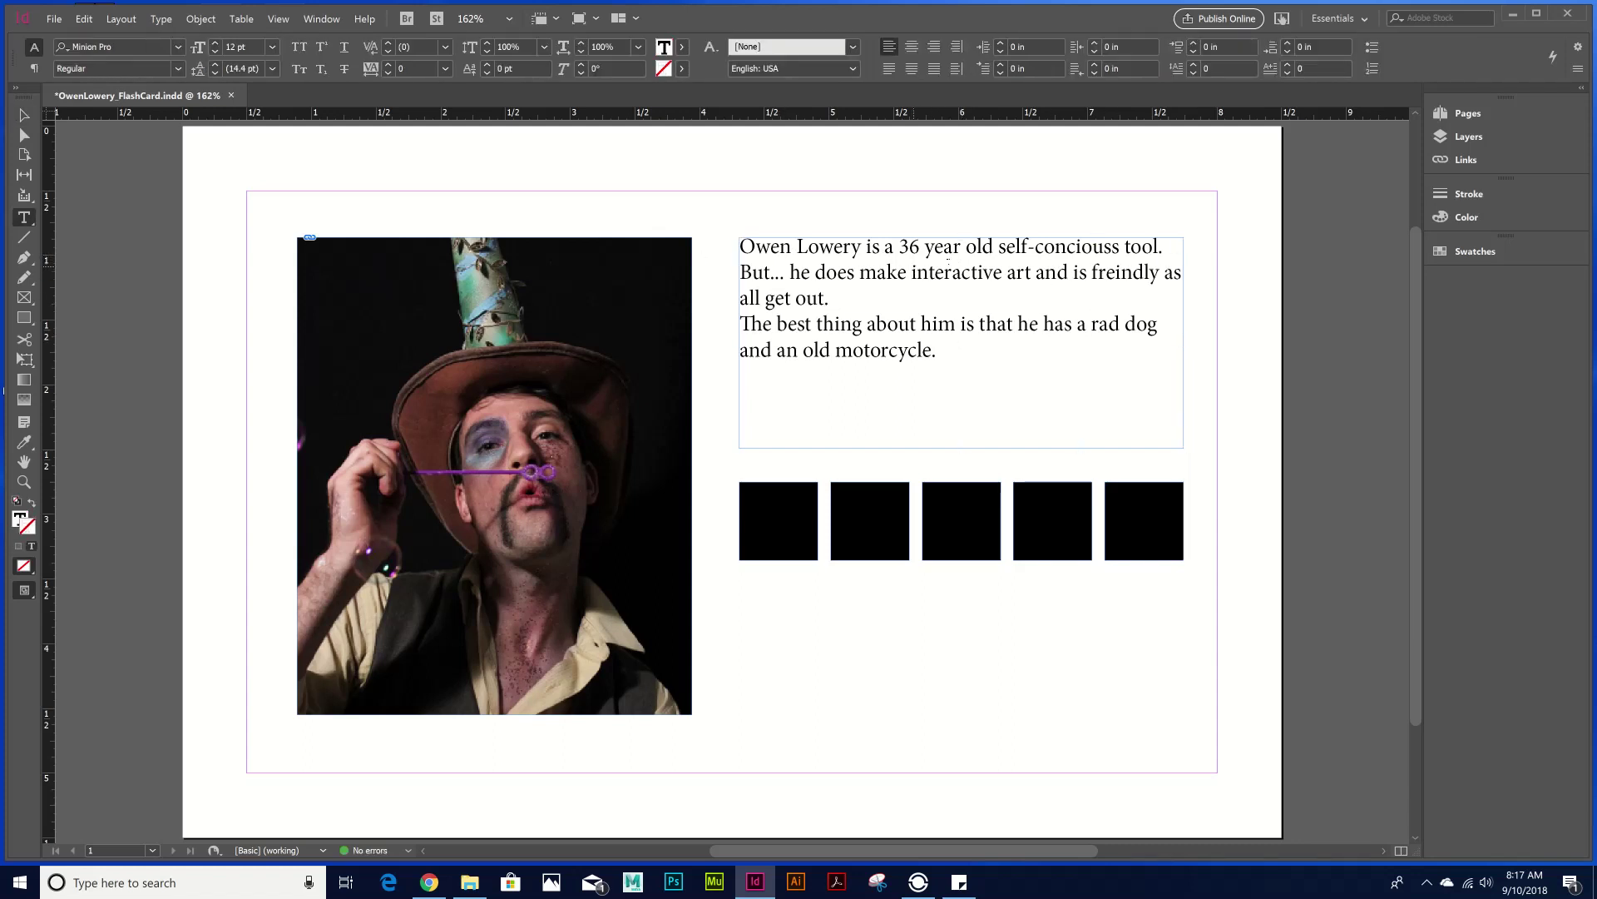
left_click(1168, 245)
key("Return")
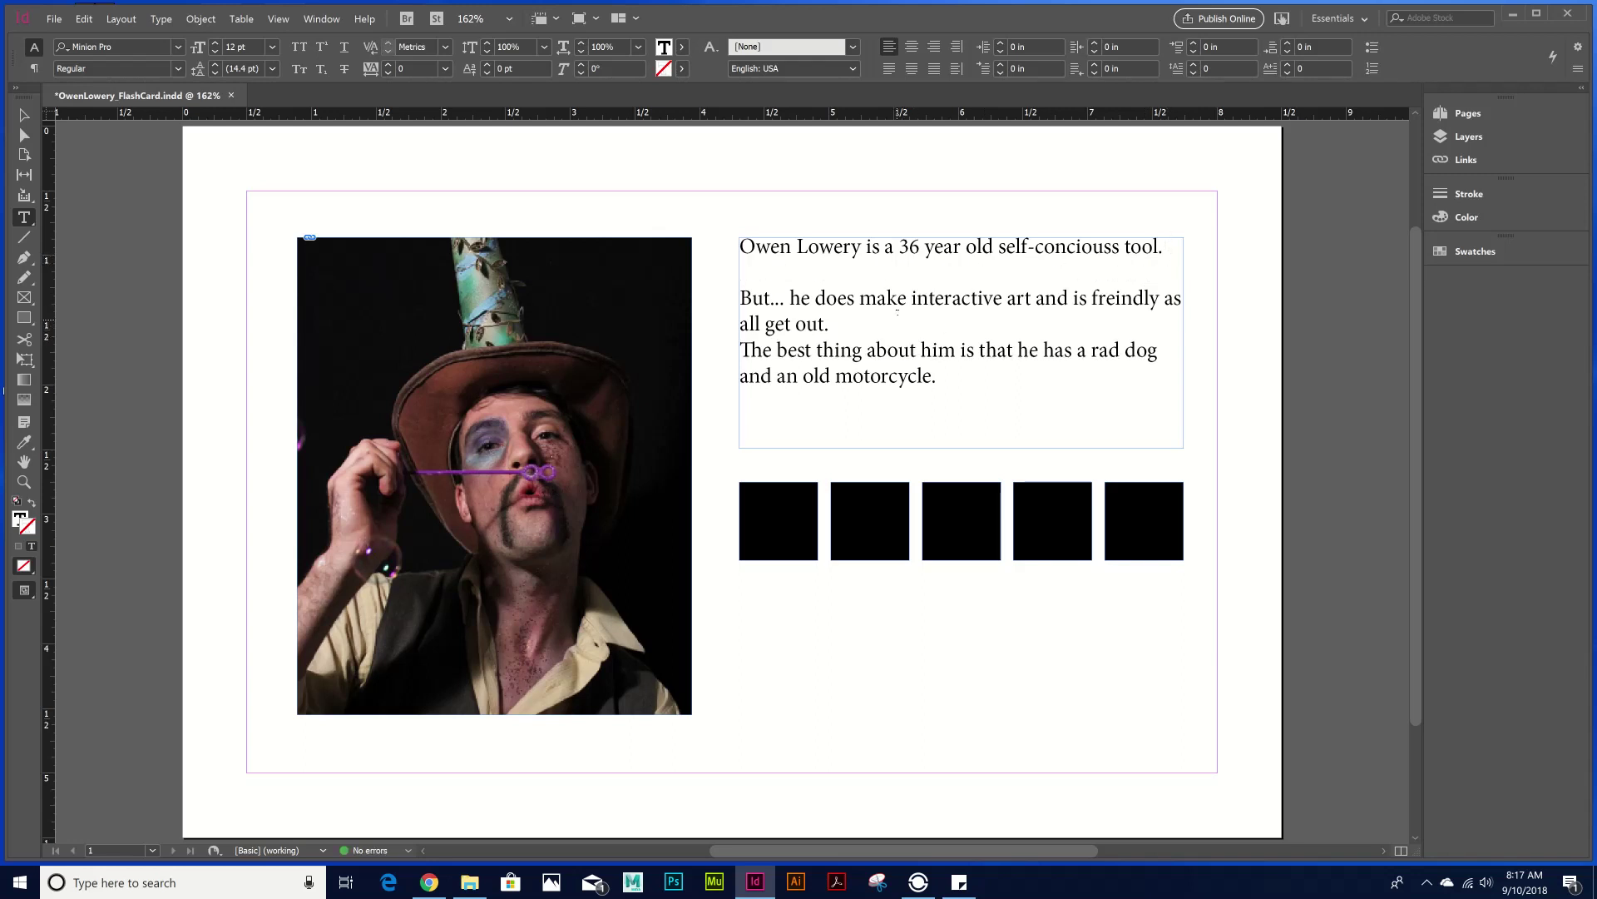
key("Return")
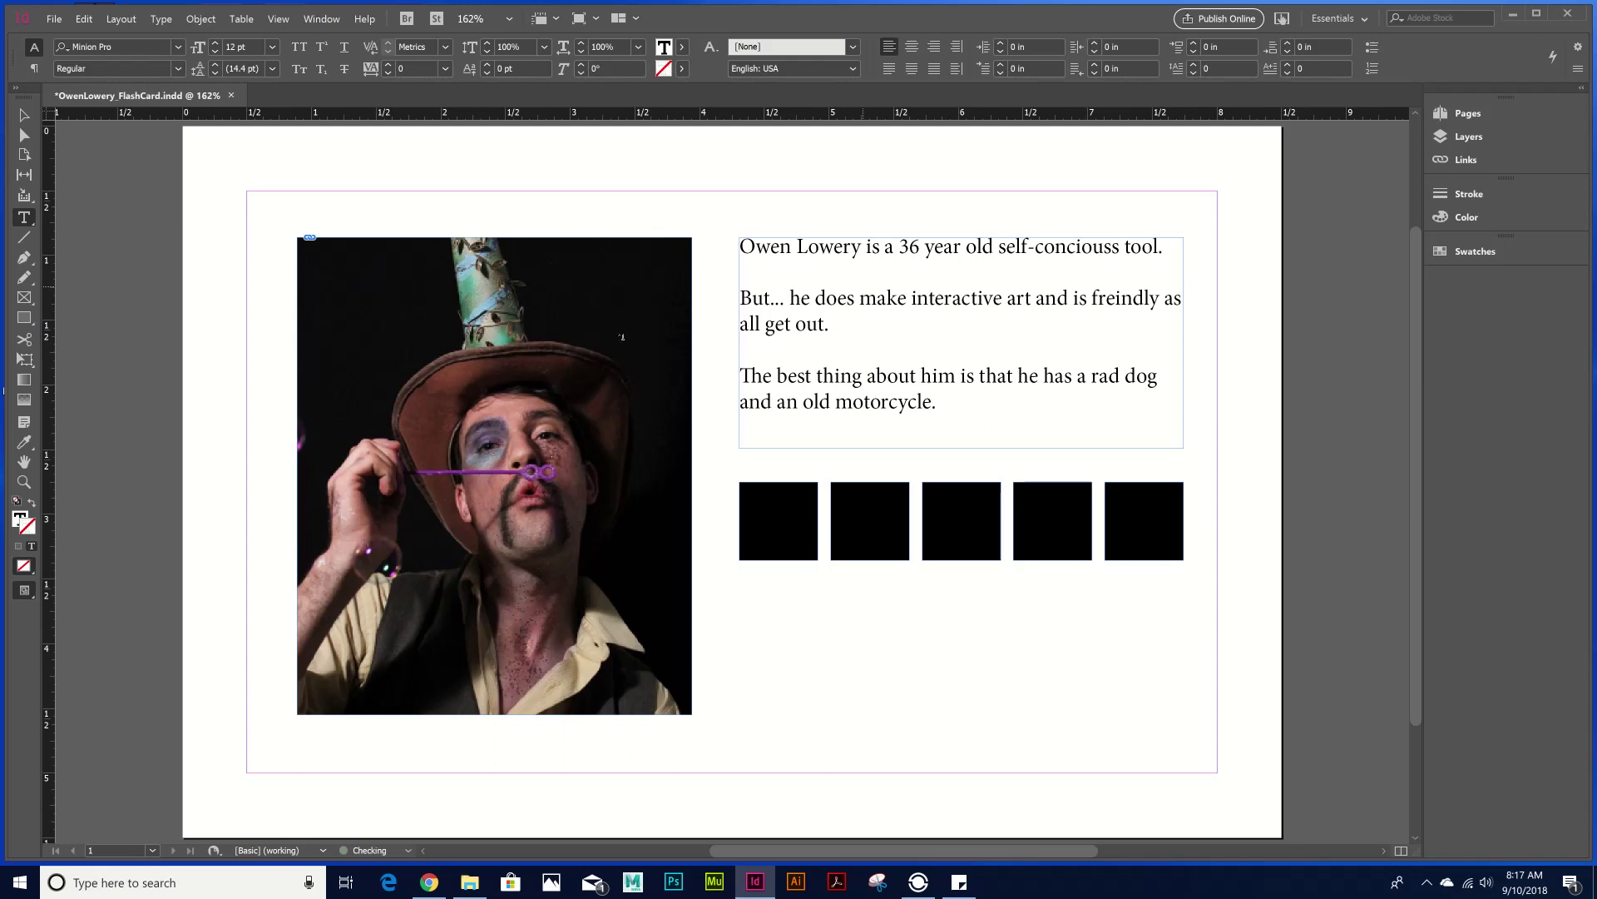
triple_click(993, 402)
left_click(1004, 397)
left_click(10, 115)
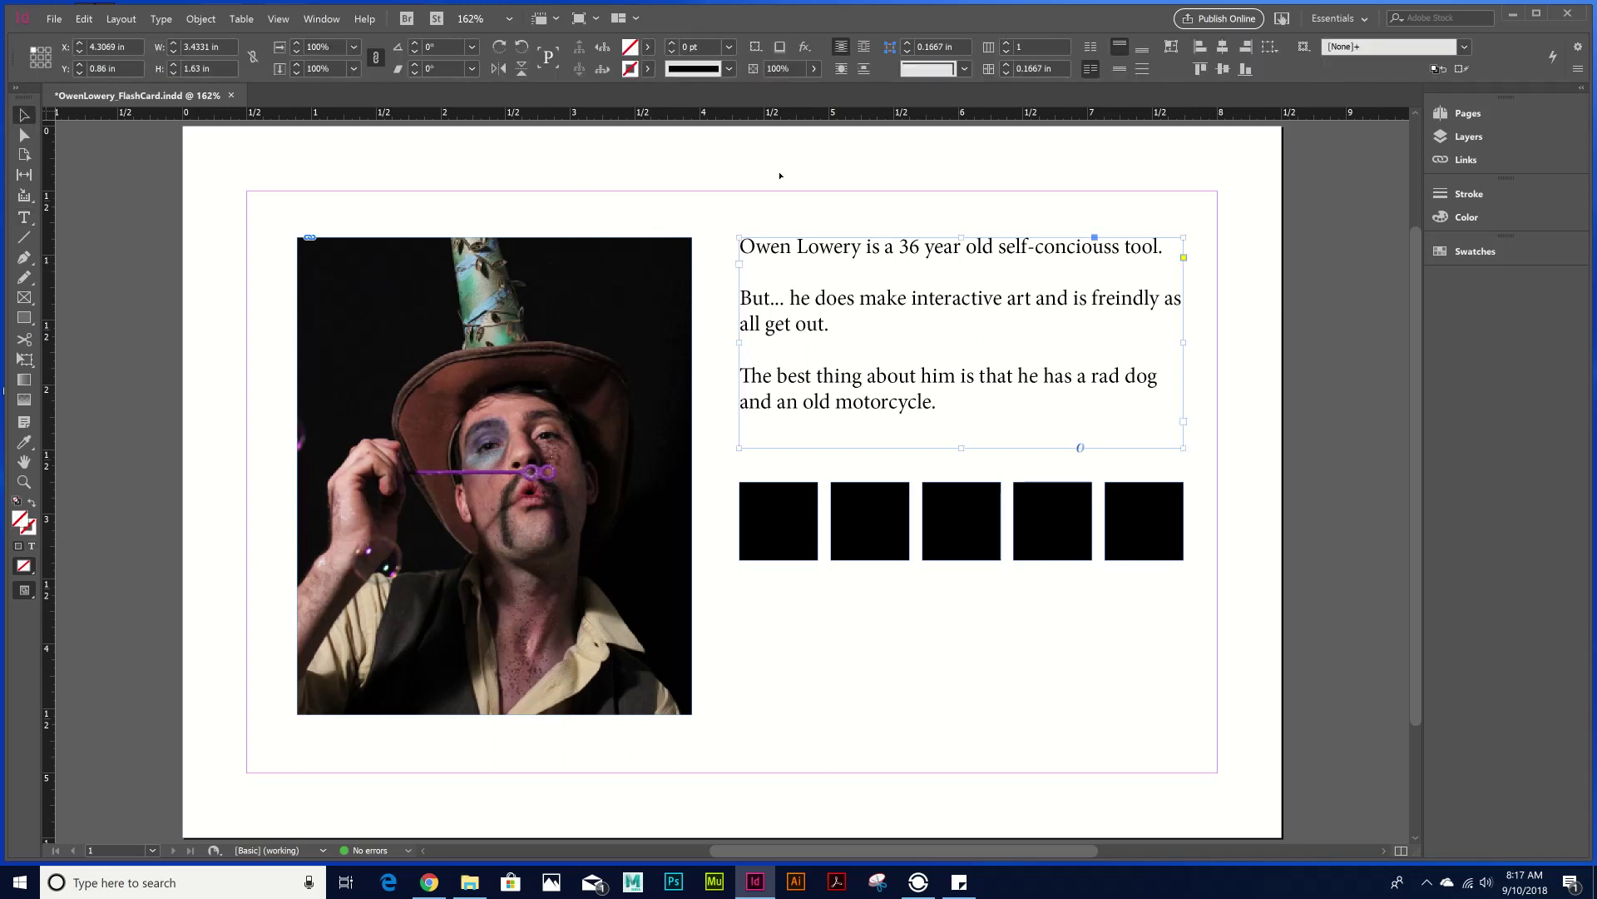
- Set the bio text to 11 pt with 13.2 pt leading, after trying 8–12 pt
left_click(898, 427)
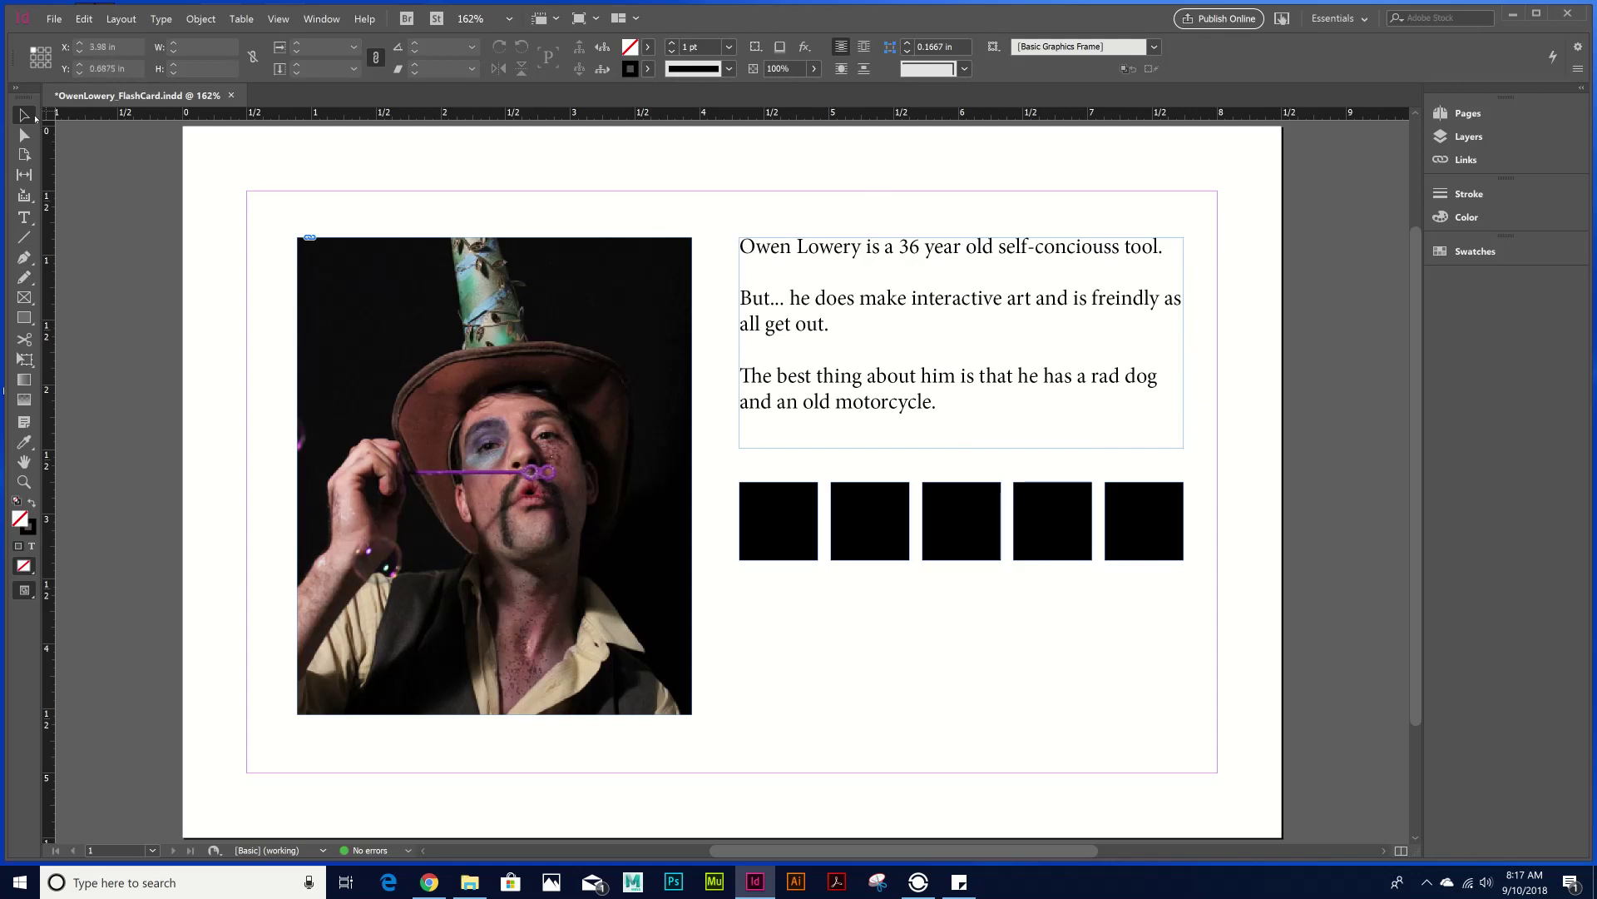
left_click(926, 310)
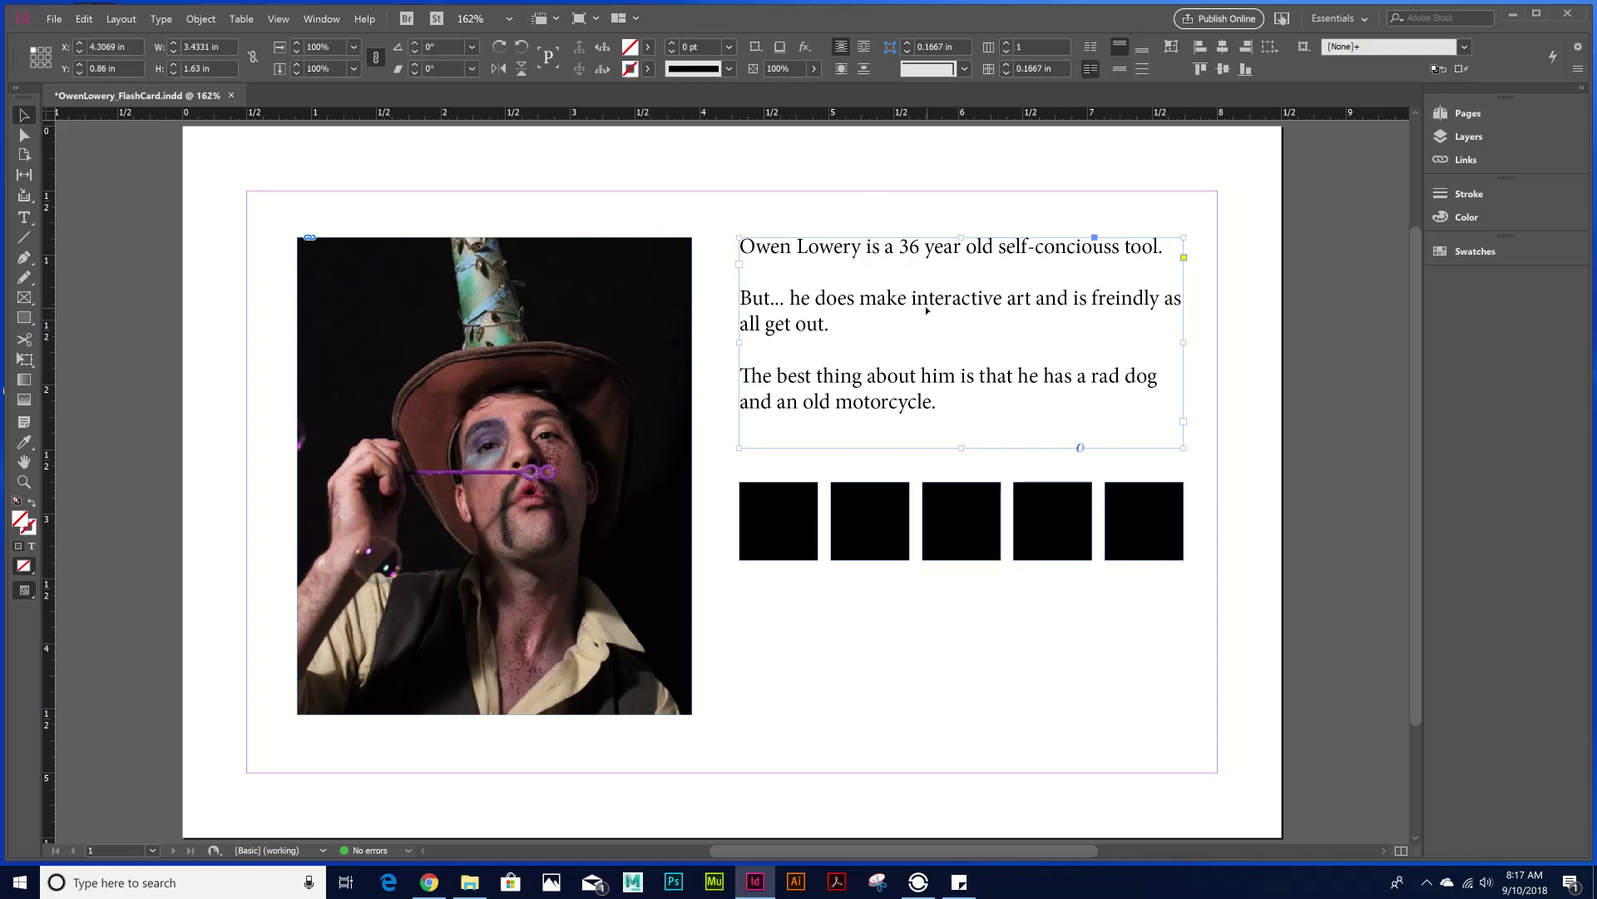
left_click(26, 218)
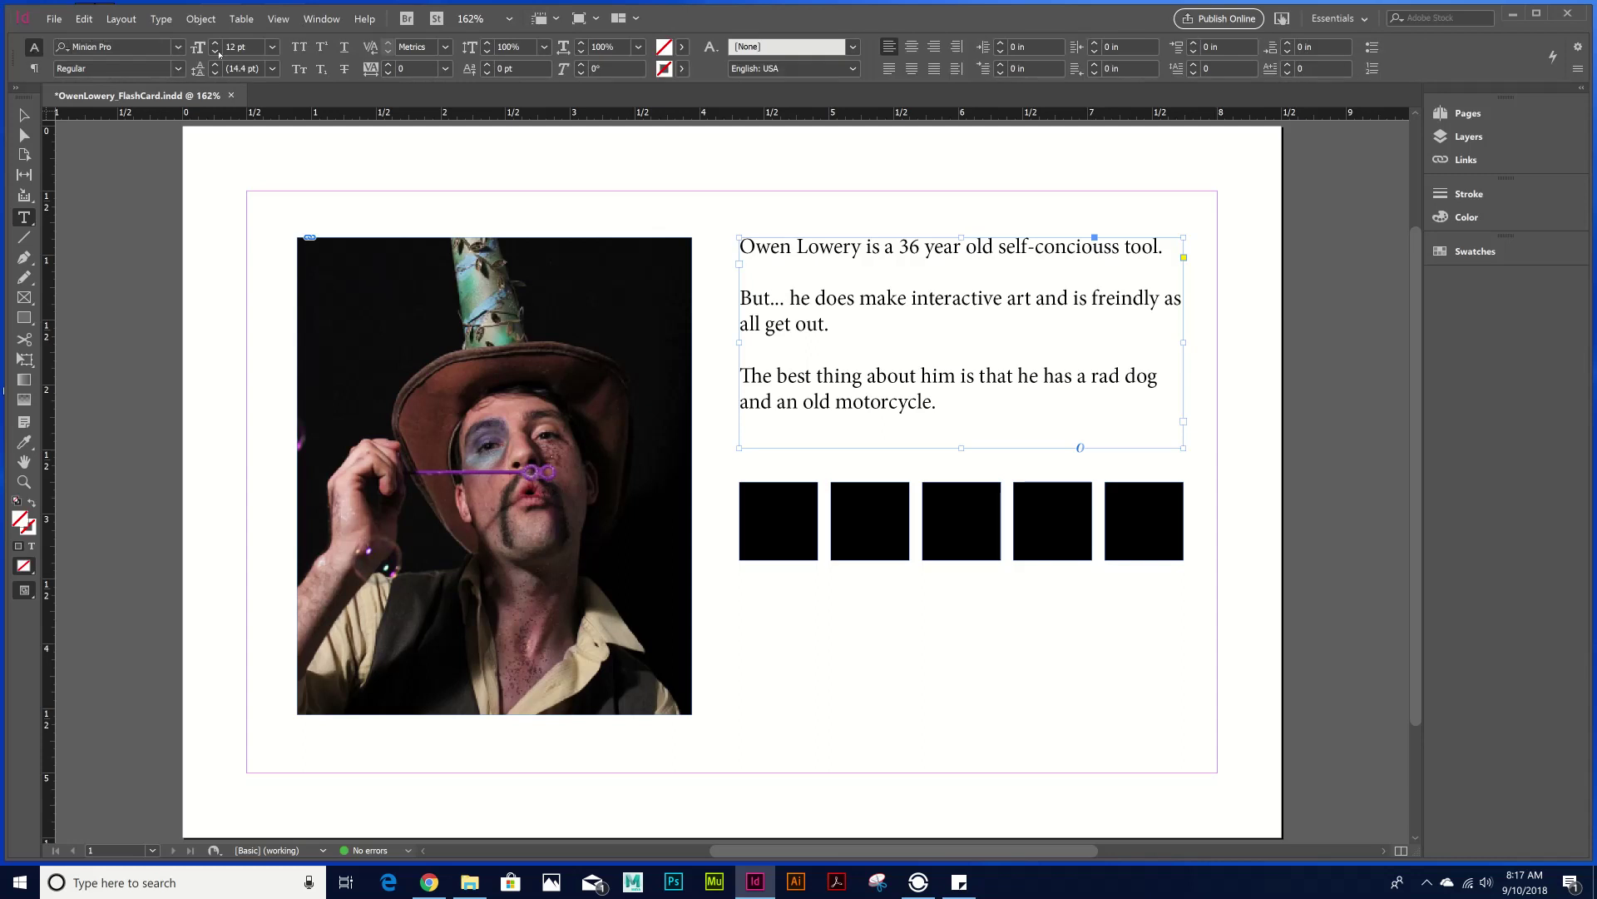
left_click(215, 52)
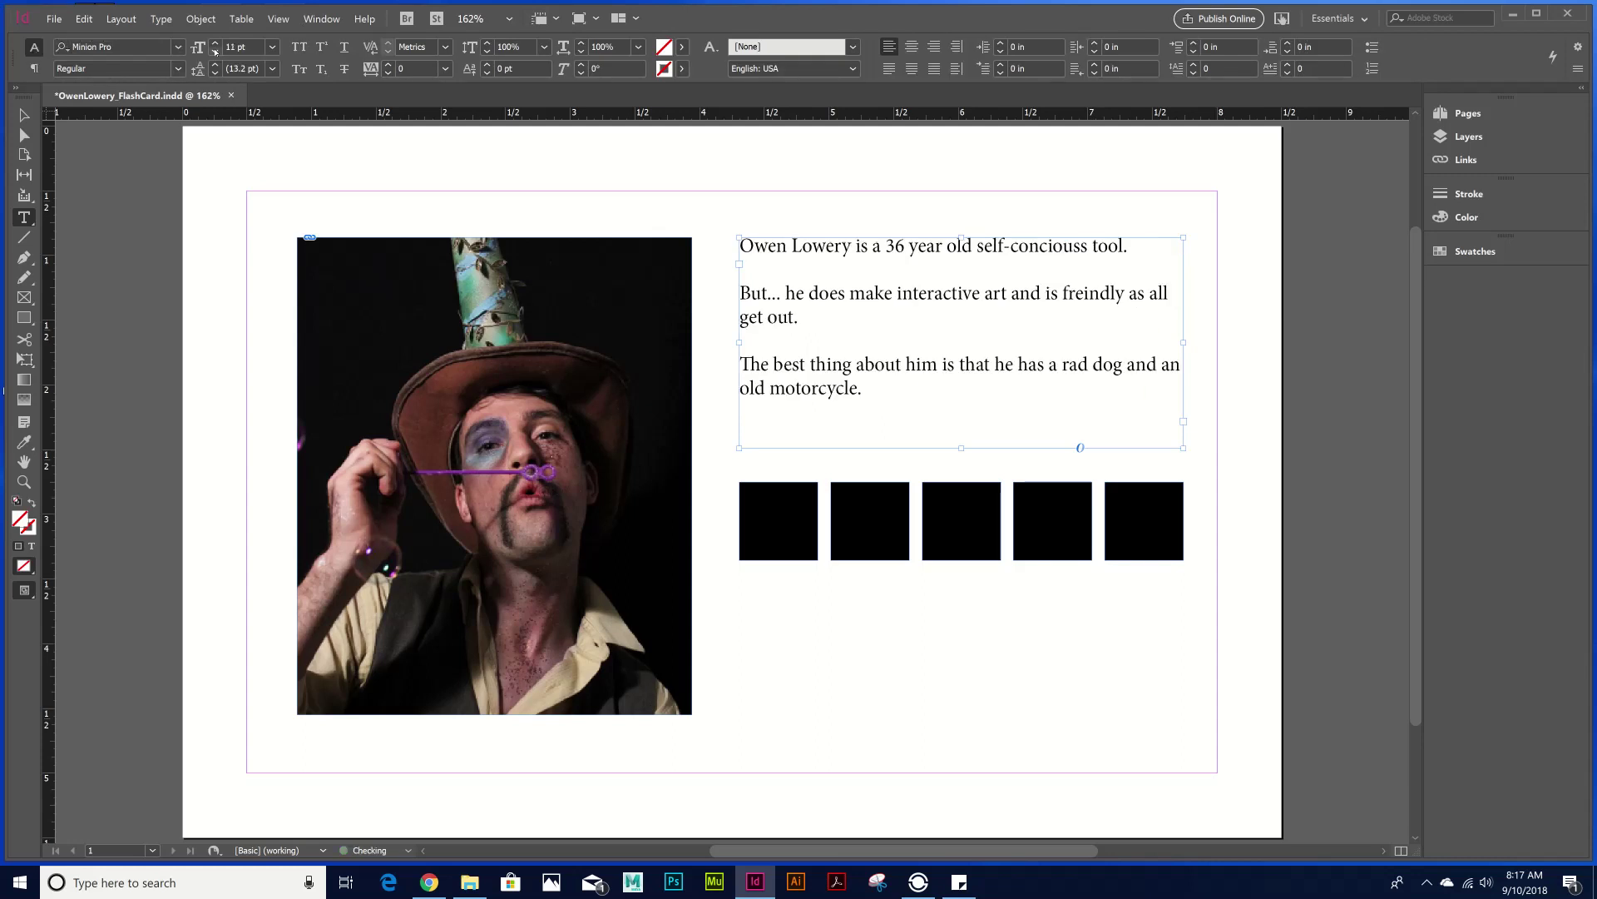
left_click(214, 51)
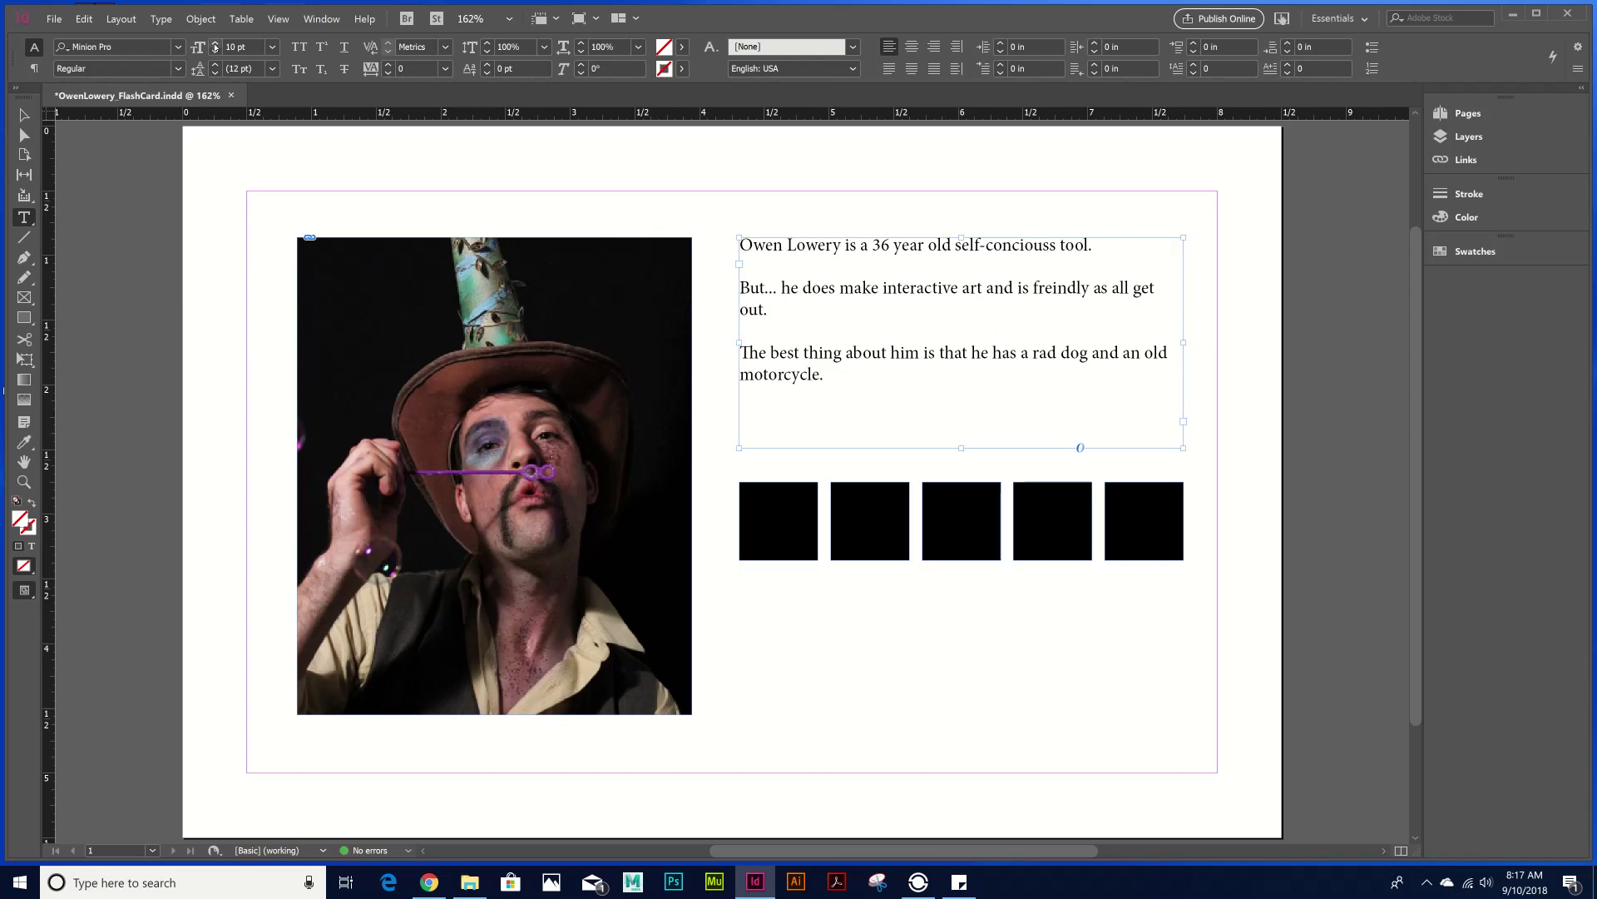
left_click(215, 43)
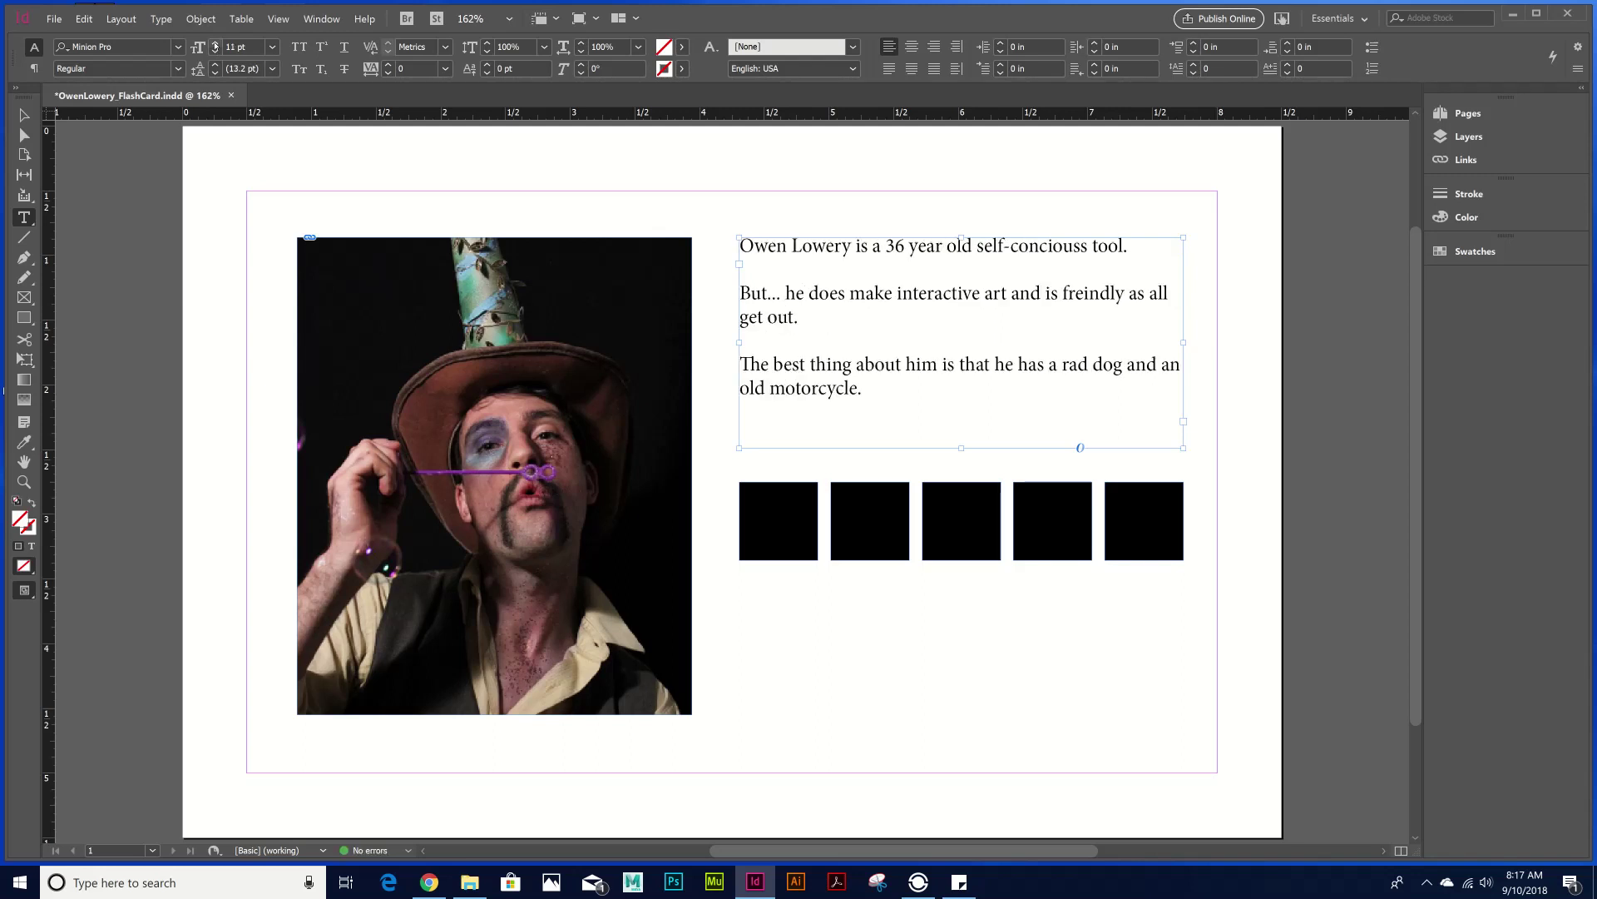
left_click(215, 51)
left_click(214, 51)
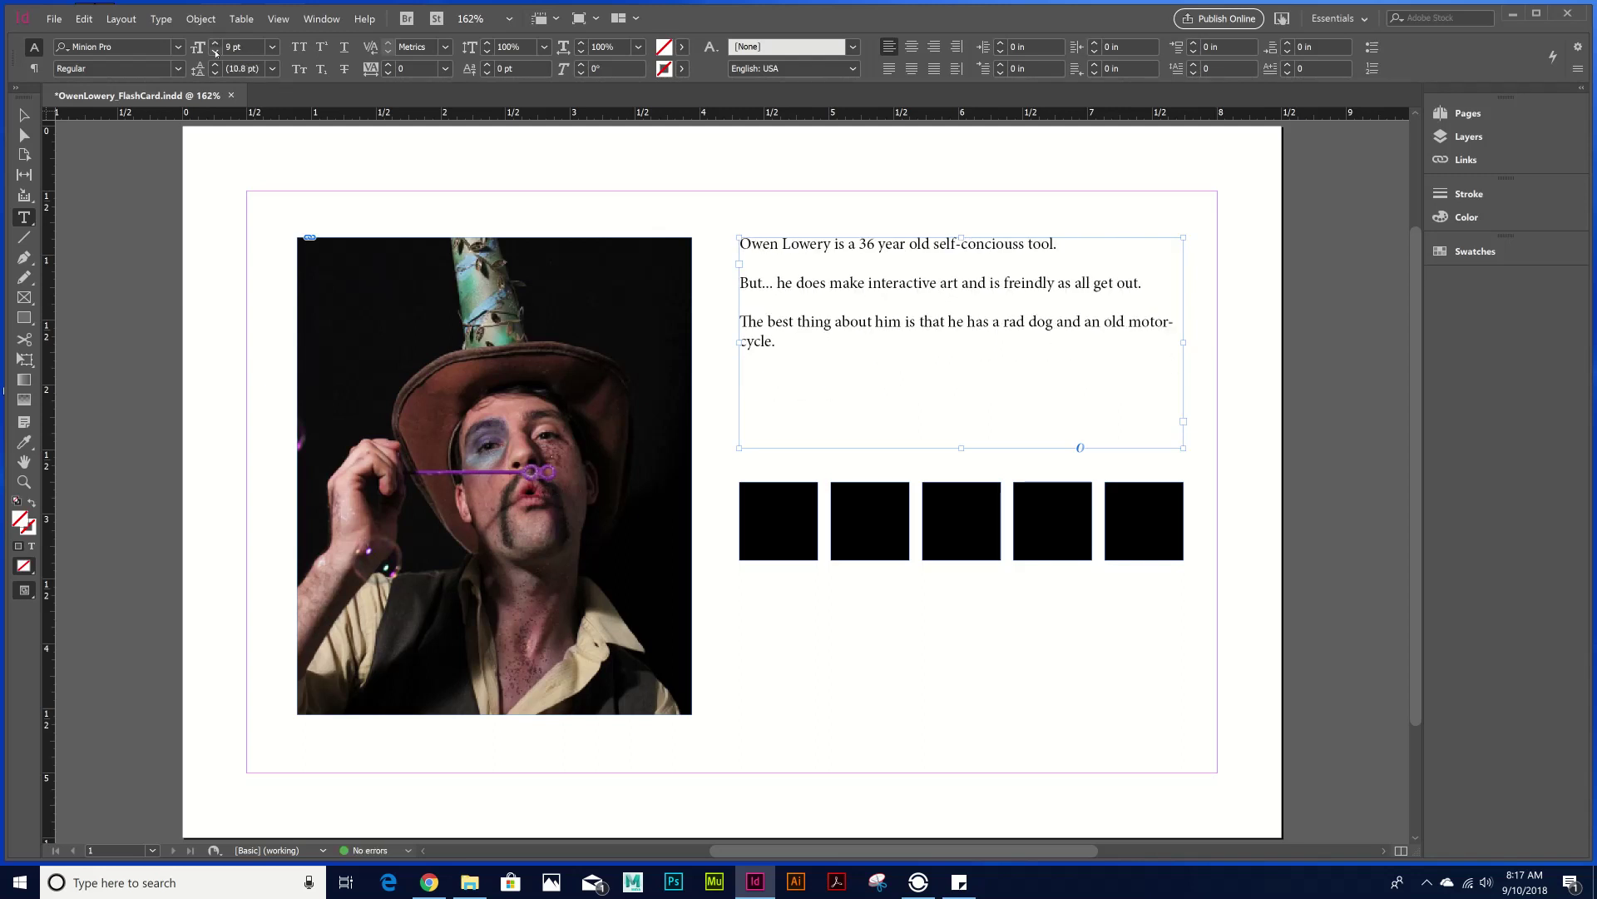
left_click(215, 52)
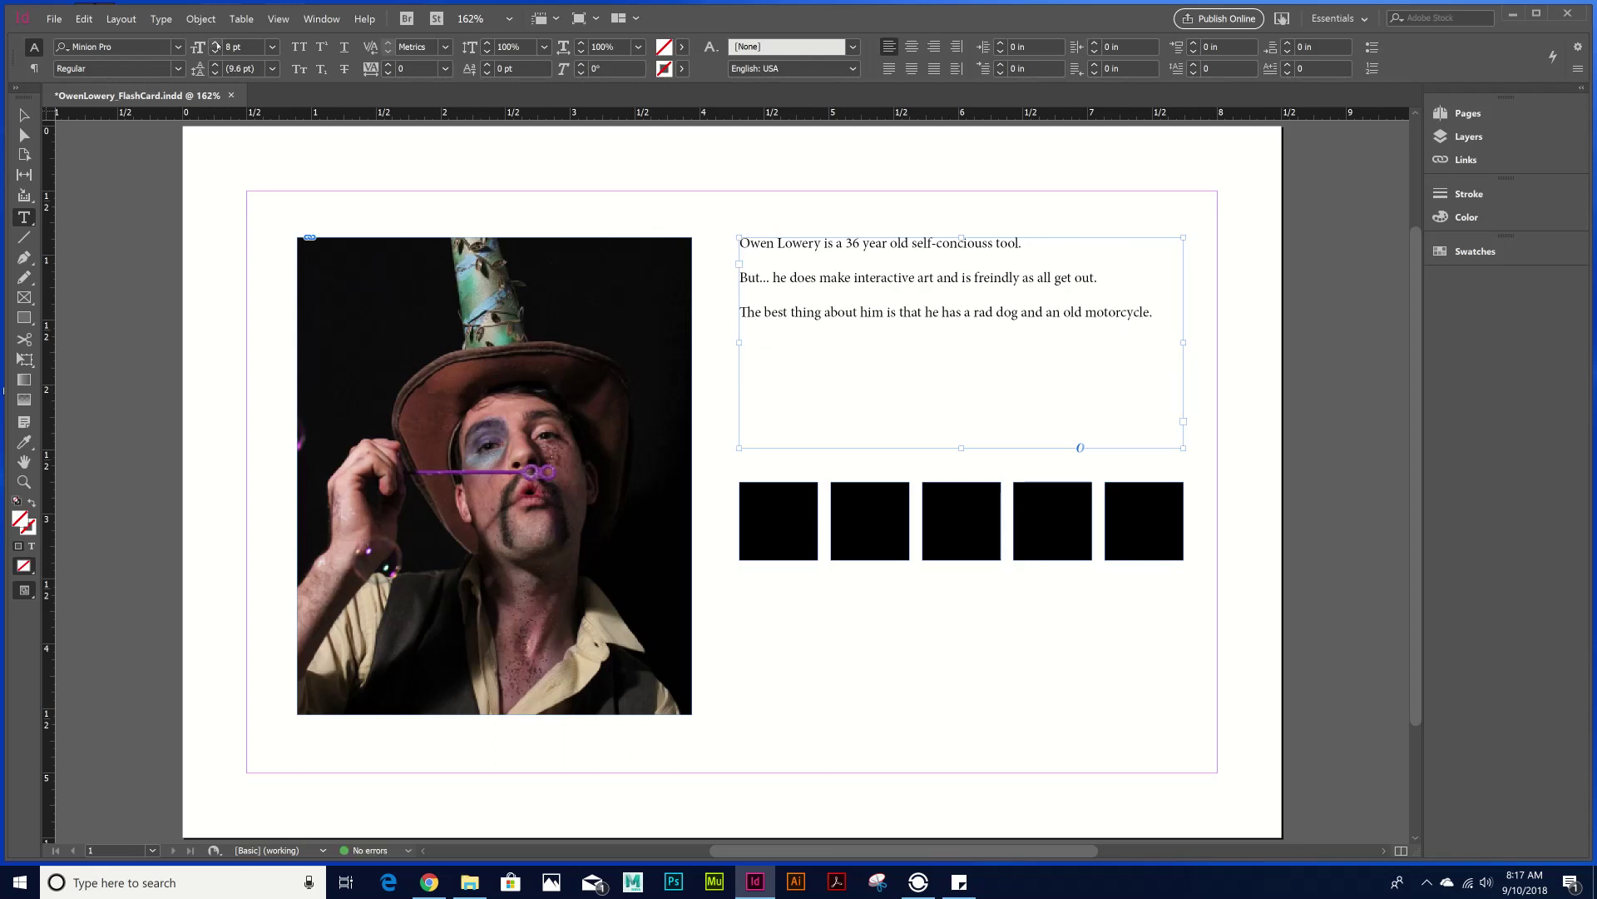
left_click(215, 44)
left_click(214, 44)
left_click(214, 44)
left_click(215, 45)
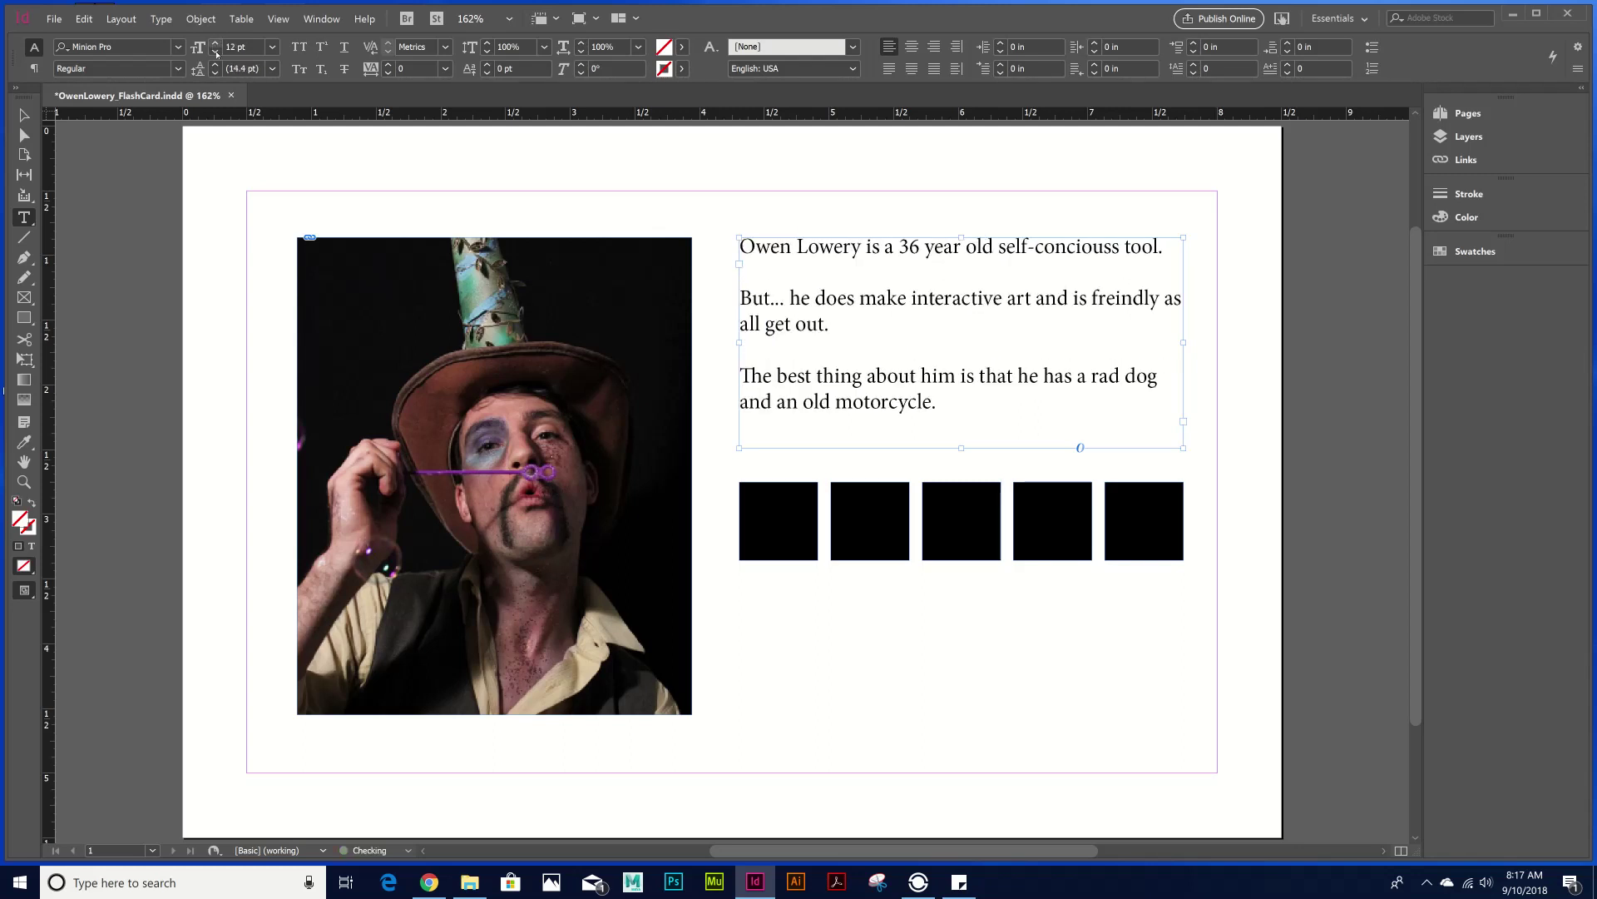
left_click(215, 52)
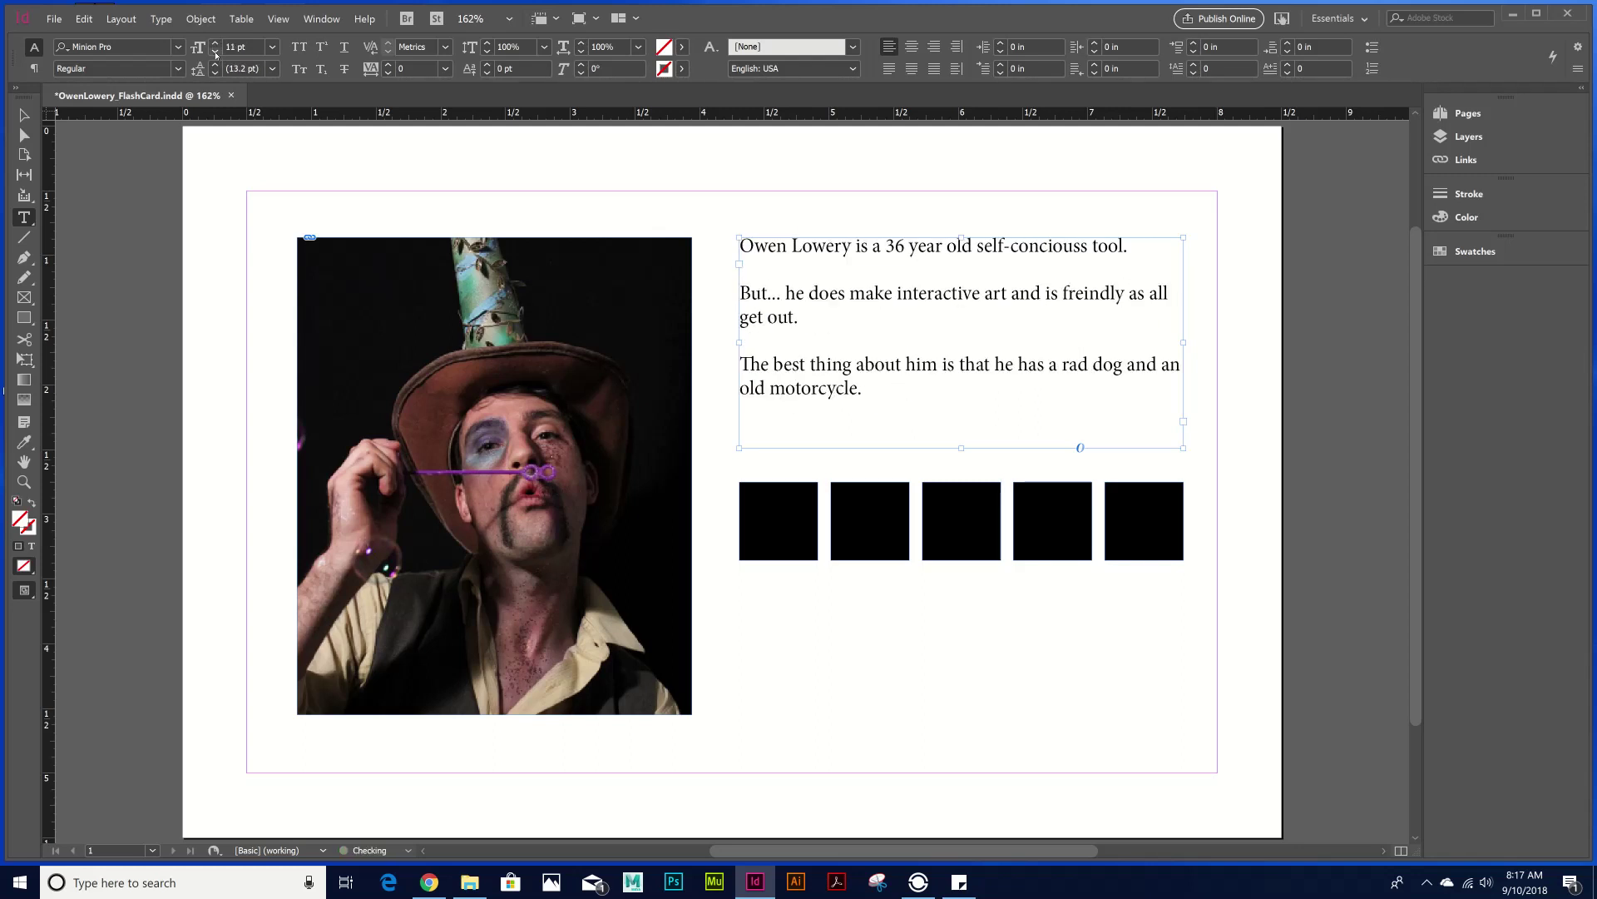
left_click(122, 43)
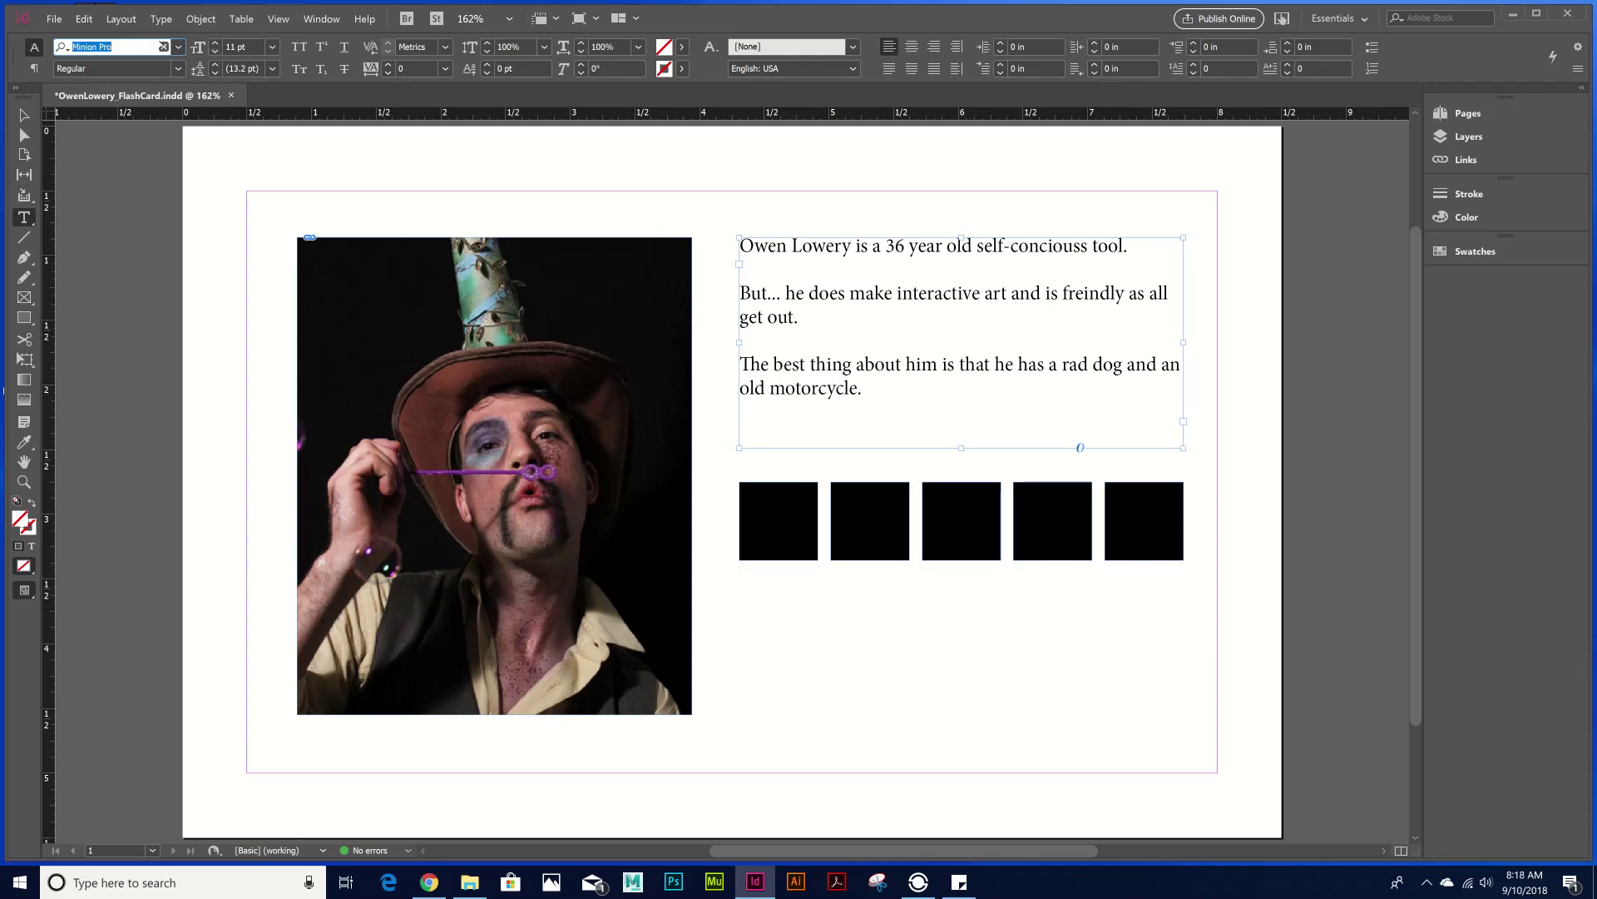
left_click(178, 47)
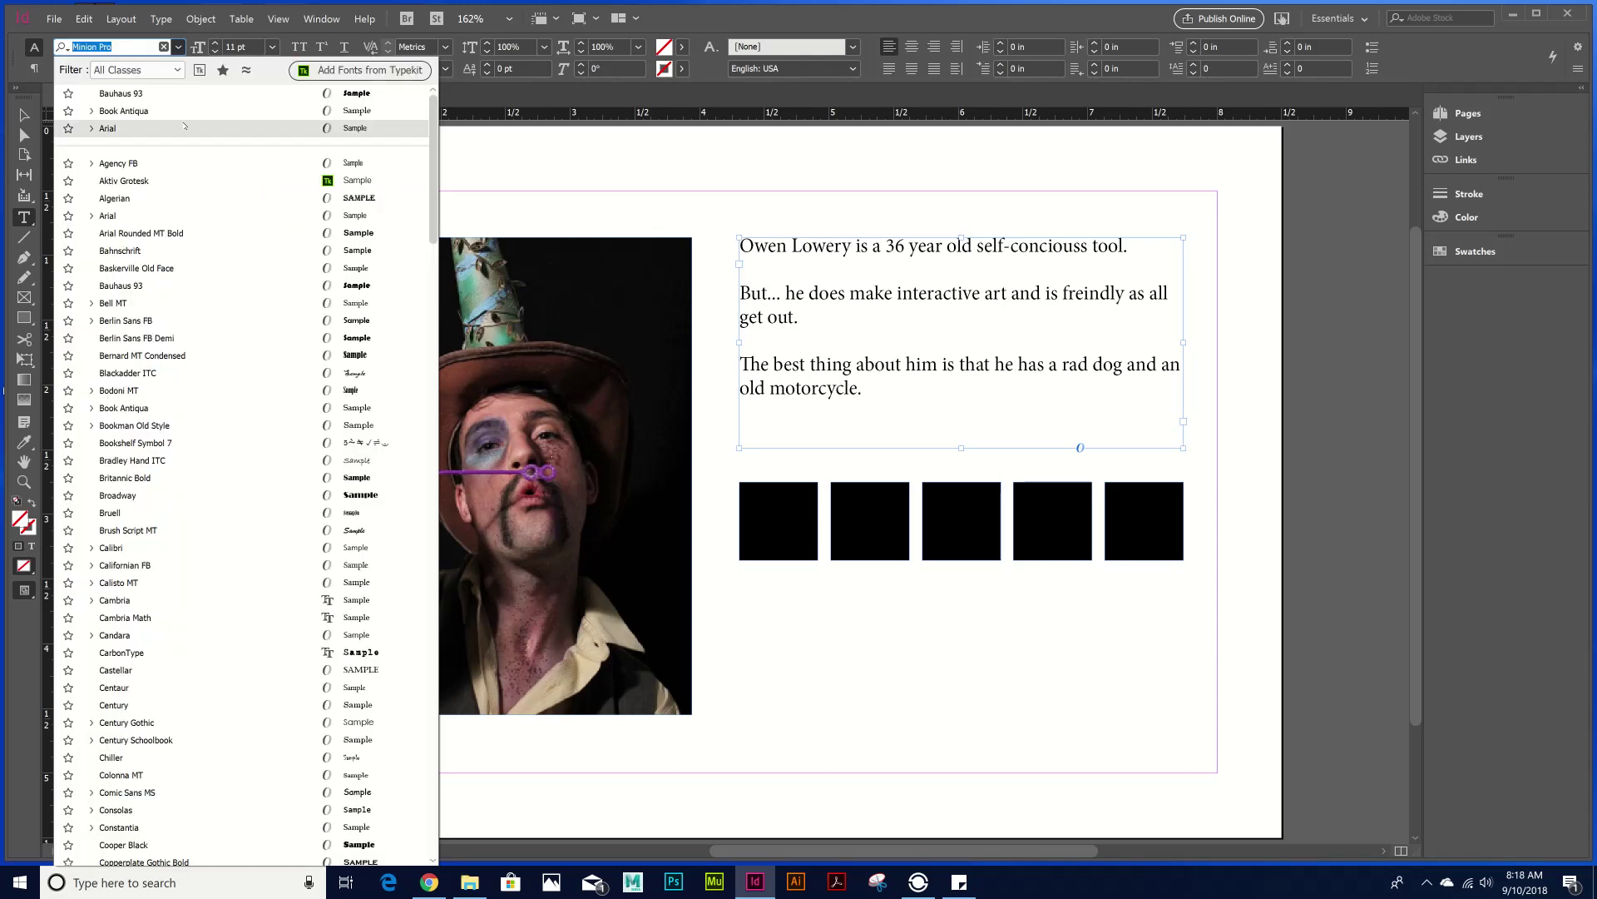
left_click(105, 129)
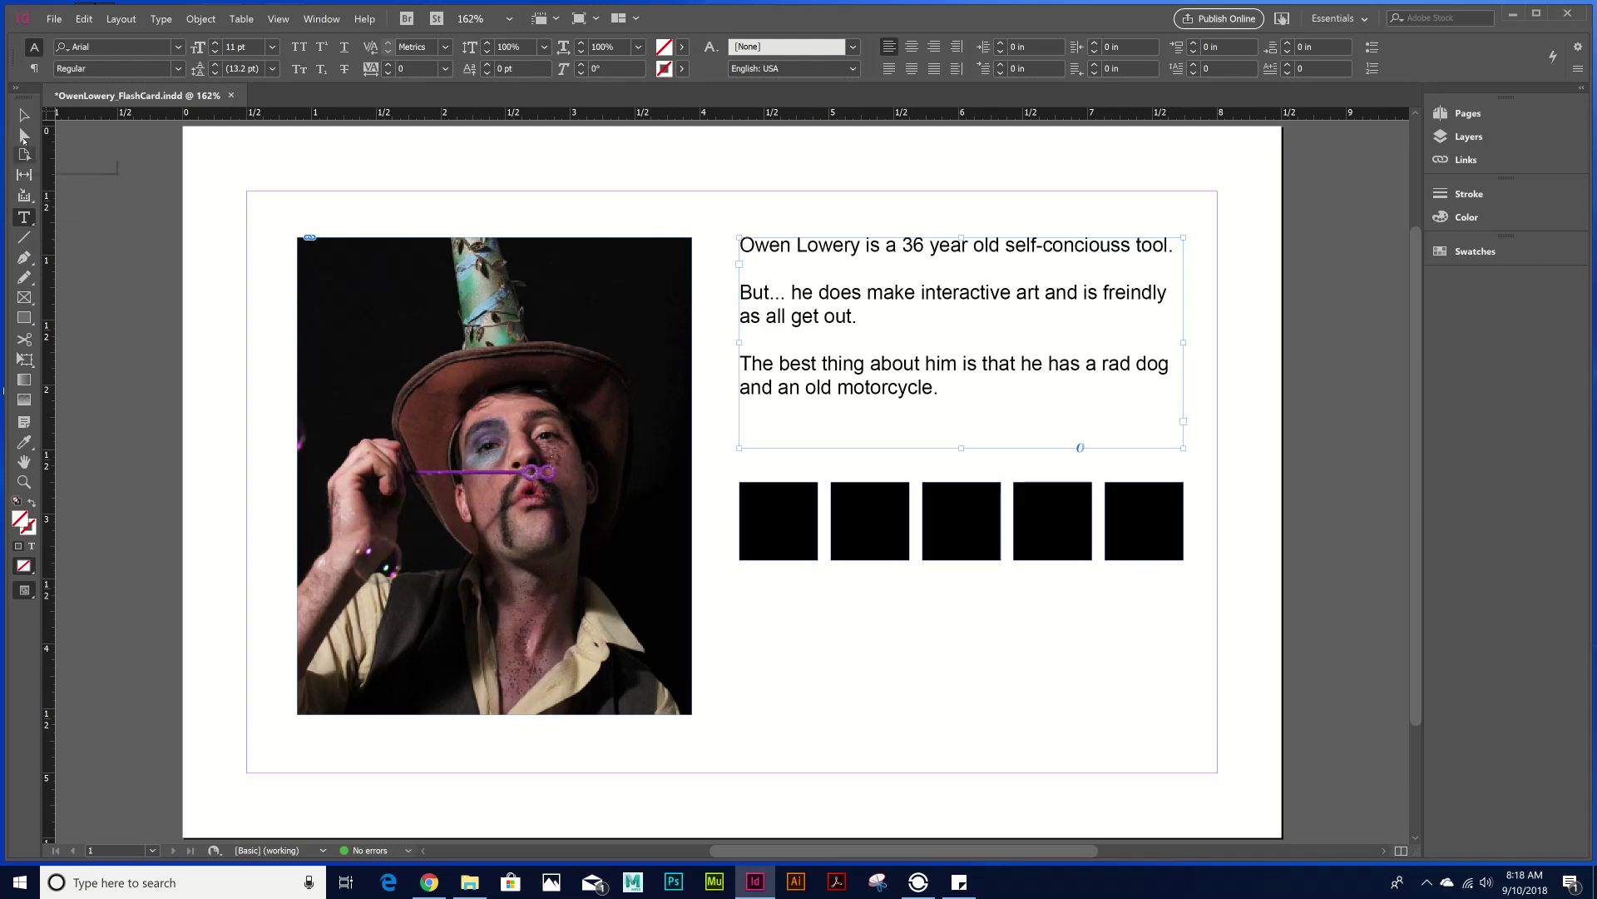
left_click(27, 218)
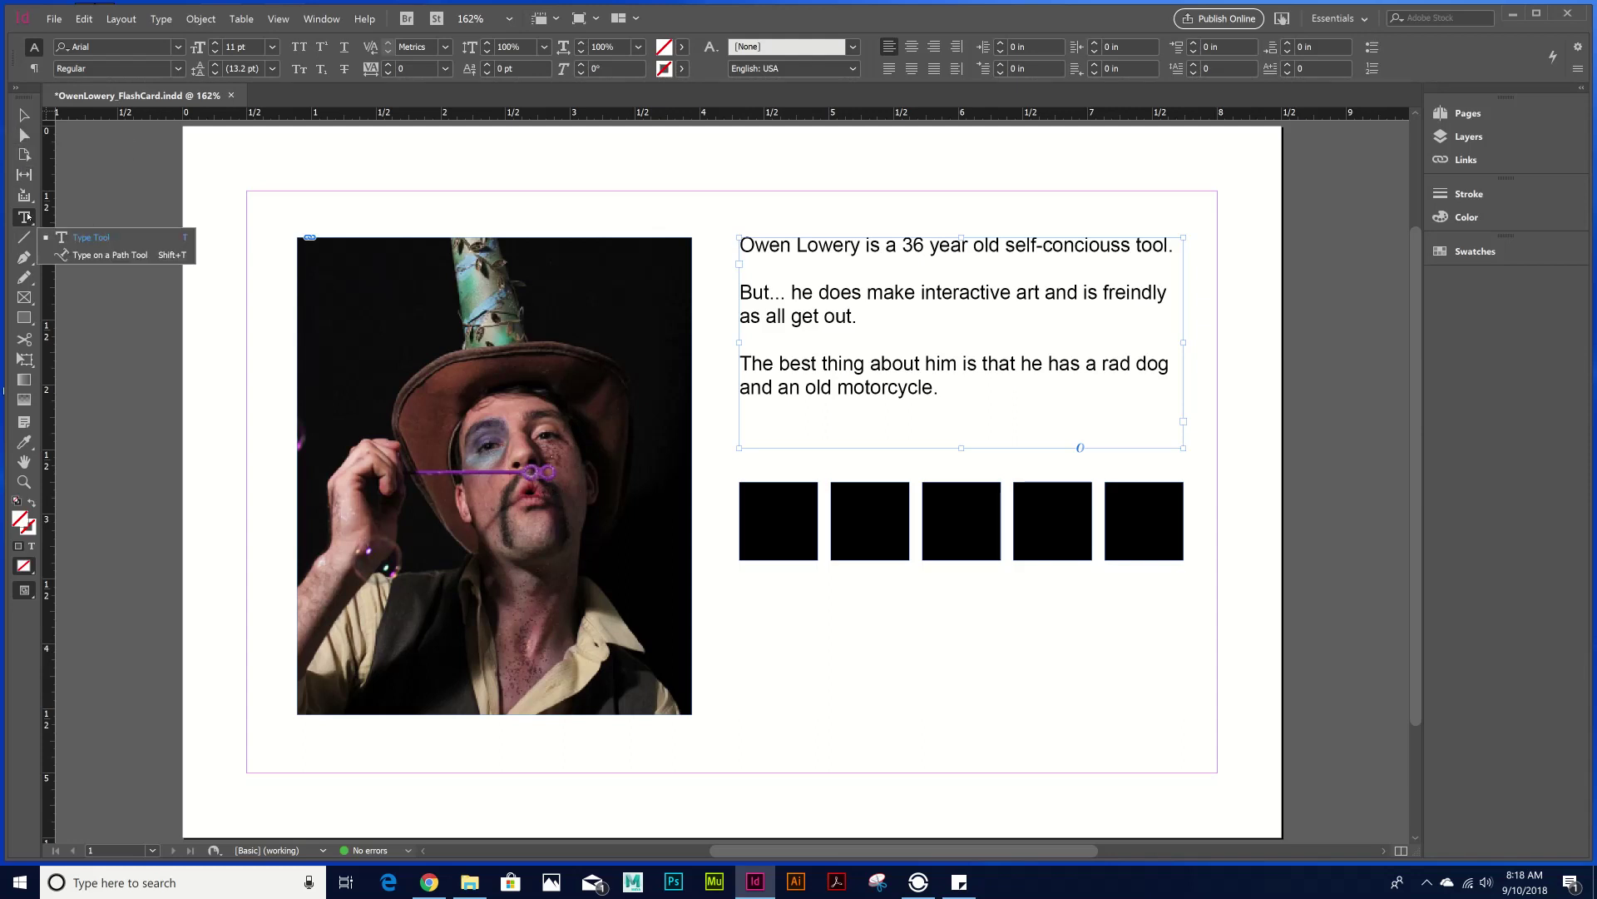
left_click(16, 117)
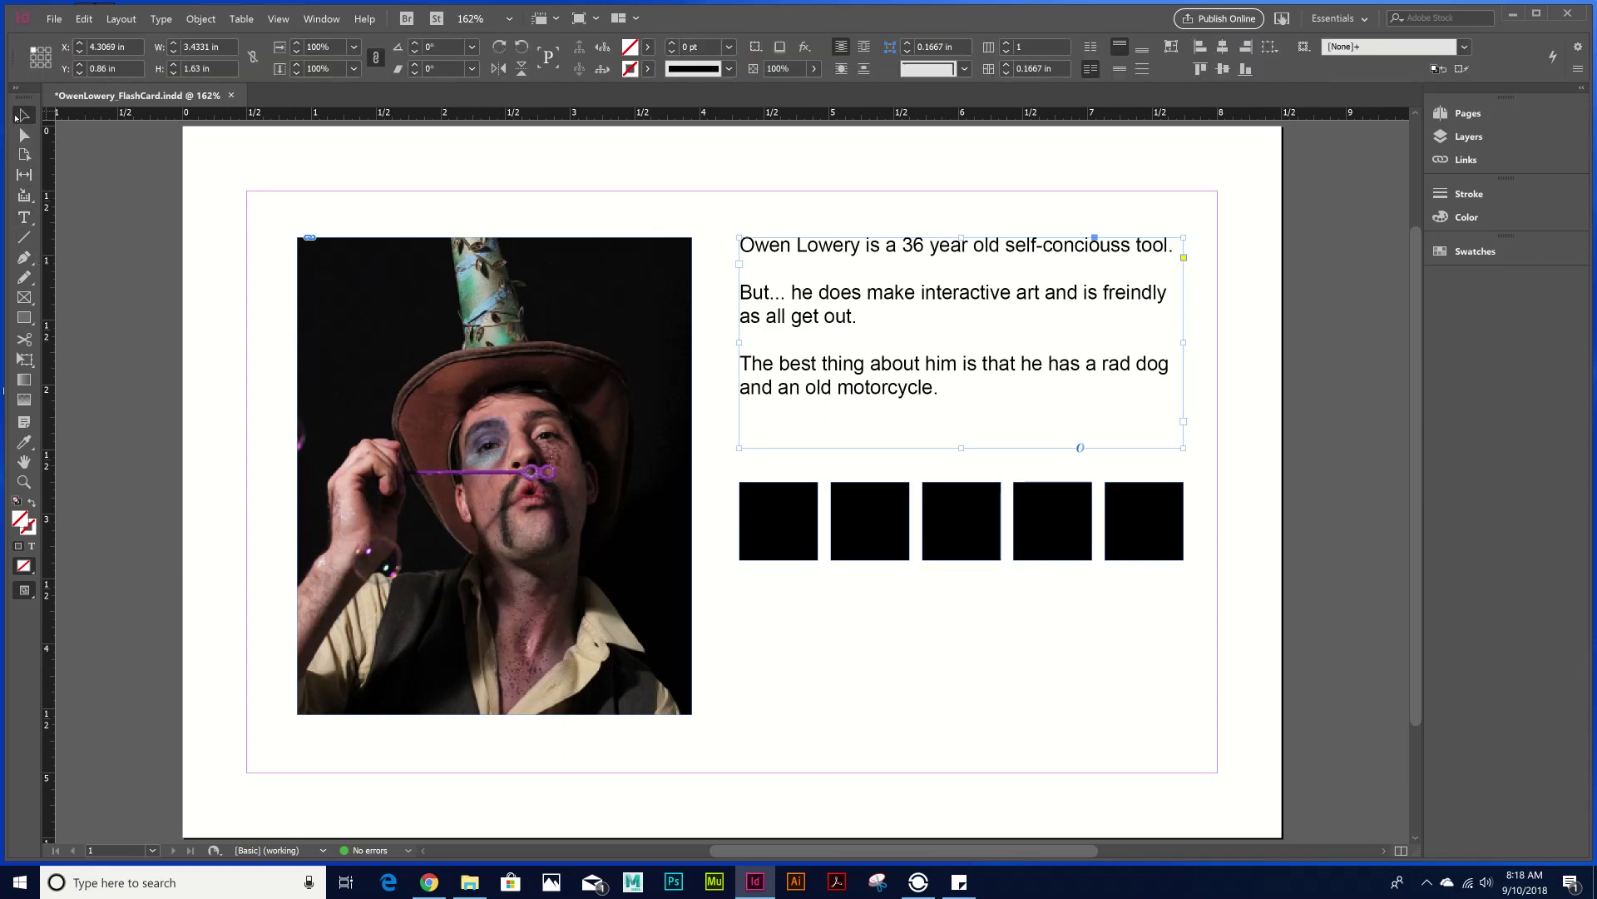
left_click(208, 152)
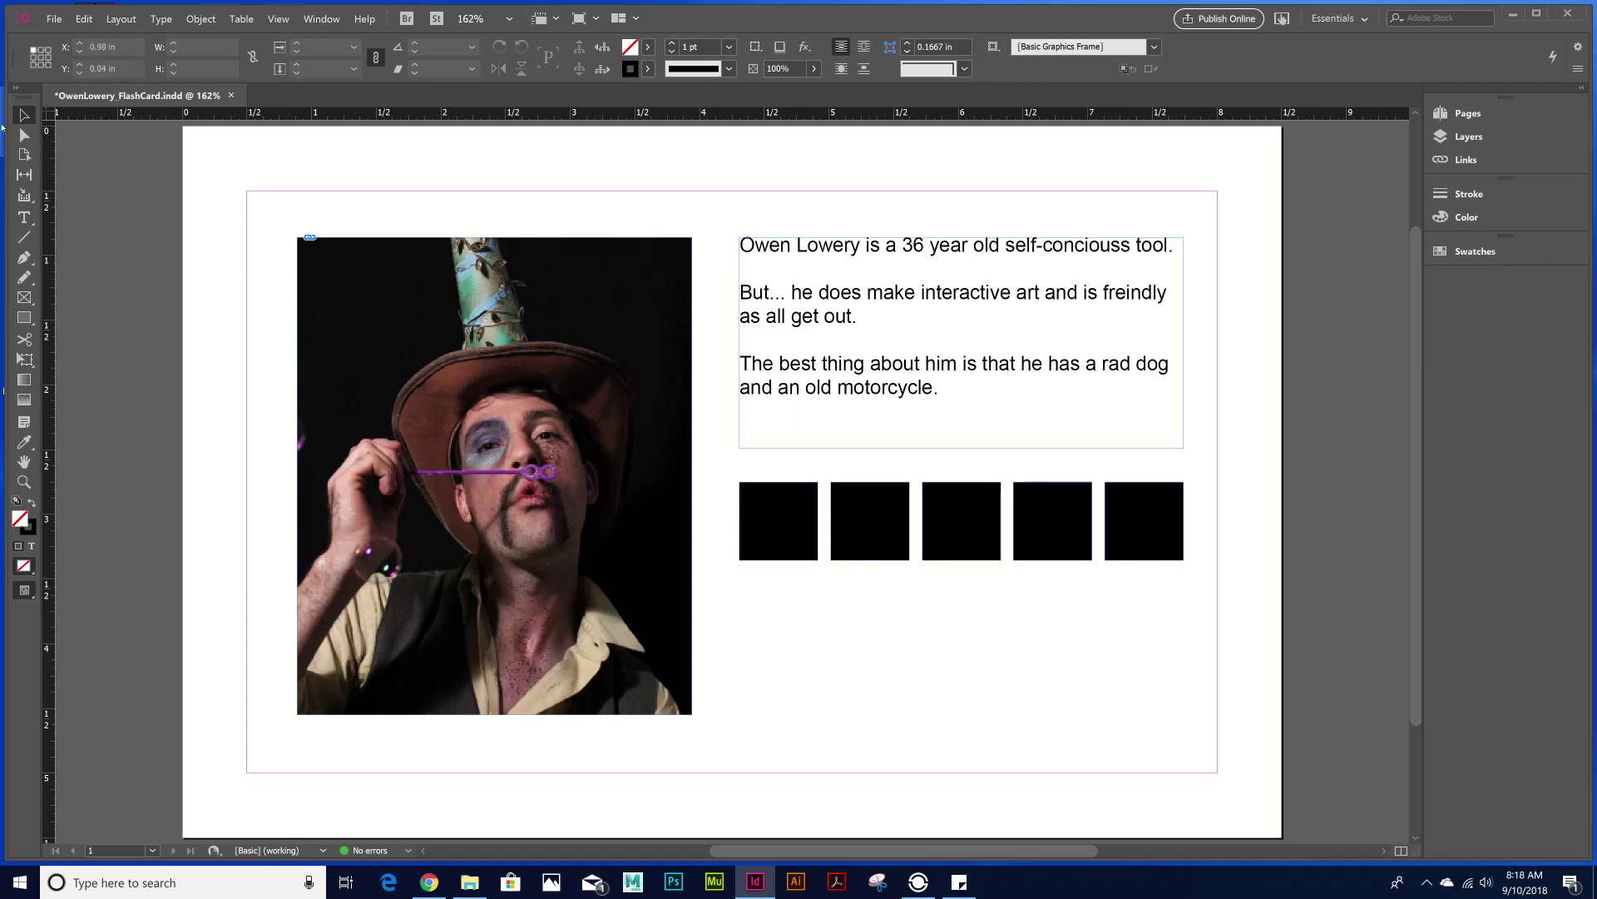
double_click(884, 305)
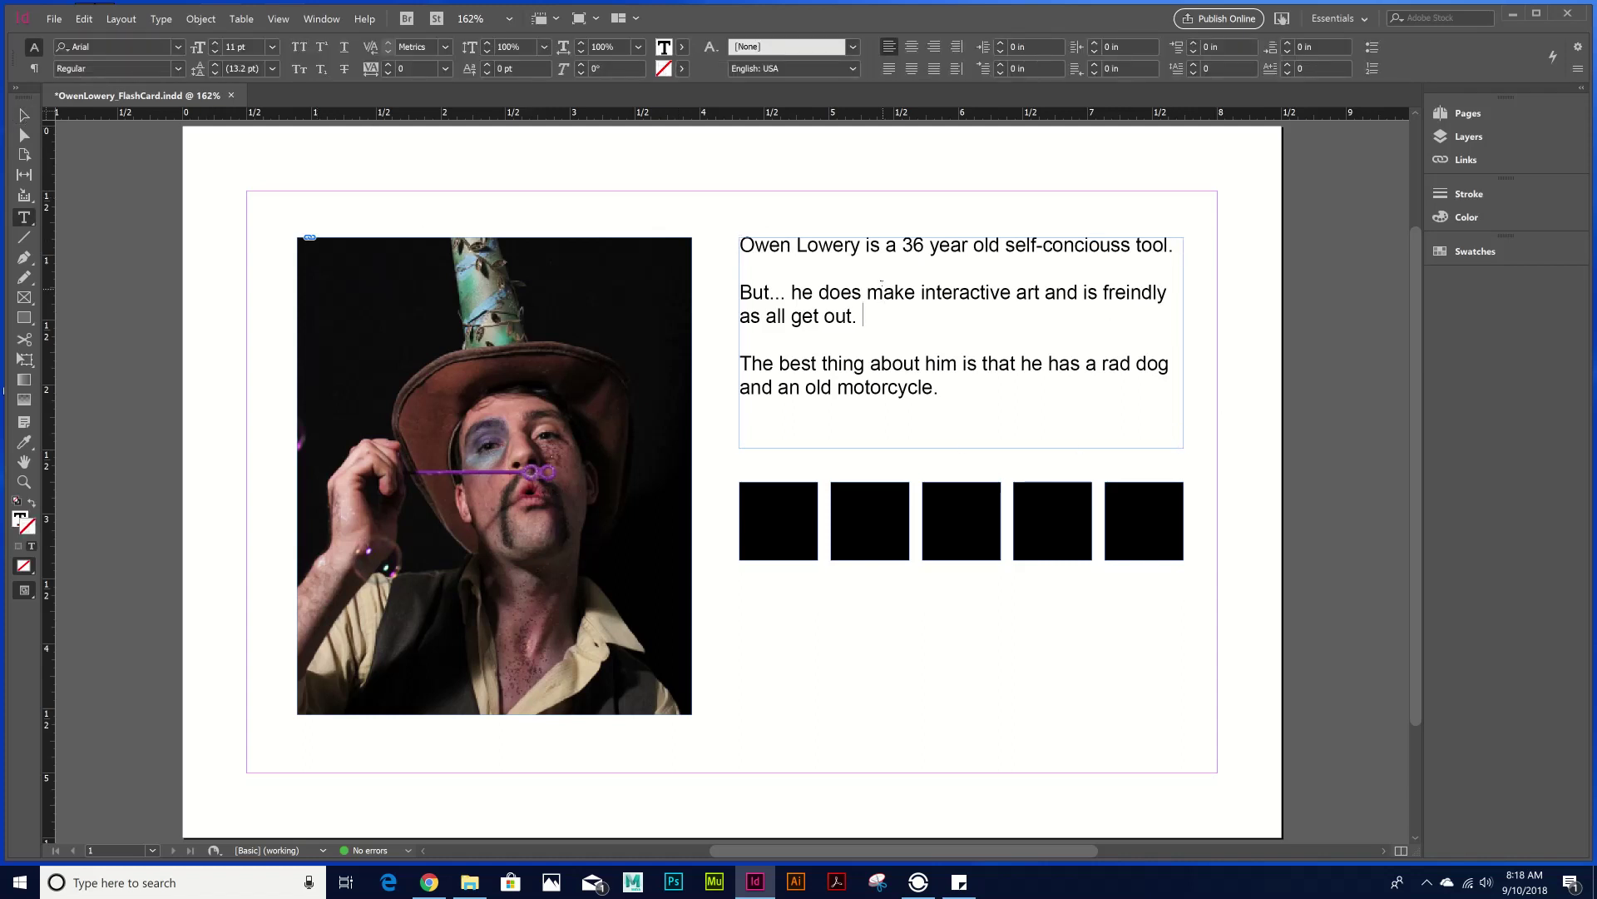
type("v")
double_click(868, 316)
key("BackSpace")
left_click(25, 115)
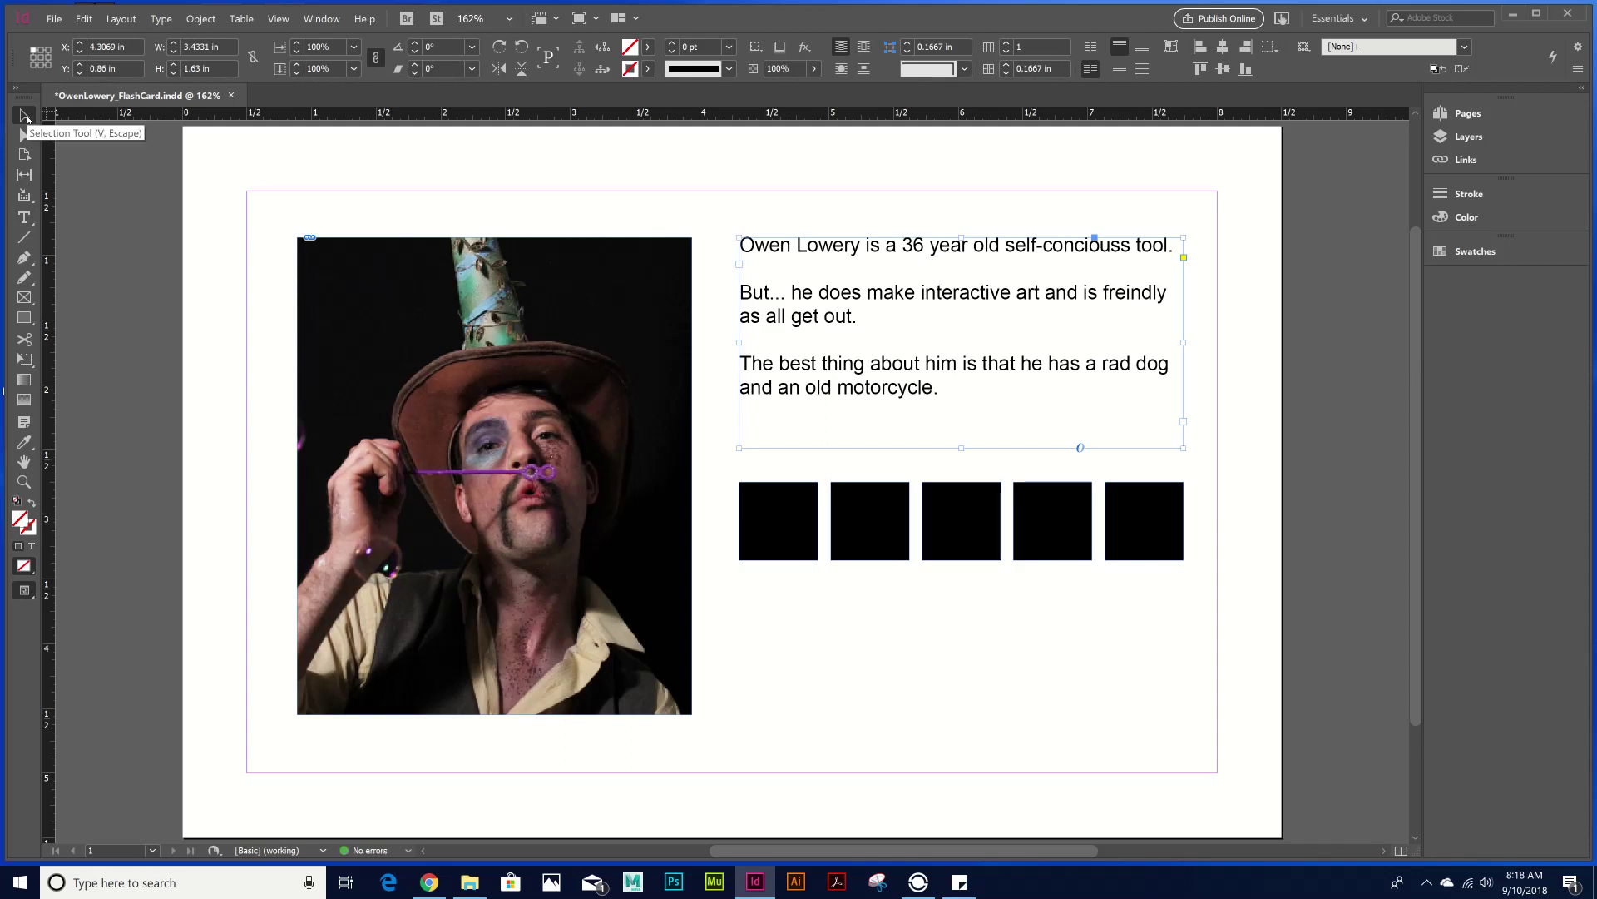
left_click(24, 218)
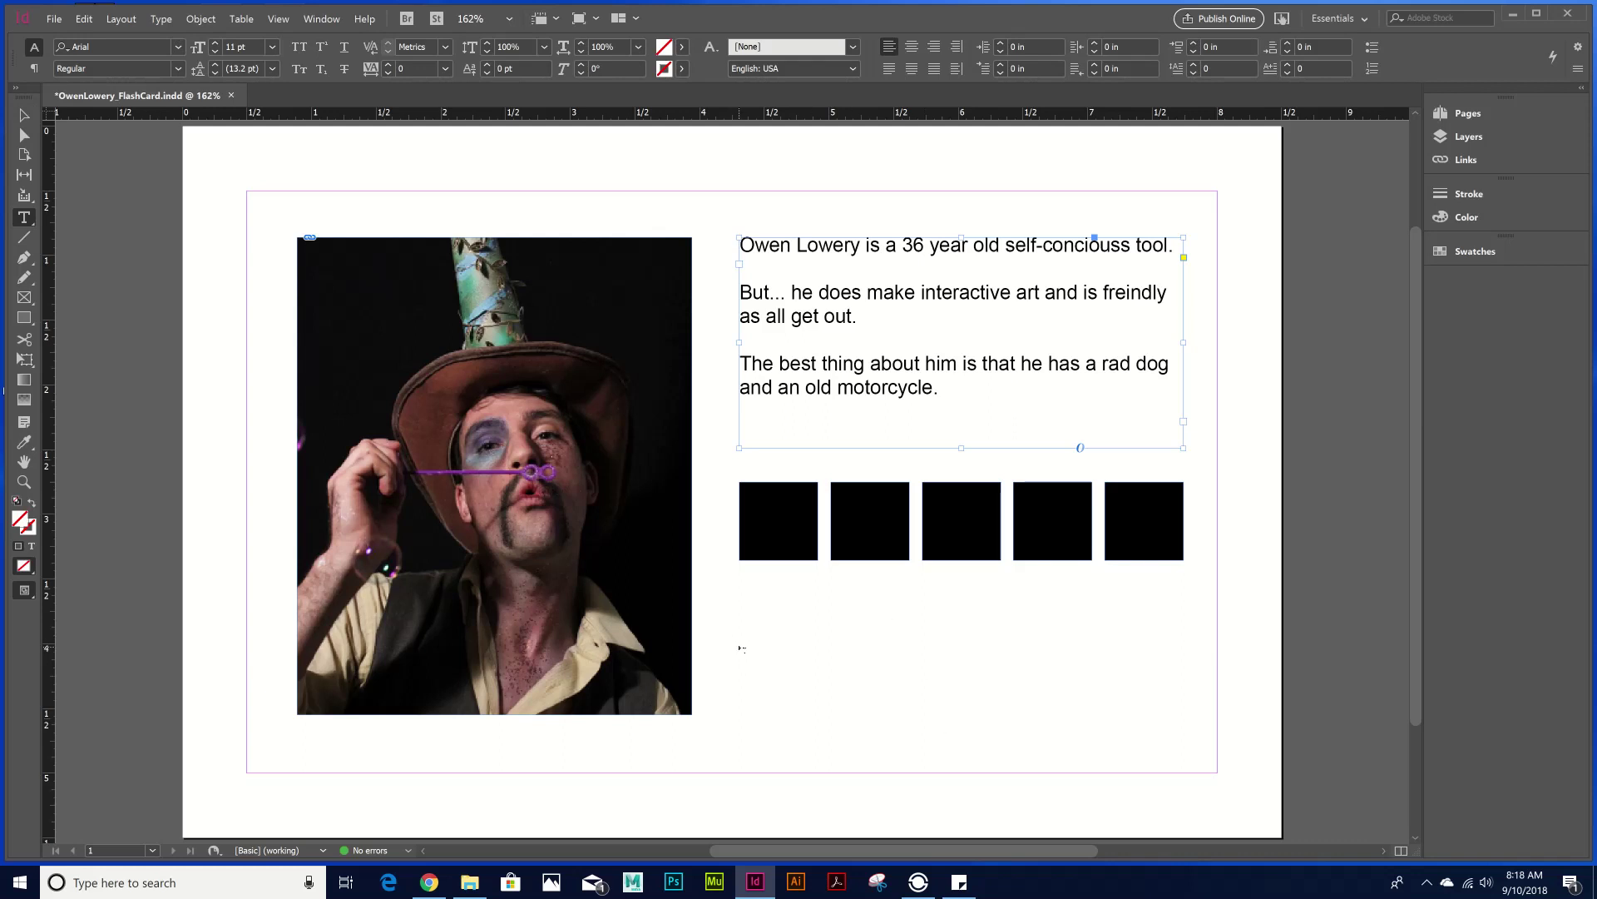
- Draw a text frame below the squares, type the name 'Owen Lowery' and set it in Bauhaus 93
left_click_drag(741, 648, 1177, 713)
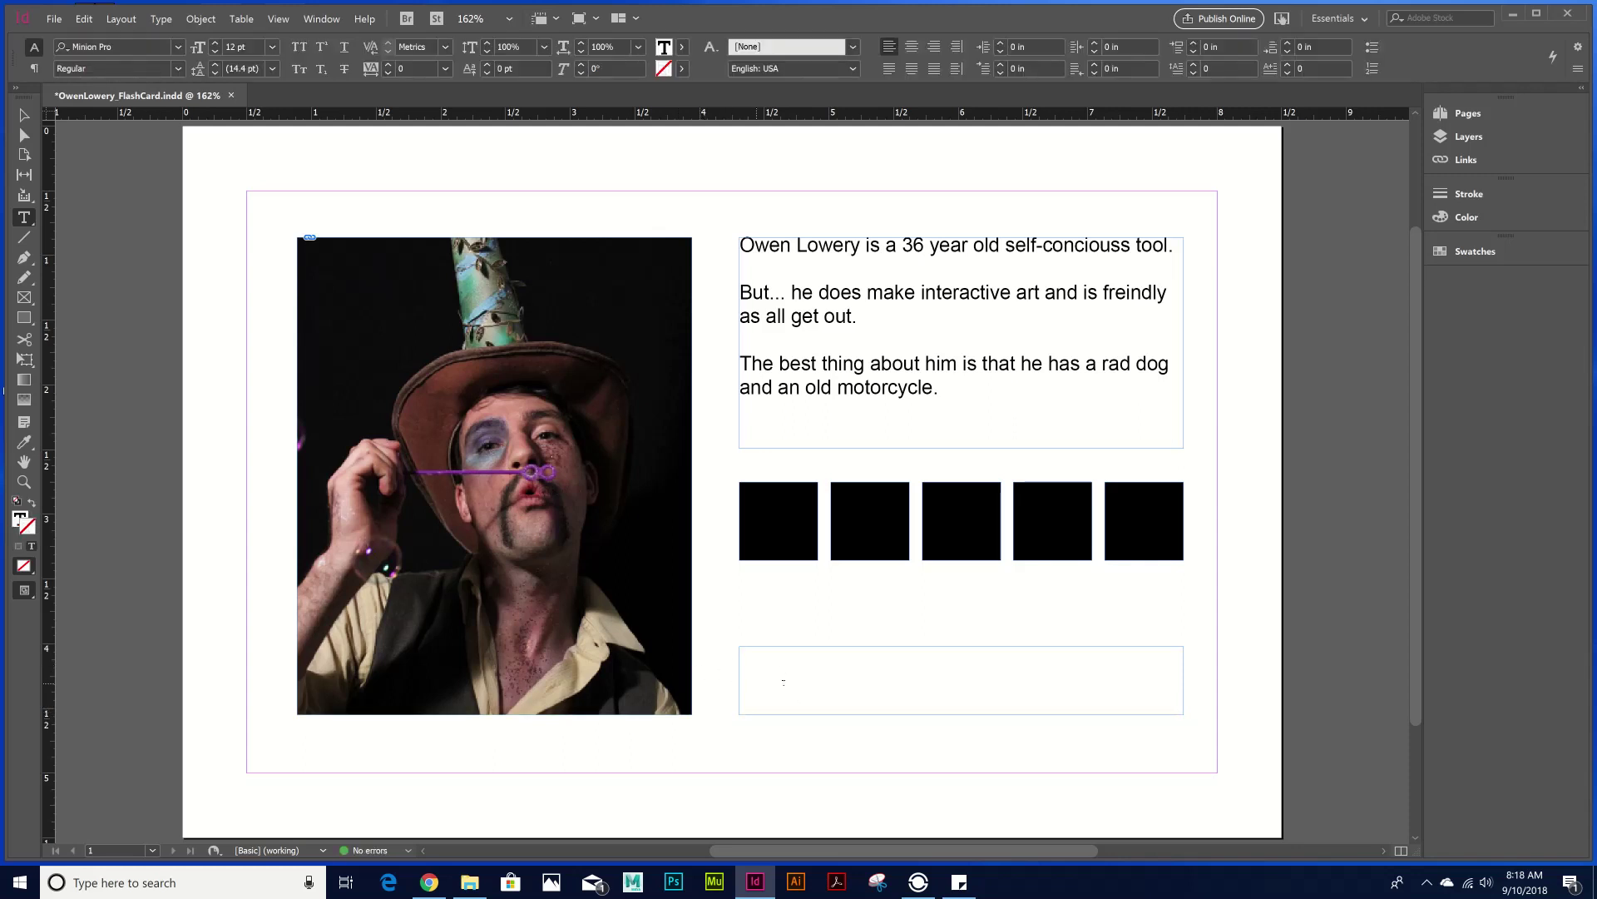
type("Owen Lowery")
left_click_drag(928, 655, 702, 637)
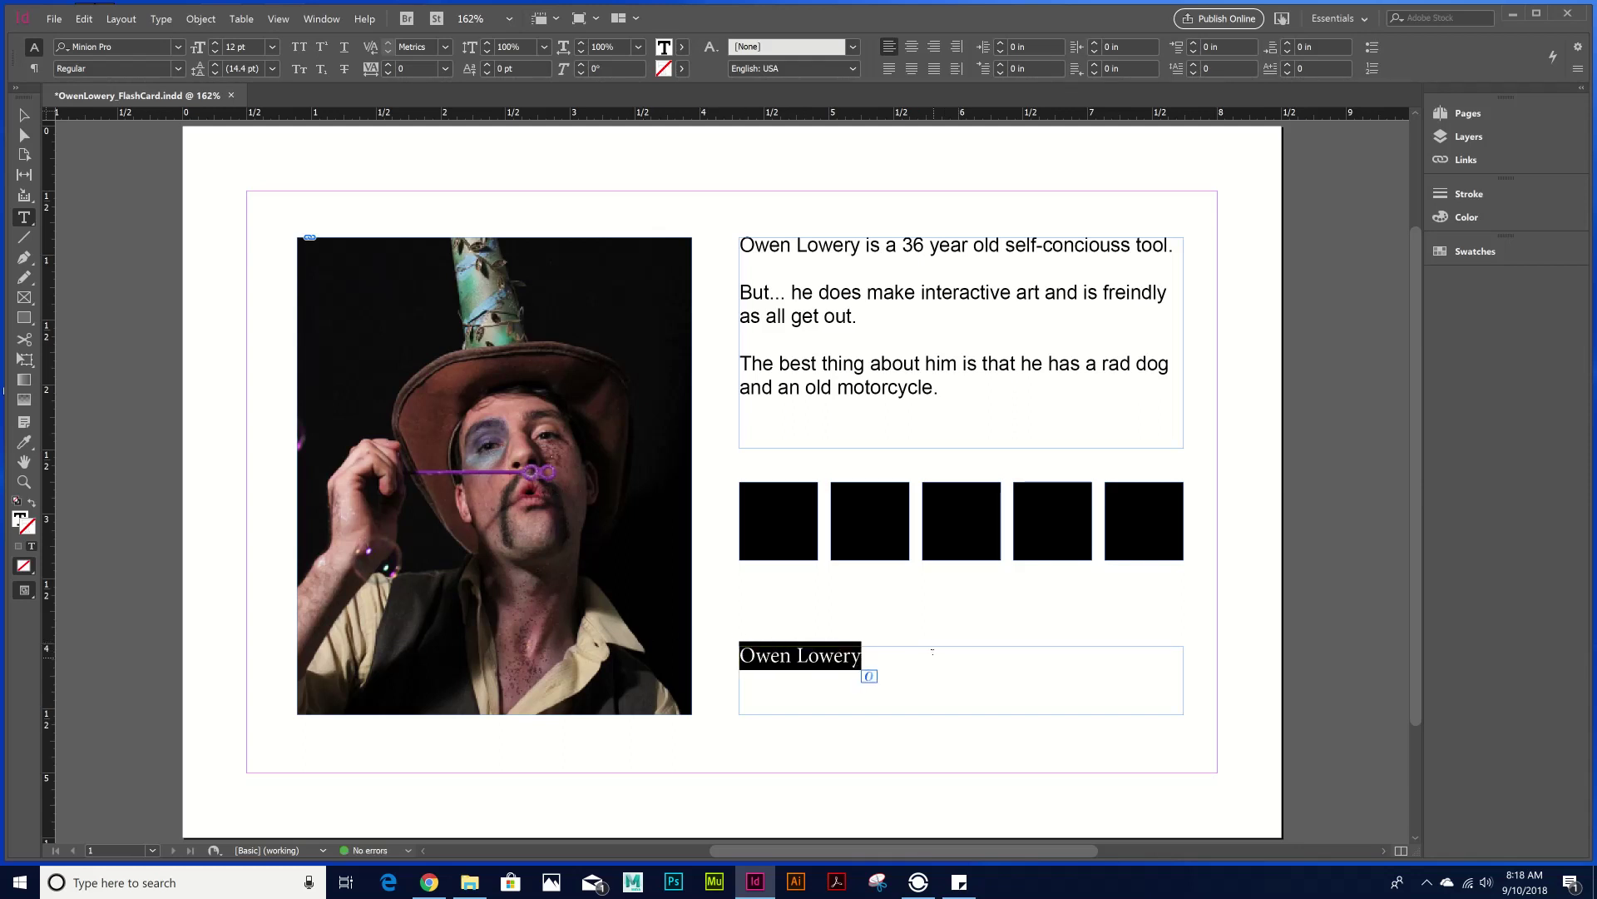
left_click_drag(866, 655, 739, 656)
left_click(795, 656)
triple_click(795, 656)
triple_click(780, 655)
left_click(178, 47)
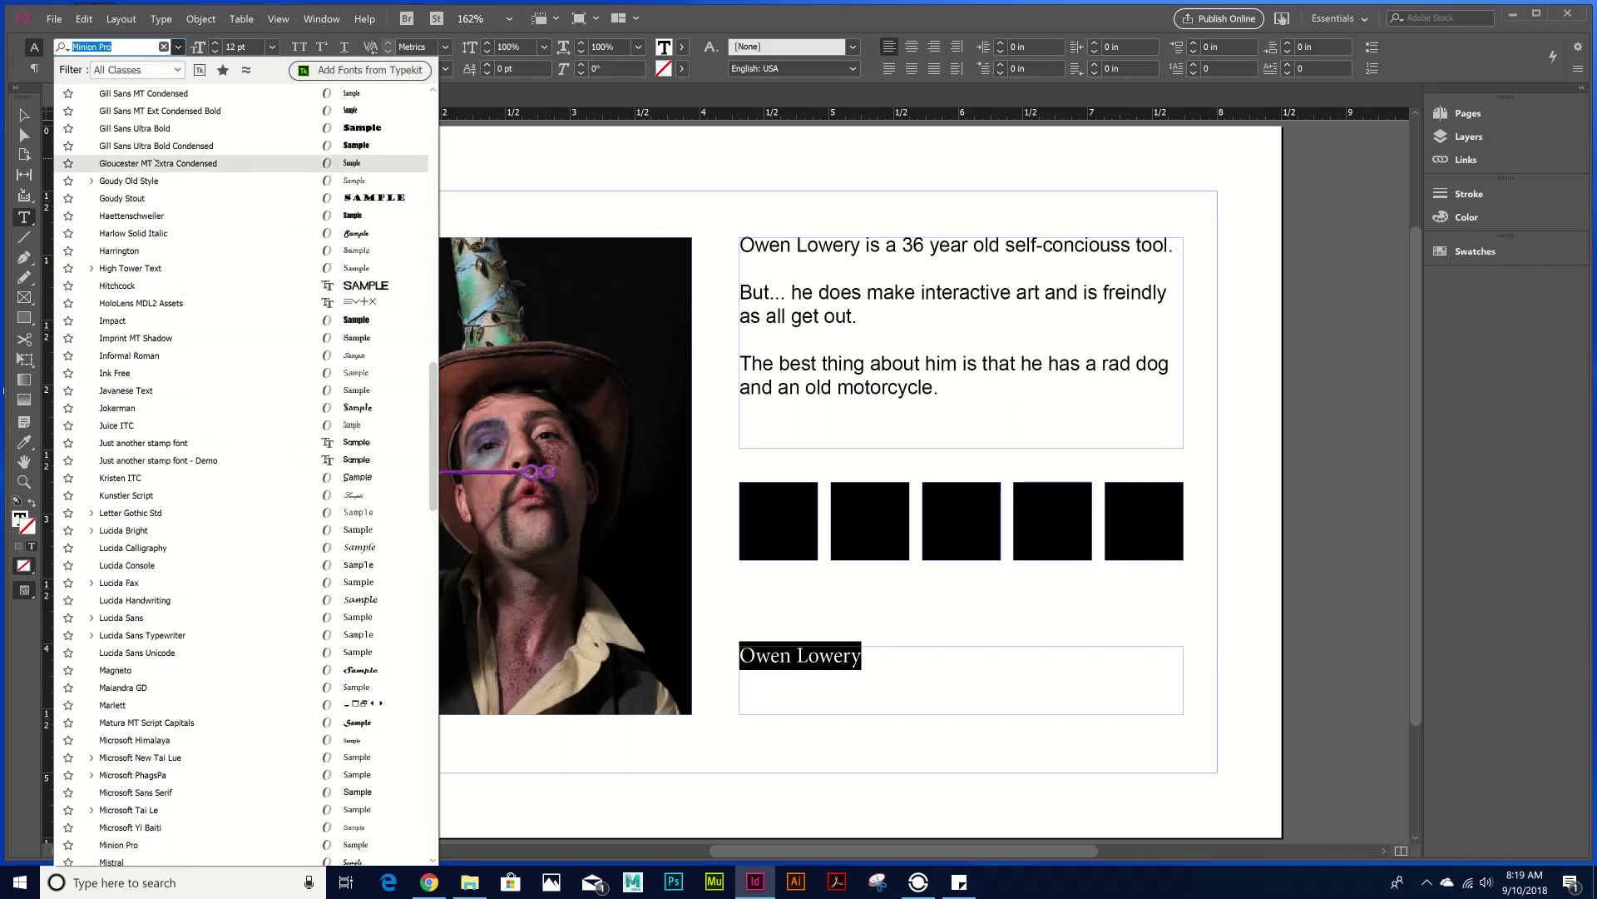
scroll(161, 174, "down", 3)
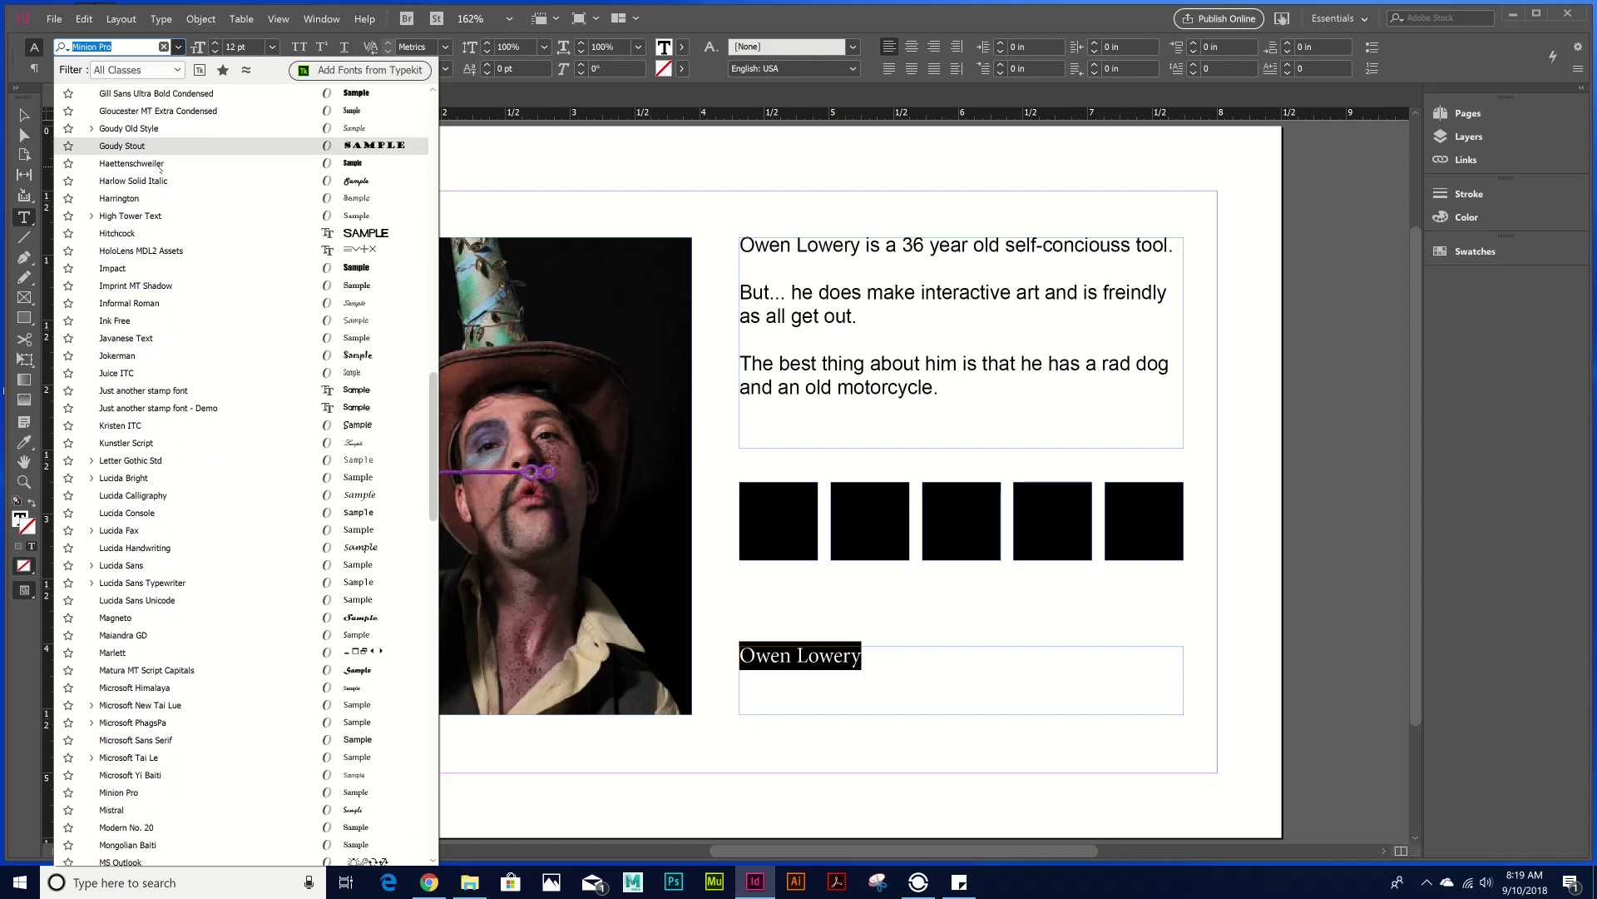
scroll(161, 166, "up", 8)
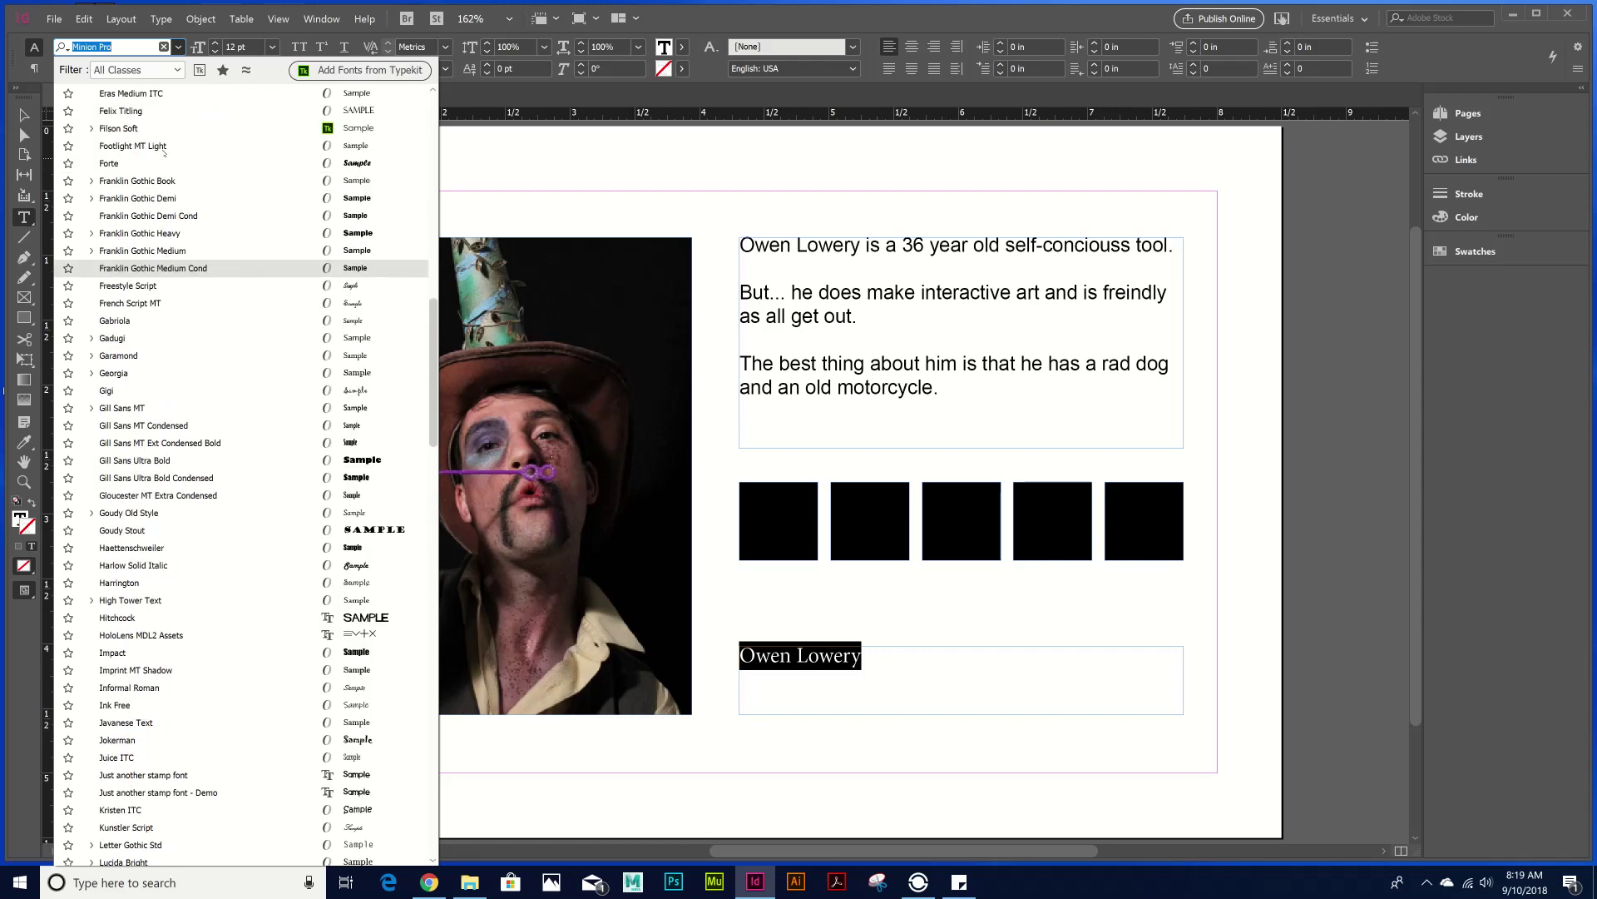
scroll(166, 150, "up", 14)
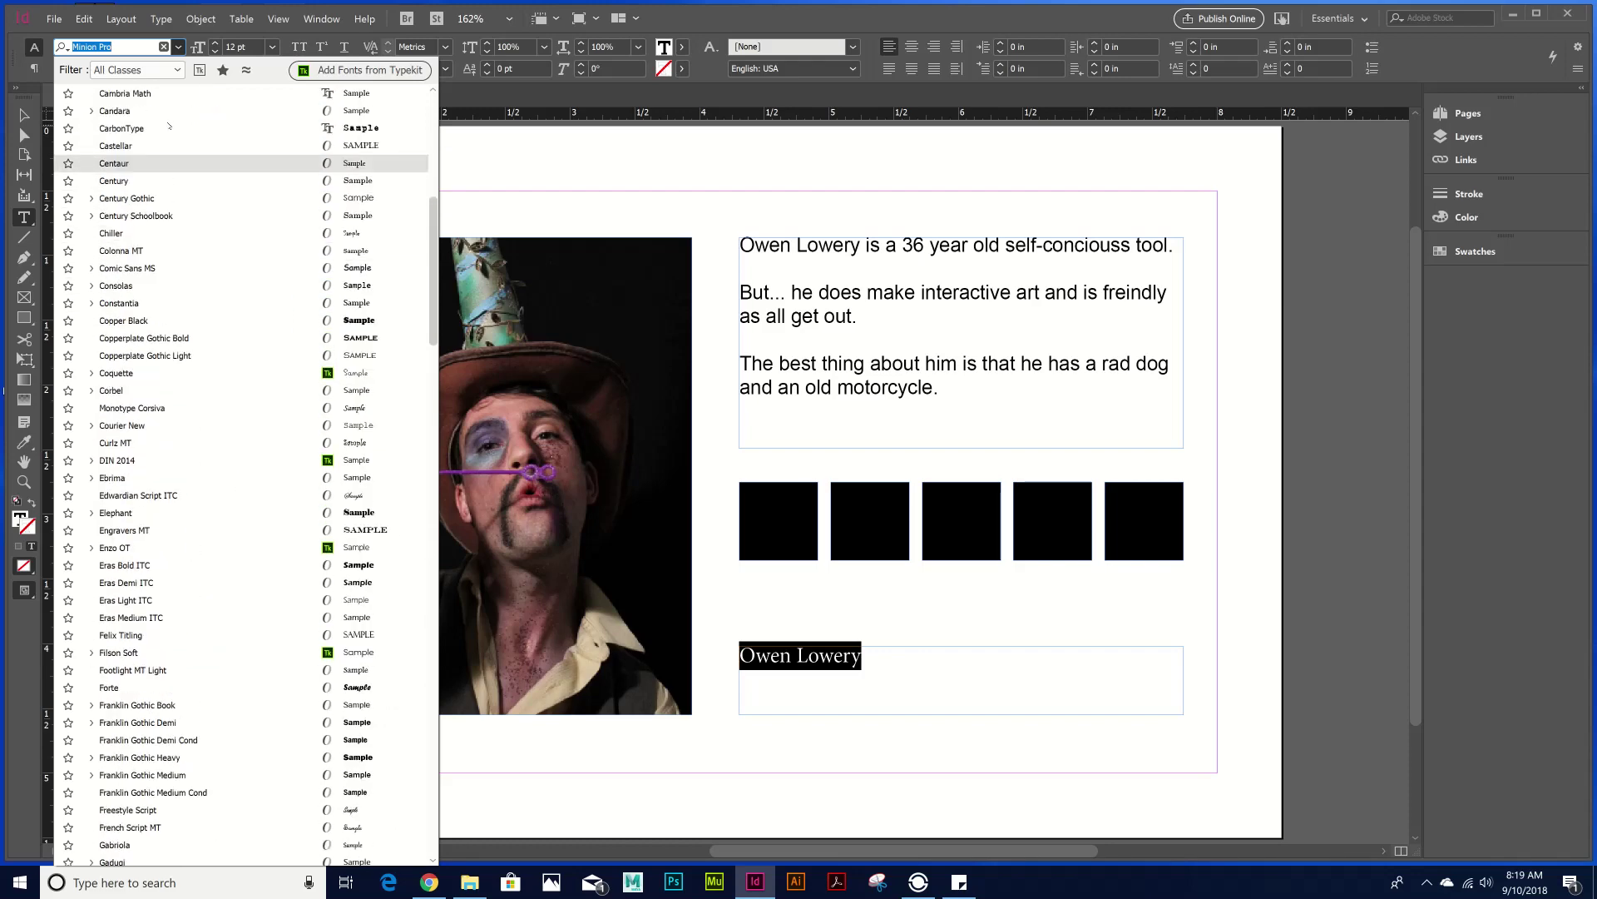
scroll(169, 114, "up", 5)
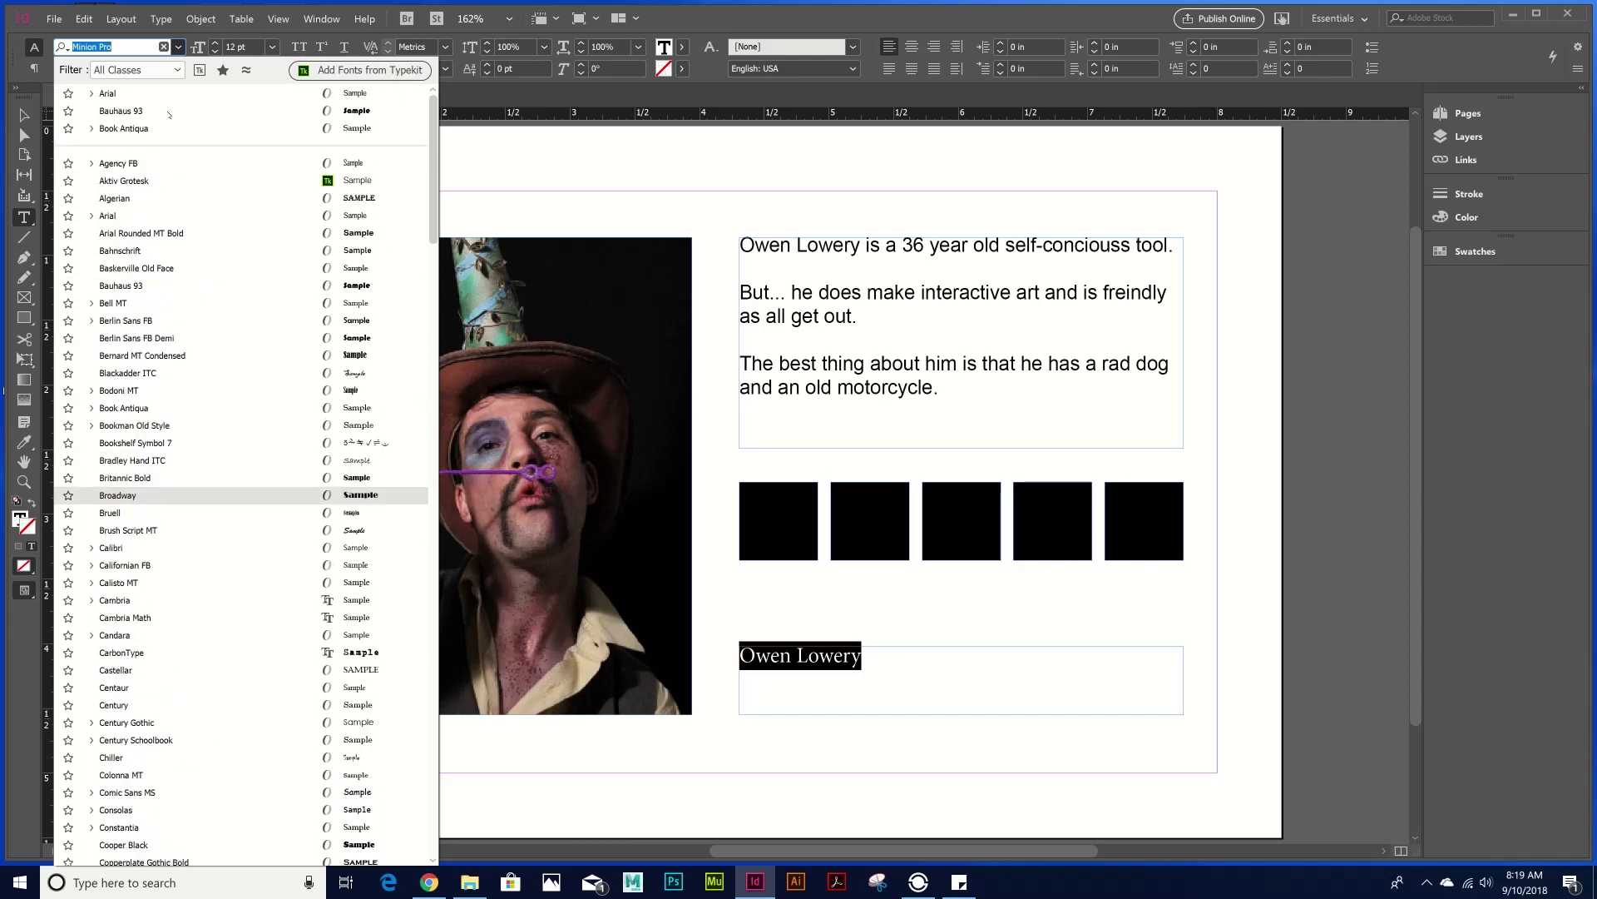
left_click(166, 111)
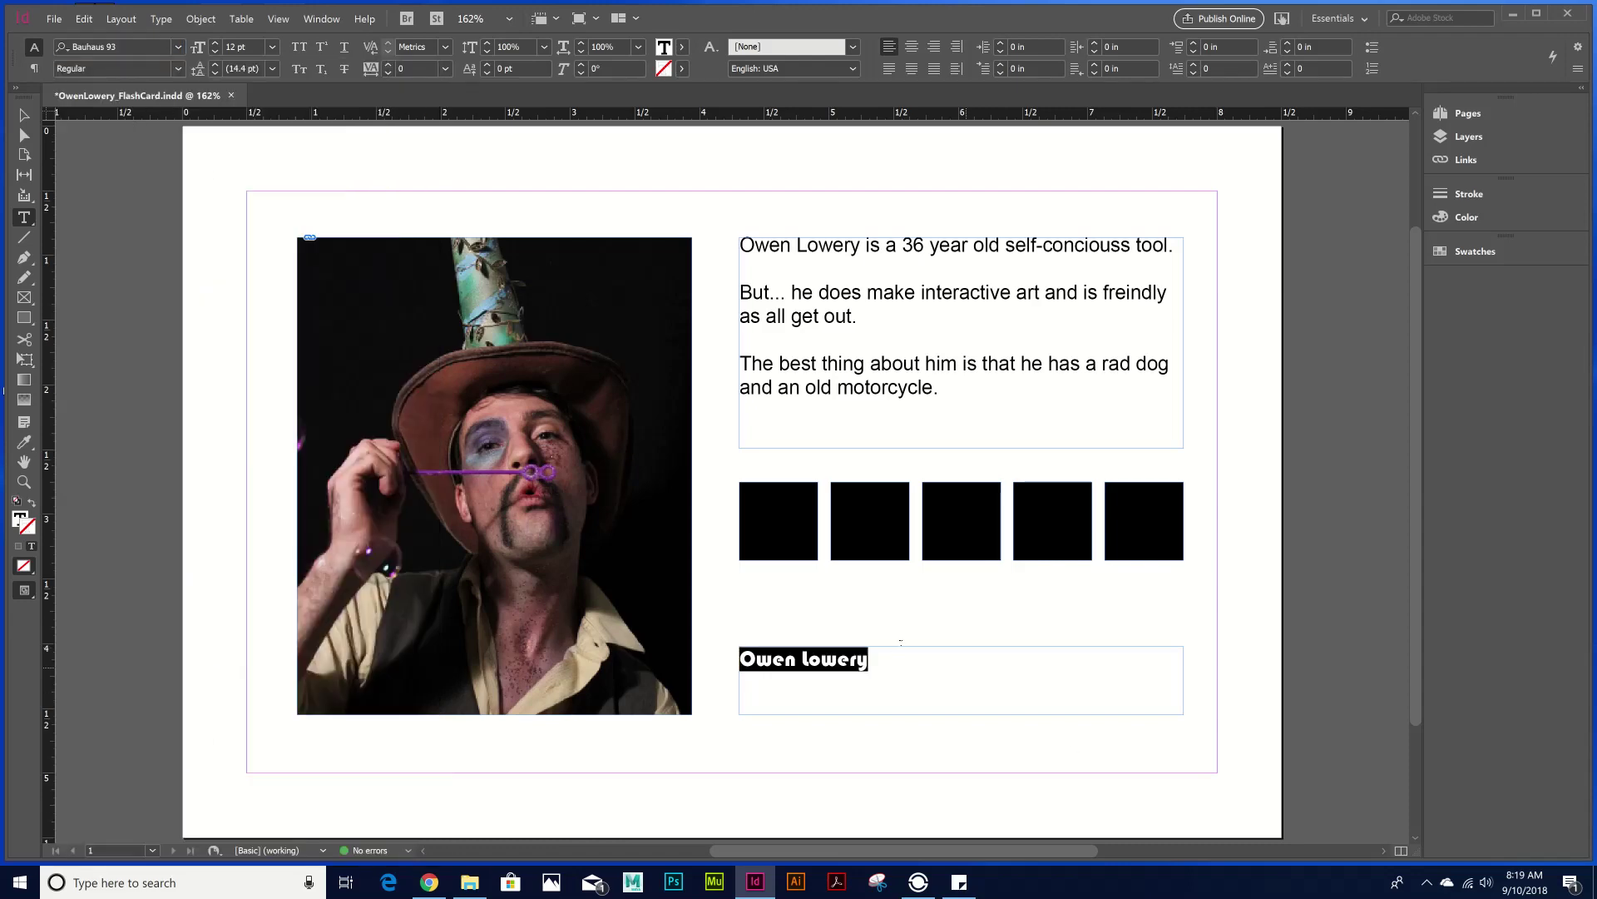
- Enlarge the name to about 33 pt, extend its frame upward, and save the document
left_click(868, 659)
left_click_drag(868, 659, 717, 650)
left_click(215, 44)
left_click(215, 43)
left_click(215, 44)
left_click(215, 43)
left_click(214, 43)
left_click_drag(215, 43, 215, 44)
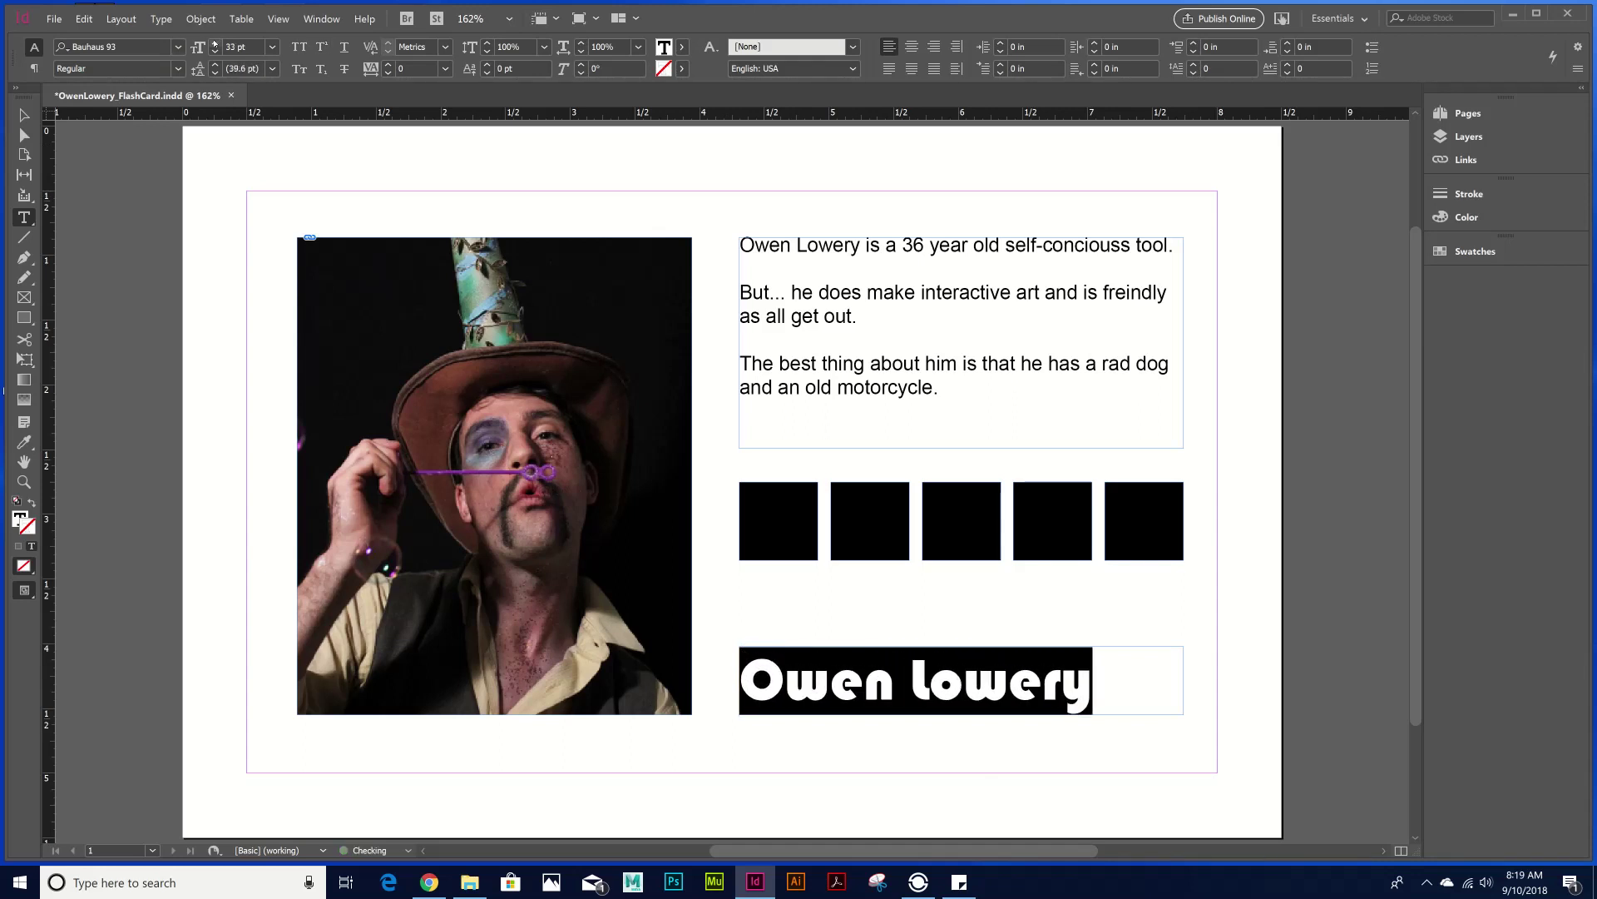
key("Escape")
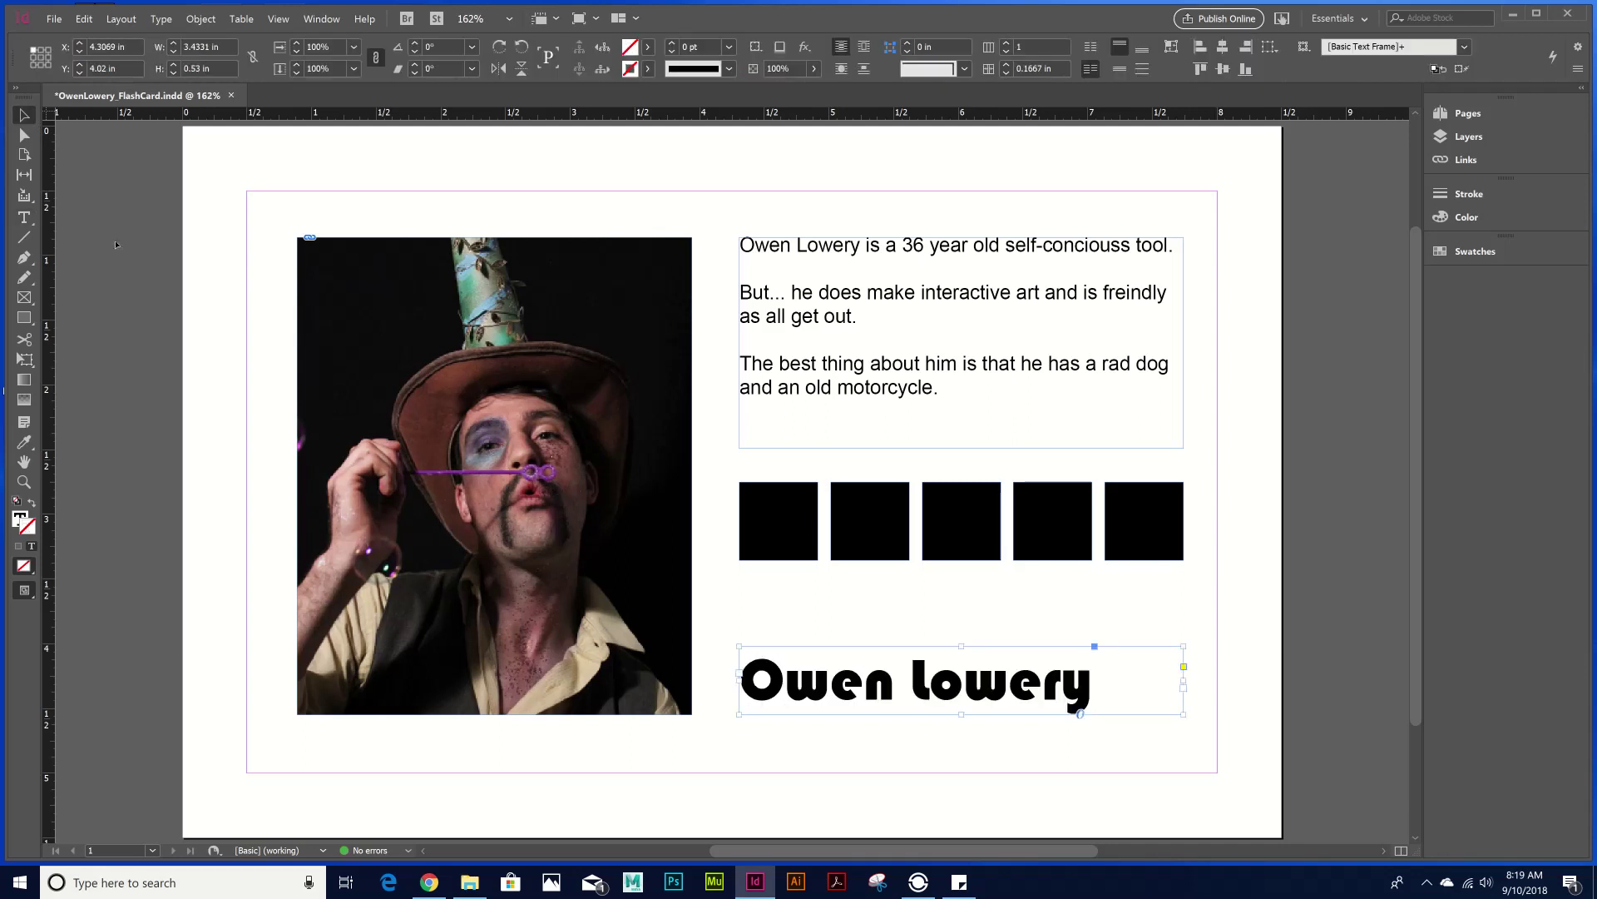
left_click(1137, 706)
left_click_drag(956, 641, 956, 632)
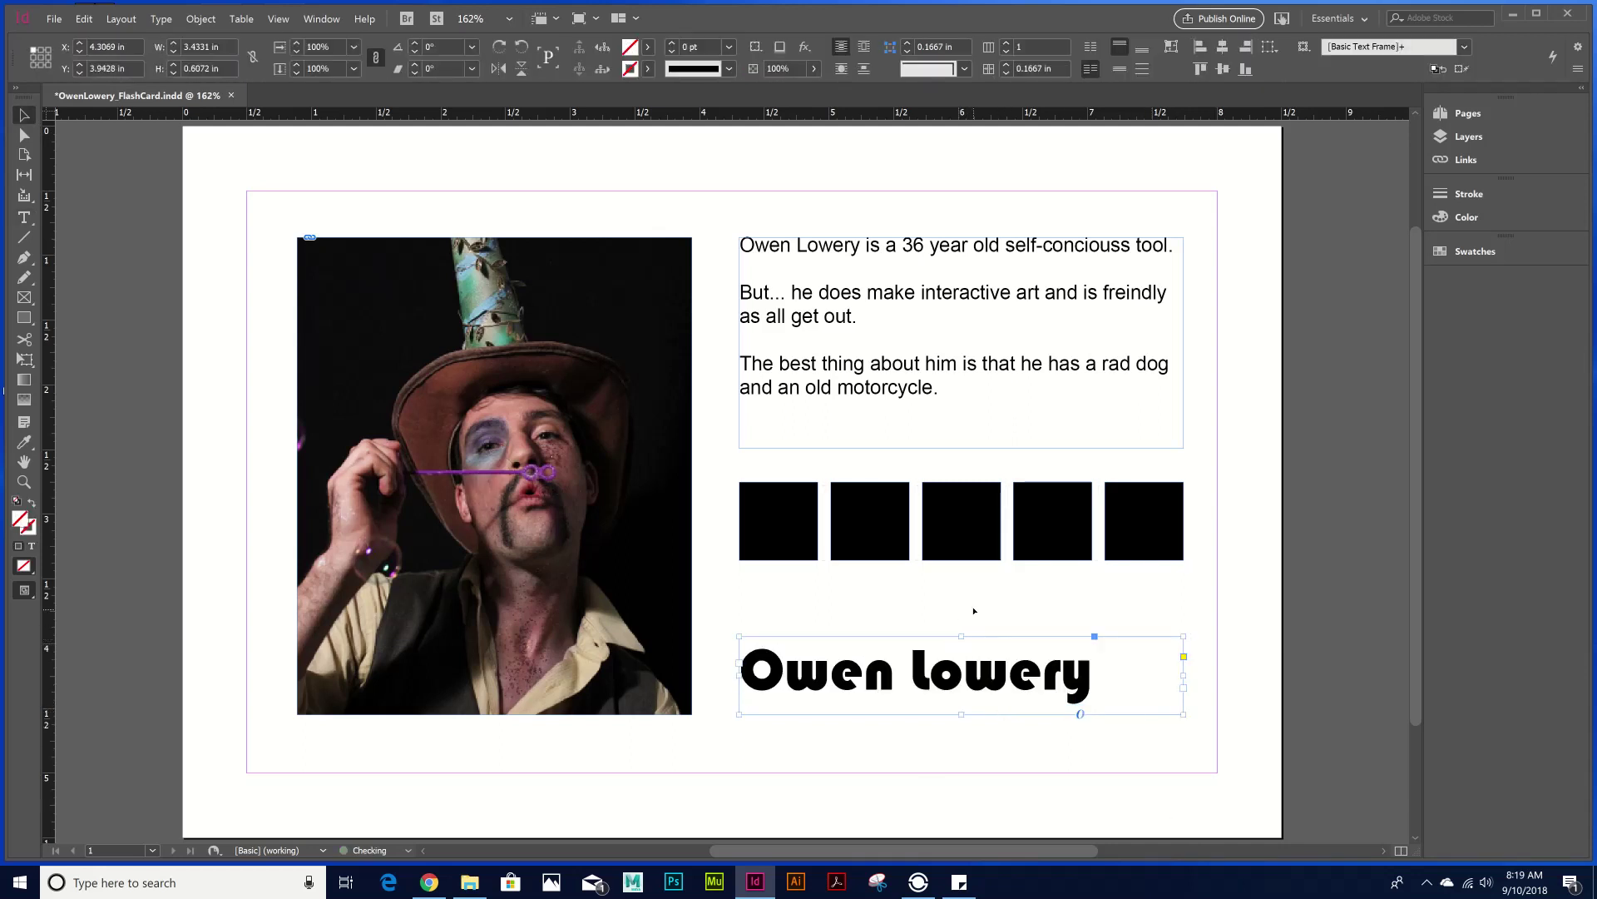
left_click(974, 610)
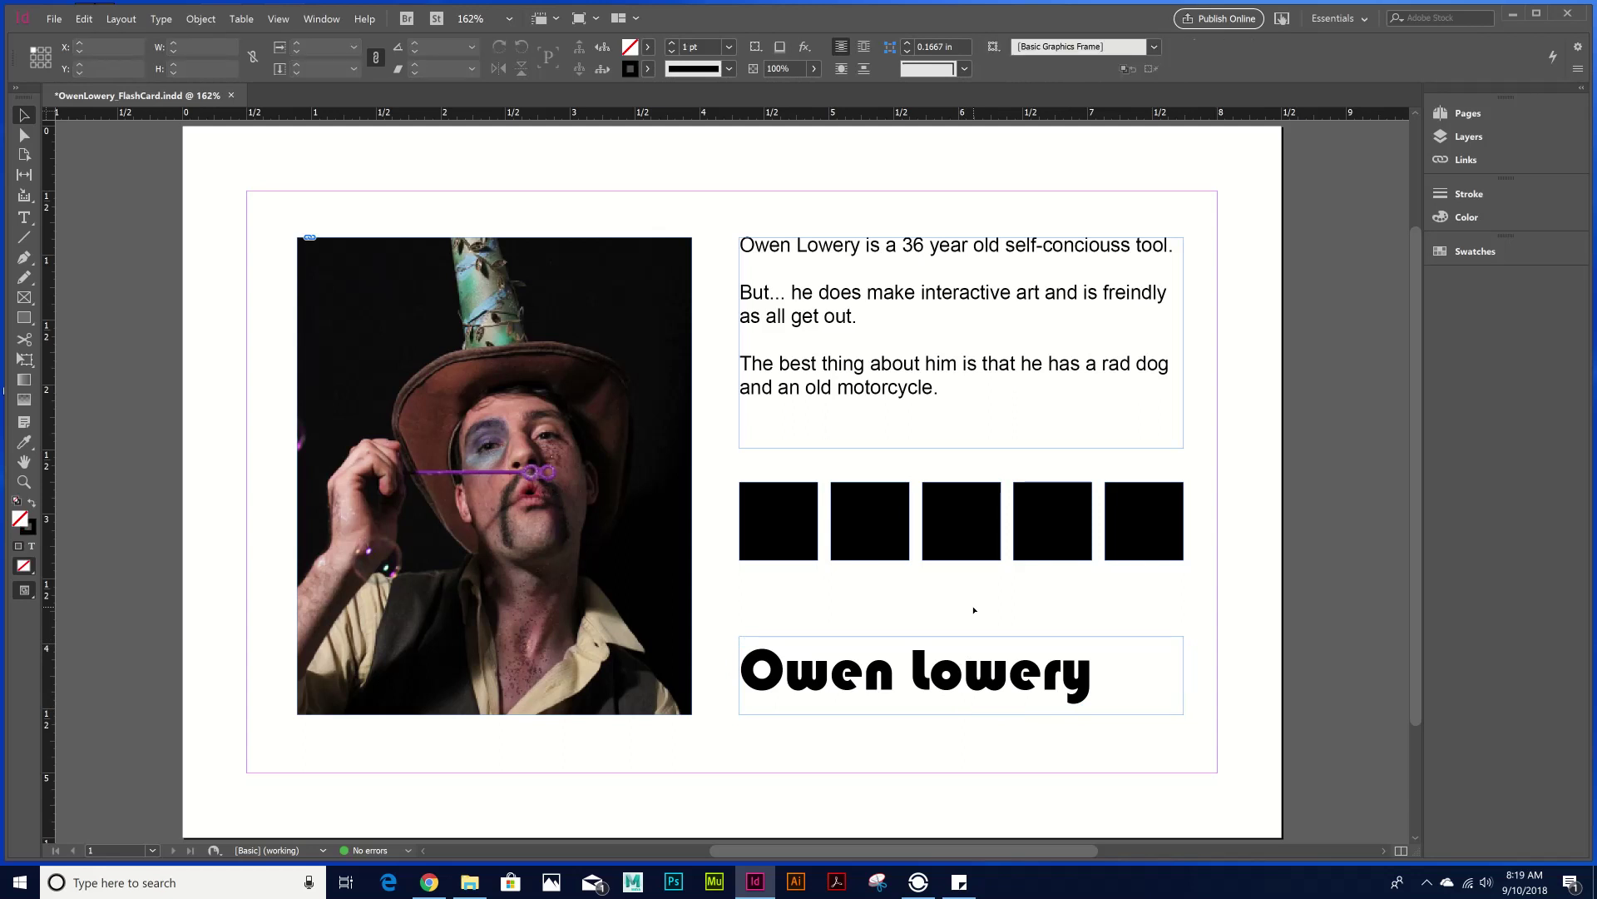
key("ctrl+s")
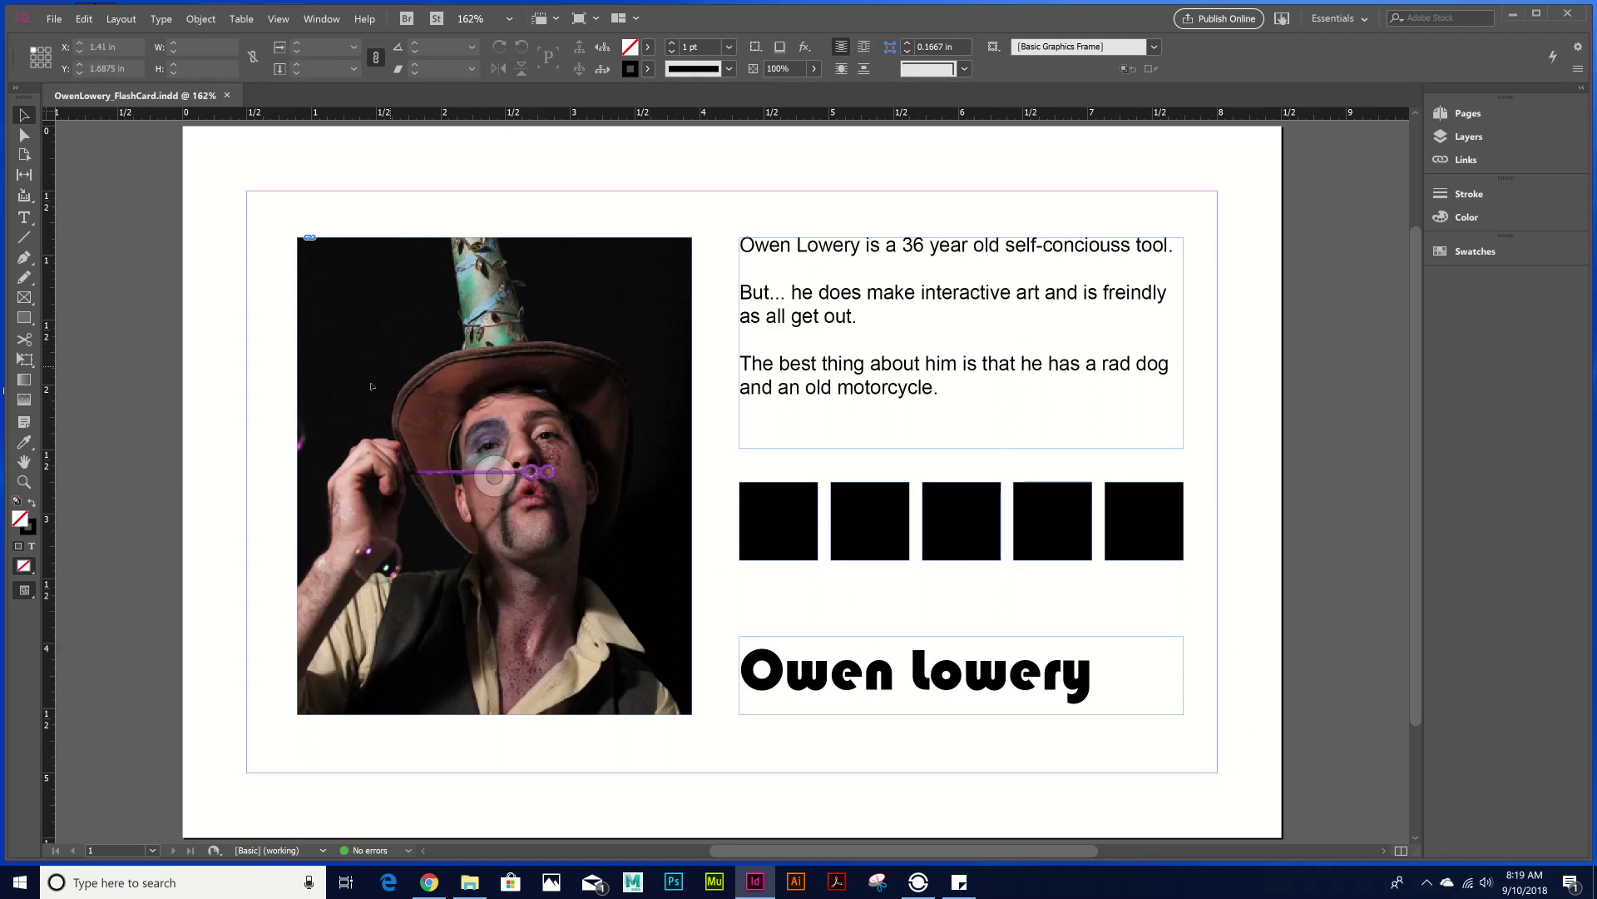
- Fill the first square with light teal sampled from the hat using the Eyedropper
left_click(25, 443)
left_click(26, 449)
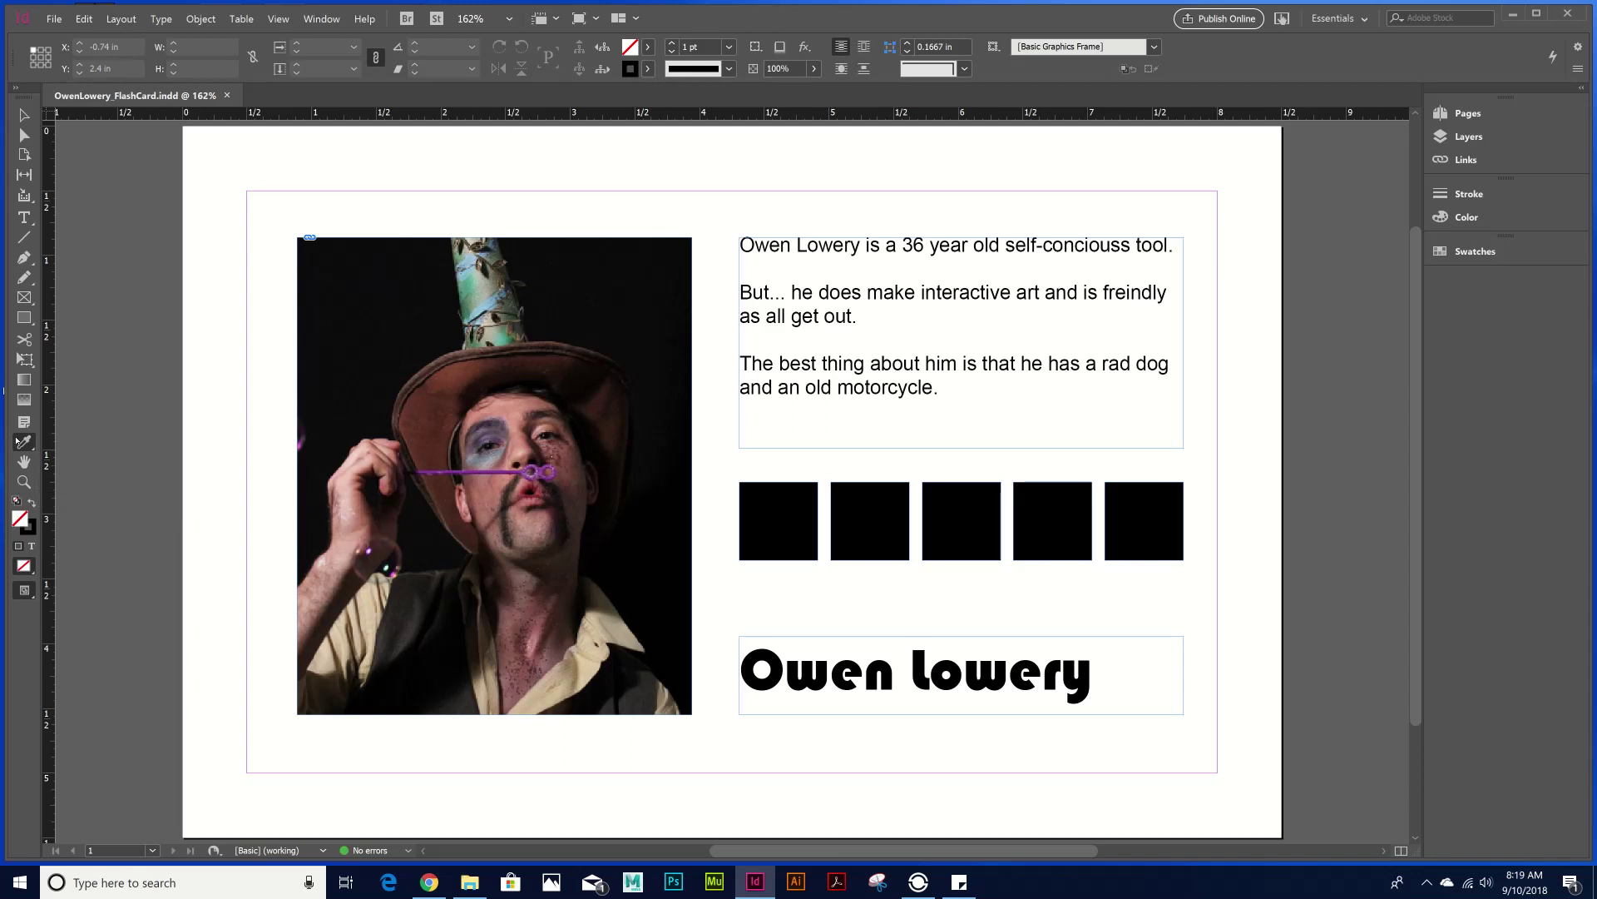
left_click(23, 441)
left_click(150, 481)
left_click(488, 296)
left_click(769, 511)
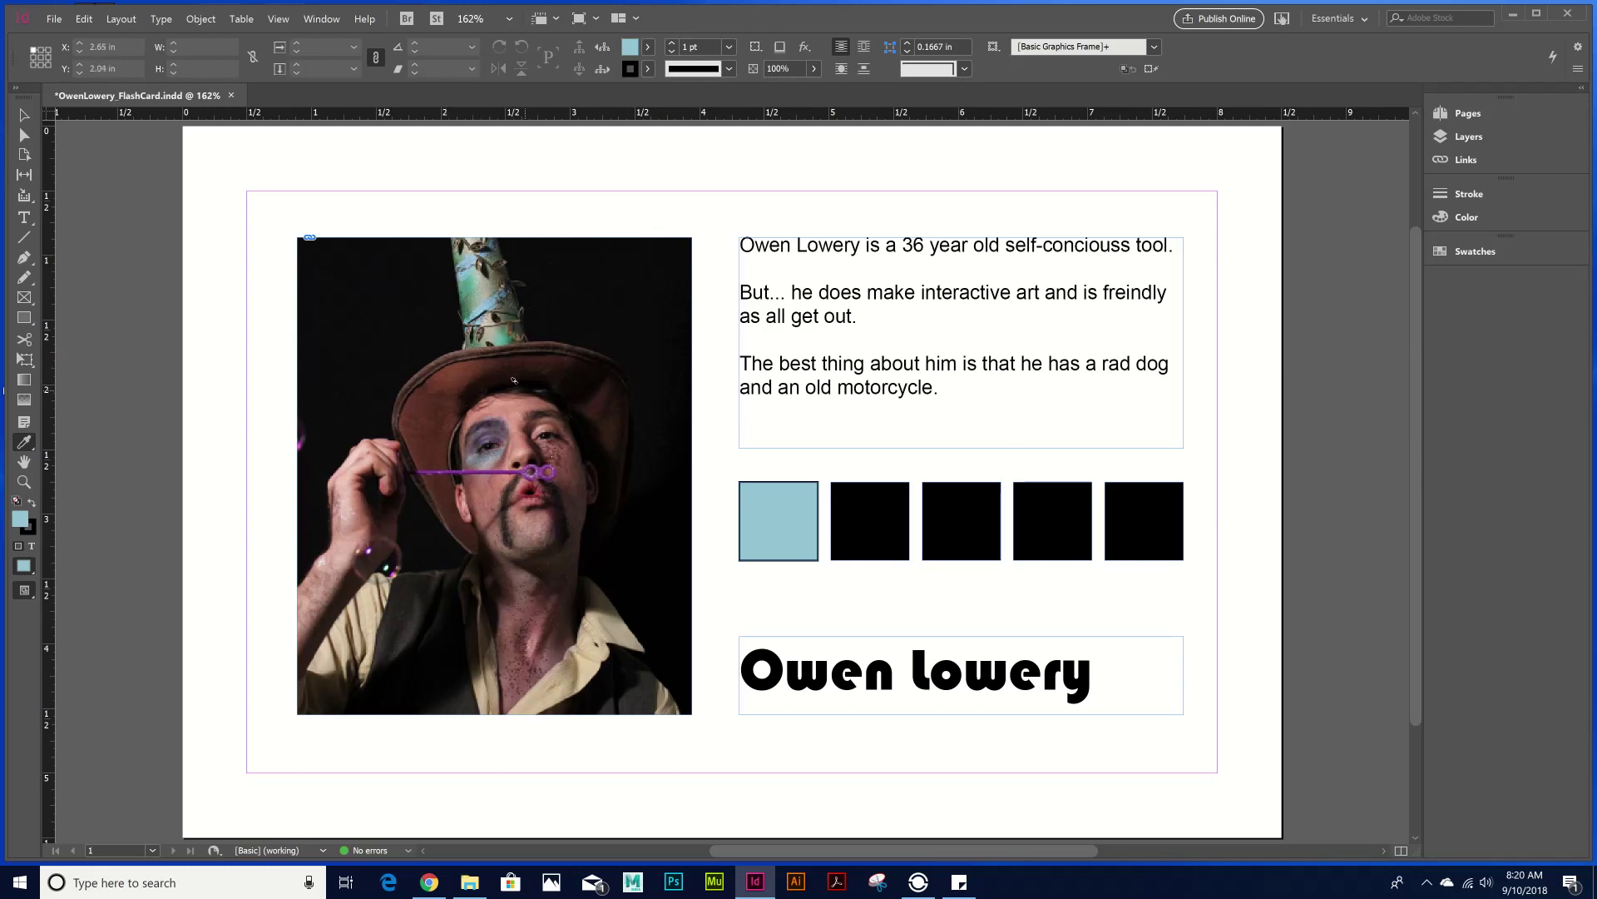
- Fill the second and third squares with green and reddish brown sampled from the hat
key("v")
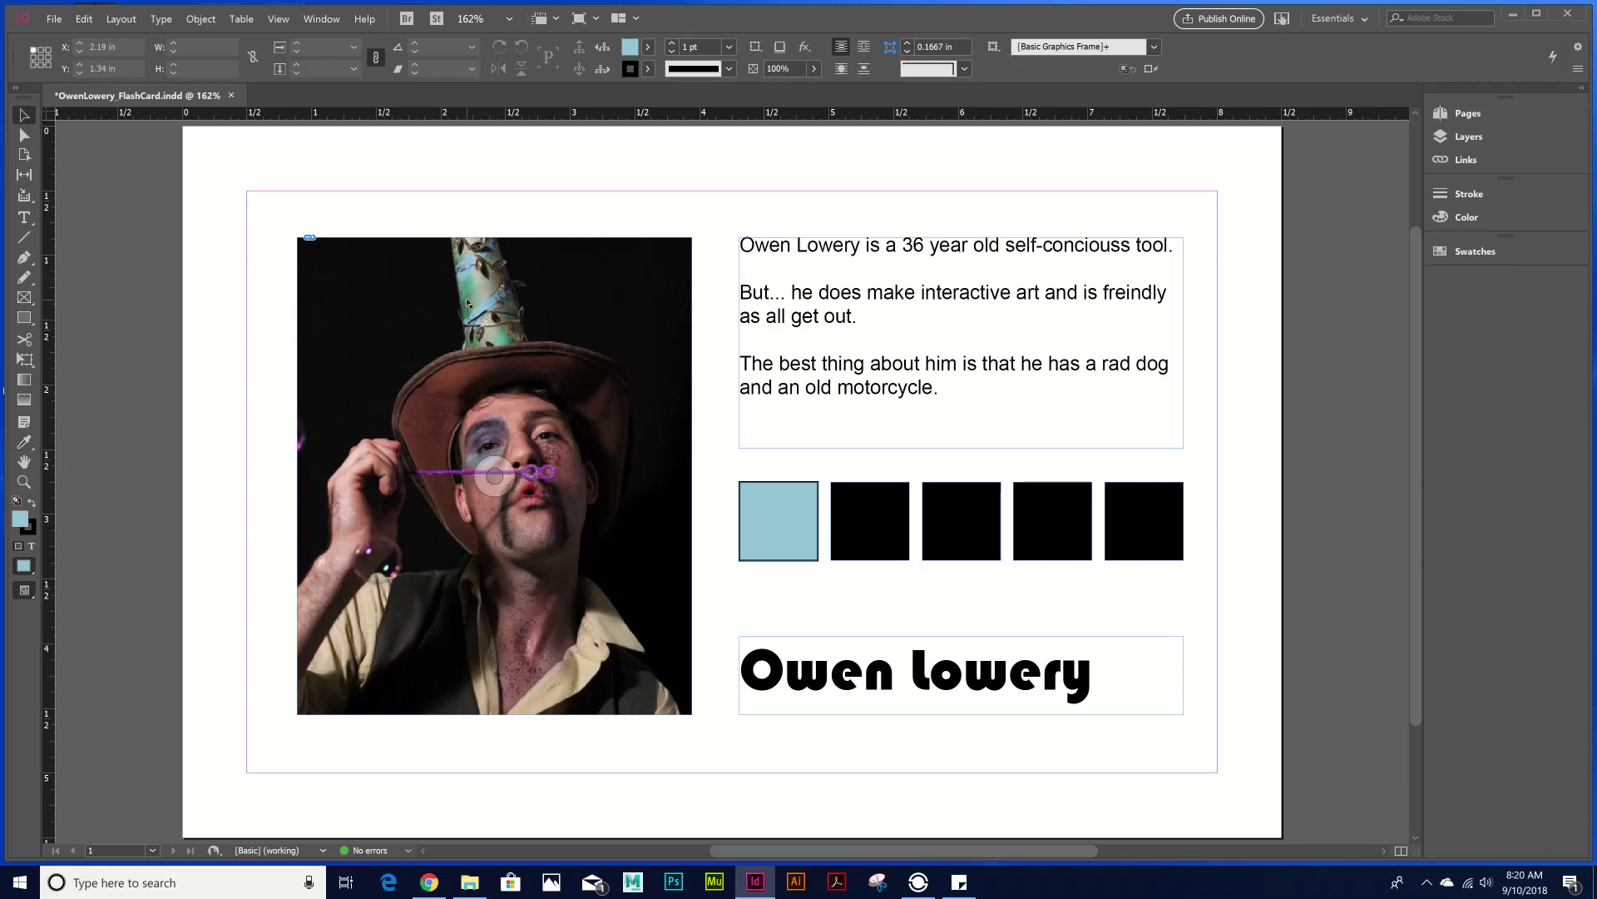
key("i")
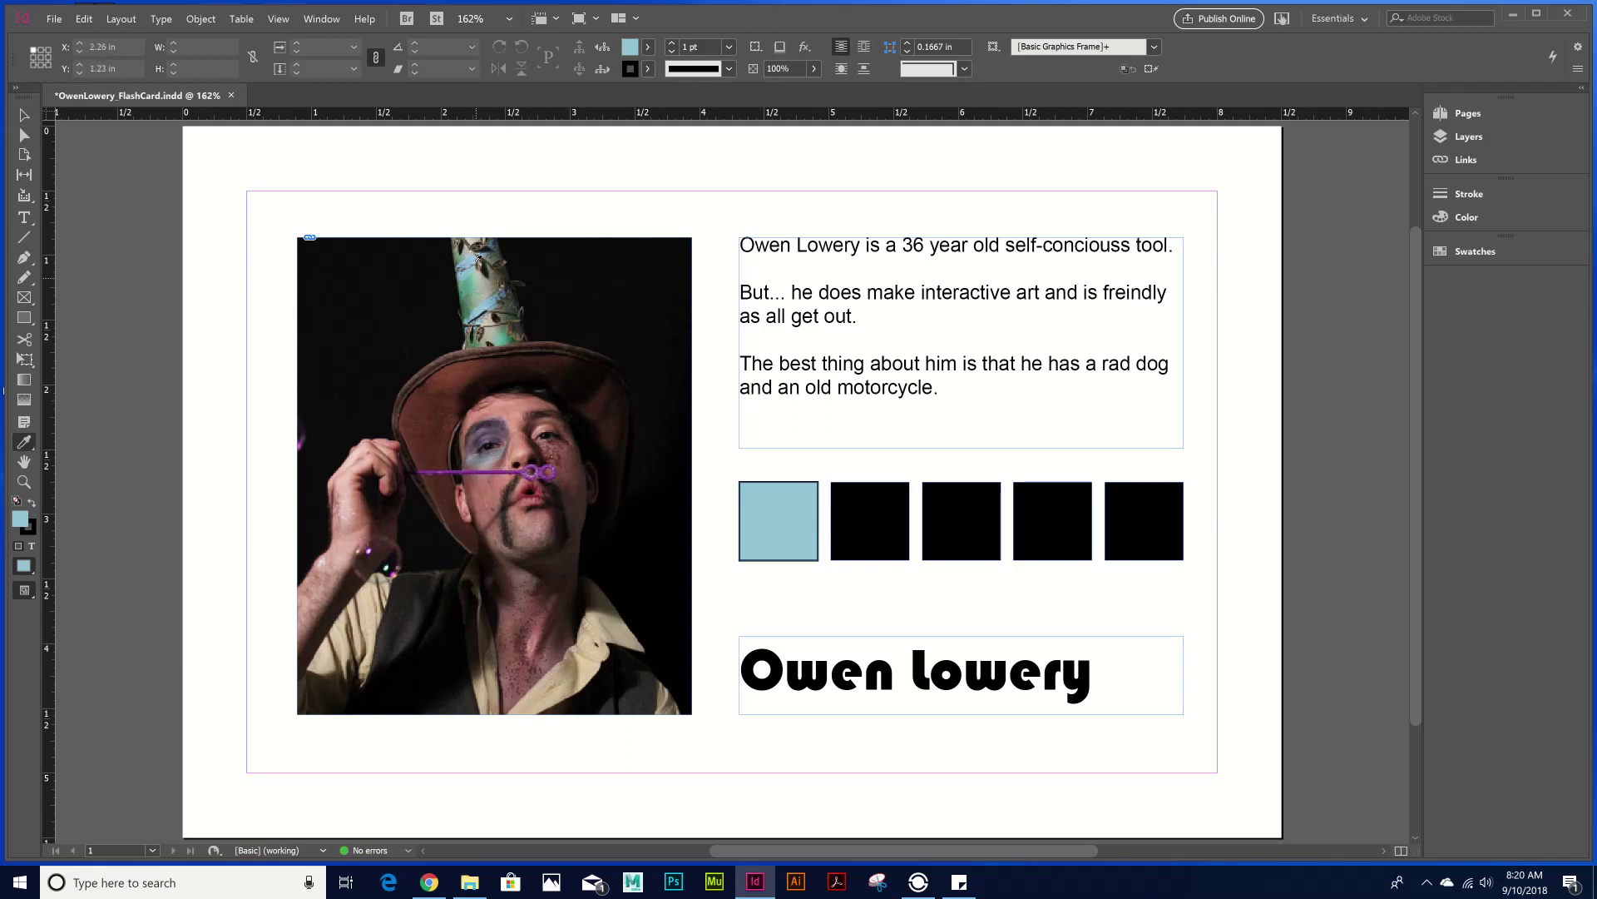
left_click(468, 275)
left_click(871, 518)
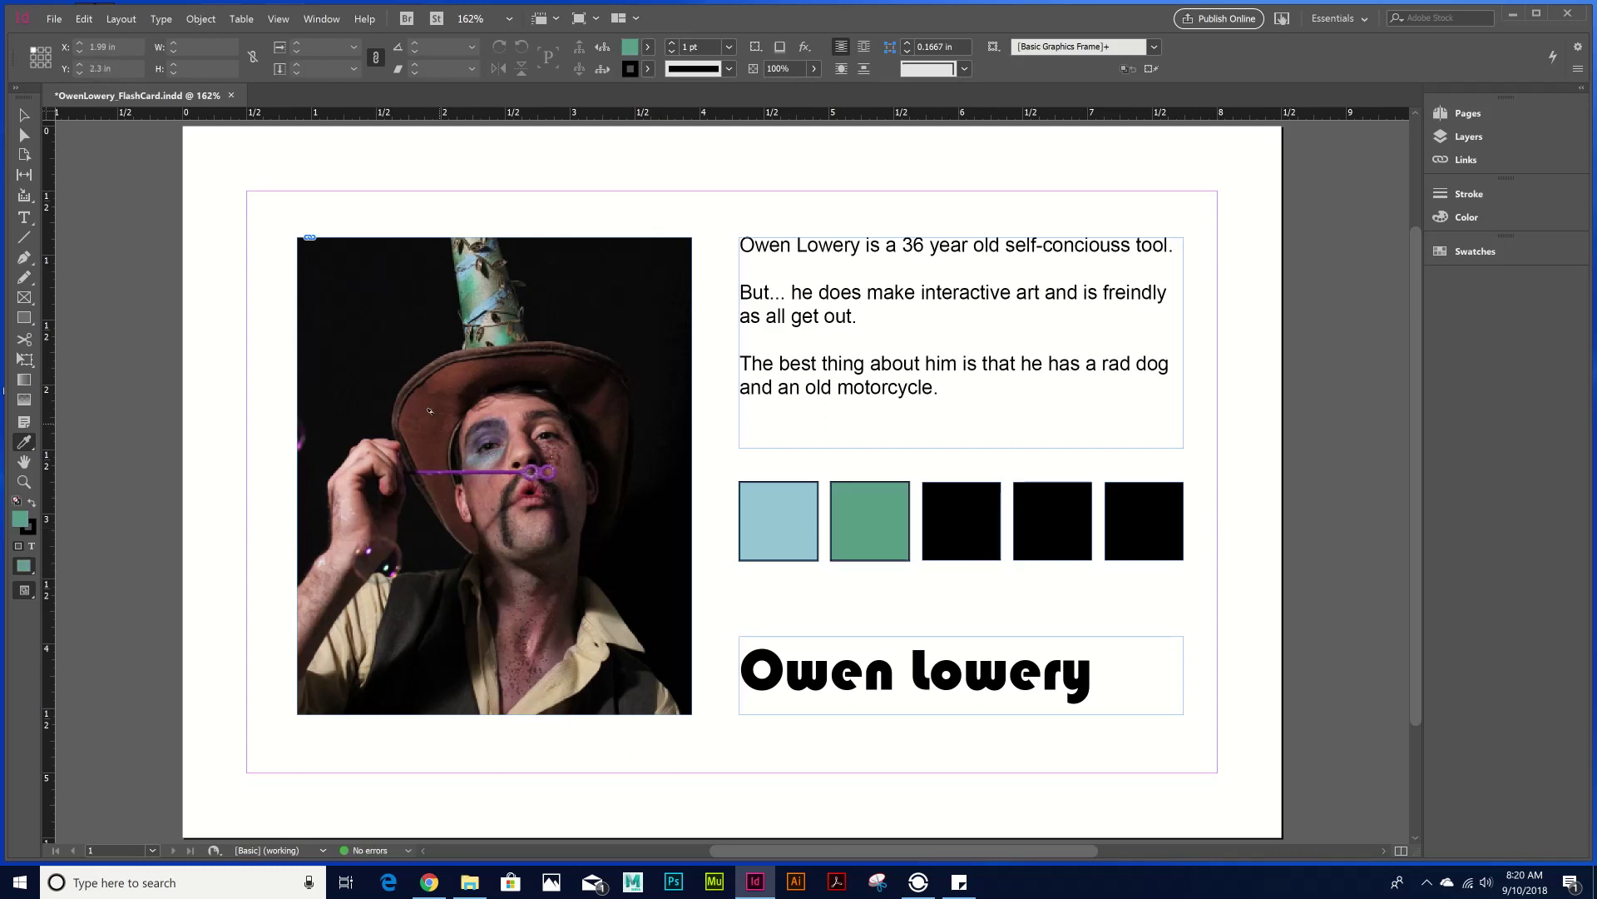
key("v")
key("i")
left_click(451, 362)
left_click(961, 520)
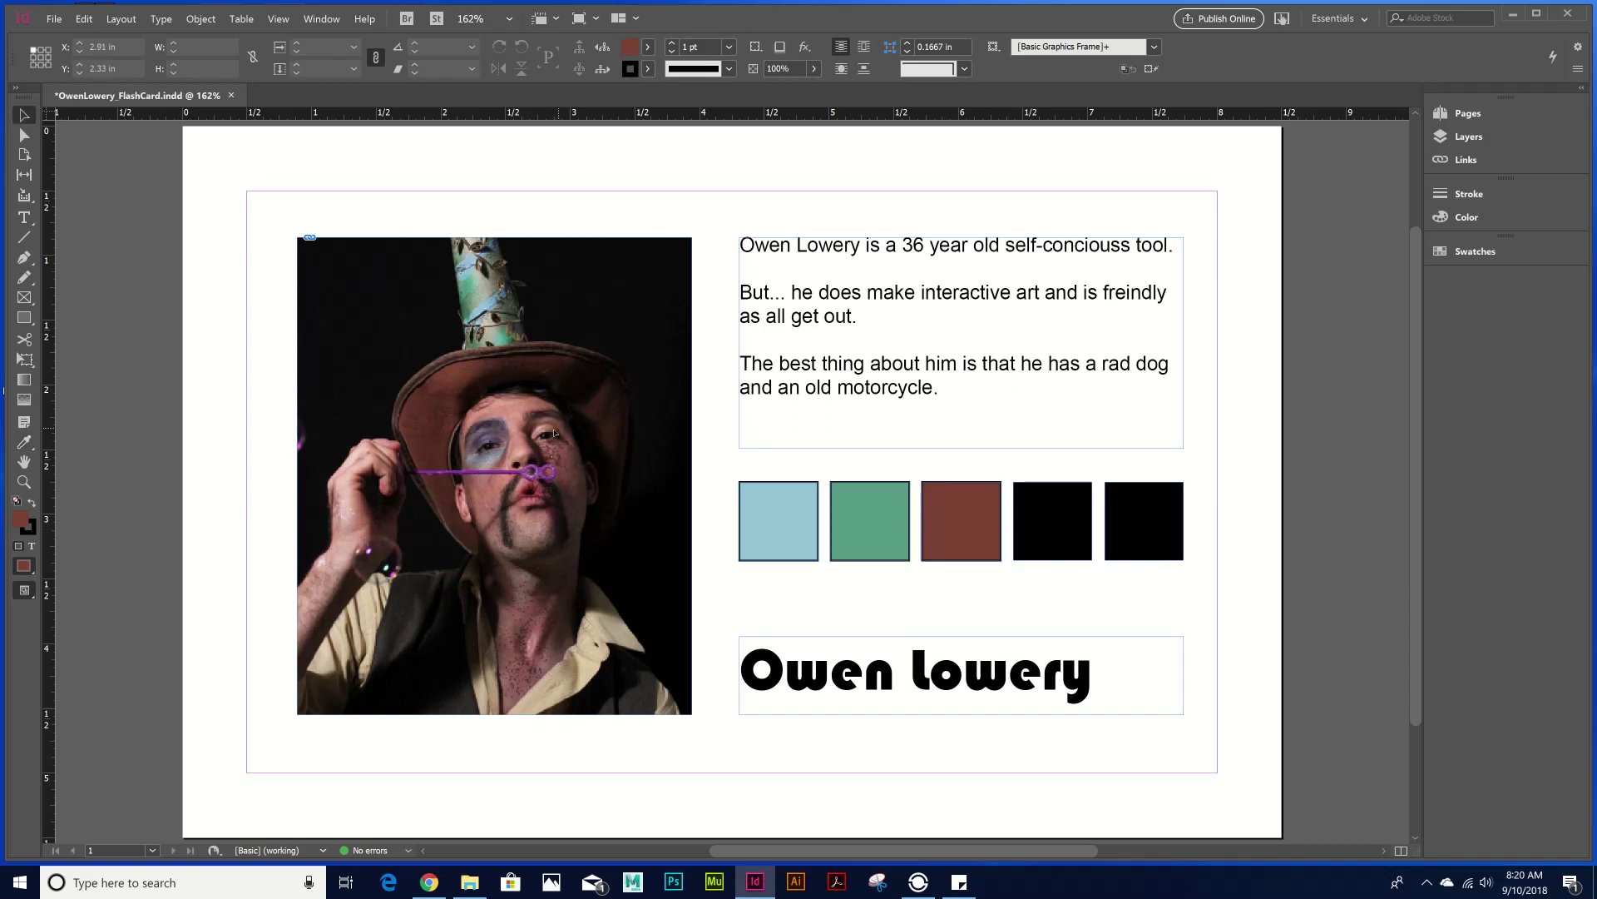
- Fill the fourth square with purple from the bubble wand and the fifth with dark brown
left_click(477, 460, "alt")
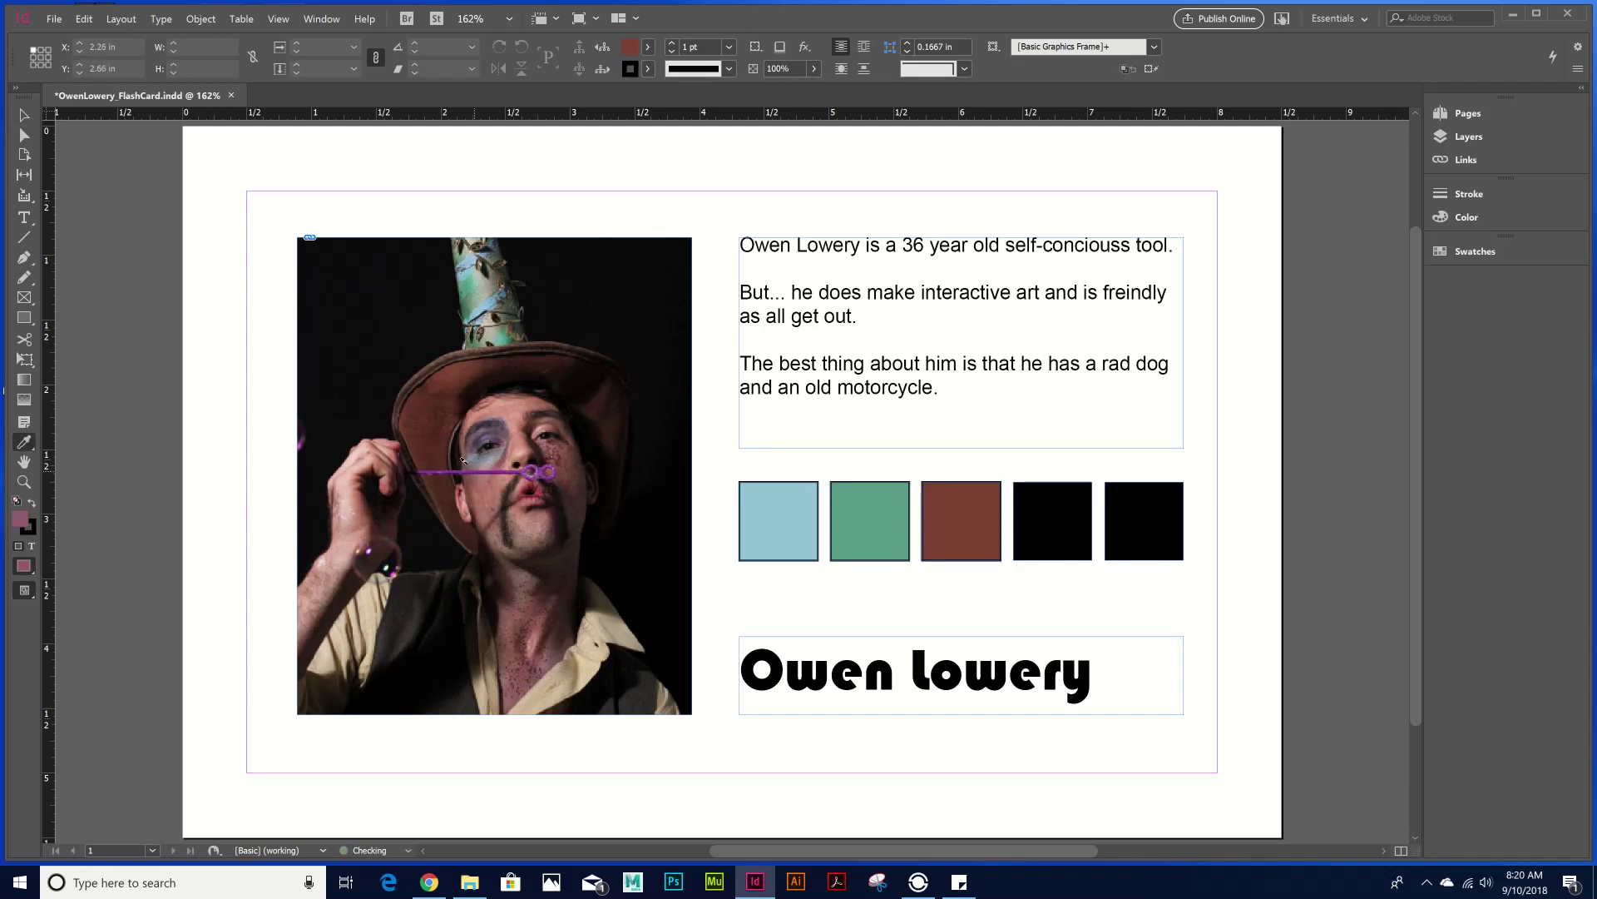
left_click(1052, 530)
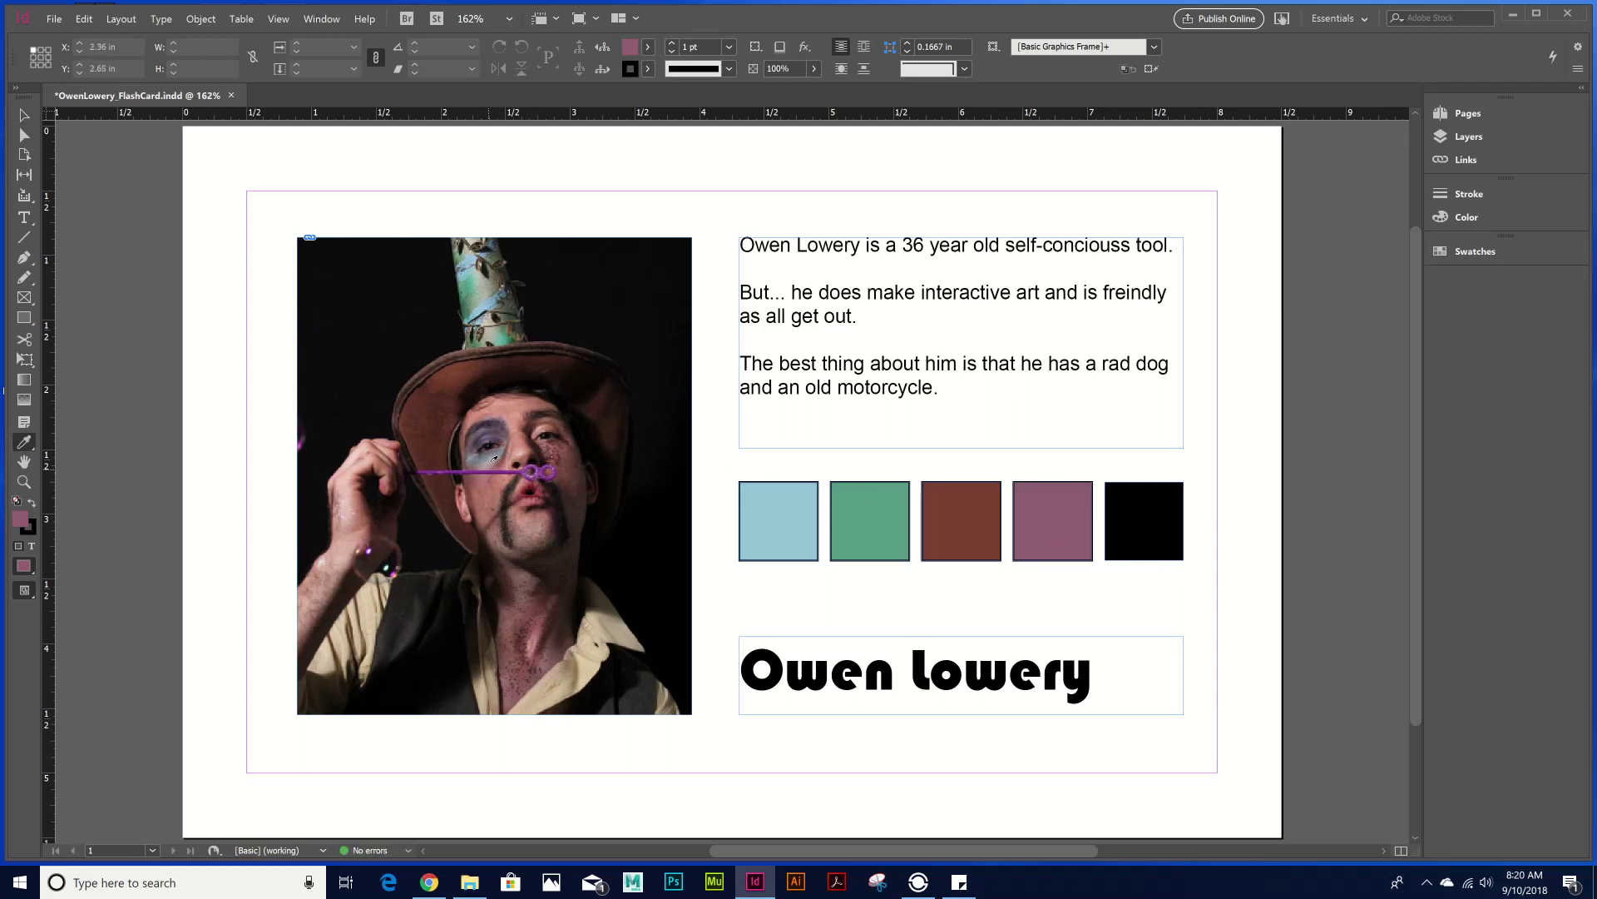
left_click(543, 462, "alt")
left_click(1054, 501)
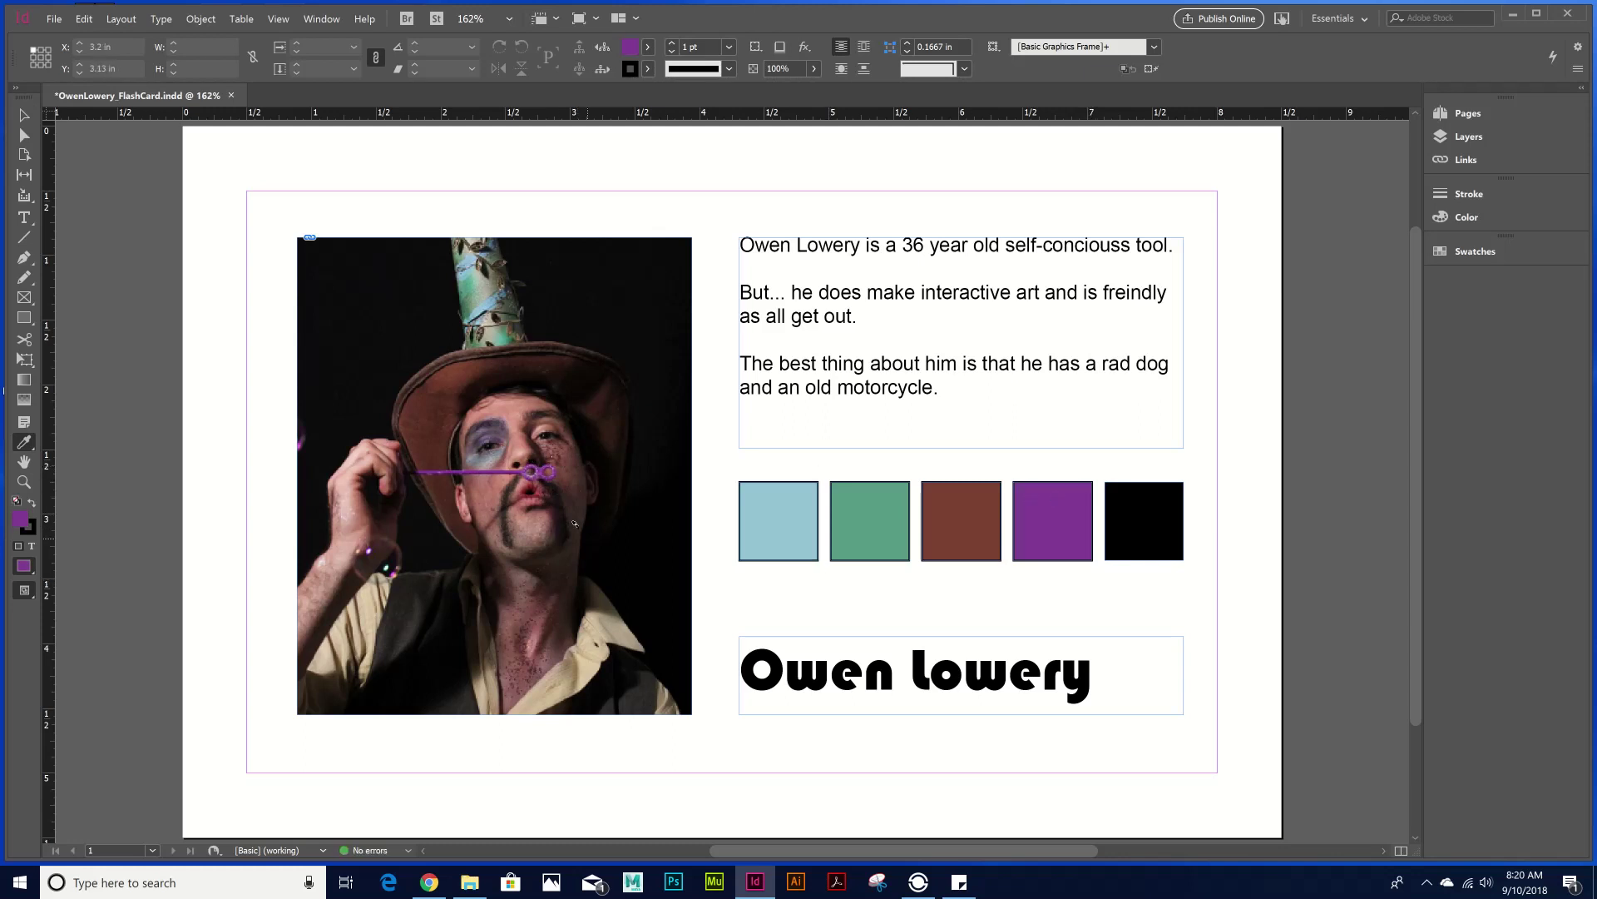
key("v")
key("i")
left_click(505, 503)
left_click(1132, 492)
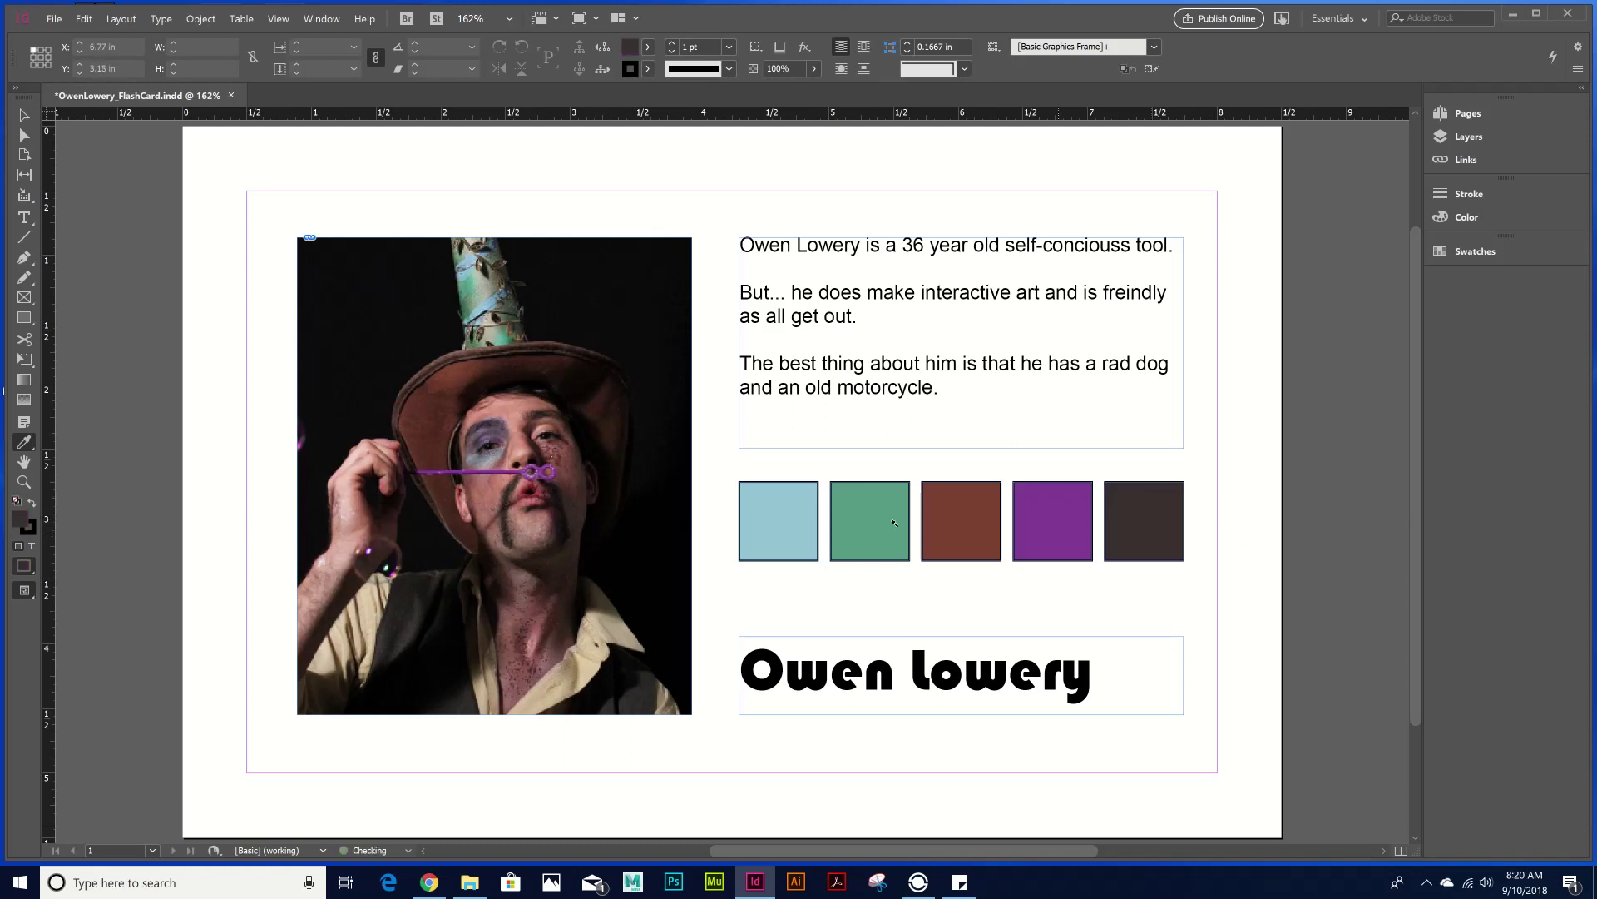
- Shorten the bio frame and move the five colour squares up just beneath it
key("v")
left_click_drag(1134, 585, 785, 507)
left_click(979, 450)
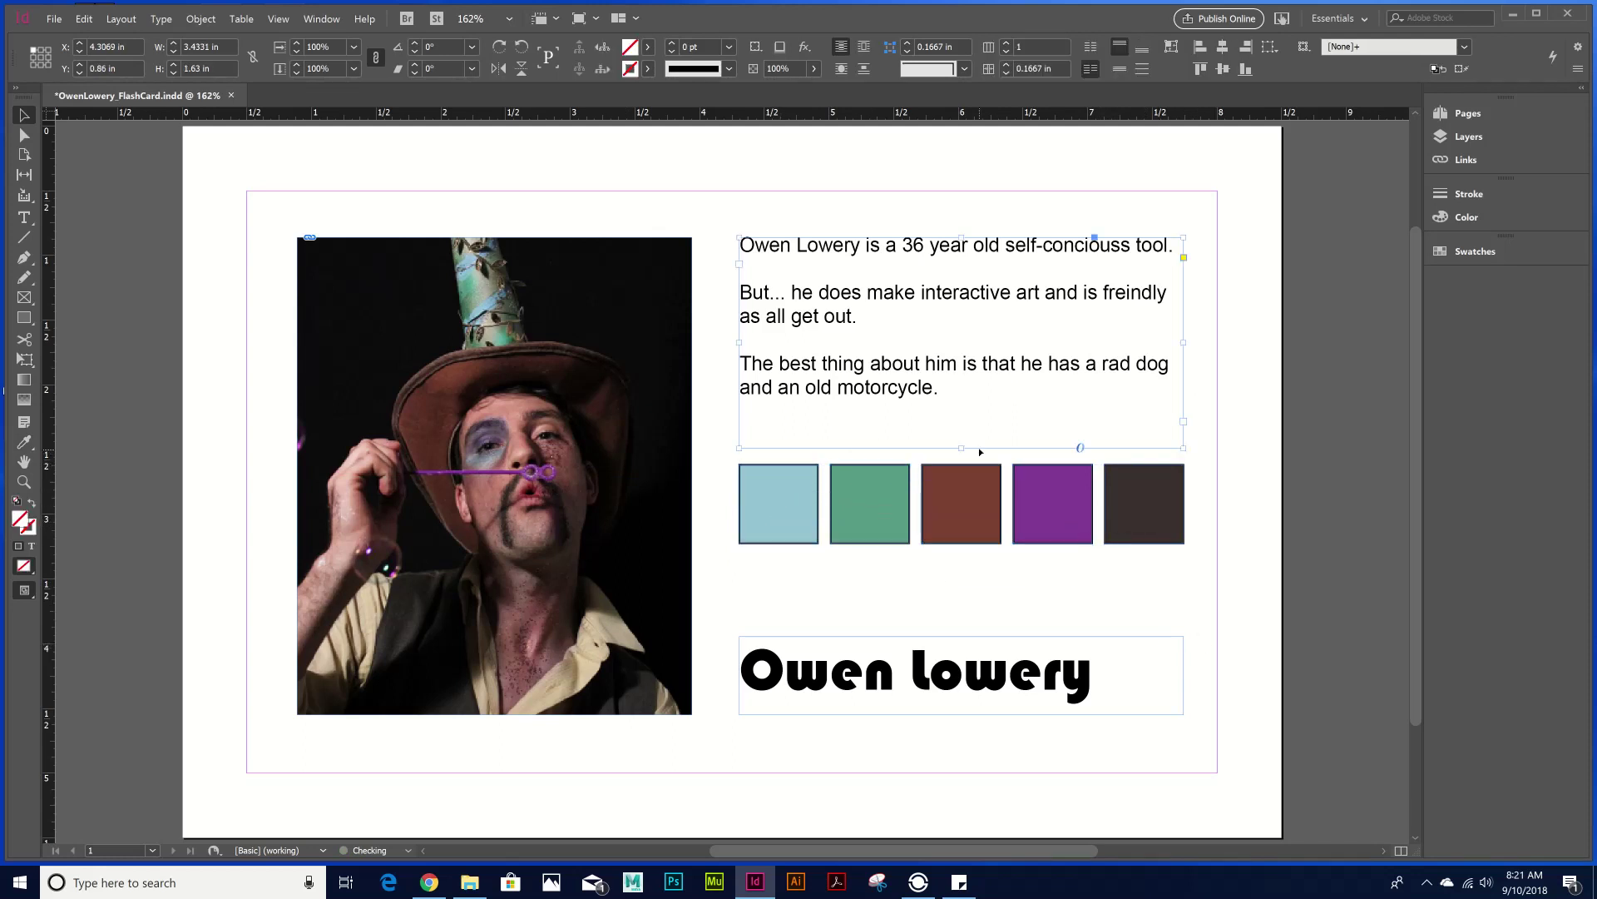
left_click_drag(957, 447, 957, 417)
left_click_drag(1169, 585, 764, 469)
left_click(1231, 507)
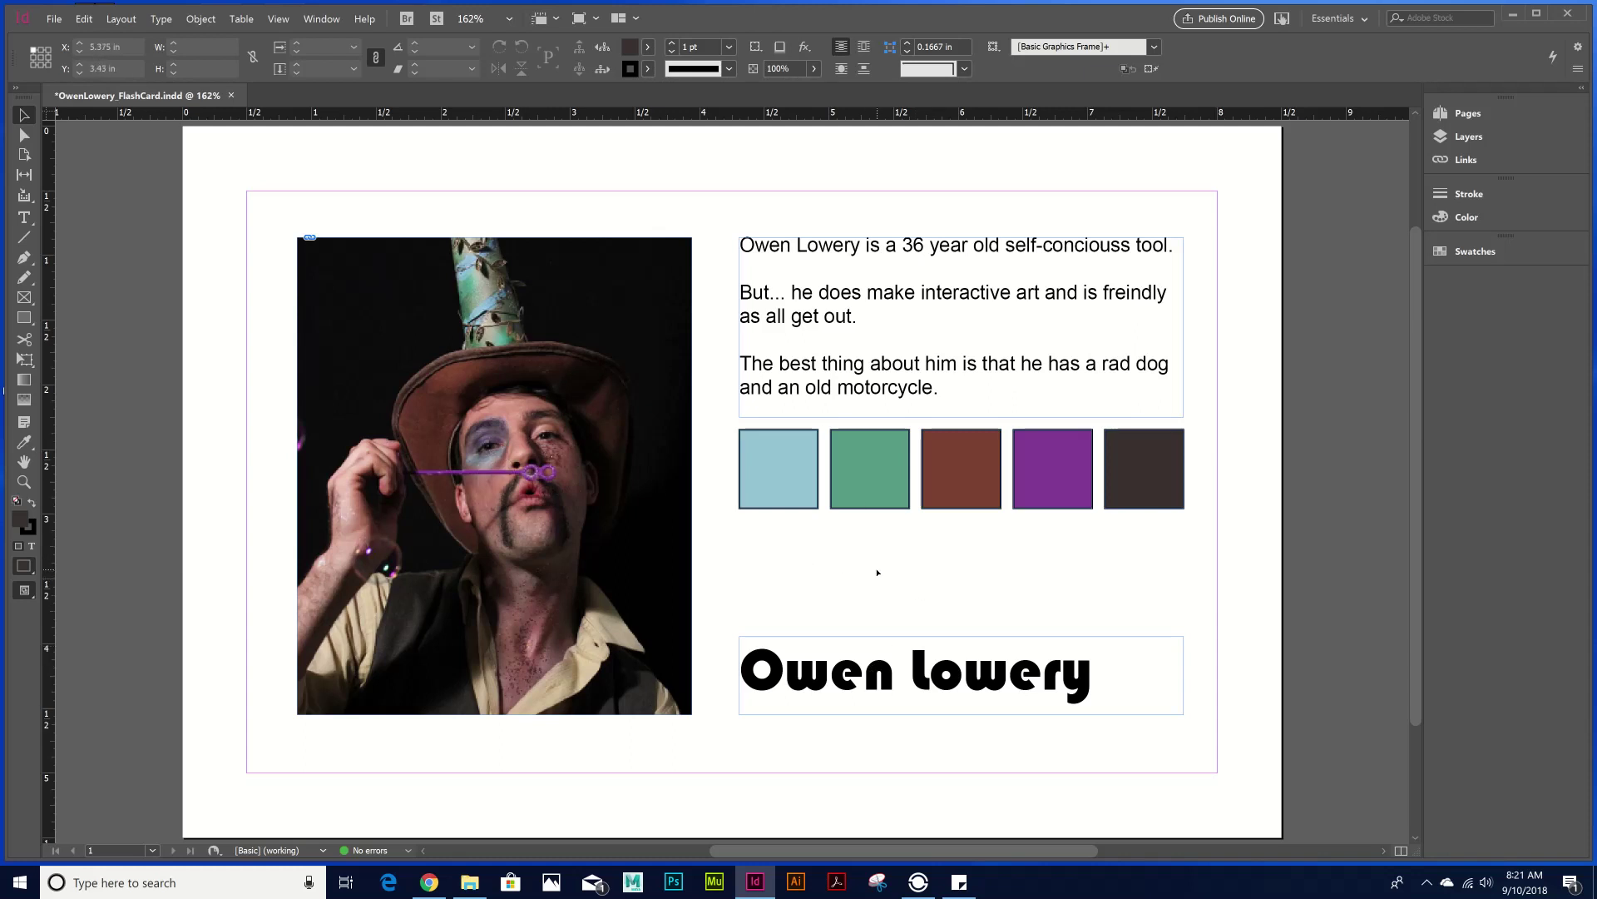
- Duplicate the row of five squares directly below the original row
left_click_drag(1192, 580, 755, 471)
left_click_drag(1180, 574, 724, 450)
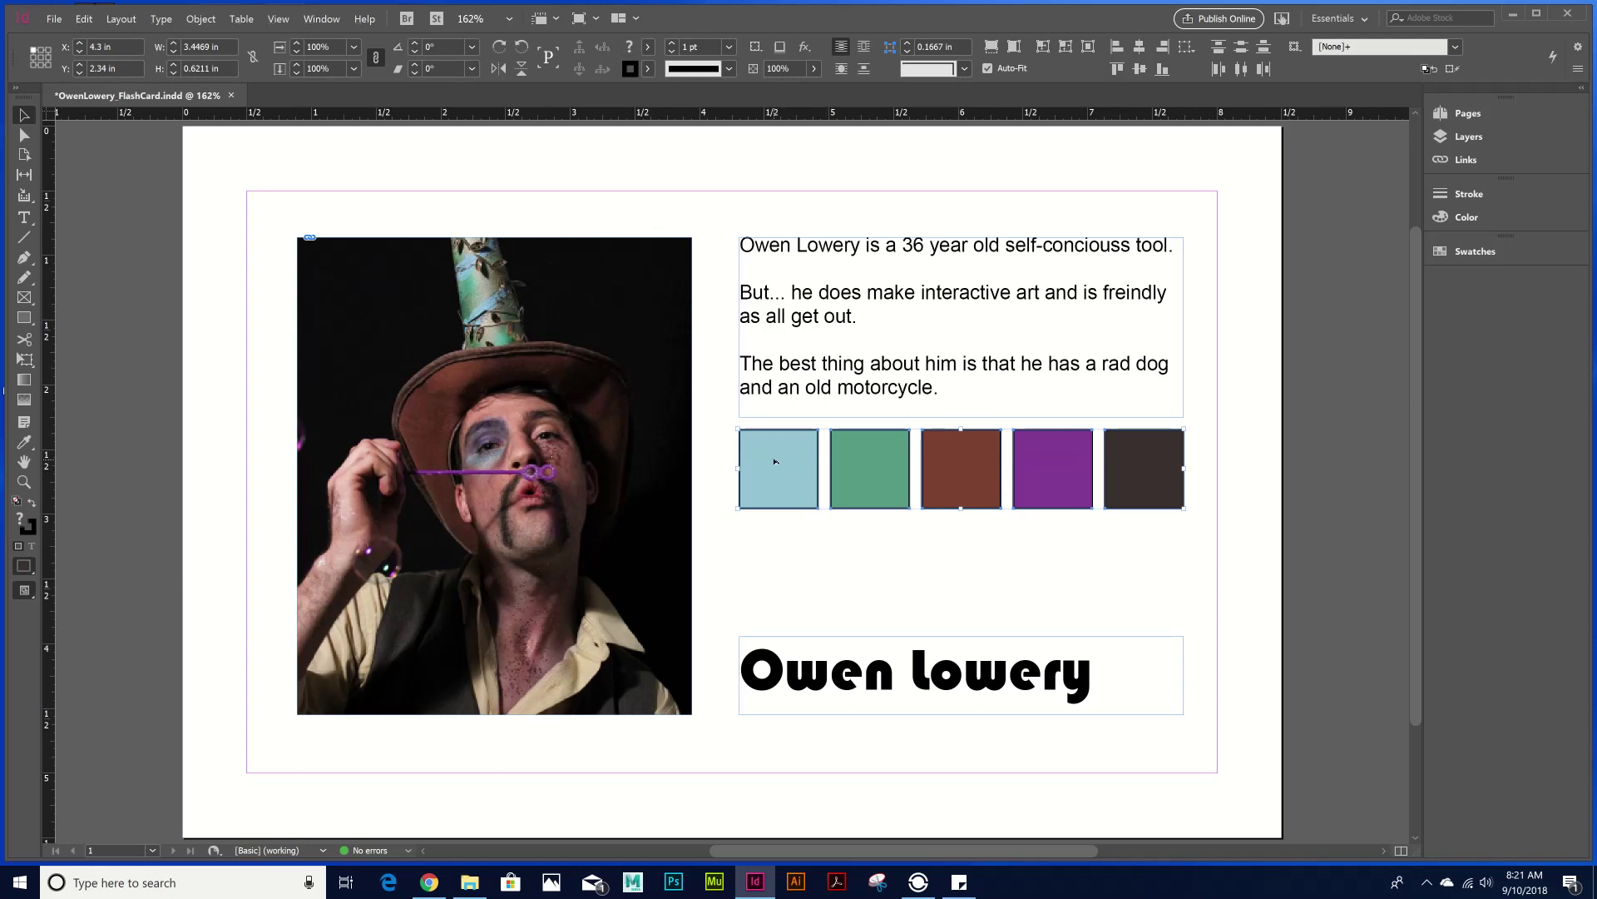
left_click_drag(775, 461, 780, 554)
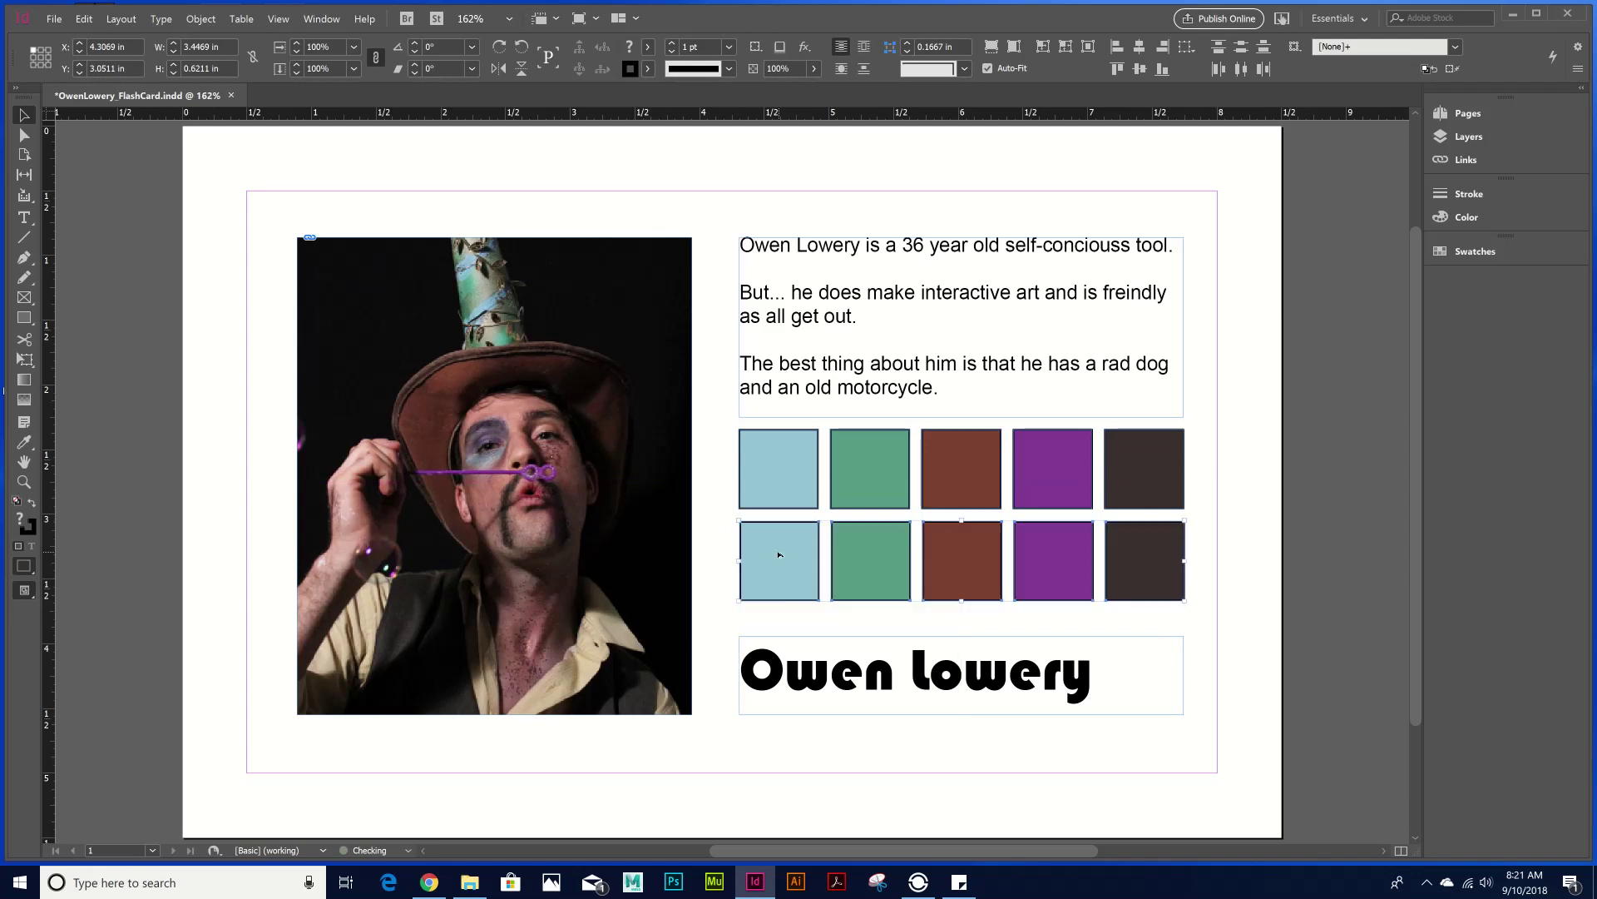
left_click(1161, 628)
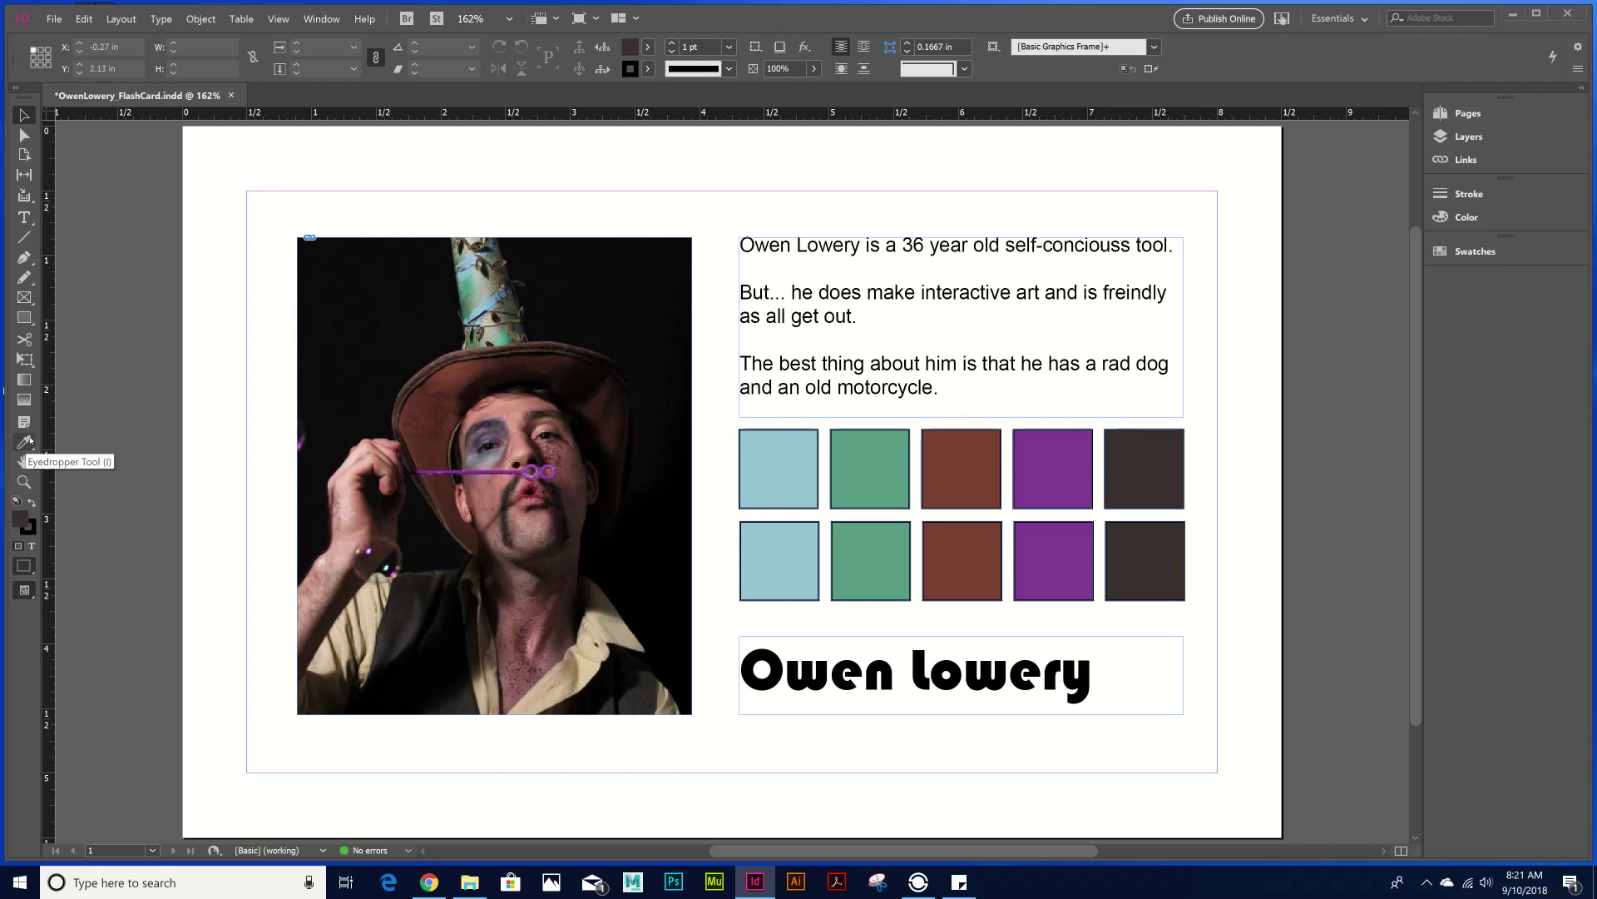
- Save the flash card and swap the Eyedropper for the Color Theme Tool
left_click(23, 443)
key("ctrl+s")
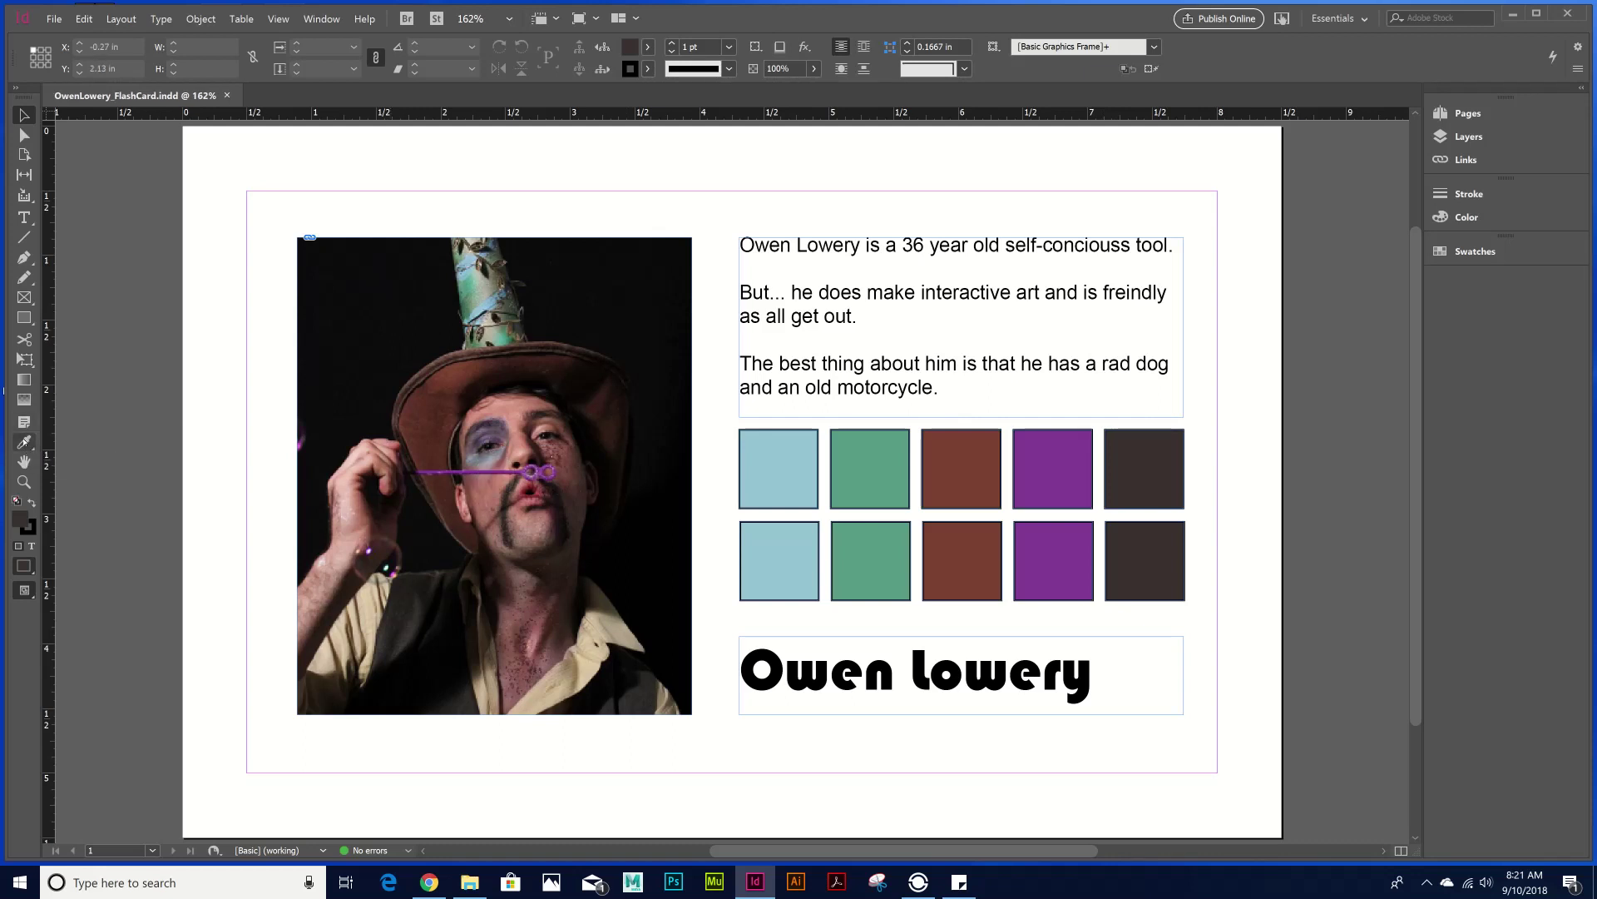
right_click(23, 445)
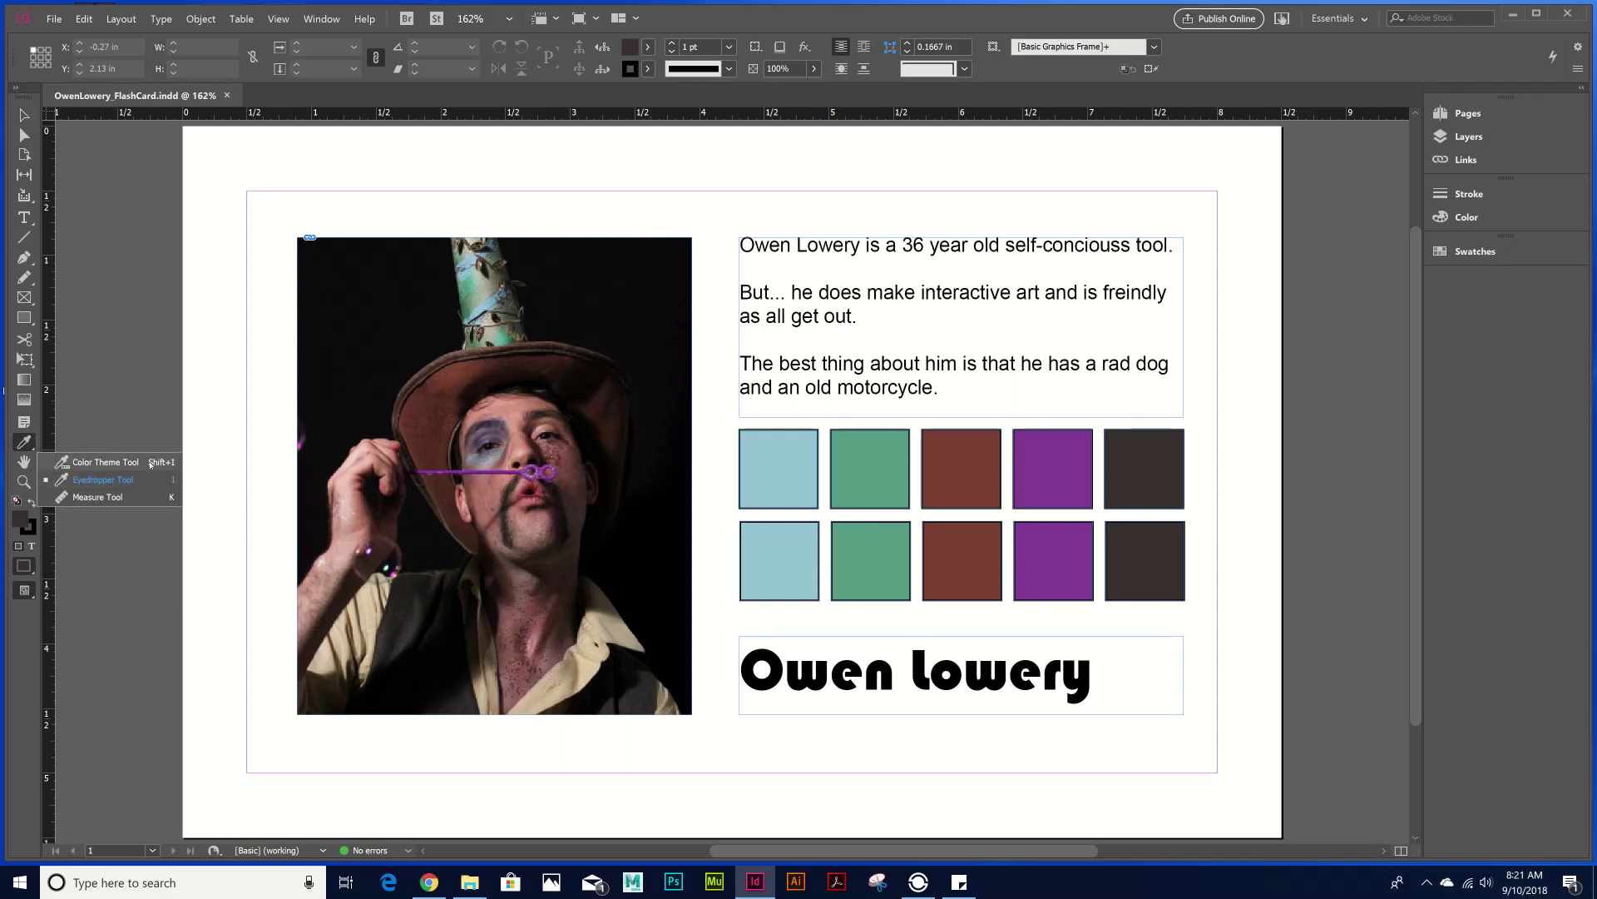
left_click(108, 461)
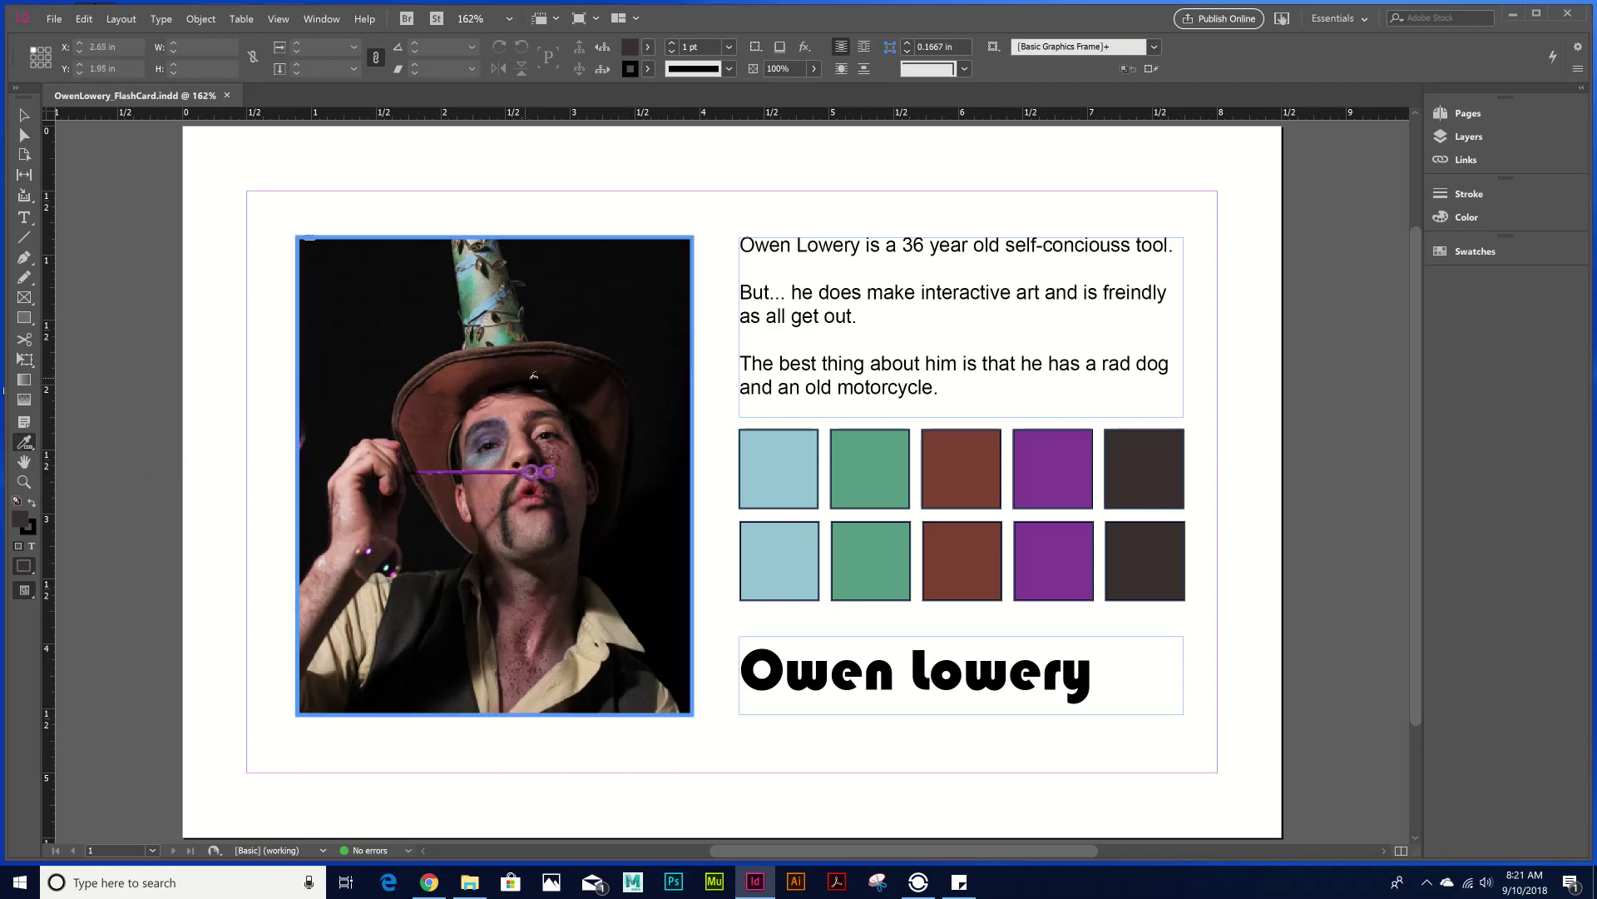
- Extract a colour theme from the photo and preview its Bright, Dark and Muted variations
left_click(491, 424)
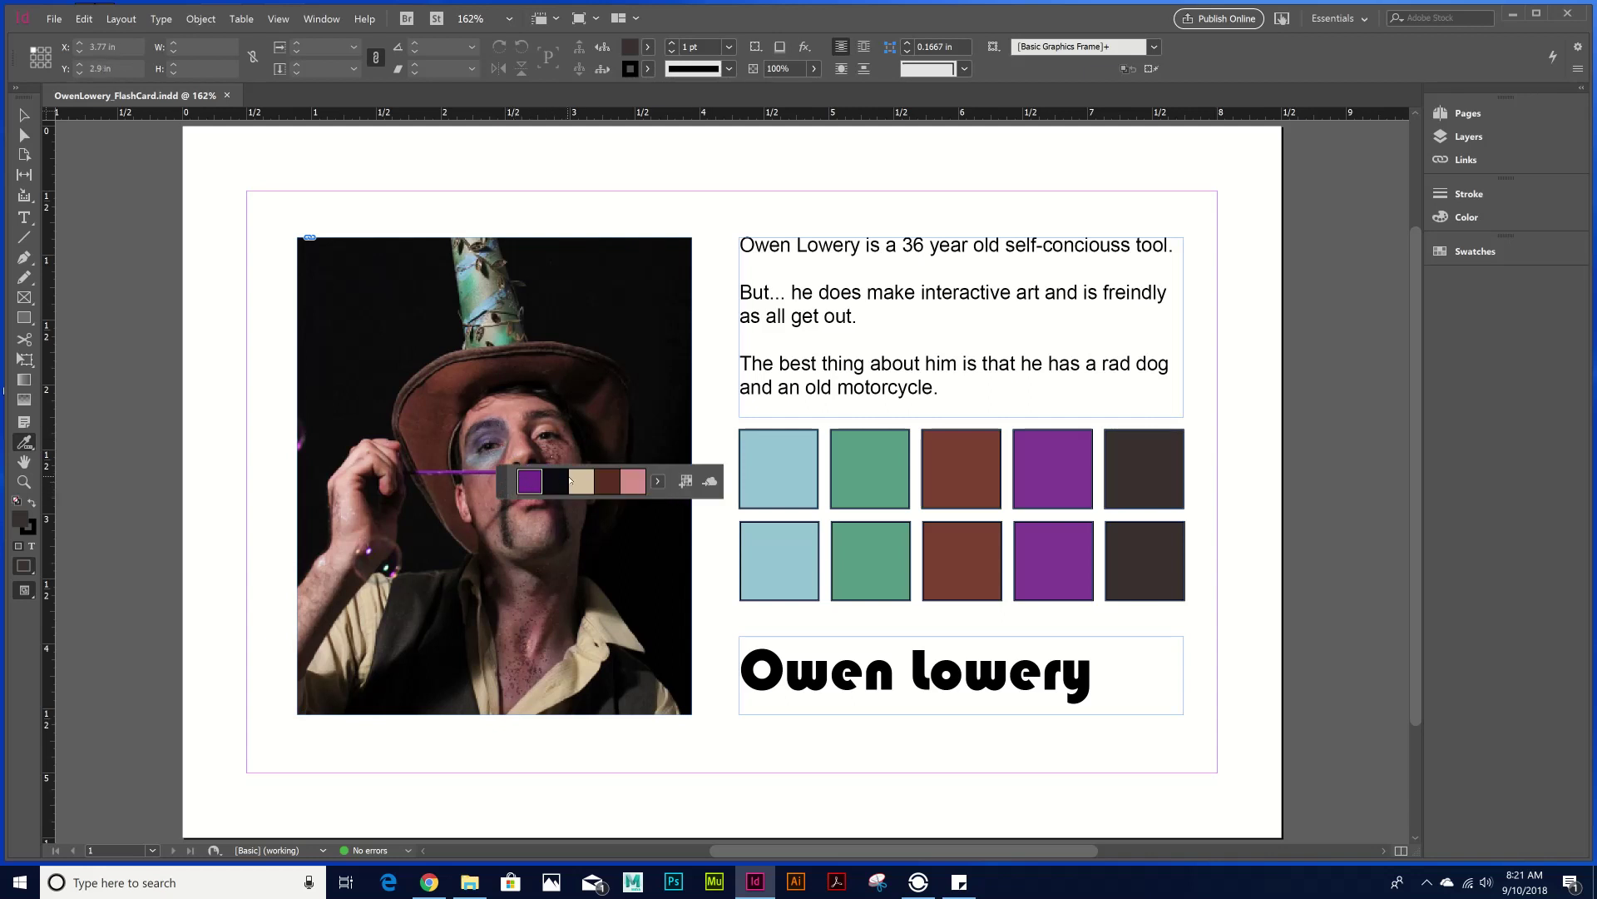
left_click(659, 483)
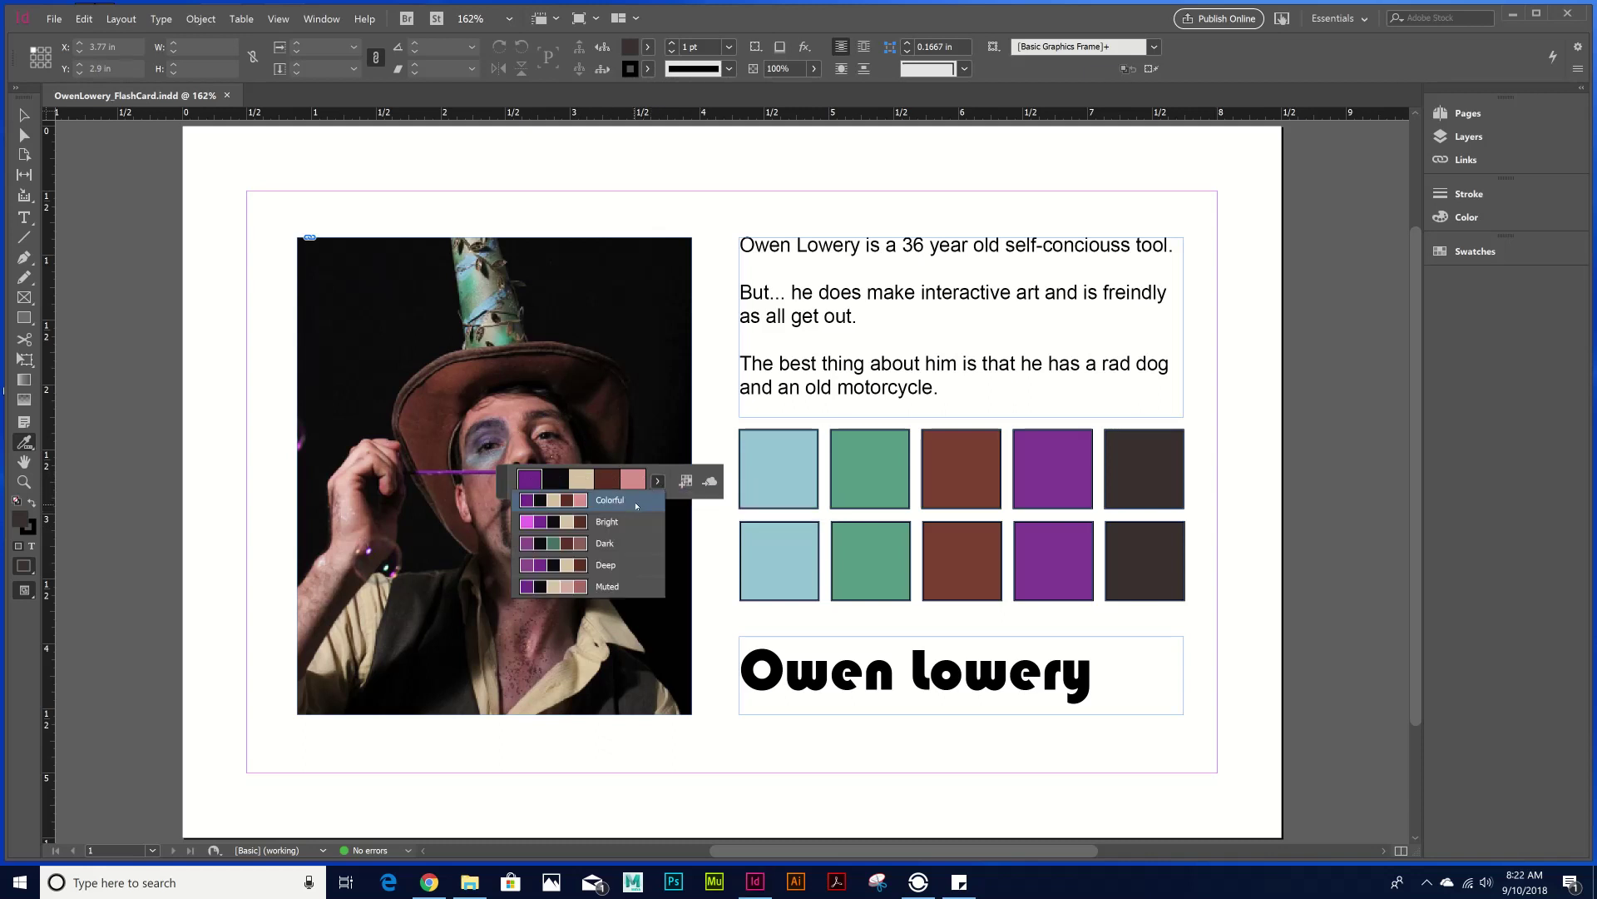
left_click(637, 500)
left_click(657, 481)
left_click(611, 522)
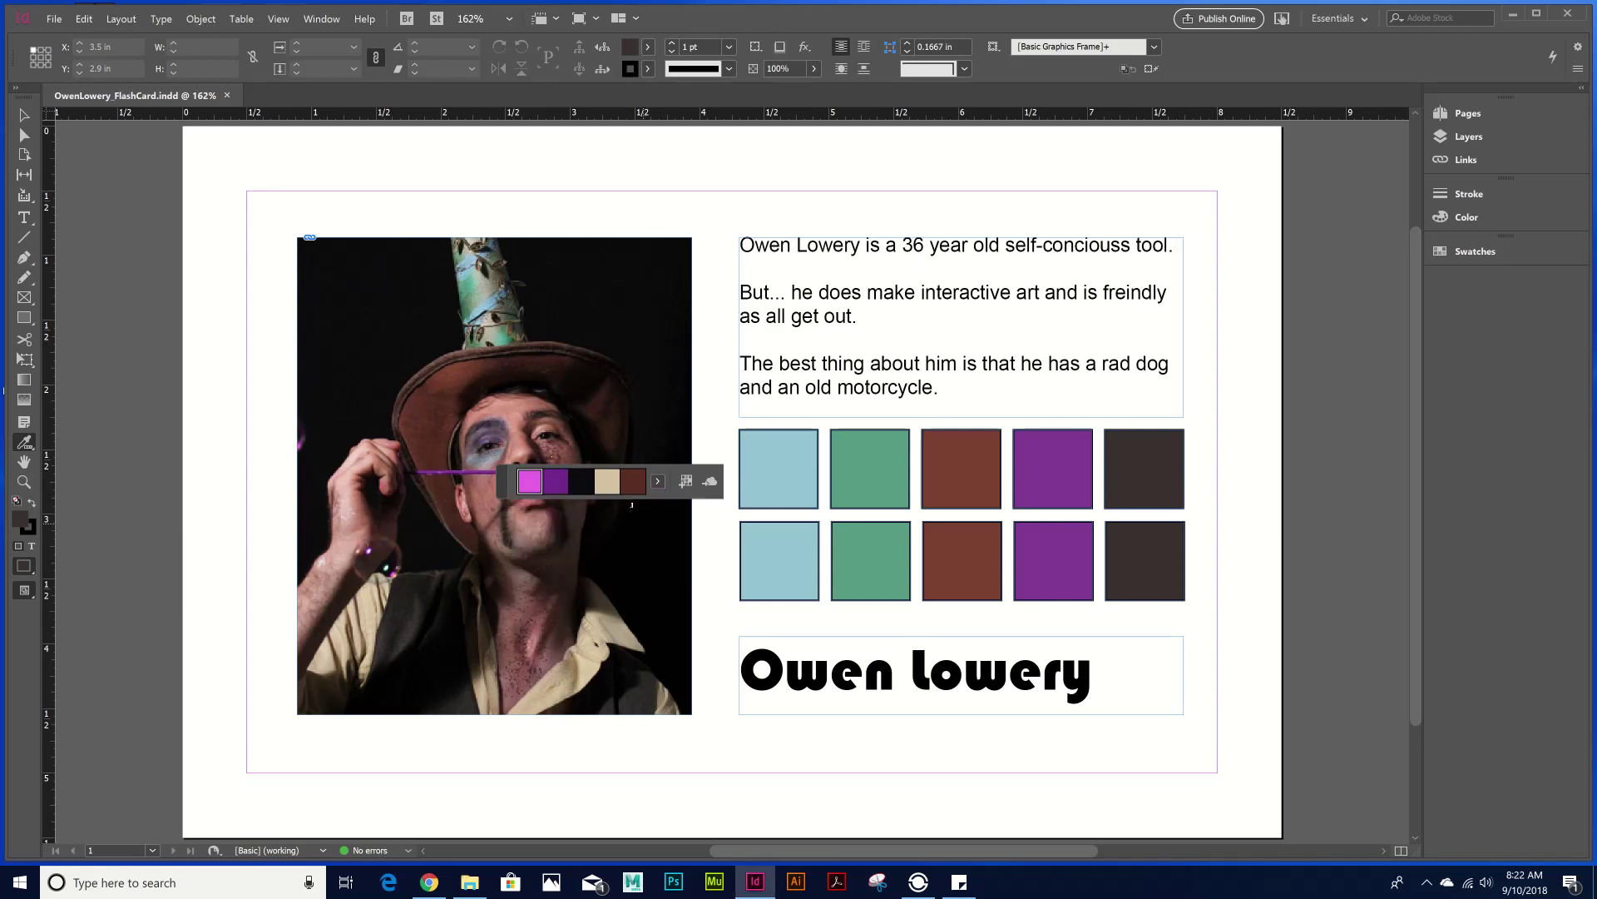
left_click(657, 481)
left_click(634, 523)
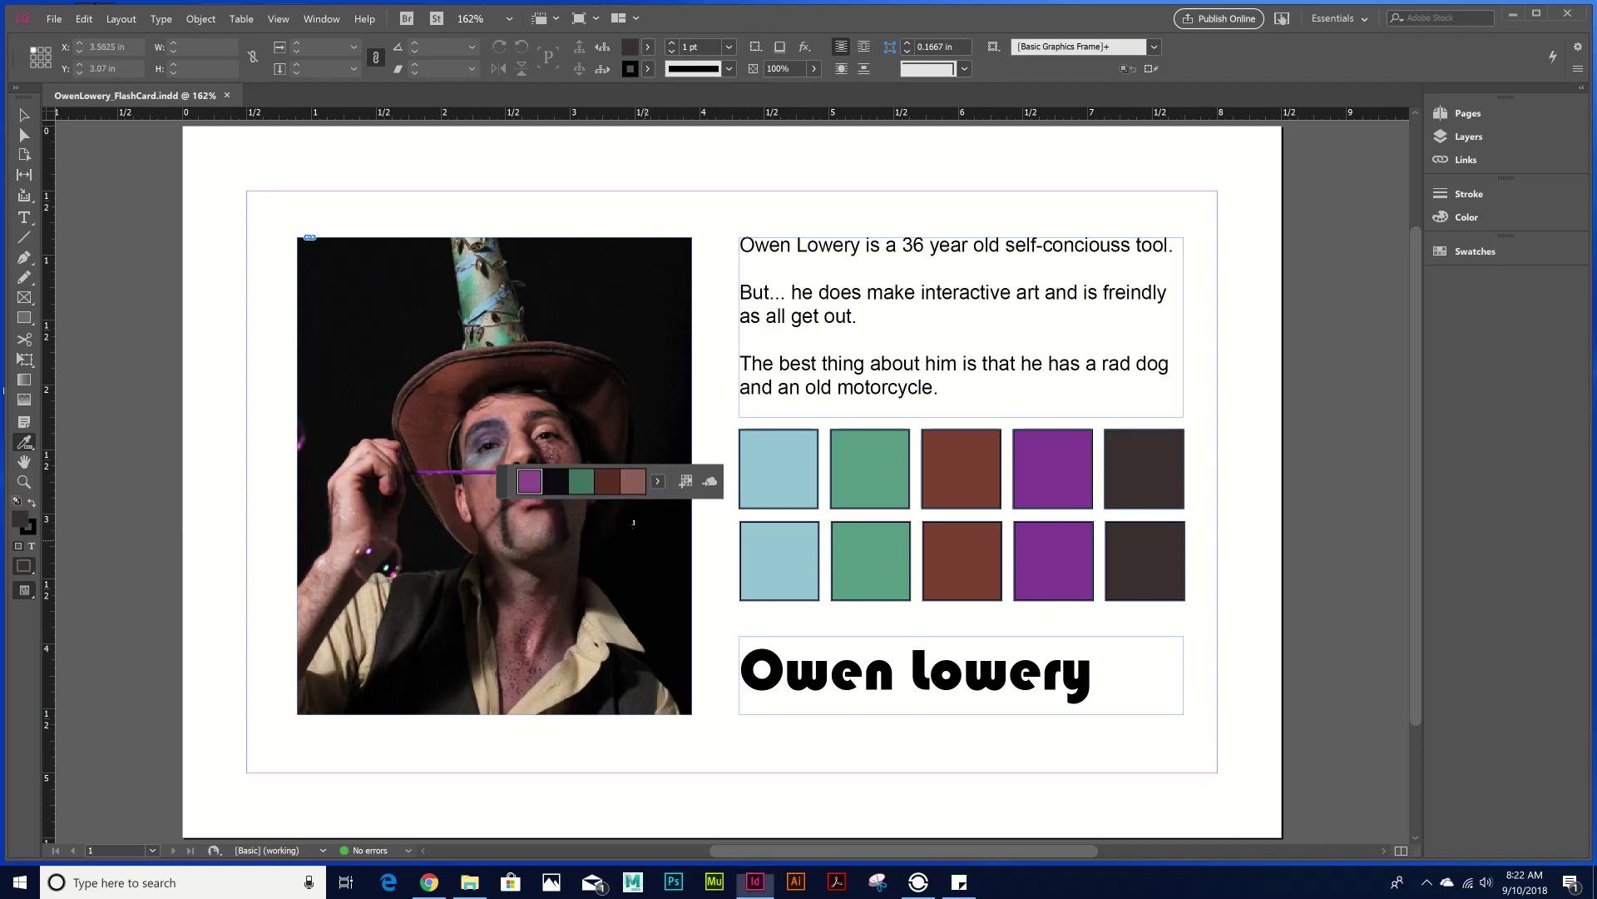
left_click(658, 481)
left_click(620, 586)
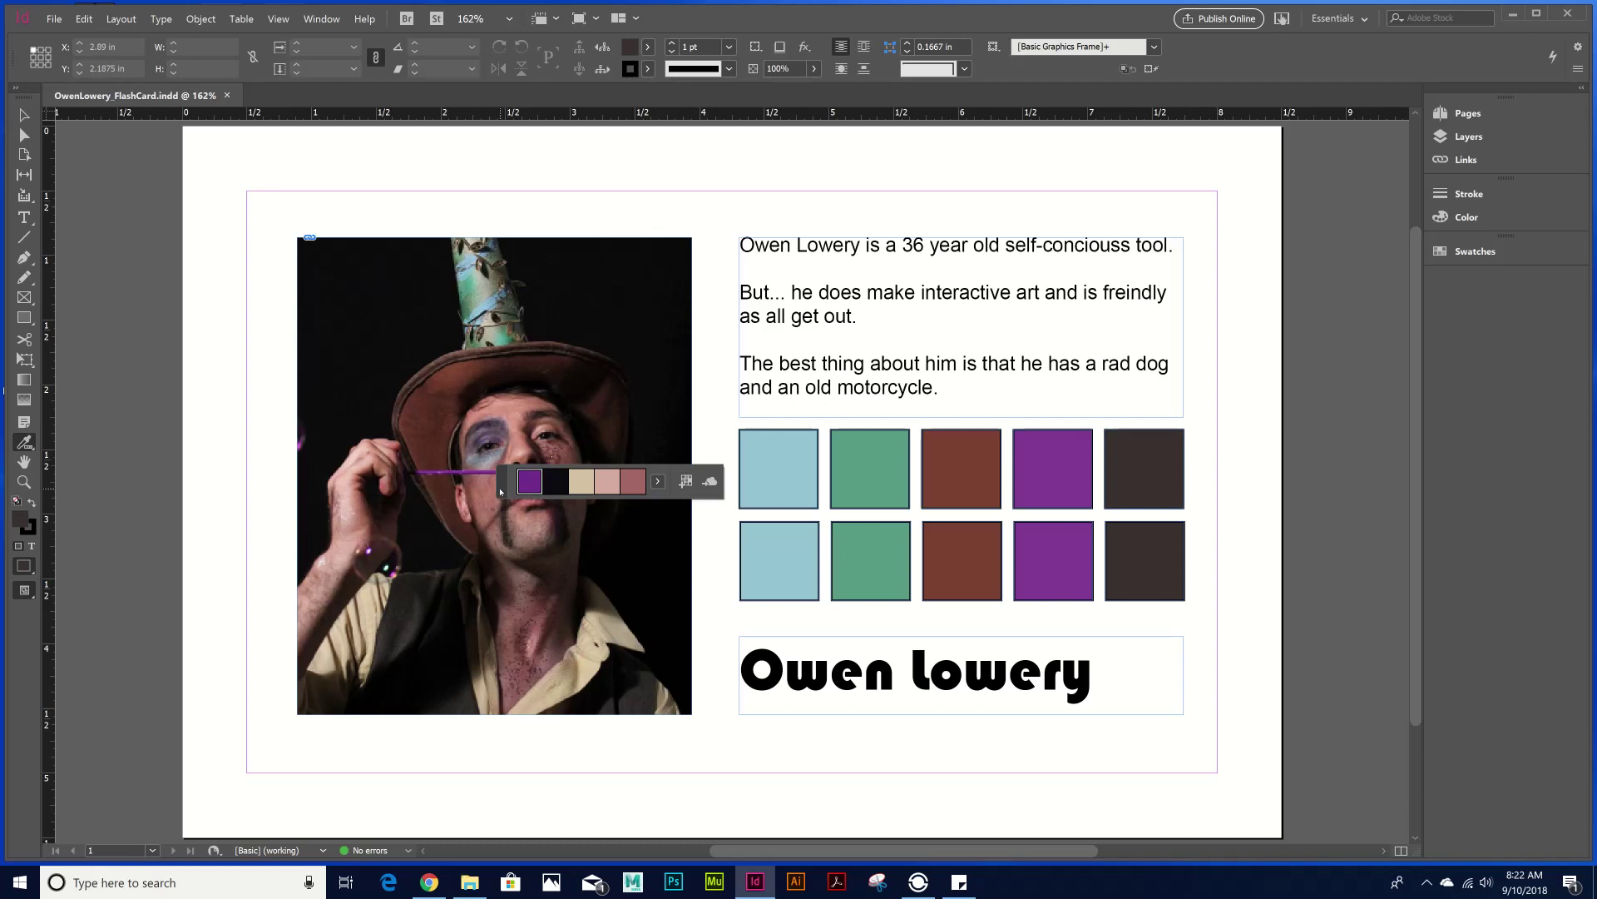
key("Escape")
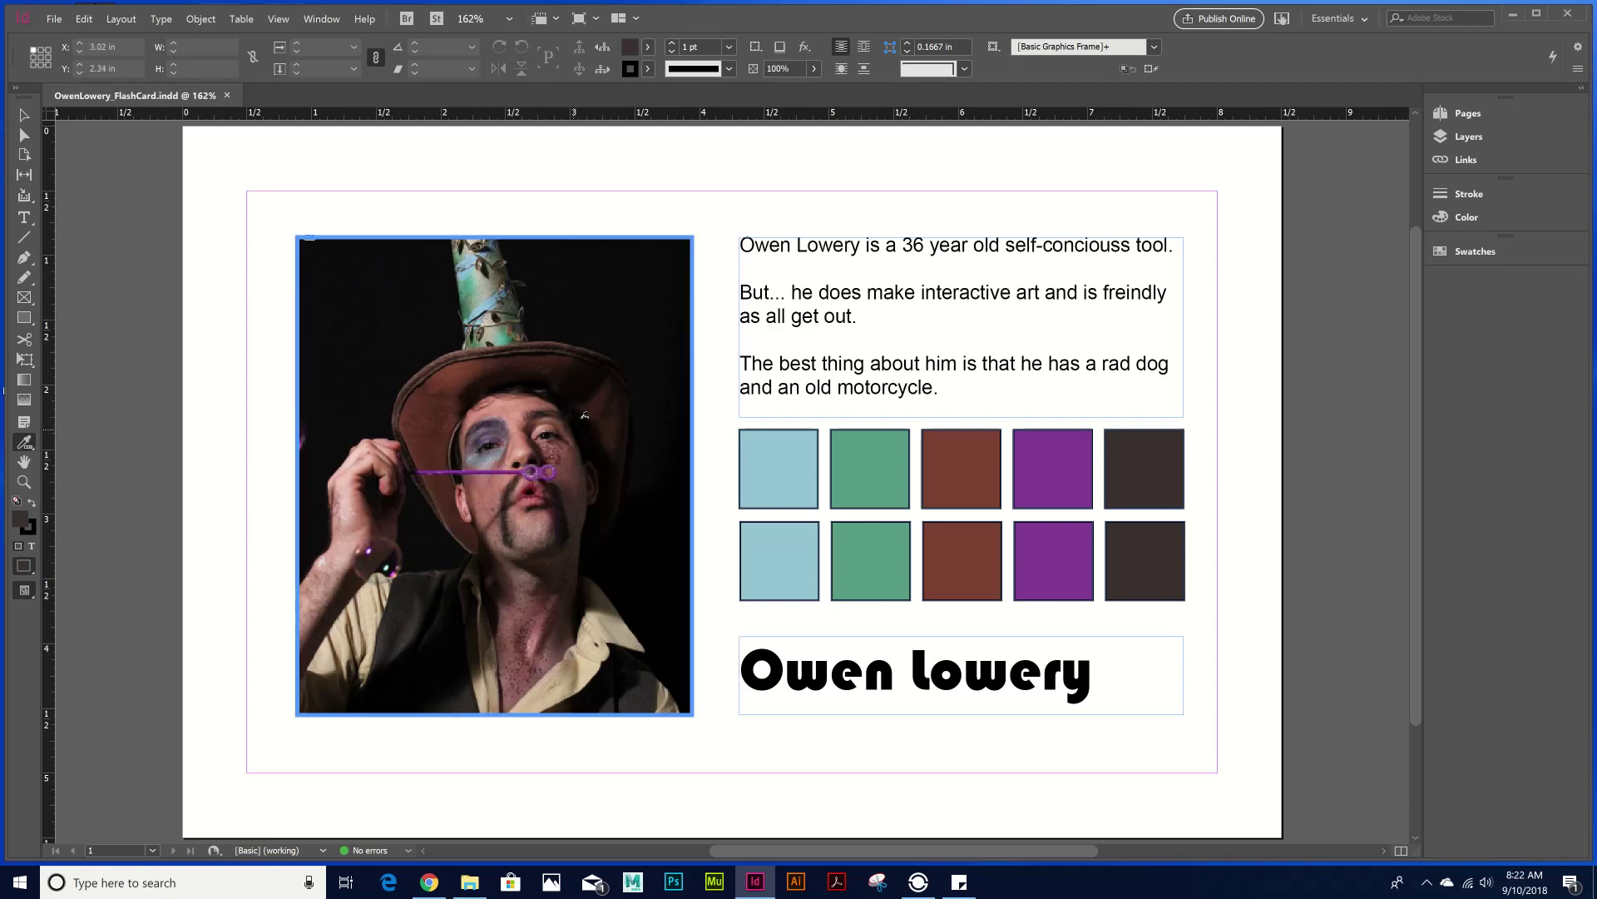
- Sample colour themes from the hat and lower photo, checking variations, then dismiss
left_click(492, 293)
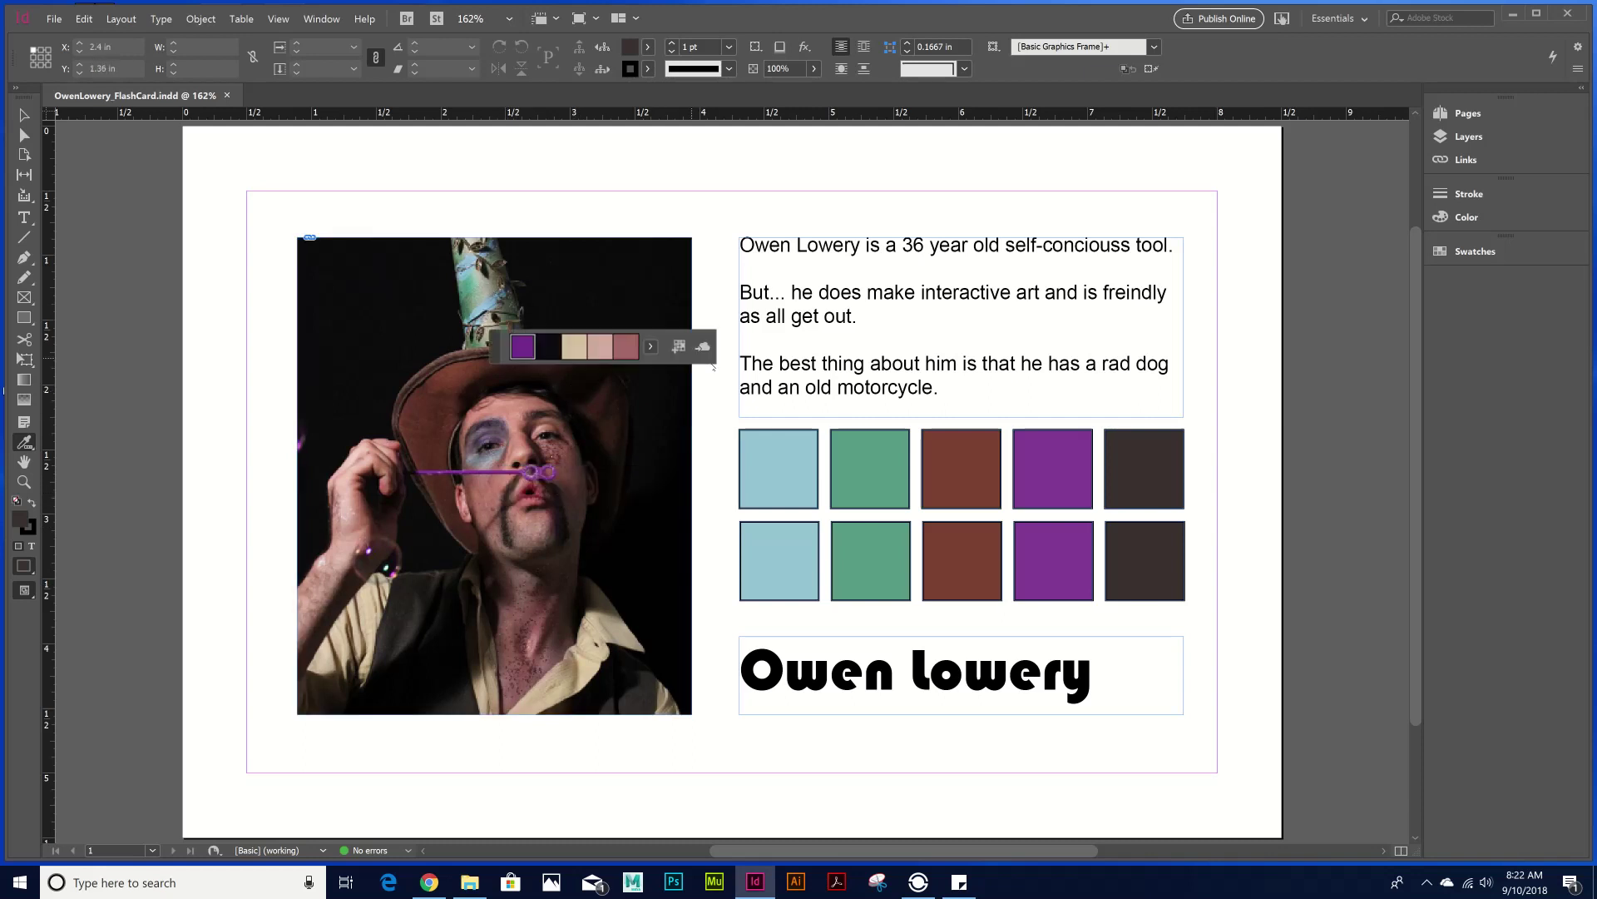
left_click(650, 348)
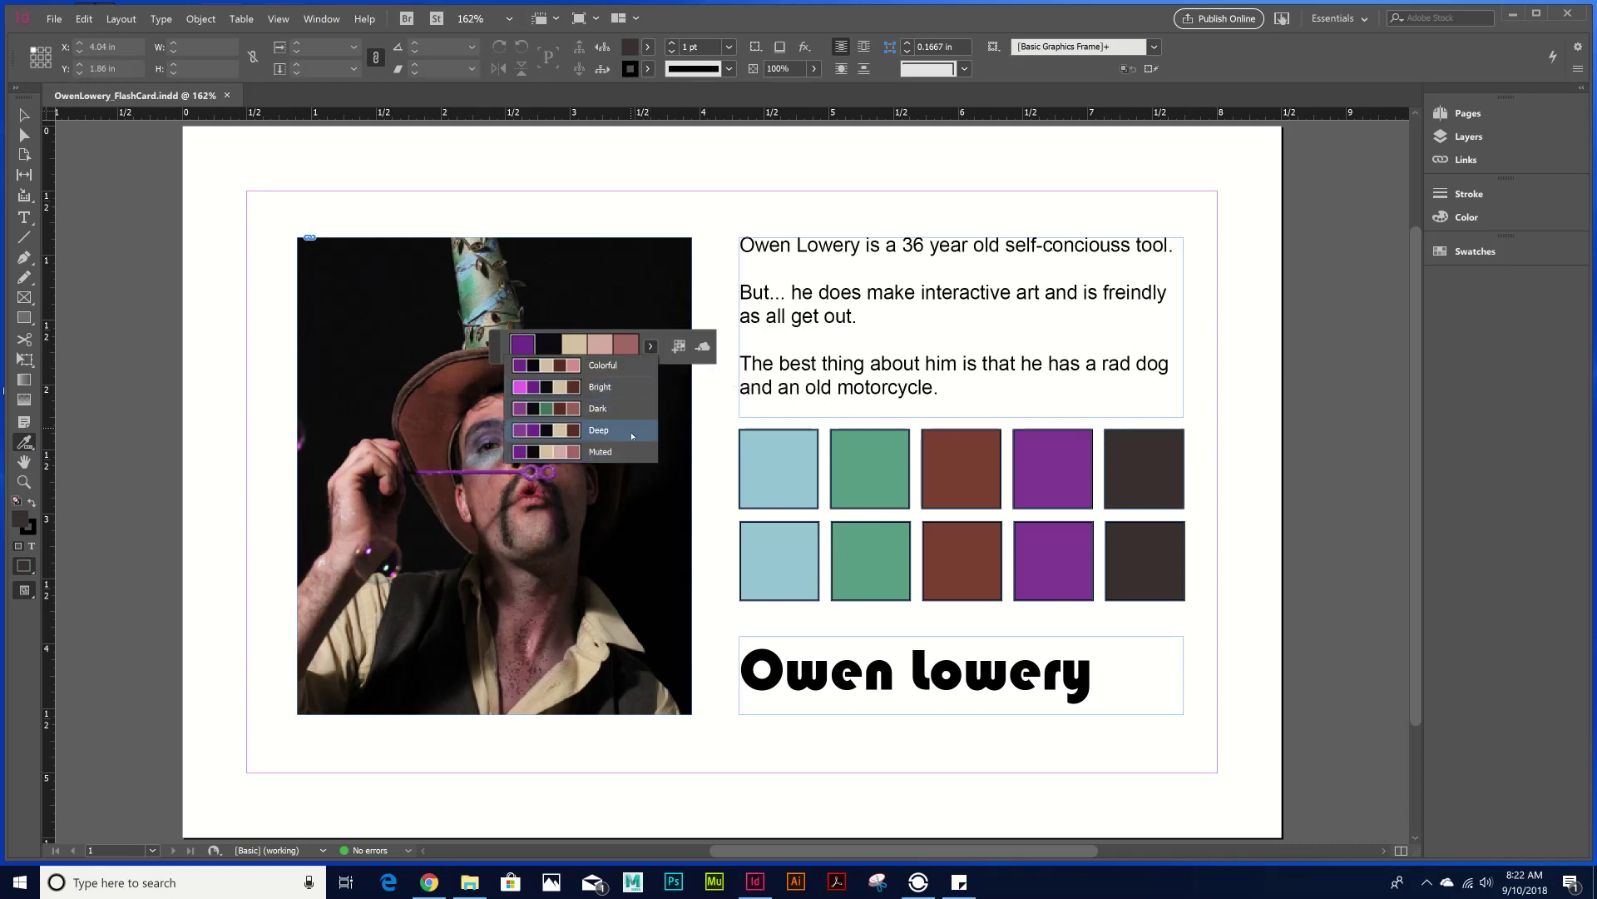
left_click(604, 364)
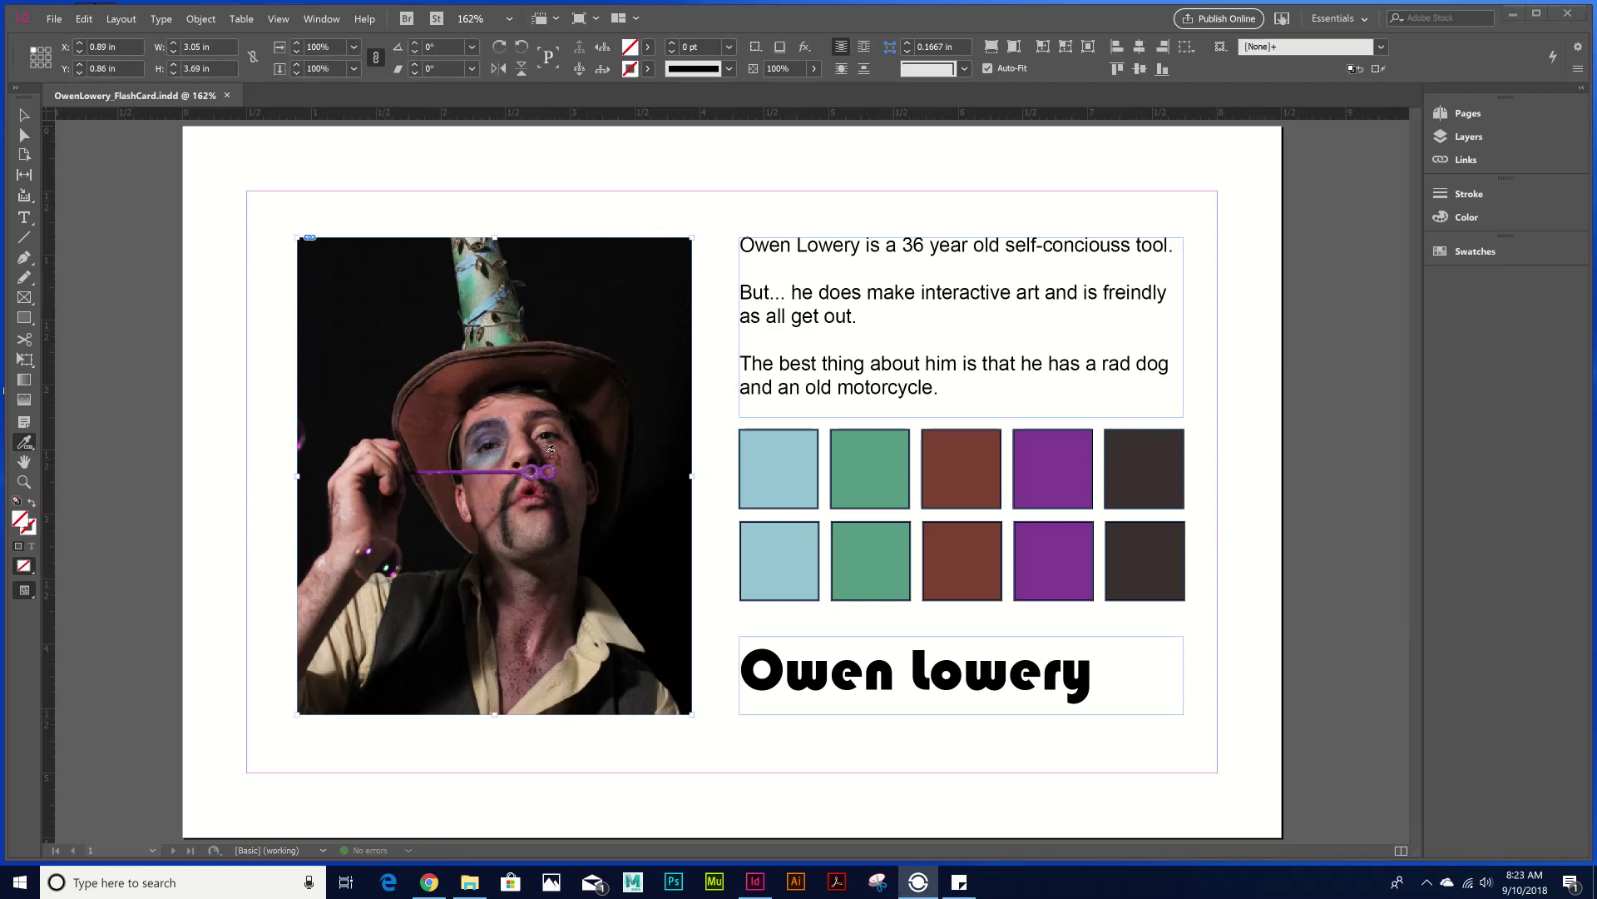
left_click(359, 537)
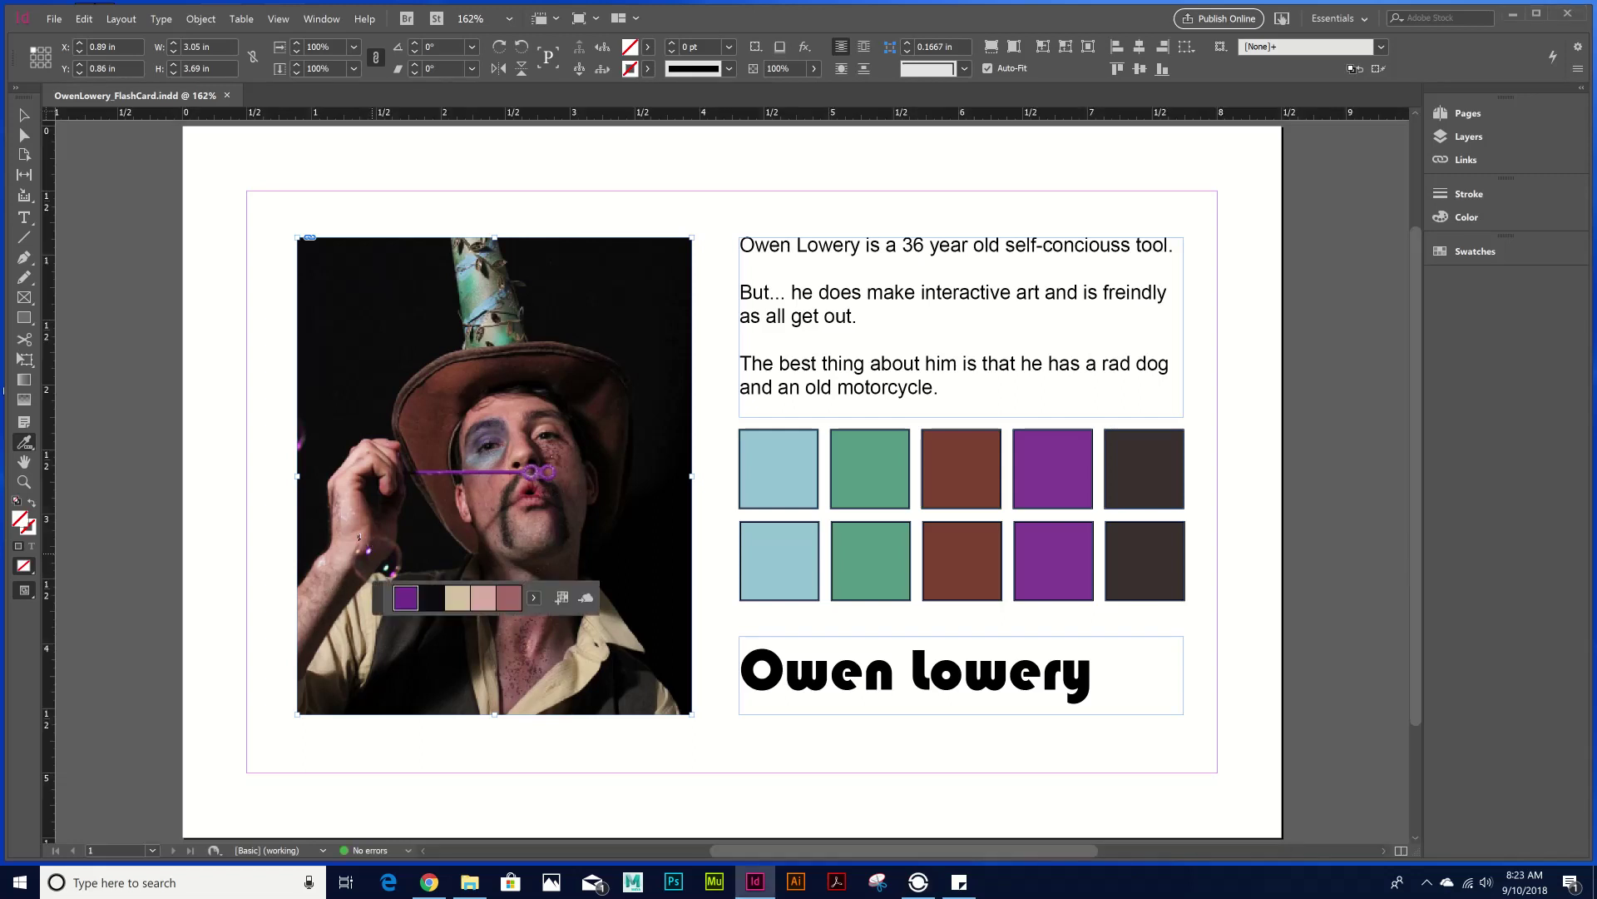
left_click(533, 598)
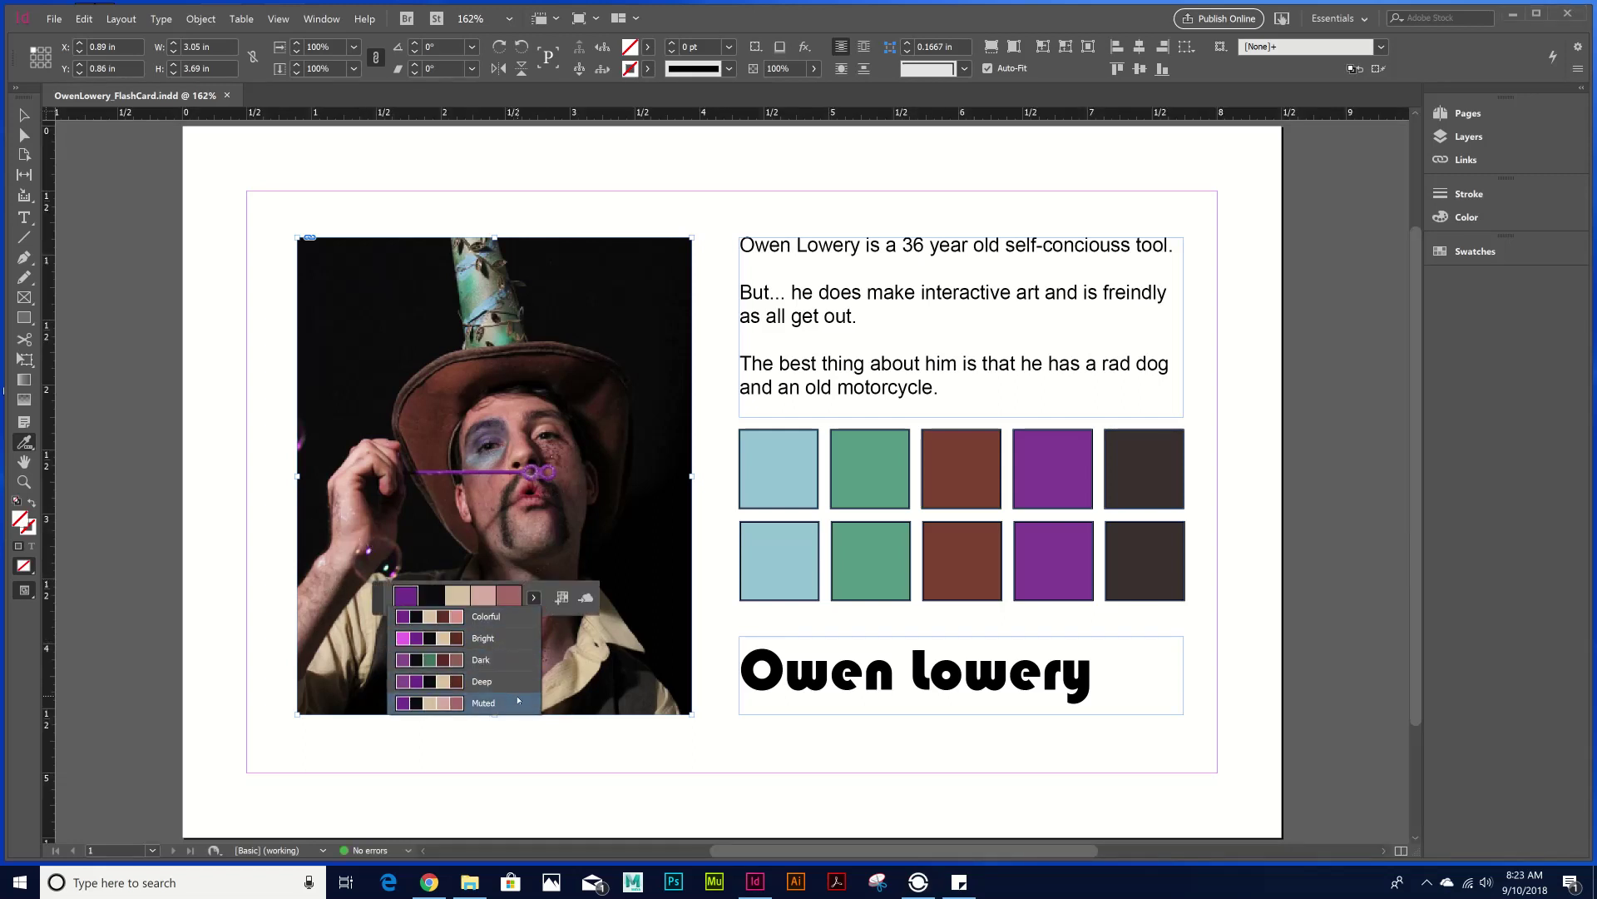
left_click(491, 616)
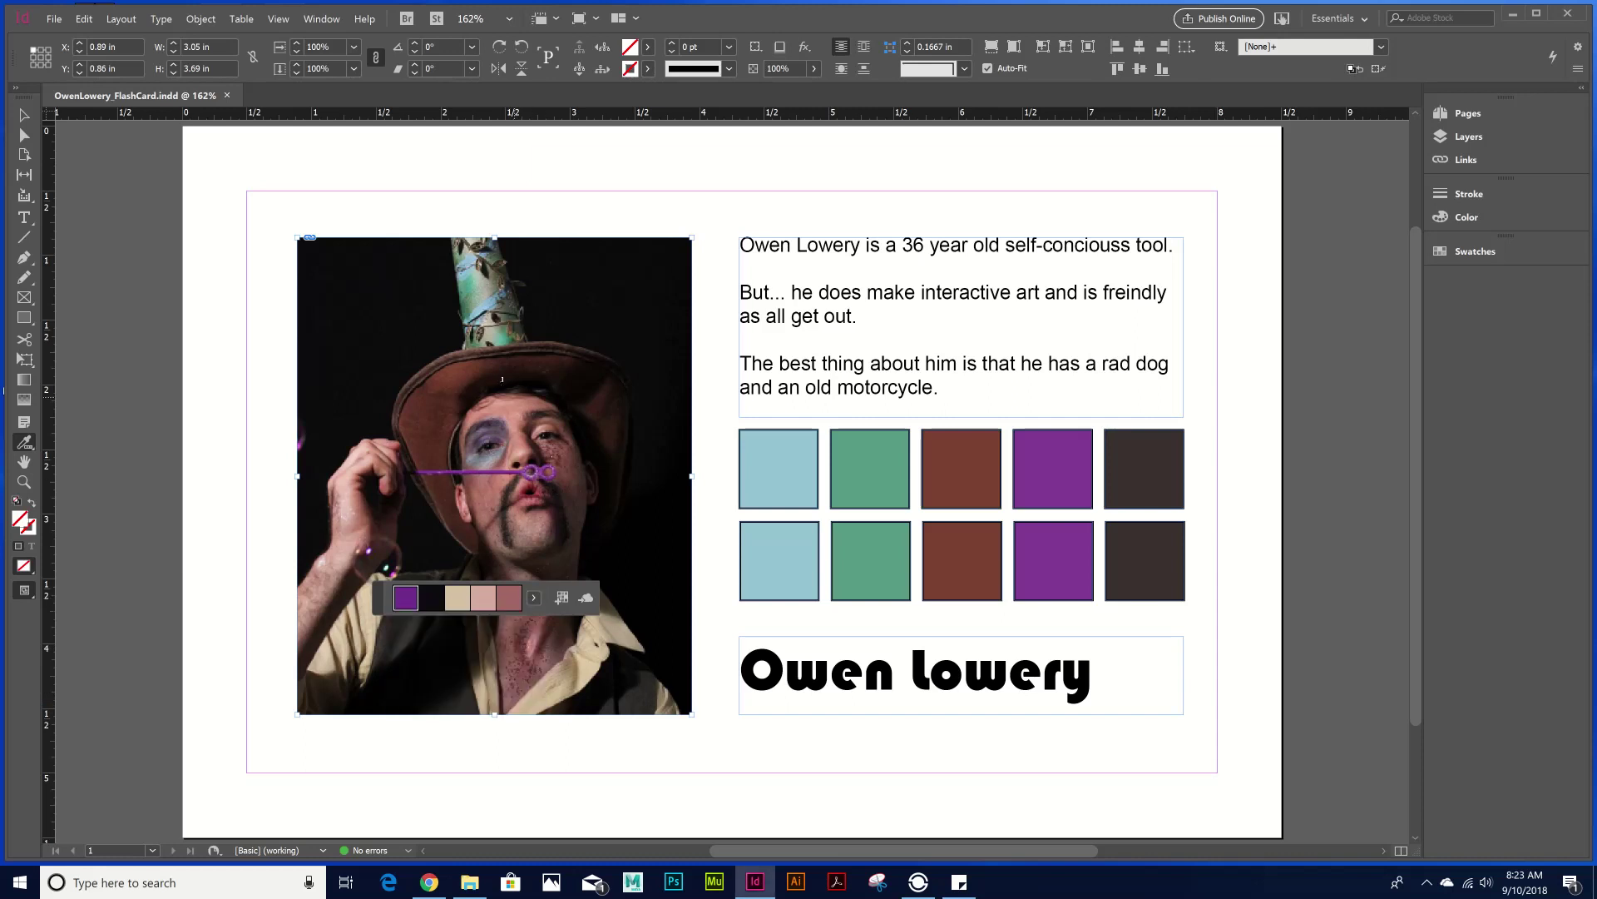
key("Escape")
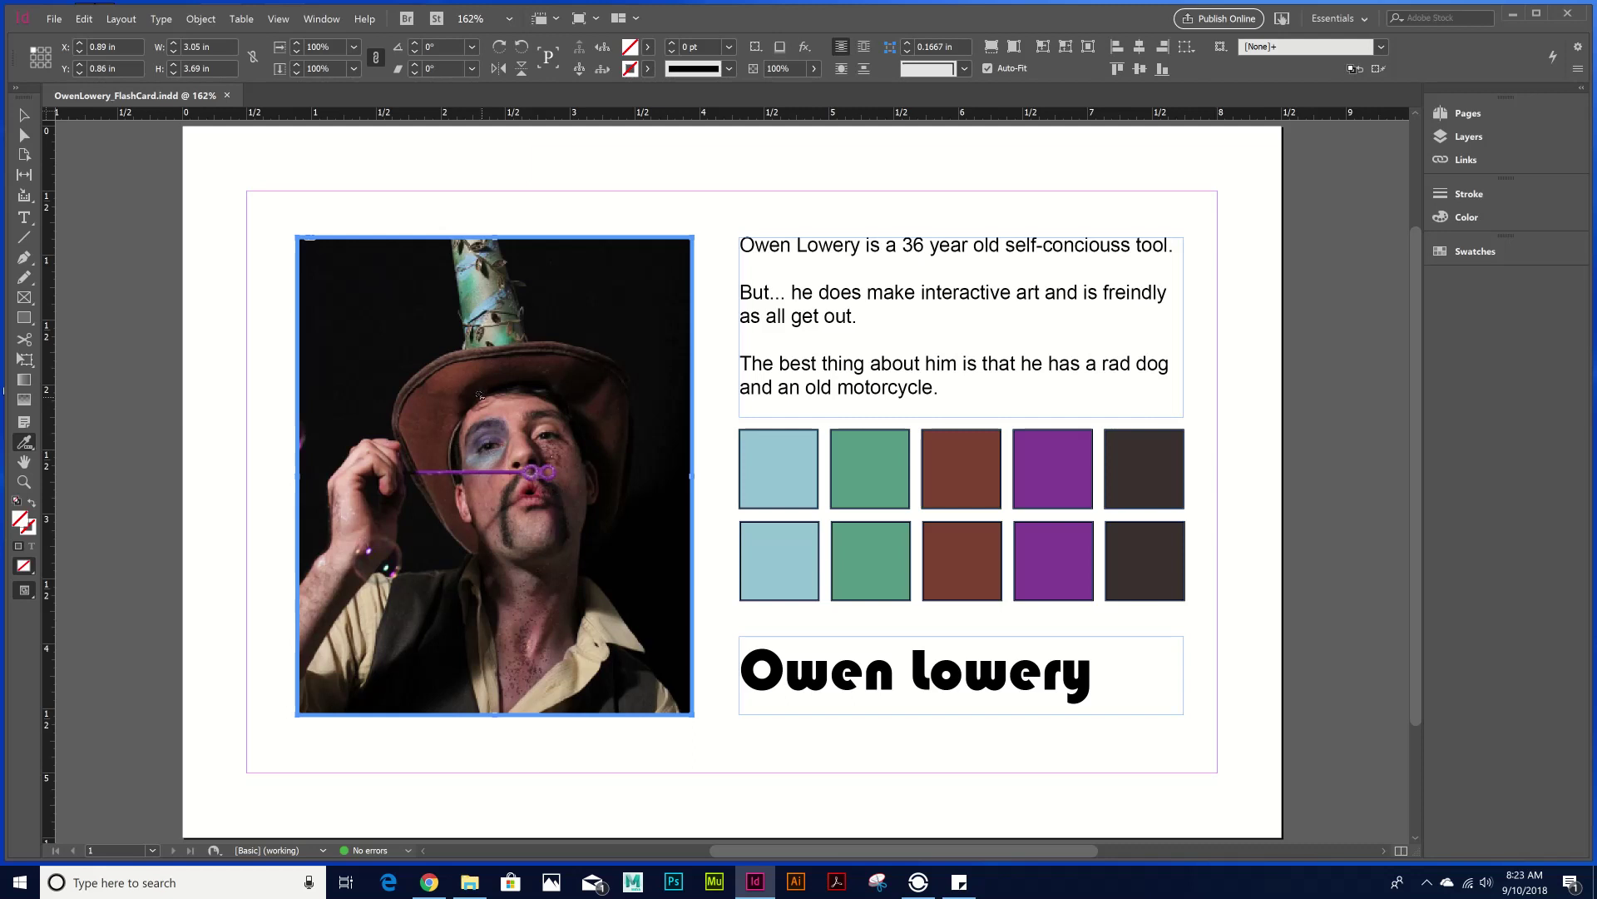
- Sample a teal-and-green Analogous colour theme from the photo and add it to the swatches
left_click(463, 280)
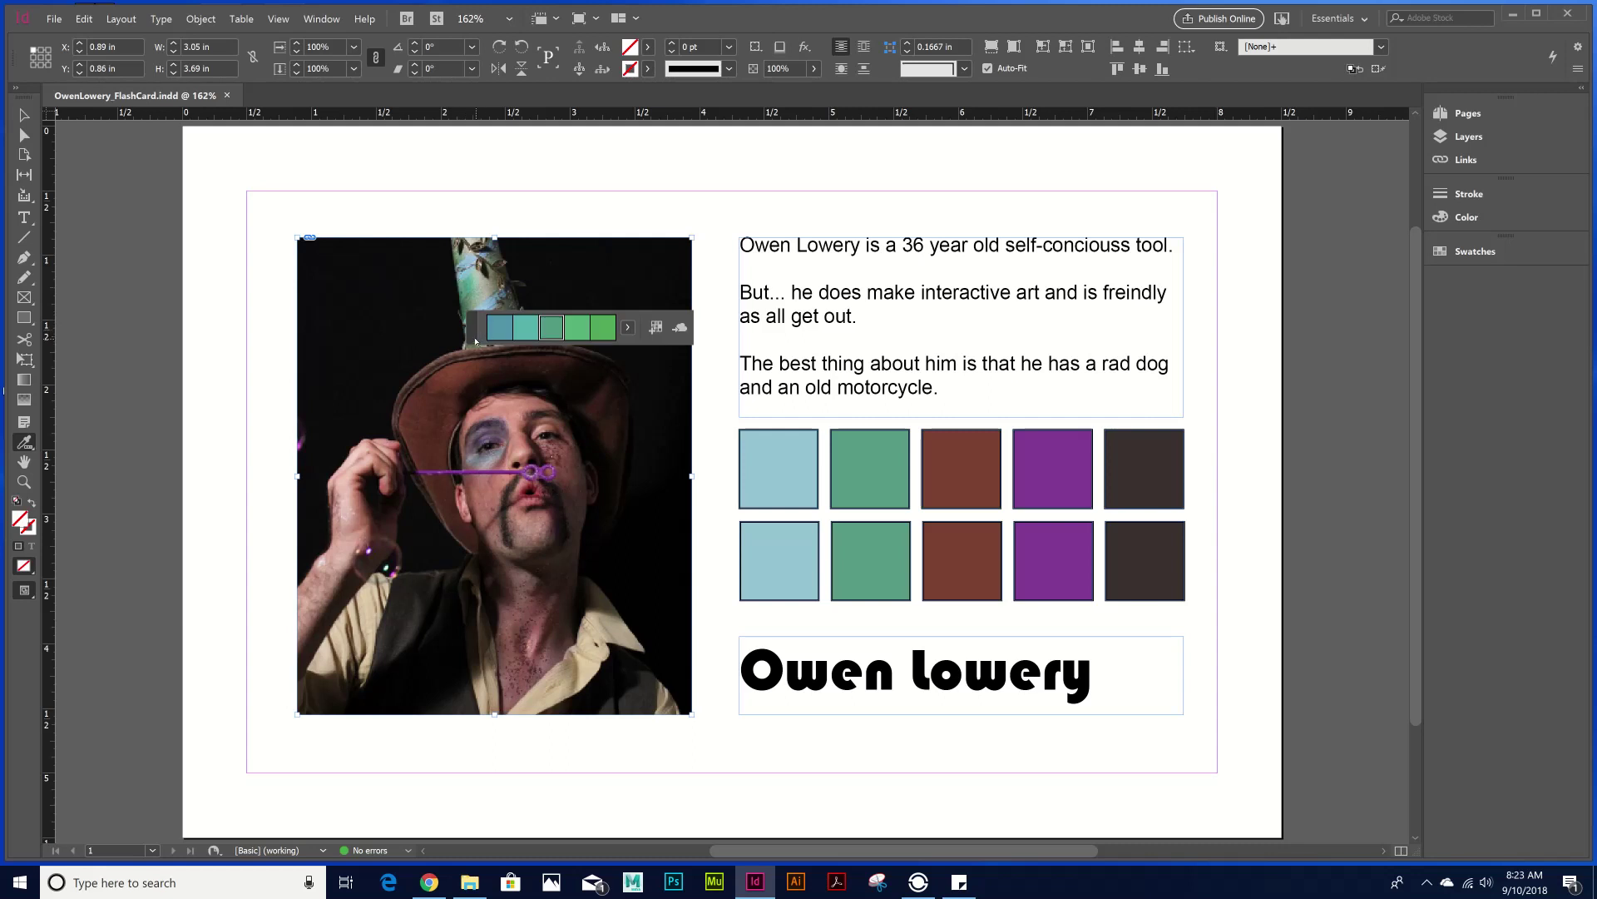
left_click(628, 327)
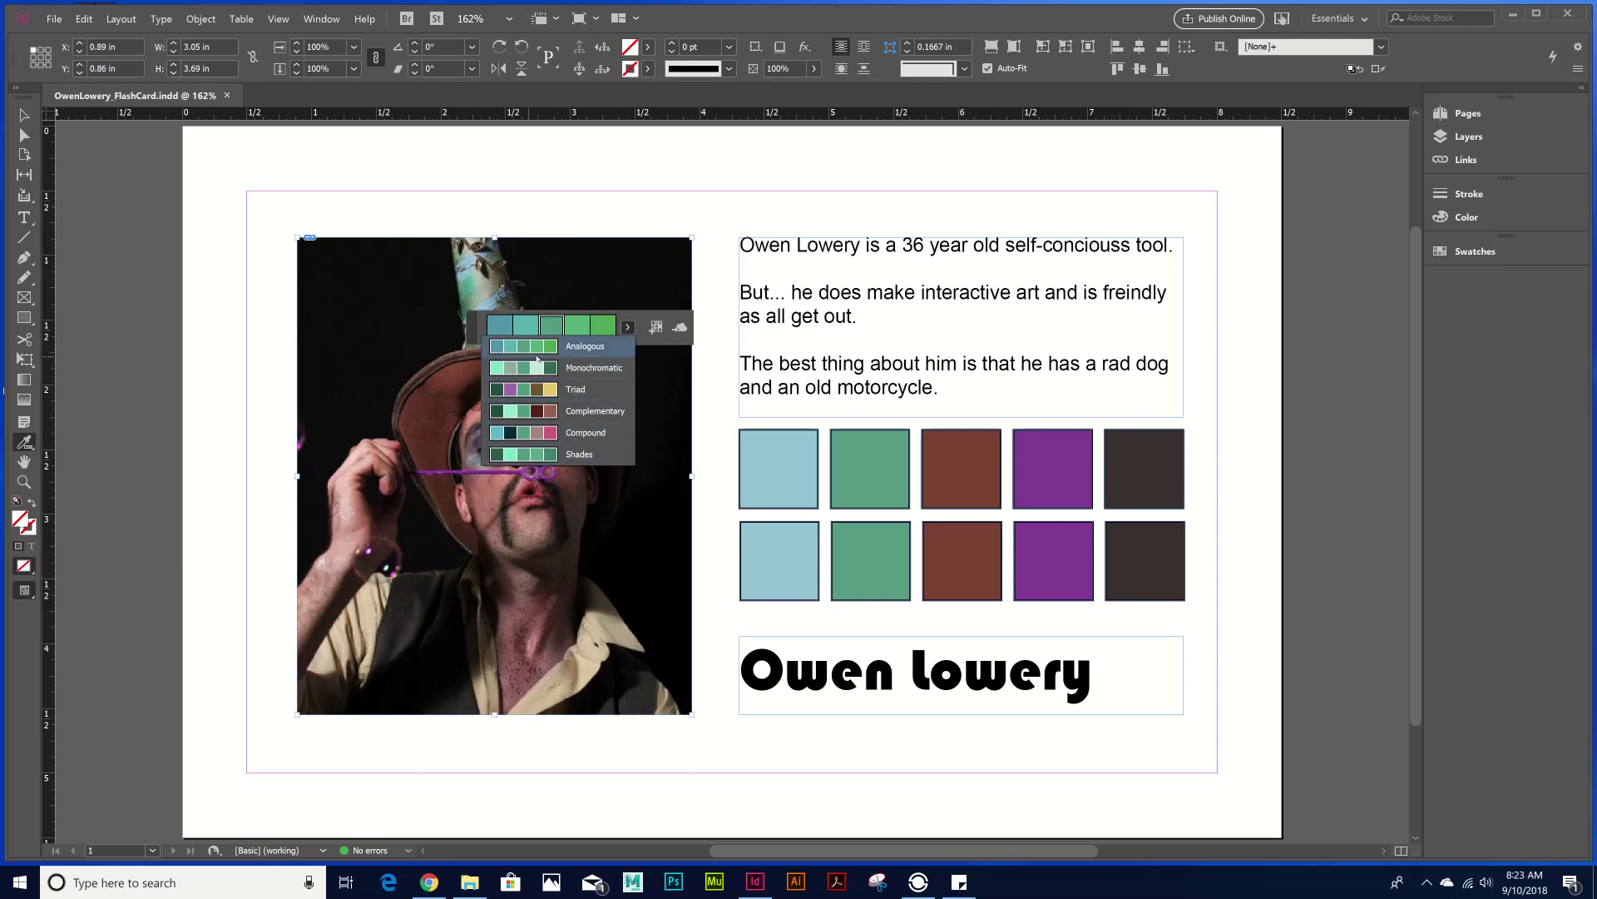
left_click(622, 344)
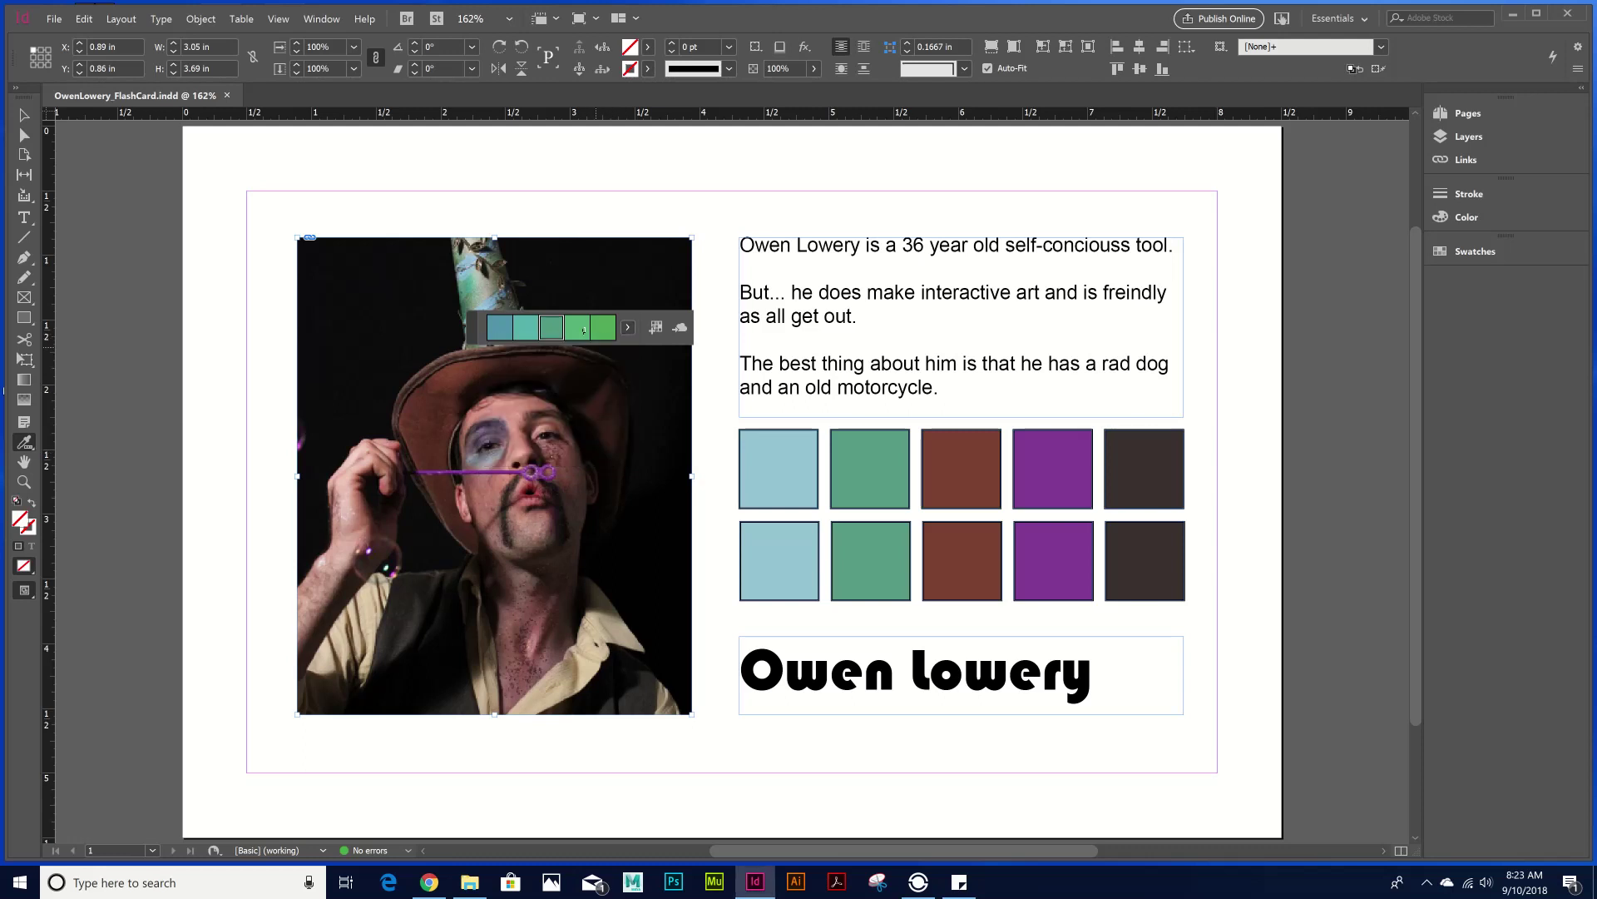
left_click(627, 328)
left_click(597, 330)
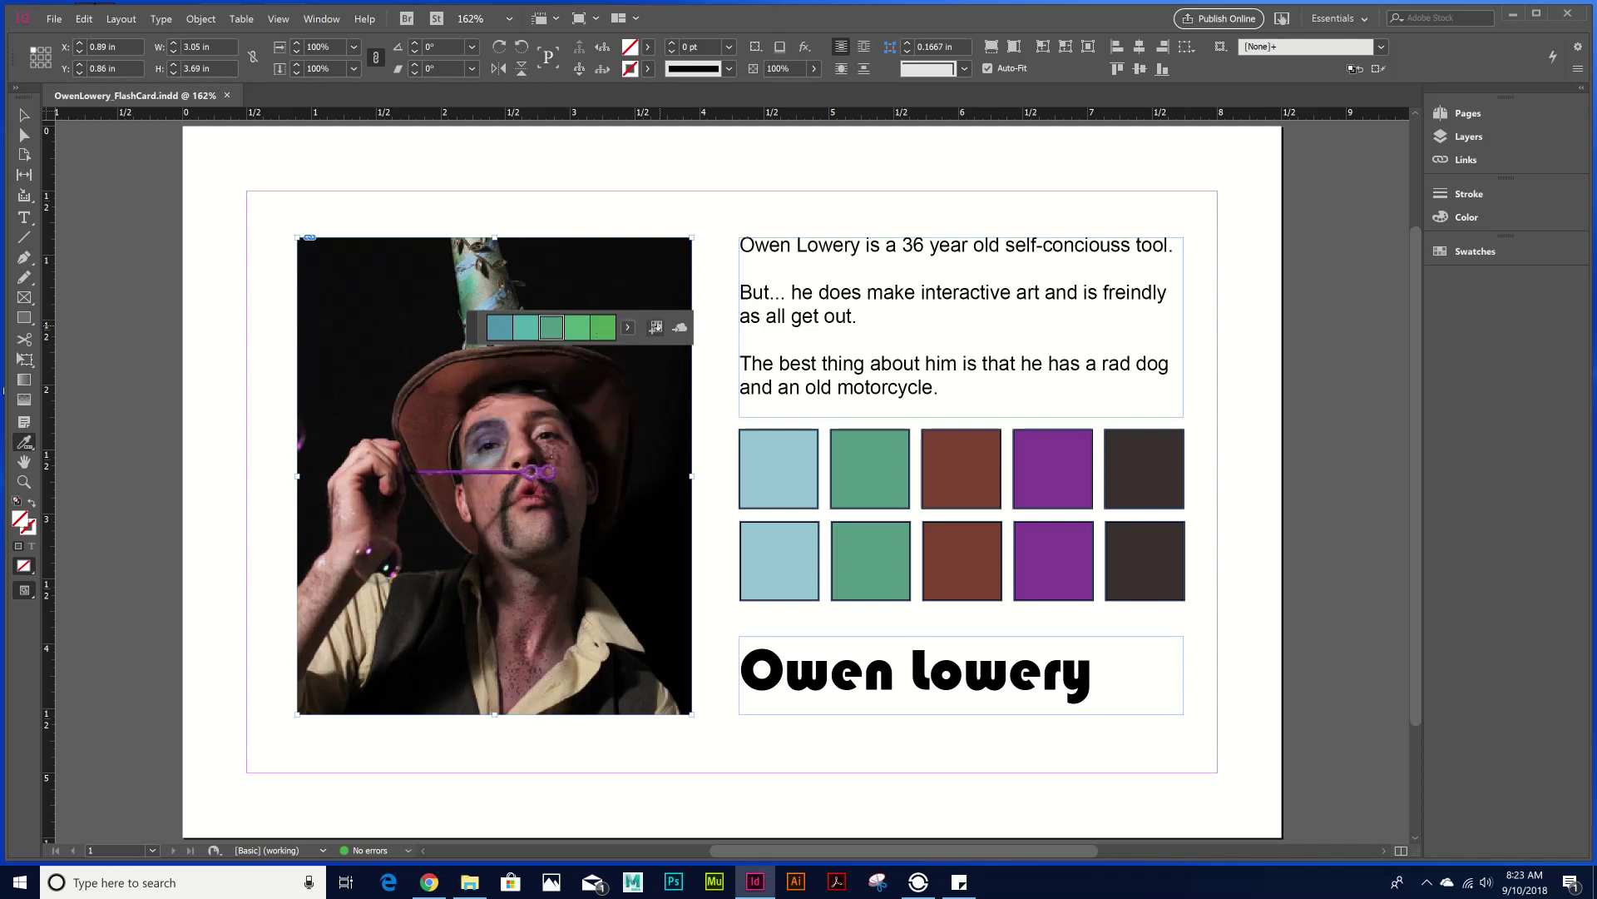
left_click(655, 328)
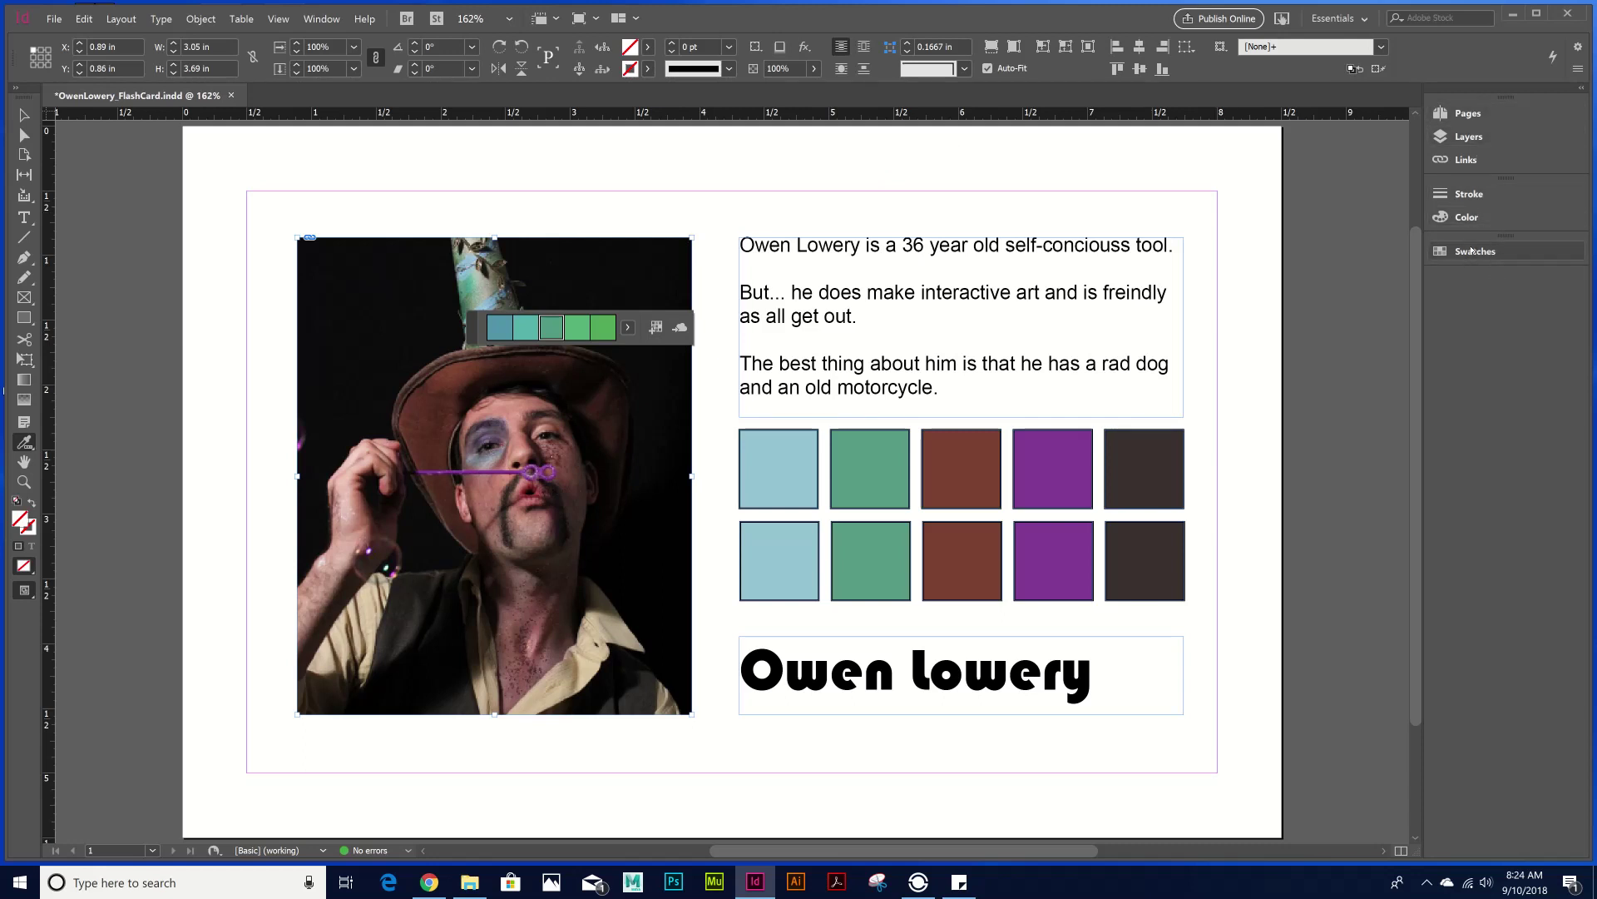
- In the Essentials workspace, show the Swatches panel and expand the Analogous_Theme colour group
left_click(1337, 18)
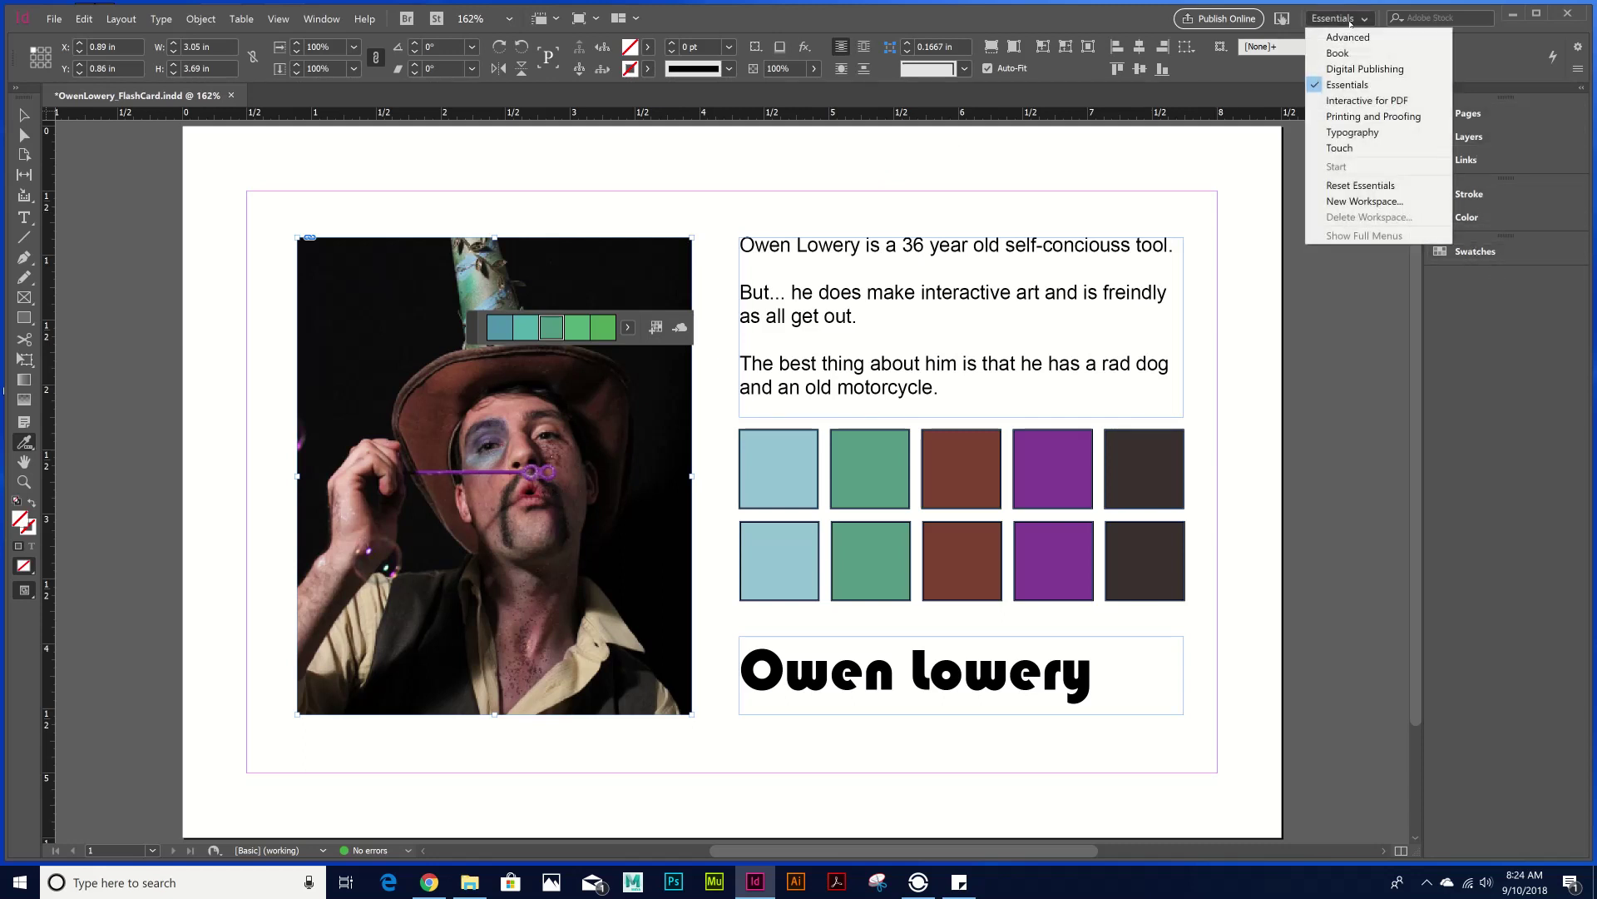
left_click(1348, 85)
left_click(1477, 251)
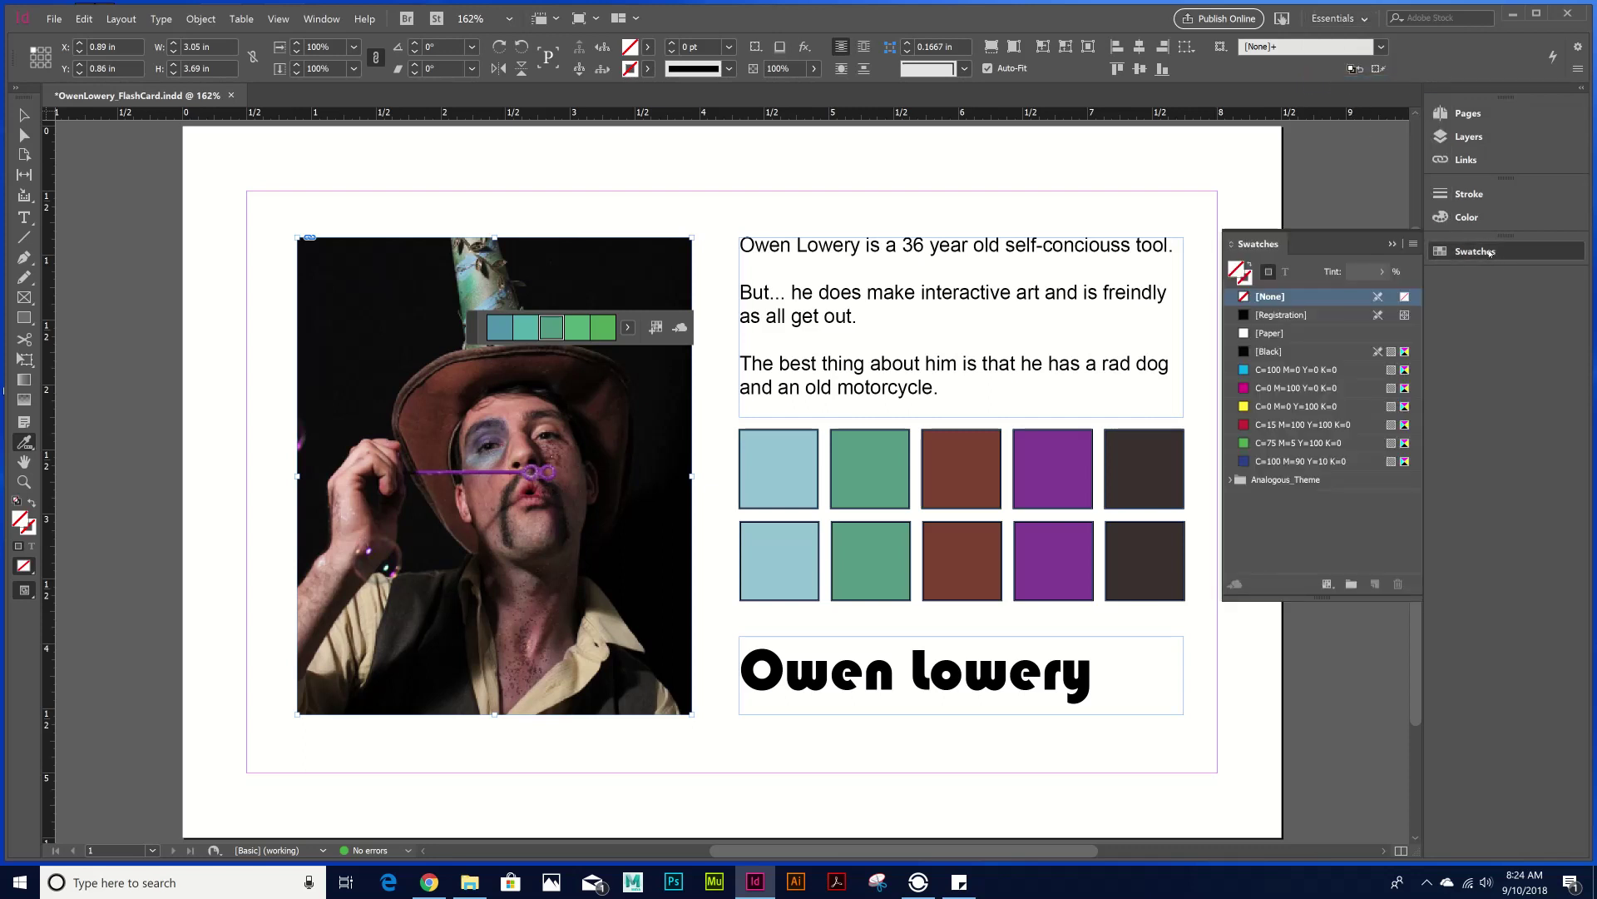
left_click(1277, 480)
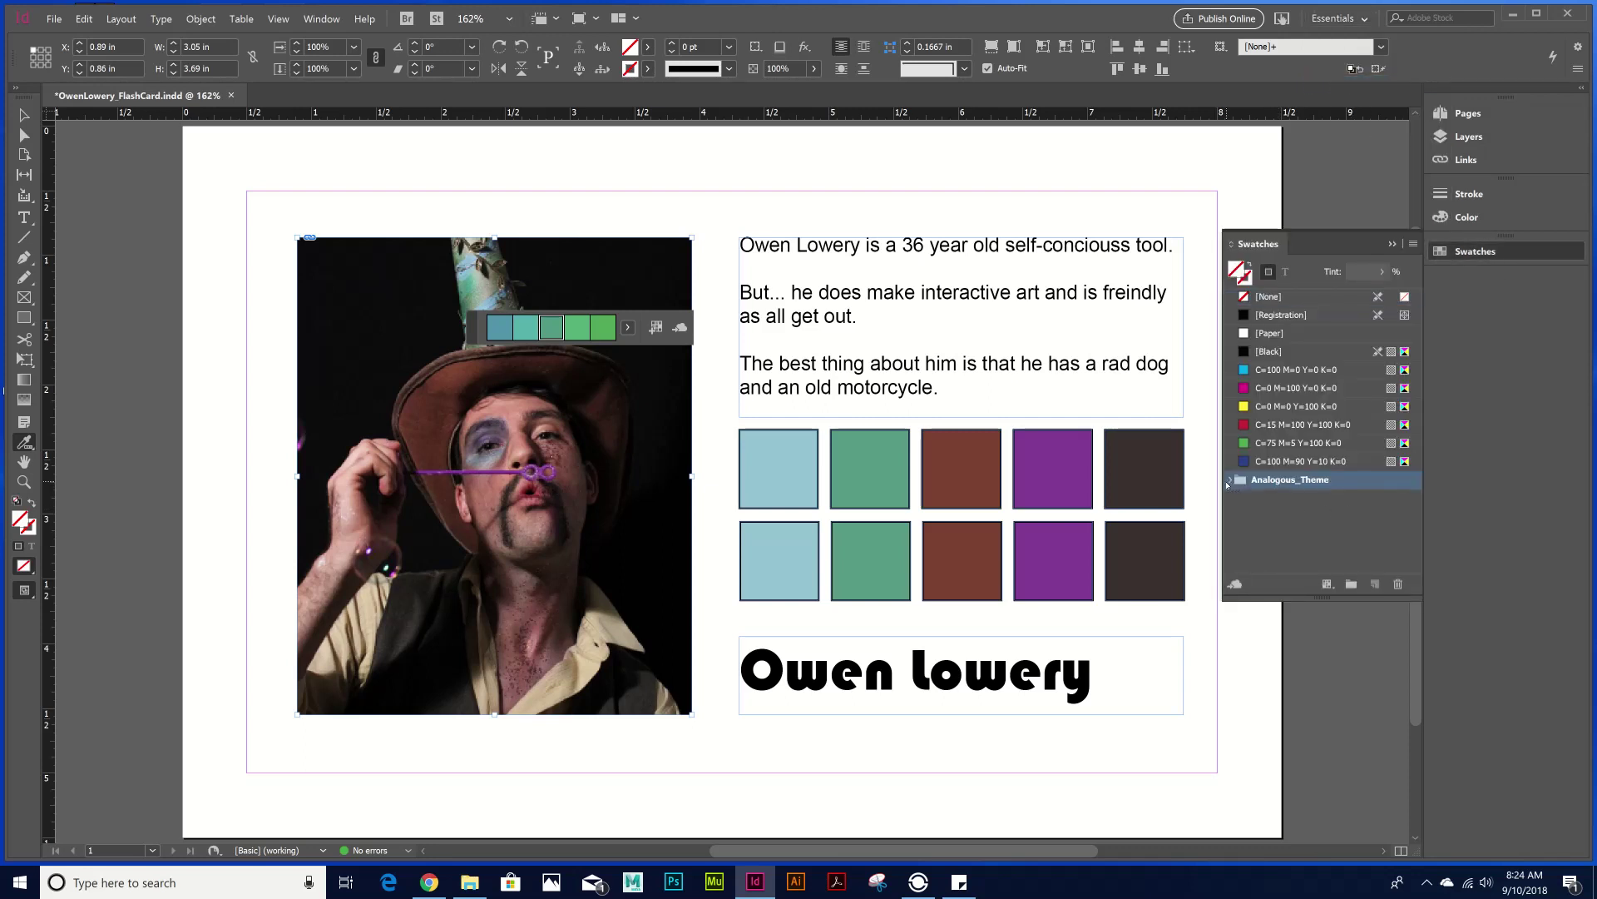
left_click(1229, 480)
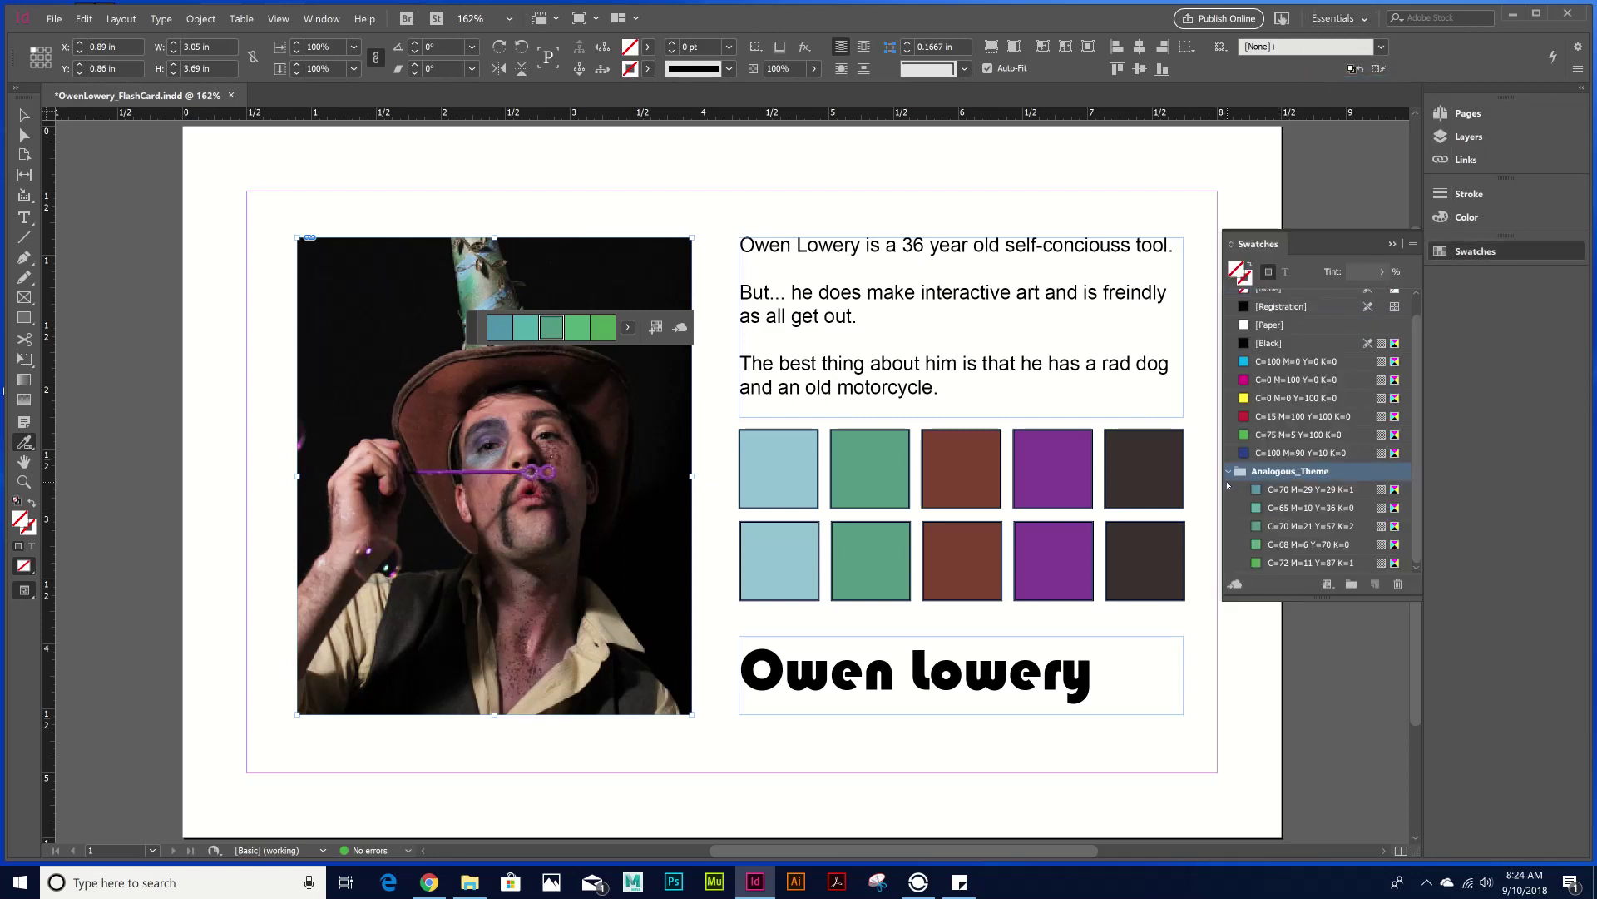
- Rename the colour group to Analogous_UnicornCowboy
double_click(1304, 472)
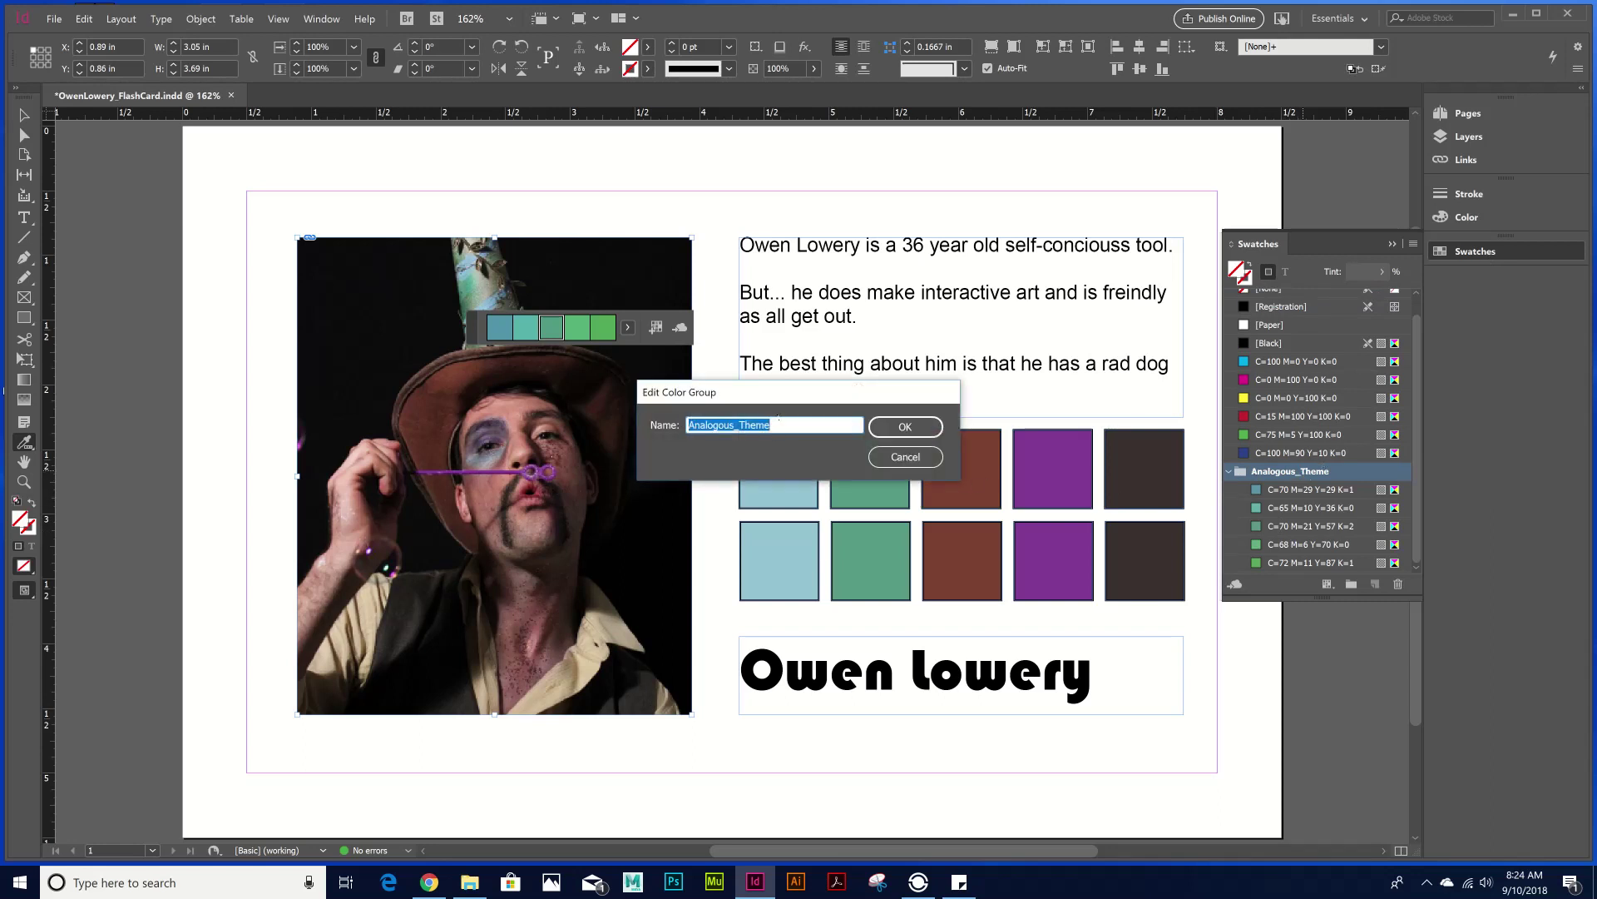
left_click_drag(772, 426, 741, 433)
type("UnicornC")
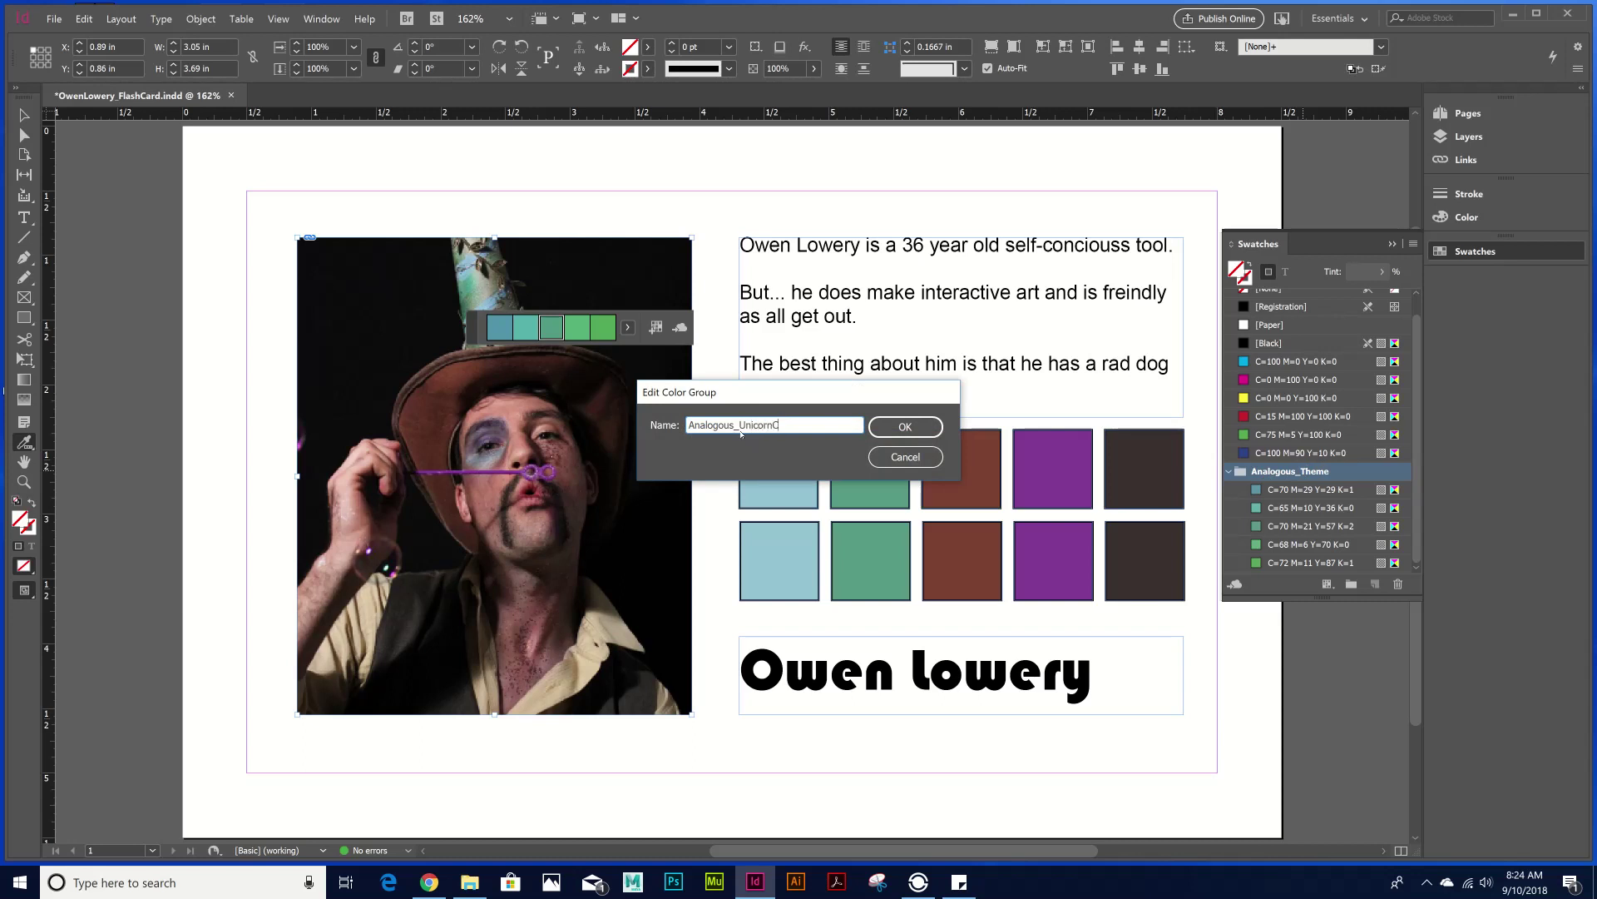
type("owboy")
key("Return")
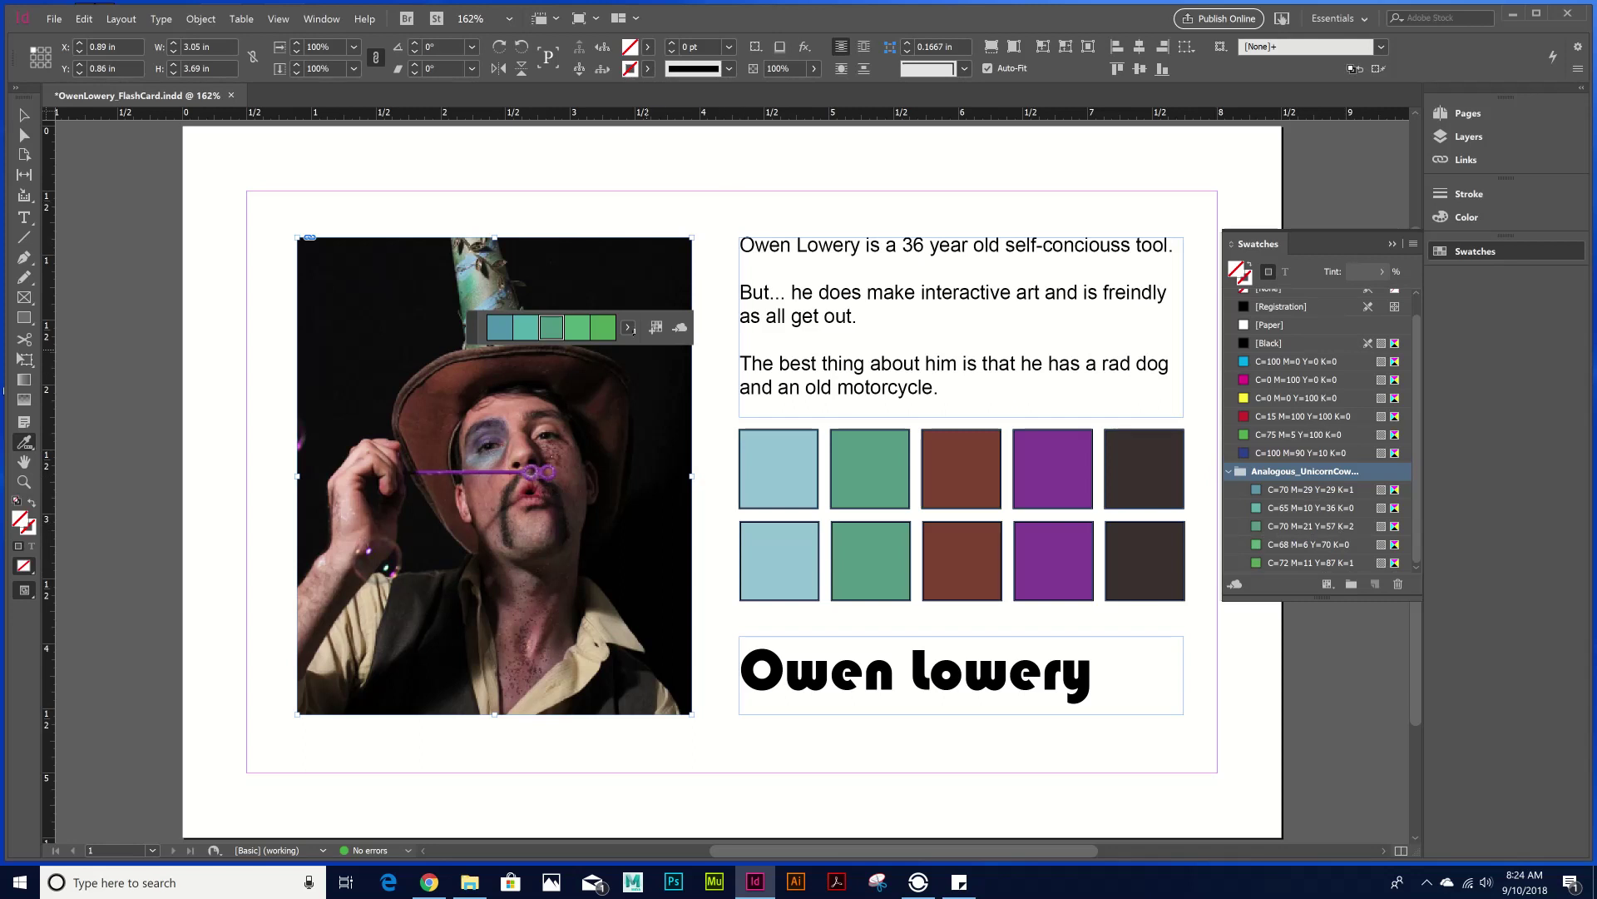
left_click(627, 327)
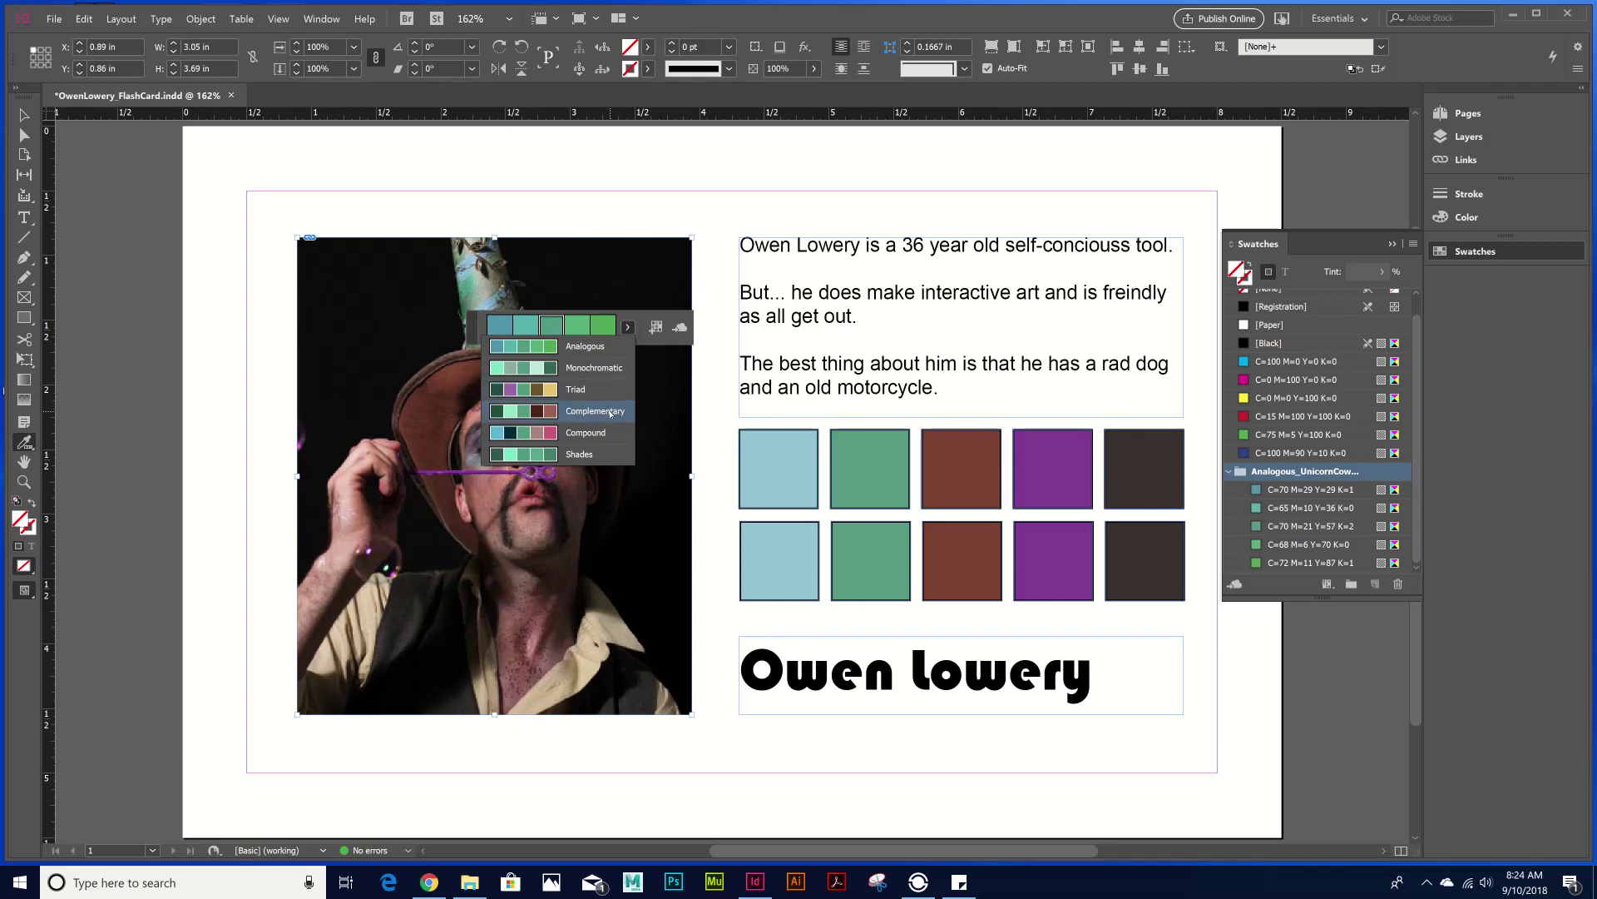
- Add a Triad theme from the photo to swatches, rename it Triad_UnicornCowboy, and close the popup
left_click(583, 389)
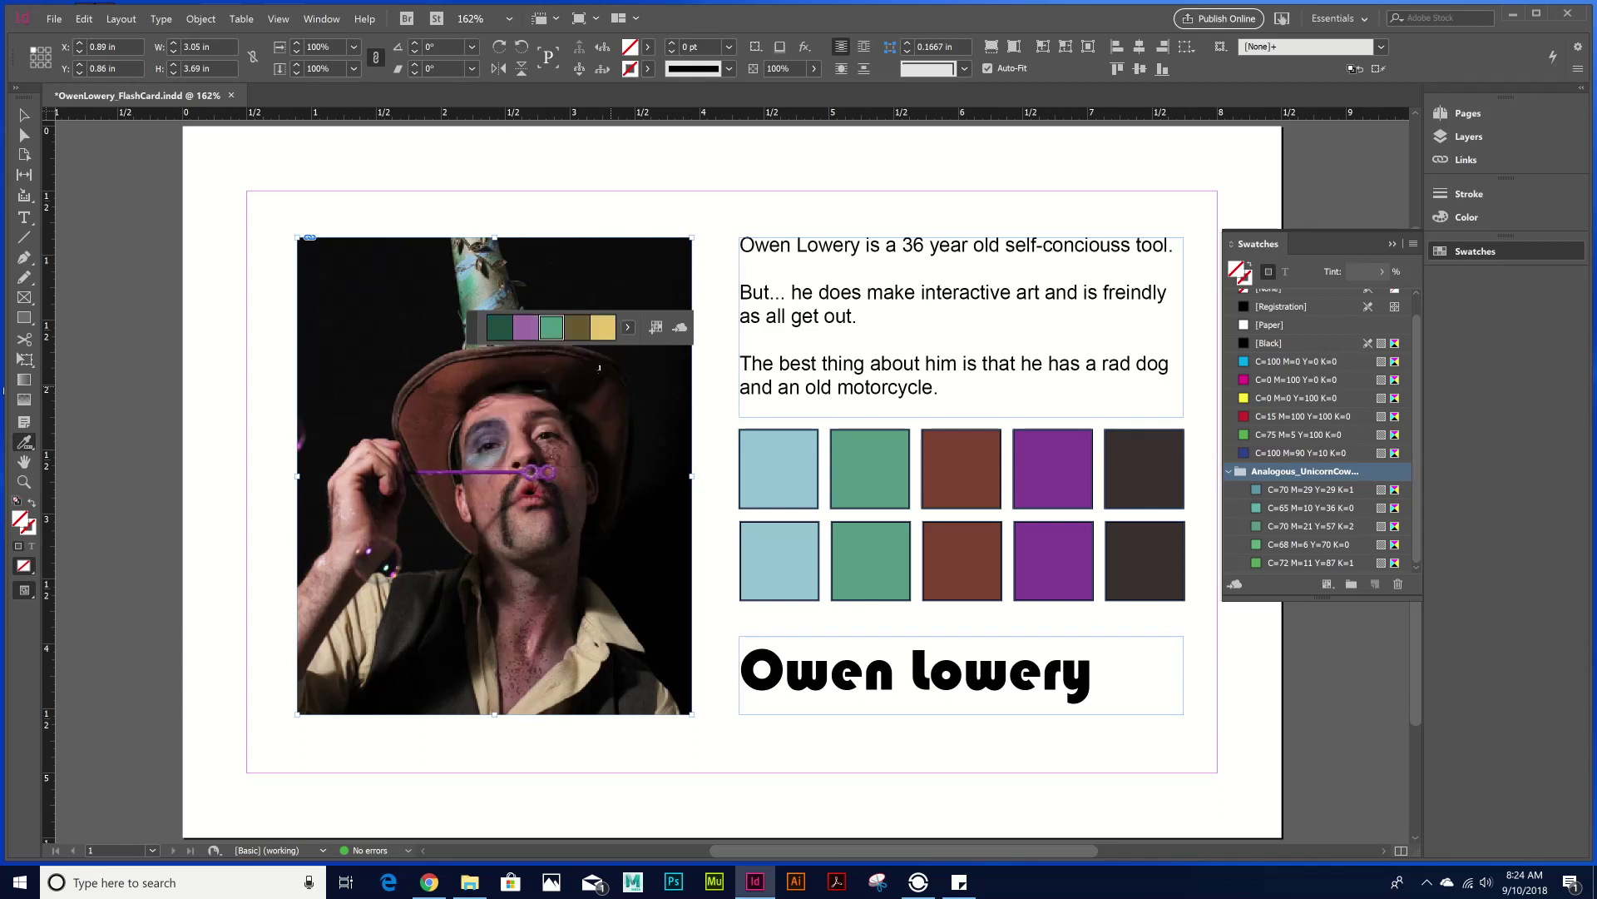
left_click(657, 329)
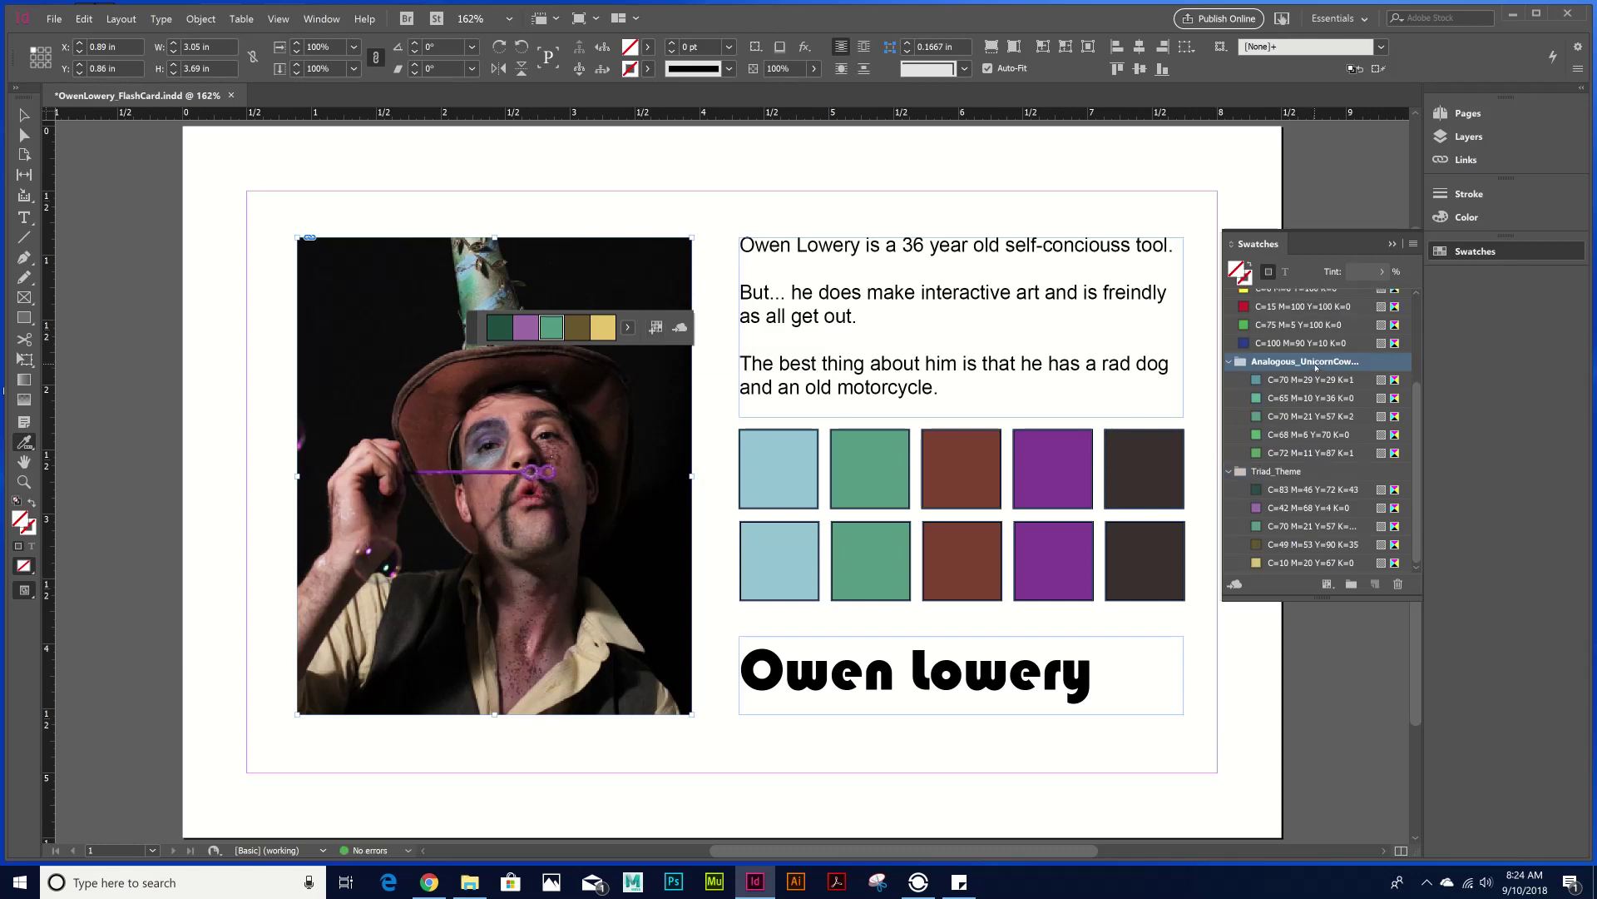
left_click(1288, 473)
double_click(1288, 472)
left_click_drag(1283, 472, 1307, 471)
type("Un")
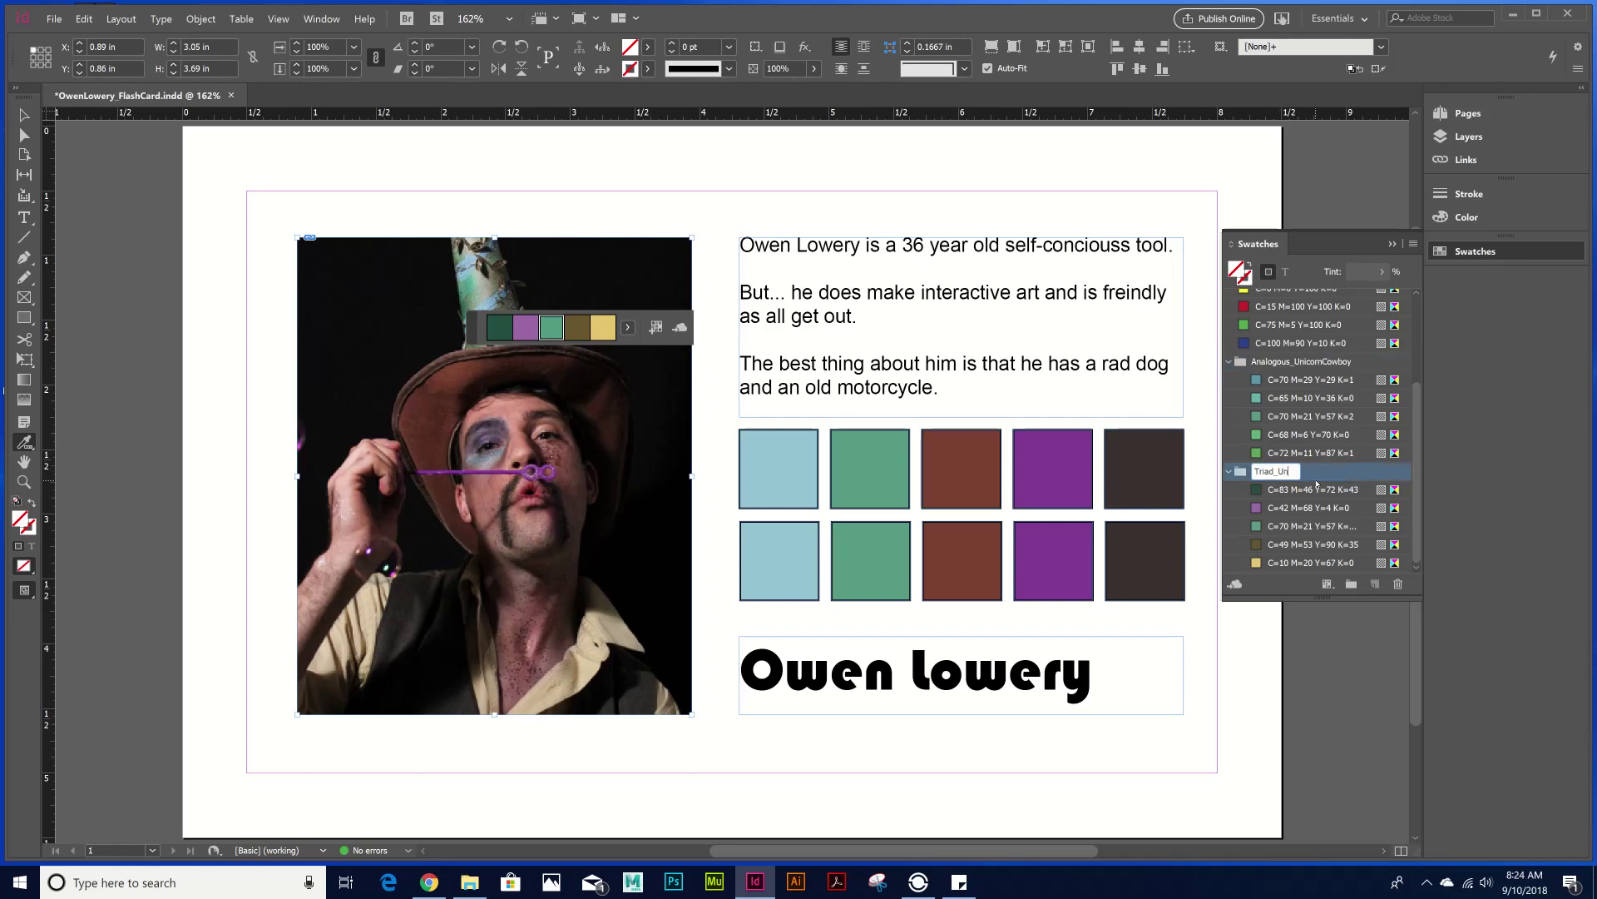
type("icornCowboy")
key("Return")
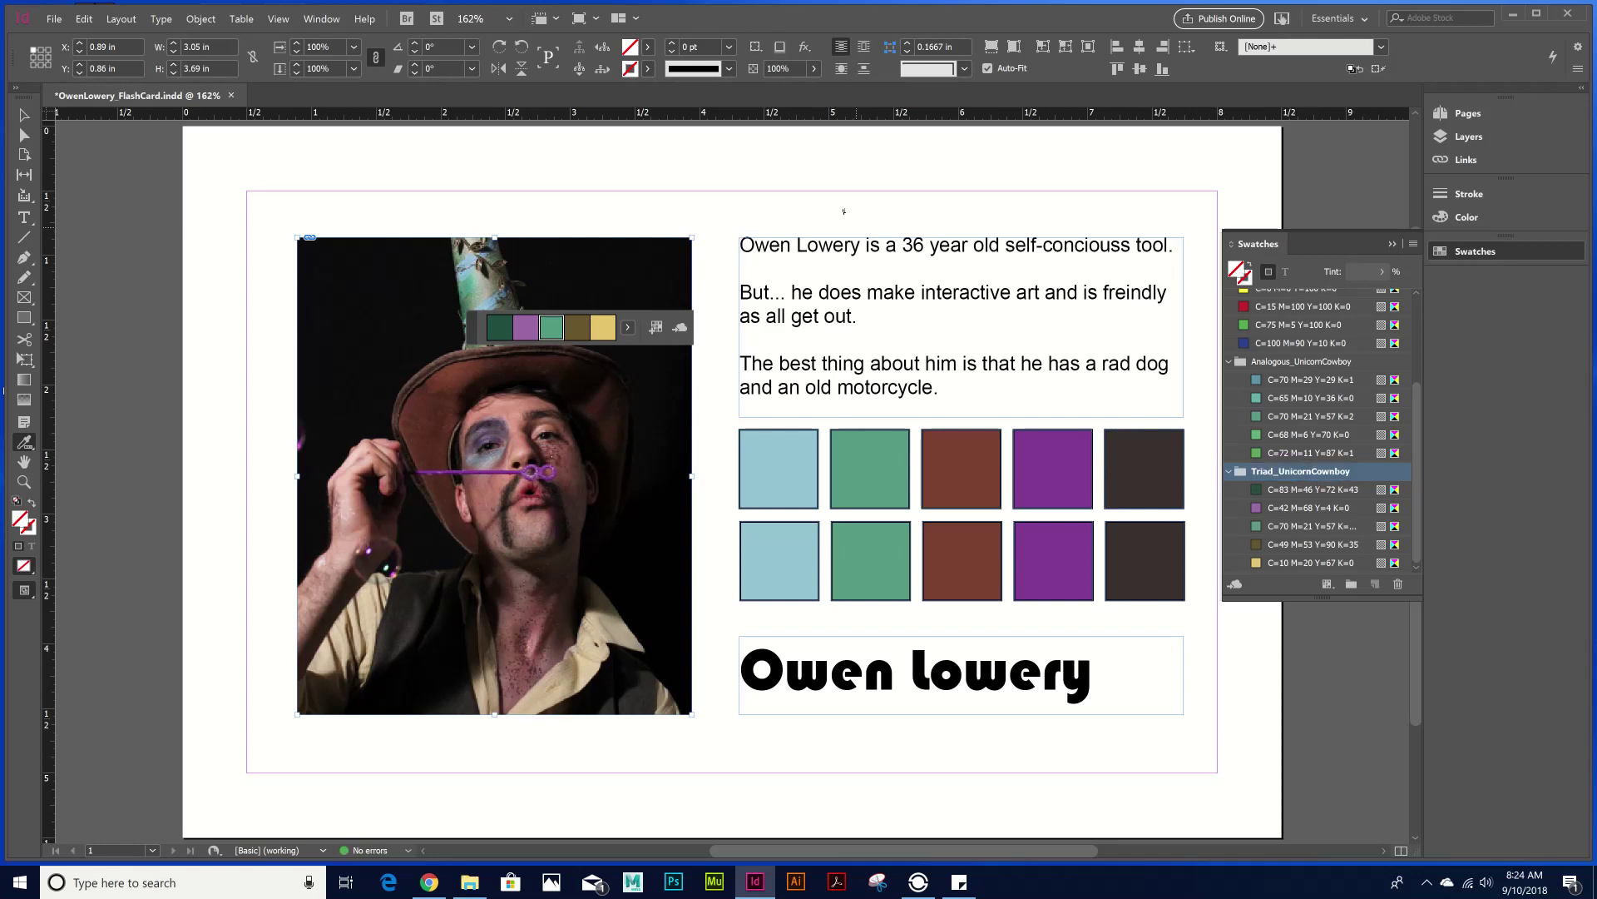
key("Escape")
- Move the name frame below the colour squares
key("v")
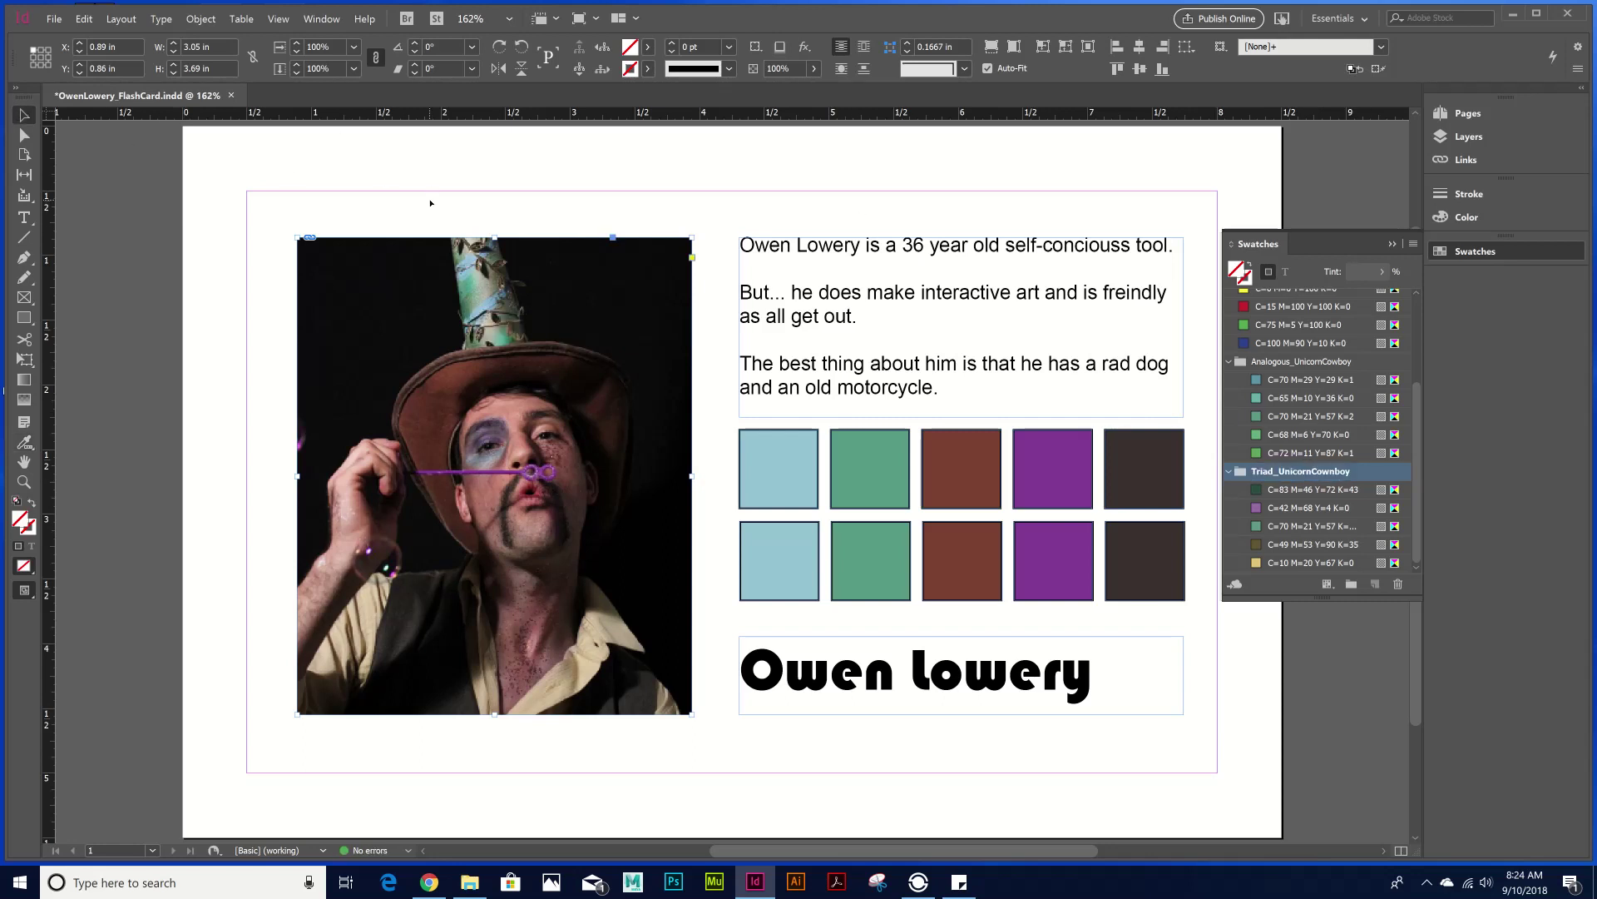
left_click(772, 572)
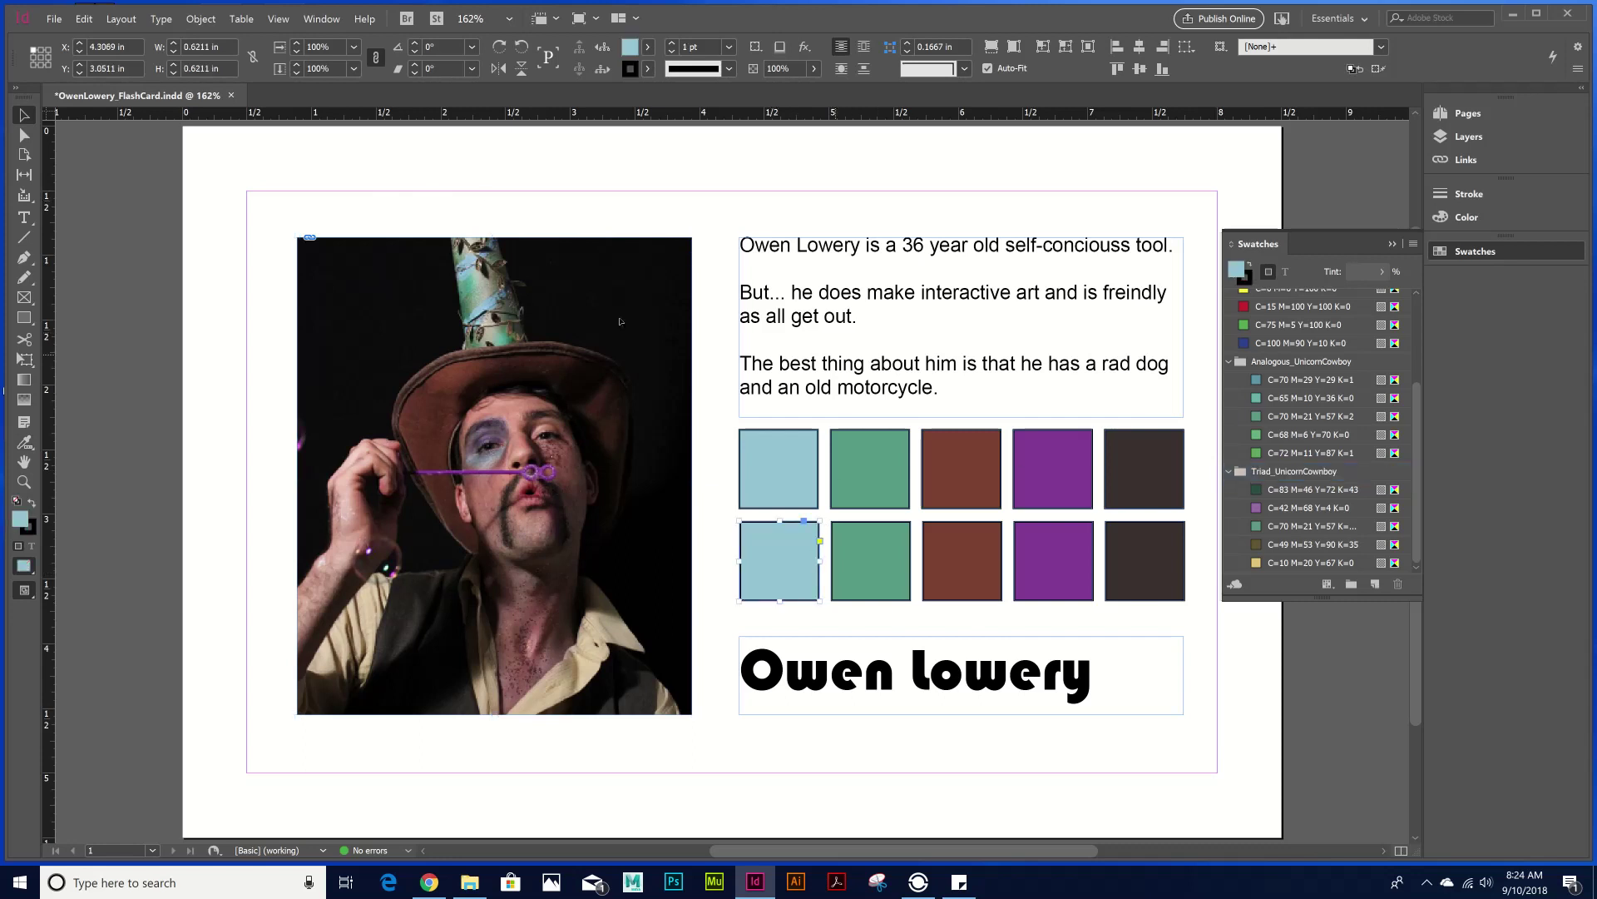
key("ctrl+alt+]")
key("ctrl+alt+]")
key("ctrl+alt+]")
key("ctrl+alt+]")
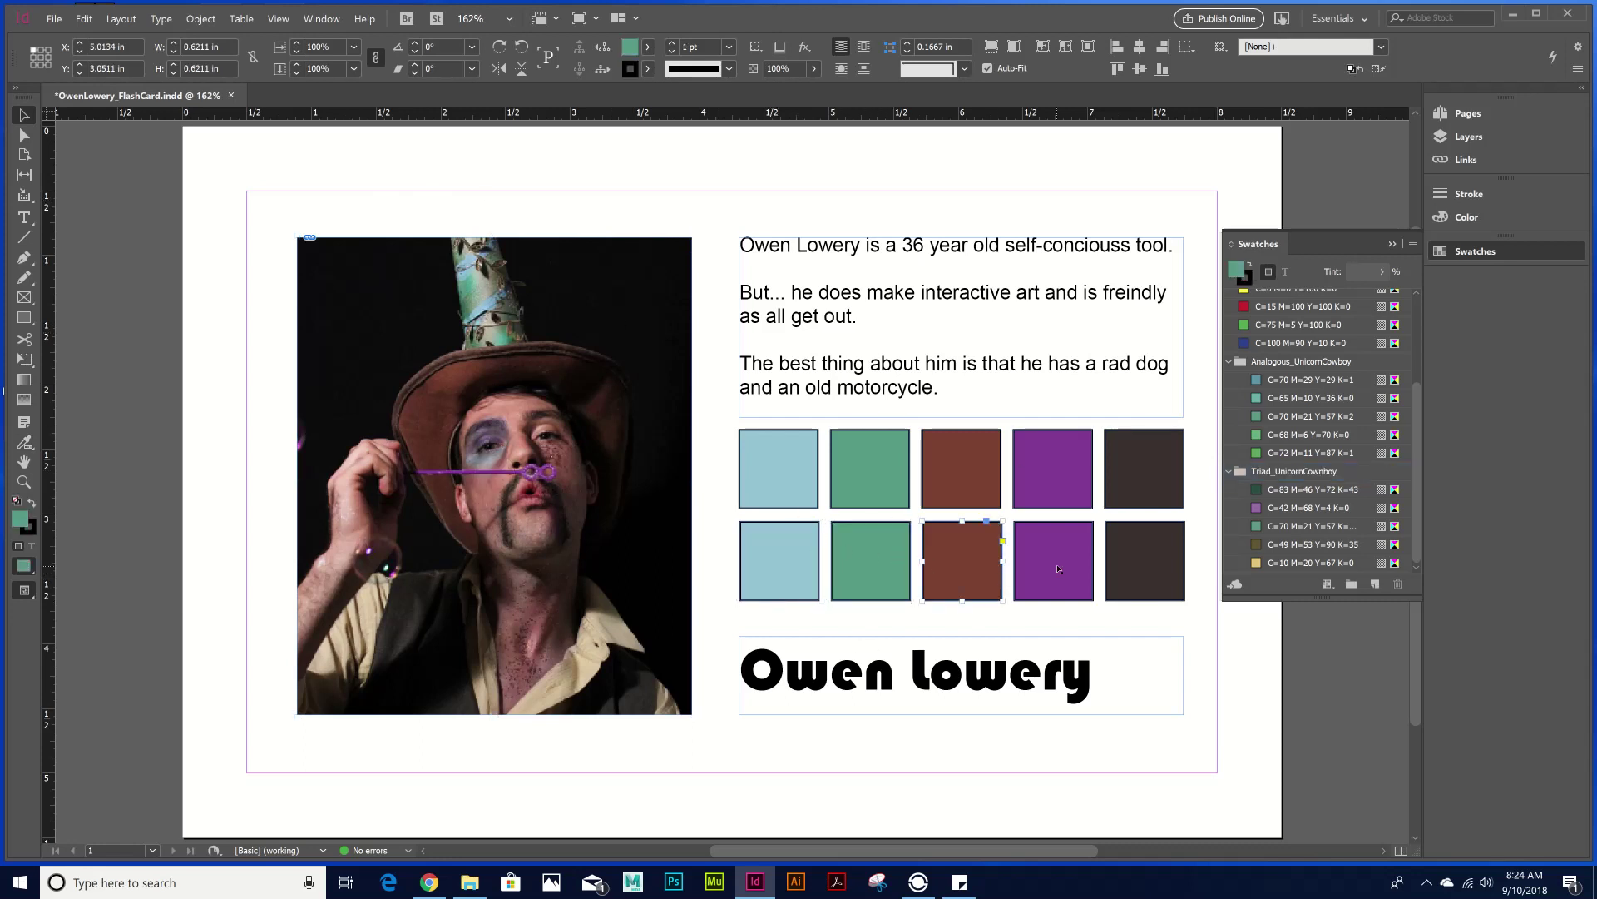
left_click_drag(972, 675, 973, 705)
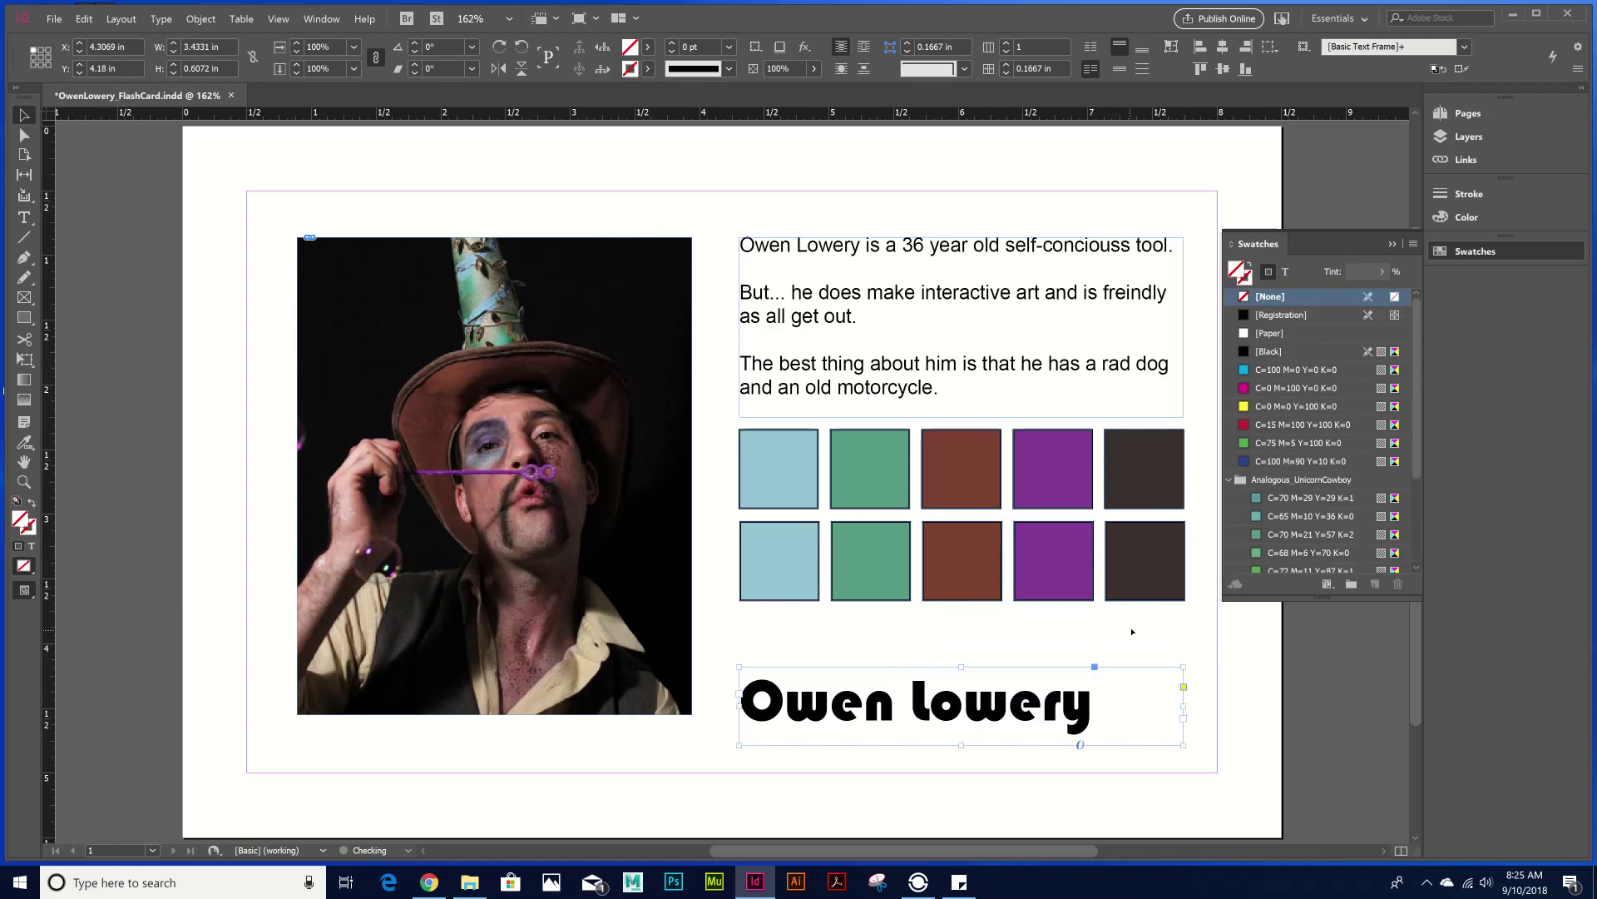
- Scale the ten colour squares down and duplicate the bottom row beneath them as a third row
left_click_drag(1191, 635, 734, 424)
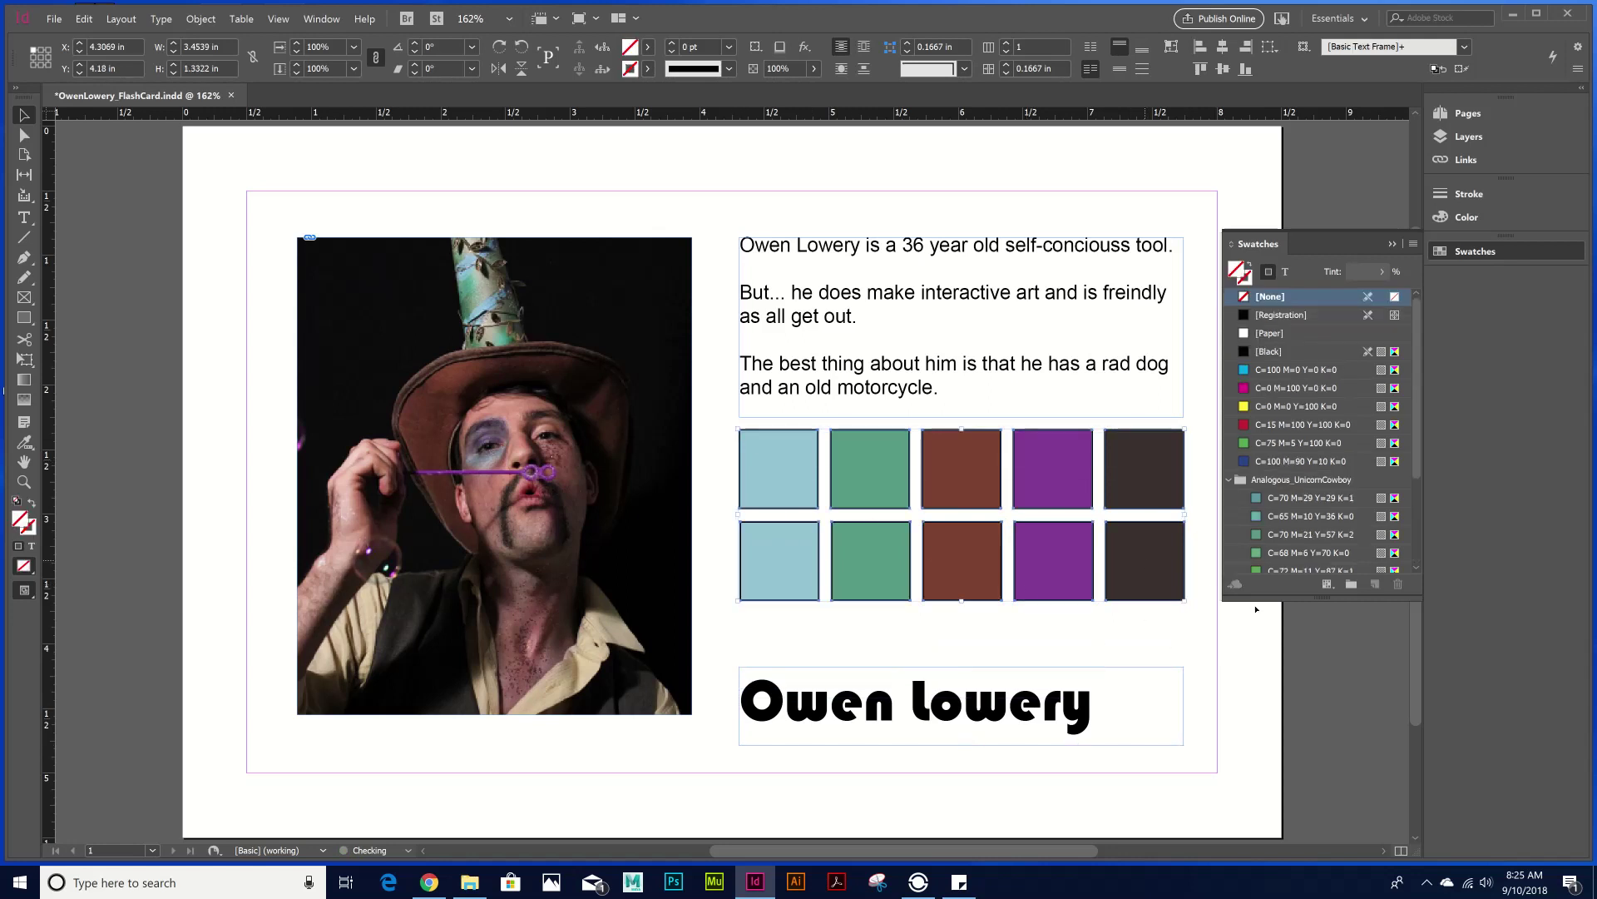
left_click_drag(1185, 600, 732, 522)
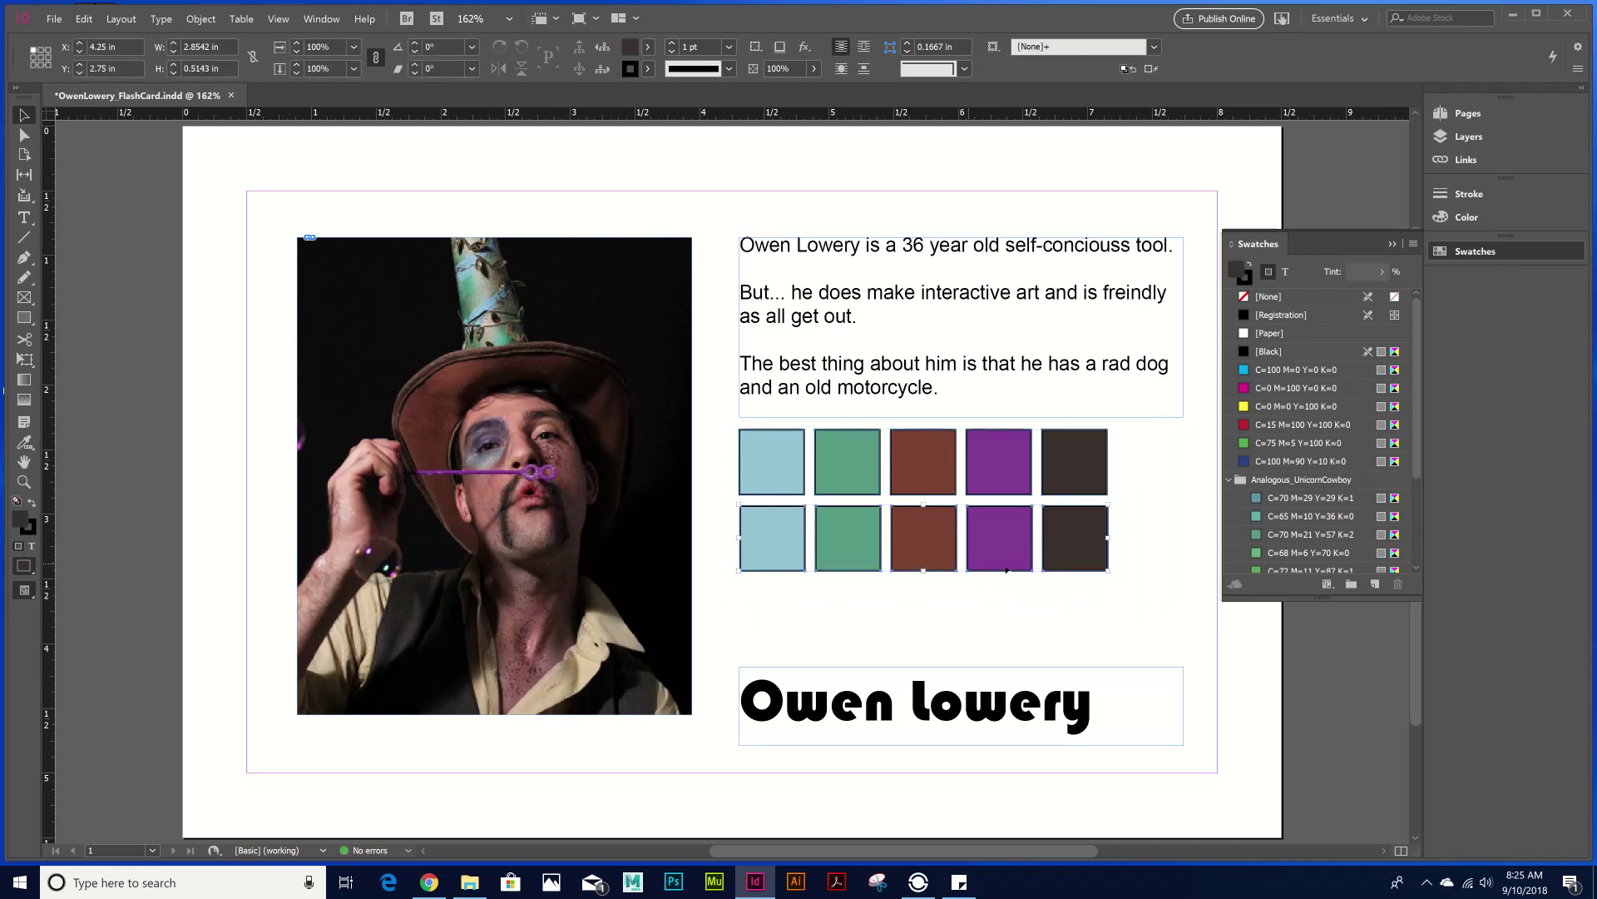
left_click_drag(771, 541, 775, 622)
left_click(1134, 577)
left_click(772, 537)
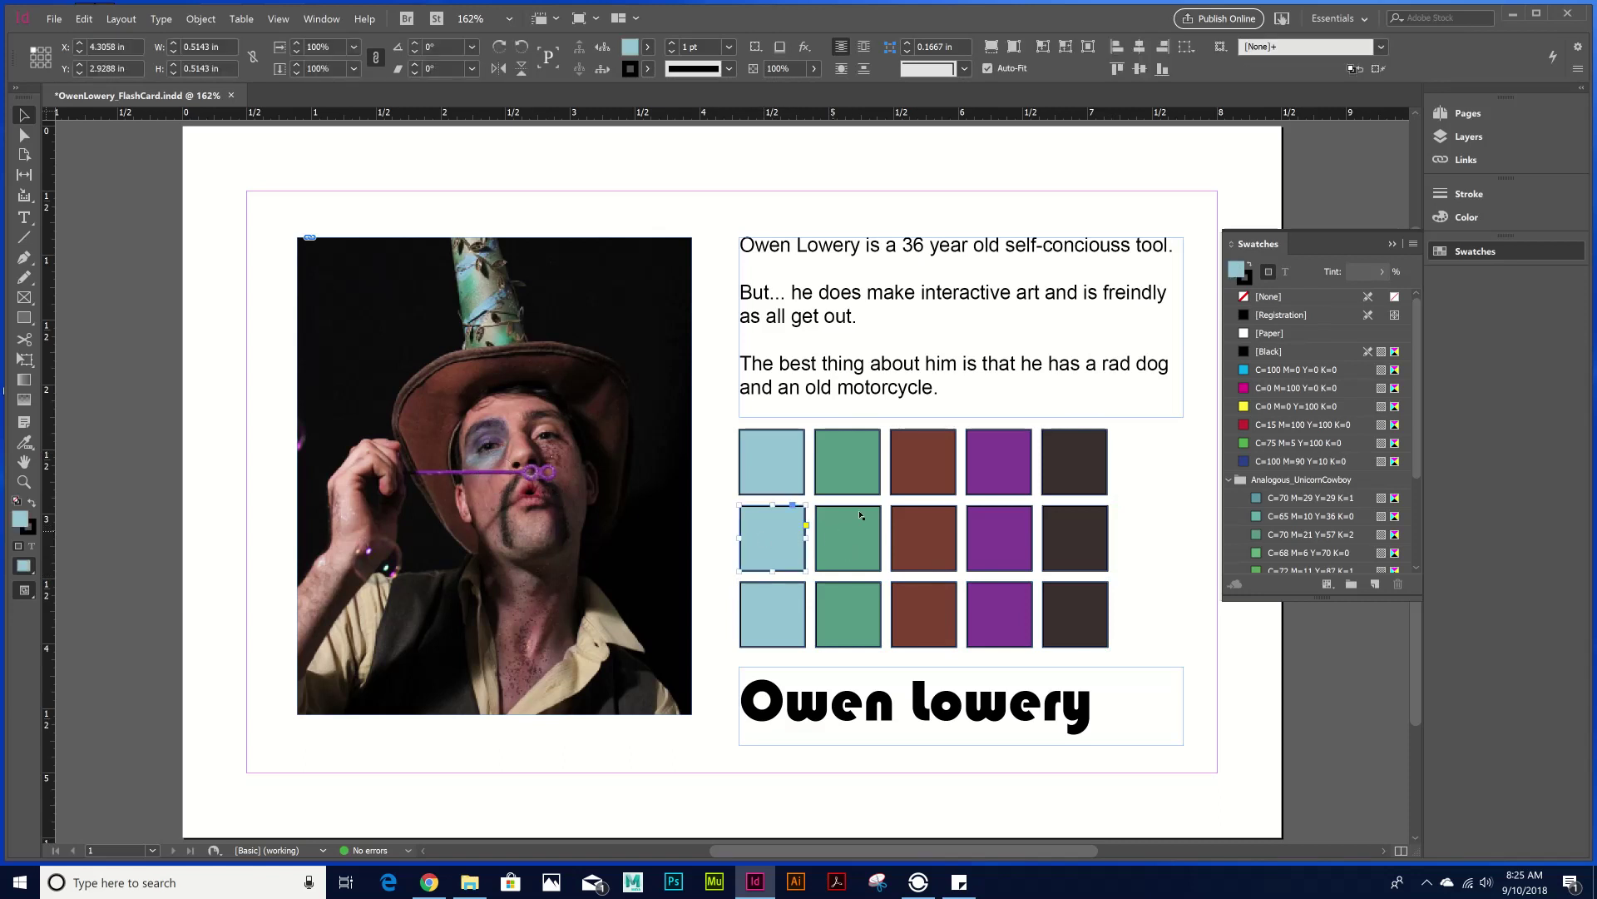
- Fill the five middle-row squares with the Analogous_UnicornCowboy blue, teal and green swatches
scroll(1309, 516, "down", 2)
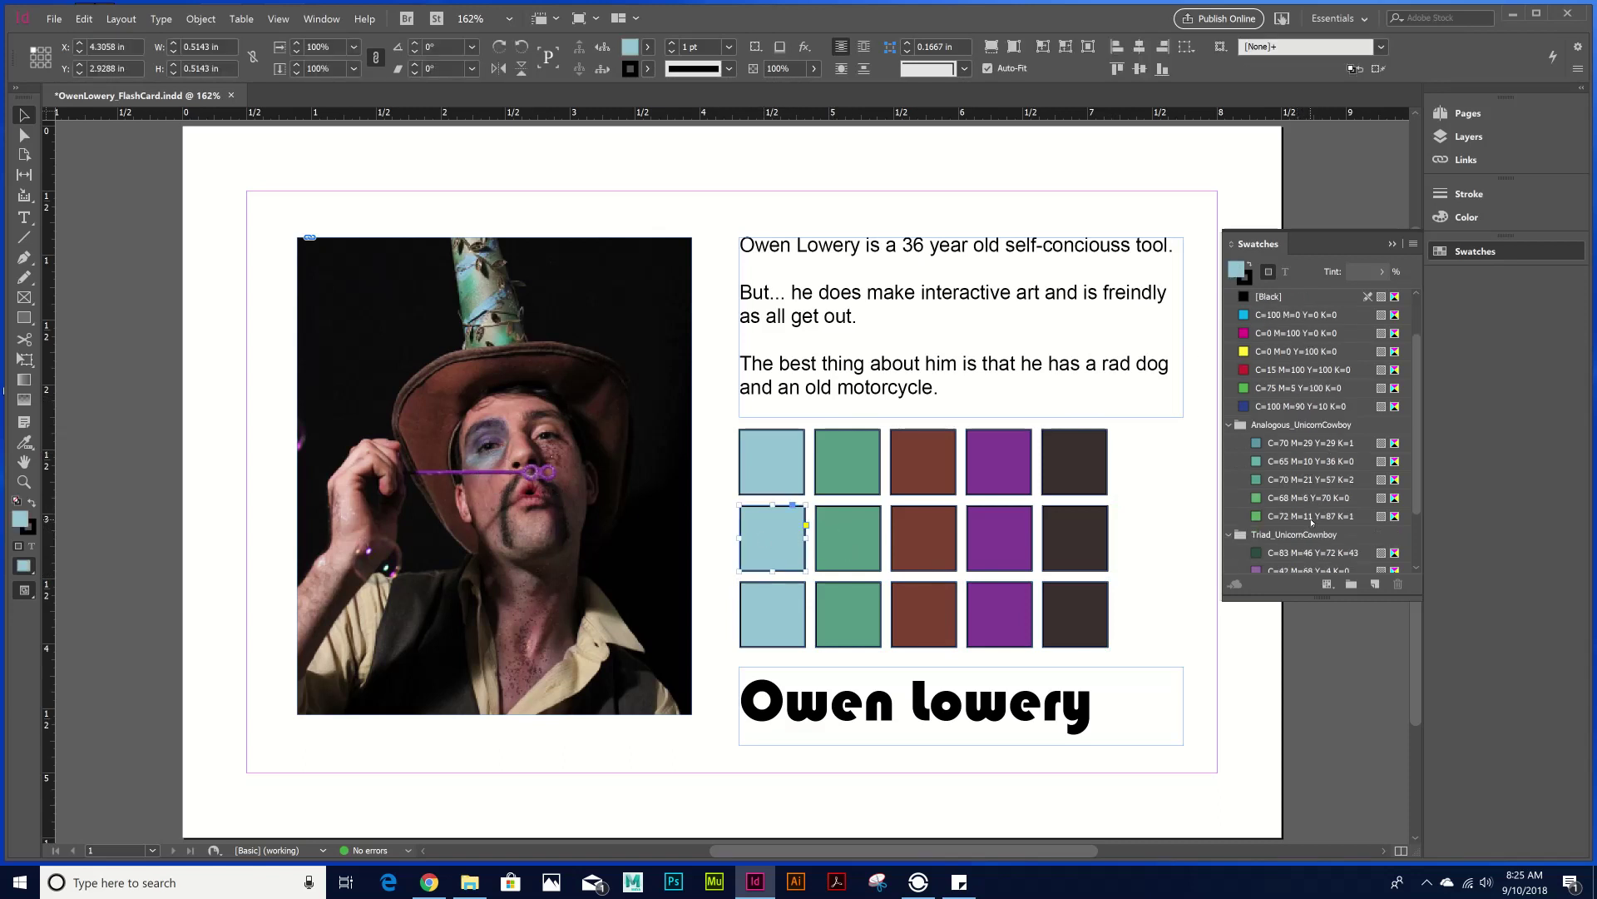
scroll(1312, 524, "down", 1)
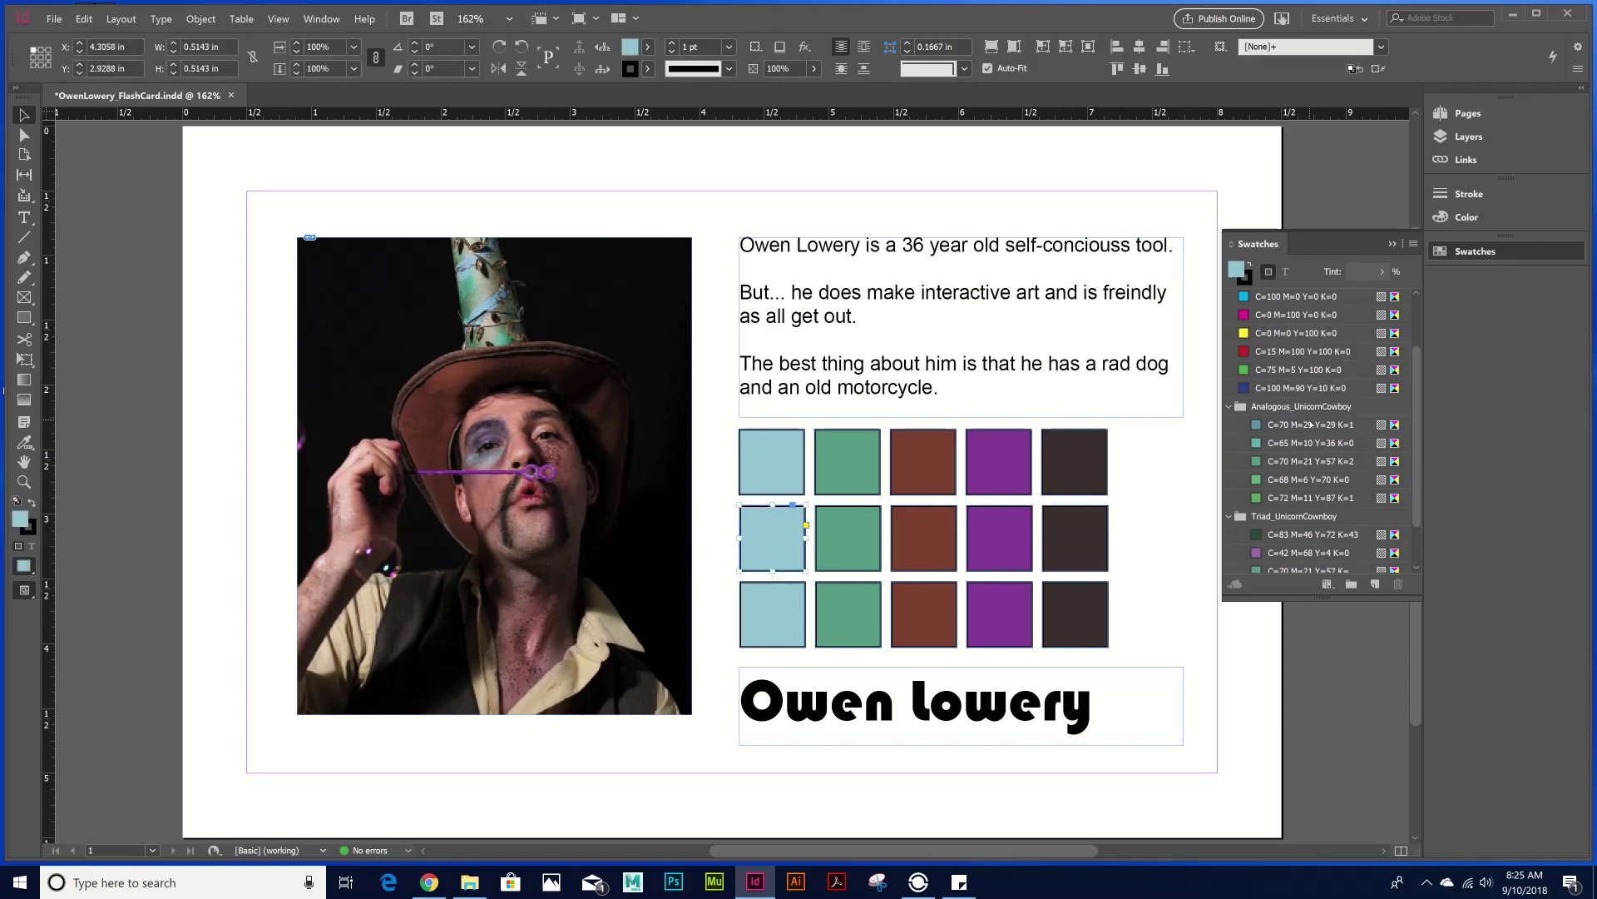
left_click(1296, 426)
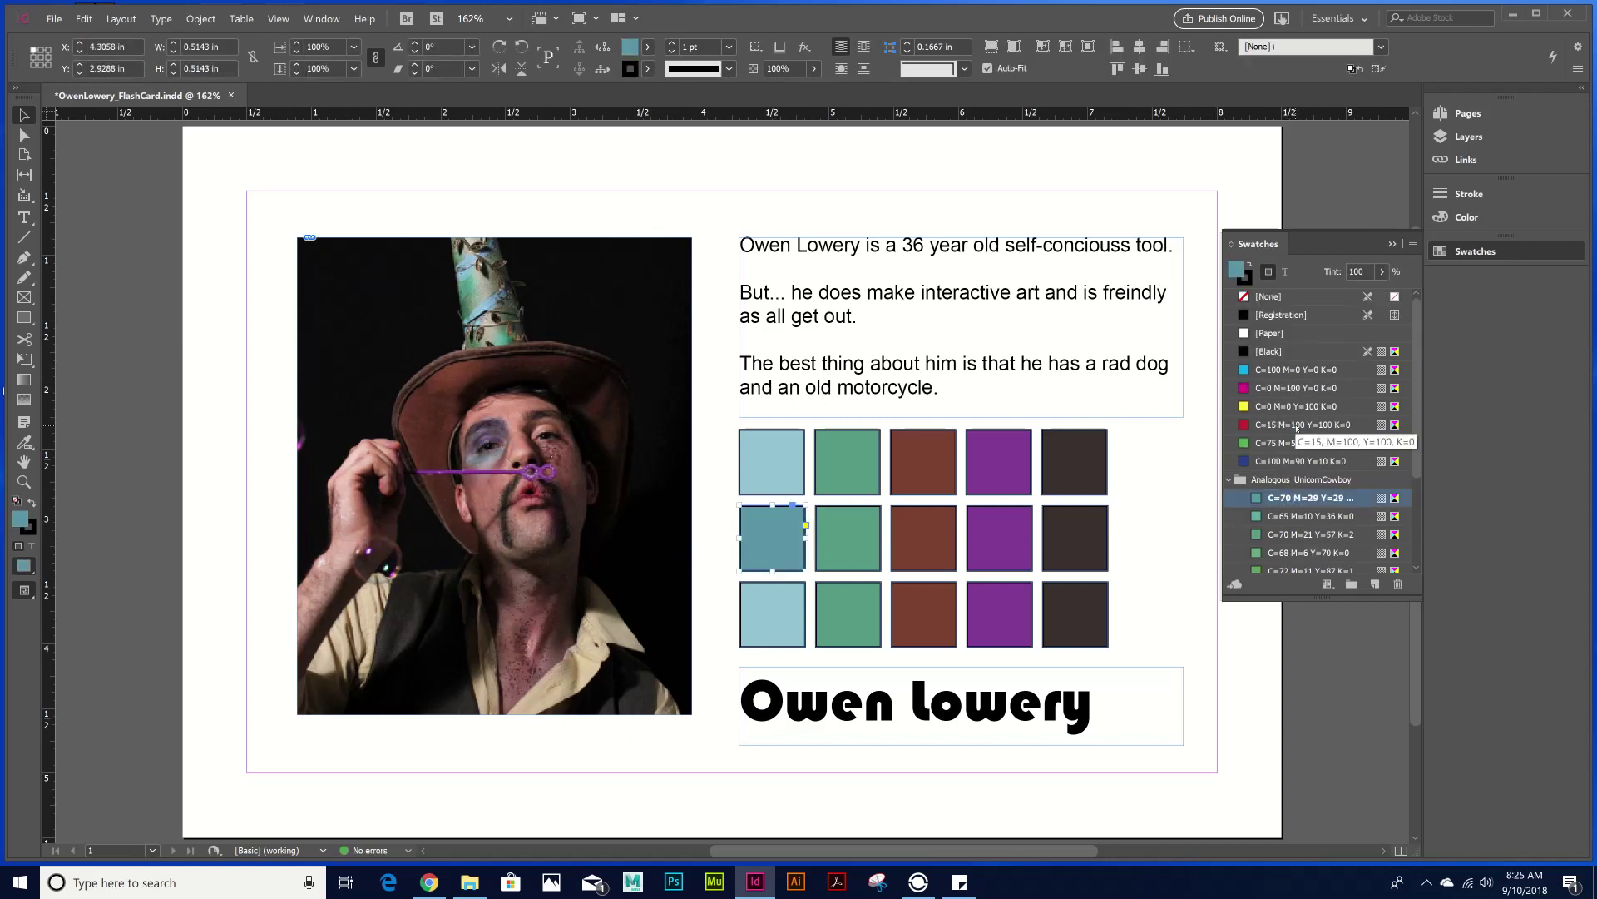
left_click(845, 547)
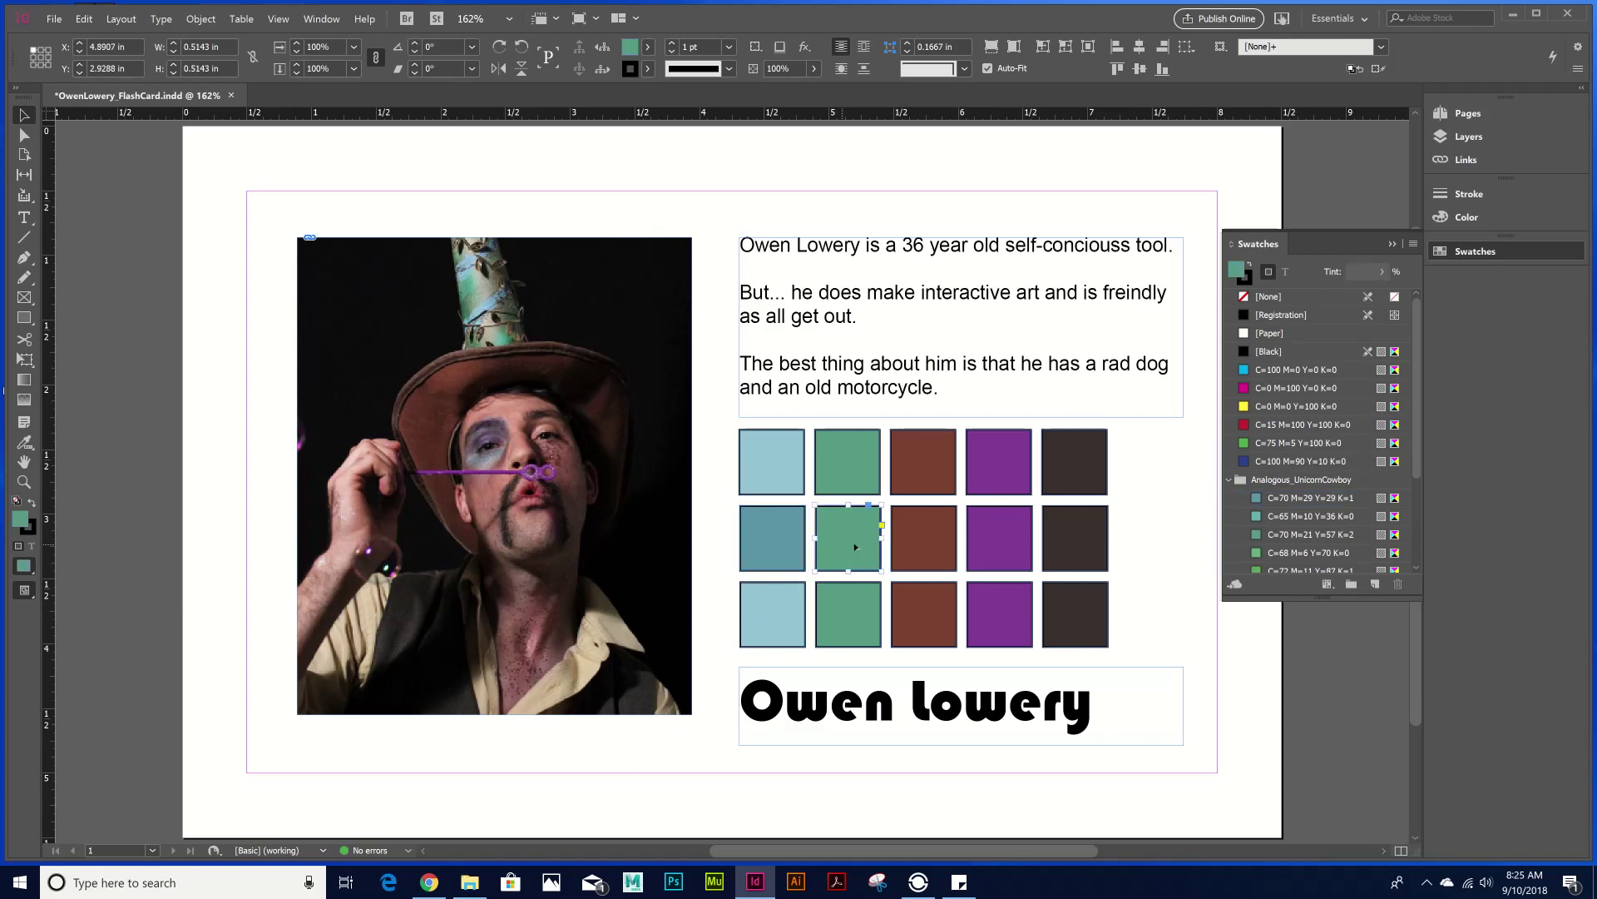
left_click(1325, 516)
left_click(923, 539)
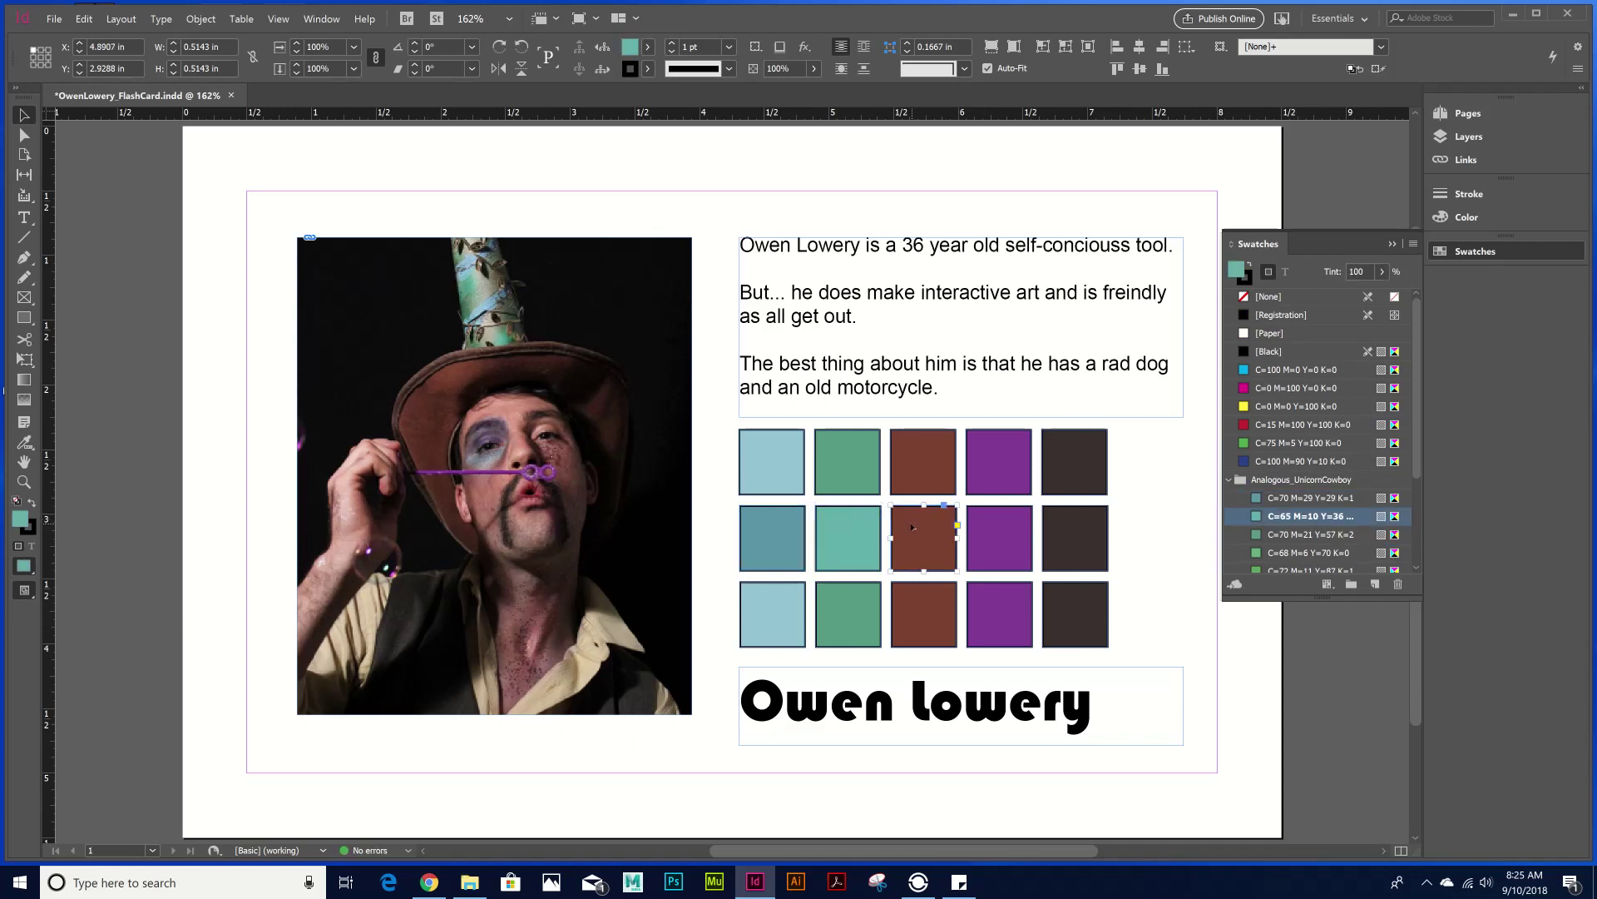
left_click(1313, 541)
left_click(1019, 539)
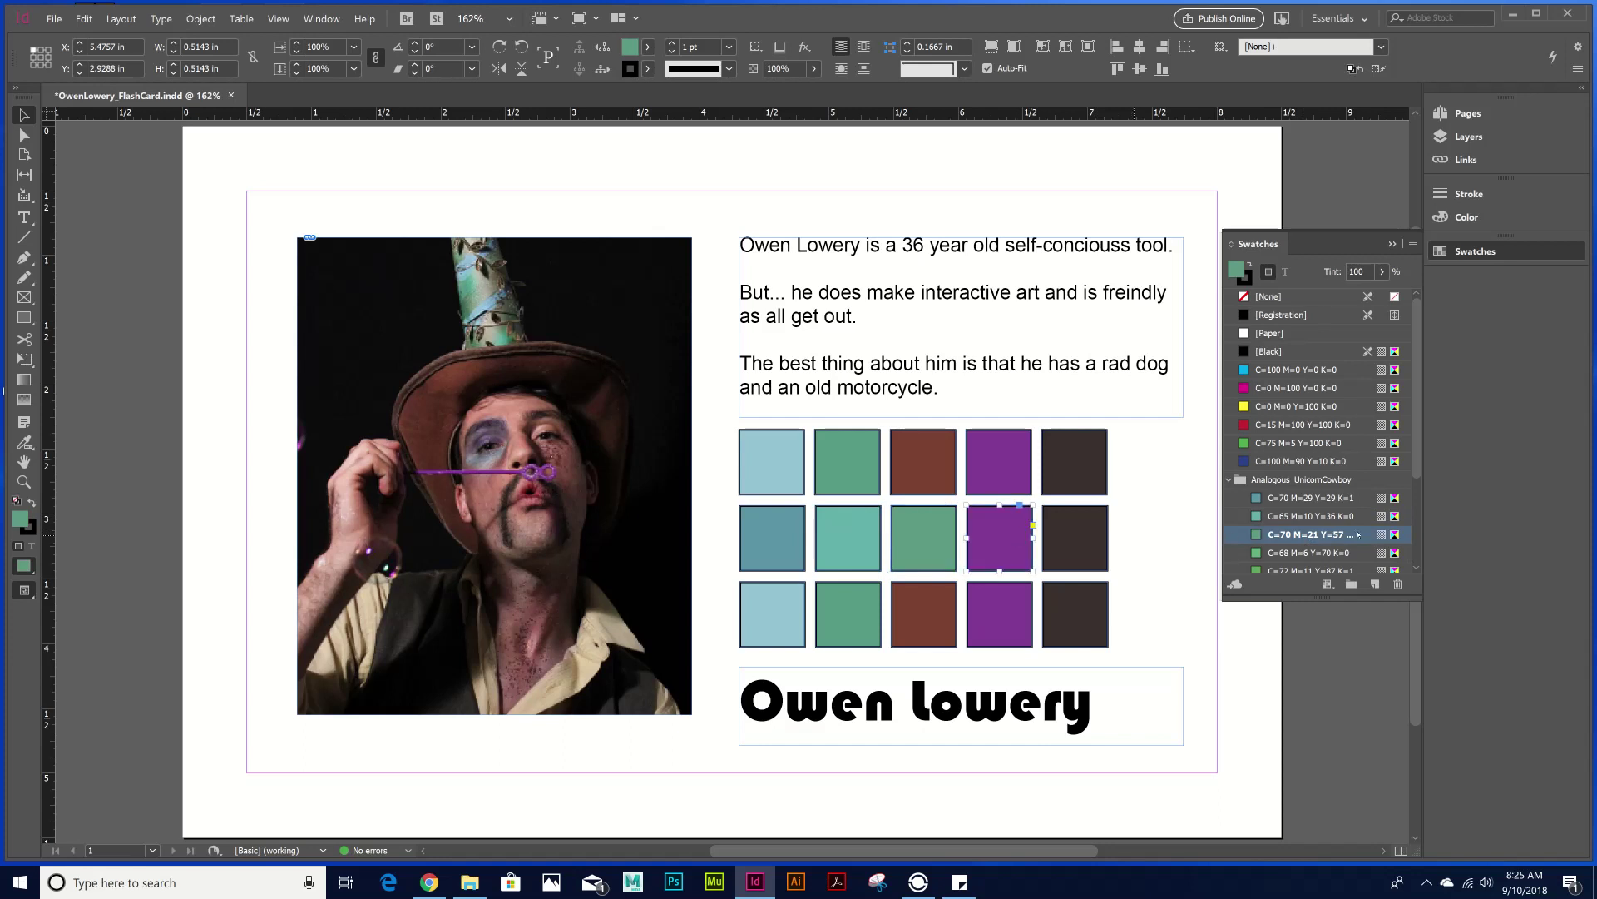
scroll(1368, 531, "down", 1)
left_click(1270, 536)
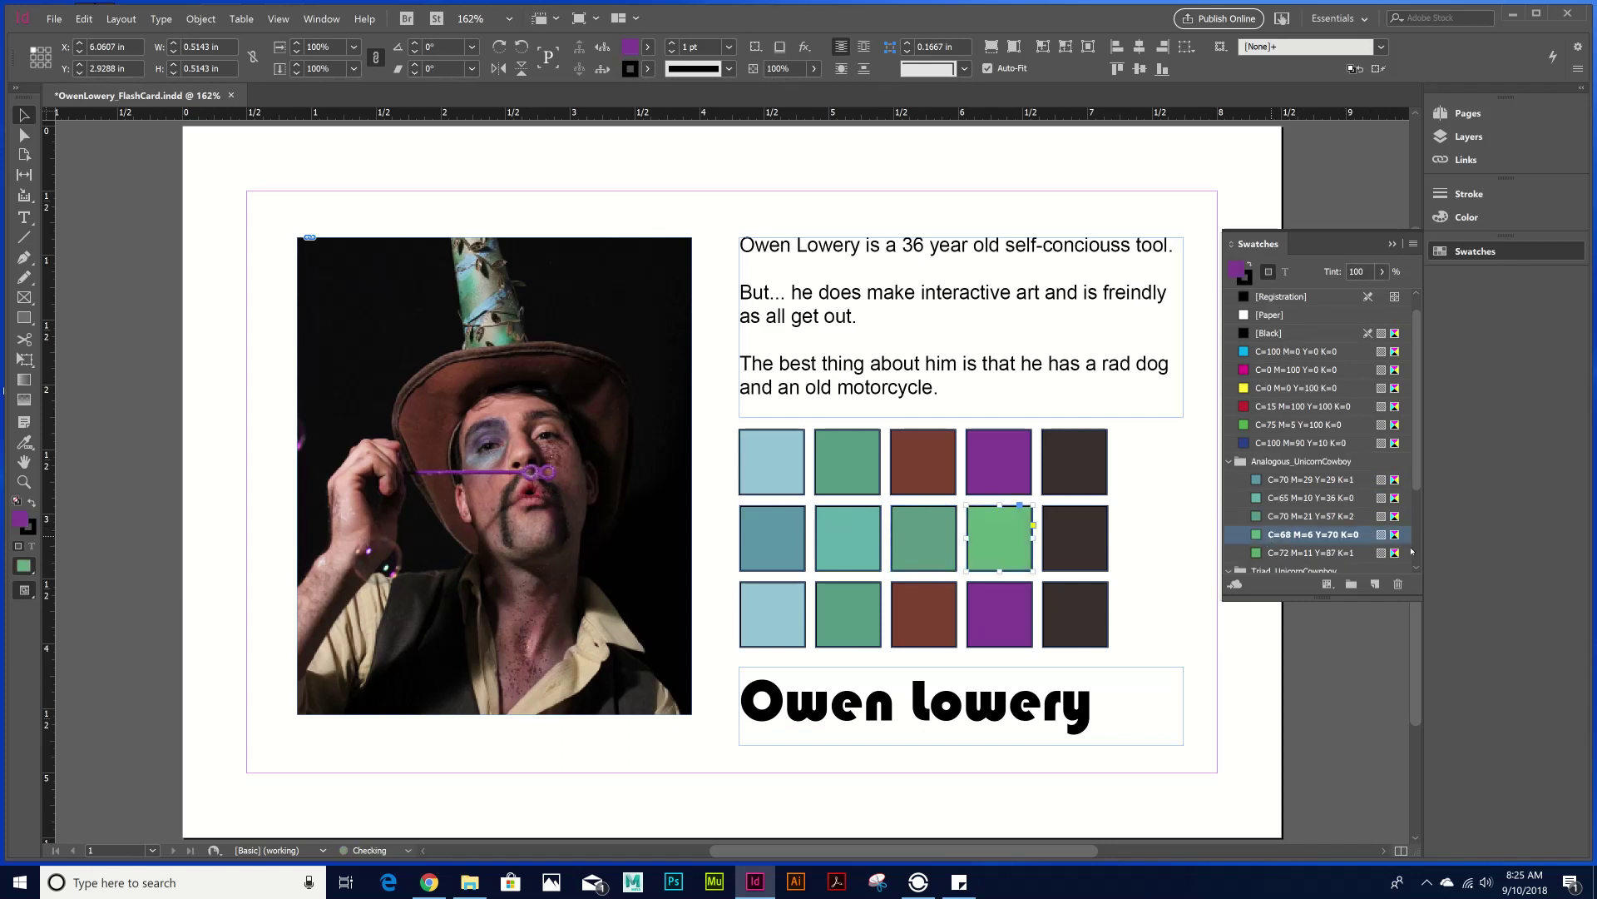
left_click(1075, 538)
left_click(1279, 553)
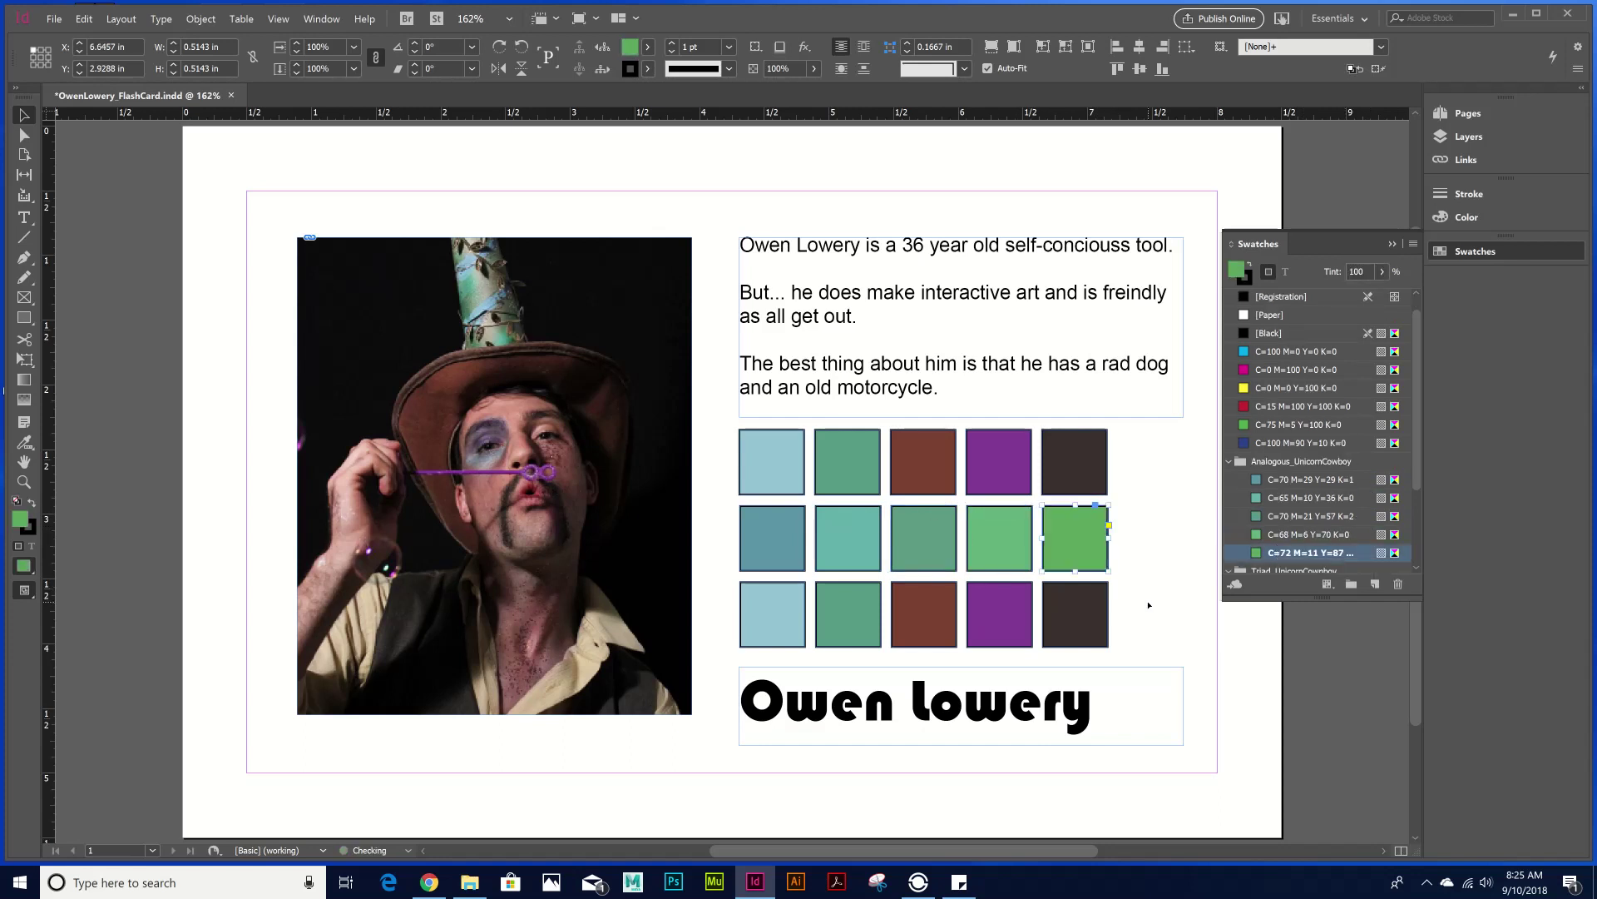
left_click(1149, 605)
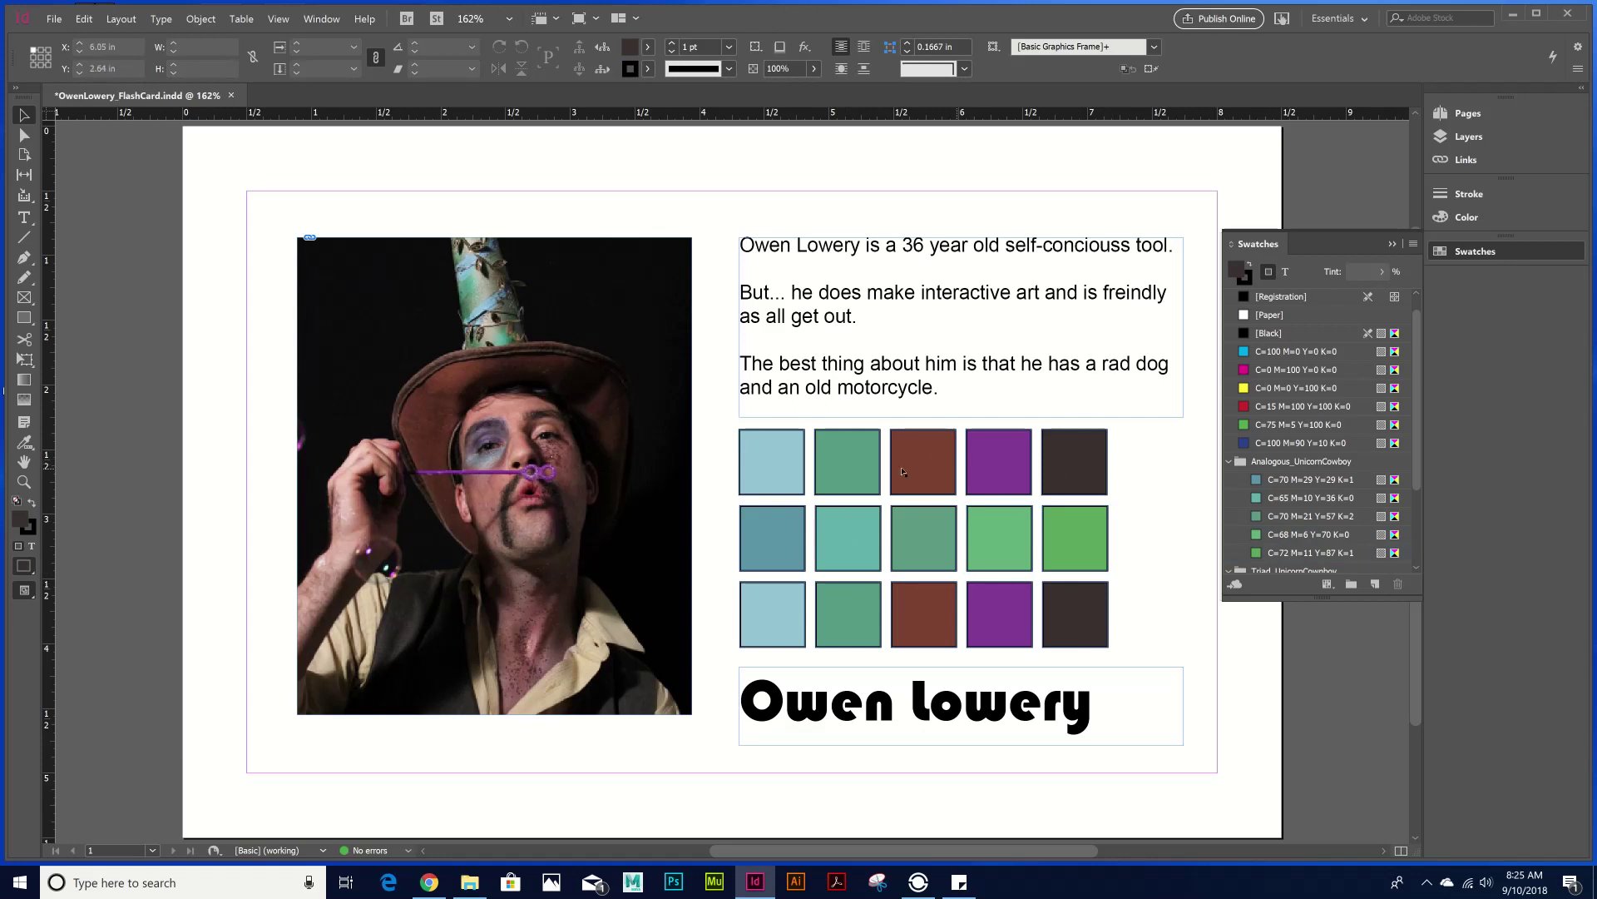
- Fill the bottom-row squares with Triad_UnicornCowboy dark green, purple, green, olive and yellow
scroll(1287, 527, "down", 2)
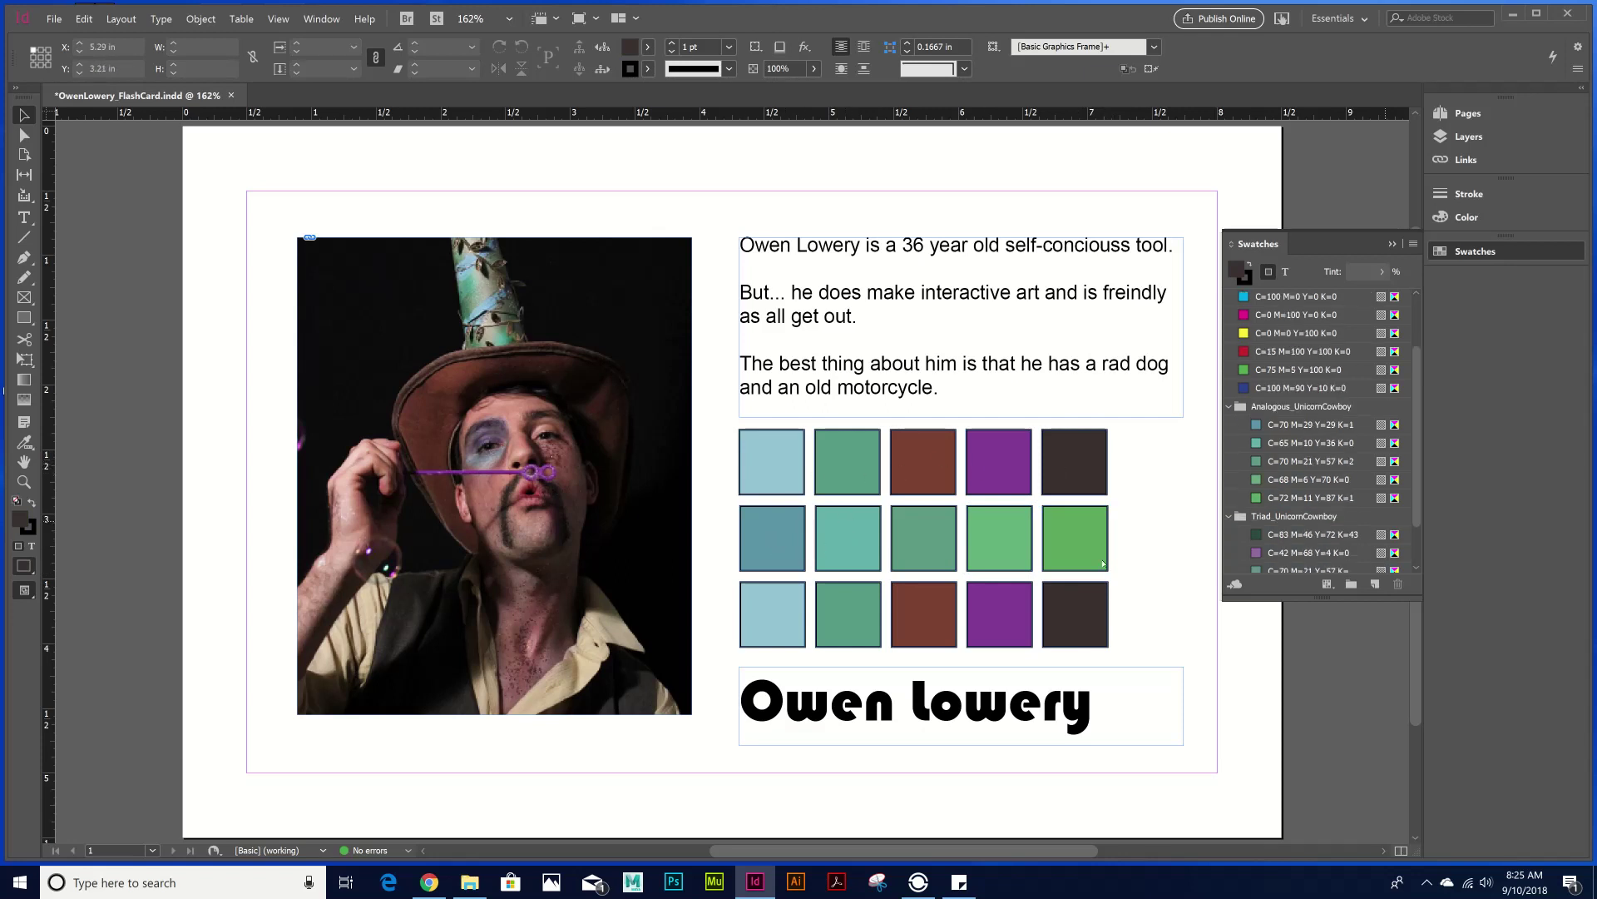
left_click(762, 608)
scroll(1247, 522, "down", 2)
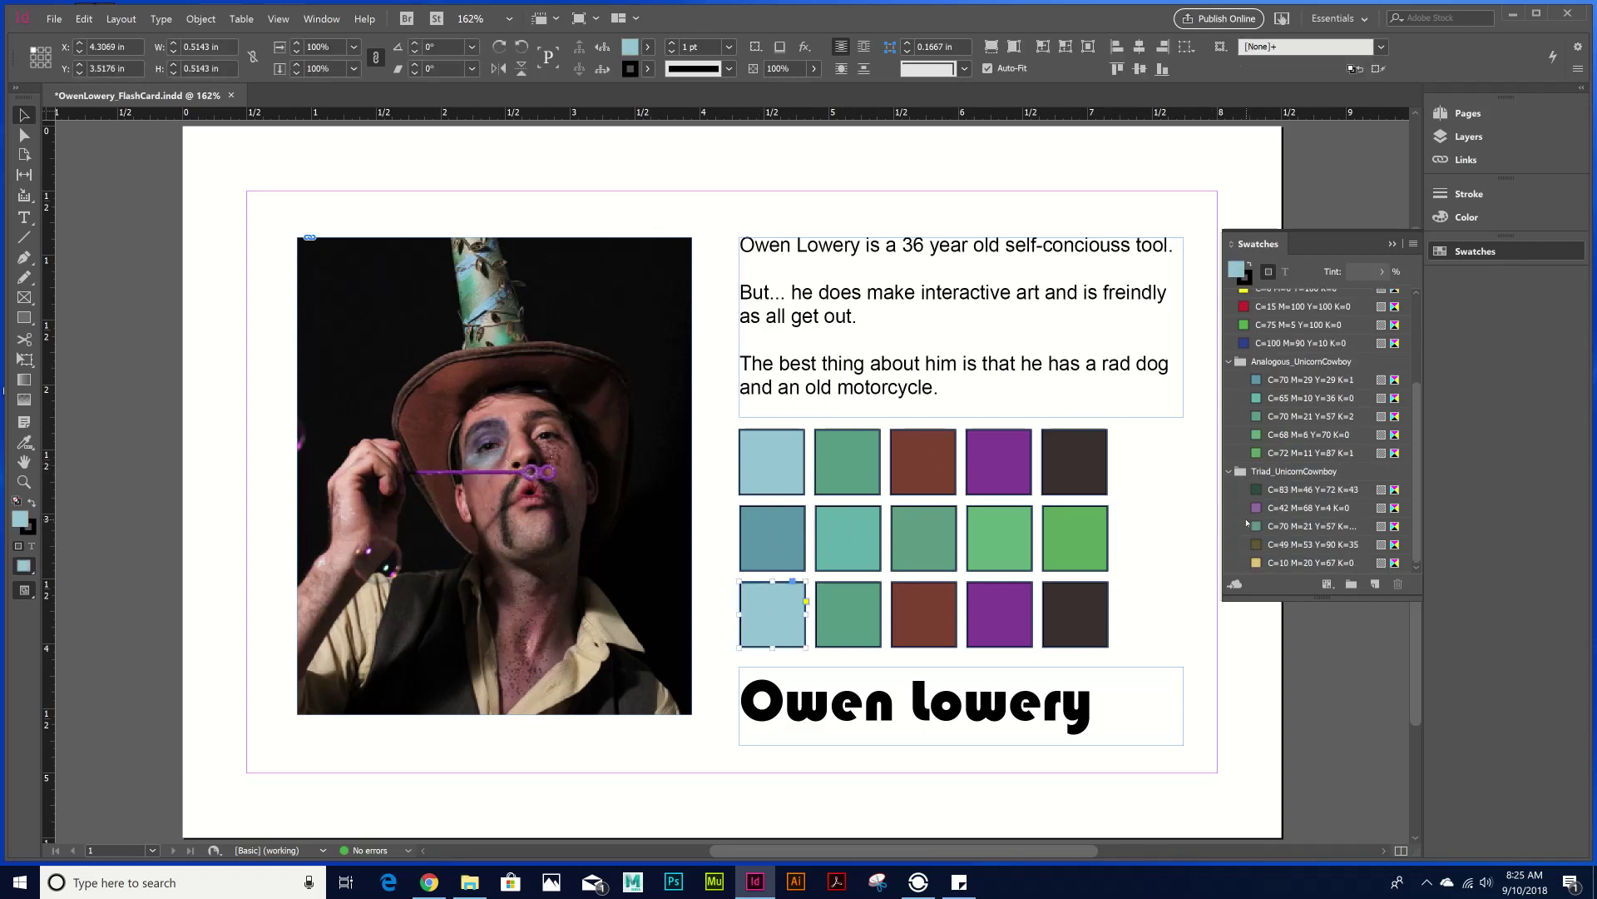
left_click(1324, 491)
key("ctrl+alt+]")
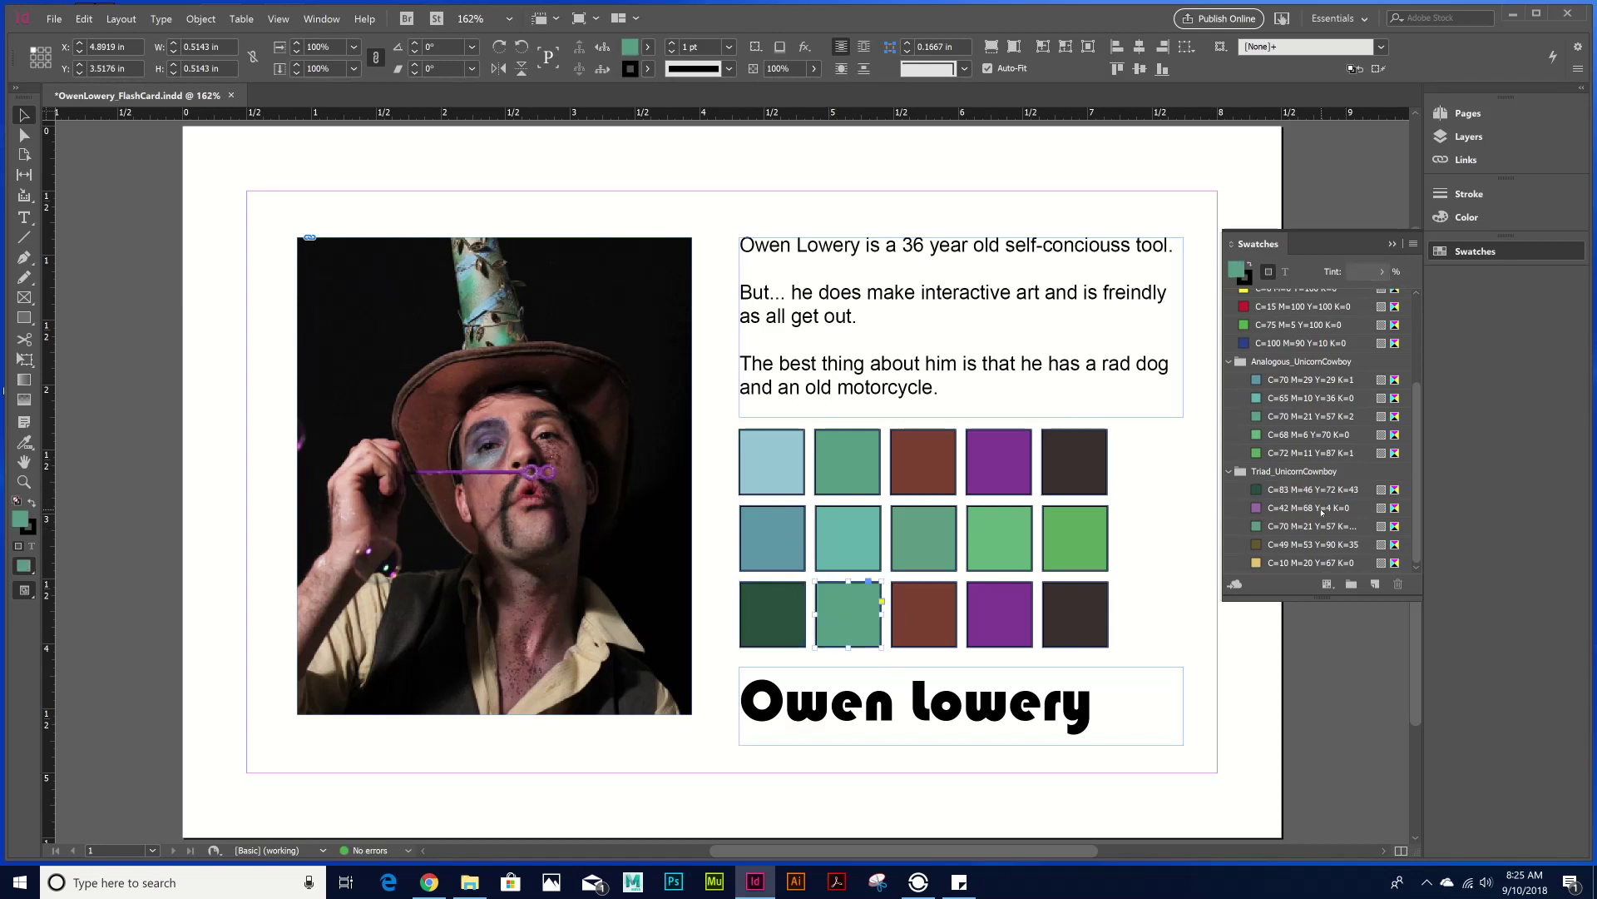
left_click(1322, 508)
key("ctrl+alt+]")
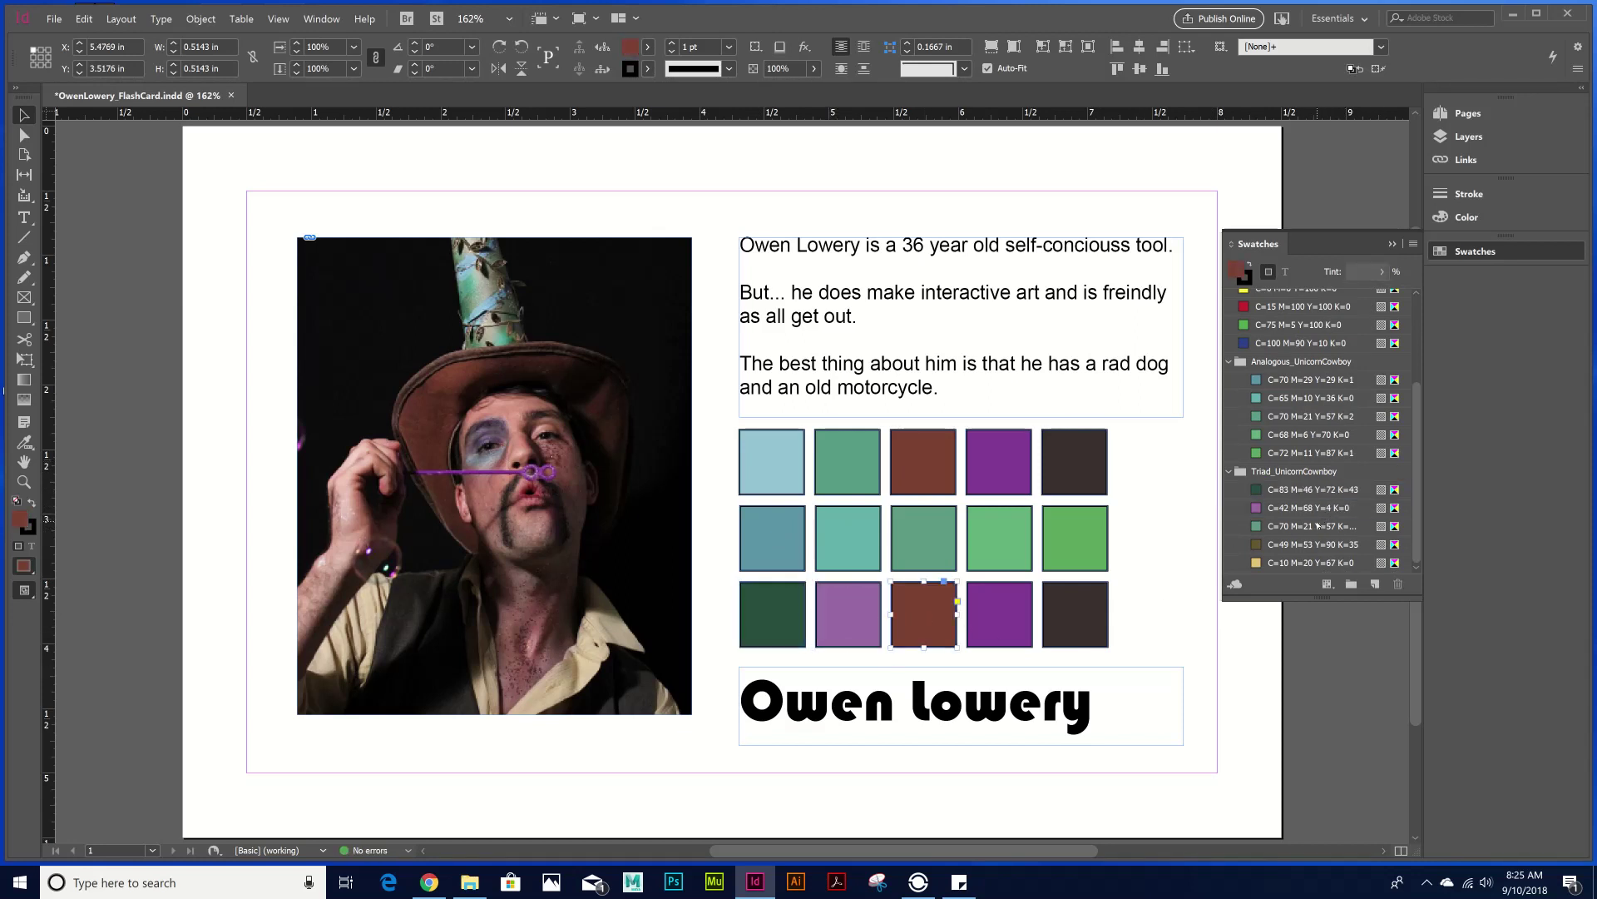
left_click(1317, 526)
key("ctrl+alt+]")
left_click(1315, 546)
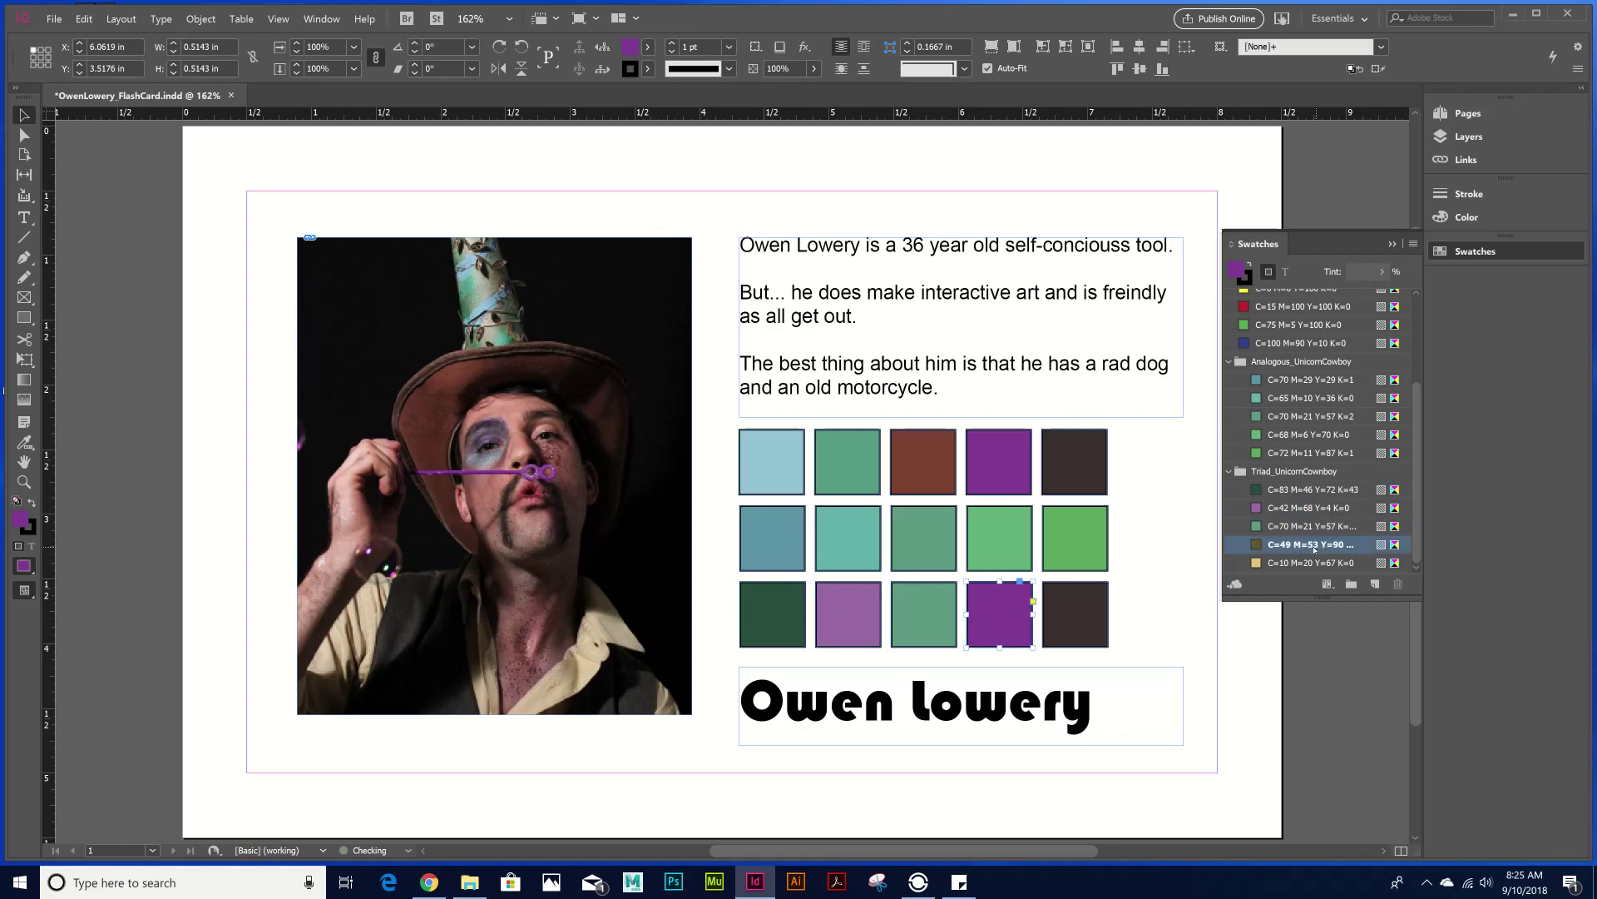
key("ctrl+alt+]")
left_click(1311, 564)
left_click(1128, 474)
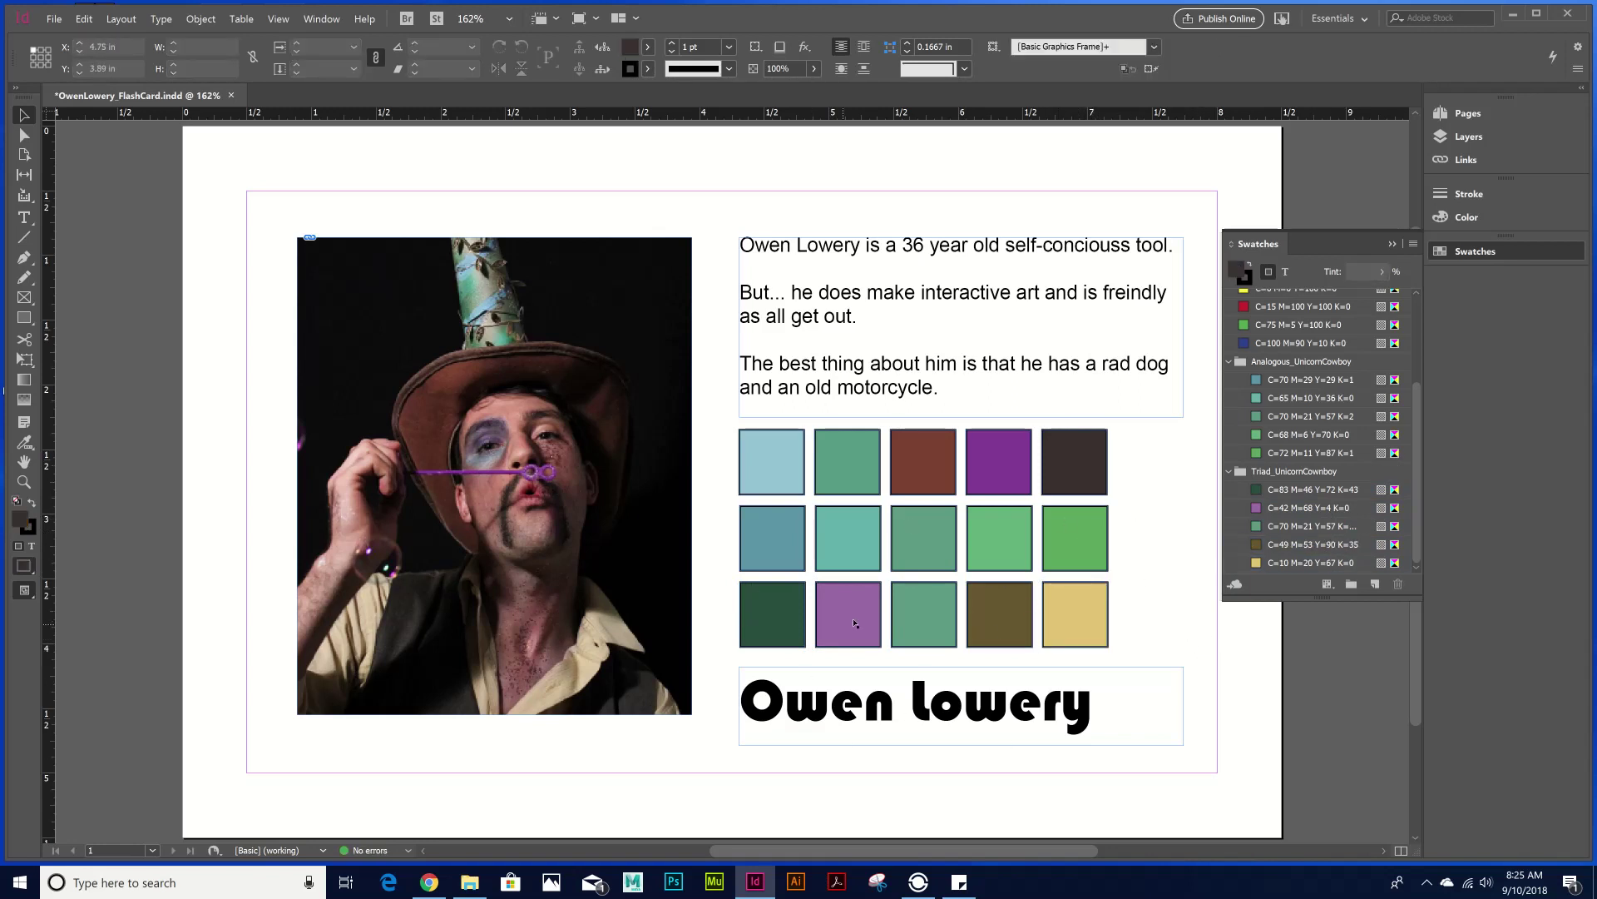
- Collapse the Swatches panel, save the flash card, and undo stray frame and square moves
left_click(1396, 248)
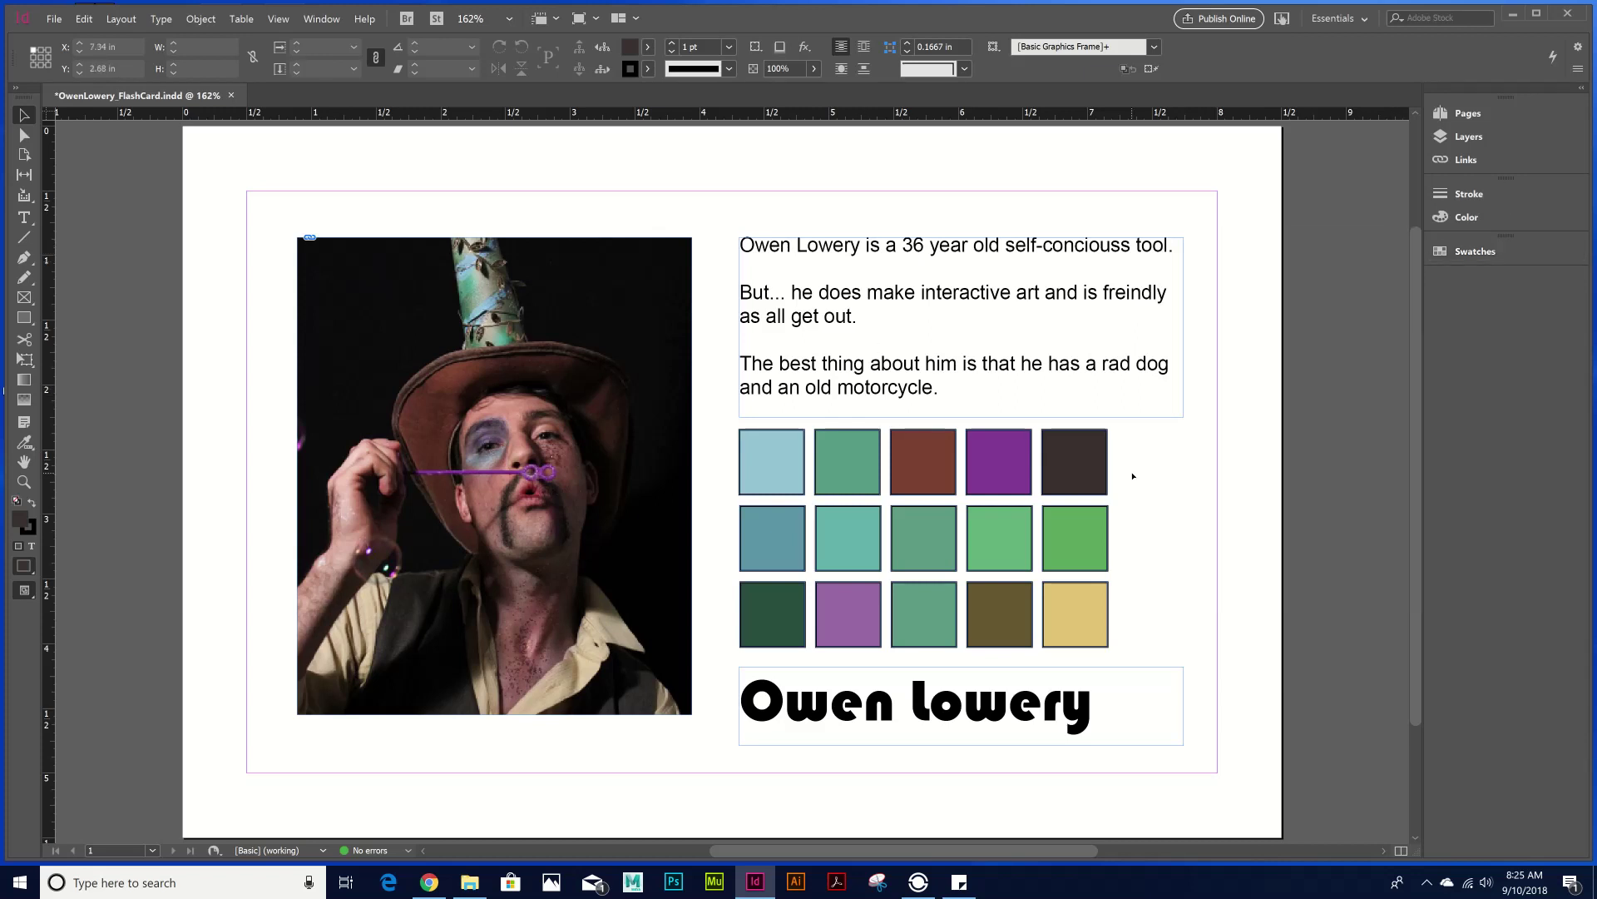
key("ctrl+s")
left_click_drag(860, 364, 837, 329)
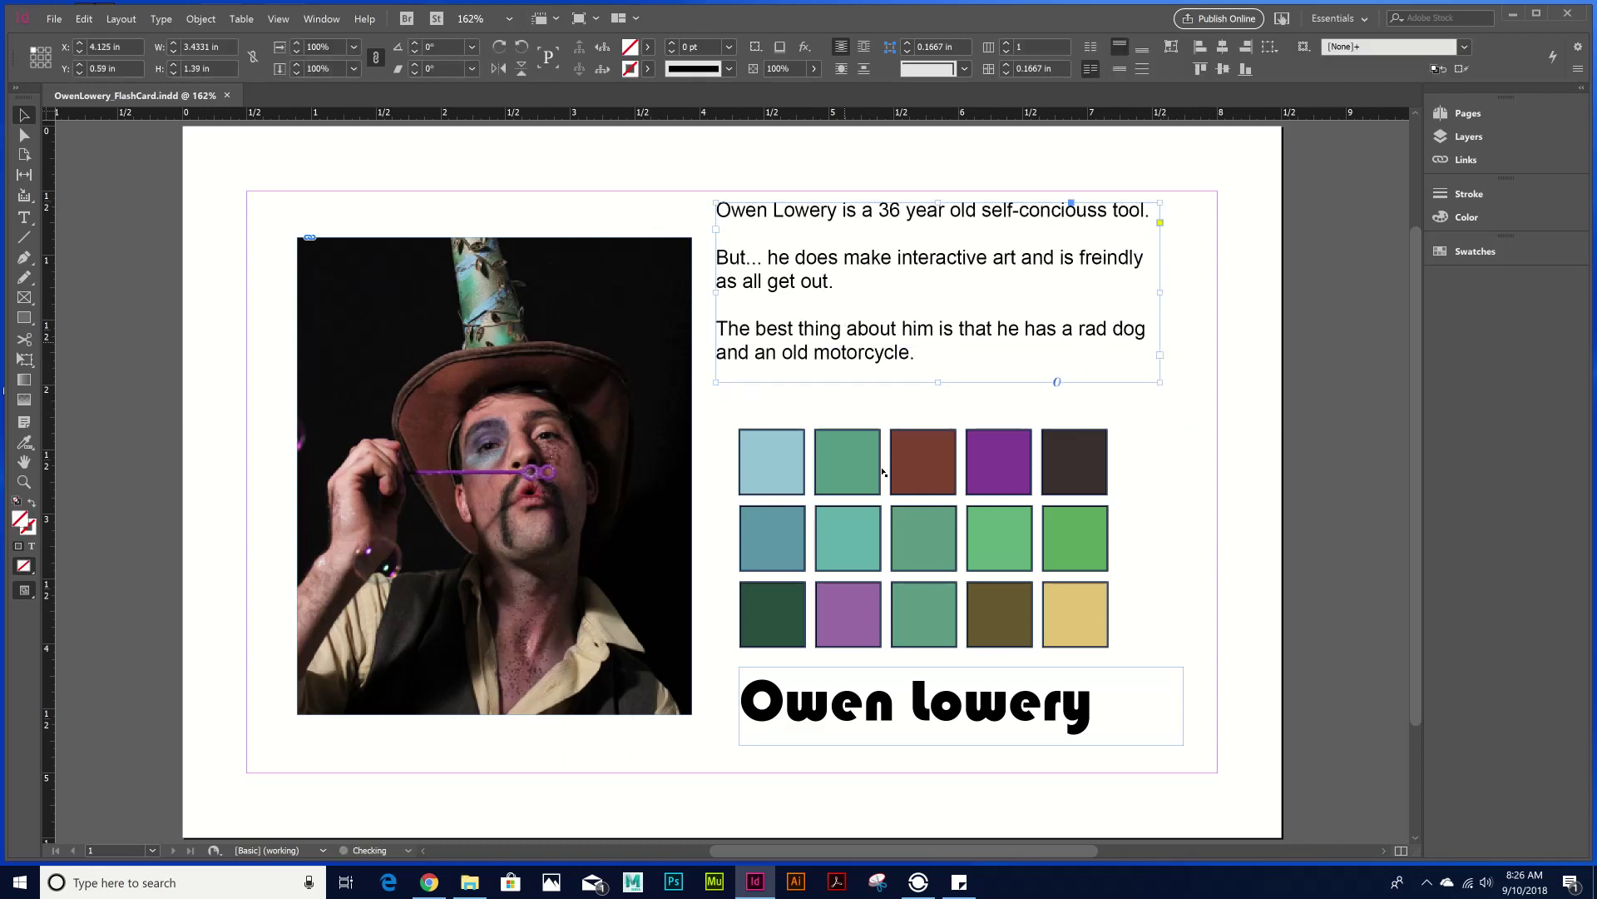
left_click_drag(781, 474, 791, 431)
key("ctrl+z")
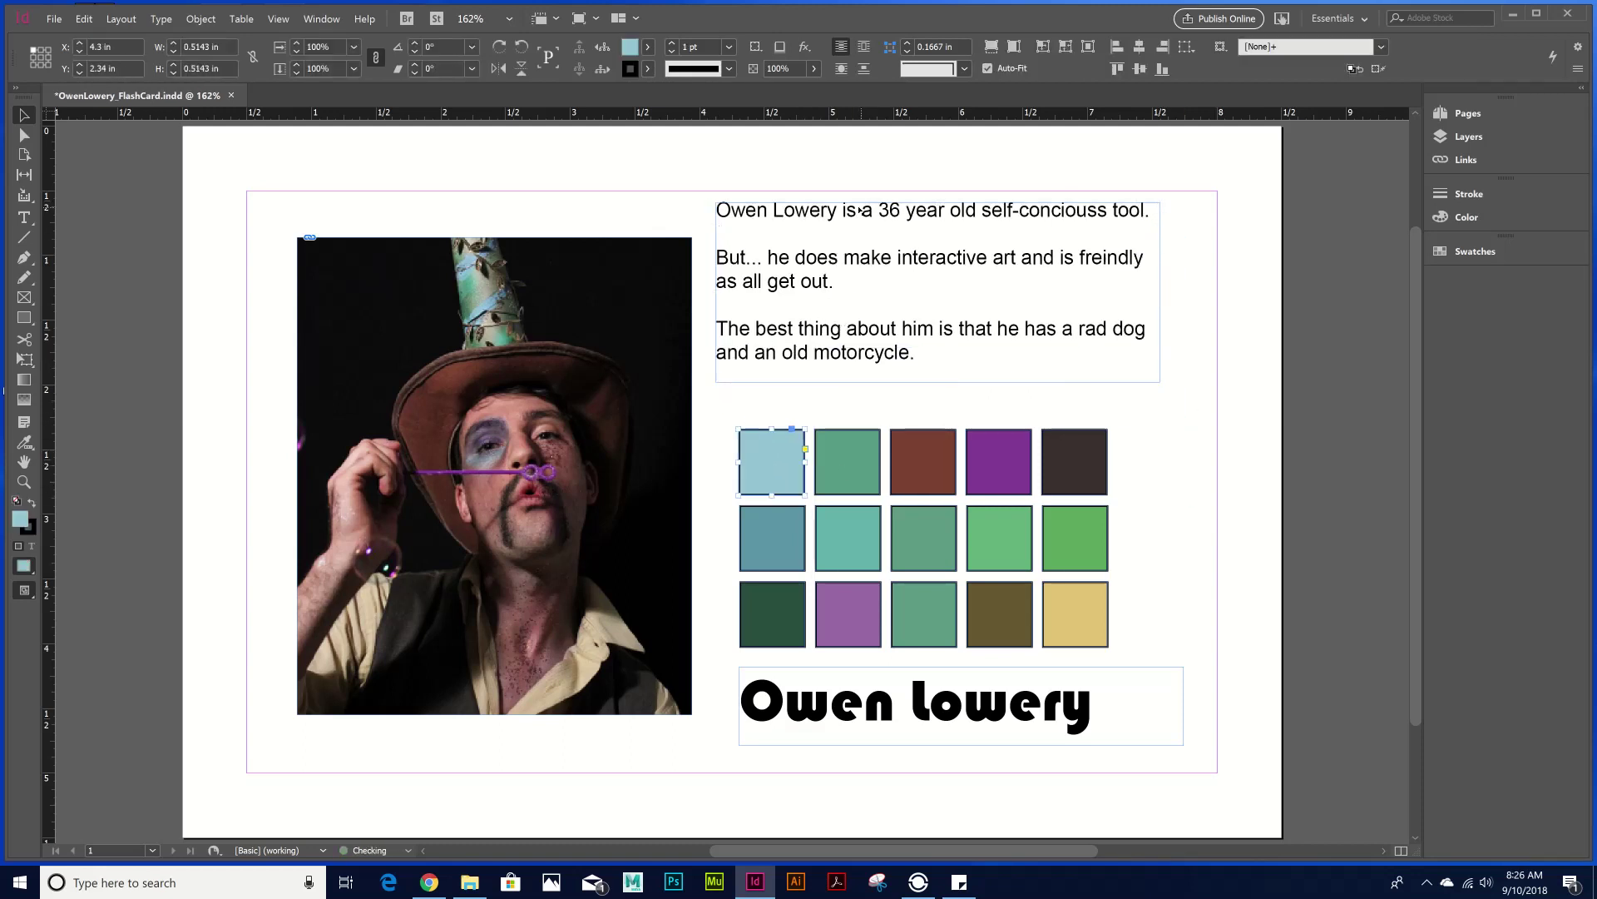
key("ctrl+z")
key("ctrl+z")
- Move the name frame lower right and shift the middle and top rows right to stagger them
left_click_drag(828, 709, 893, 748)
left_click_drag(1153, 543, 834, 527)
left_click_drag(744, 404, 1088, 477)
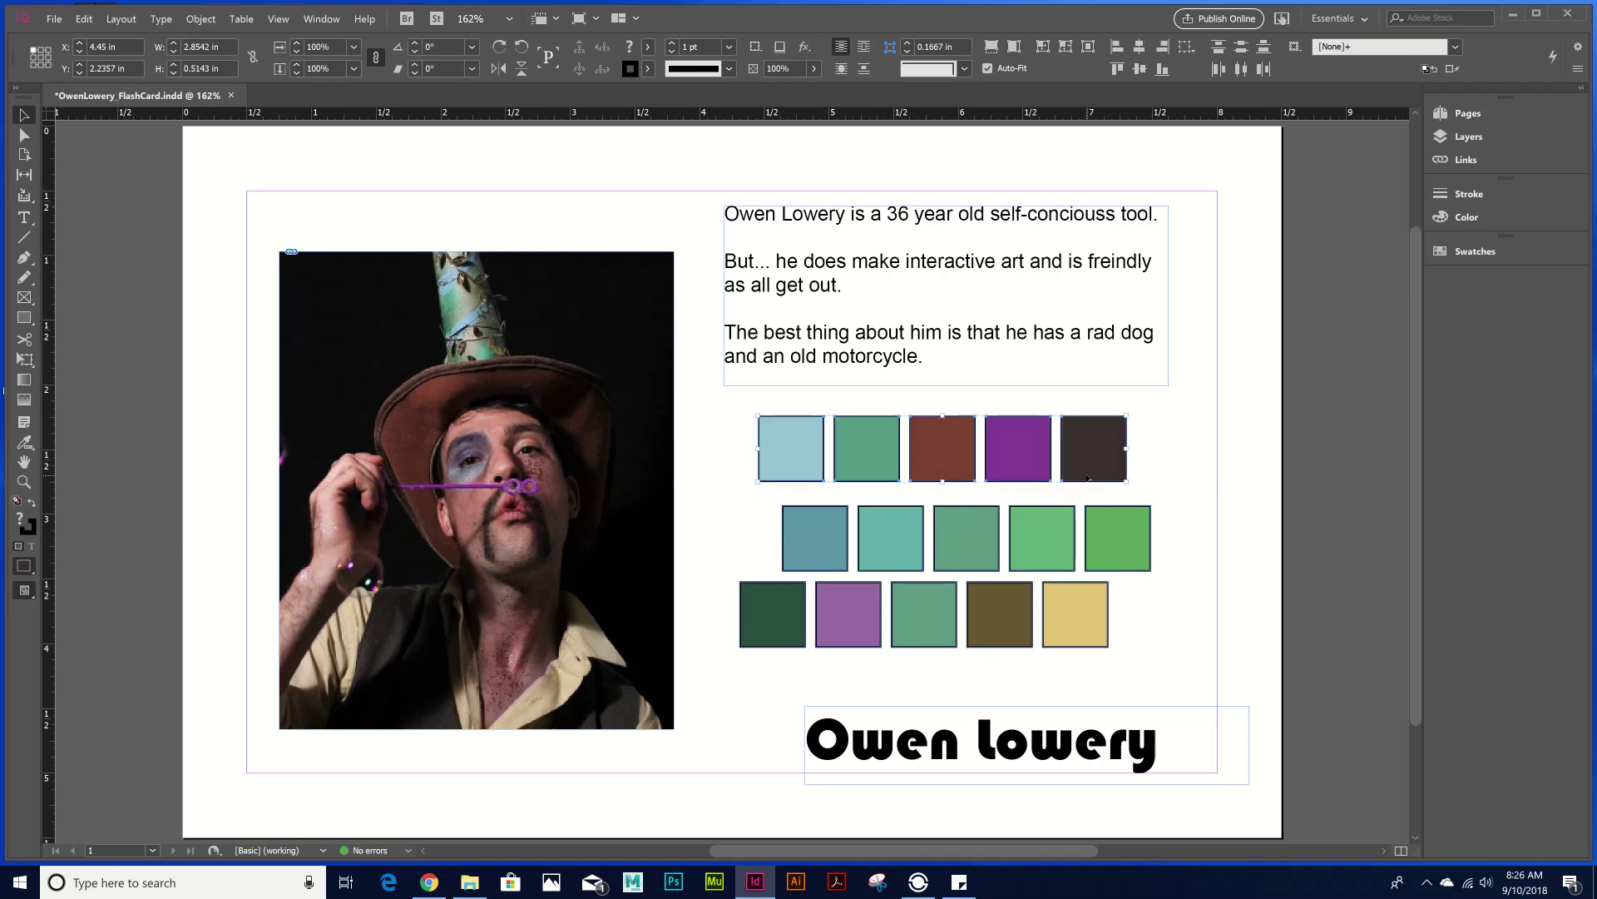
left_click(470, 143)
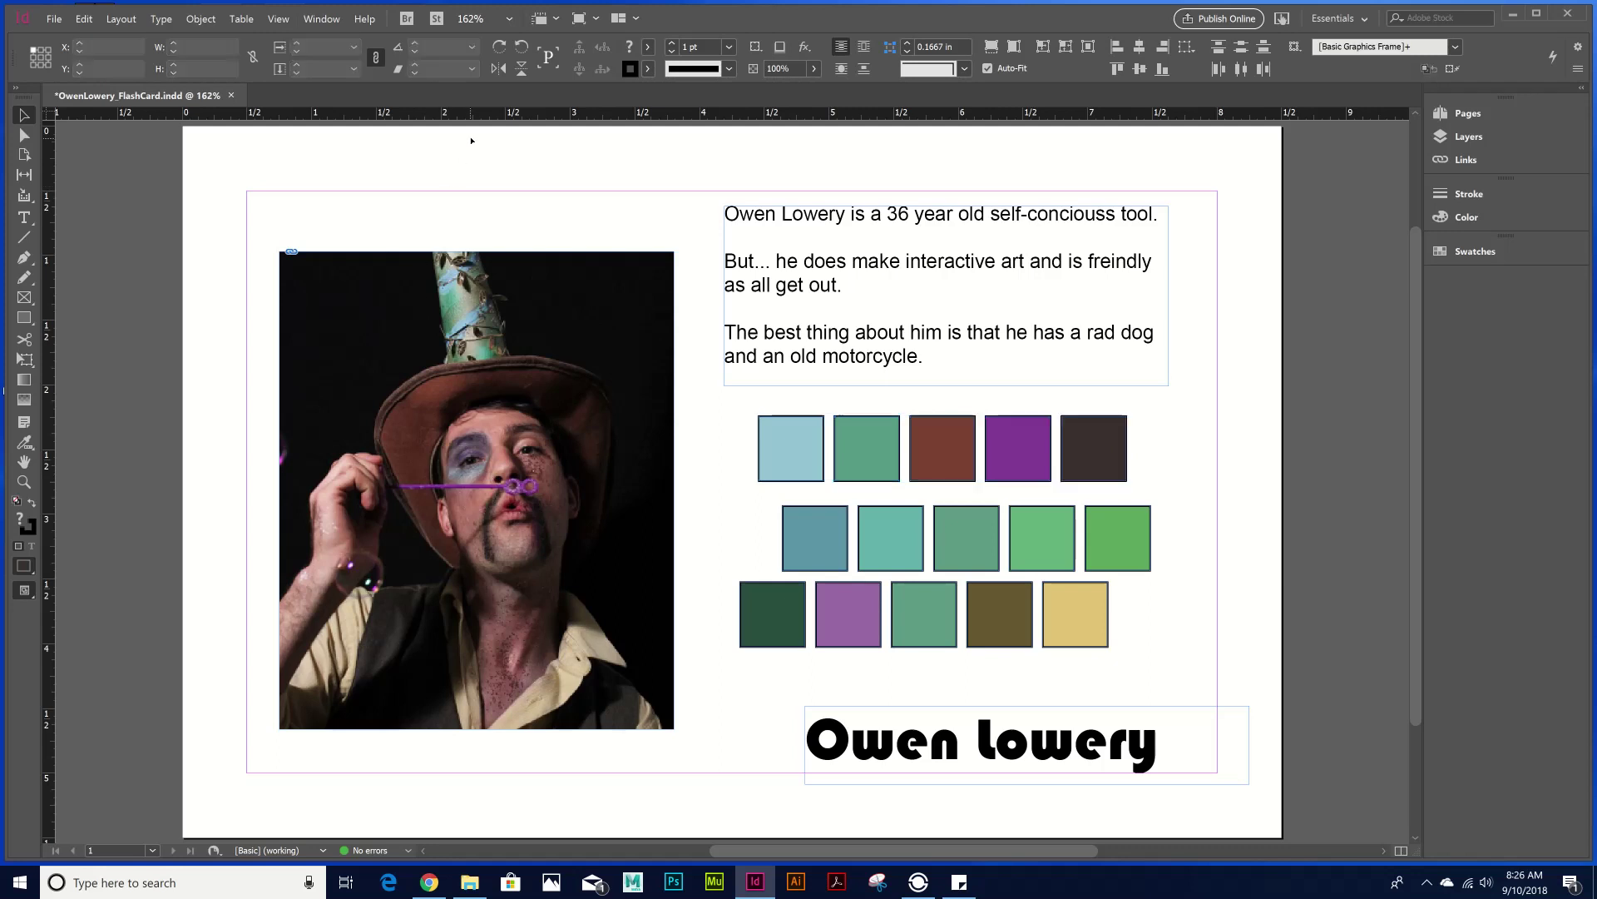
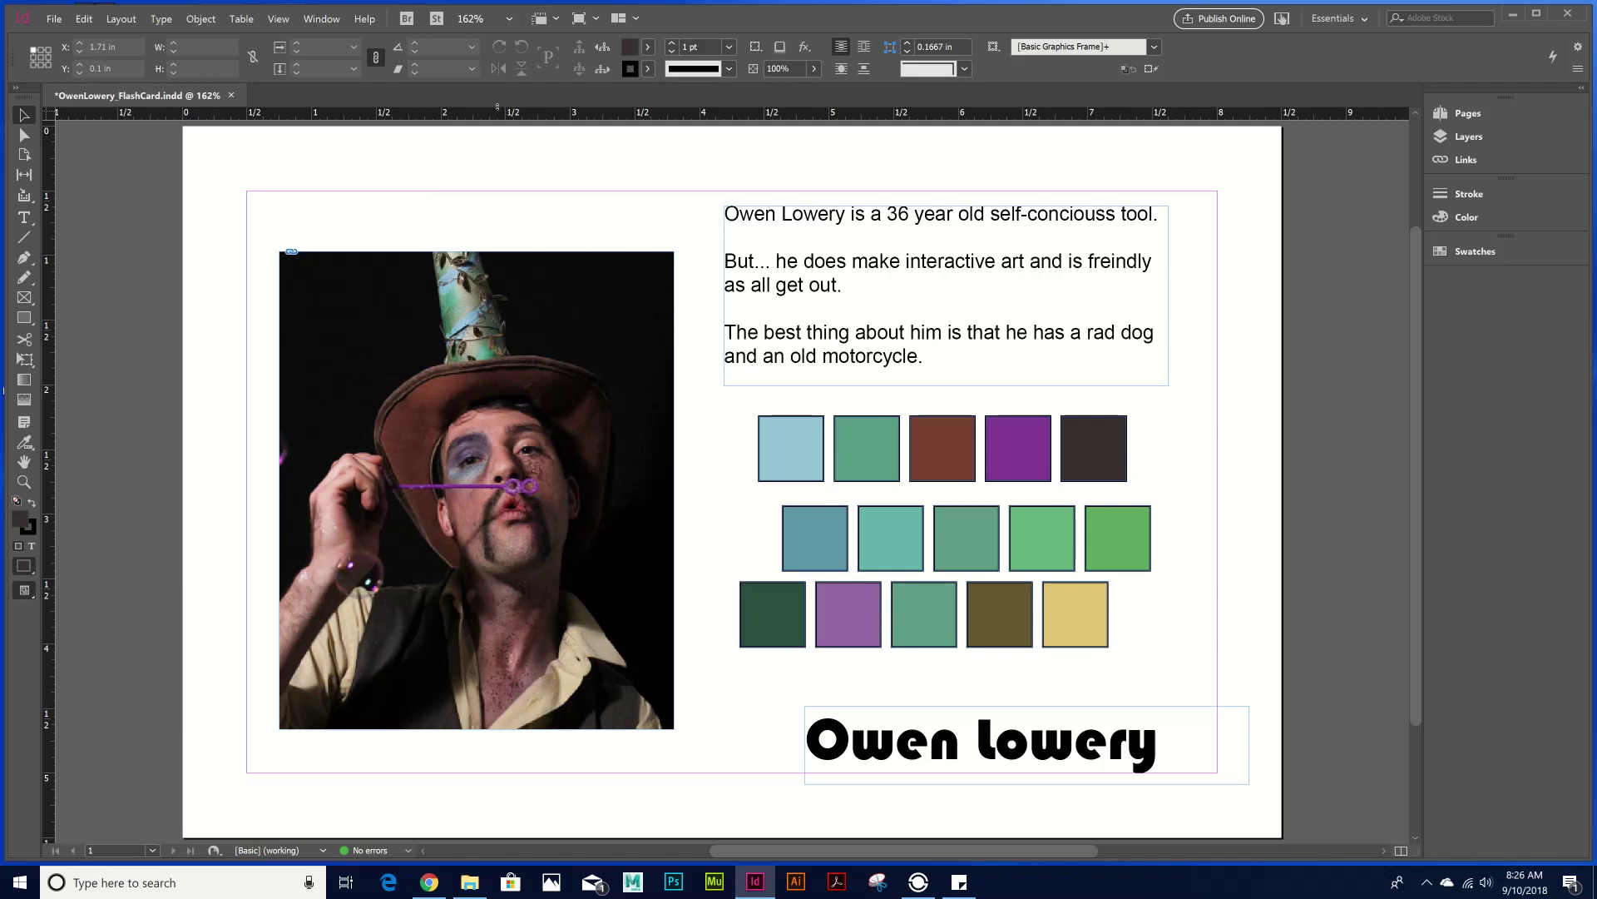
- Add a horizontal guide near the card's top and snap the photo and bio frame tops to it
left_click_drag(498, 107, 549, 229)
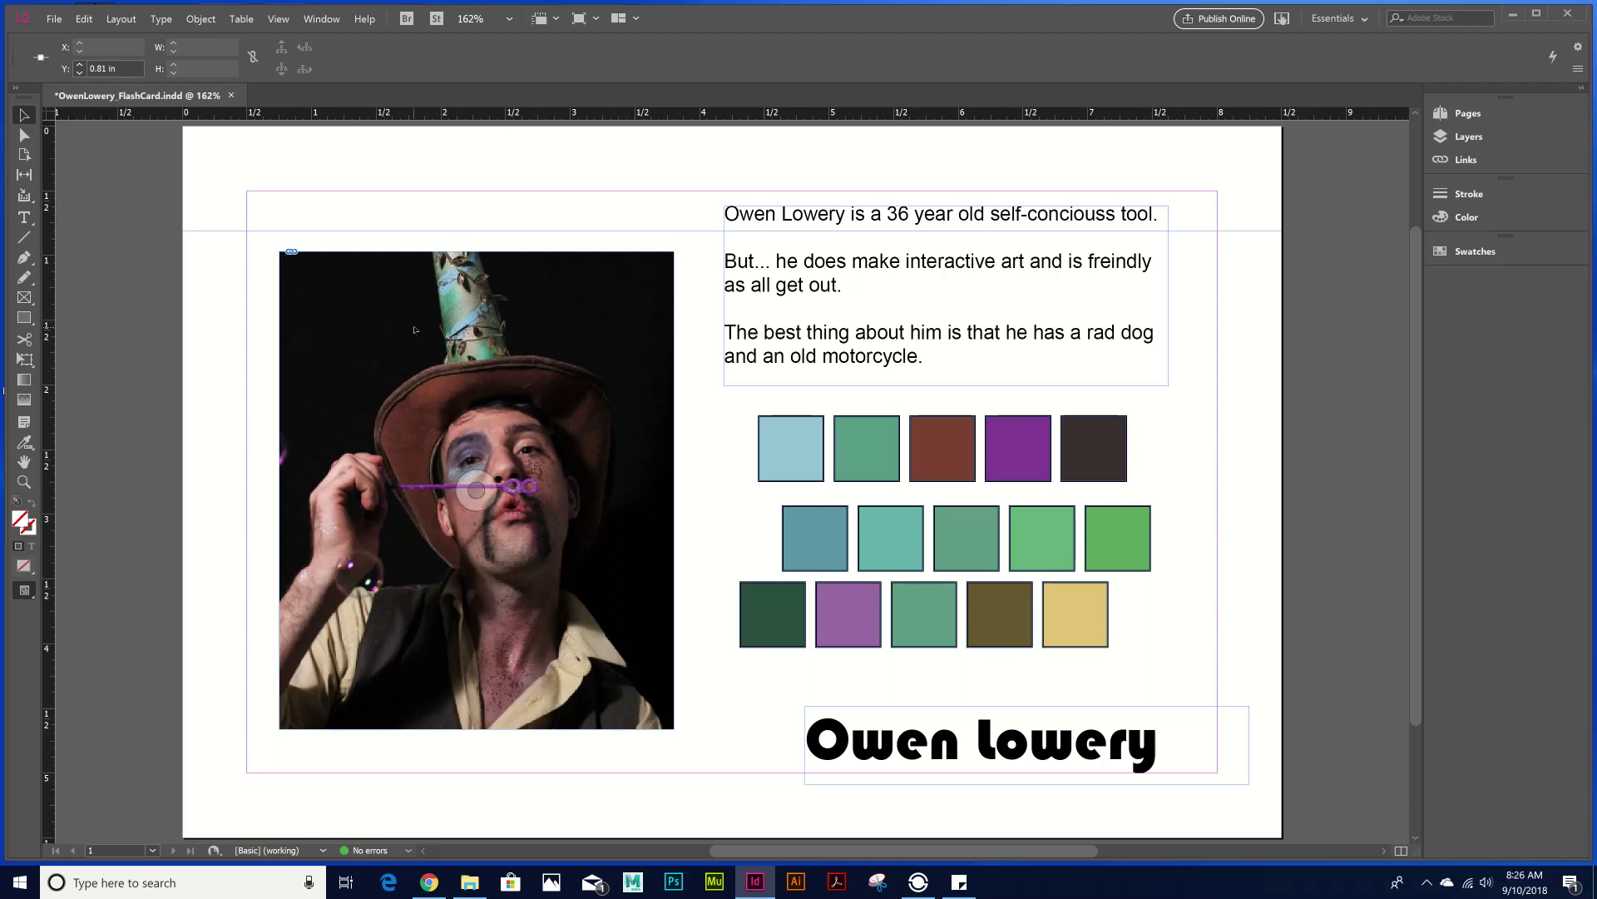
left_click_drag(559, 348, 559, 329)
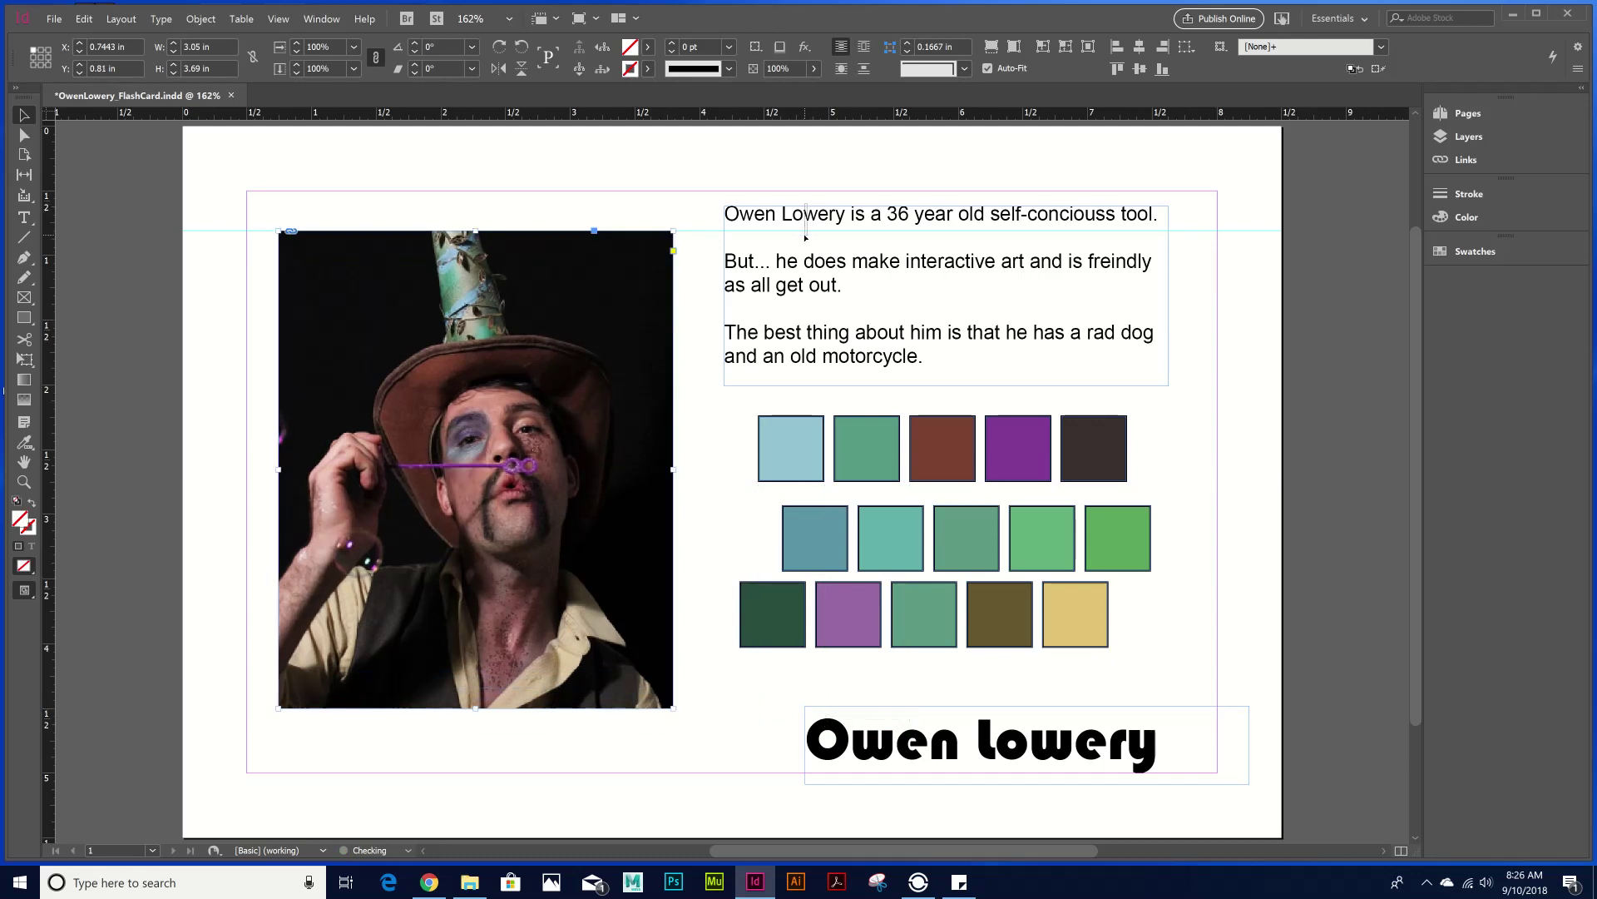
left_click(1079, 210)
left_click_drag(814, 216, 809, 239)
- Check the View guide options, then shift the bio text frame slightly right
left_click(279, 18)
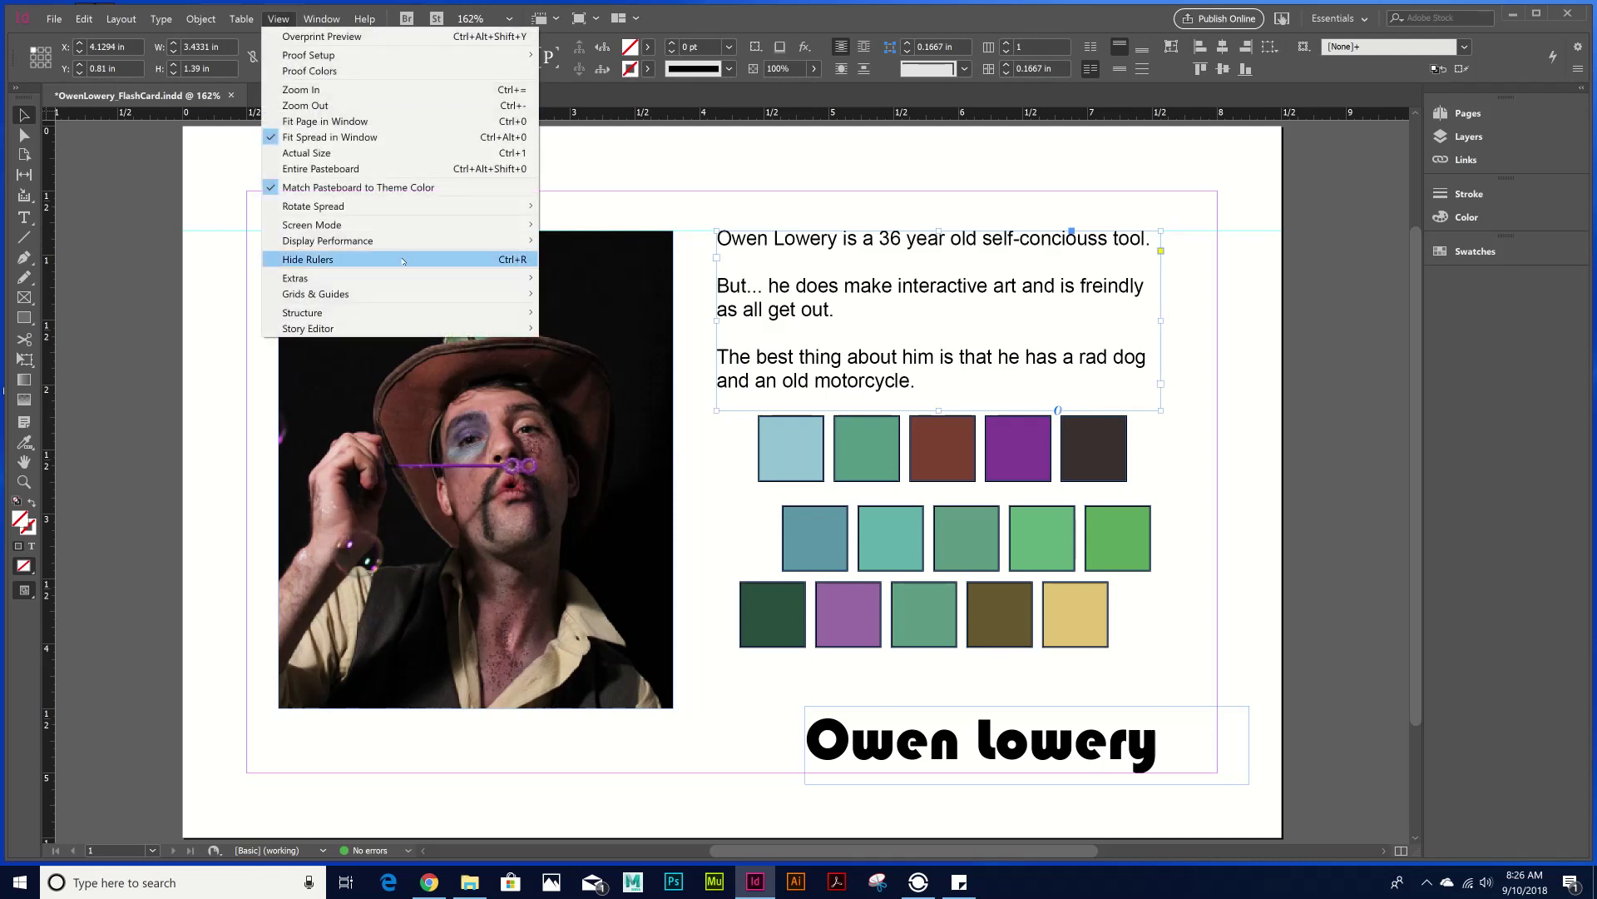
mouse_move(349, 294)
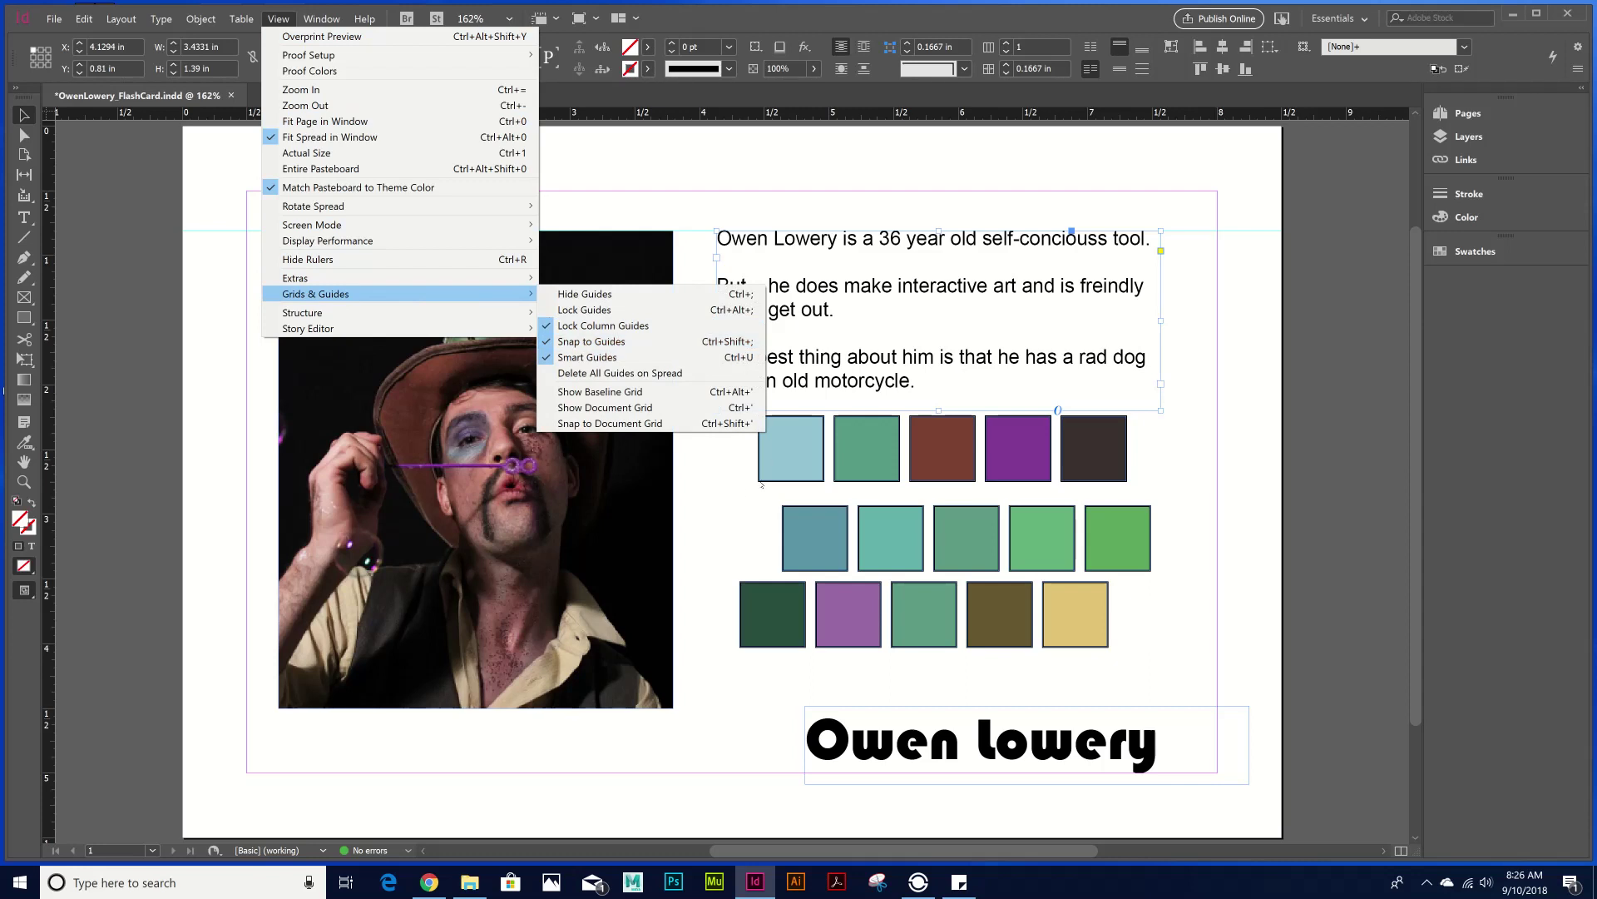
left_click(654, 344)
left_click(702, 503)
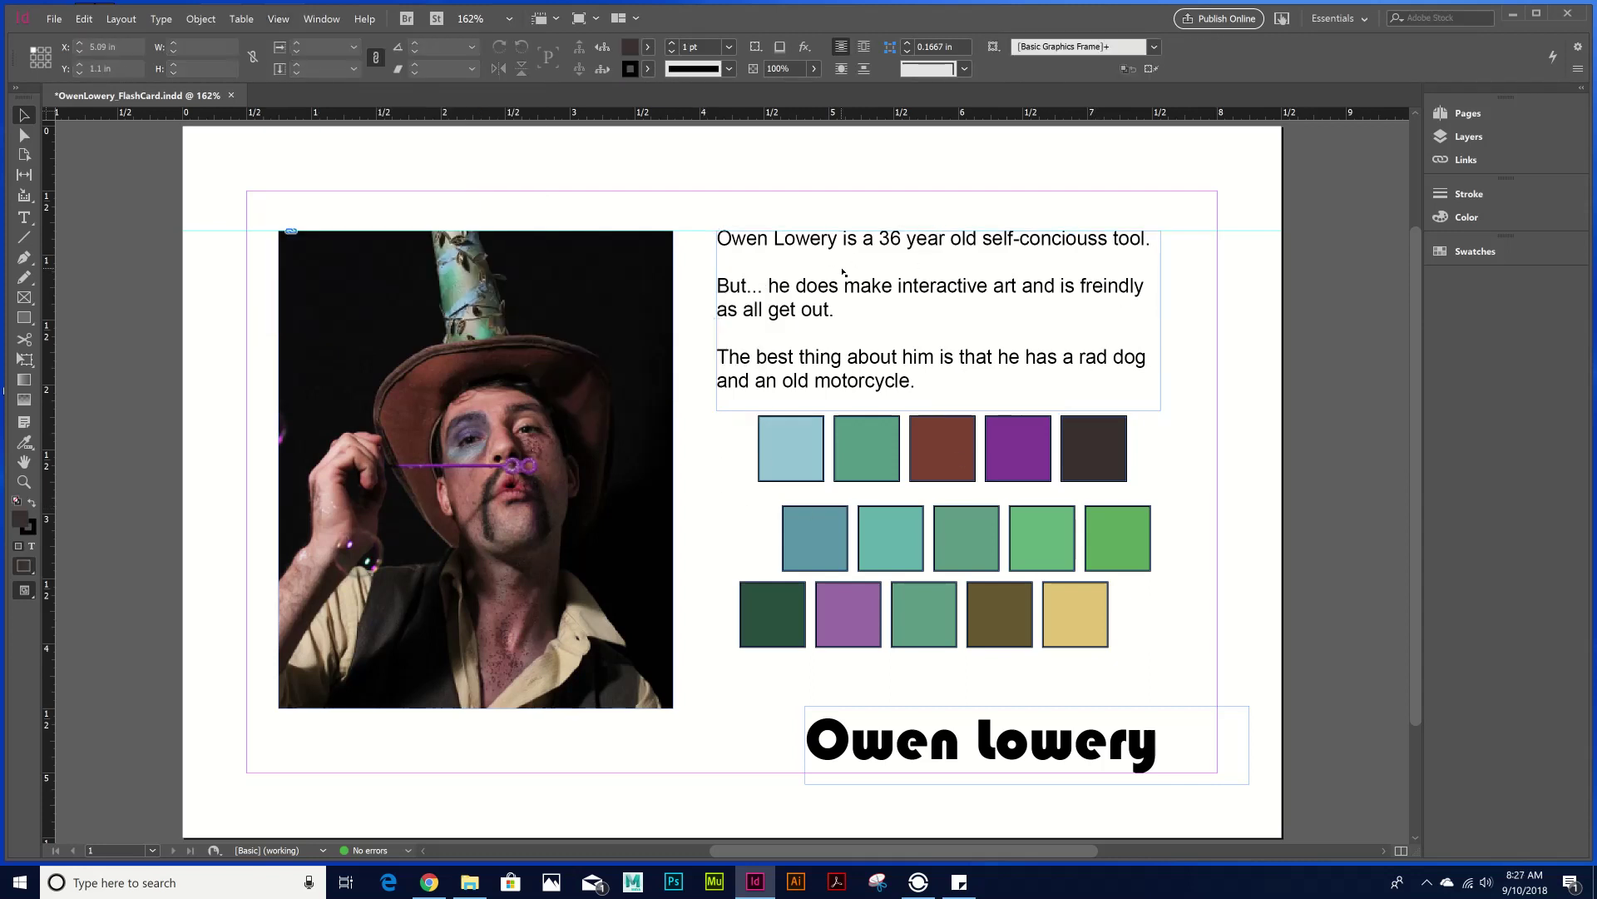
left_click_drag(841, 273, 856, 272)
- Nudge the photo frame slightly right, pull out a vertical guide, and recentre the page
left_click(500, 304)
left_click_drag(500, 304, 514, 304)
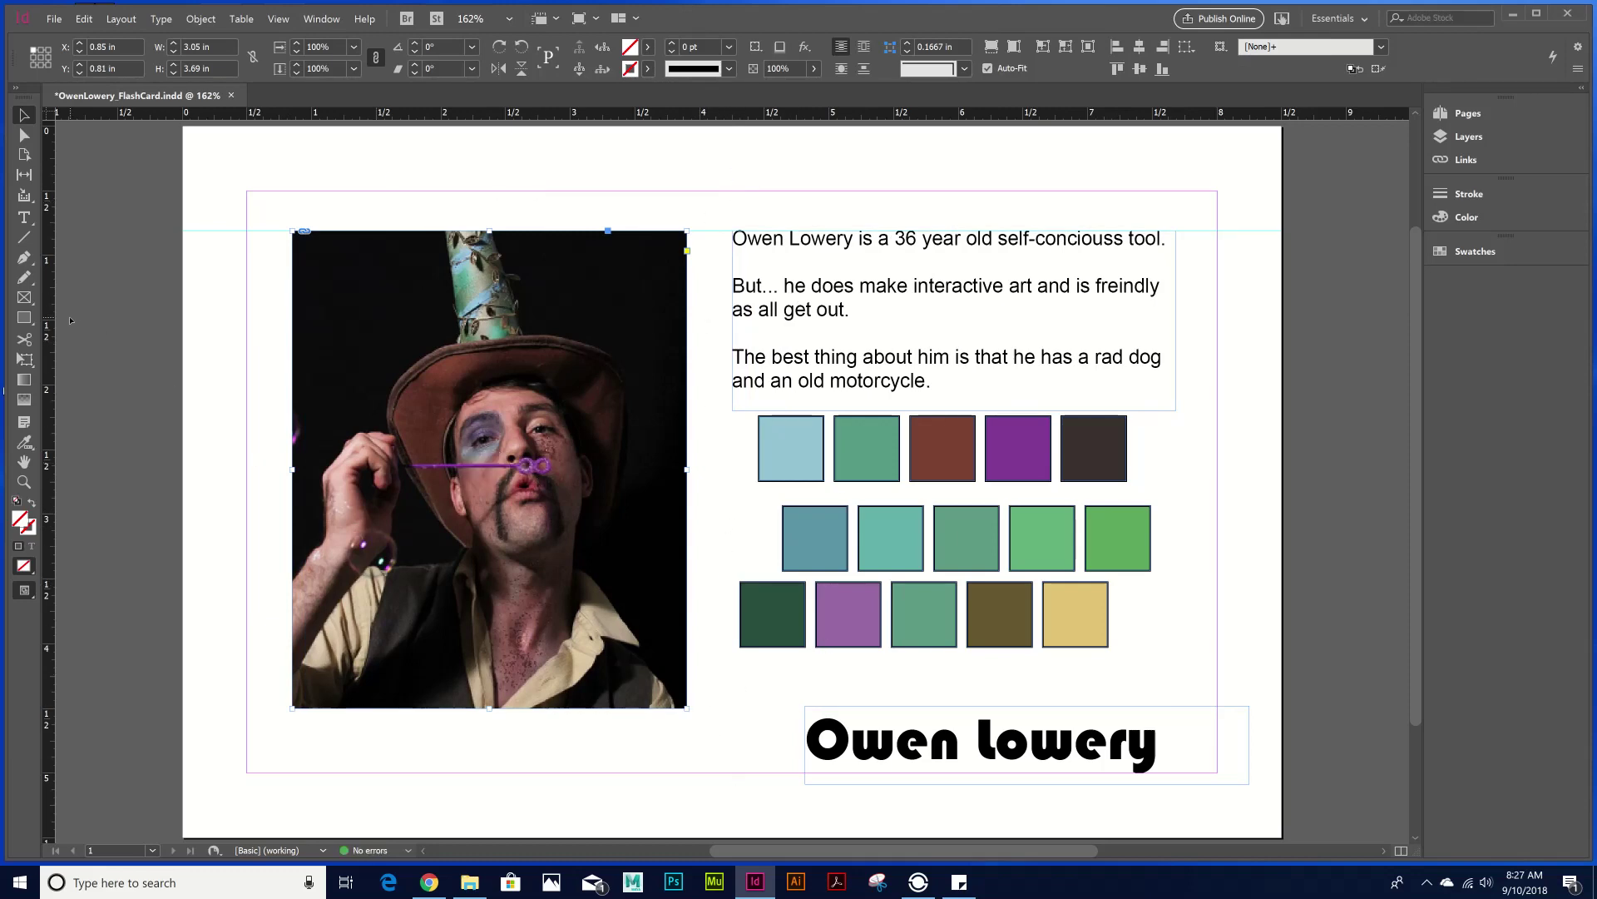
mouse_move(45, 337)
left_mouse_down()
mouse_move(229, 345)
mouse_move(51, 362)
left_mouse_up()
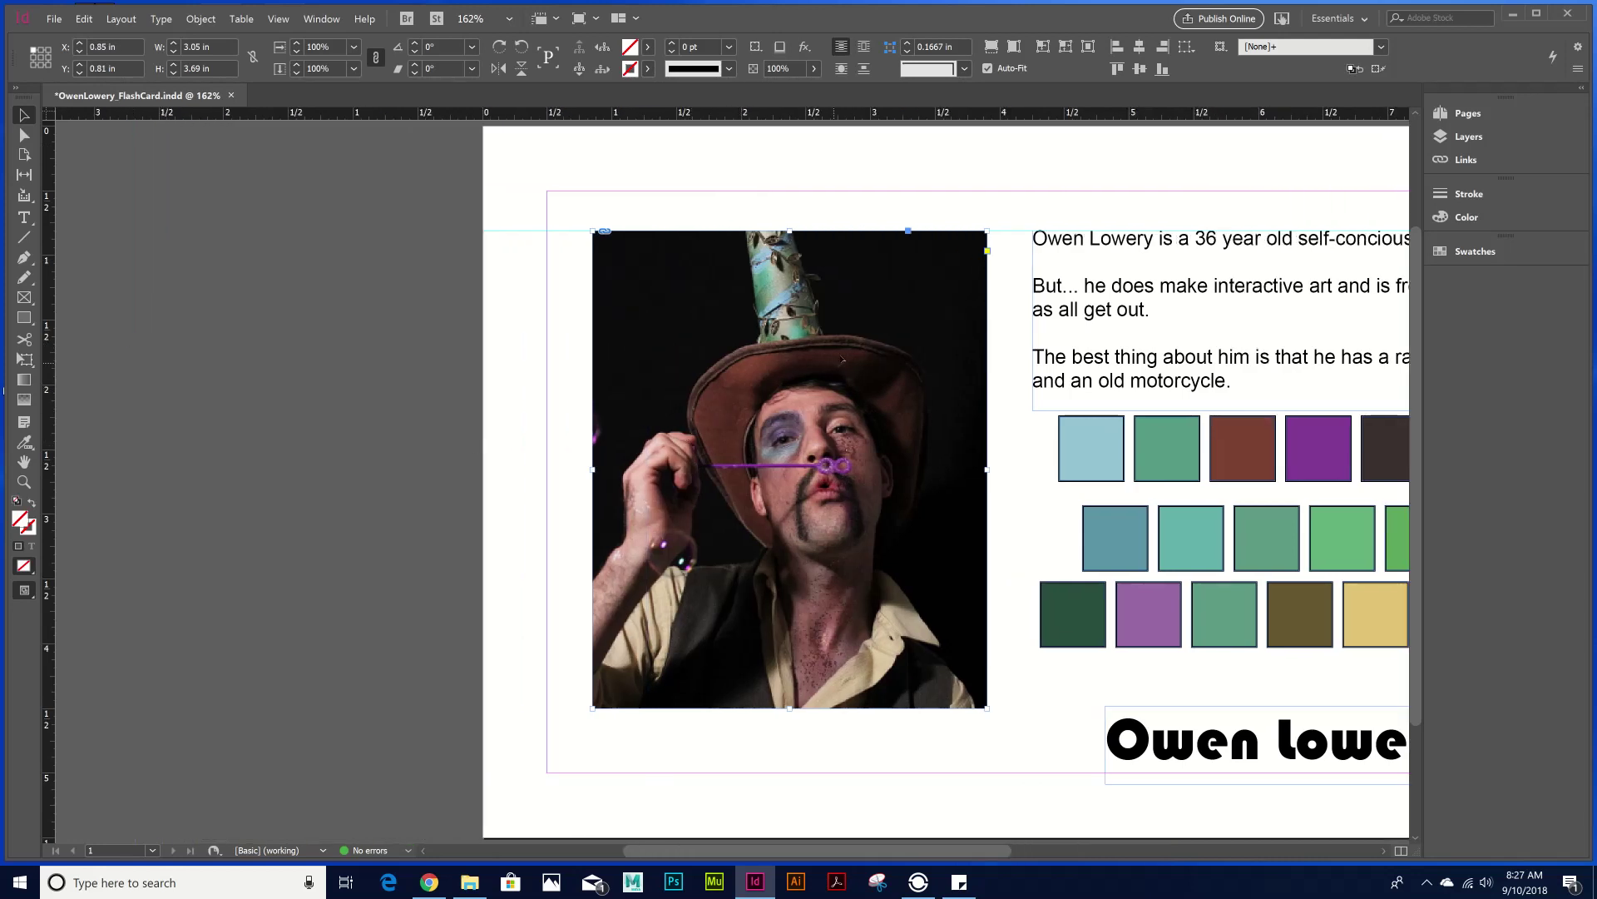
left_click_drag(911, 332, 650, 360)
left_click_drag(758, 386, 759, 382)
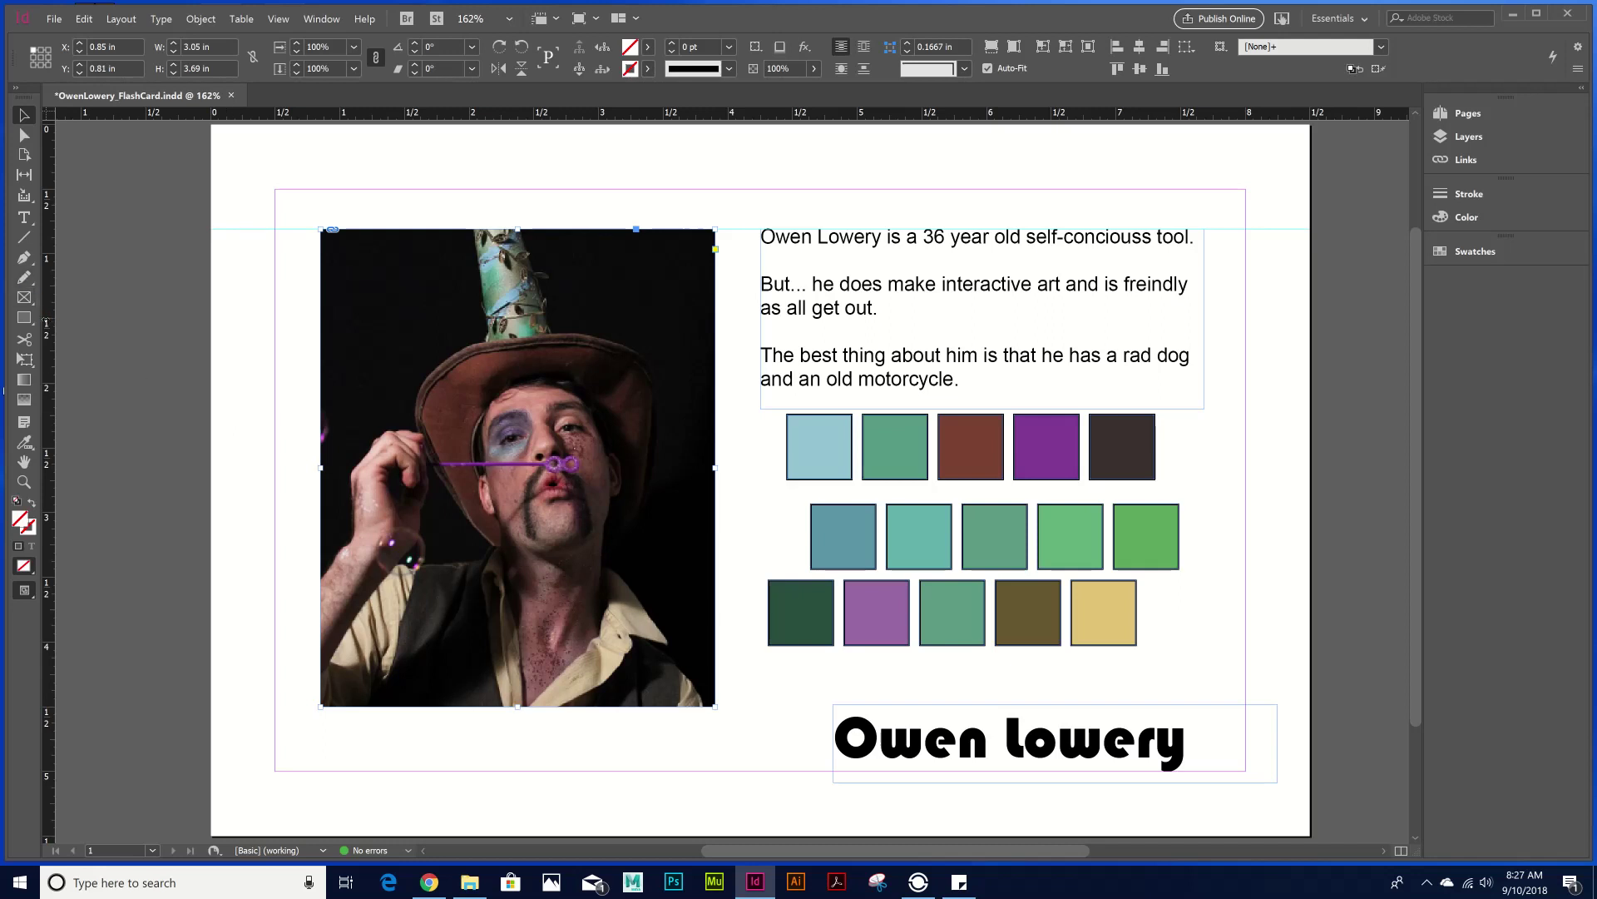
- Place a vertical guide across the page and align the bio text frame to it
left_click_drag(45, 321, 730, 421)
left_click_drag(747, 421, 765, 428)
mouse_move(818, 399)
left_mouse_down()
mouse_move(849, 397)
mouse_move(816, 393)
left_mouse_up()
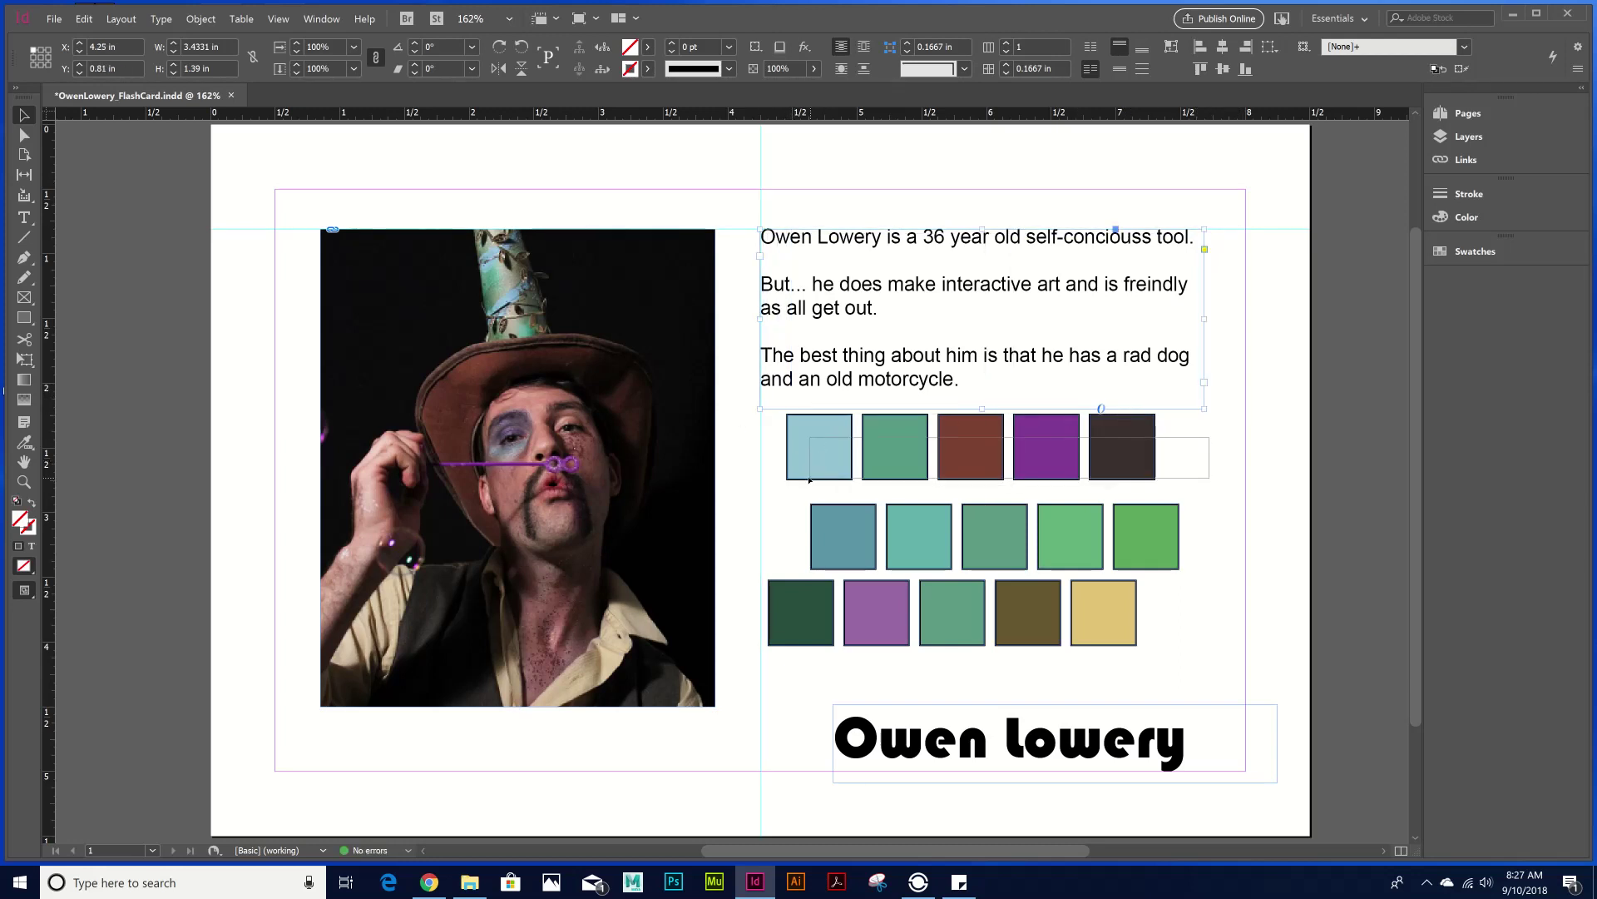
- Snap each of the three swatch rows to the guide and move the title beneath them
left_click_drag(817, 441, 769, 448)
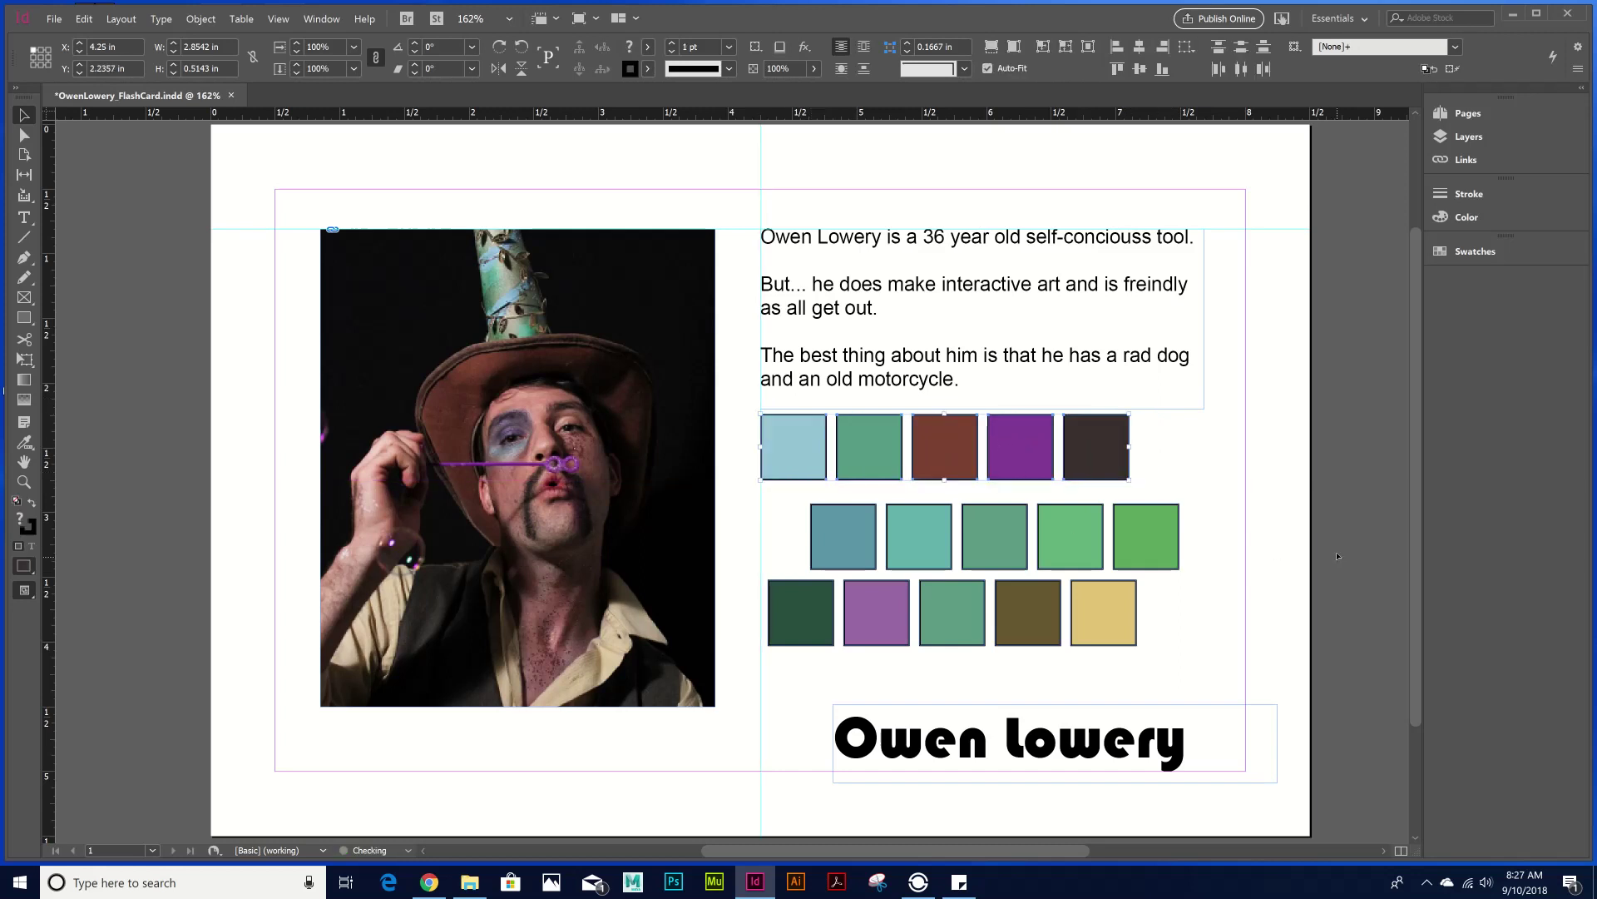
left_click_drag(847, 529, 788, 532)
left_click(800, 621)
left_click_drag(800, 621, 796, 617)
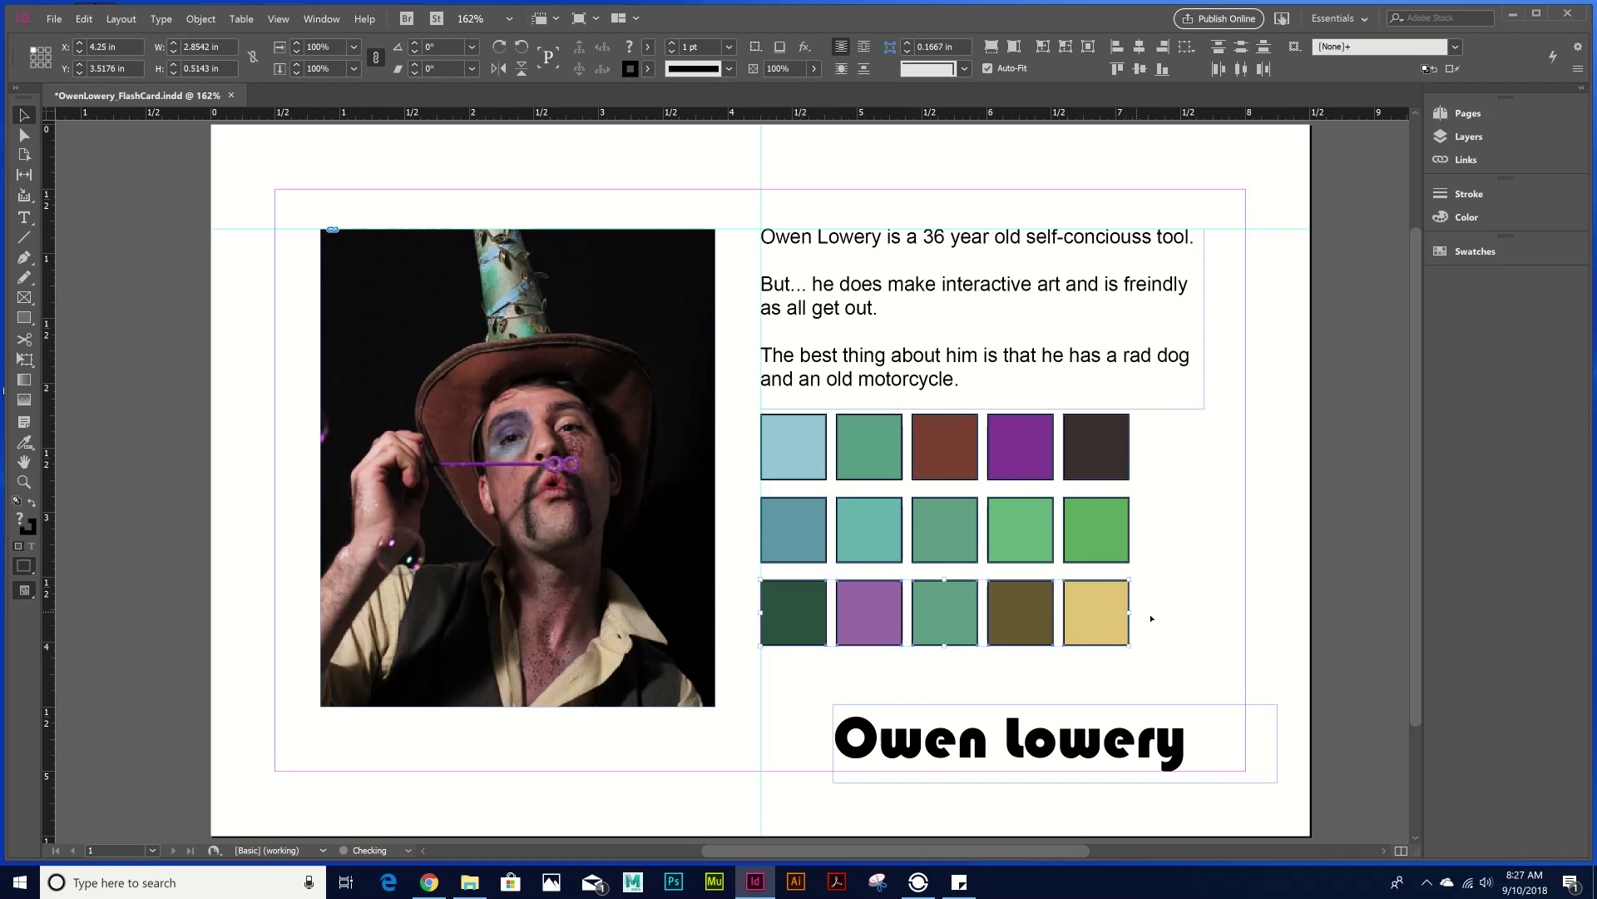
left_click(1216, 640)
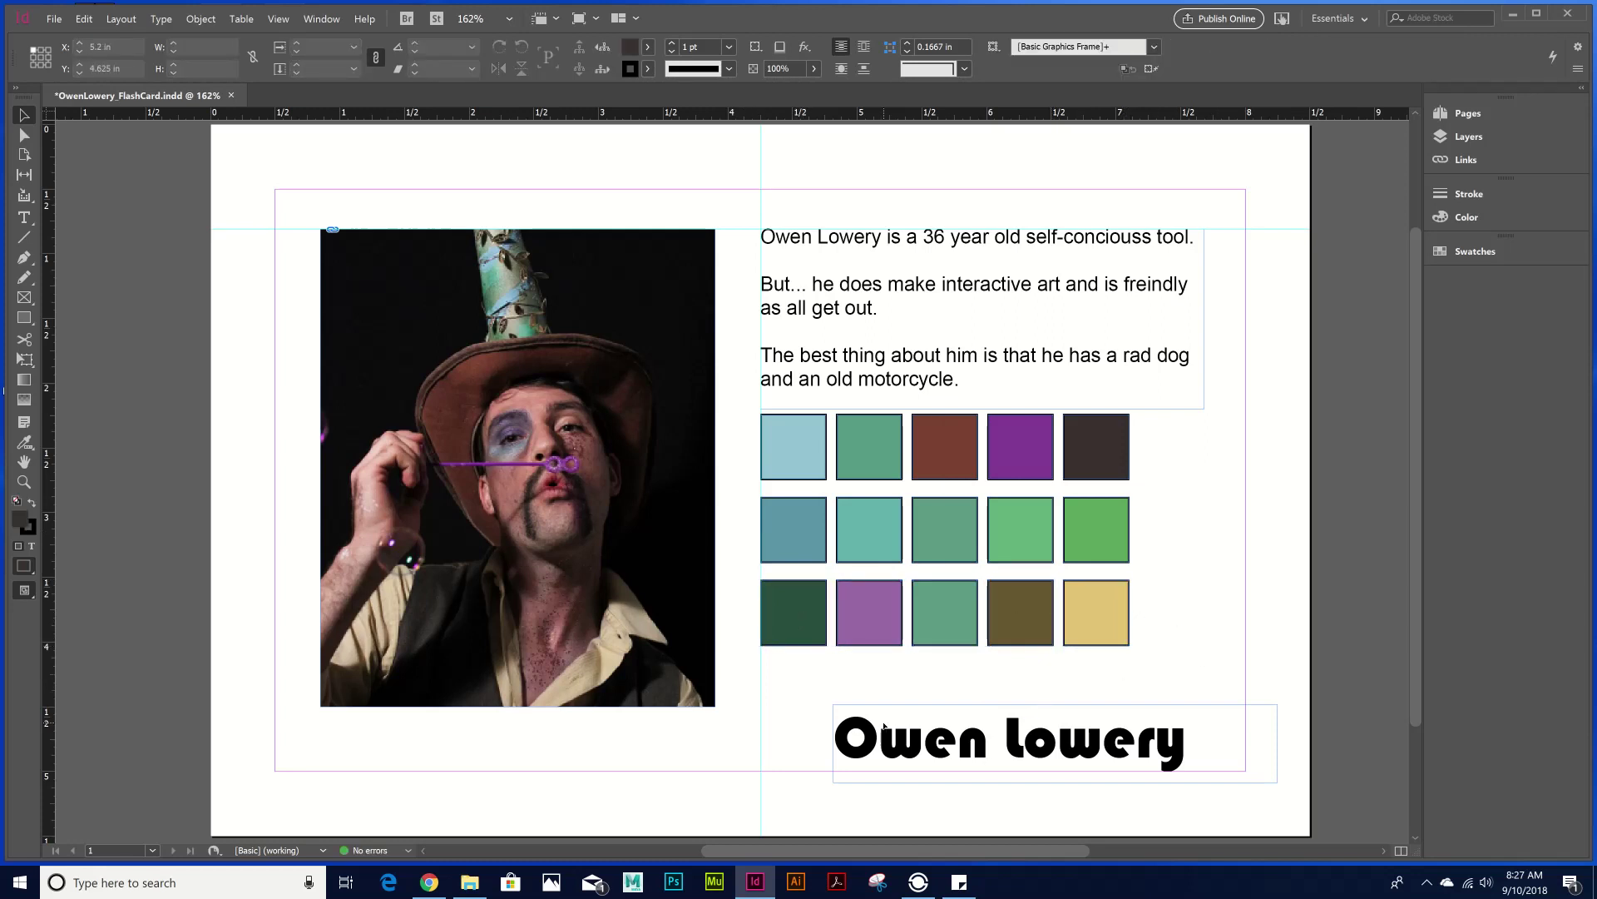
left_click_drag(915, 707, 816, 687)
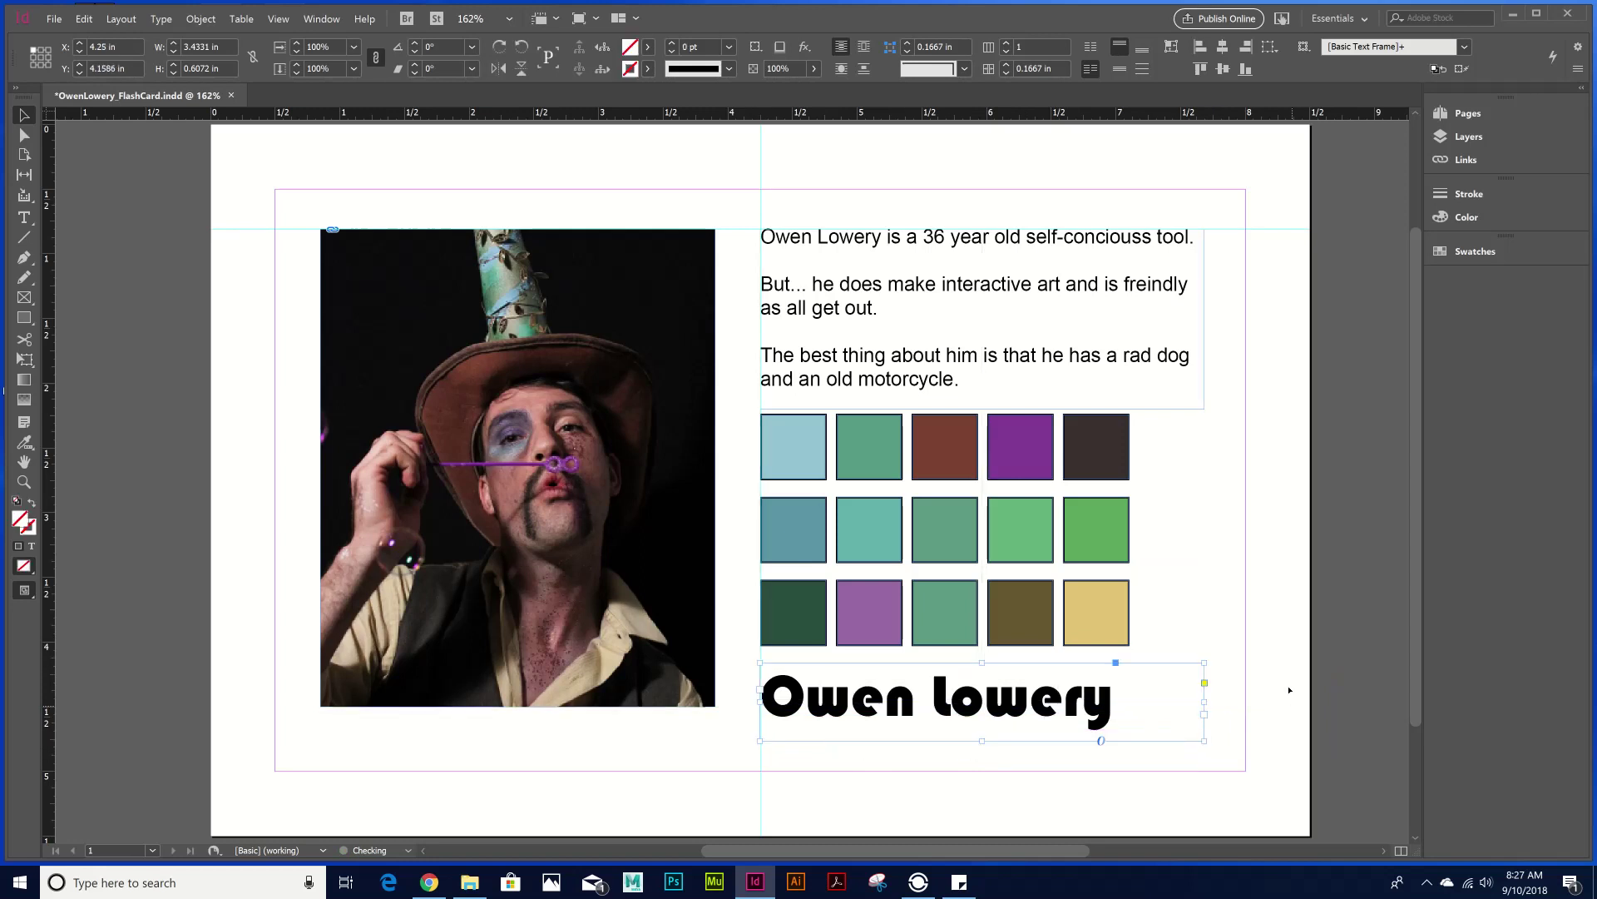
- Scale down the 15-swatch grid and move the Owen lowery title up beneath it
left_click(1189, 590)
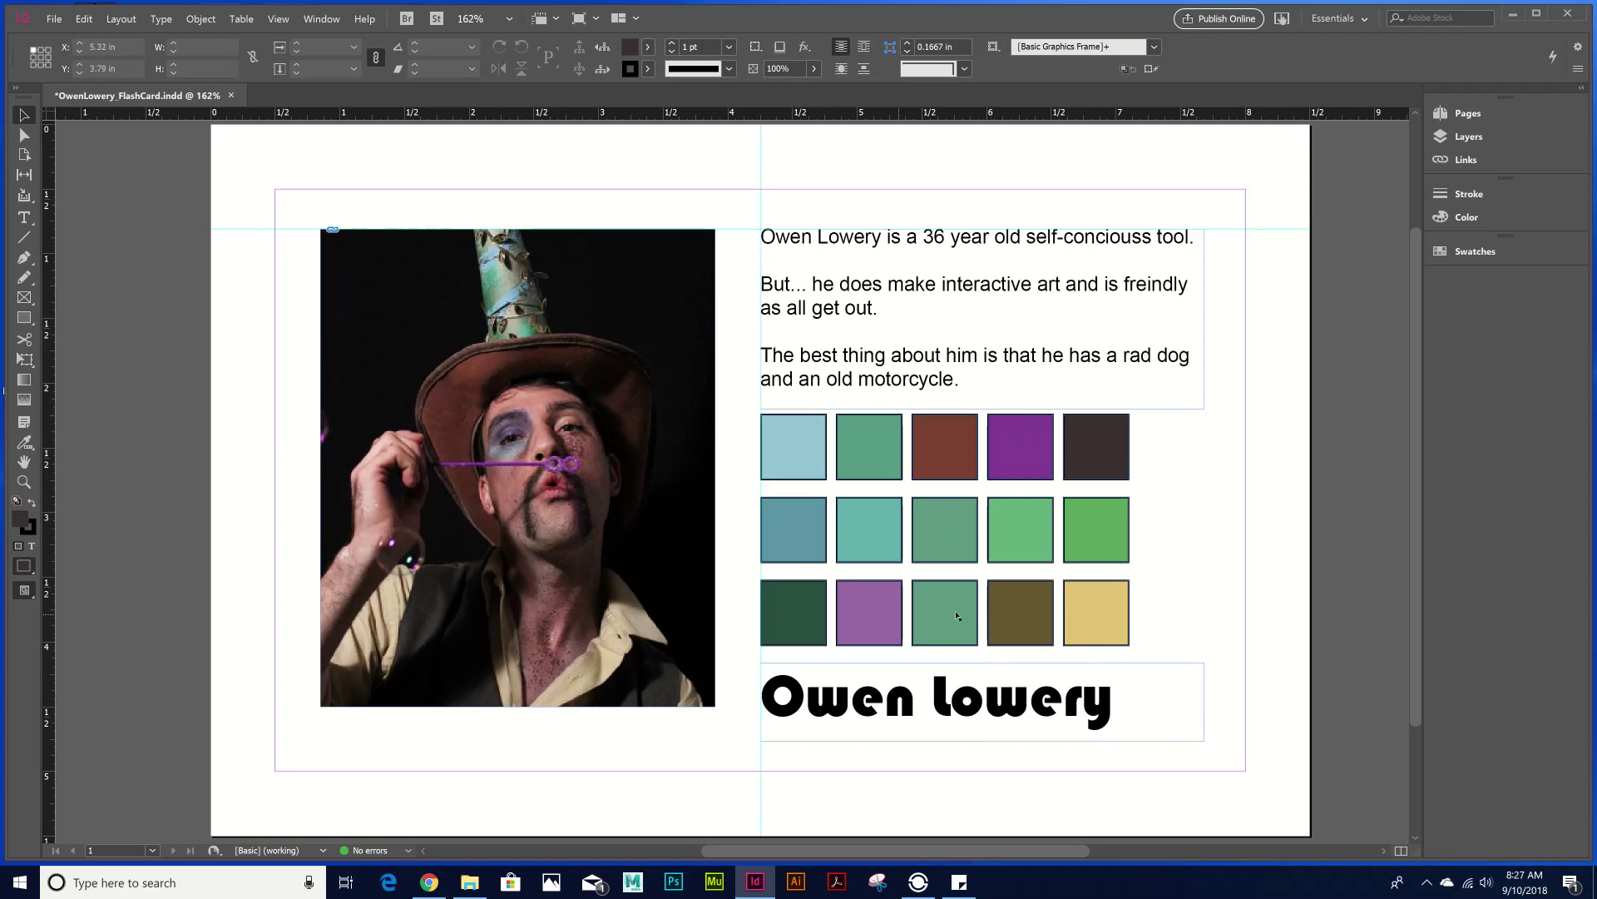
left_click_drag(1215, 654, 754, 413)
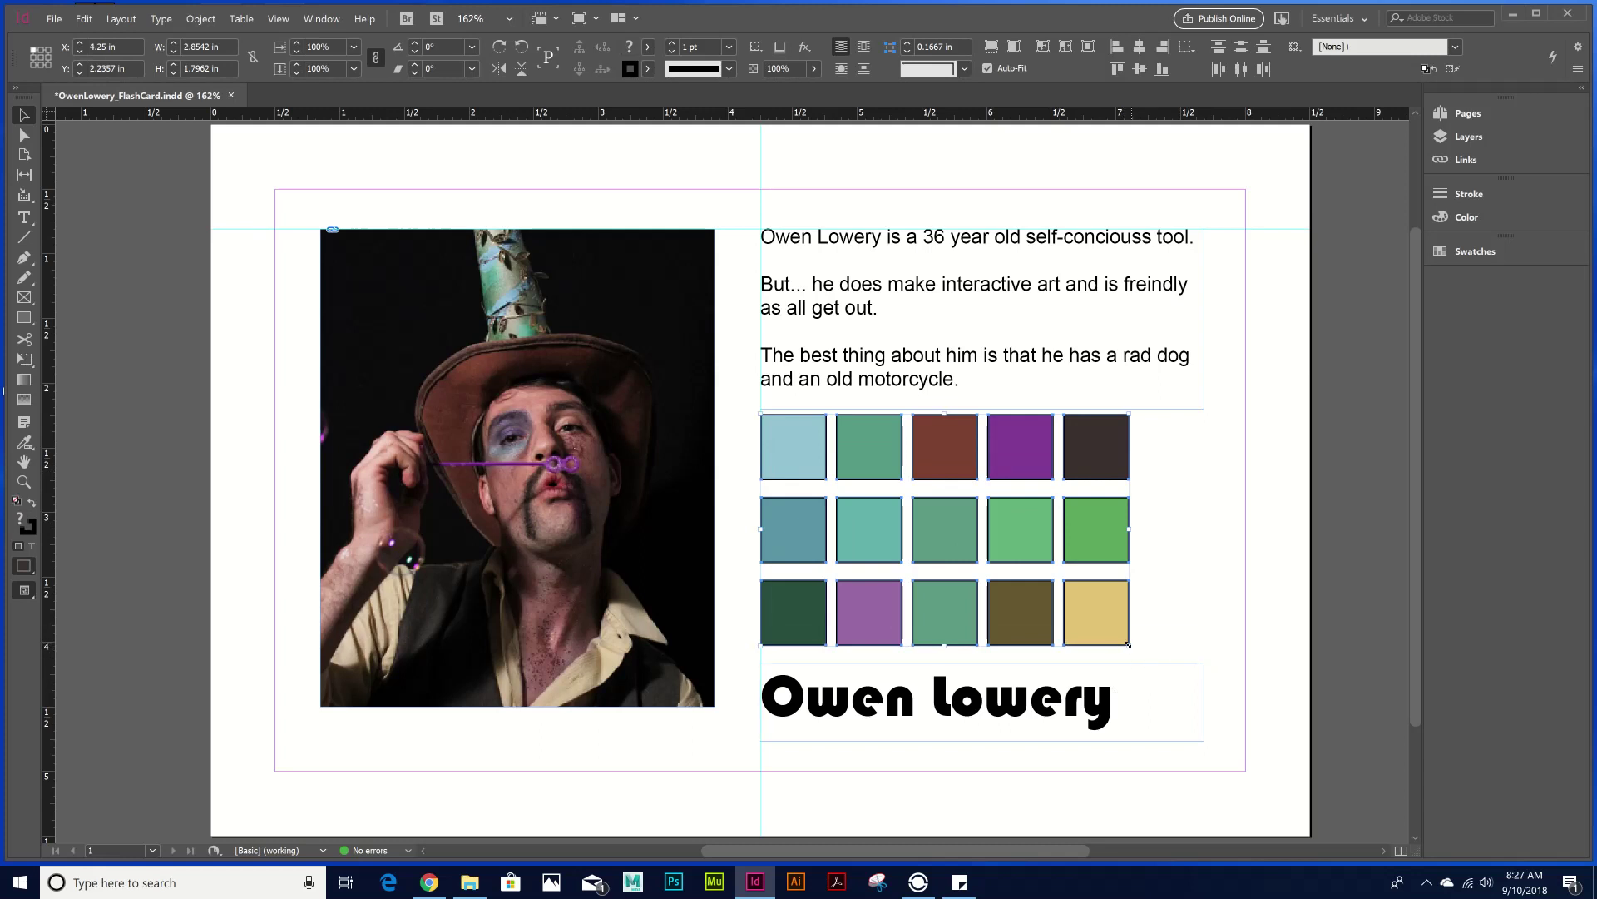
left_click_drag(1127, 645, 1025, 580)
left_click(1091, 570)
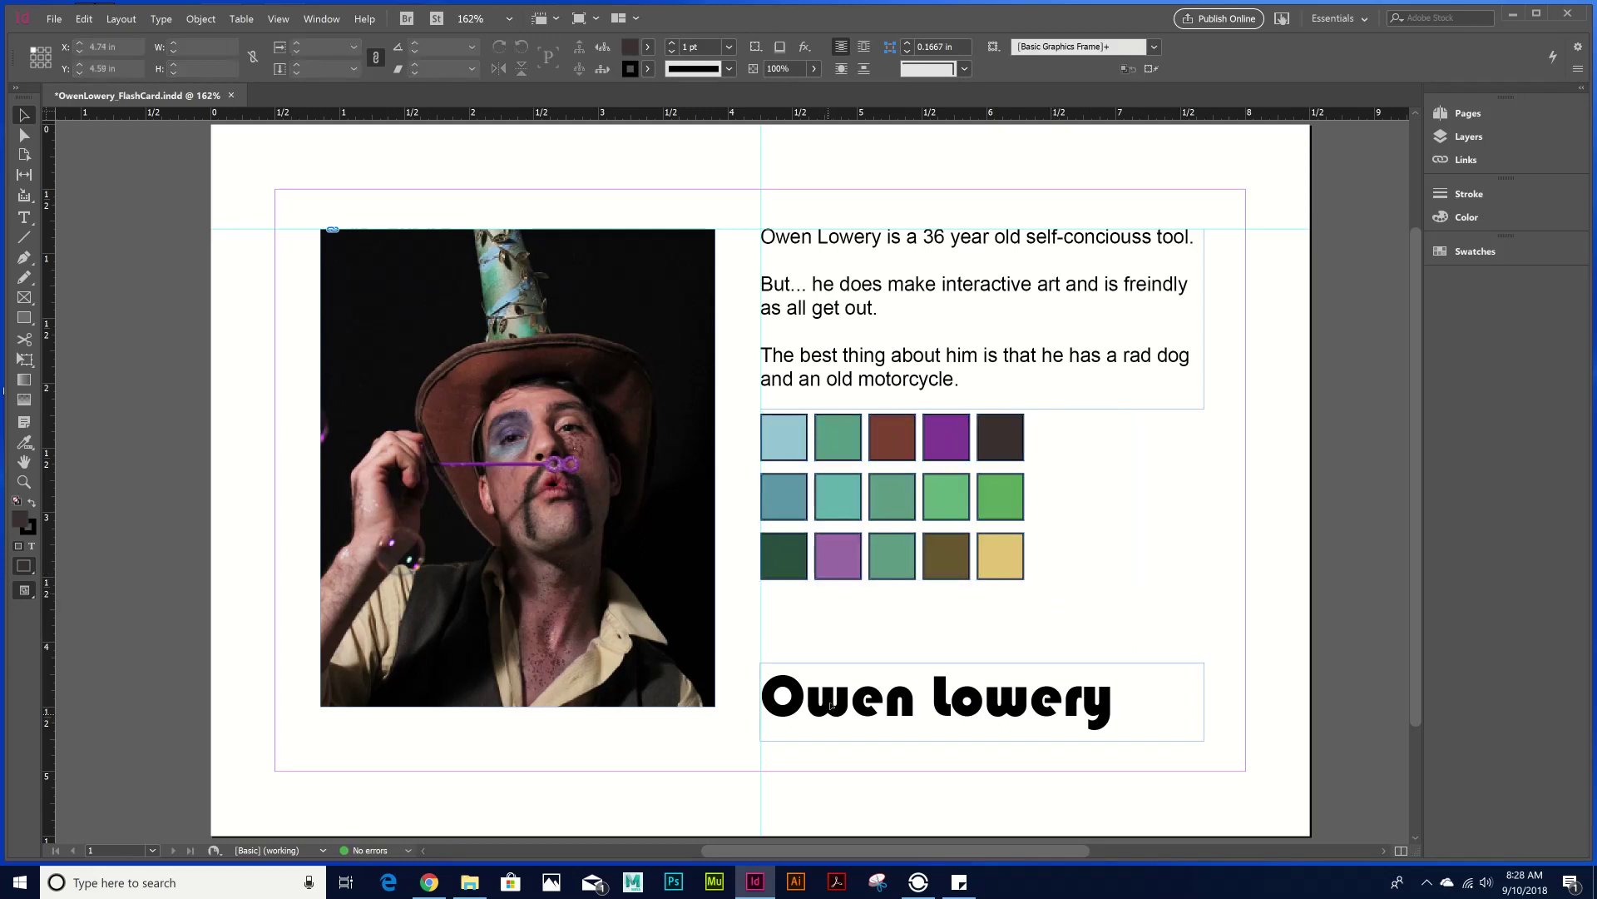
left_click_drag(832, 706, 833, 644)
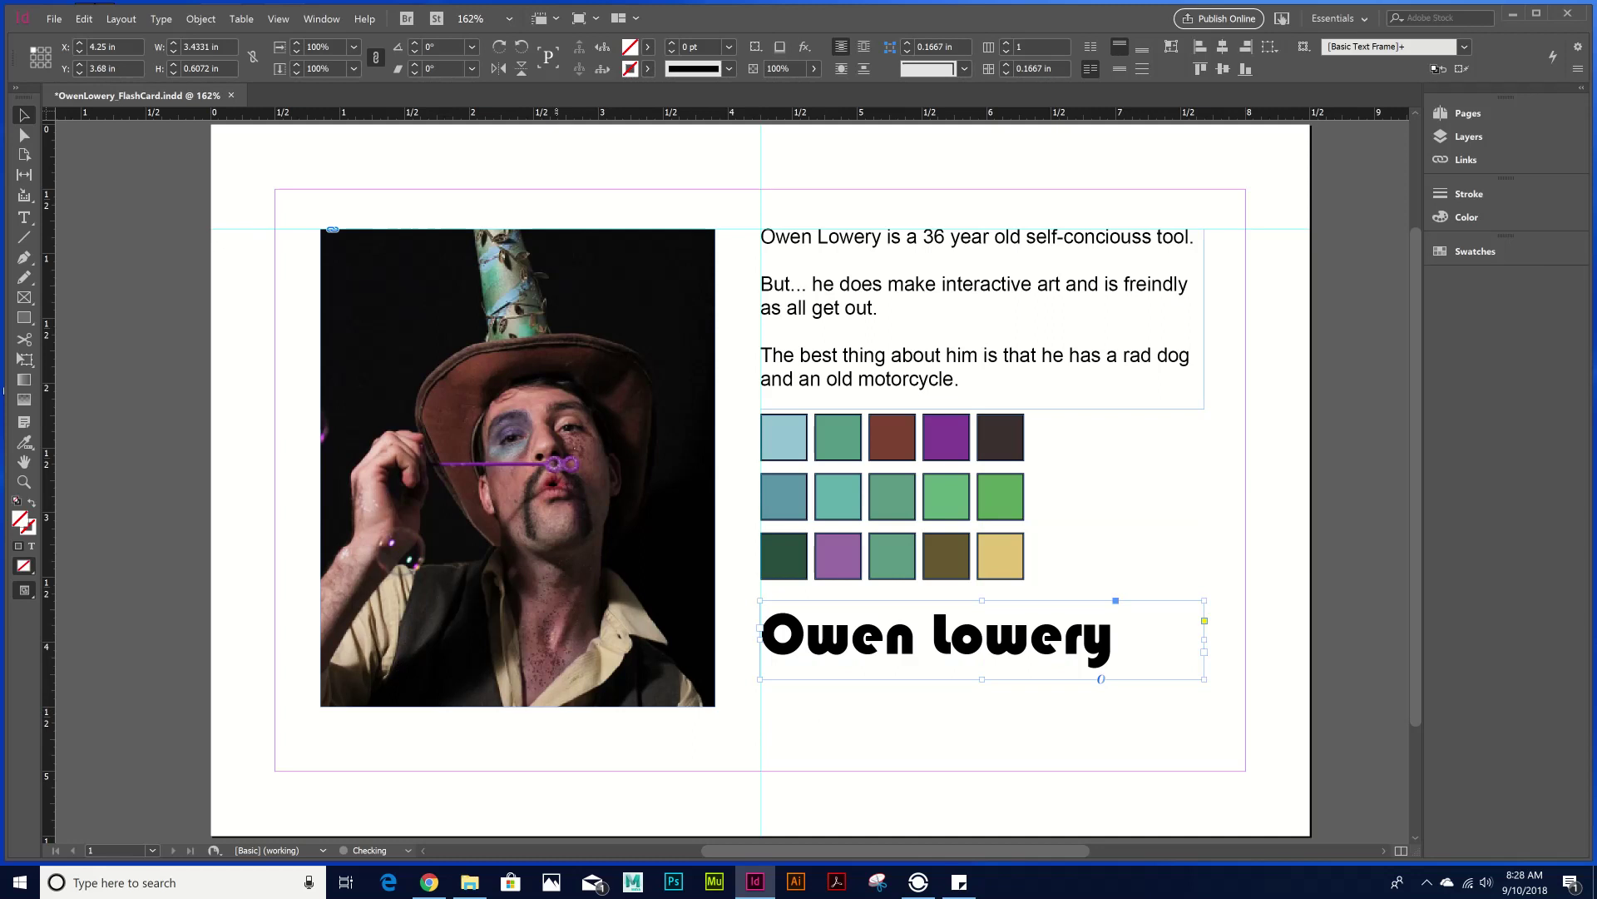
left_click_drag(555, 115, 707, 706)
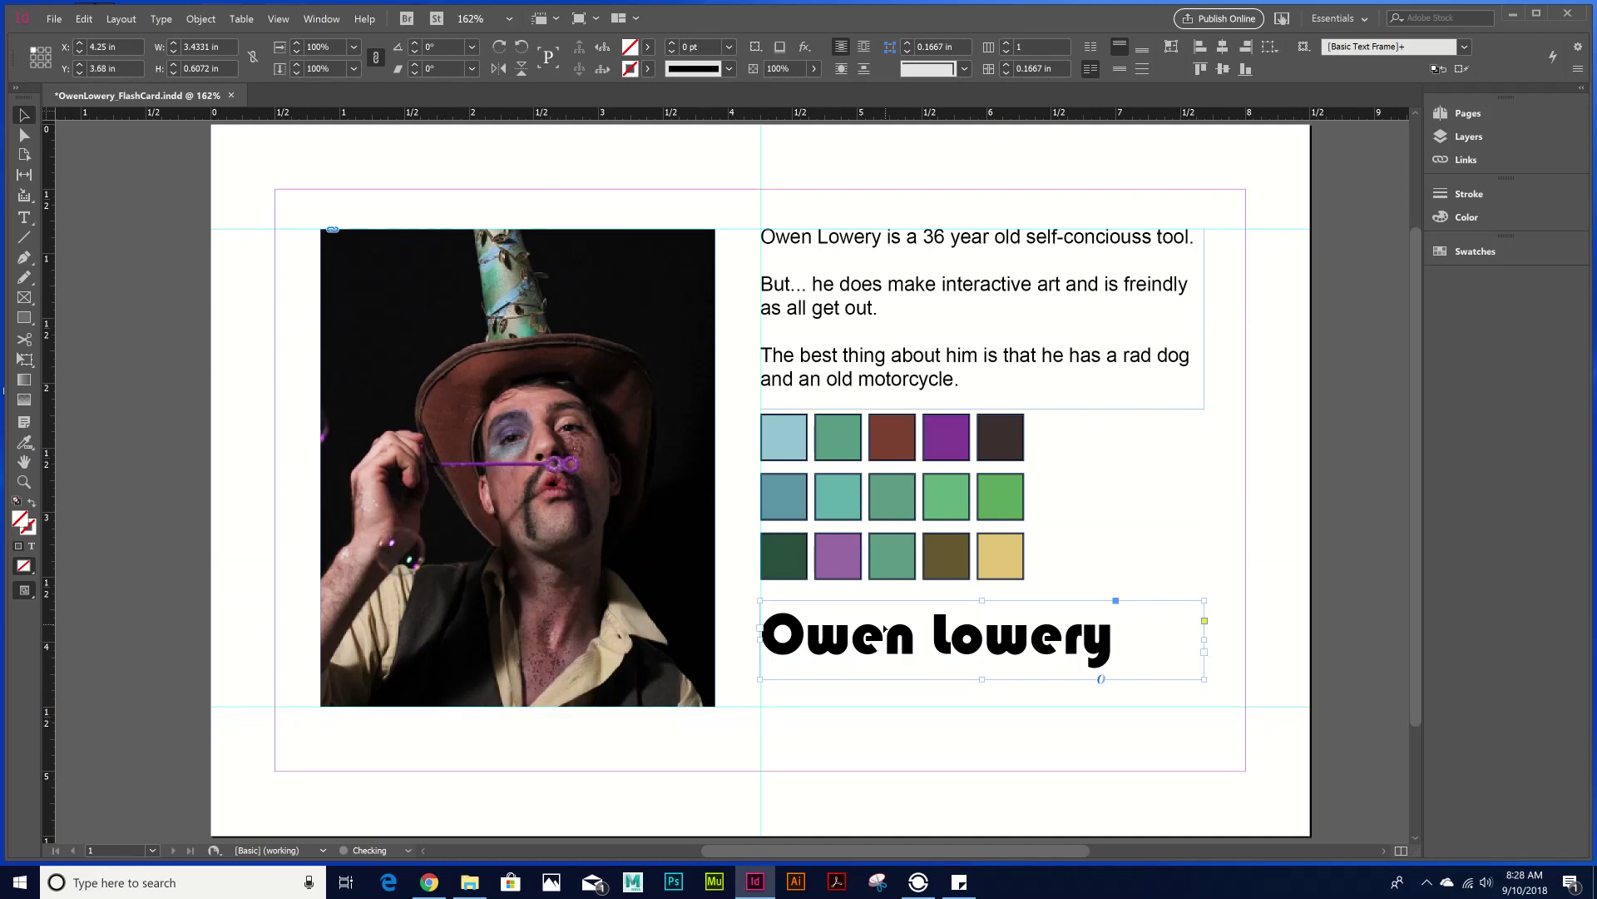
left_click_drag(879, 656, 882, 665)
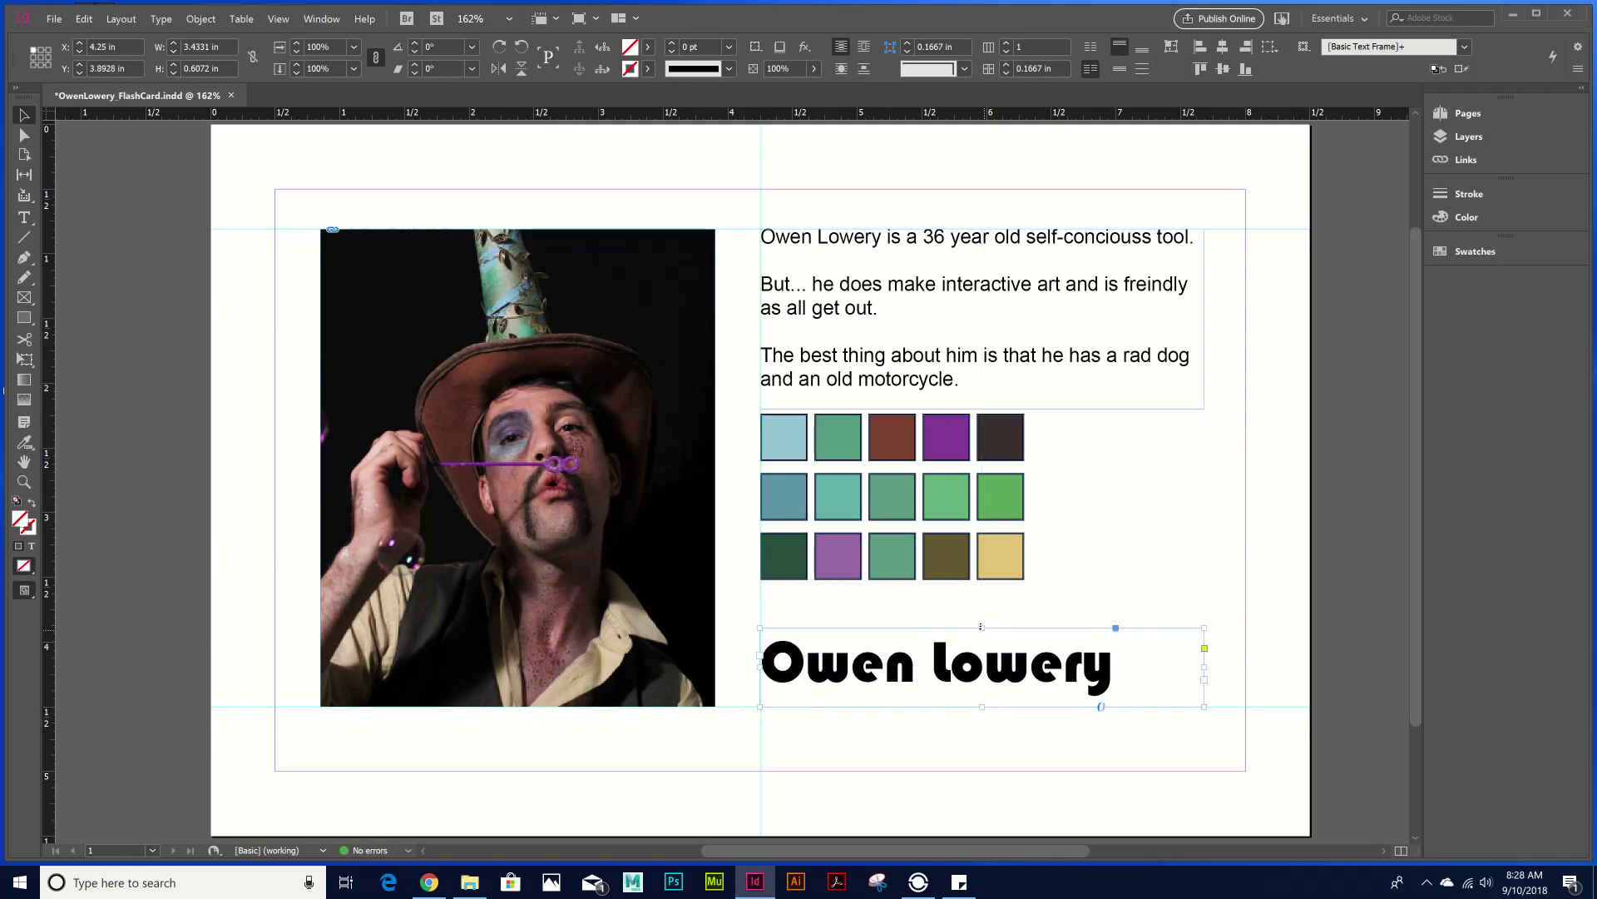
mouse_move(982, 629)
left_mouse_down()
mouse_move(982, 651)
mouse_move(983, 623)
left_mouse_up()
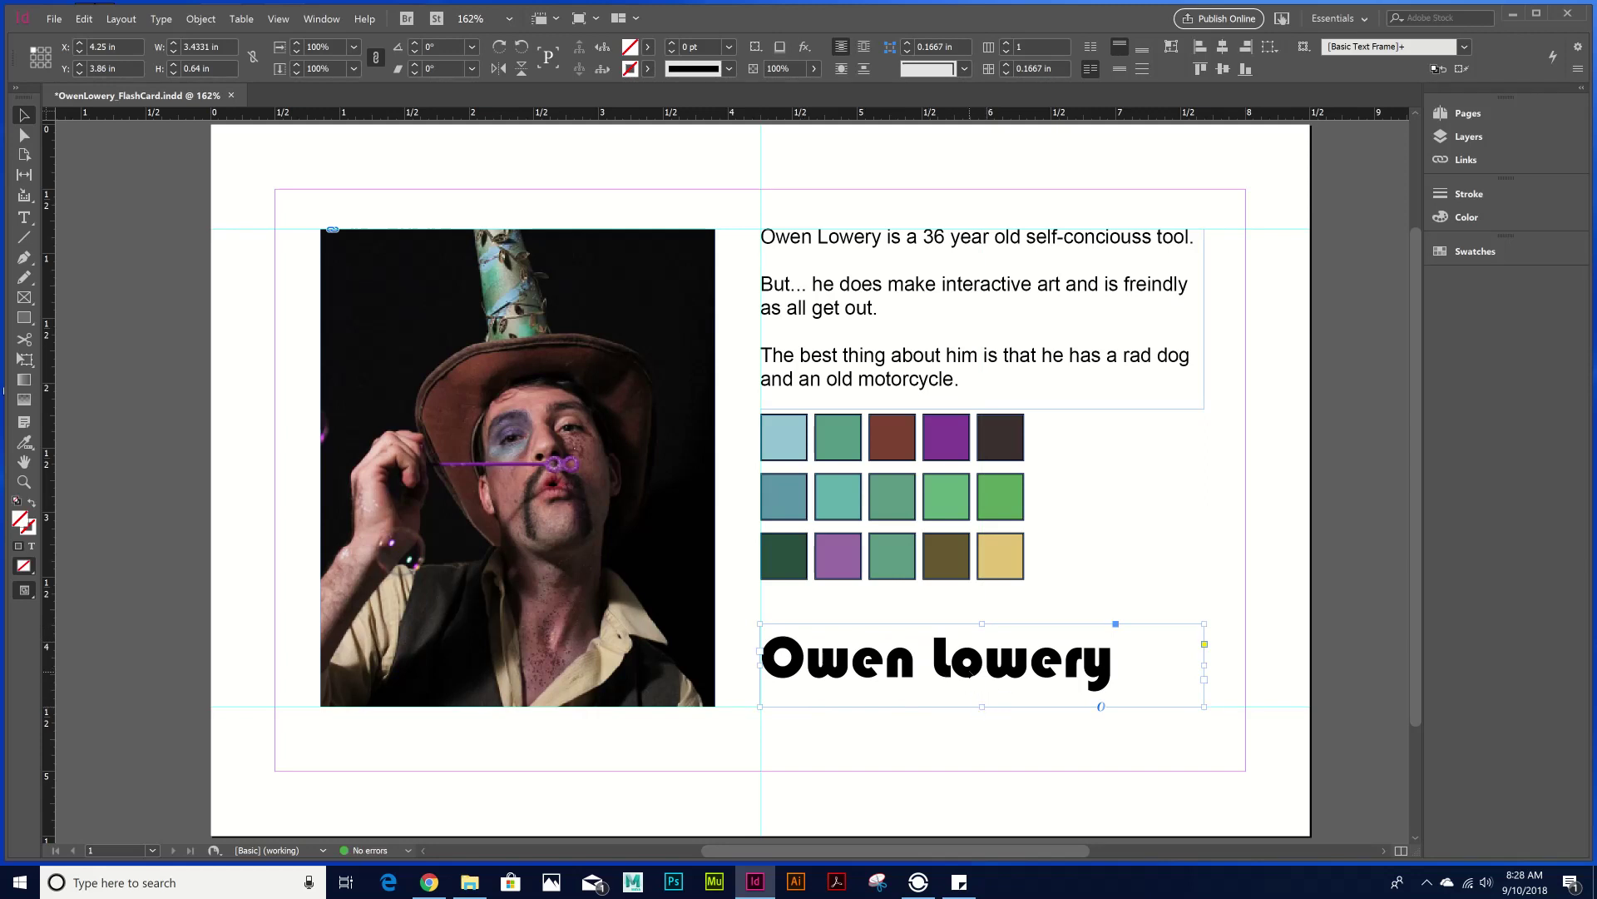
left_click_drag(970, 672, 971, 700)
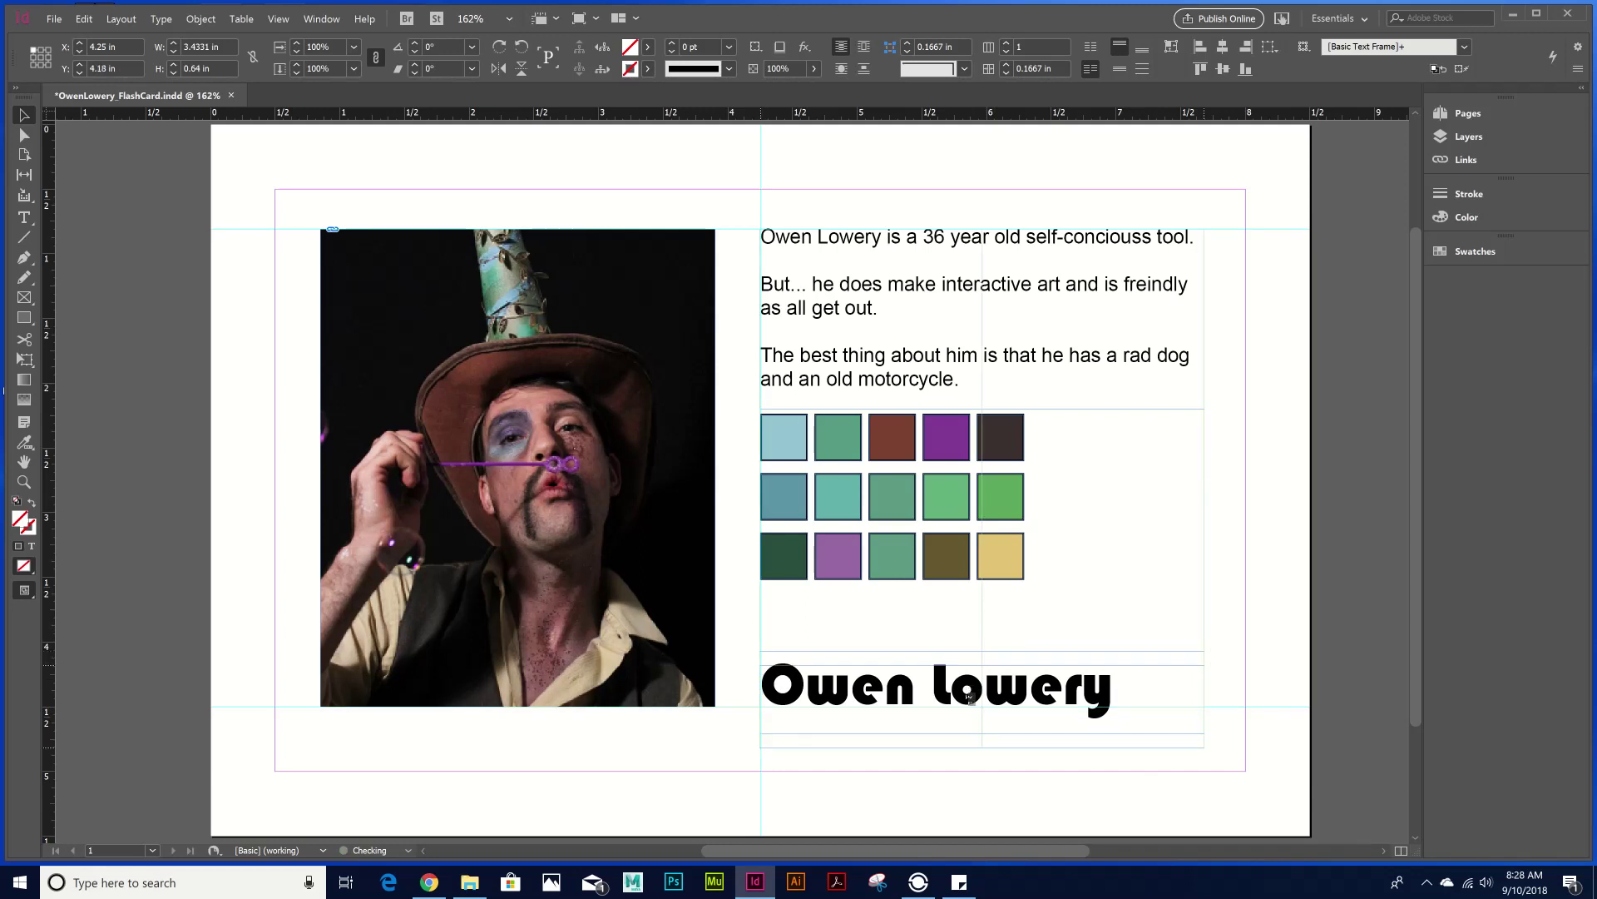
left_click(934, 764)
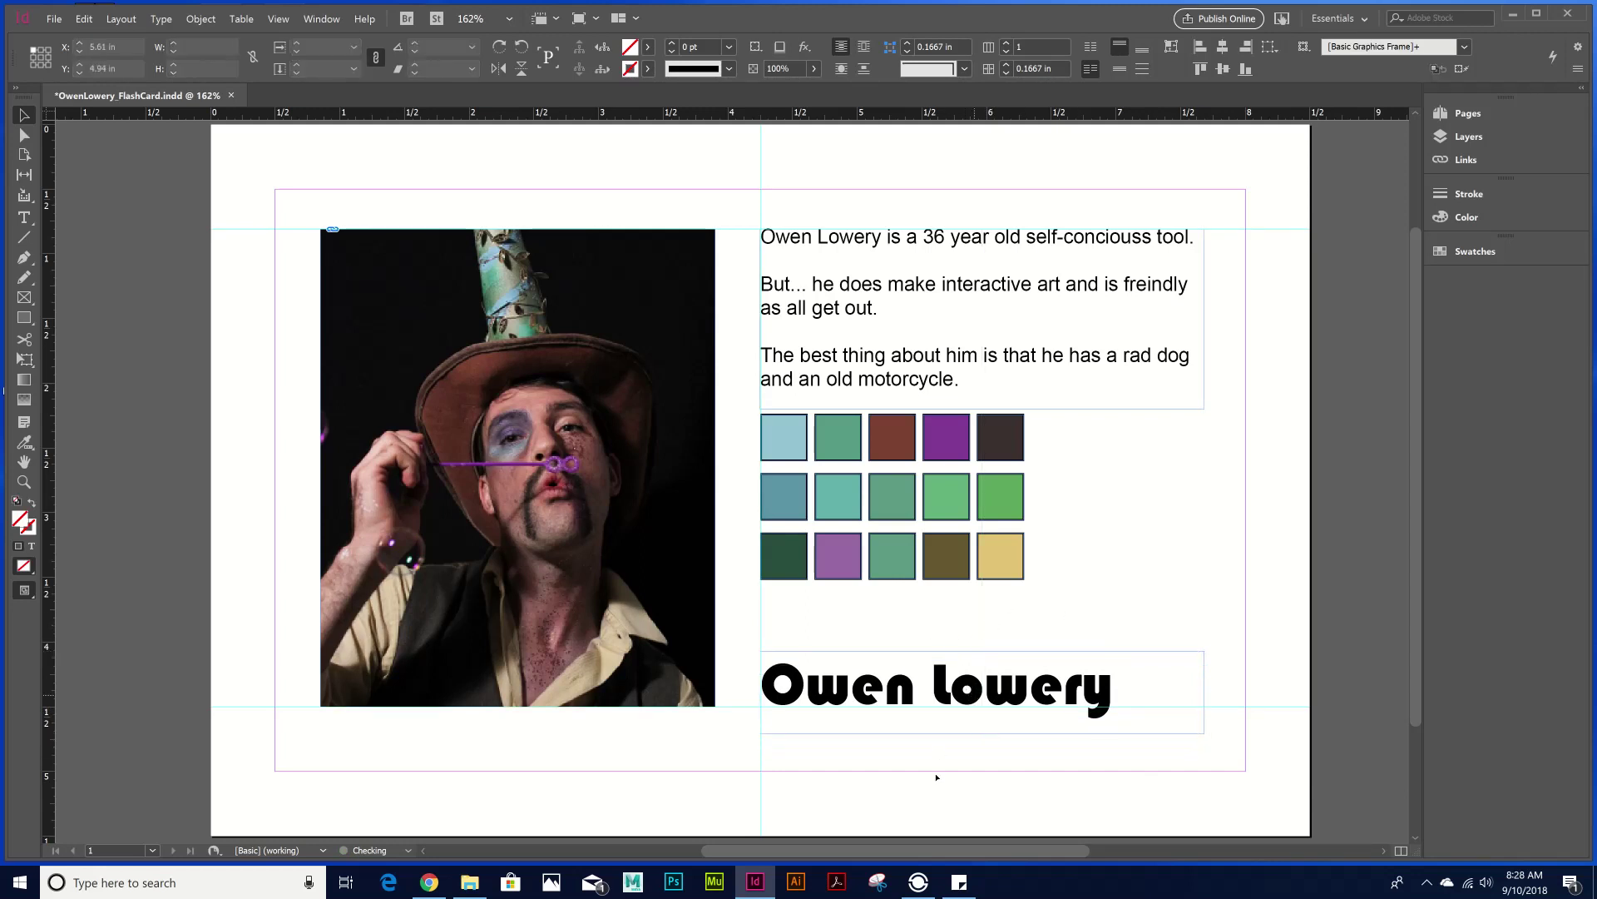
left_click(857, 698)
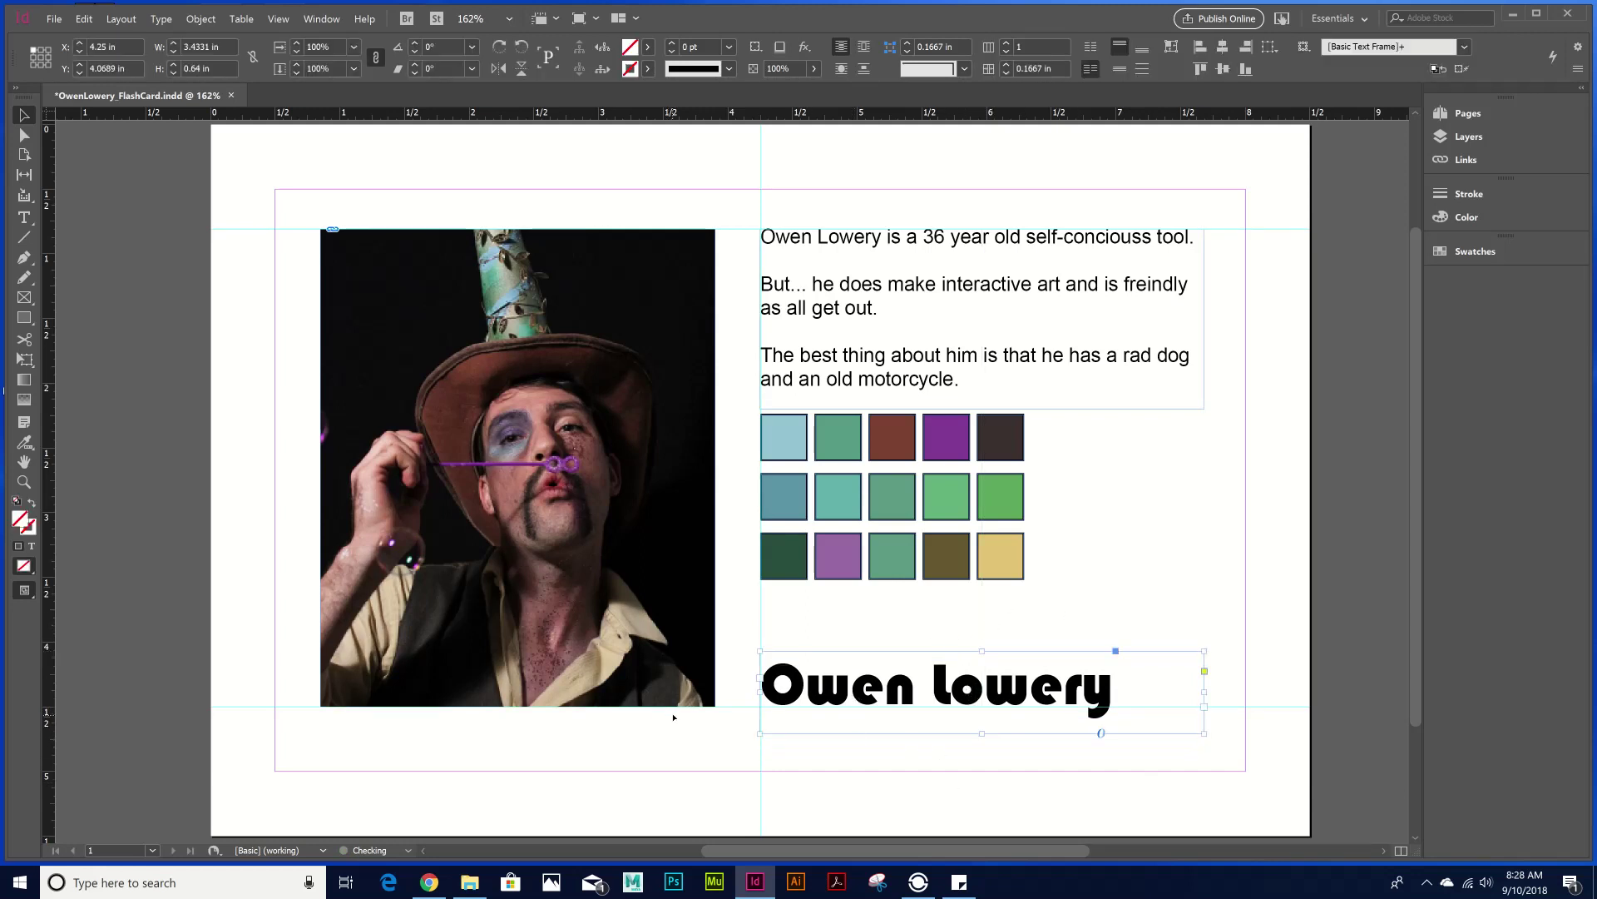
key("Down")
left_click(1044, 614)
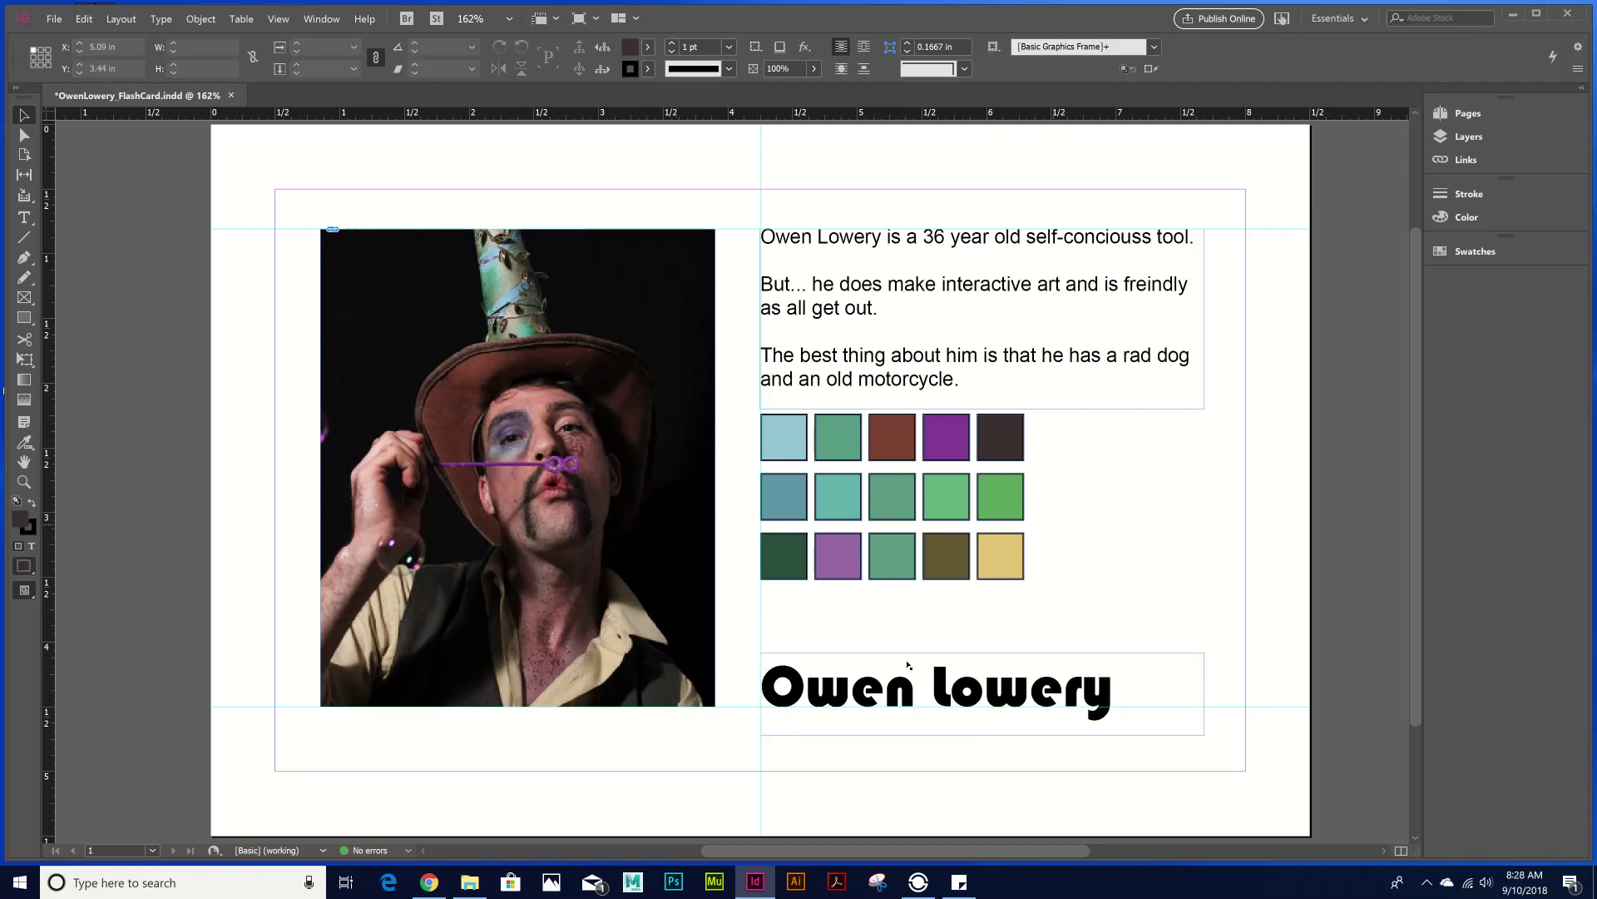
- Select all 15 swatches and reposition the grid below the bio text
left_click_drag(1136, 437, 769, 585)
left_click_drag(792, 488, 796, 542)
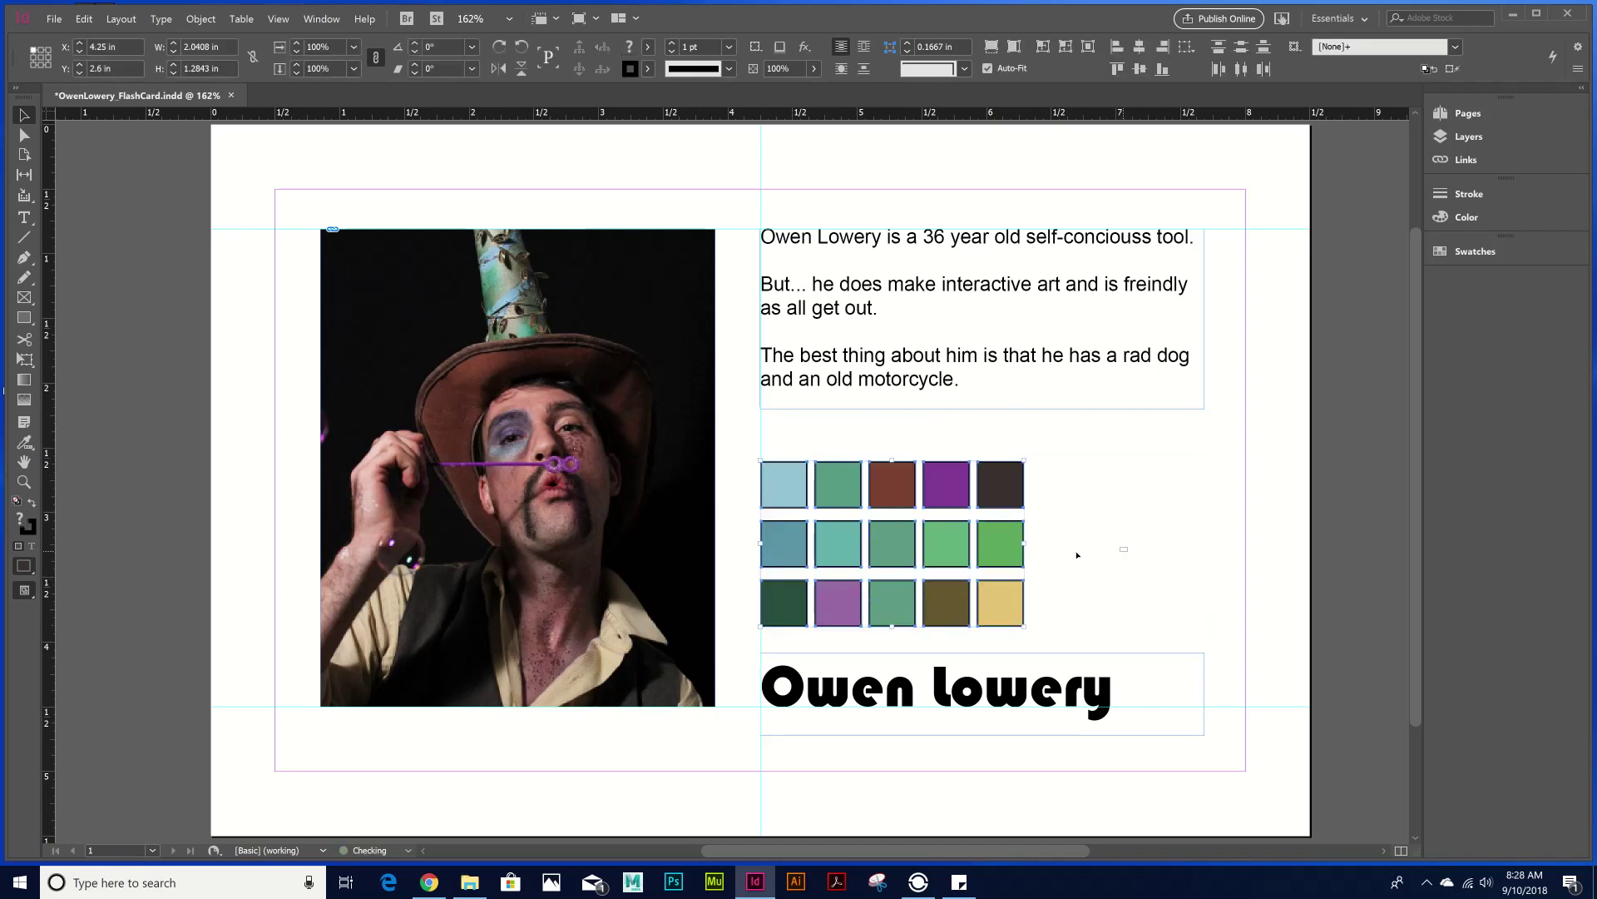
left_click_drag(792, 483, 781, 454)
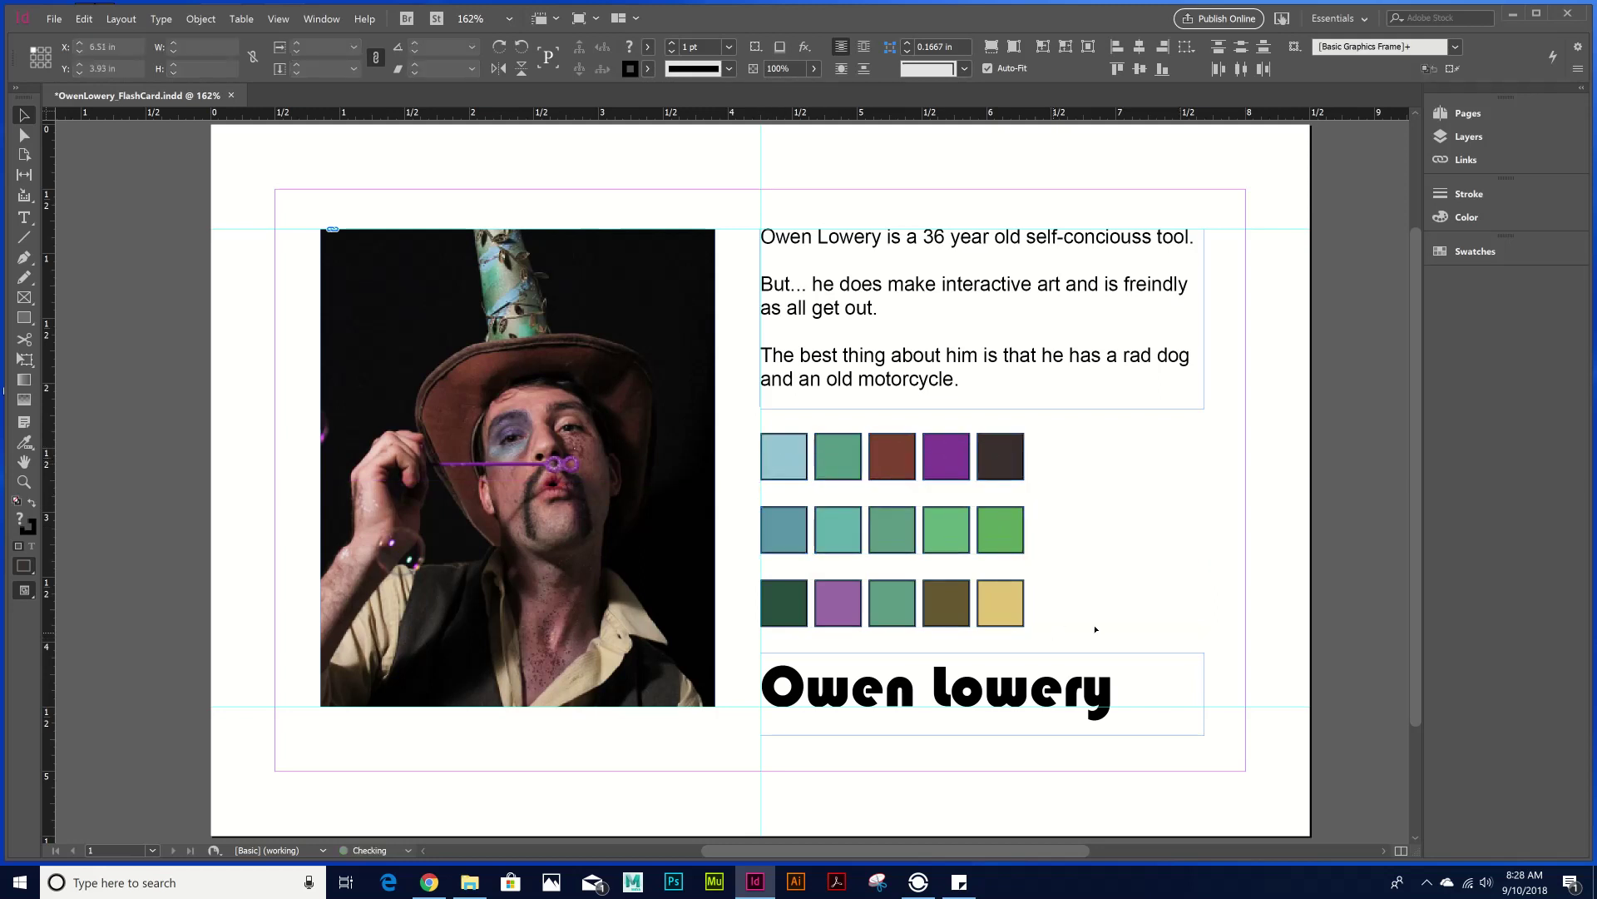
- Try distributing the swatches vertically, undo it, and check the rows individually
left_click_drag(1123, 629, 775, 449)
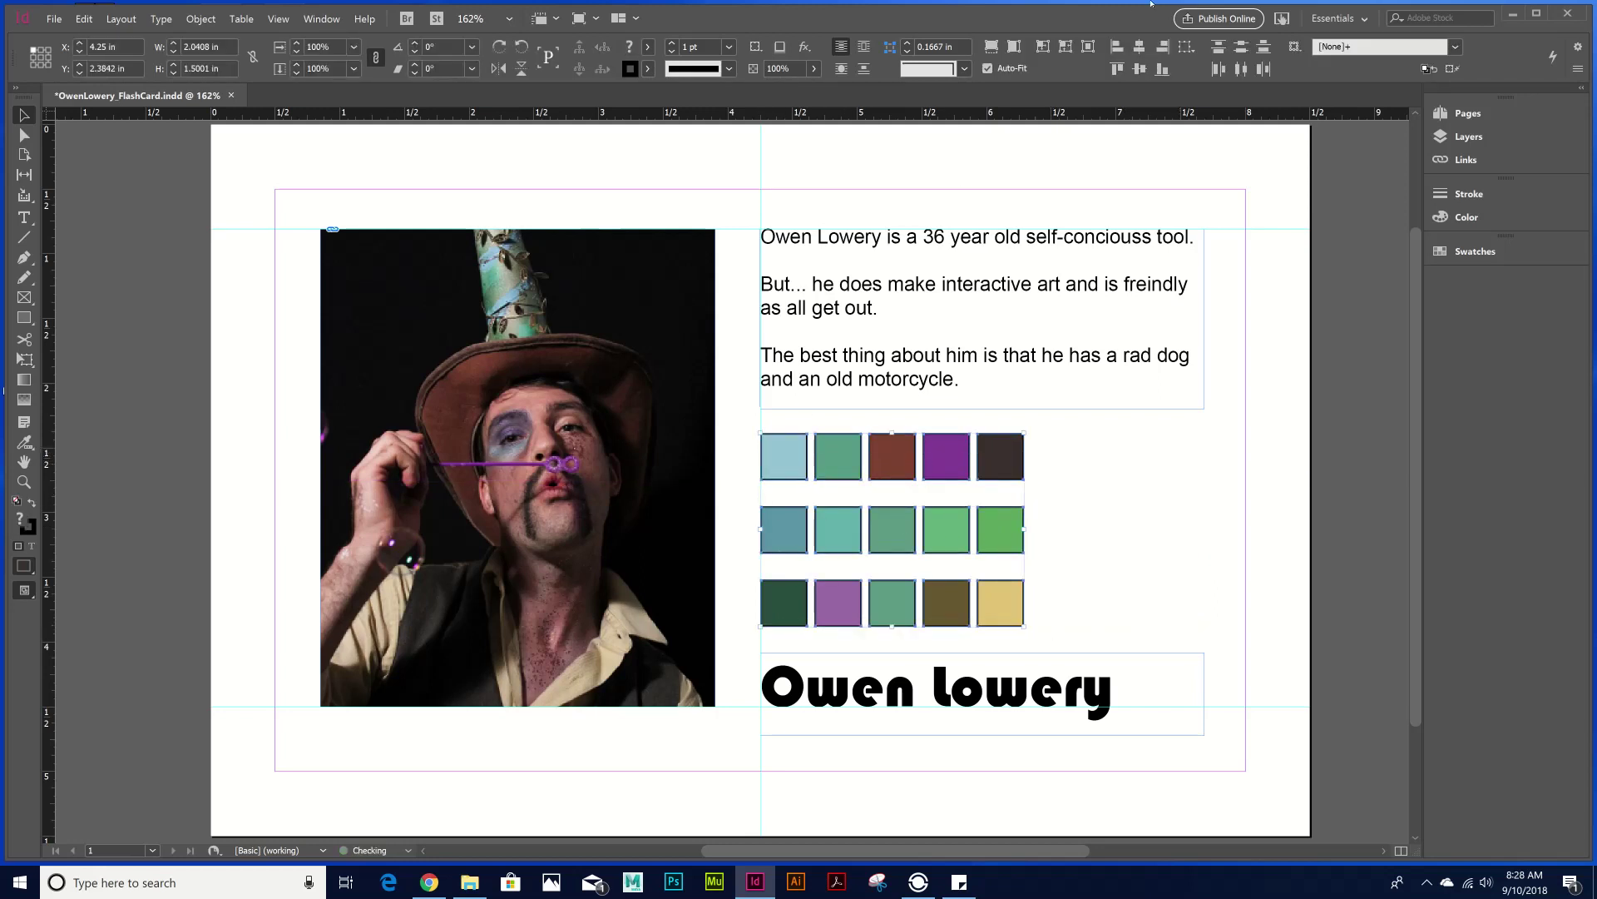
left_click(1240, 46)
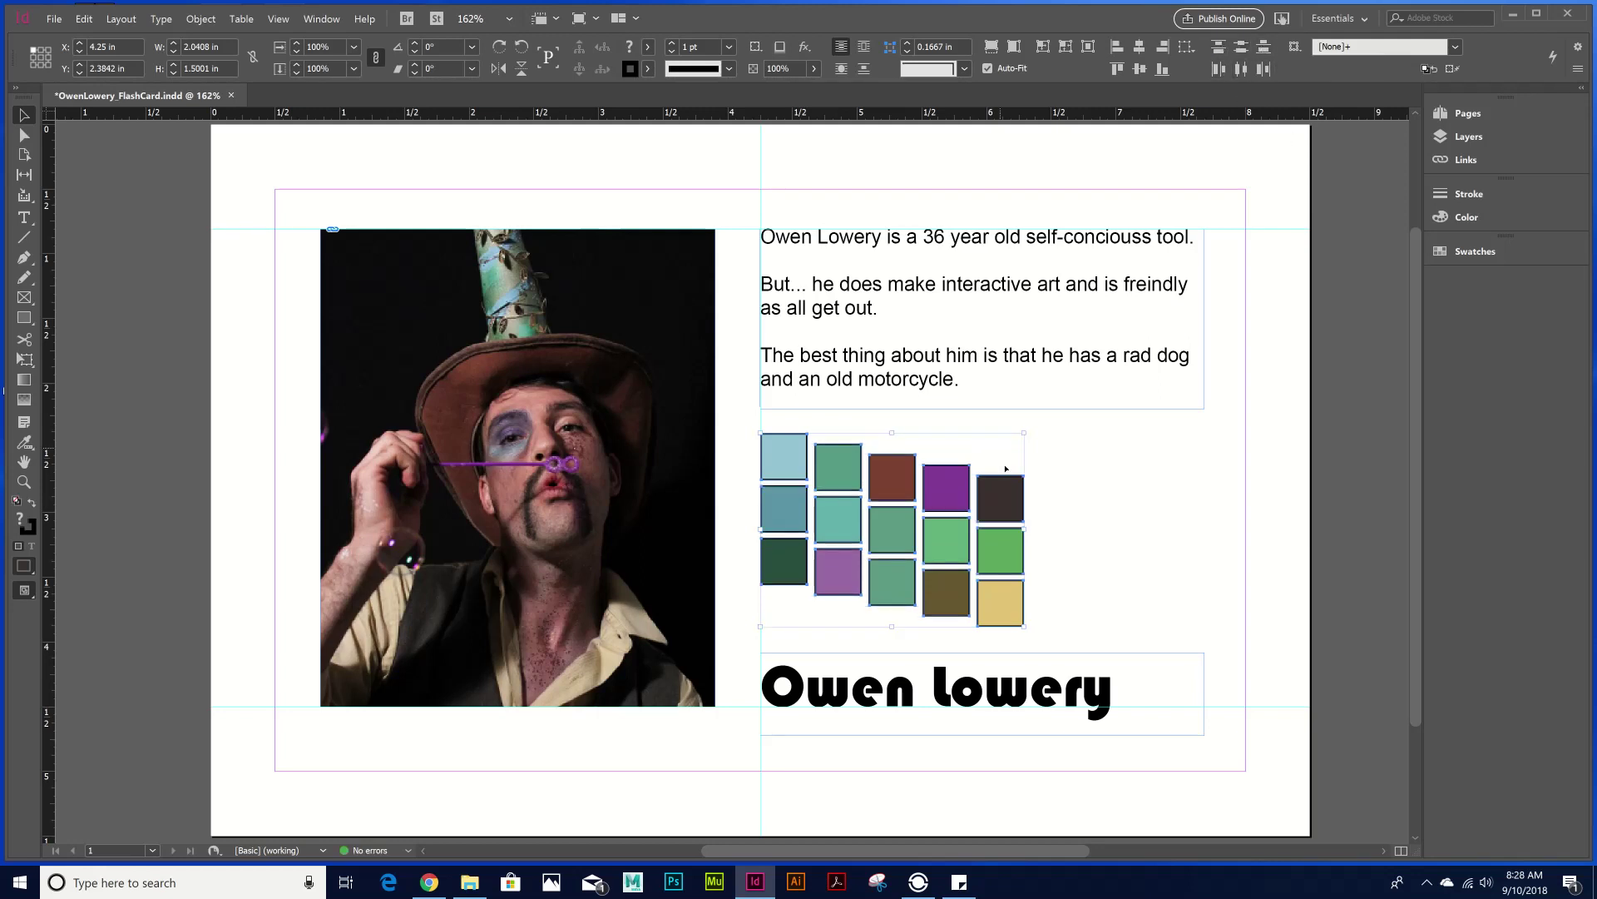
left_click(1124, 506)
key("ctrl+z")
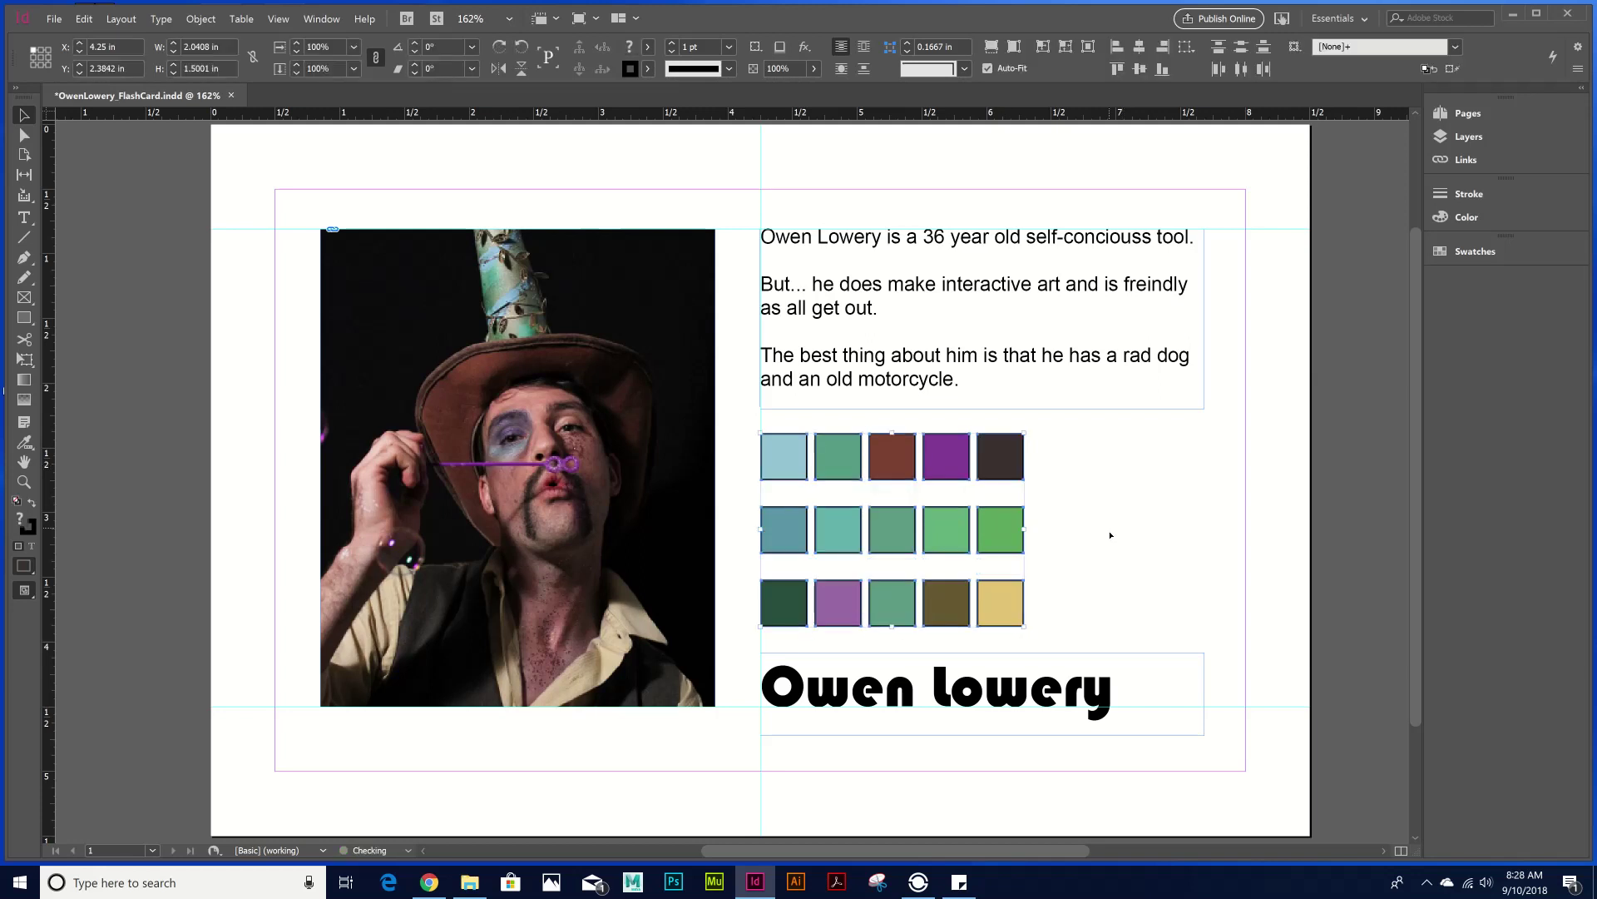
left_click_drag(1078, 598, 1026, 619)
left_click_drag(1226, 499, 775, 528)
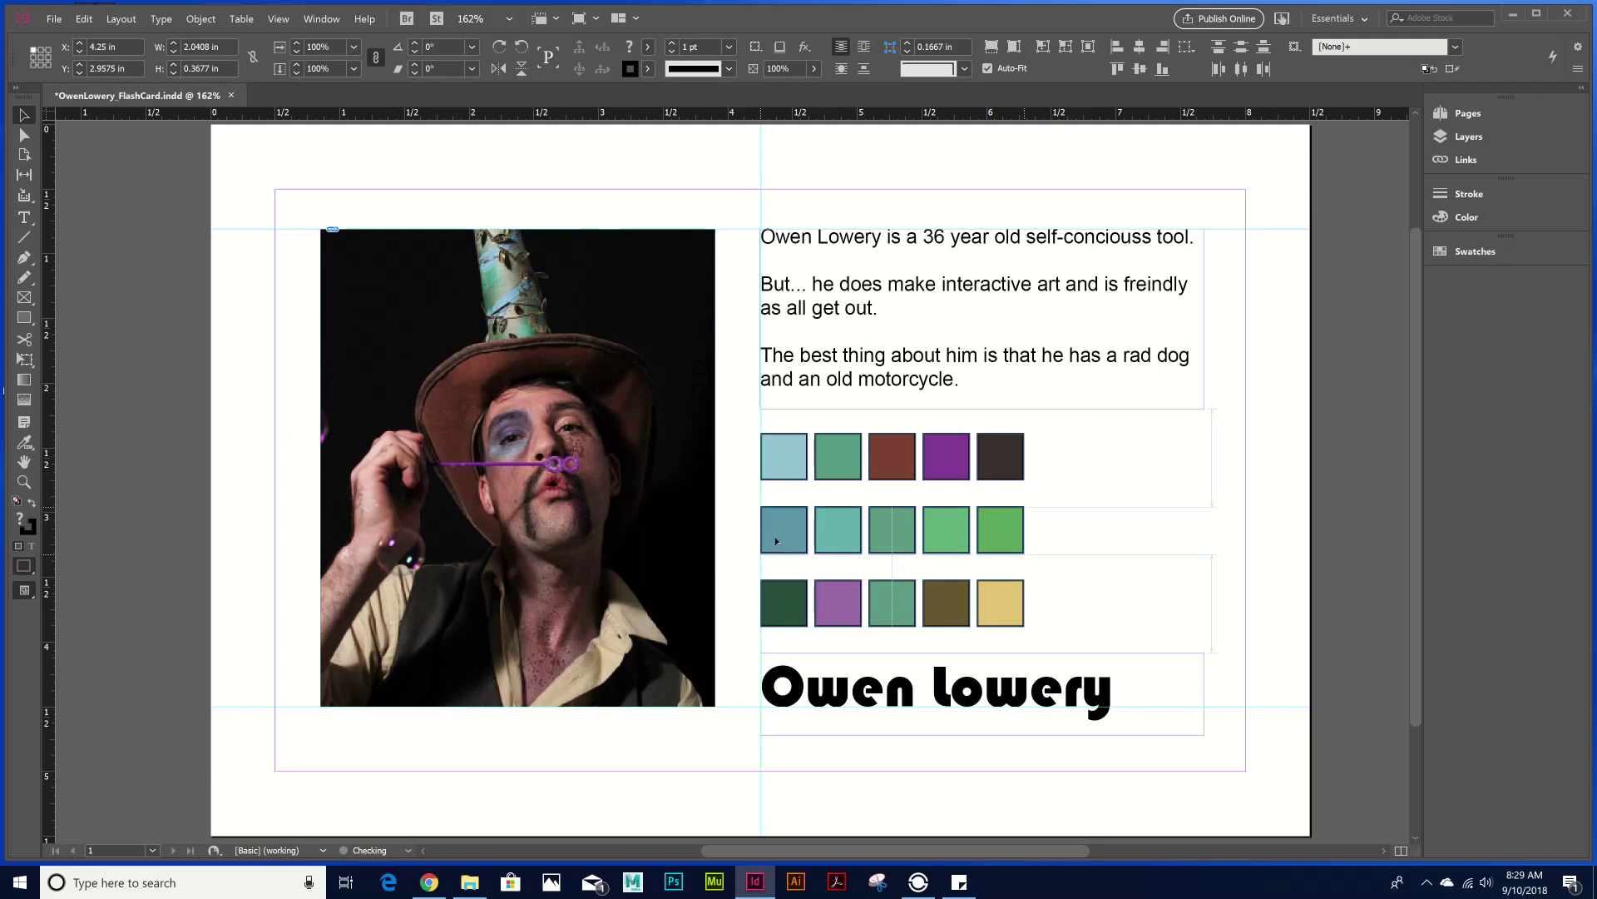
left_click_drag(1083, 447, 786, 462)
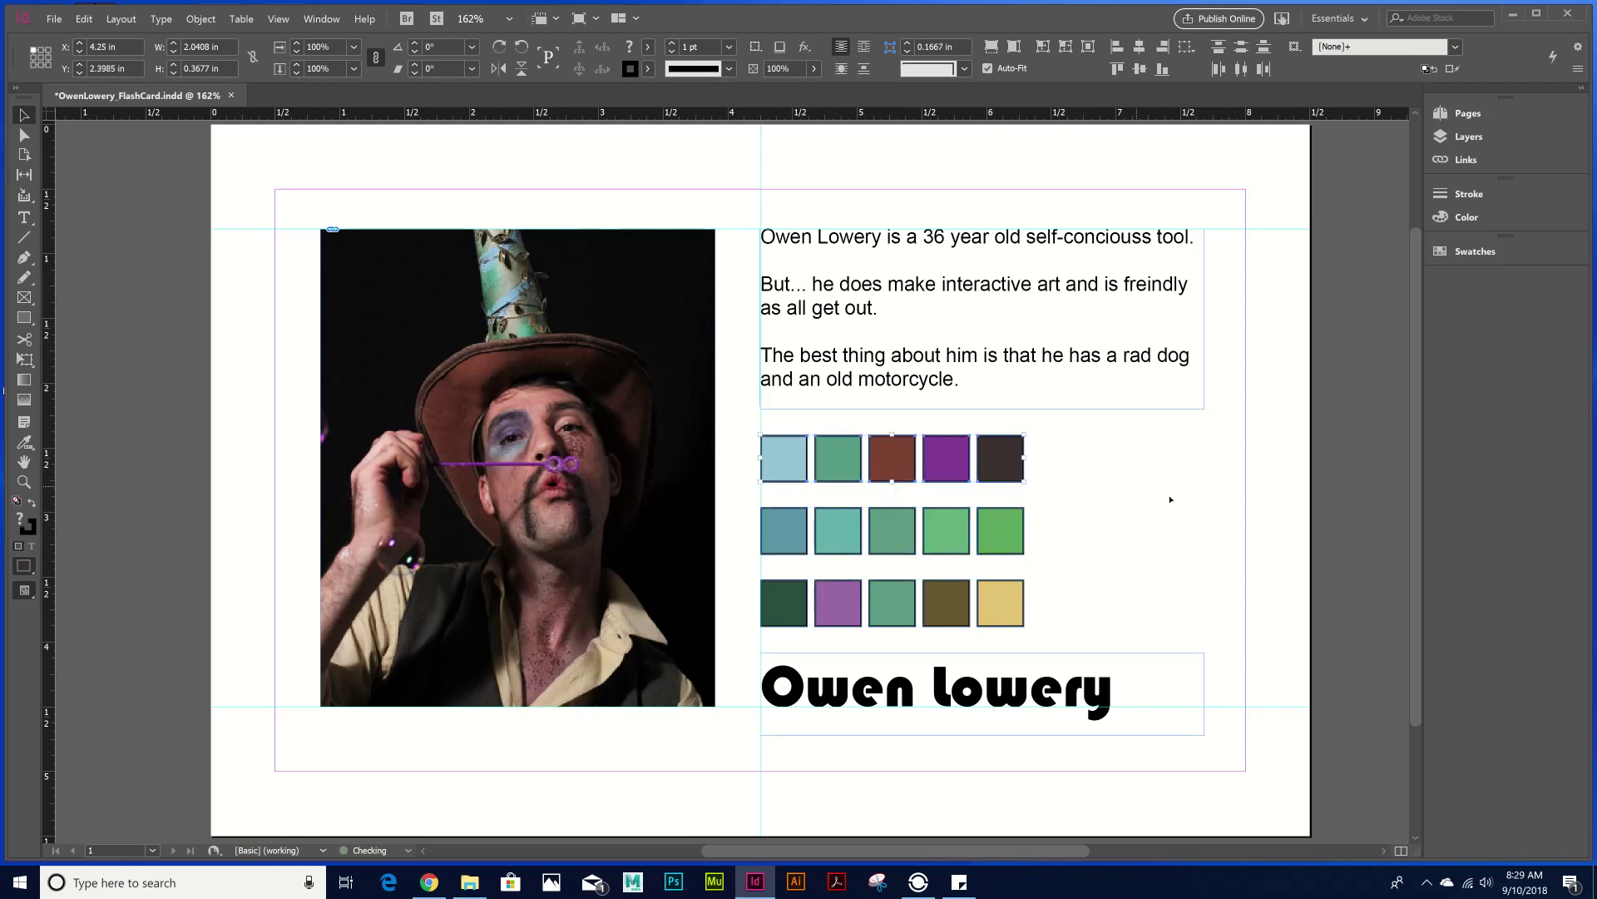
left_click(1231, 495)
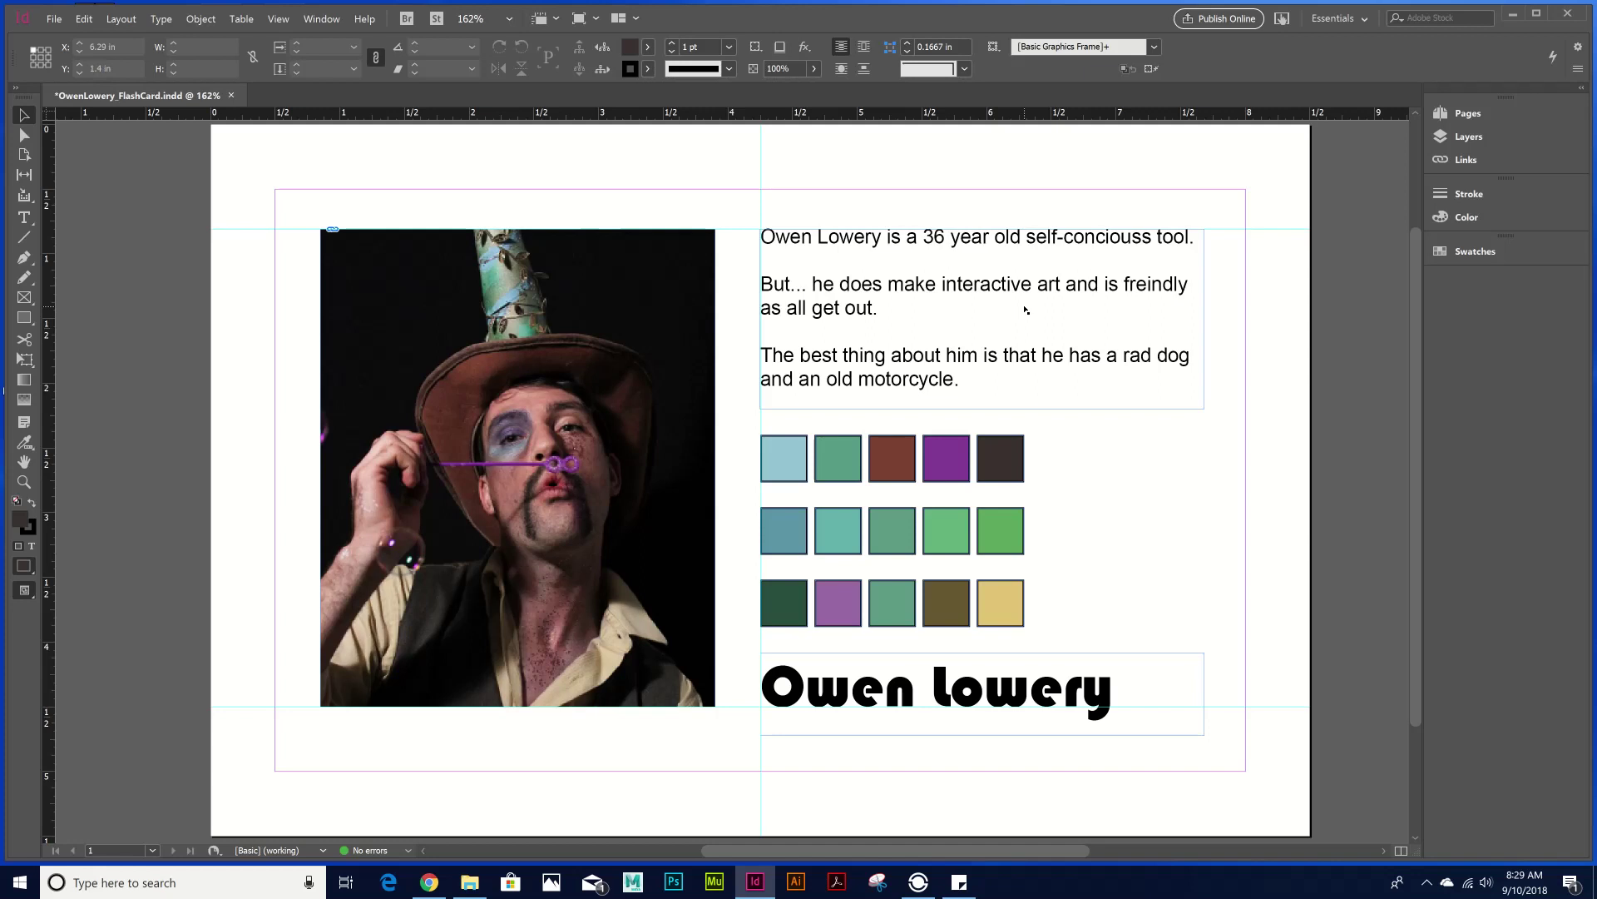
key("ctrl+s")
triple_click(791, 240)
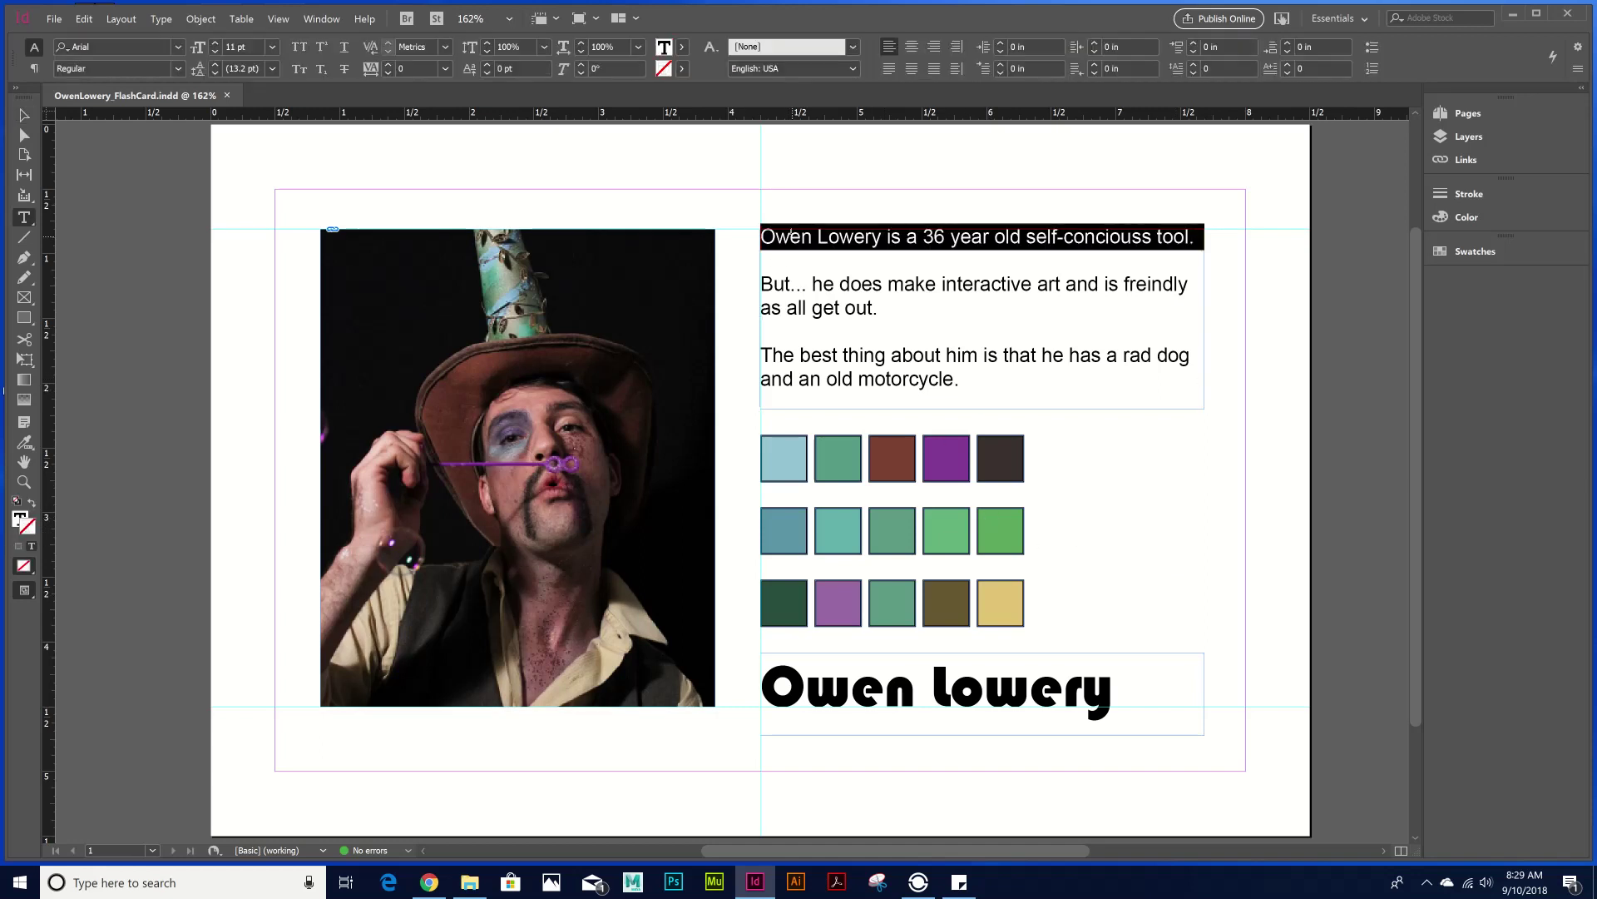
left_click(848, 237)
left_click_drag(851, 237, 762, 238)
key("Down")
key("Down")
key("Down")
key("Down")
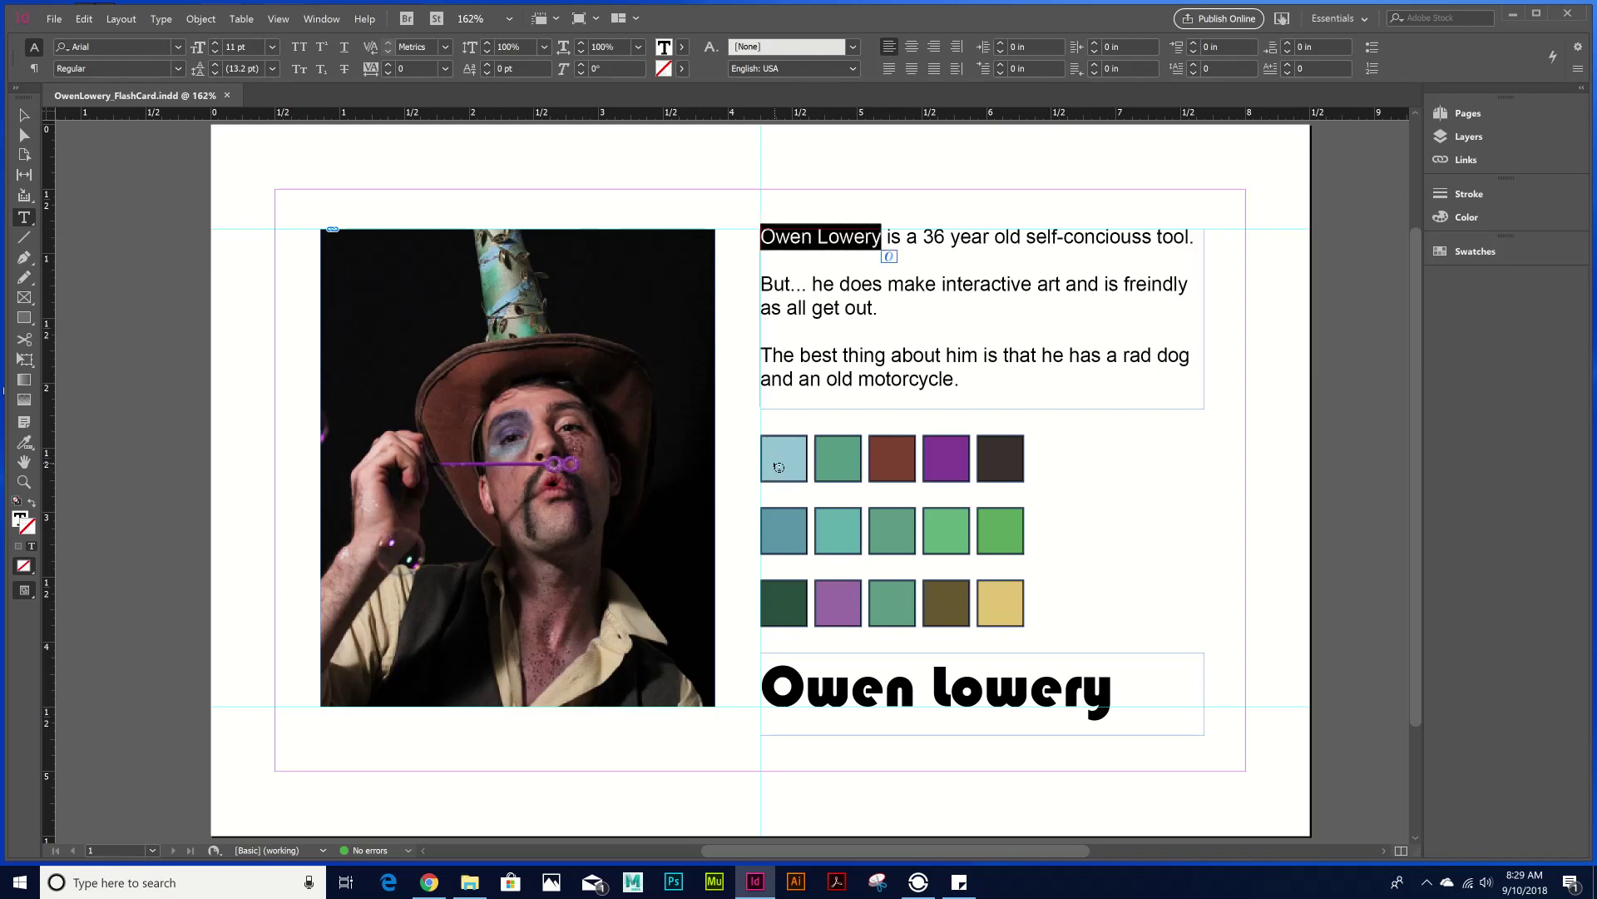
left_click(31, 445)
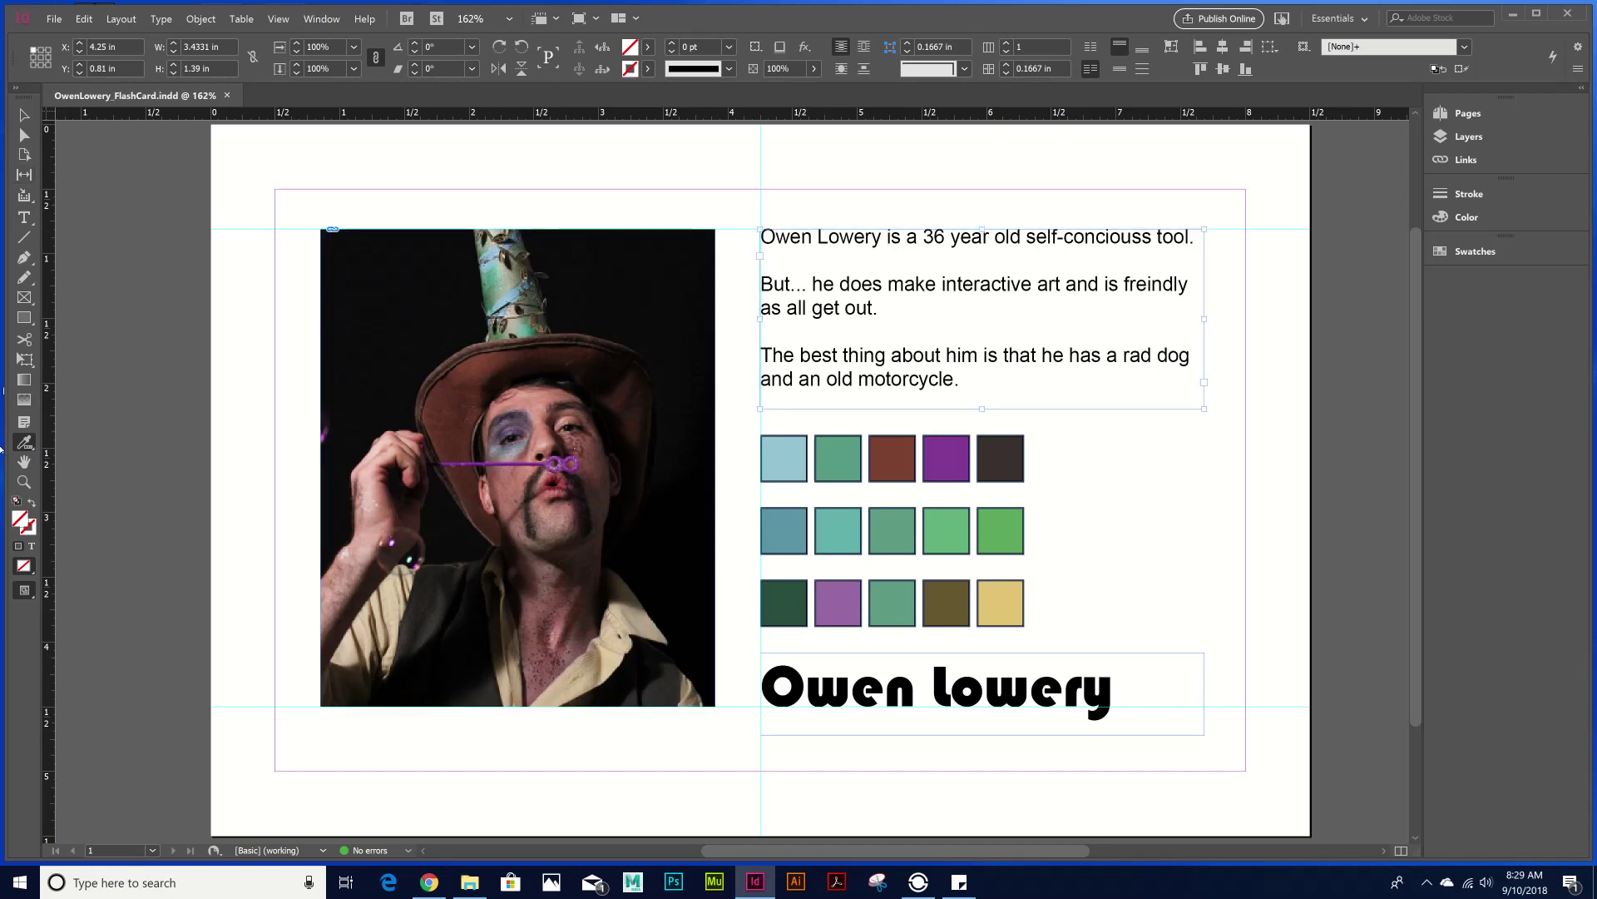
right_click(24, 441)
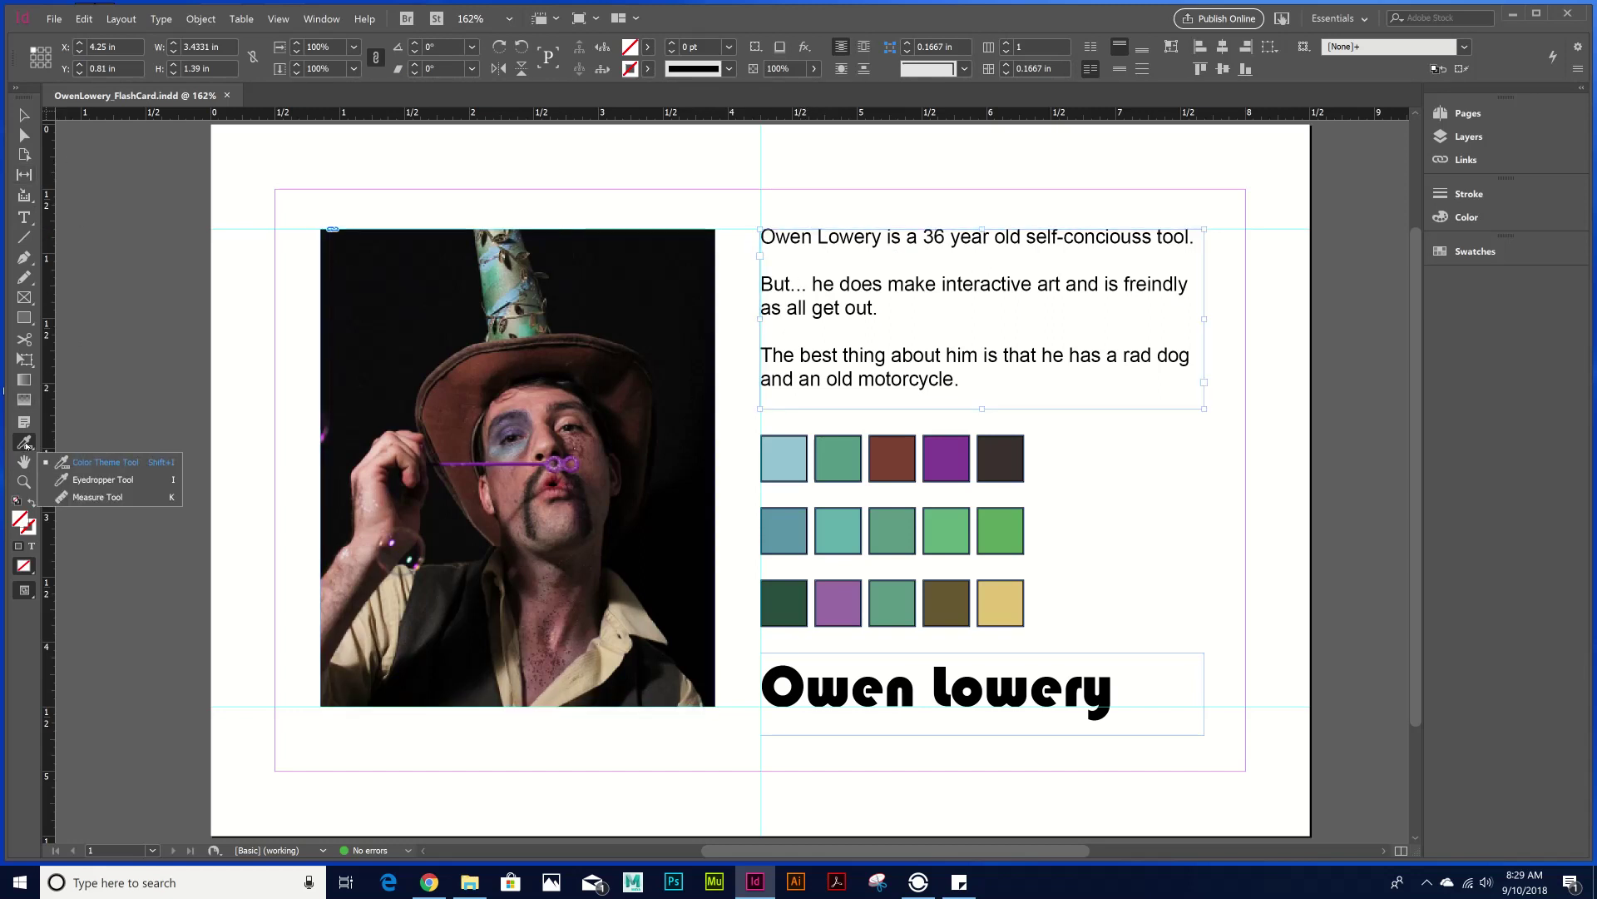
left_click(150, 478)
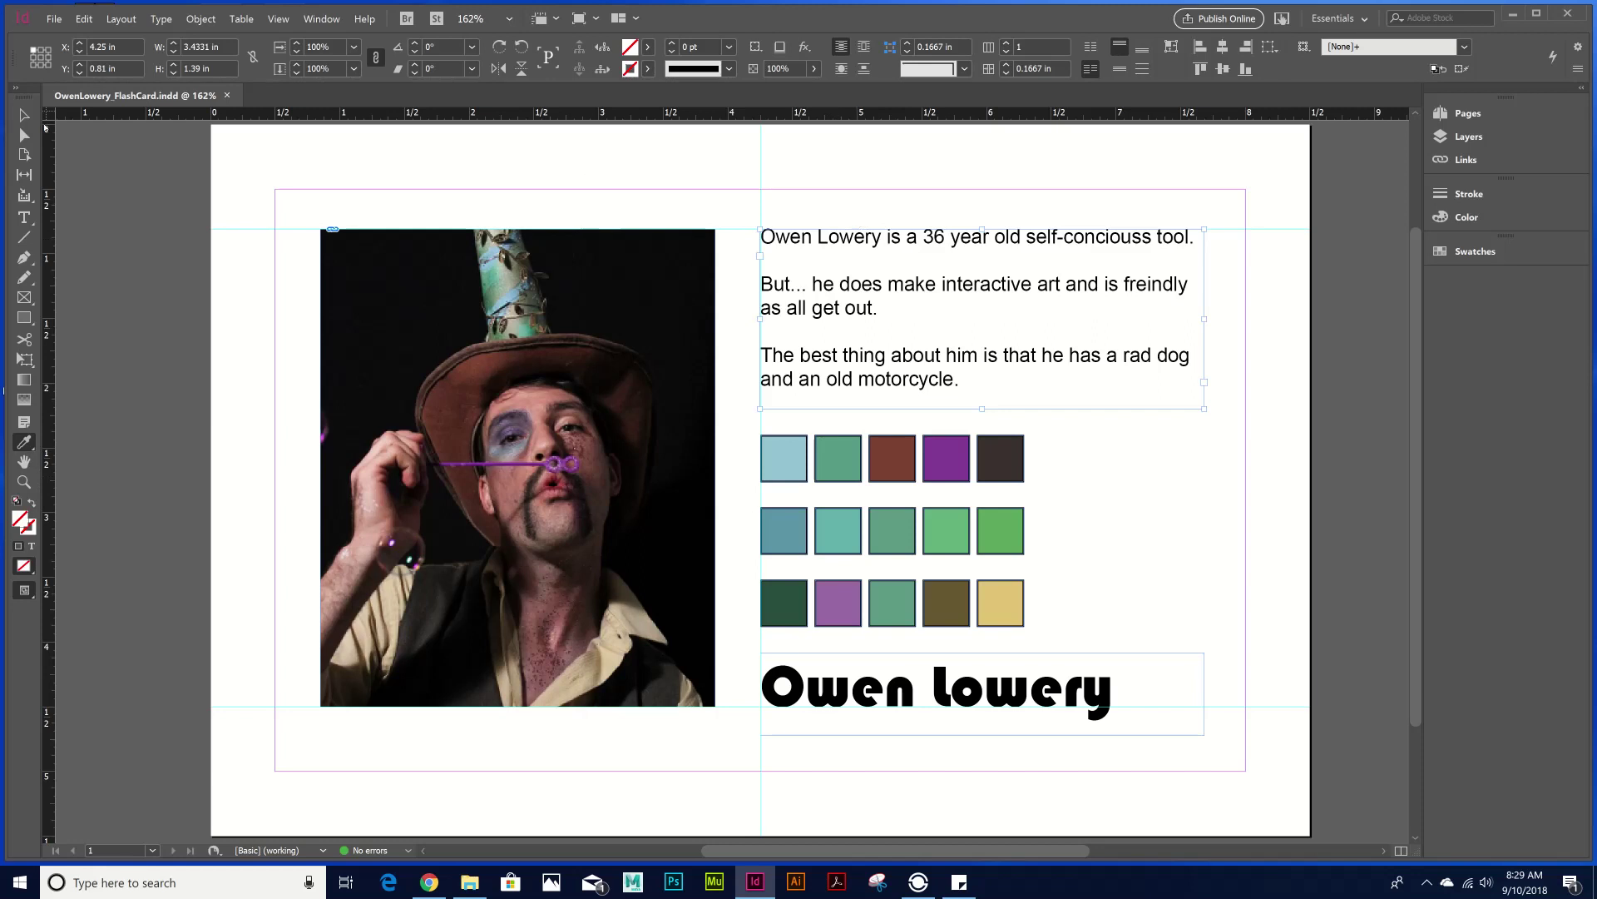
left_click(24, 217)
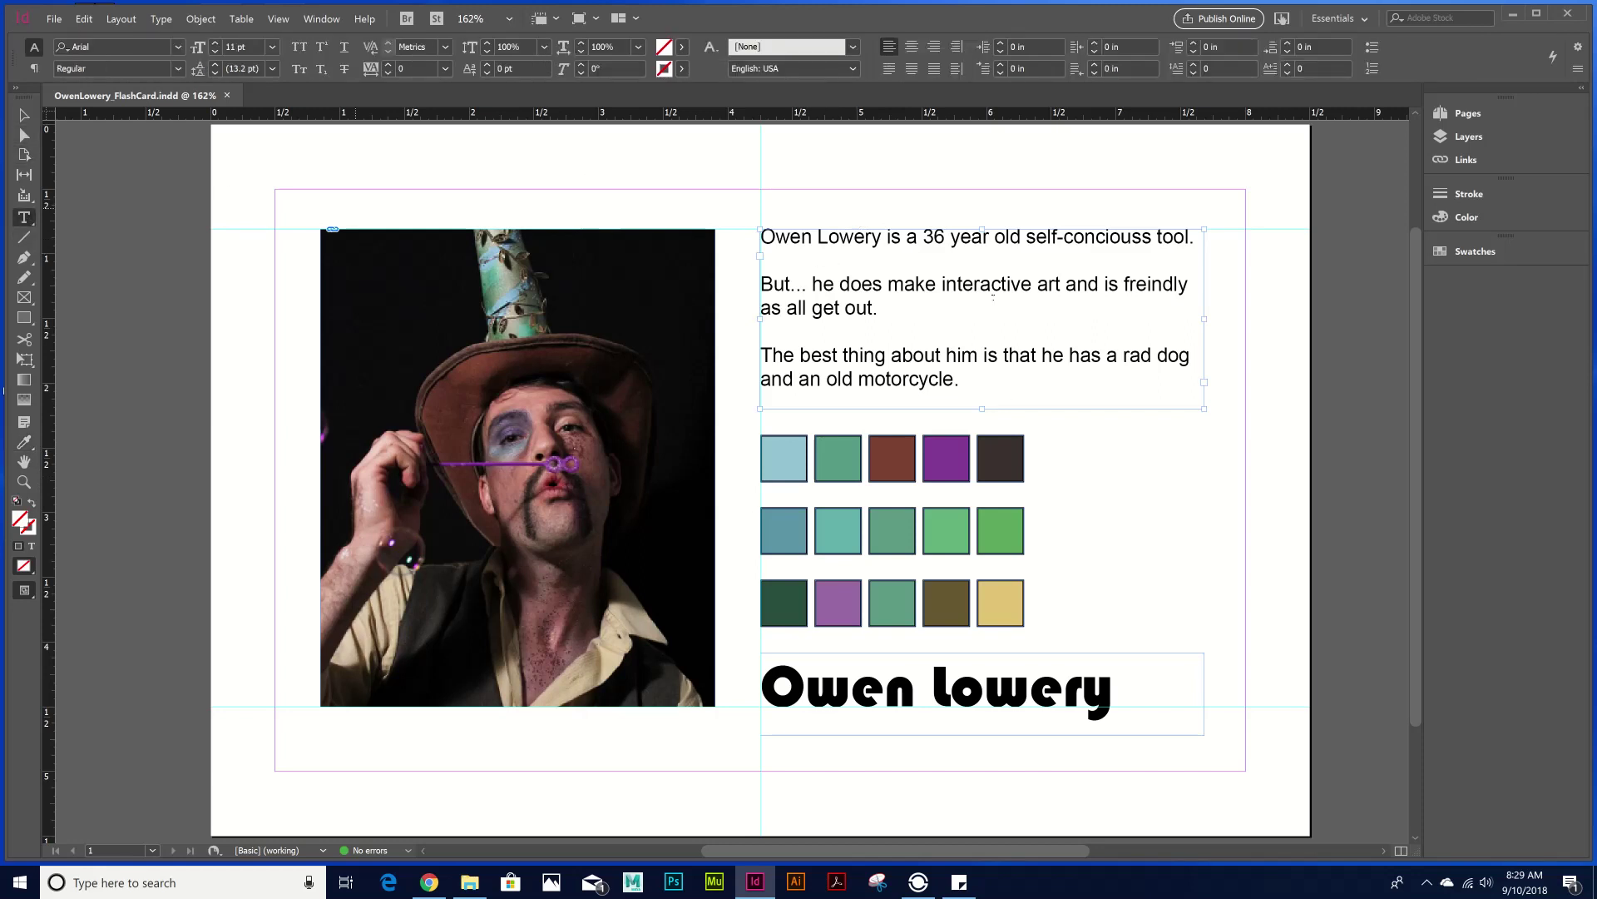
left_click_drag(760, 236, 844, 250)
left_click_drag(882, 237, 740, 228)
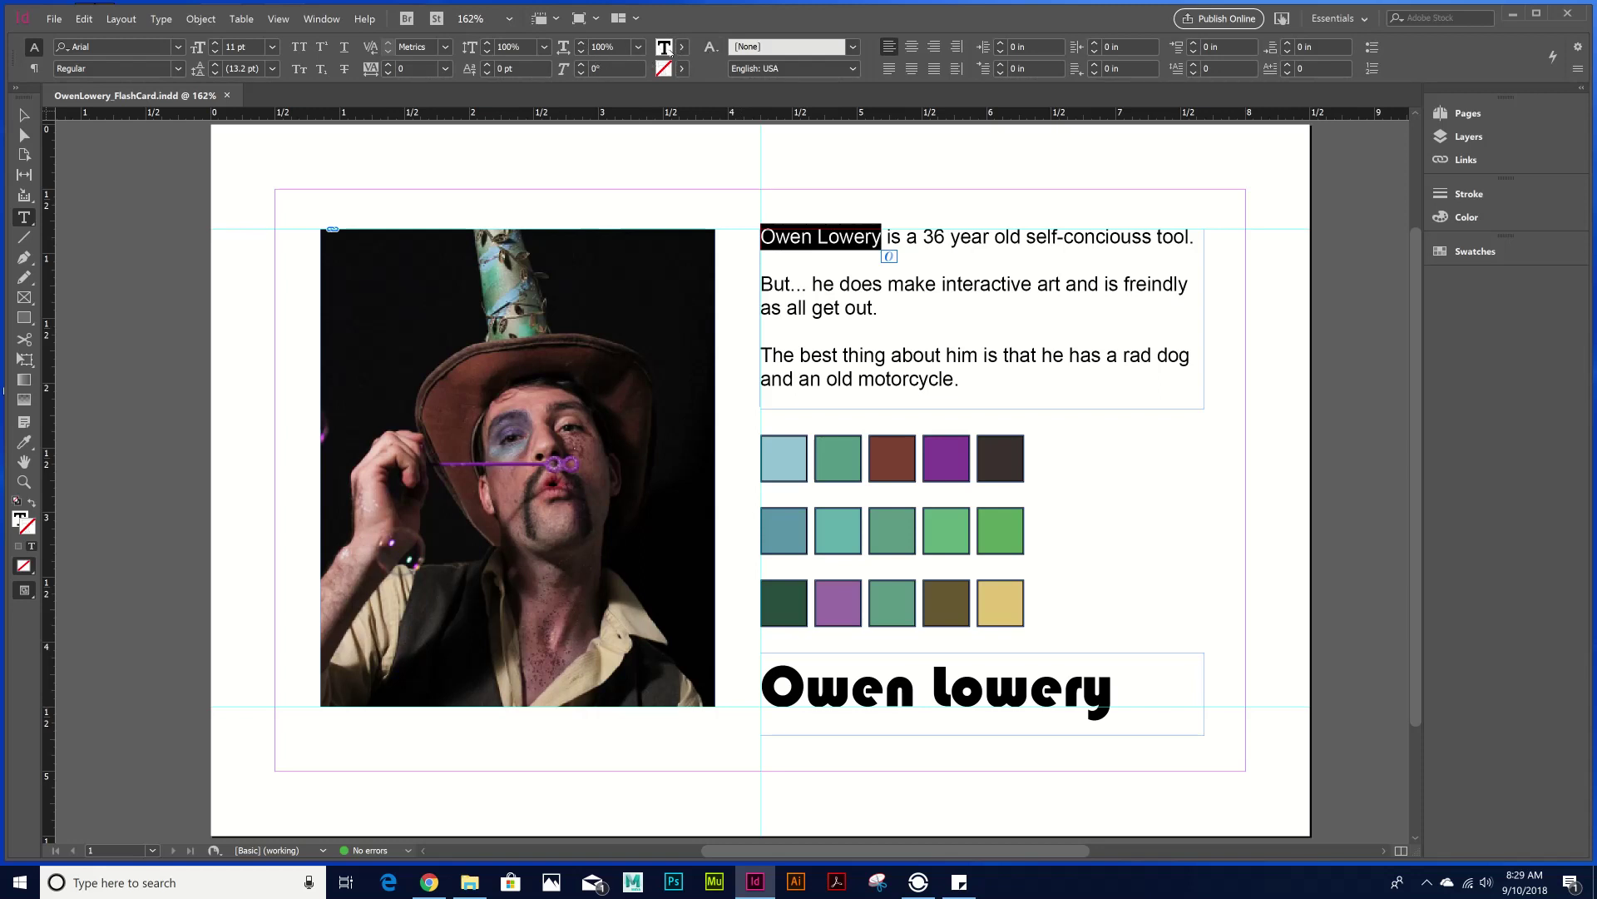
left_click(681, 47)
left_click(680, 47)
left_click(681, 47)
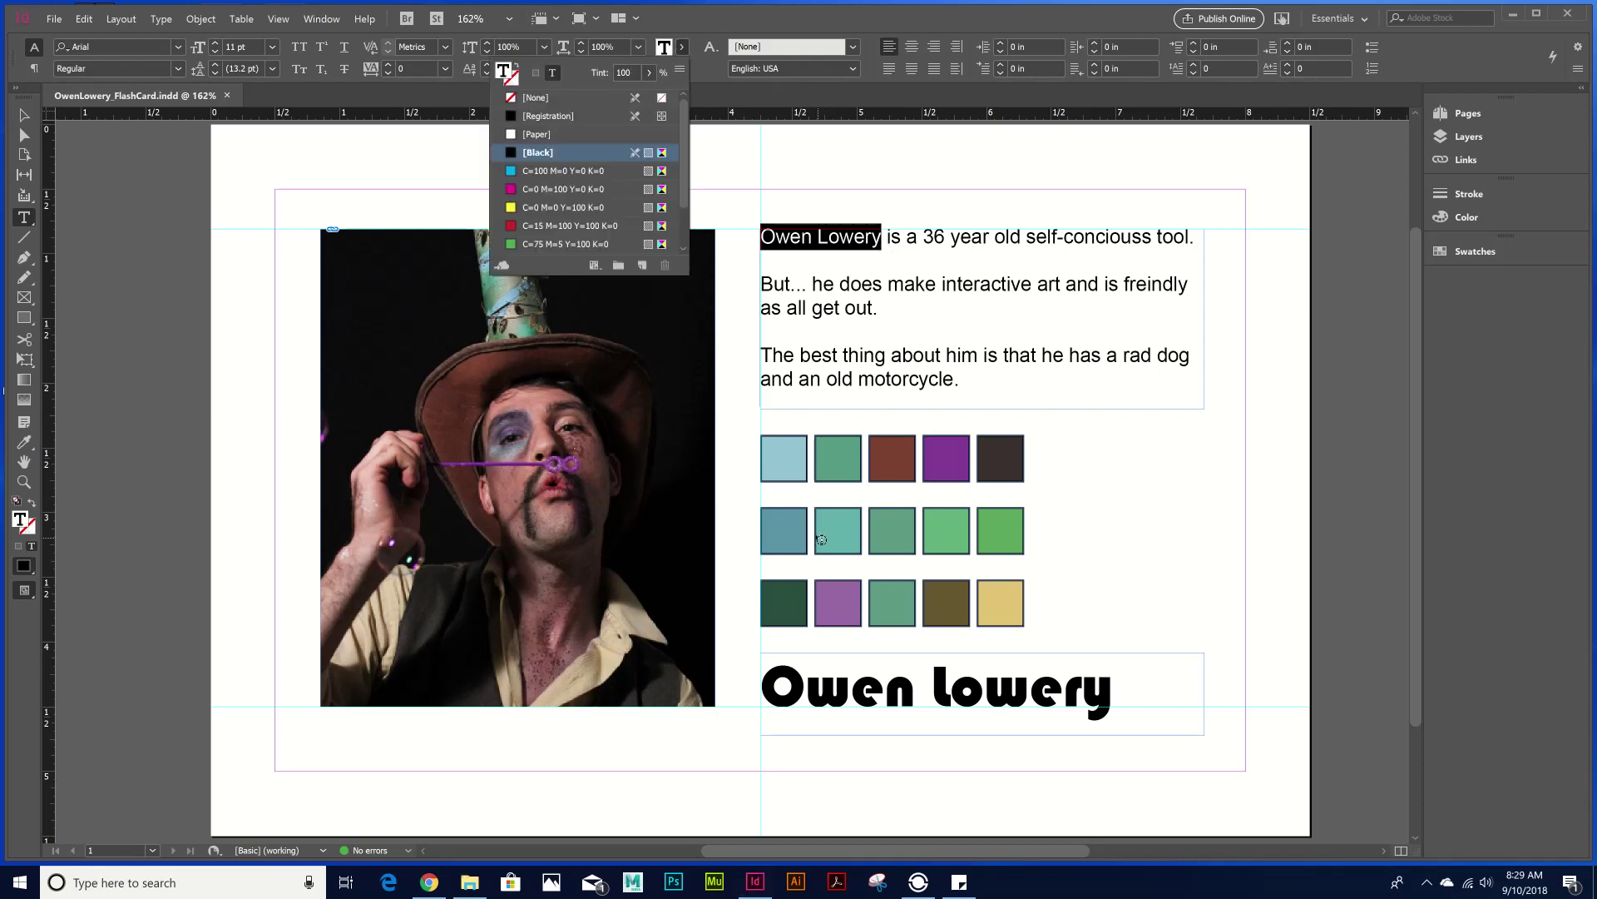
scroll(576, 207, "down", 3)
left_click(552, 225)
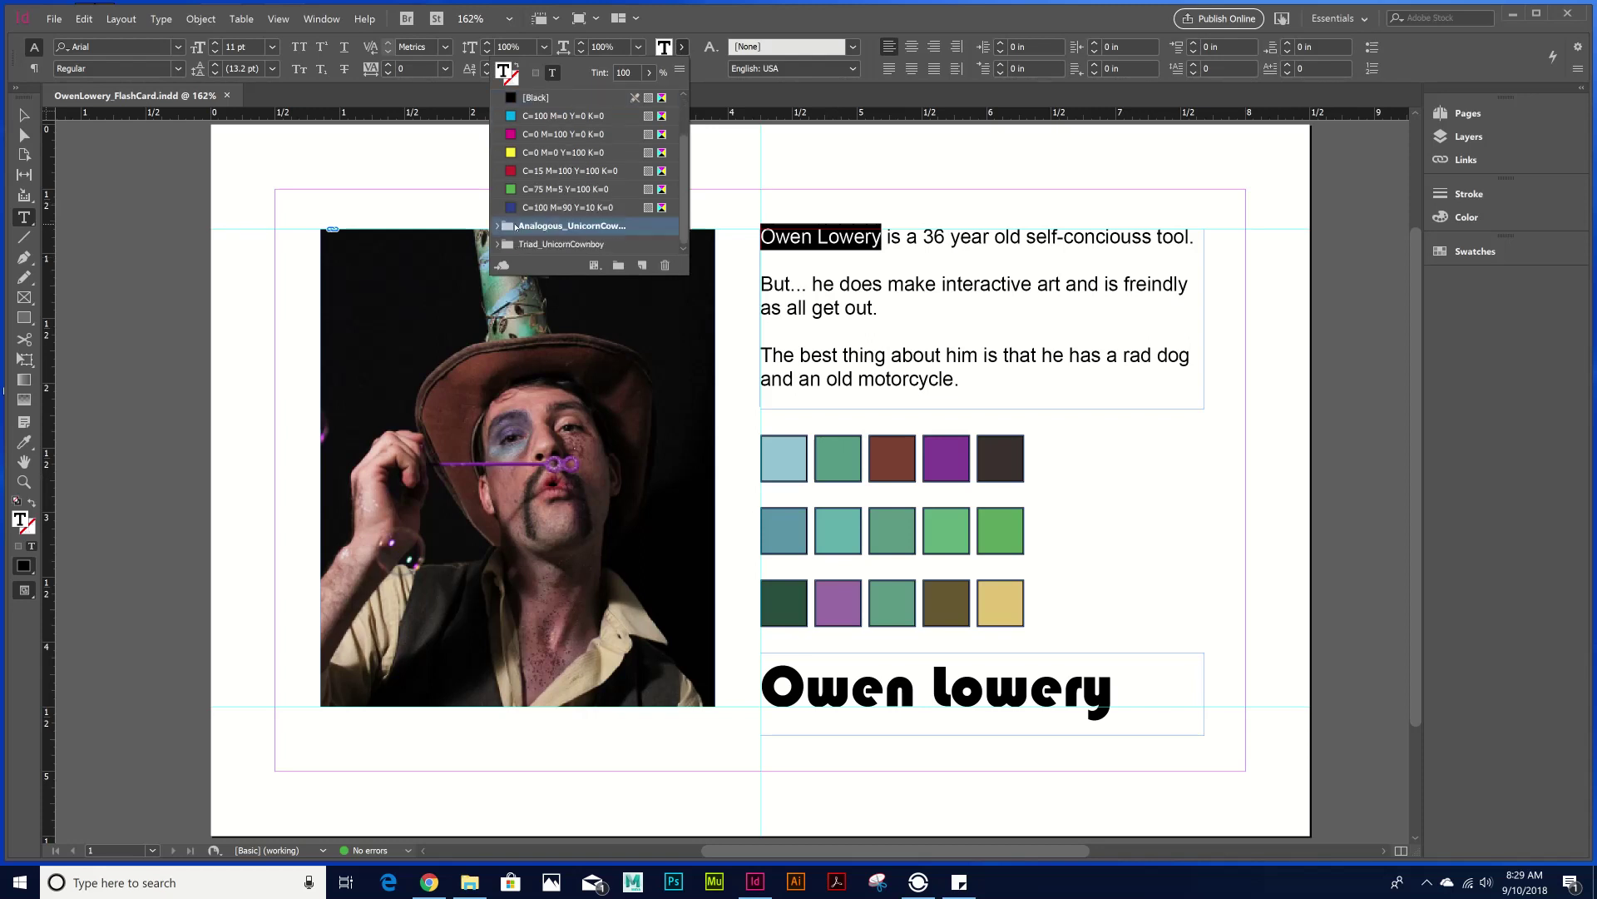
left_click(497, 226)
left_click(541, 171)
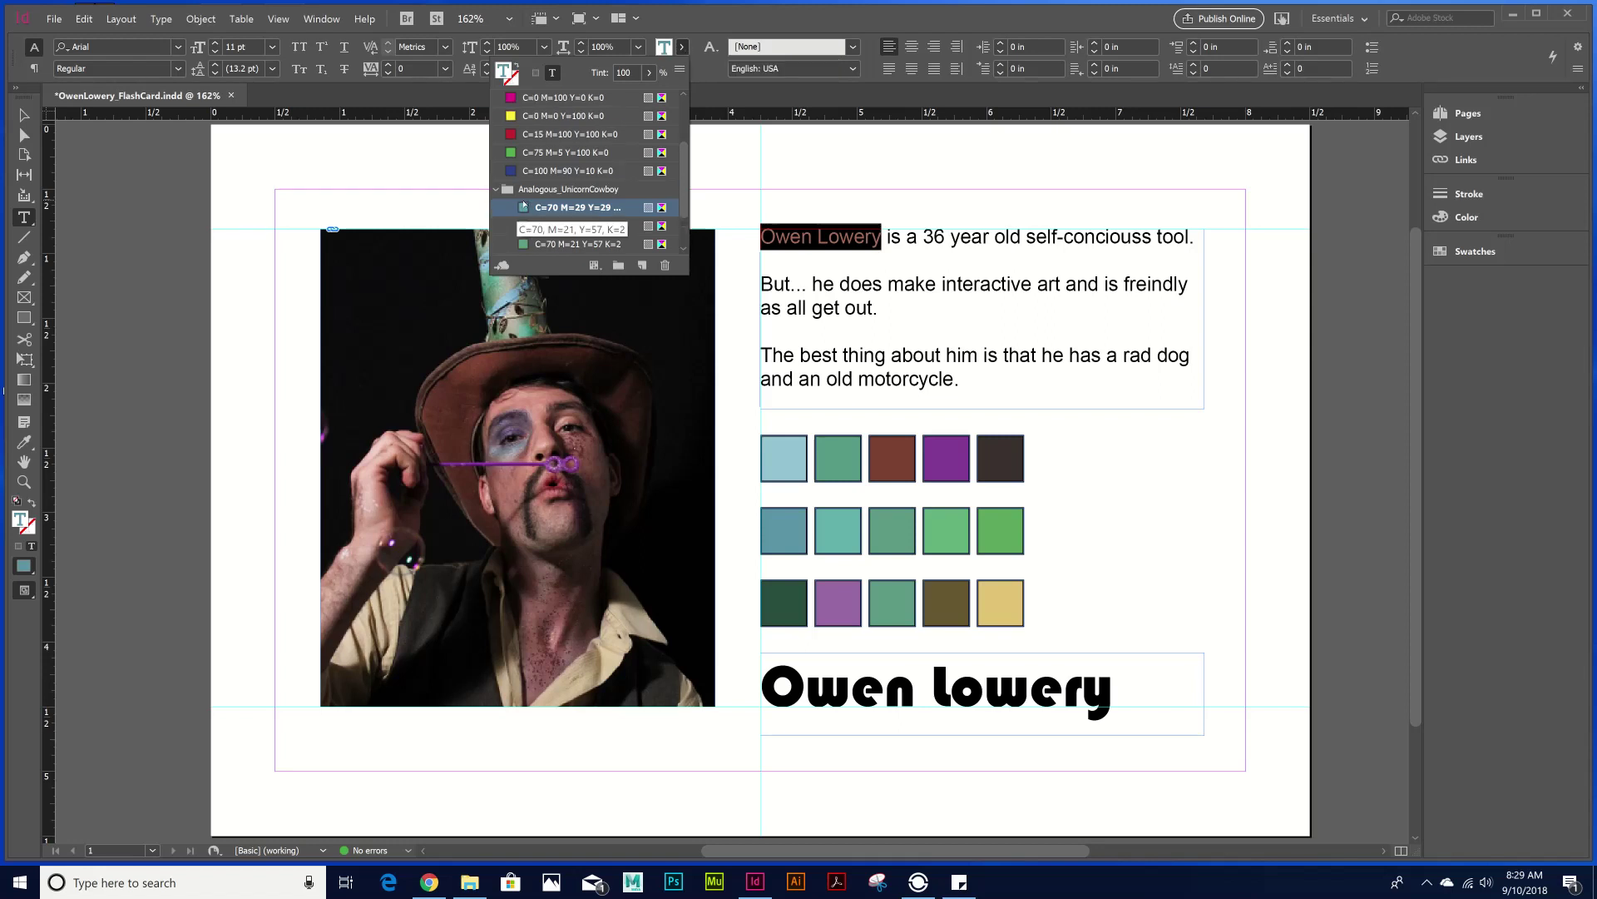
scroll(587, 216, "down", 1)
left_click(504, 71)
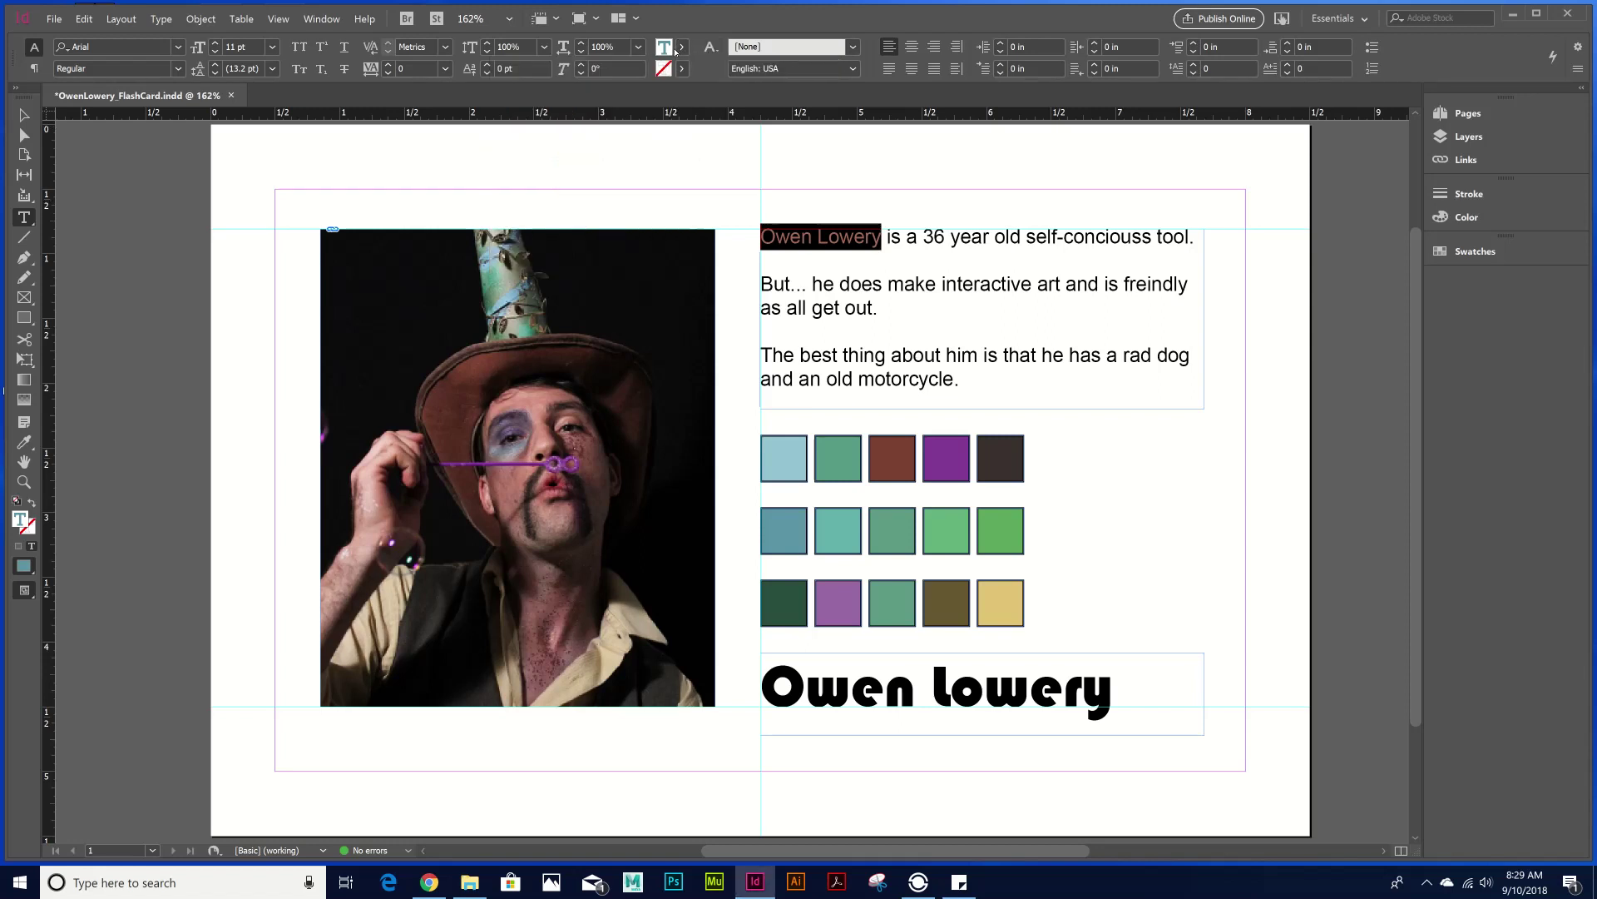
- Re-enter the bio text frame with the cursor right after the name
left_click(23, 117)
left_click(844, 253)
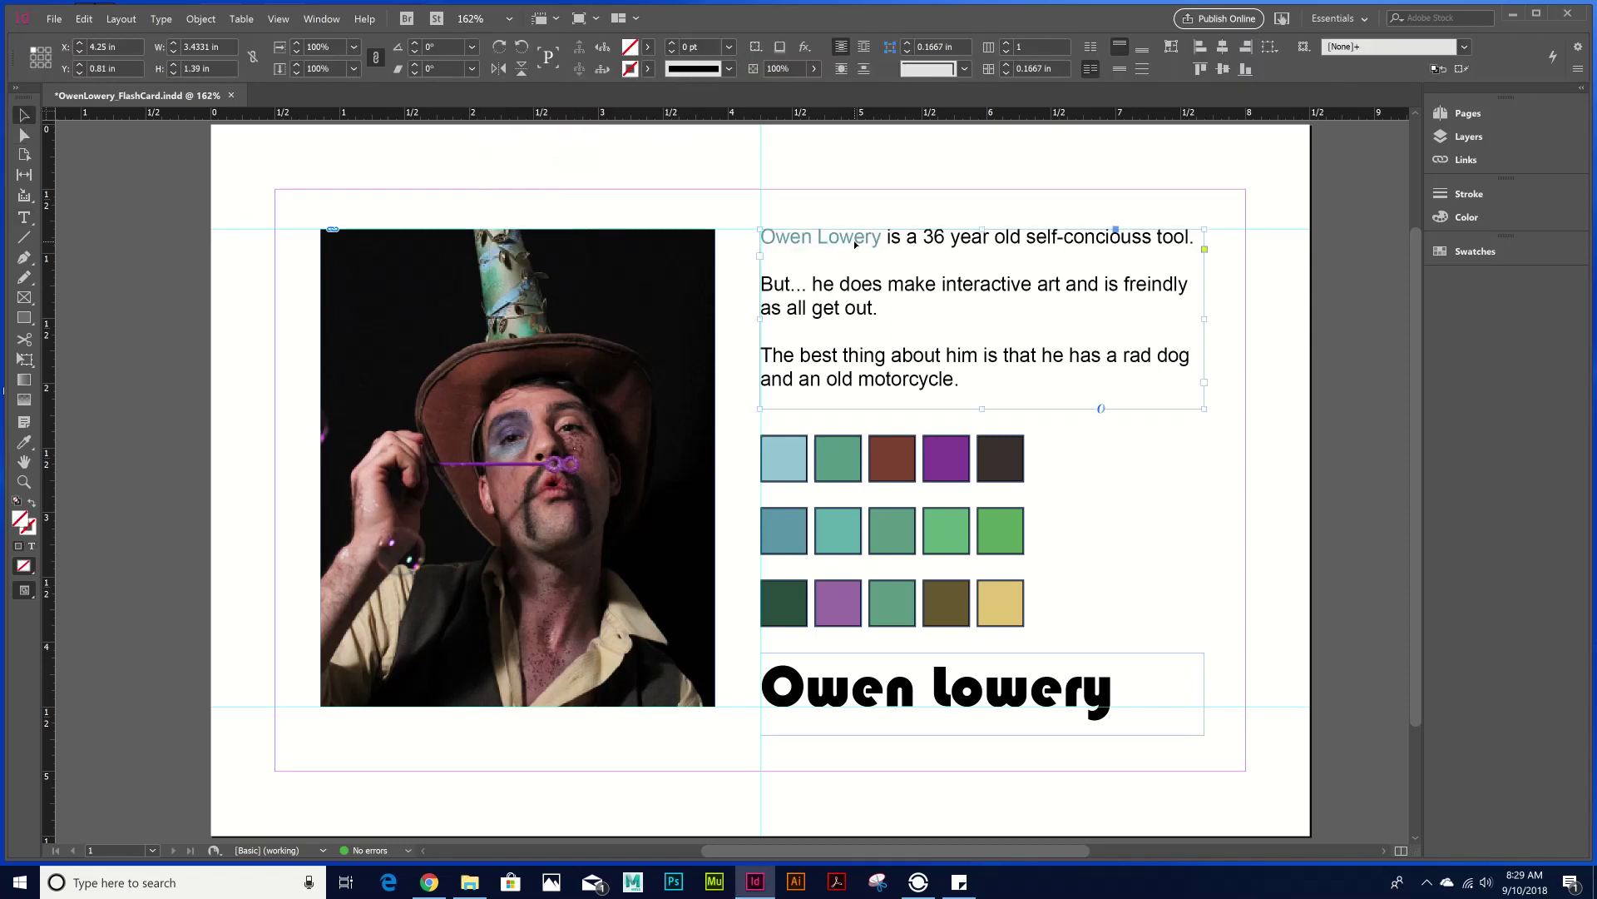
double_click(919, 236)
left_click(901, 236)
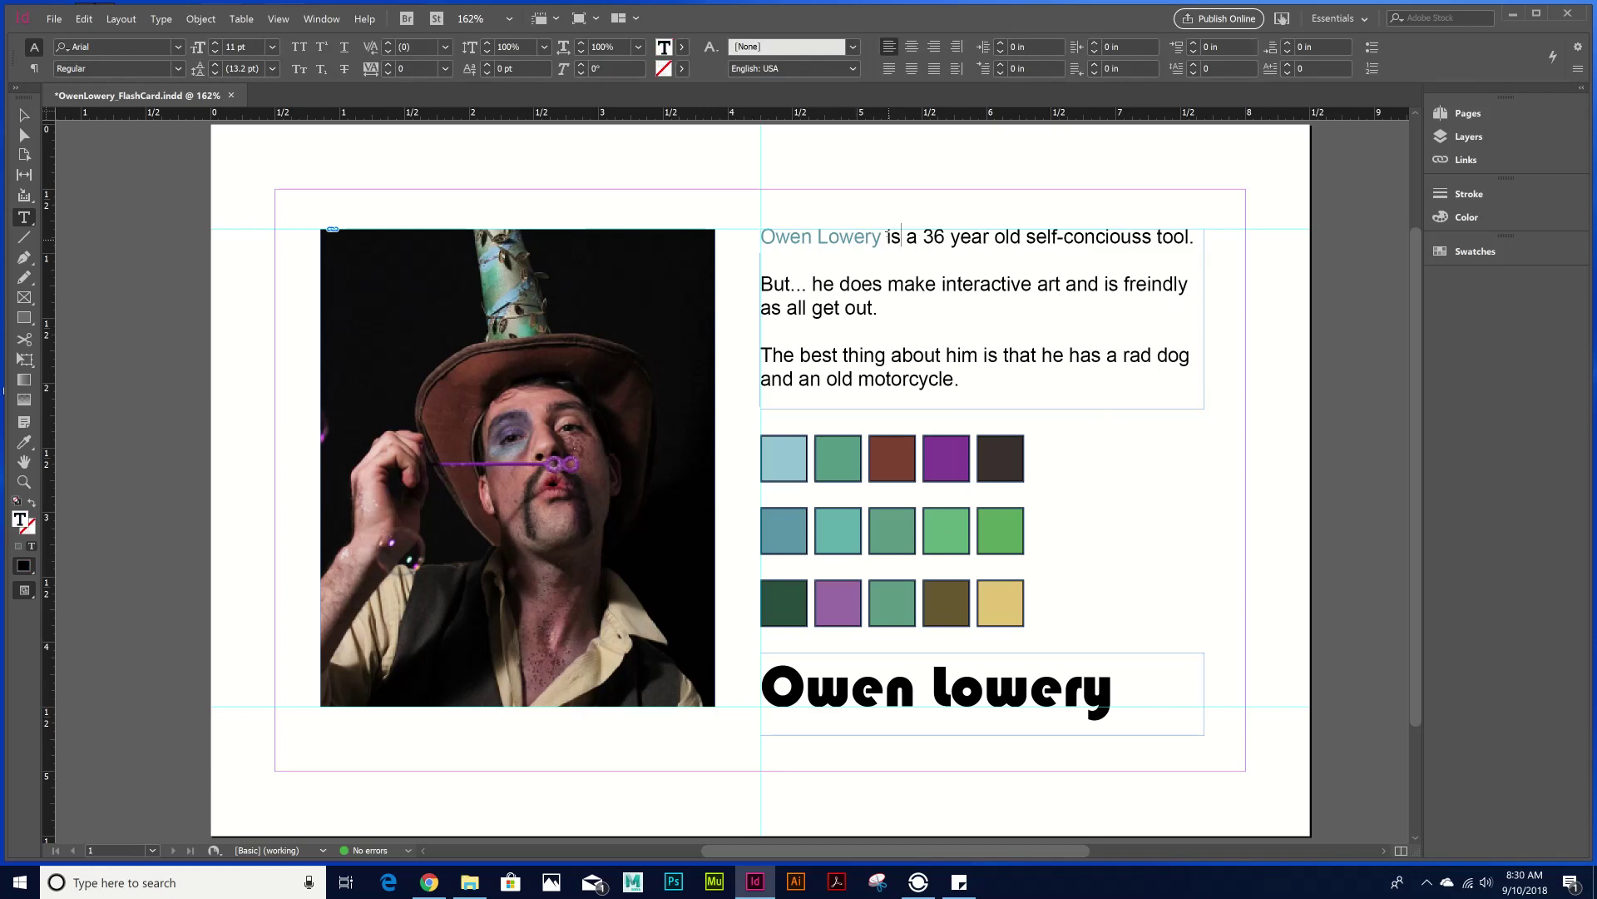
- Colour the bio text after the name by sampling the bright green swatch
left_click_drag(888, 237, 957, 416)
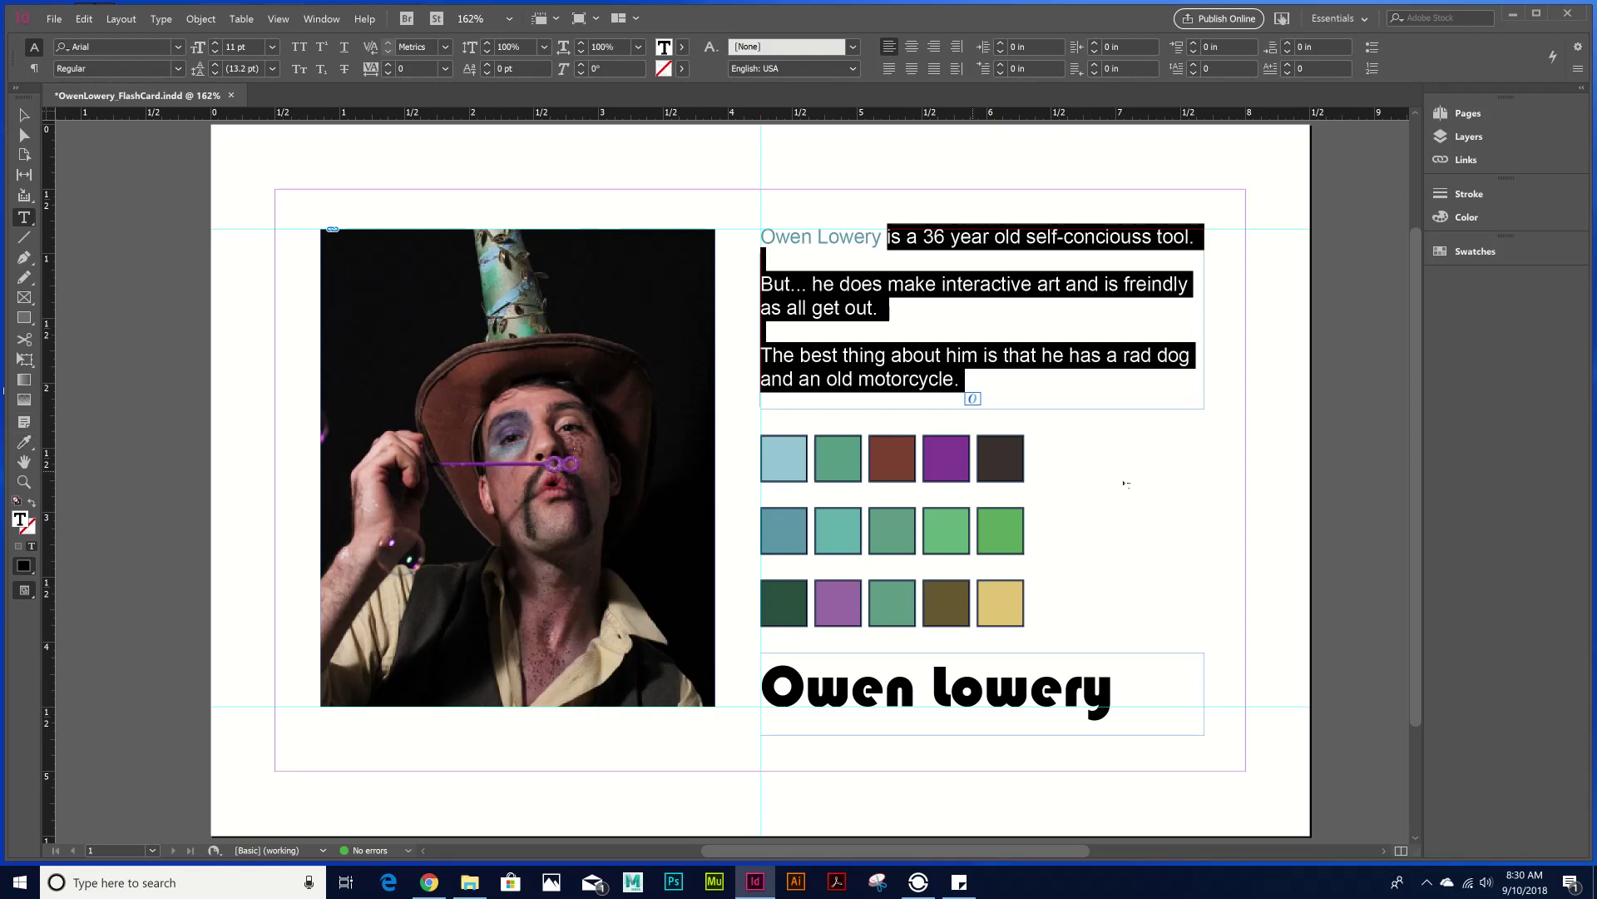
left_click(31, 444)
key("Escape")
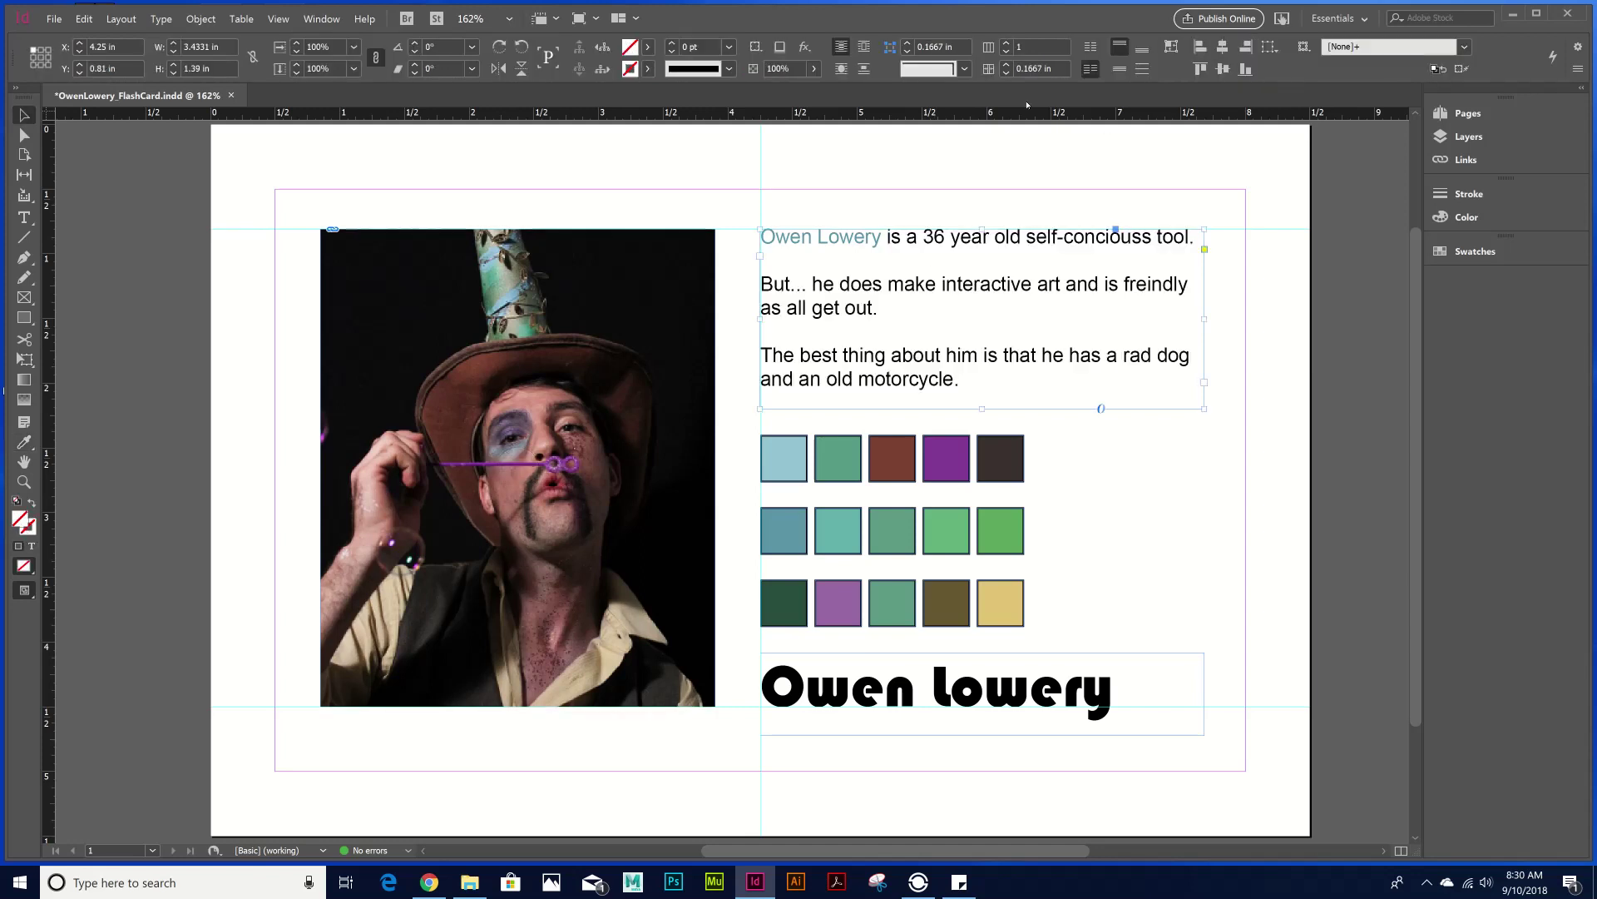
triple_click(929, 283)
left_click(899, 236)
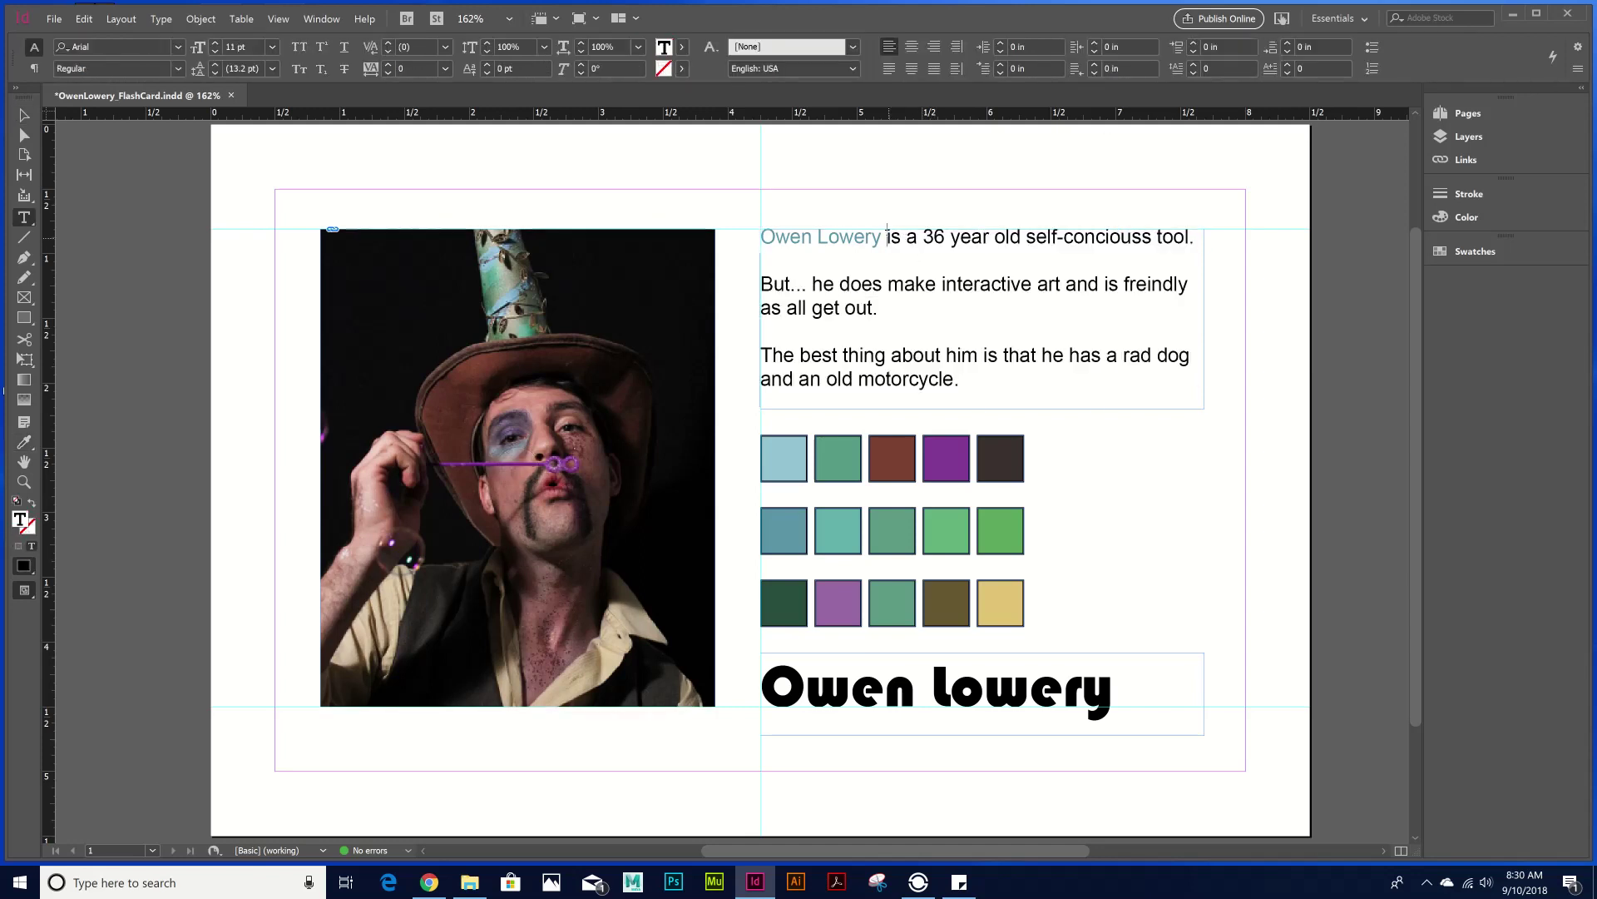
left_click_drag(888, 237, 1032, 432)
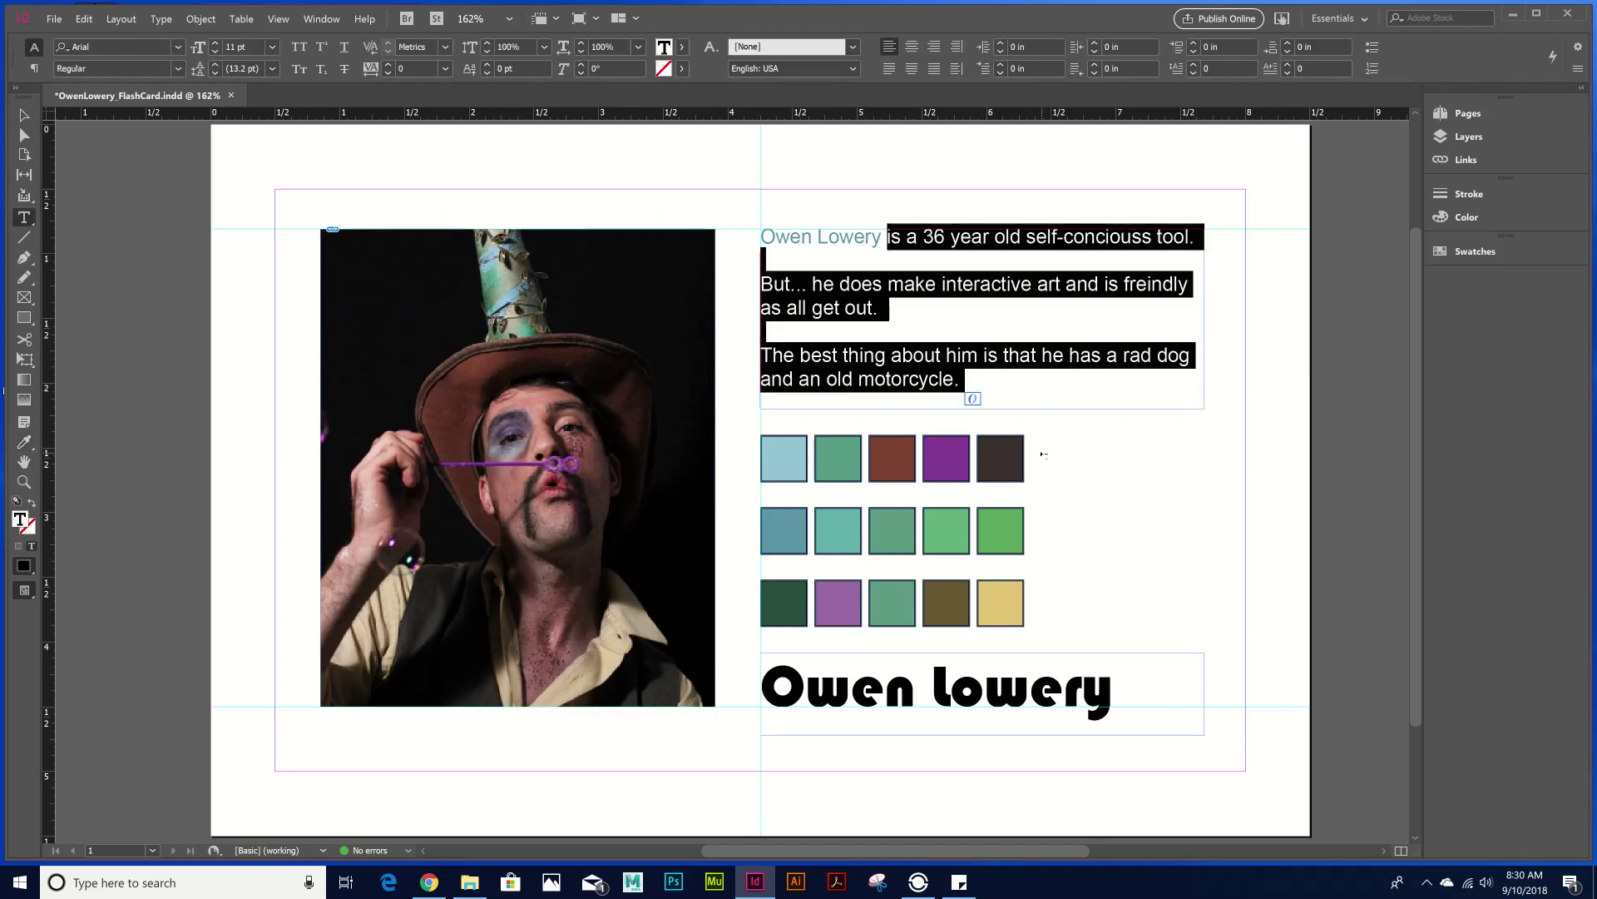
left_click(21, 445)
left_click(1023, 530)
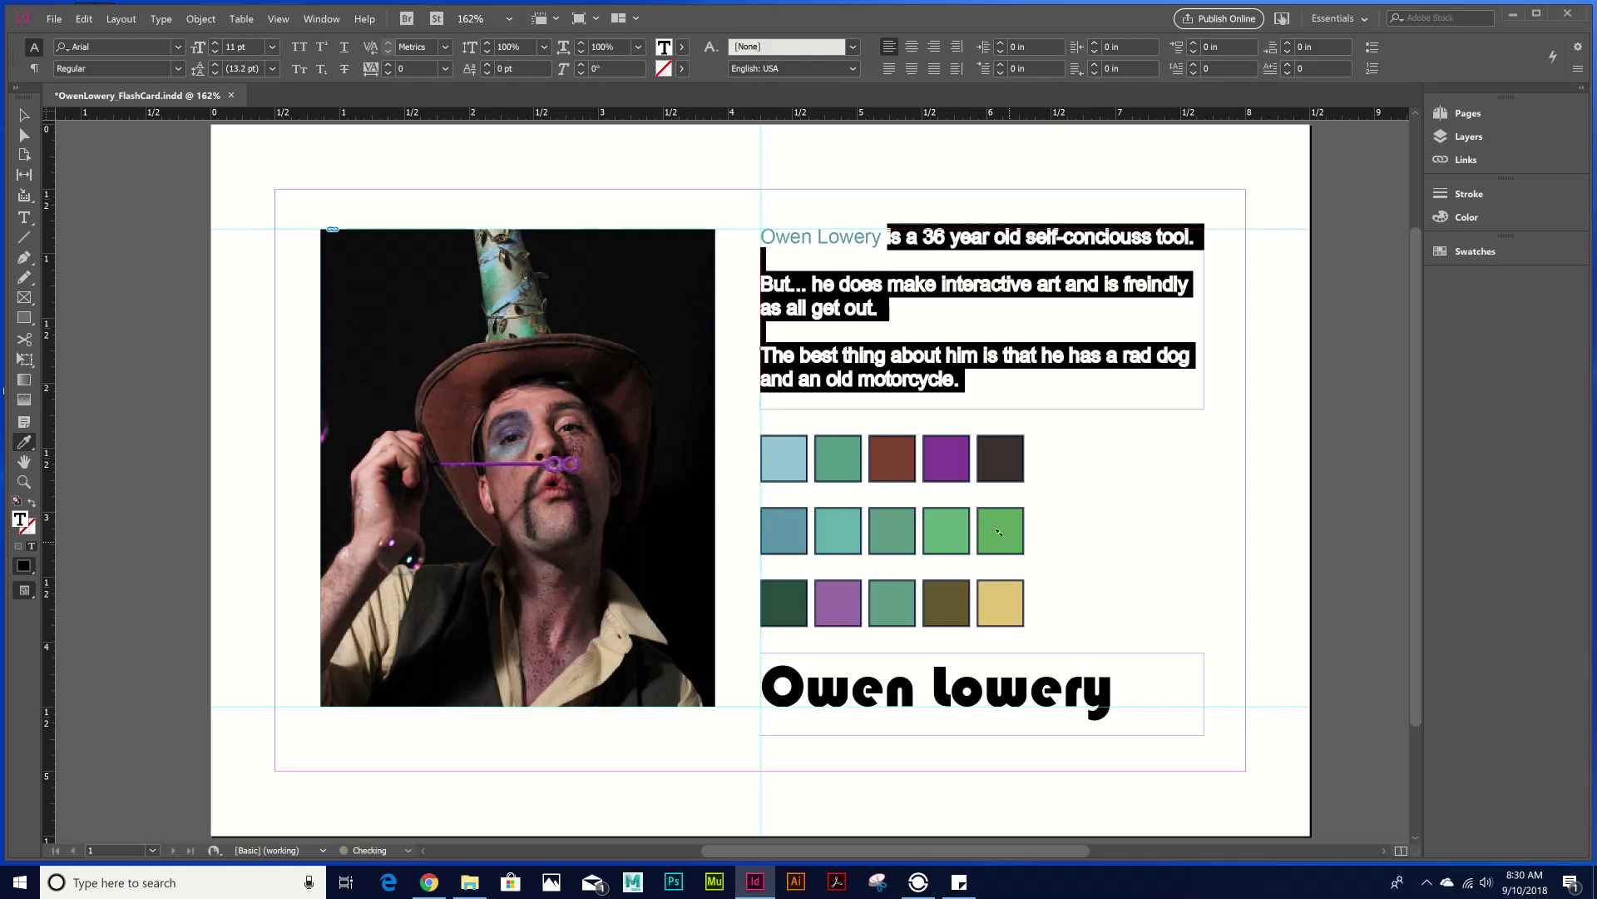
key("Escape")
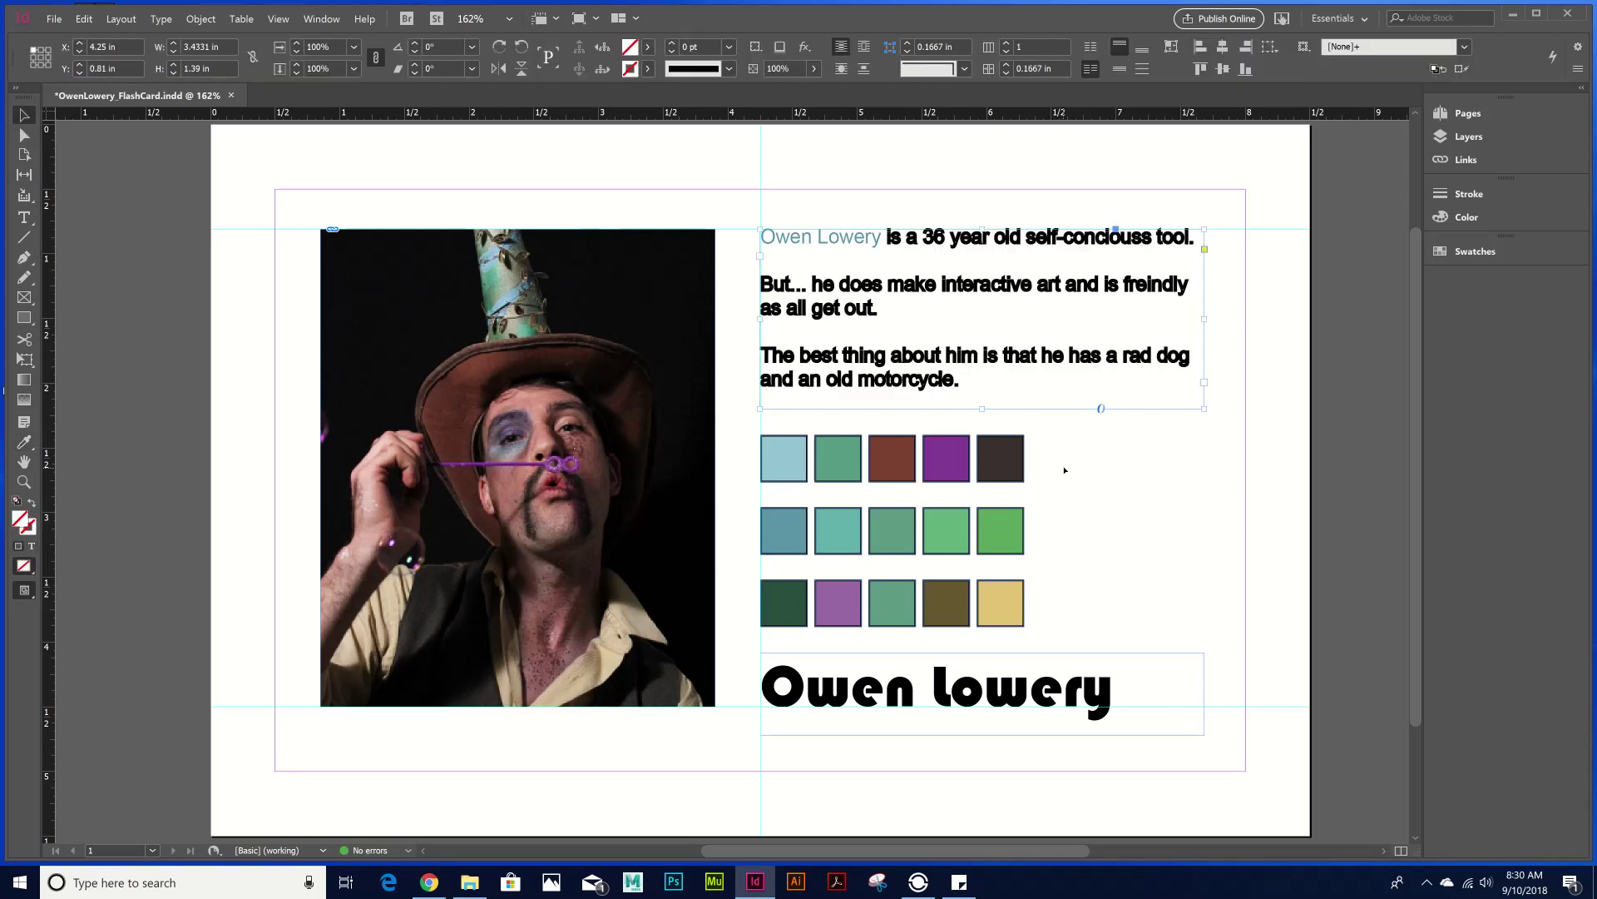
- Reselect the green bio text following the name
left_click(1022, 542)
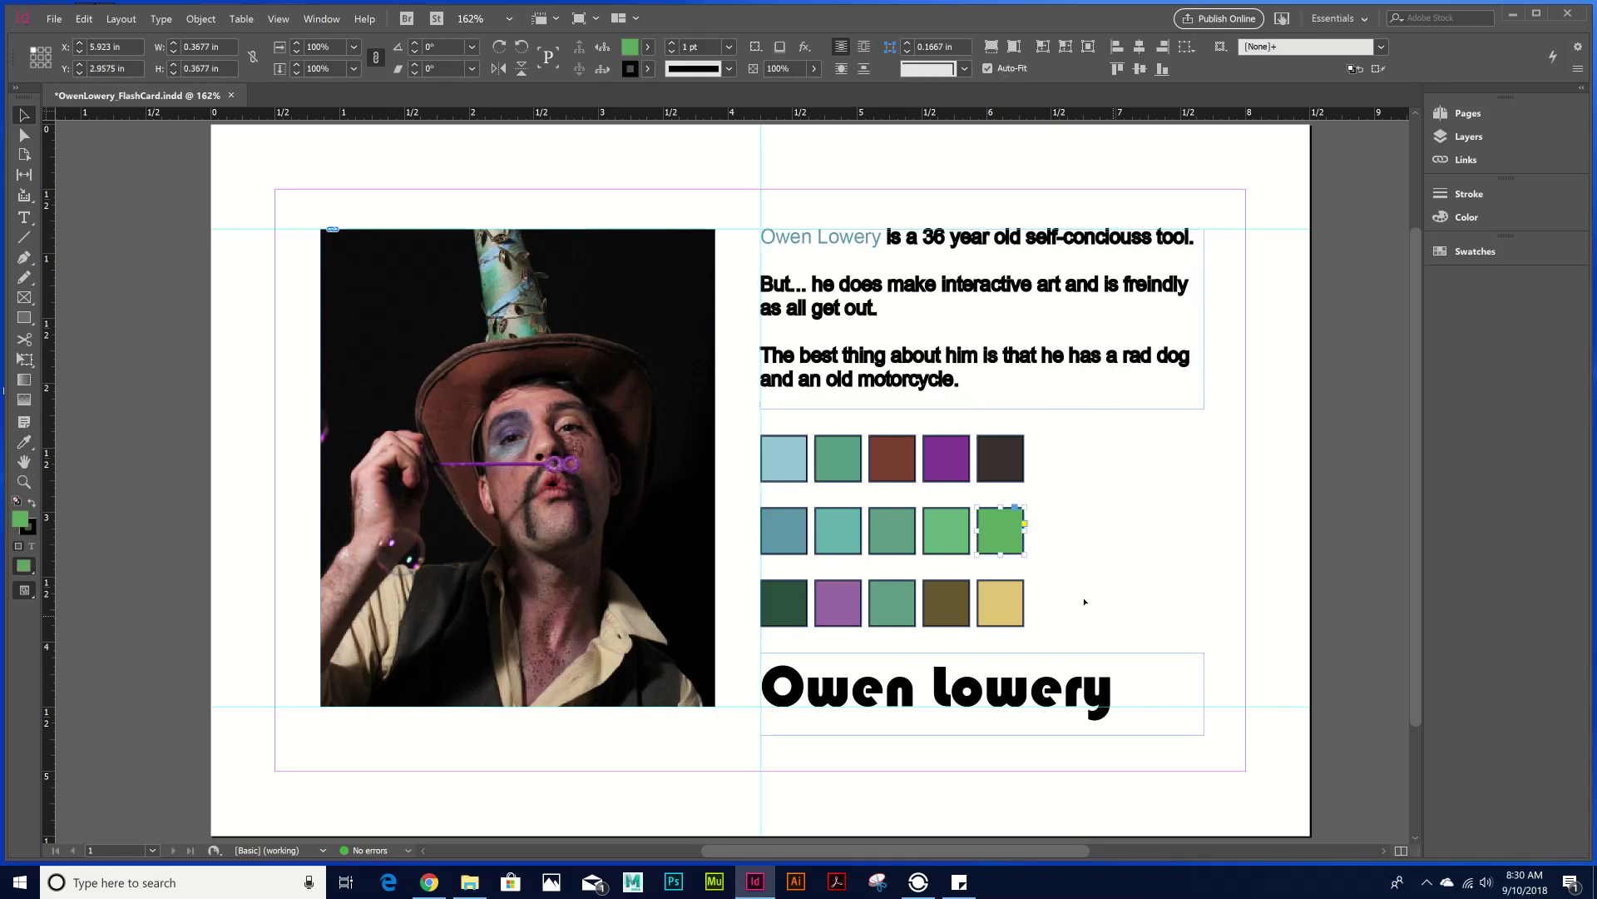
left_click(1000, 255)
double_click(887, 237)
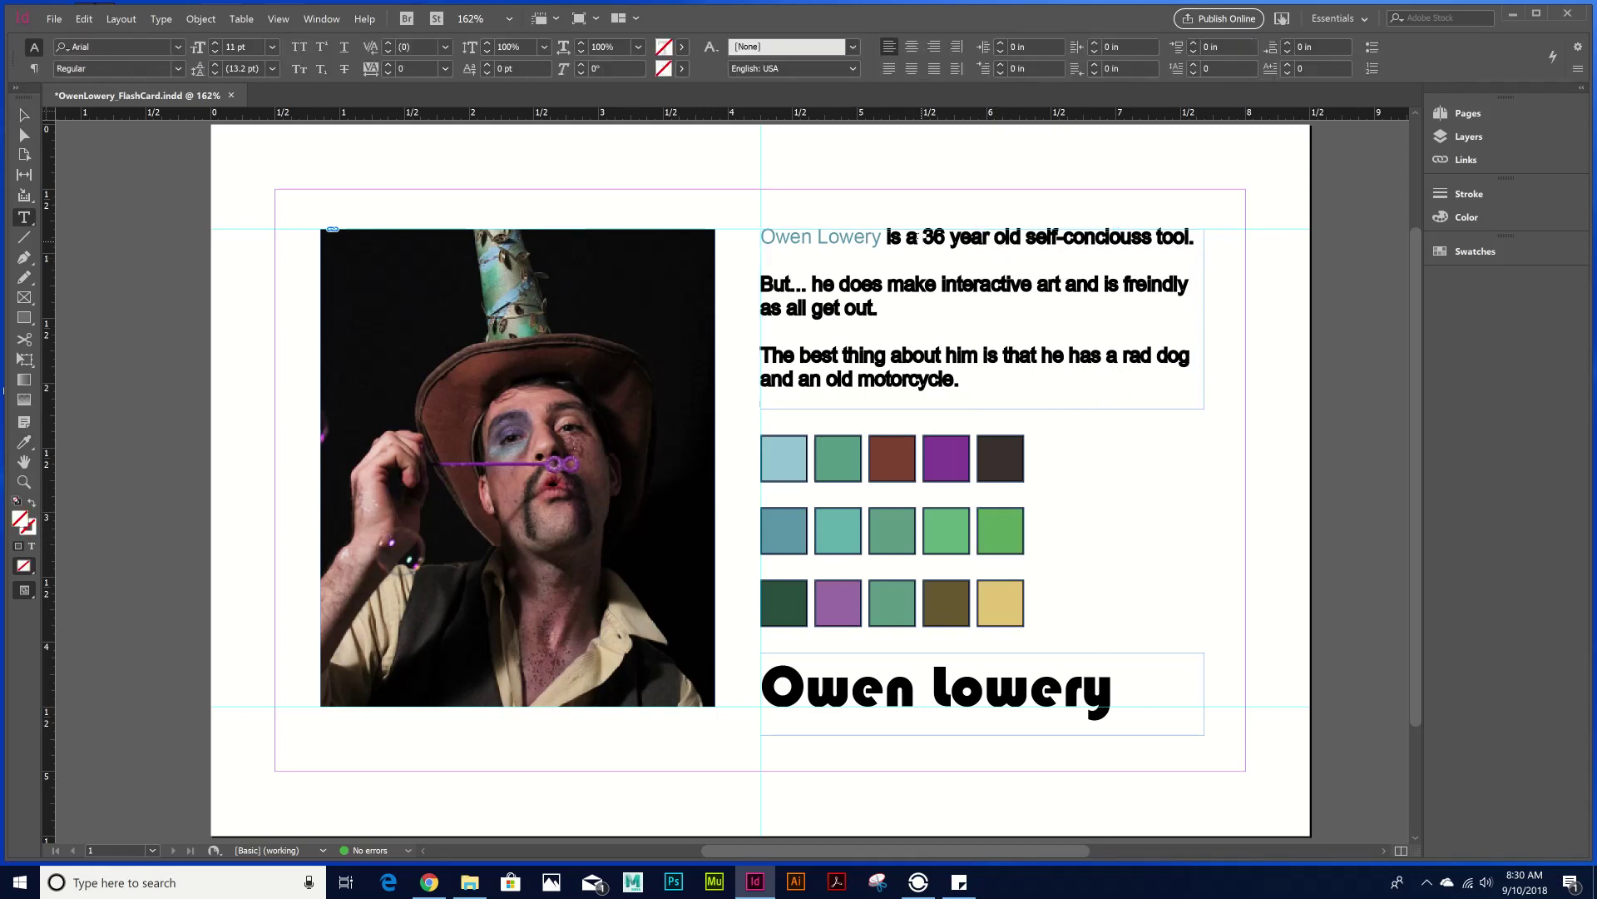
left_click_drag(887, 237, 1223, 585)
left_click(1223, 585)
left_click_drag(884, 284, 963, 381)
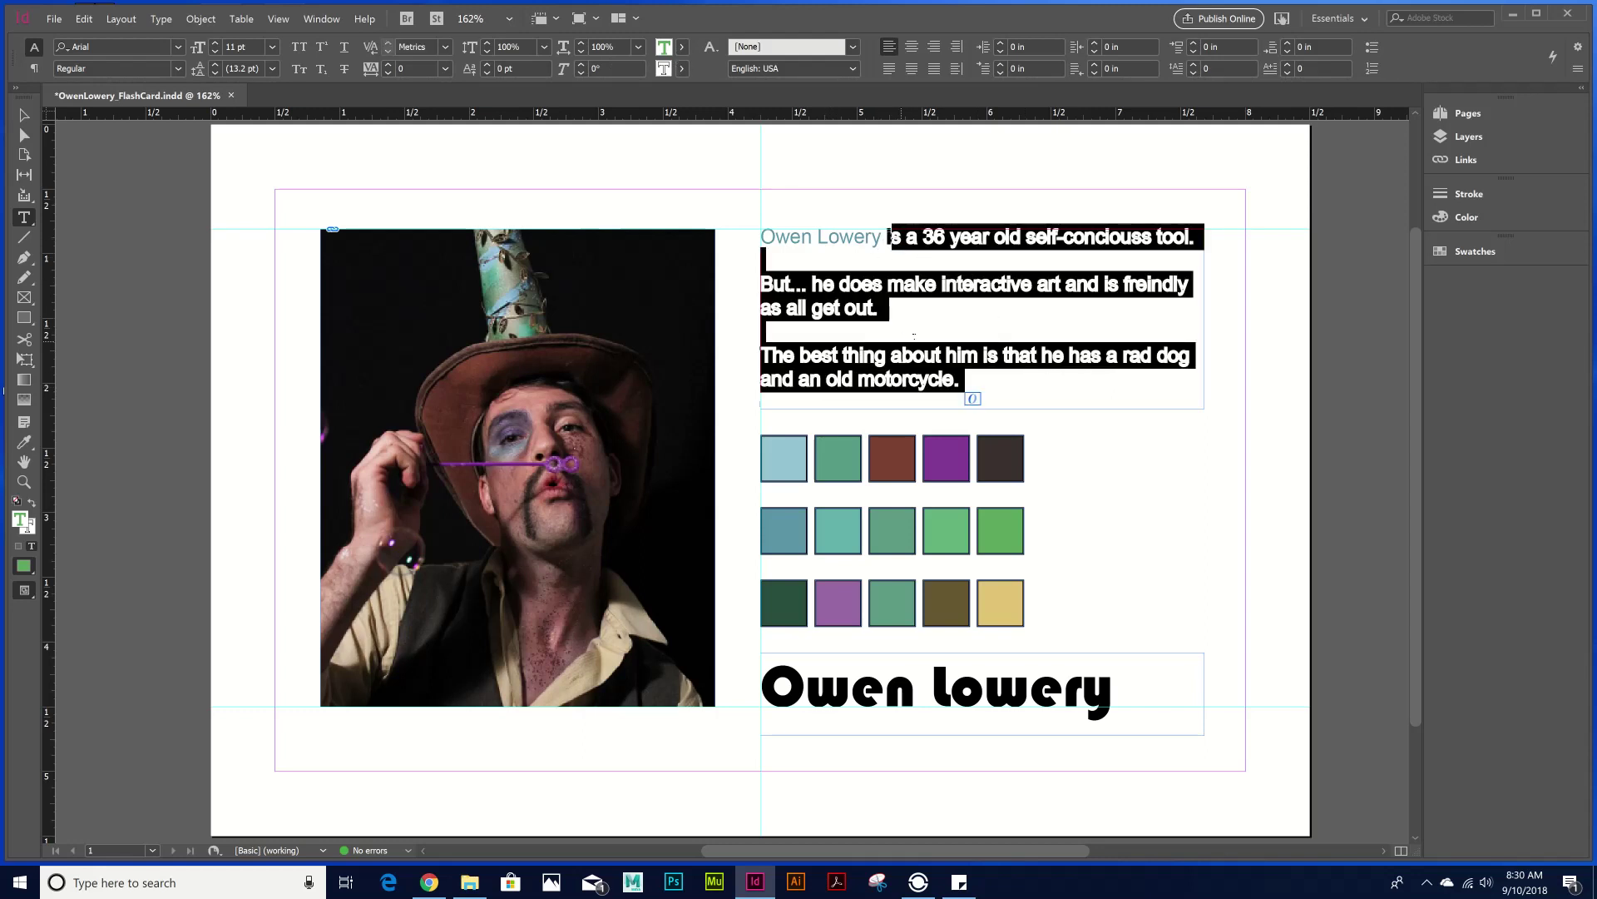
- Set the selected bio text's stroke to [None]
left_click(680, 68)
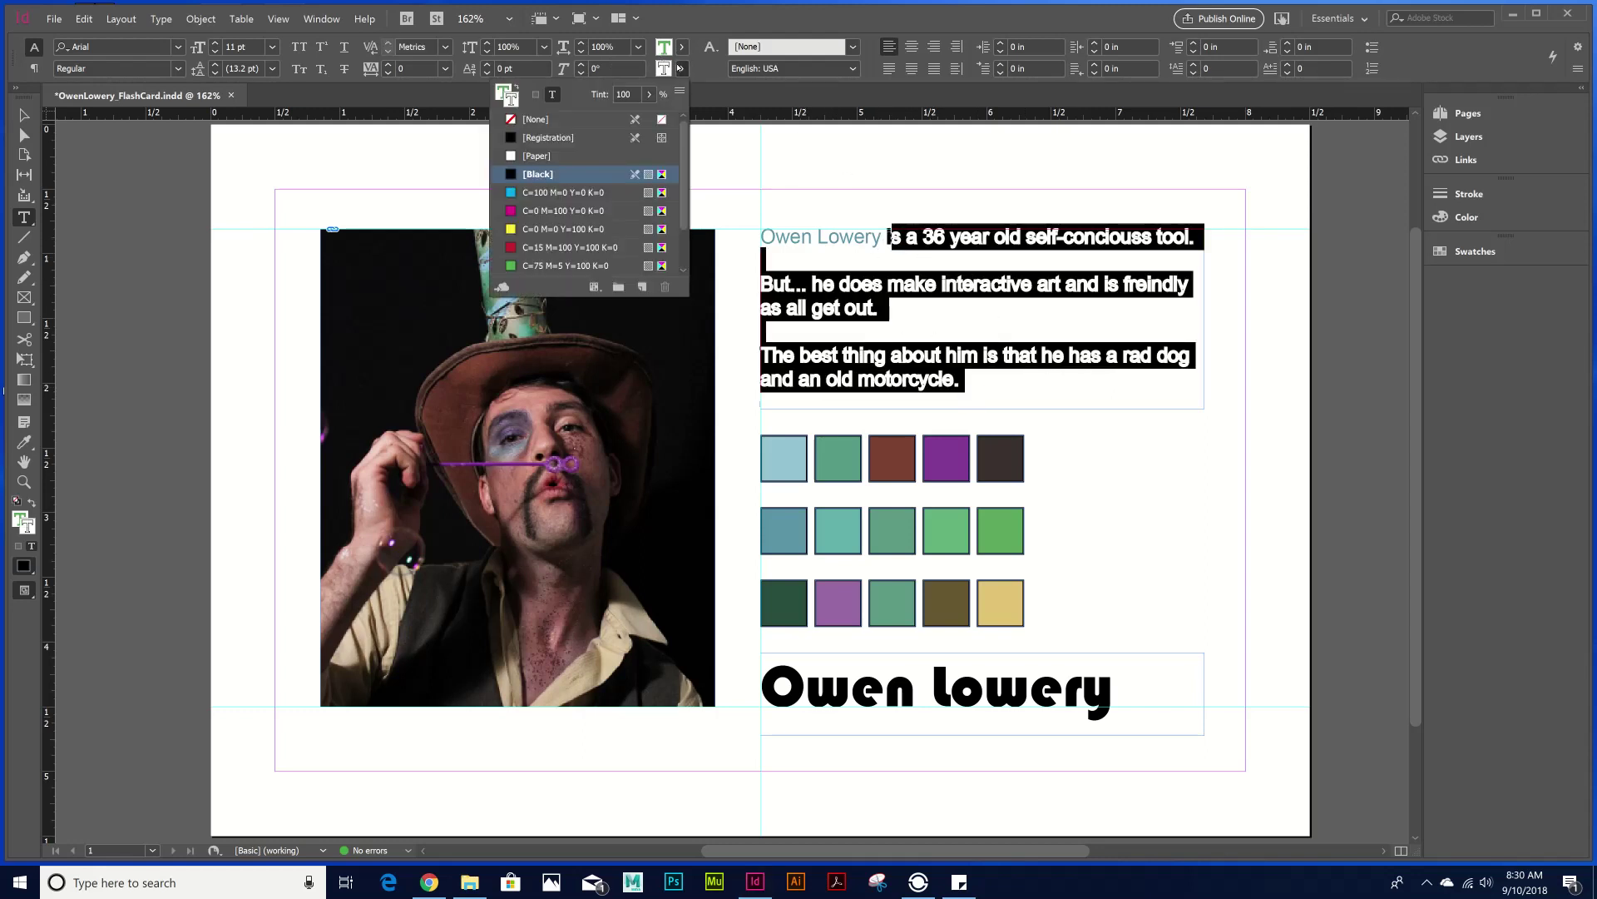
left_click(530, 120)
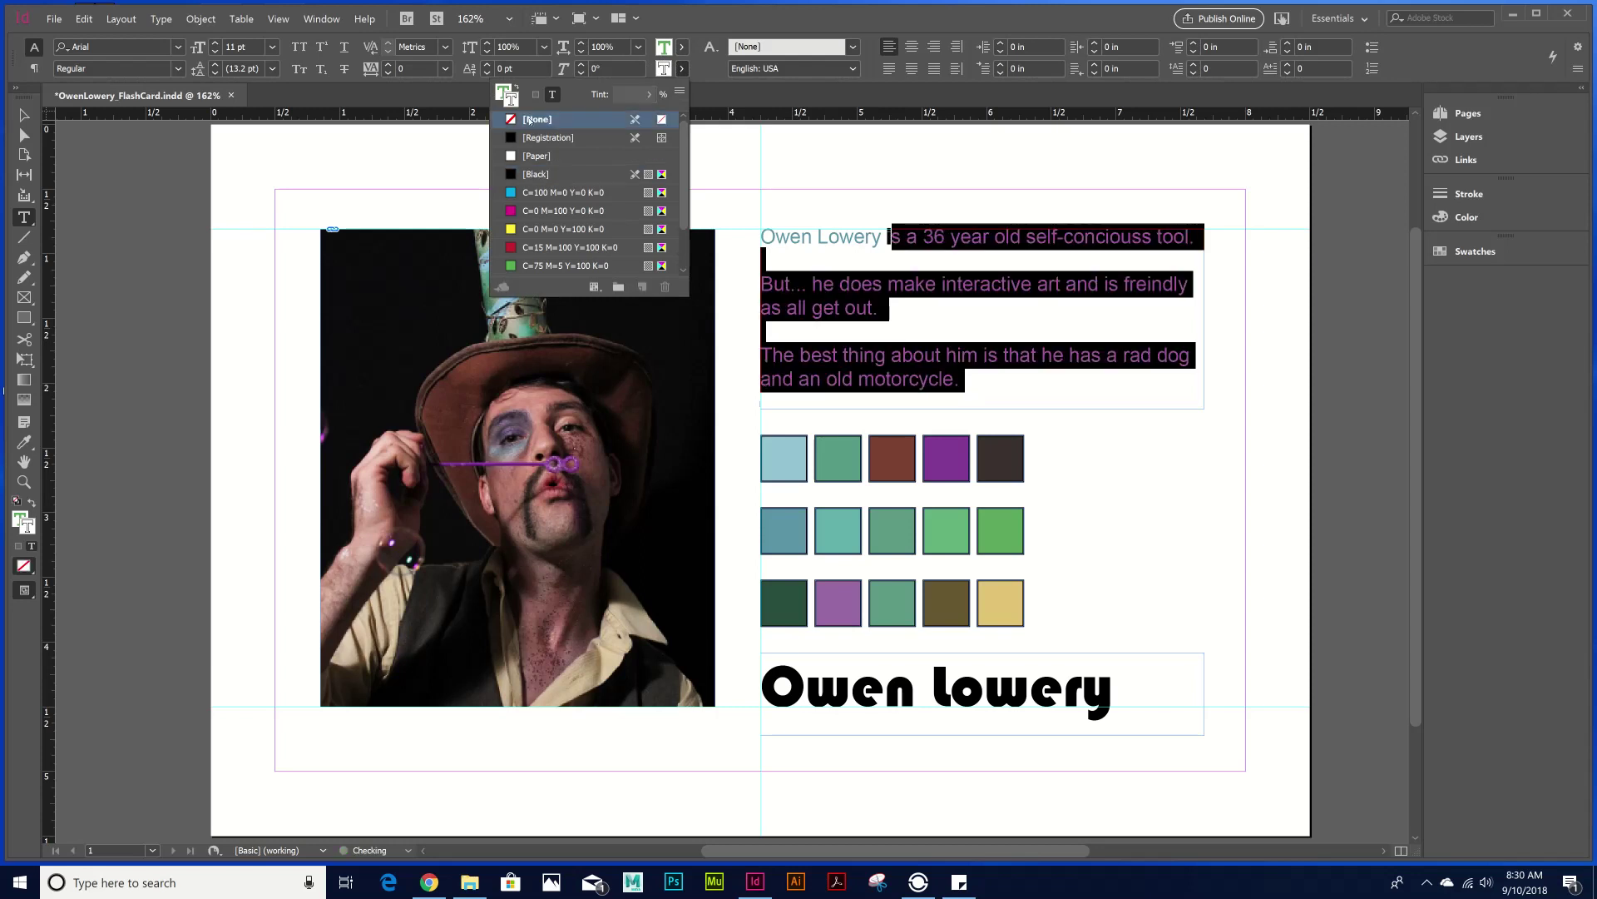
left_click(887, 237)
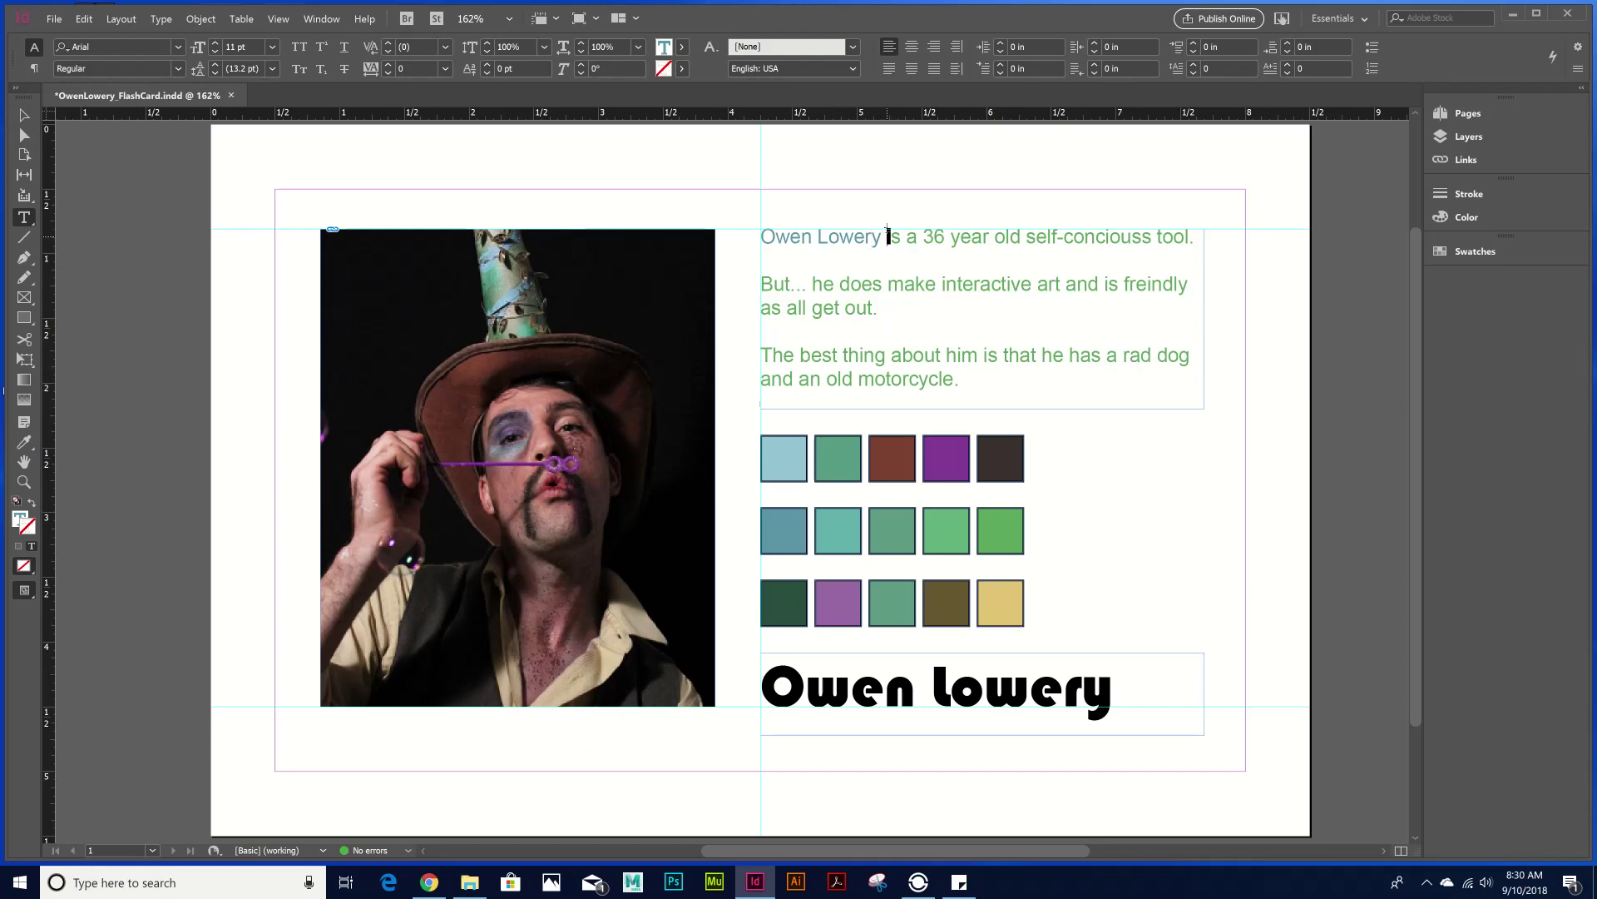
left_click(683, 69)
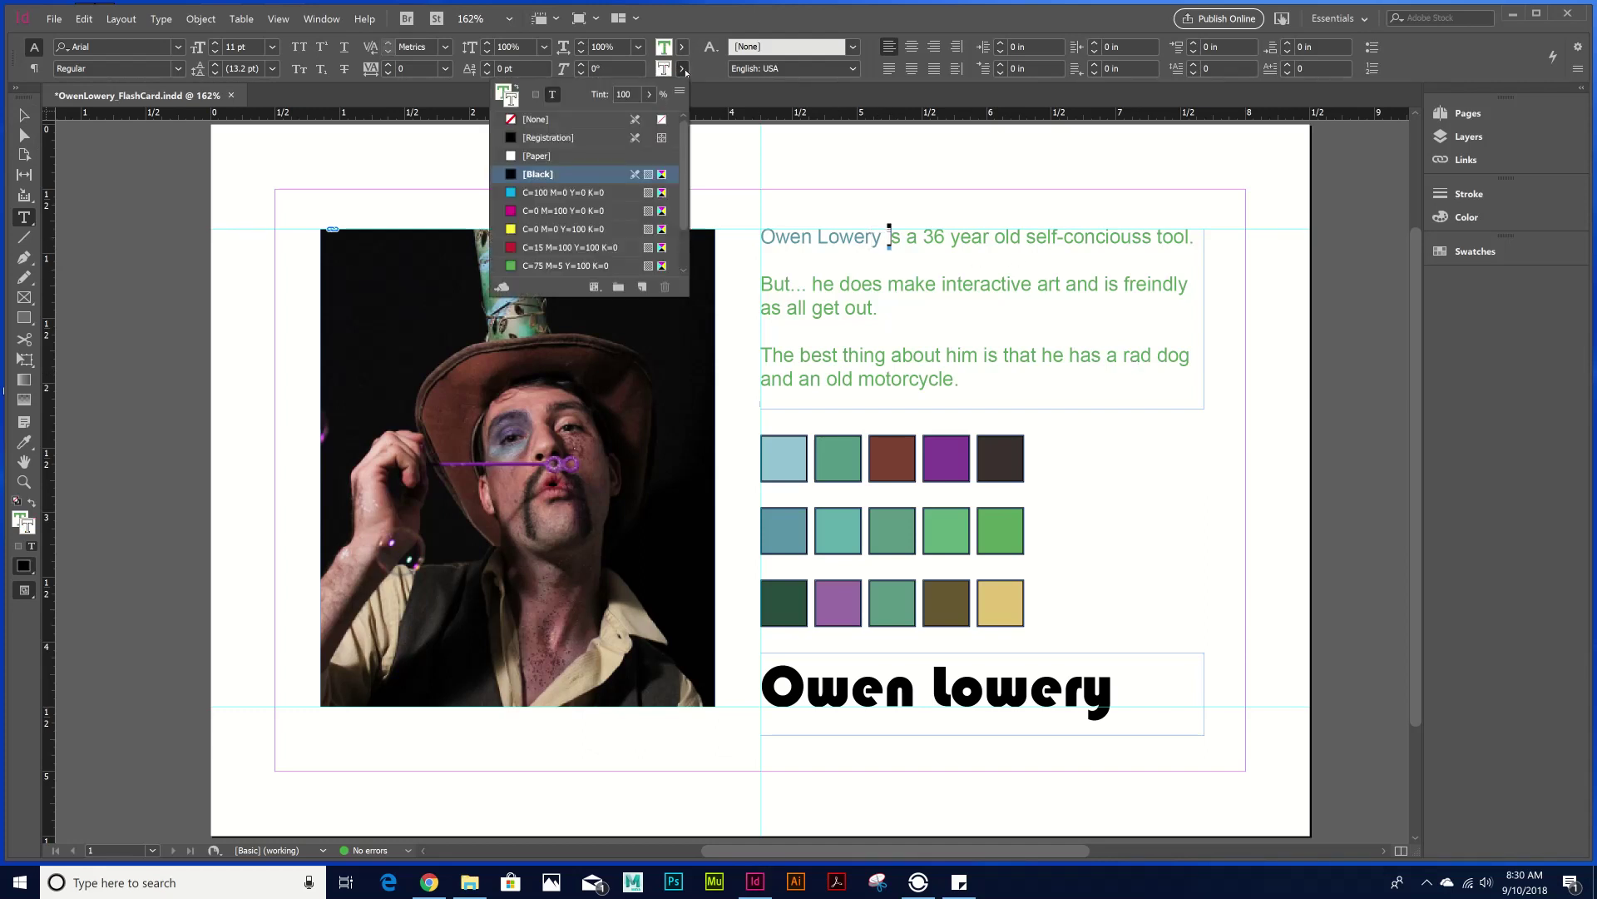
key("Up")
key("Up")
key("Up")
key("Escape")
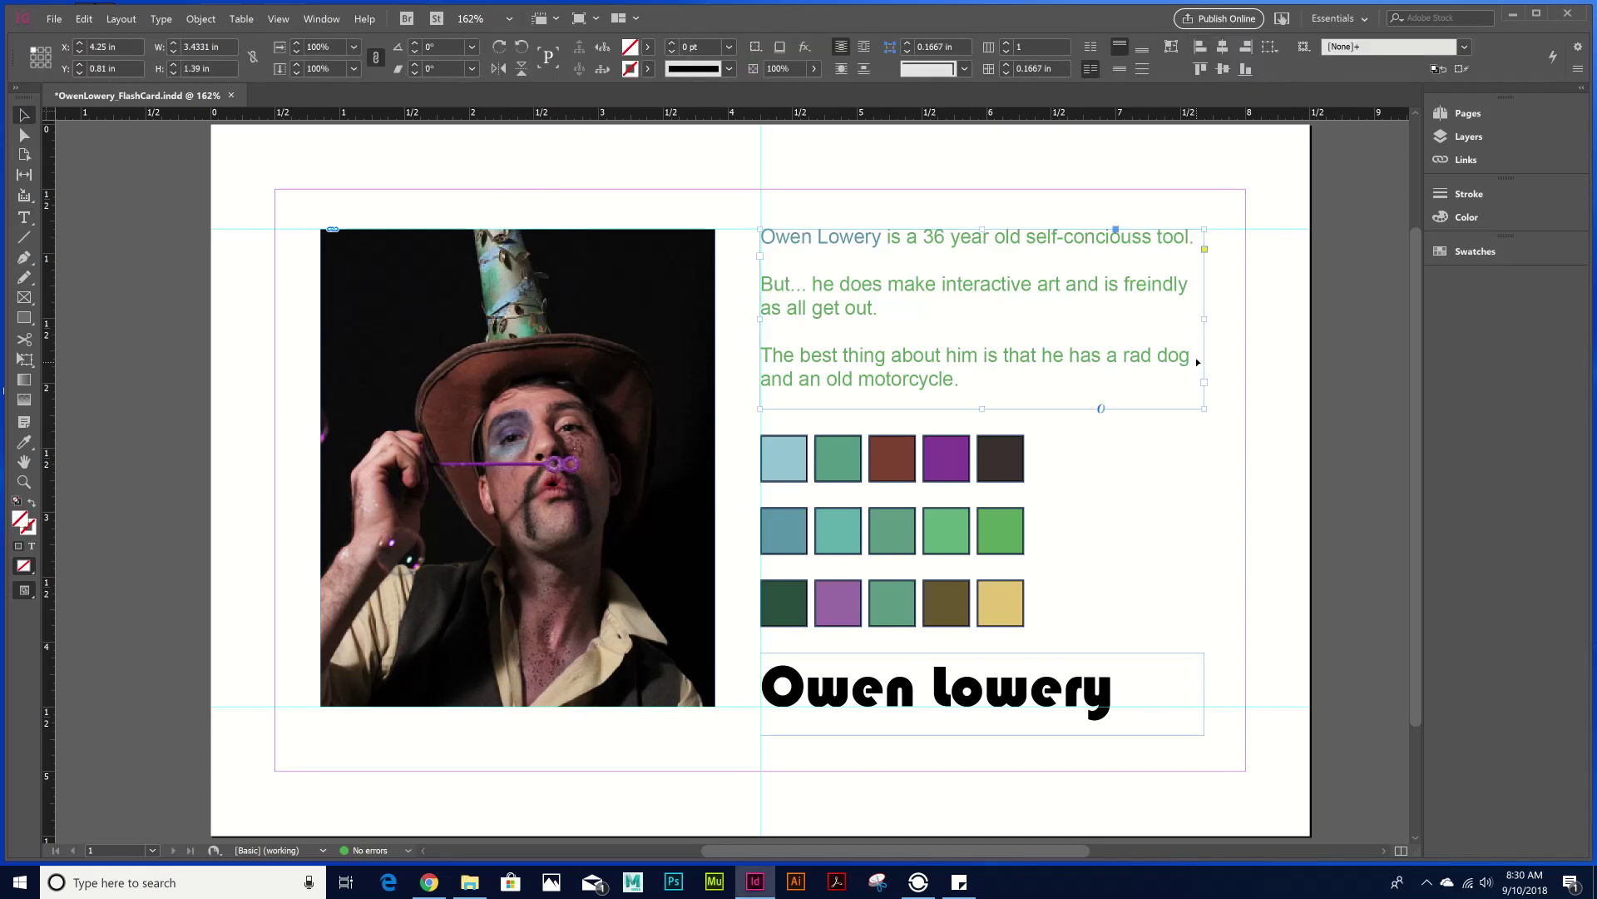
triple_click(802, 682)
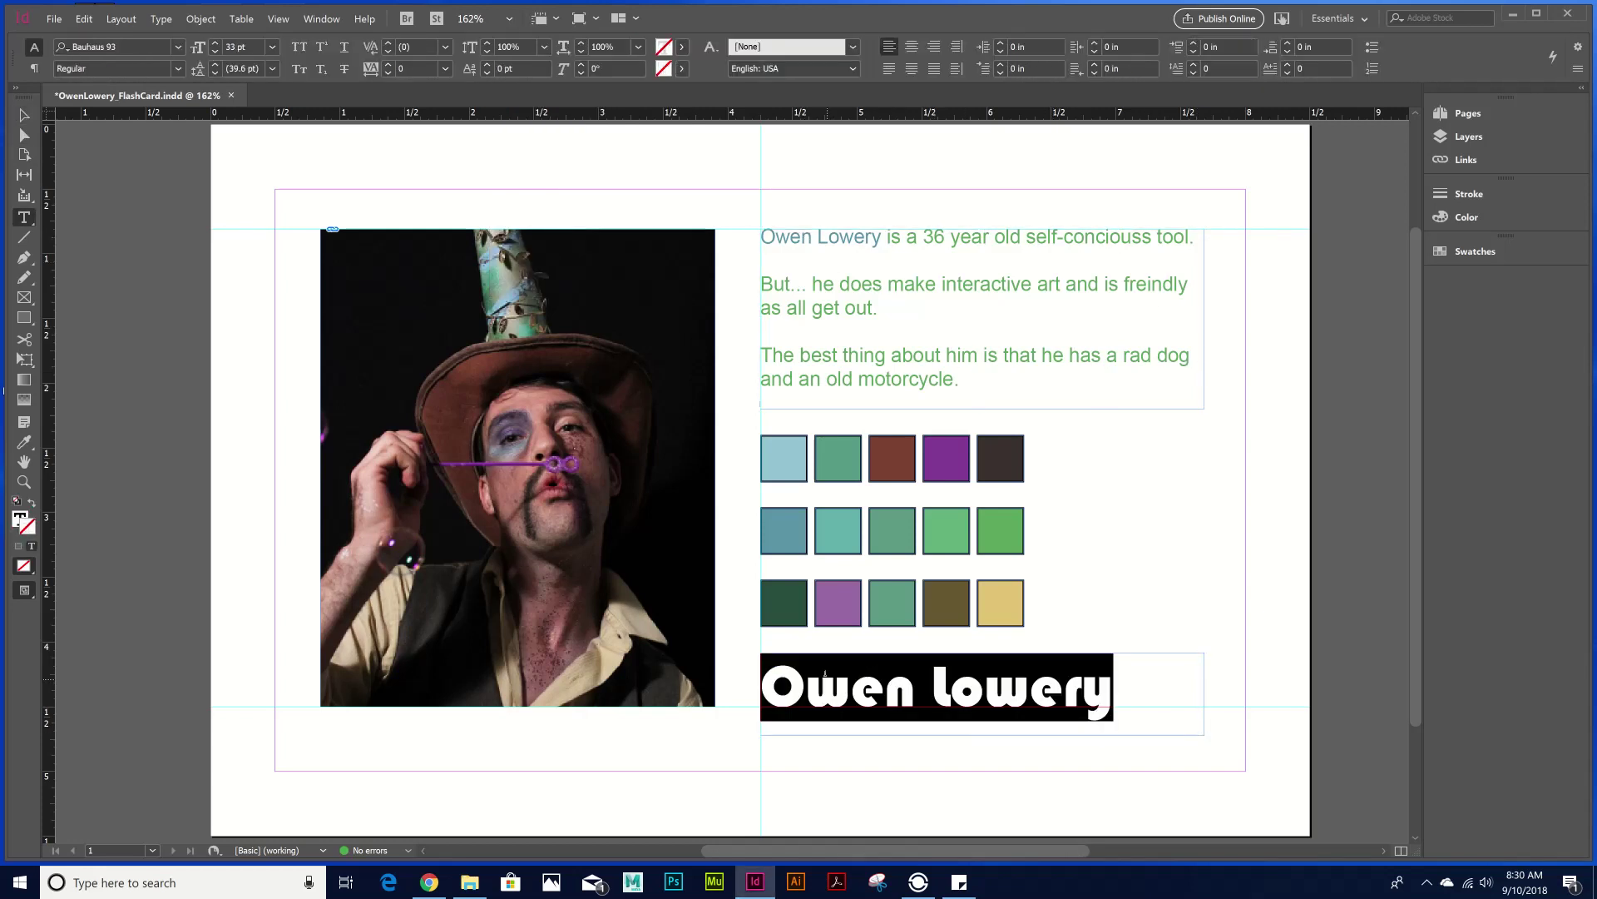
left_click(802, 682)
key("shift+Left")
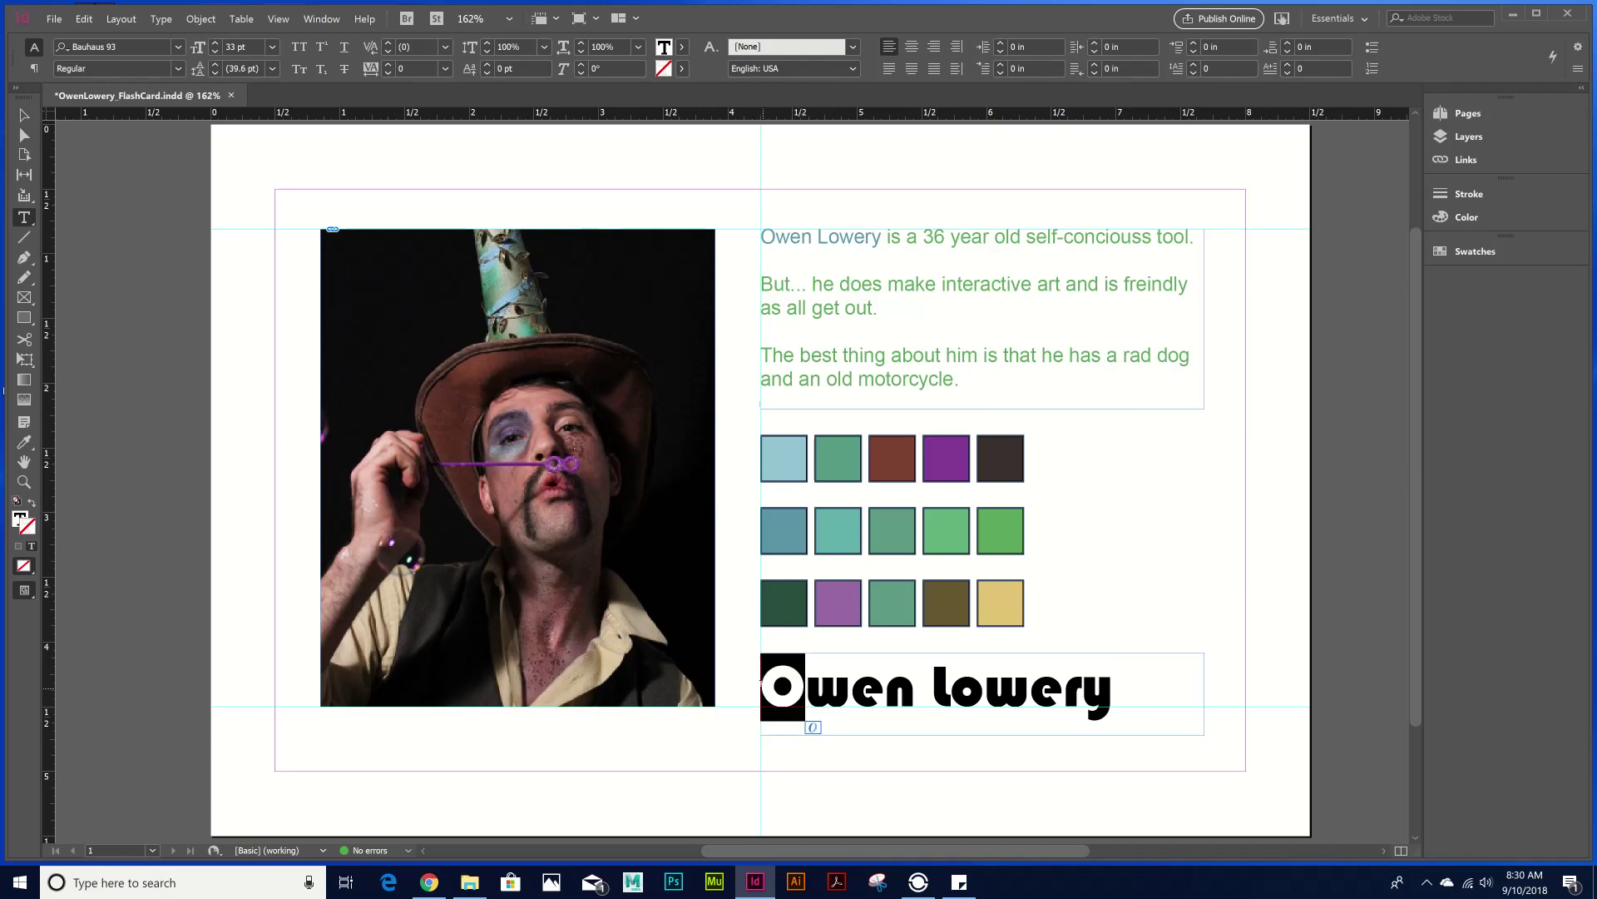
left_click(24, 442)
left_click(786, 604)
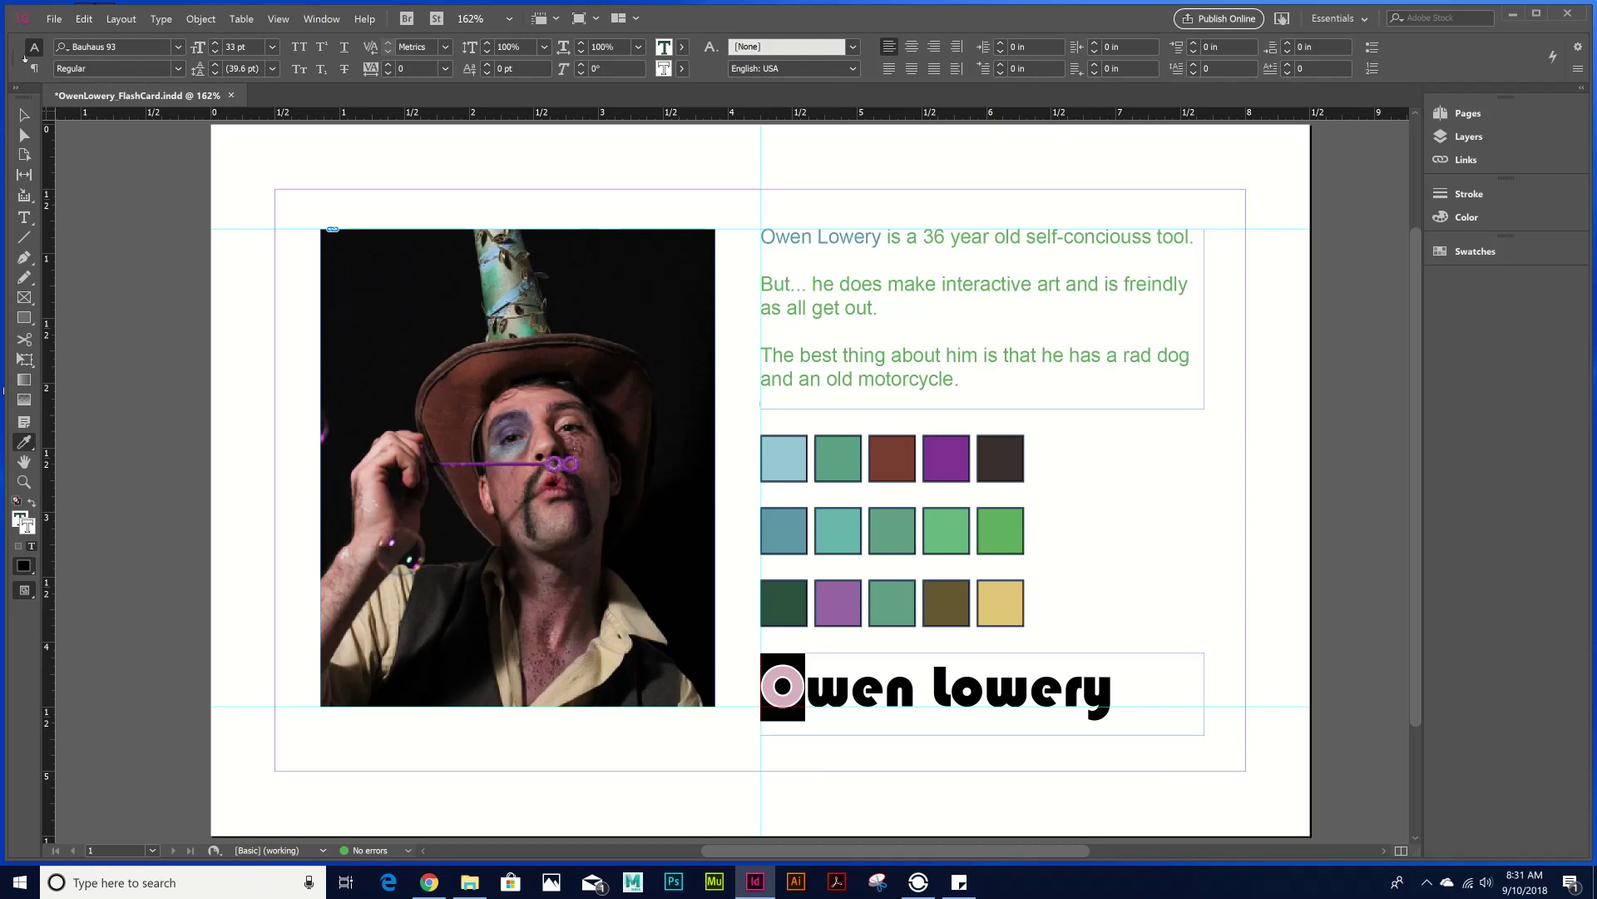
left_click(24, 115)
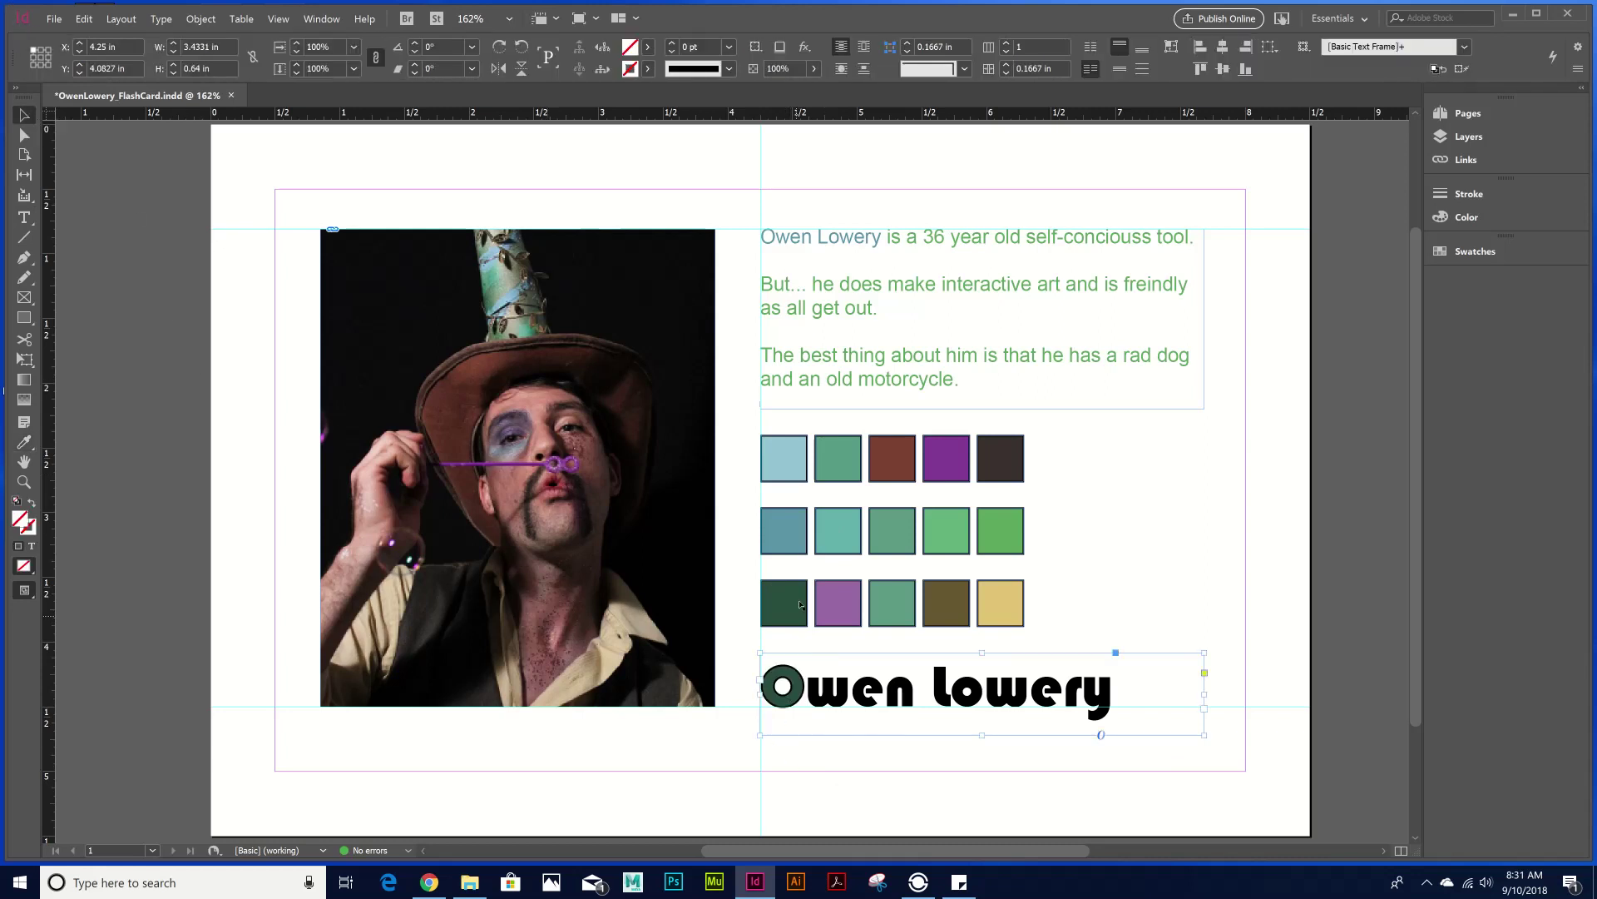
left_click(1000, 458)
left_click(946, 458)
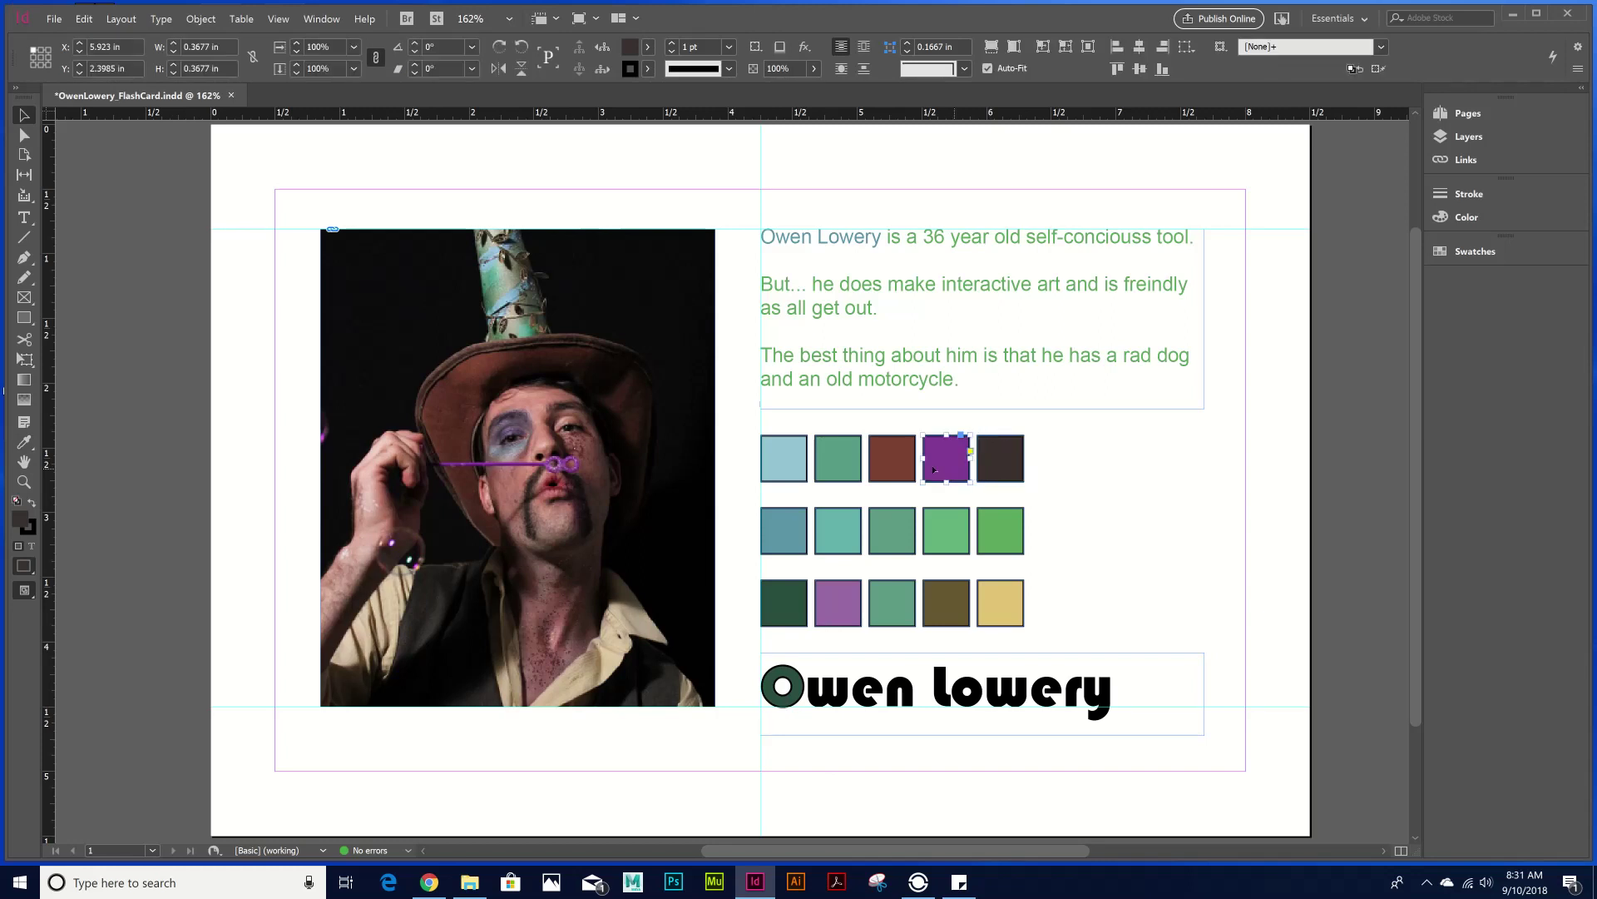
left_click(892, 457)
left_click(838, 458)
left_click(1073, 583)
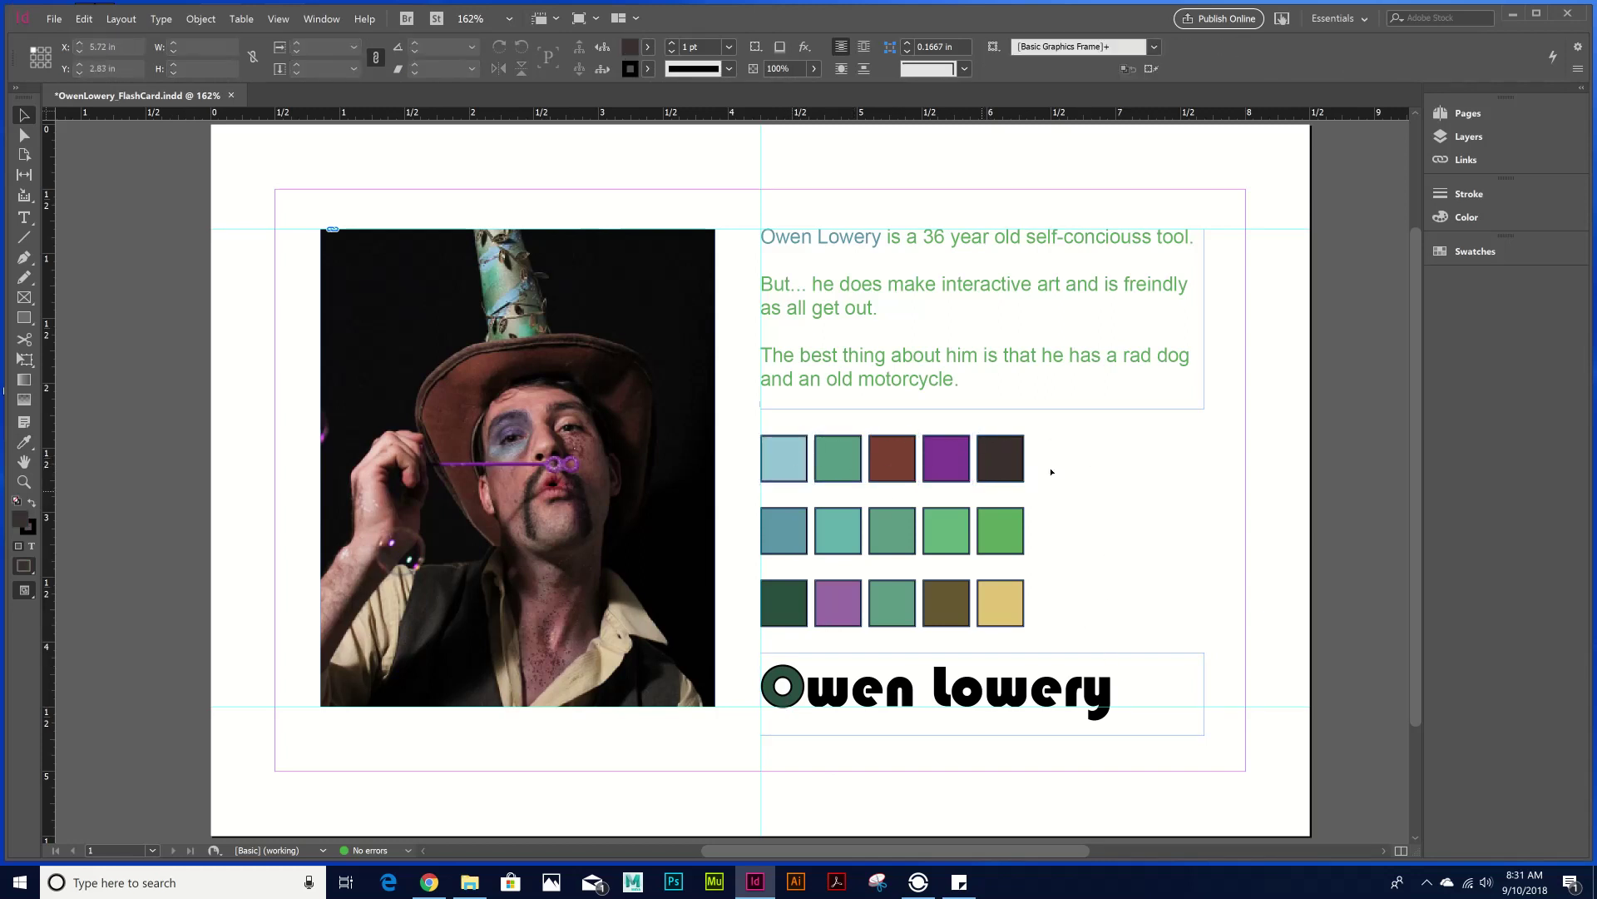
- Set the stroke of all 15 swatch squares to [None], then select the title's first letter
left_click_drag(1134, 436, 791, 628)
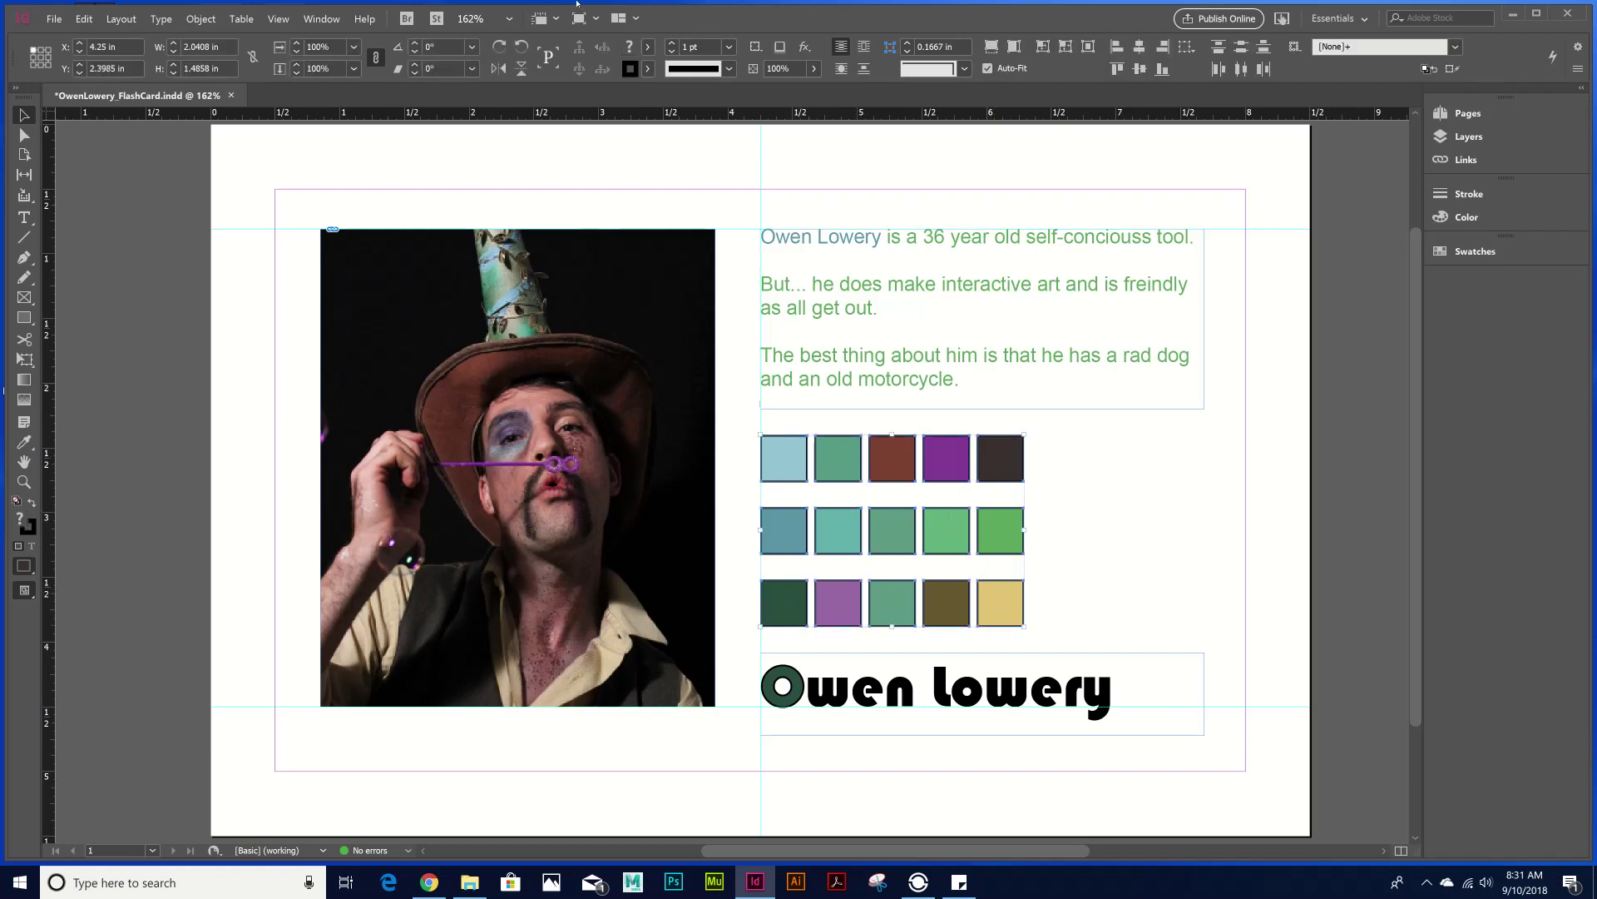
left_click(648, 69)
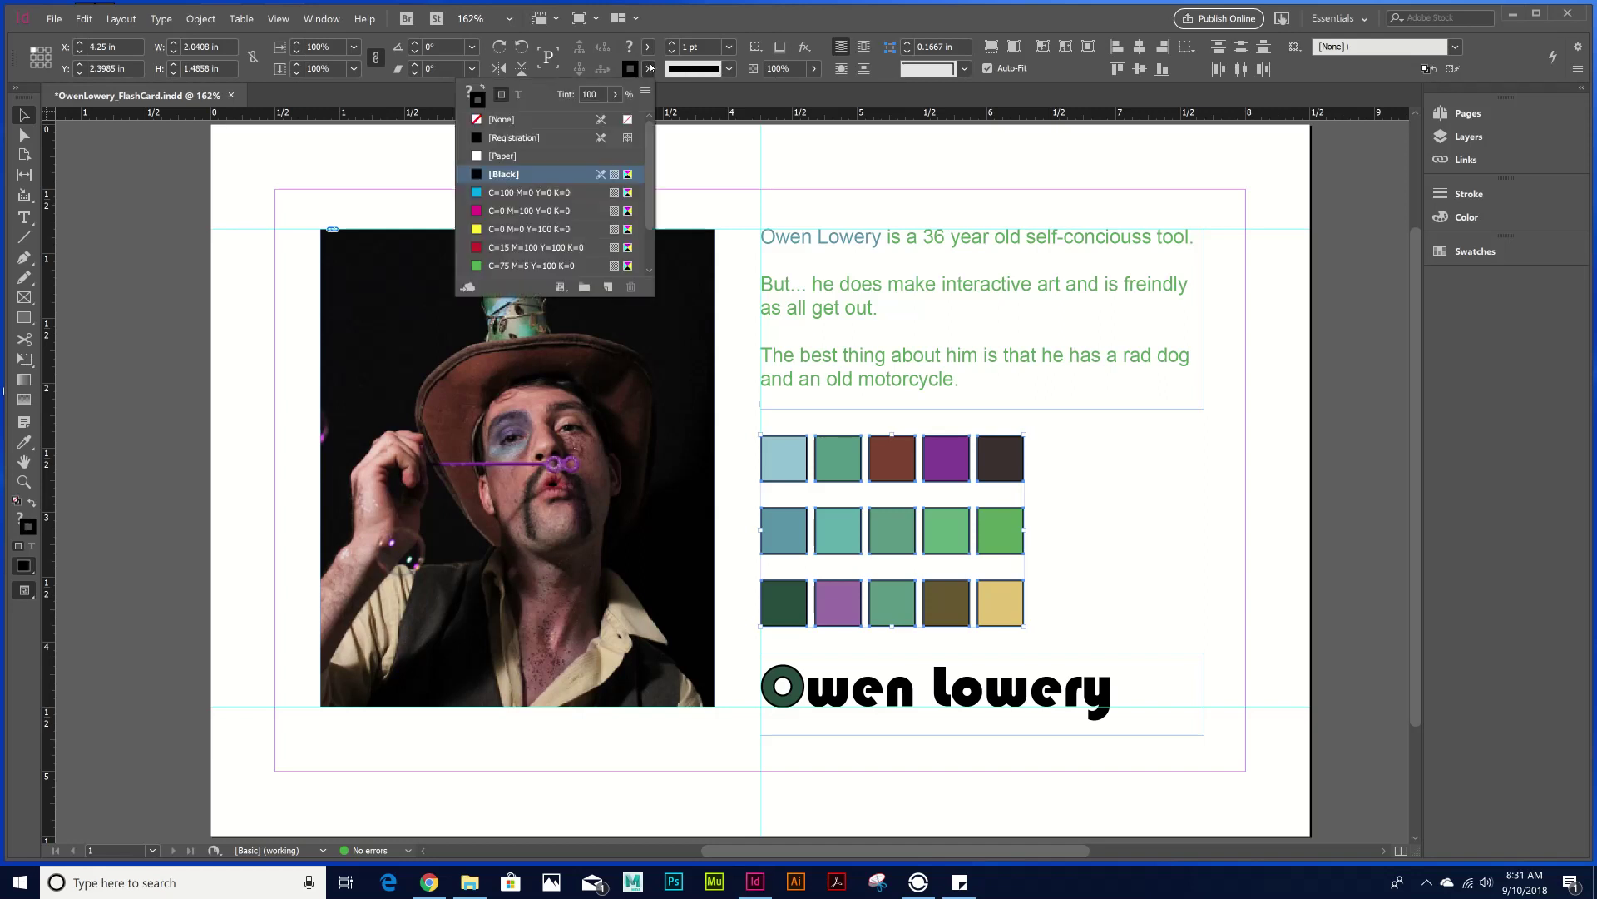
left_click(530, 119)
left_click(1120, 545)
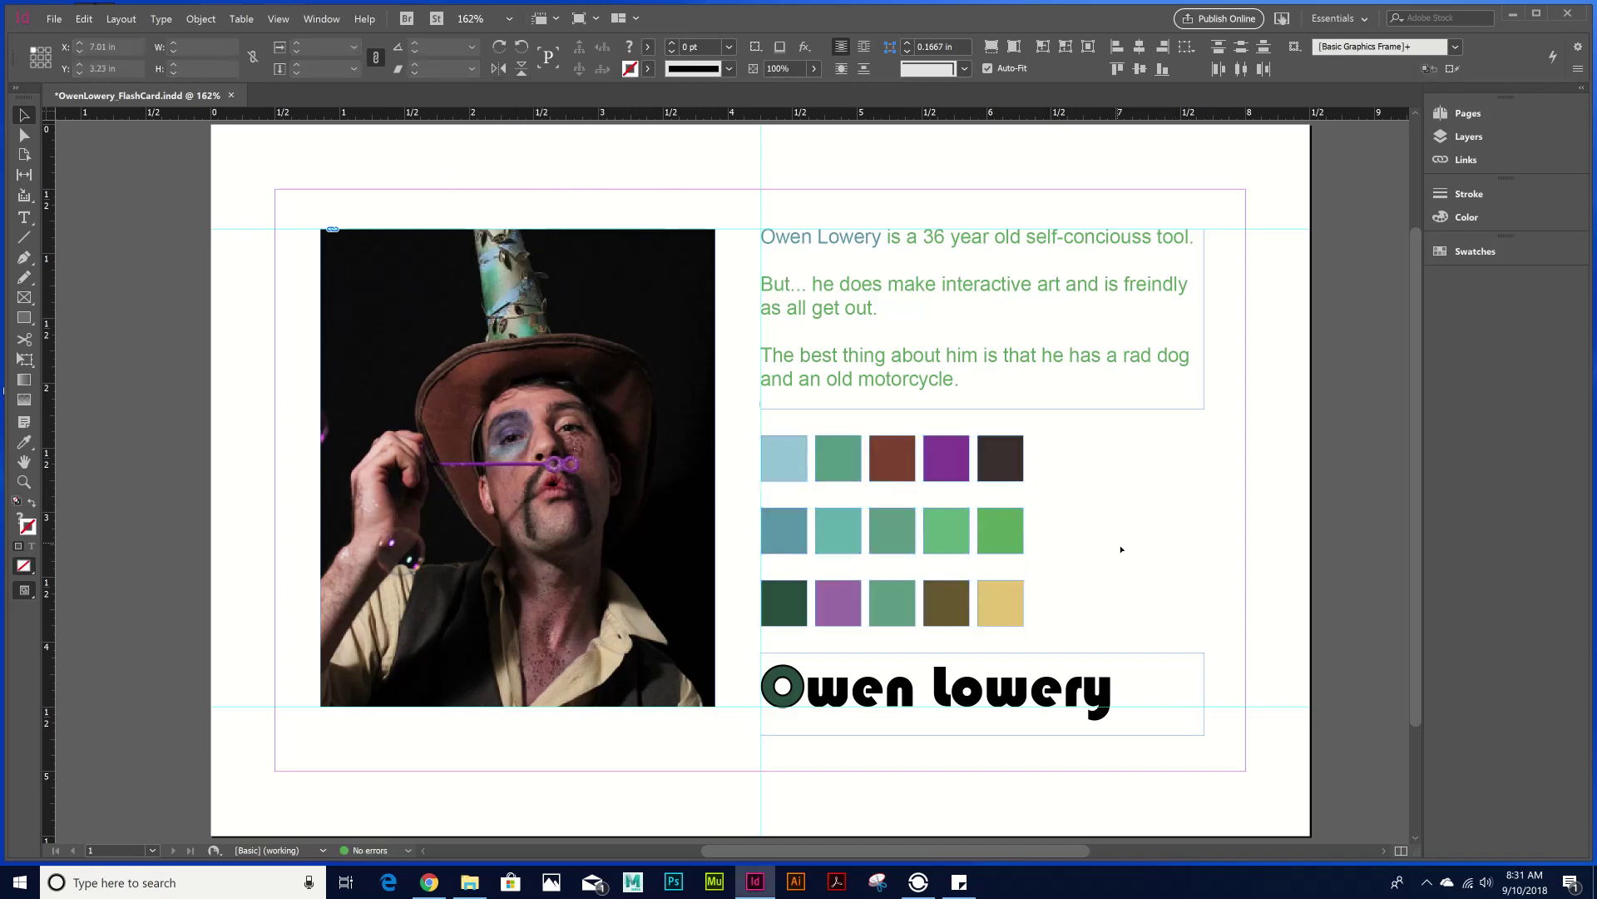
double_click(807, 682)
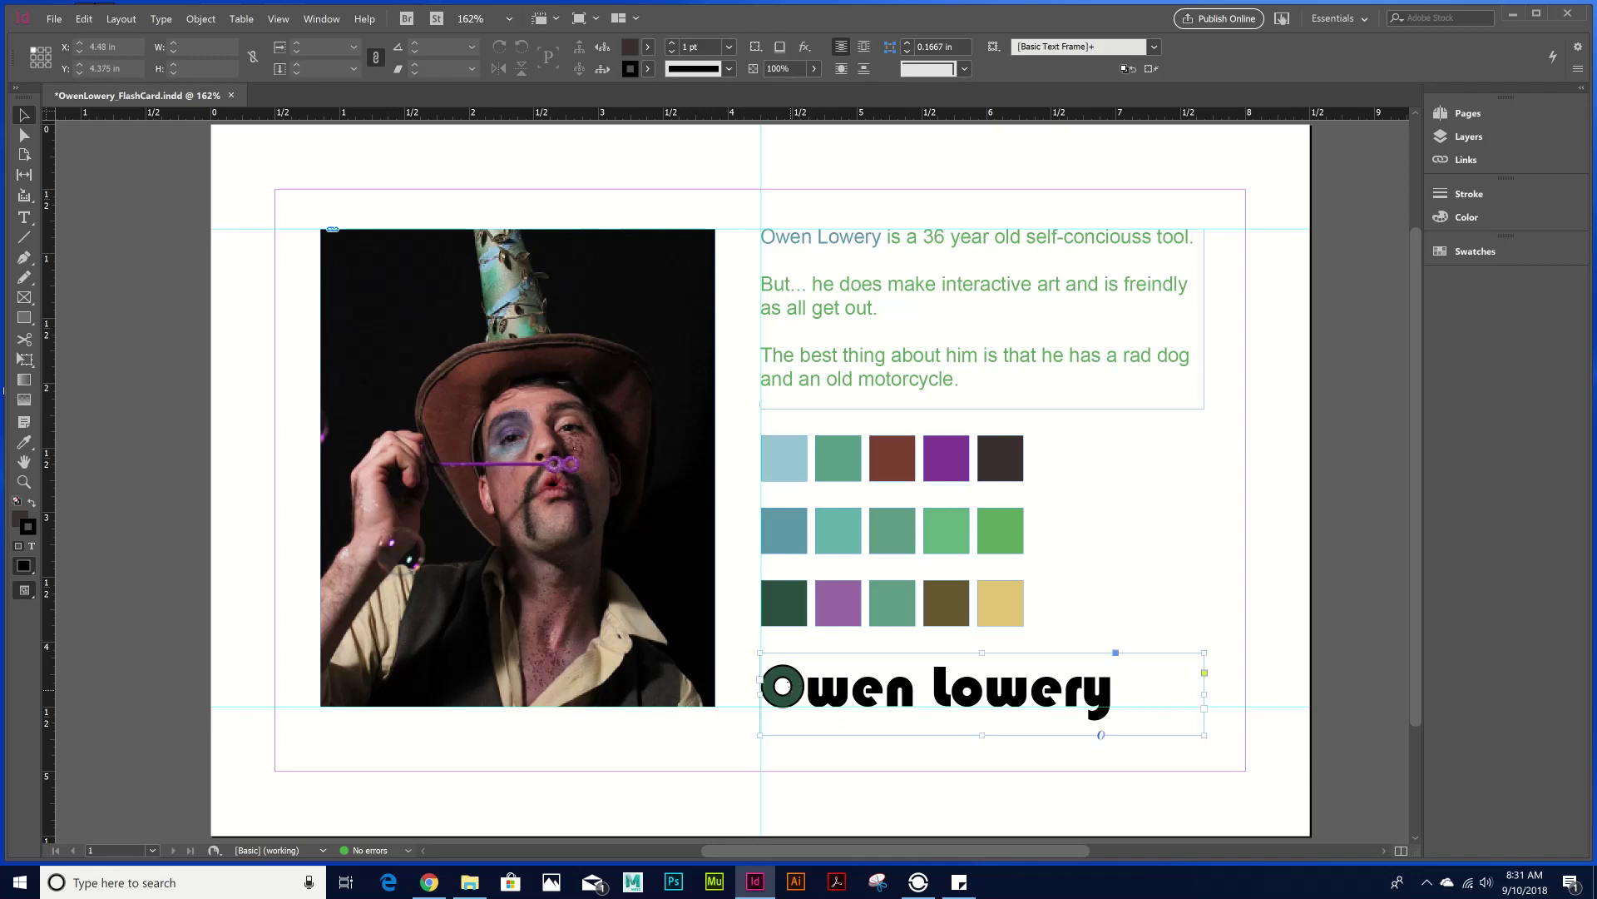
key("shift+Left")
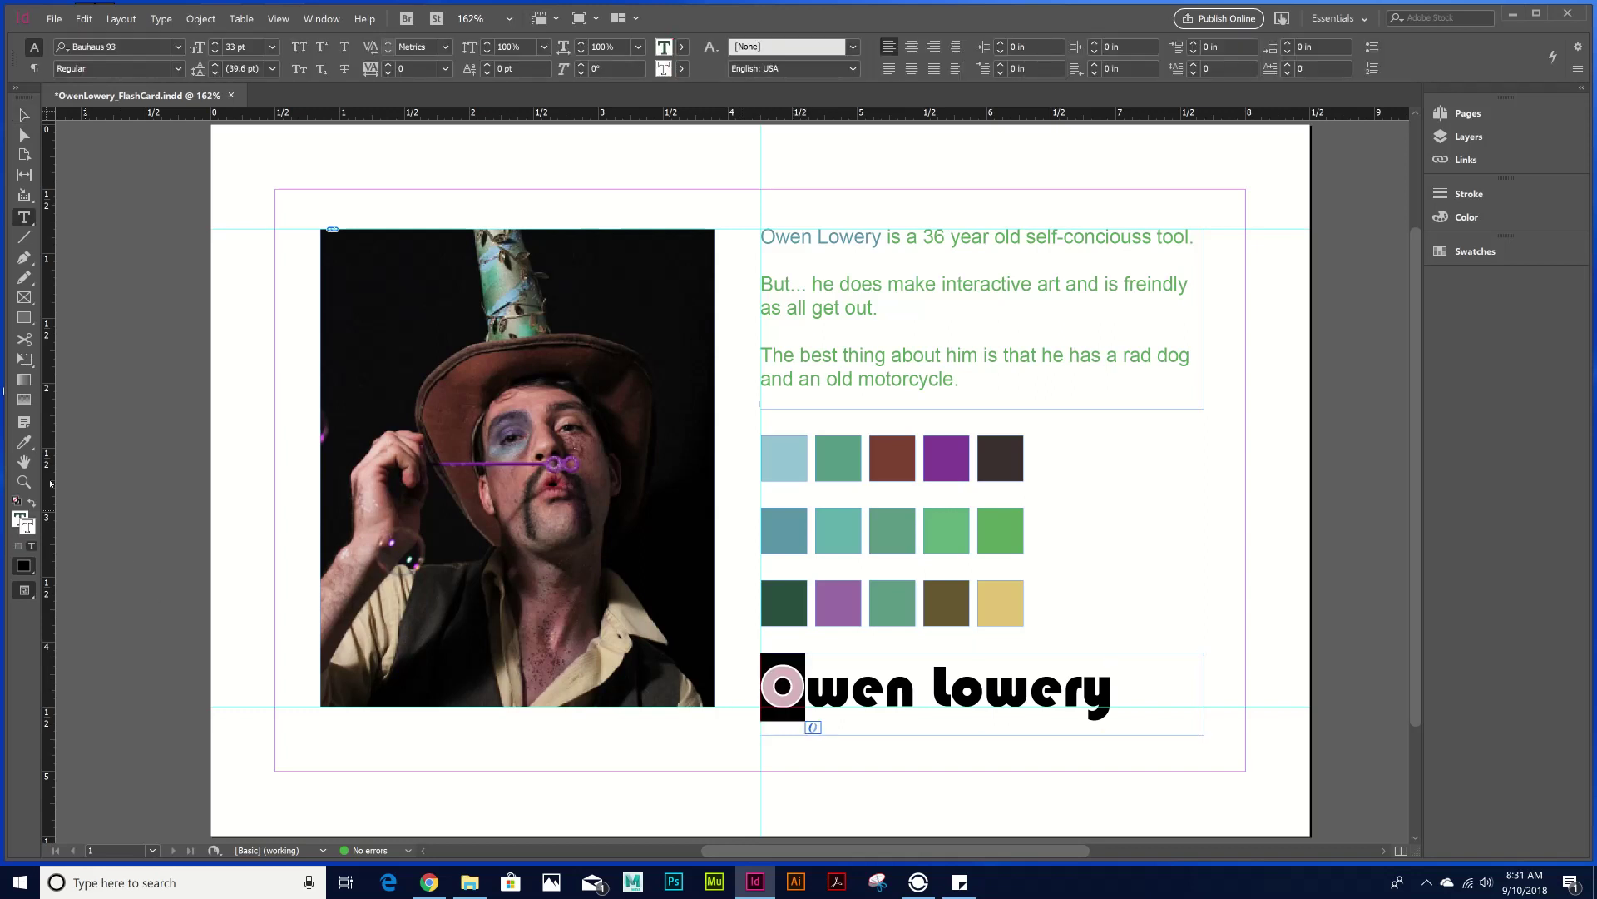
- Colour the title's first letter with the dark green swatch square using the Eyedropper
left_click(23, 442)
left_click(757, 581)
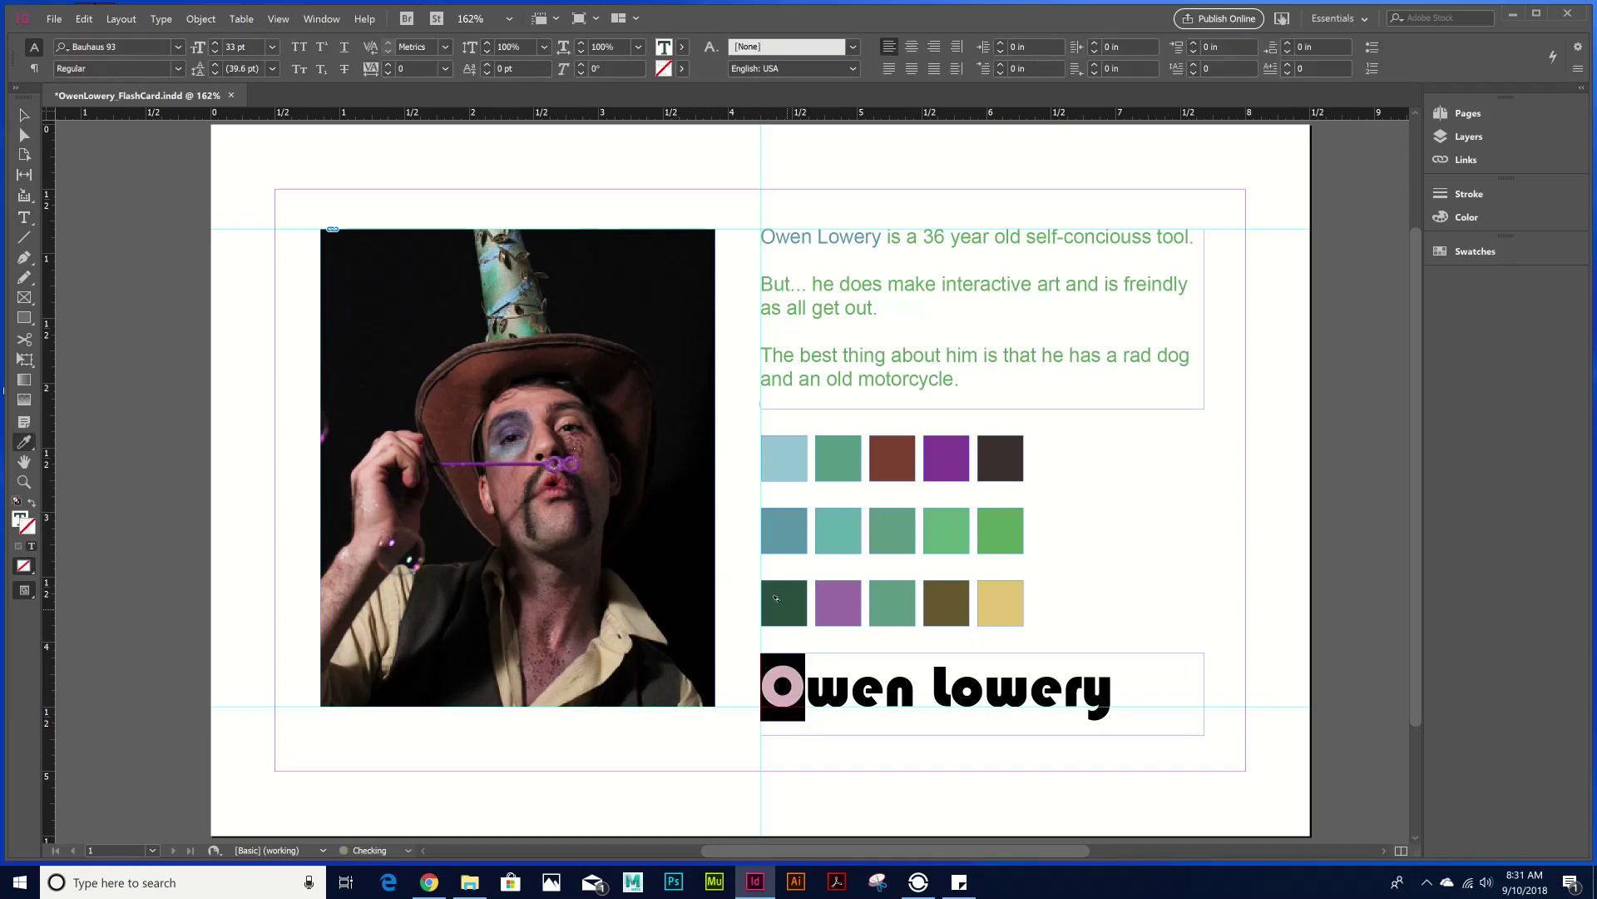
left_click(25, 114)
left_click(321, 168)
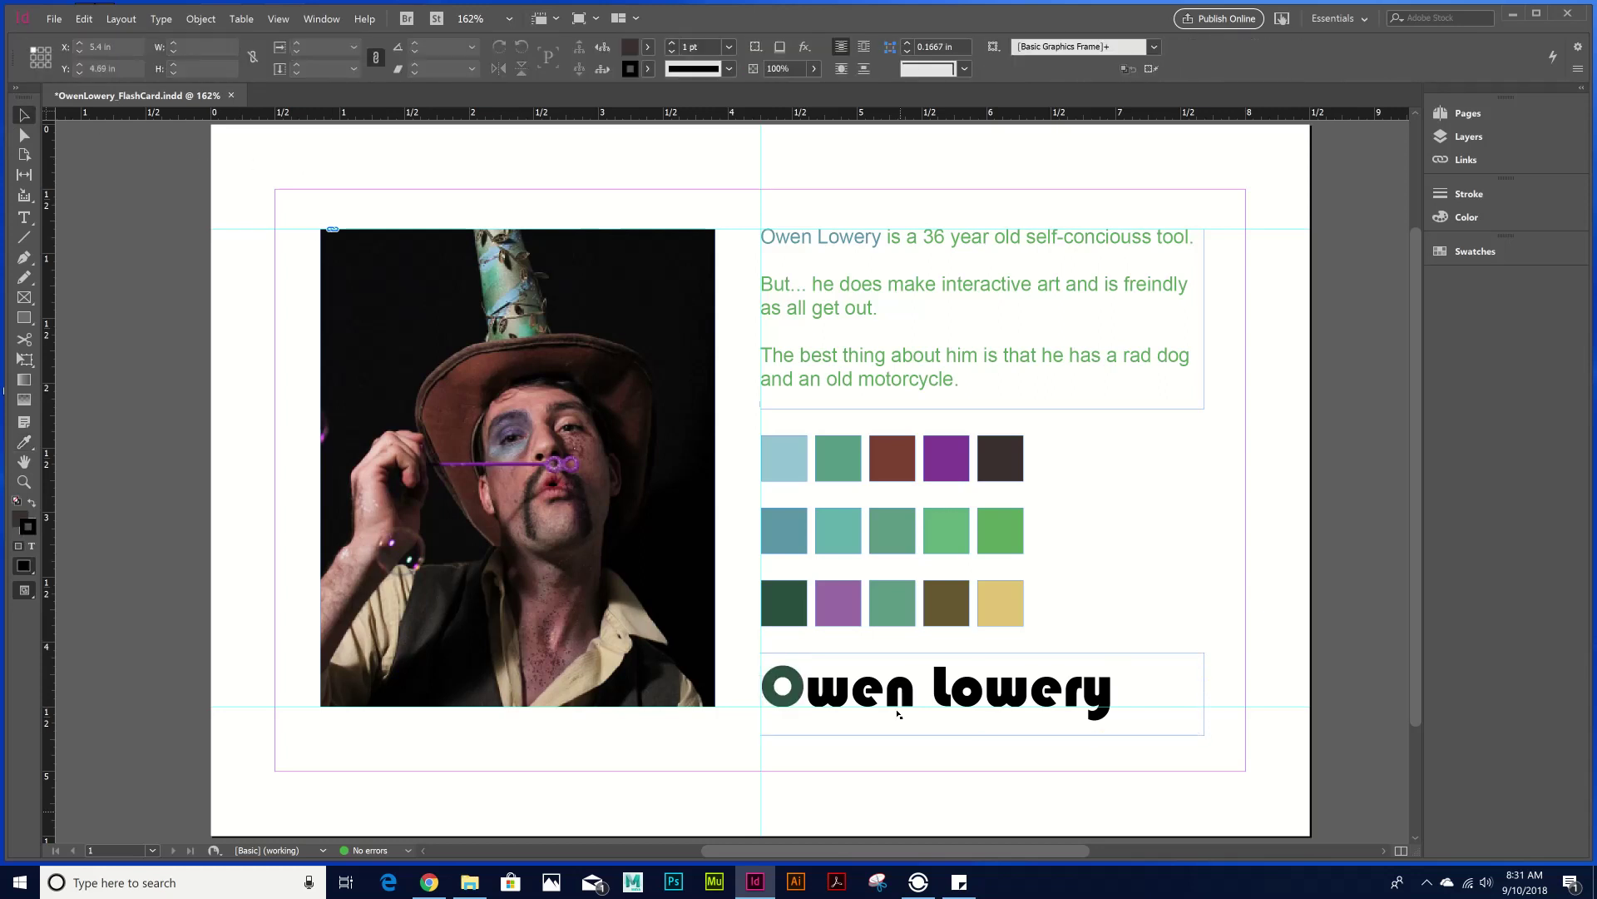
- Colour the first name's w with the purple swatch square's colour
left_click(807, 718)
double_click(807, 715)
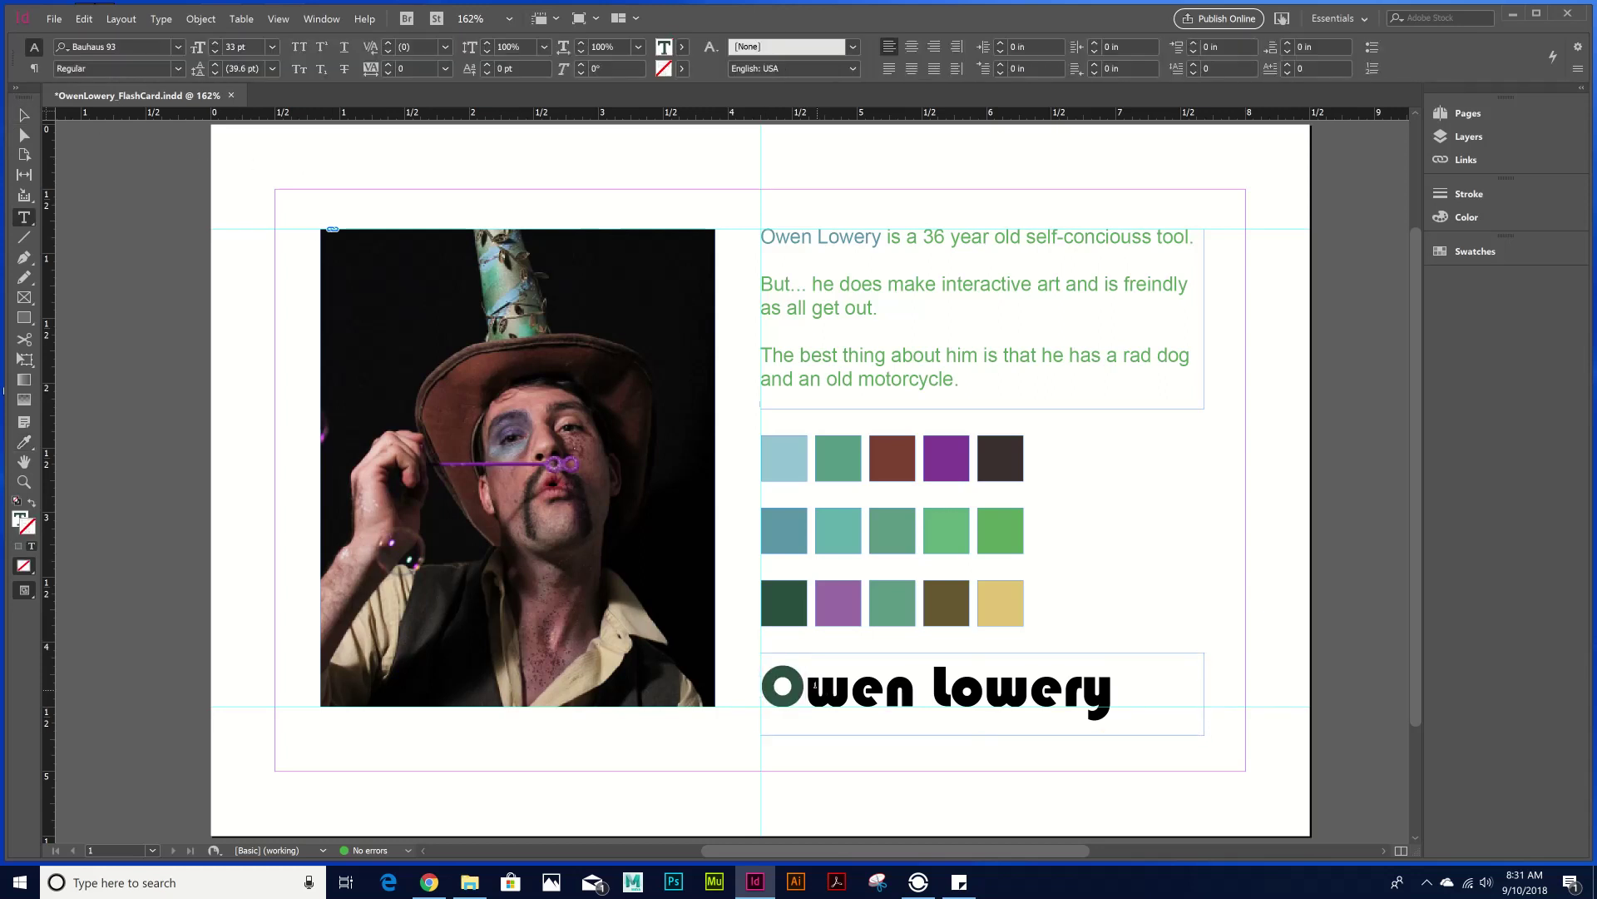
left_click(847, 685, "shift")
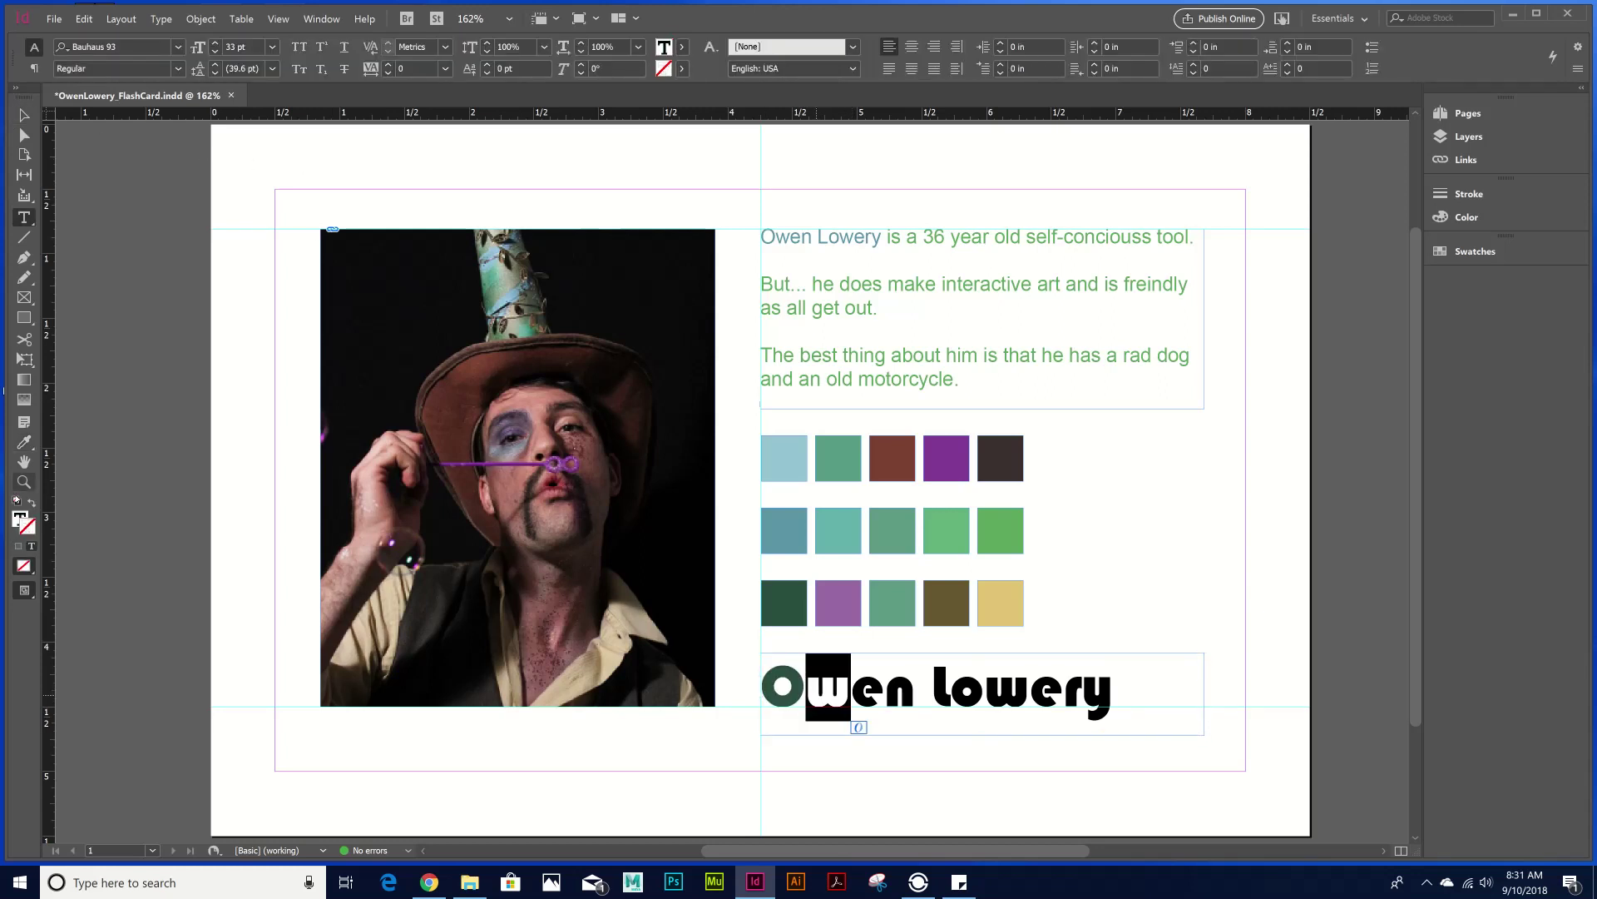
left_click(26, 443)
left_click(849, 596)
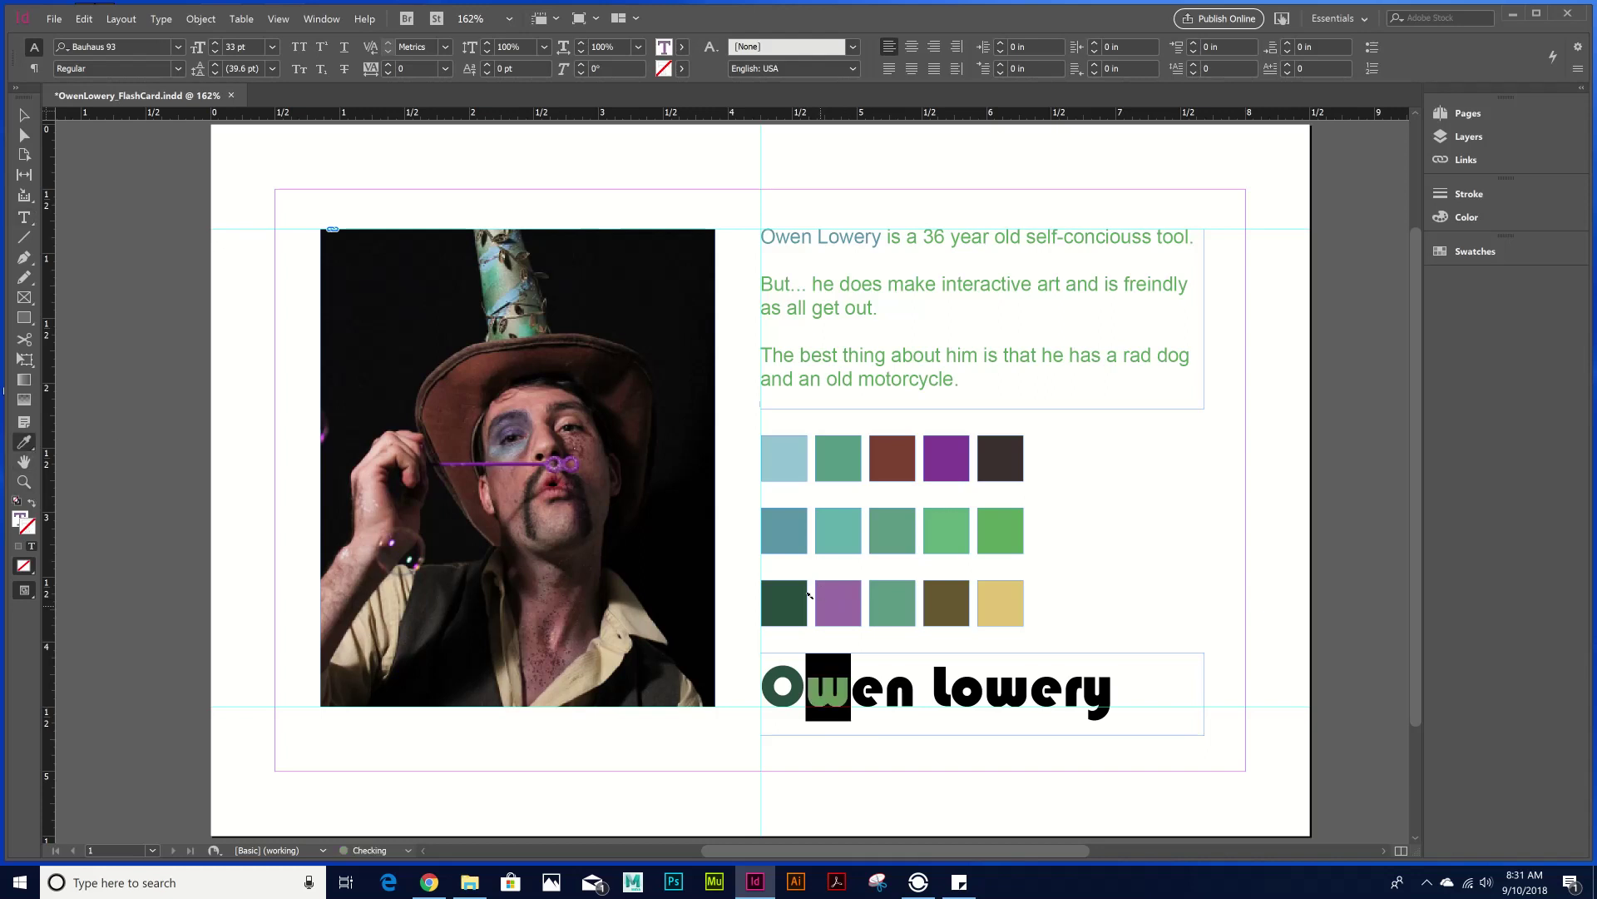
left_click(24, 116)
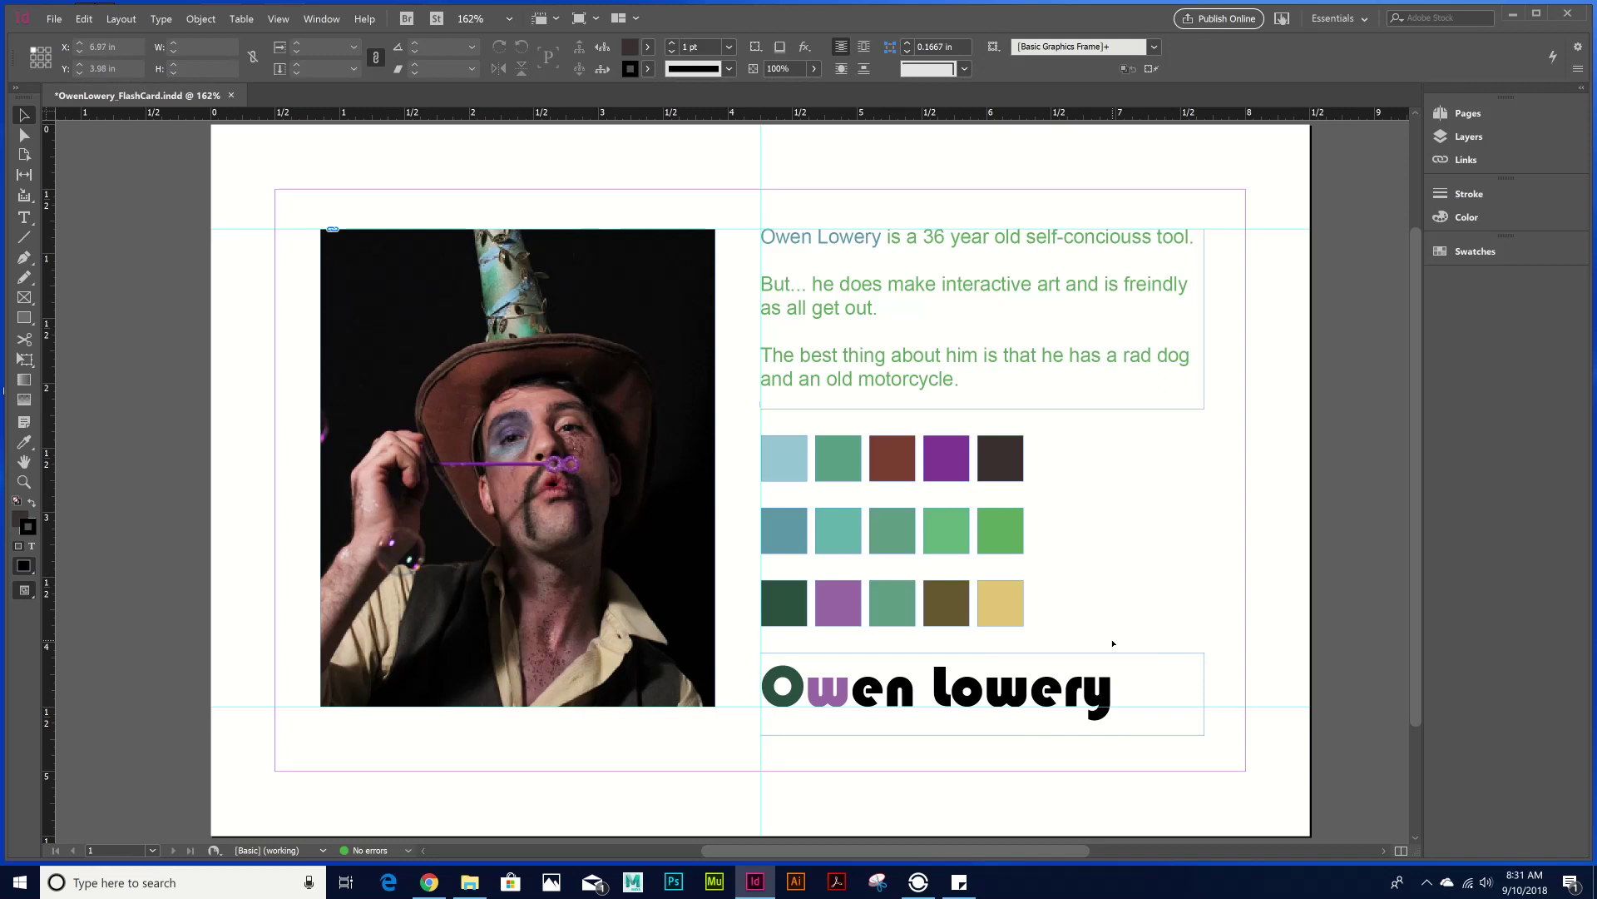
- Make the first name's e the medium green Triad_UnicornCowboy colour
double_click(880, 701)
key("shift+Left")
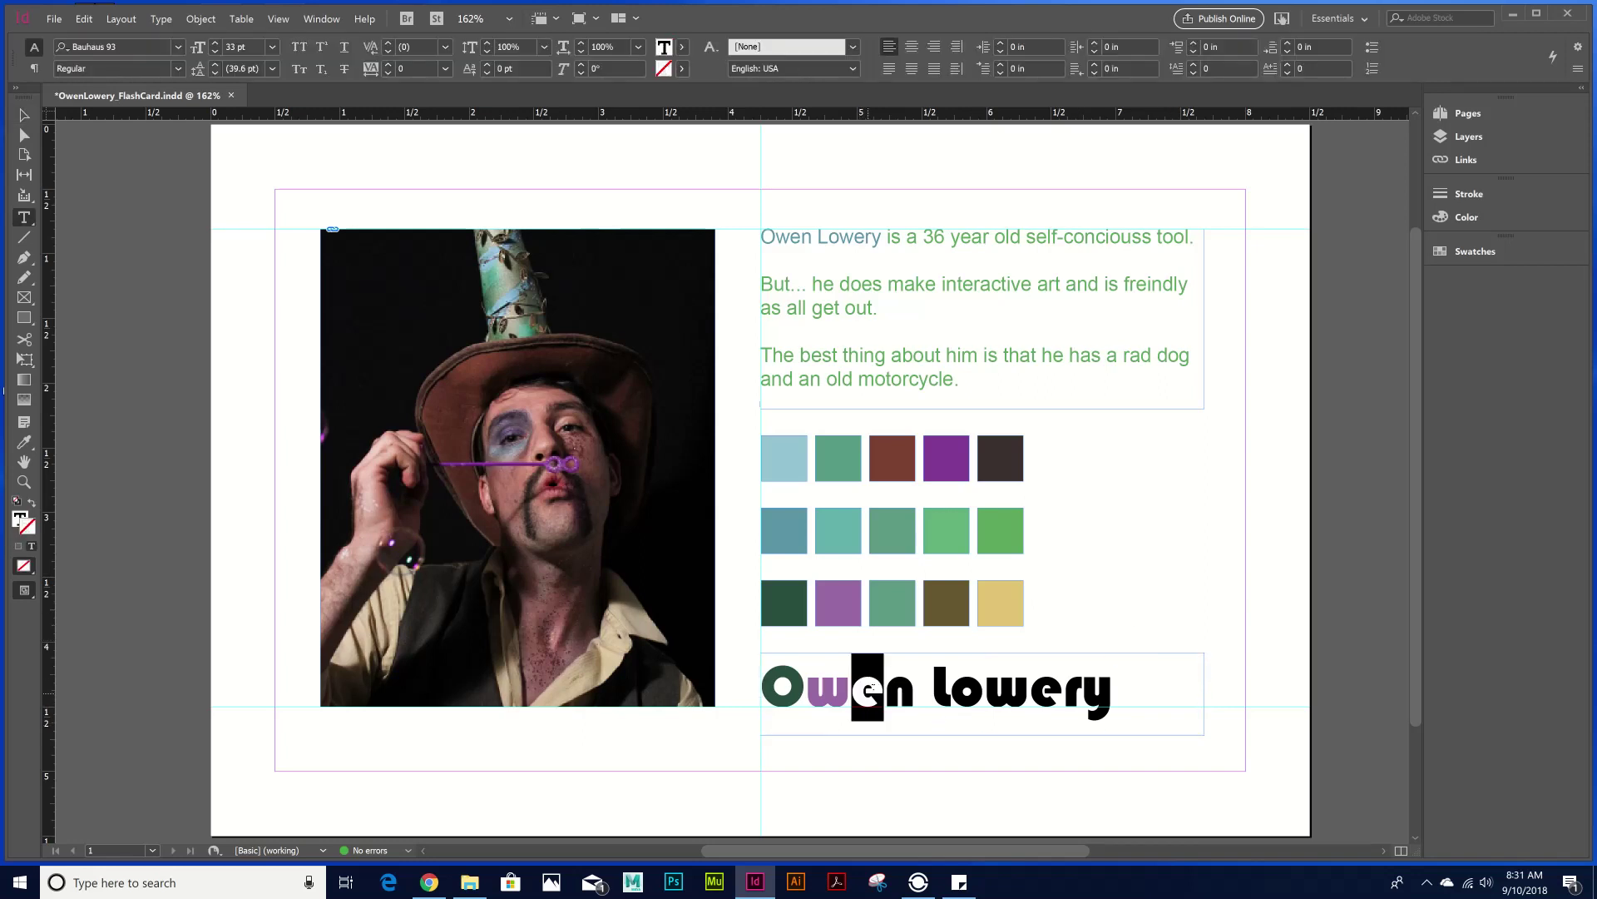
left_click(683, 48)
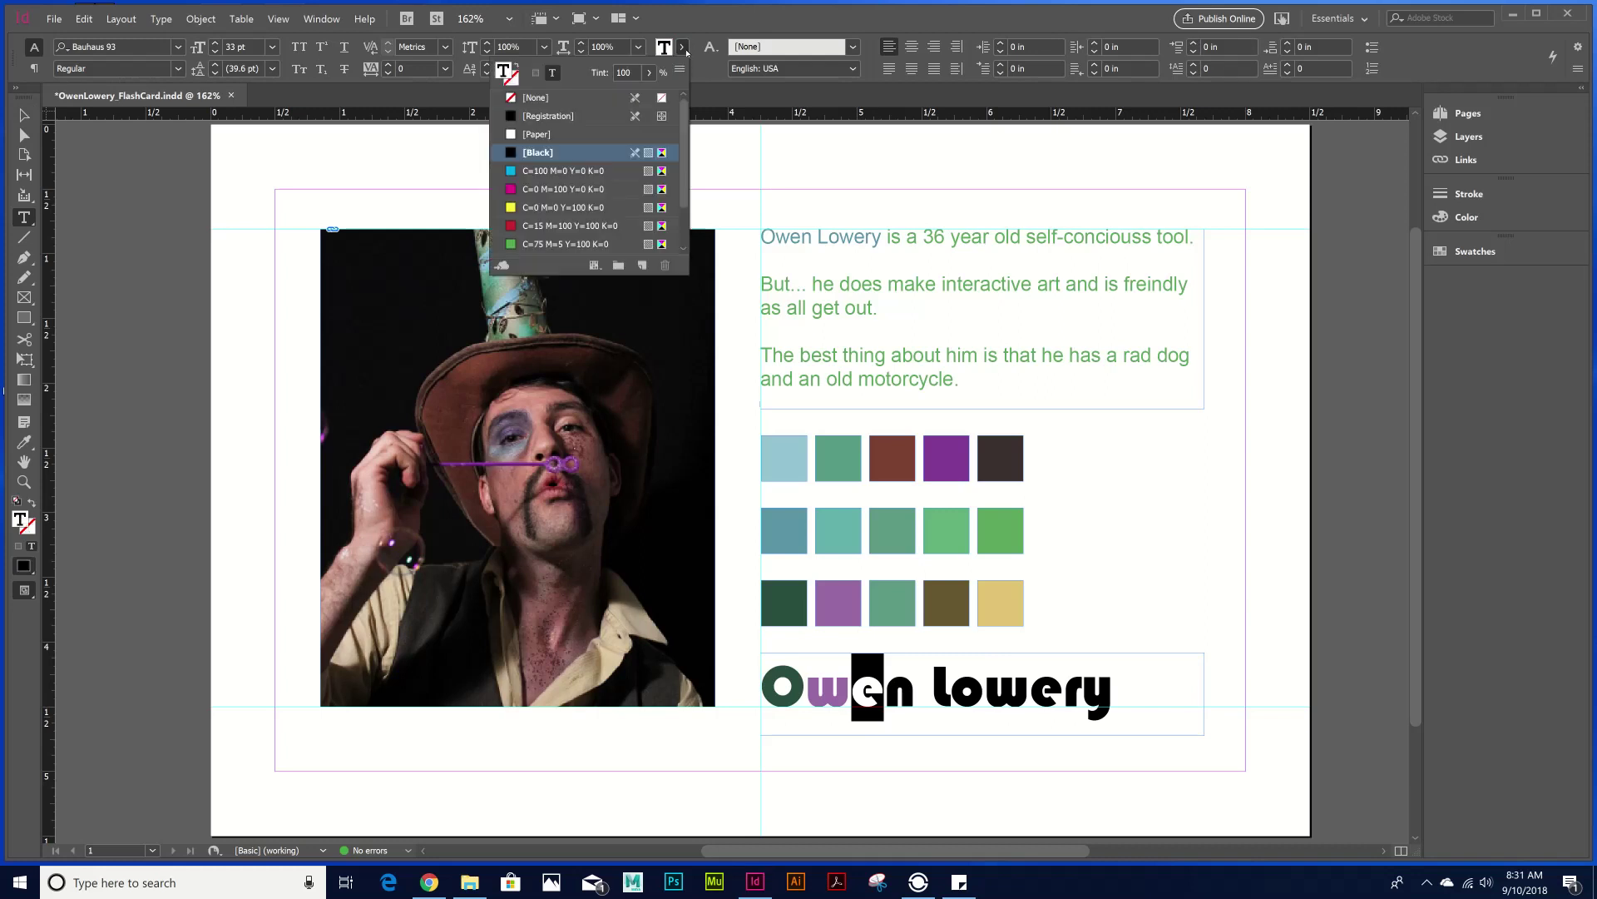
scroll(570, 227, "down", 2)
scroll(499, 225, "up", 3)
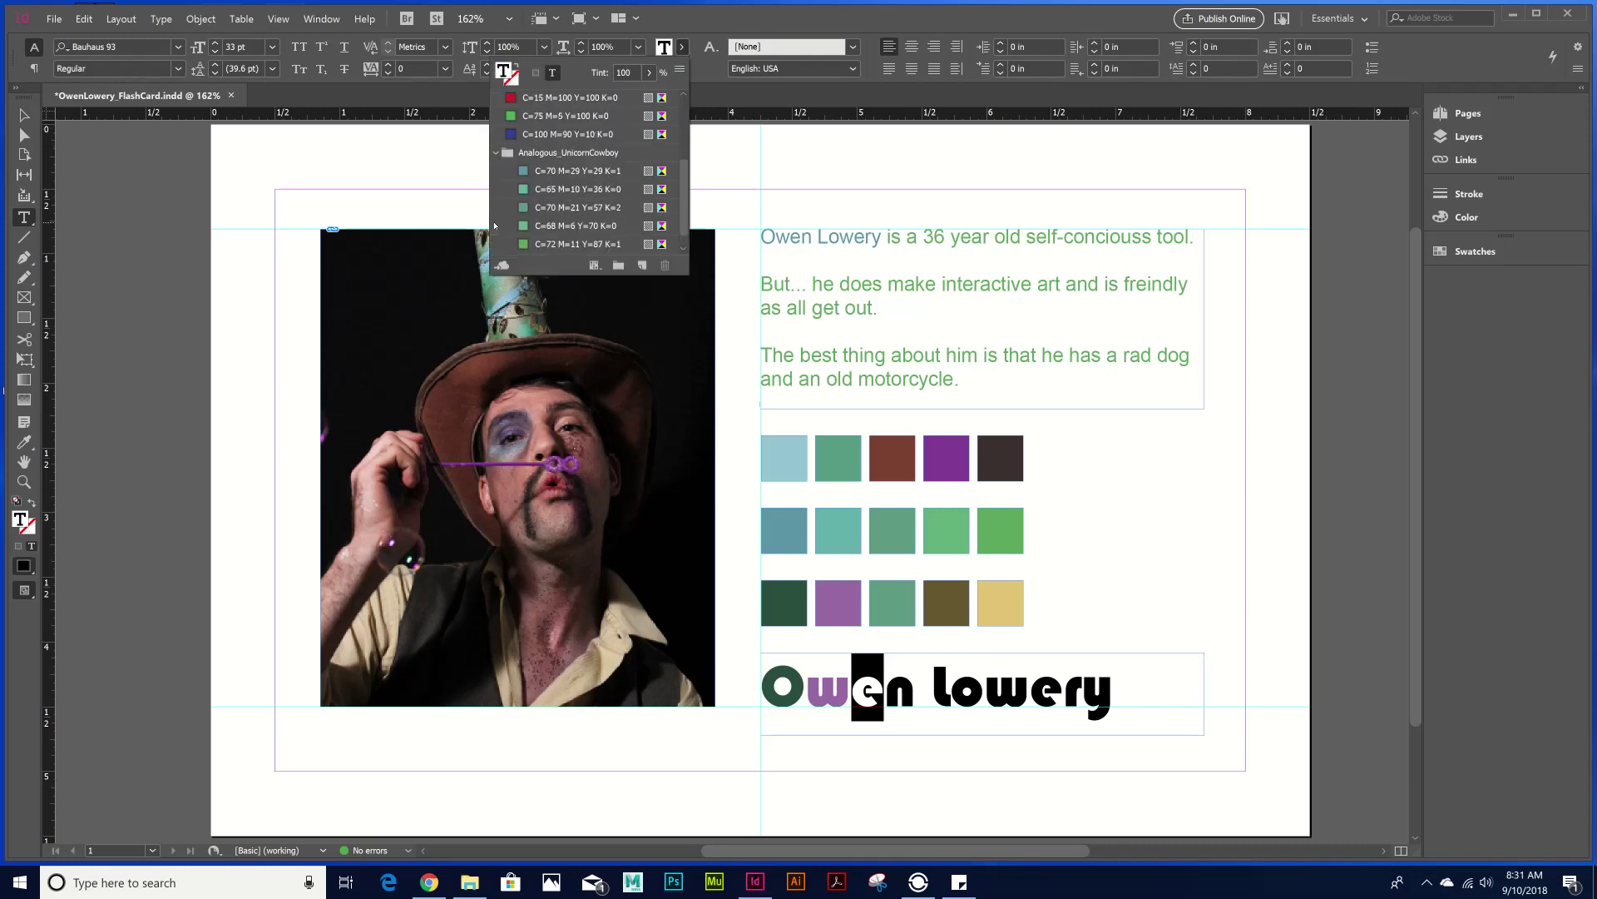
scroll(563, 228, "down", 5)
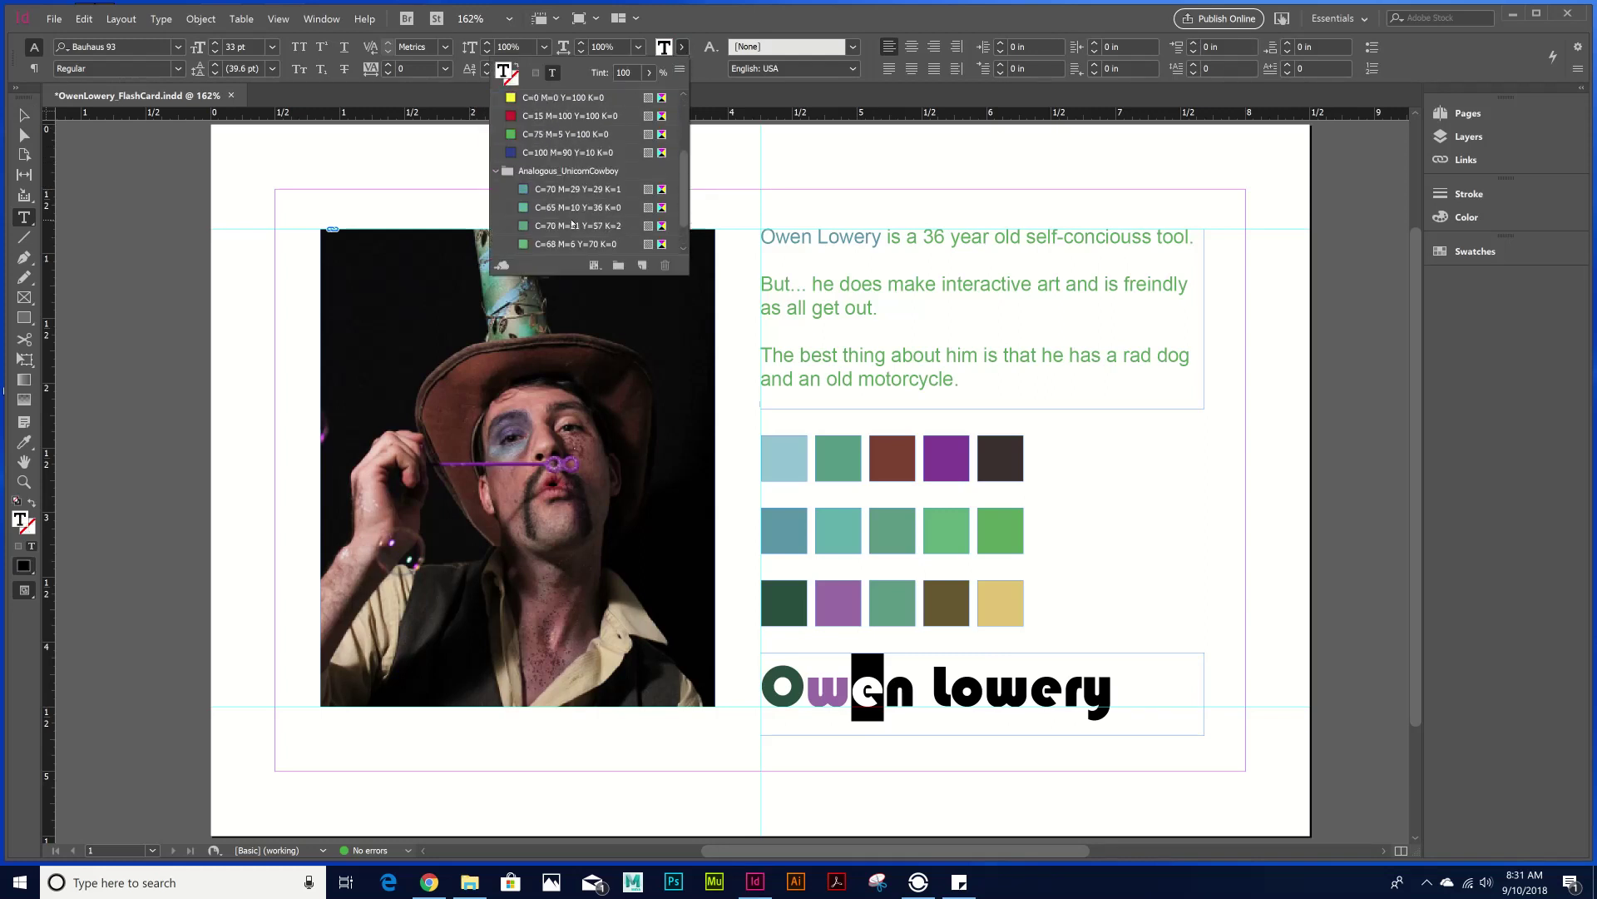
left_click(497, 244)
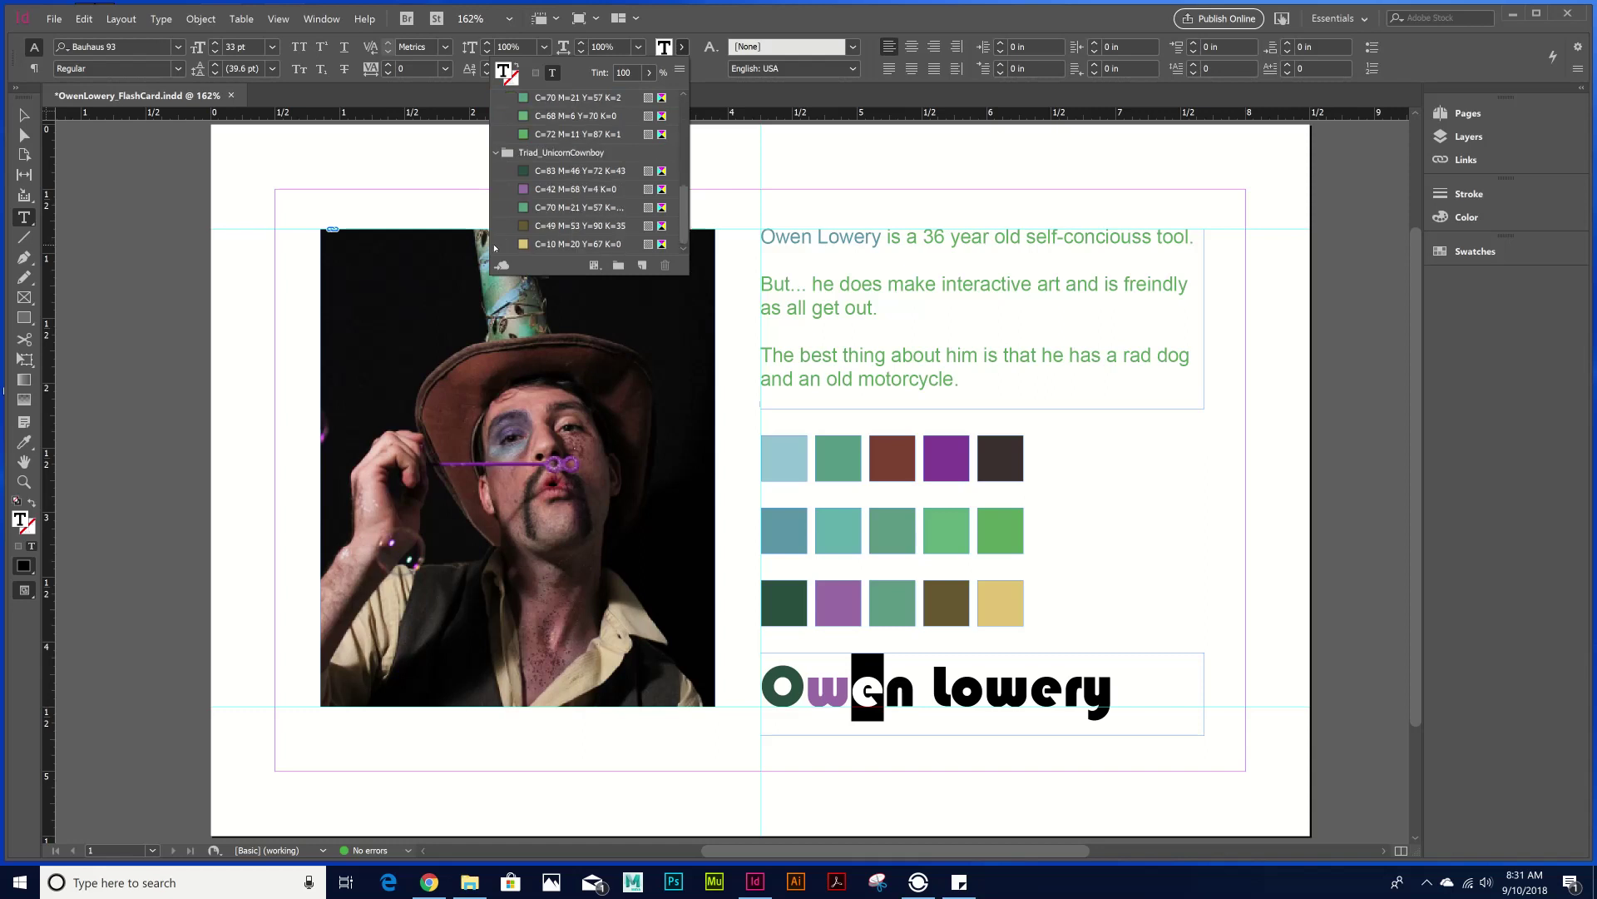
left_click(596, 209)
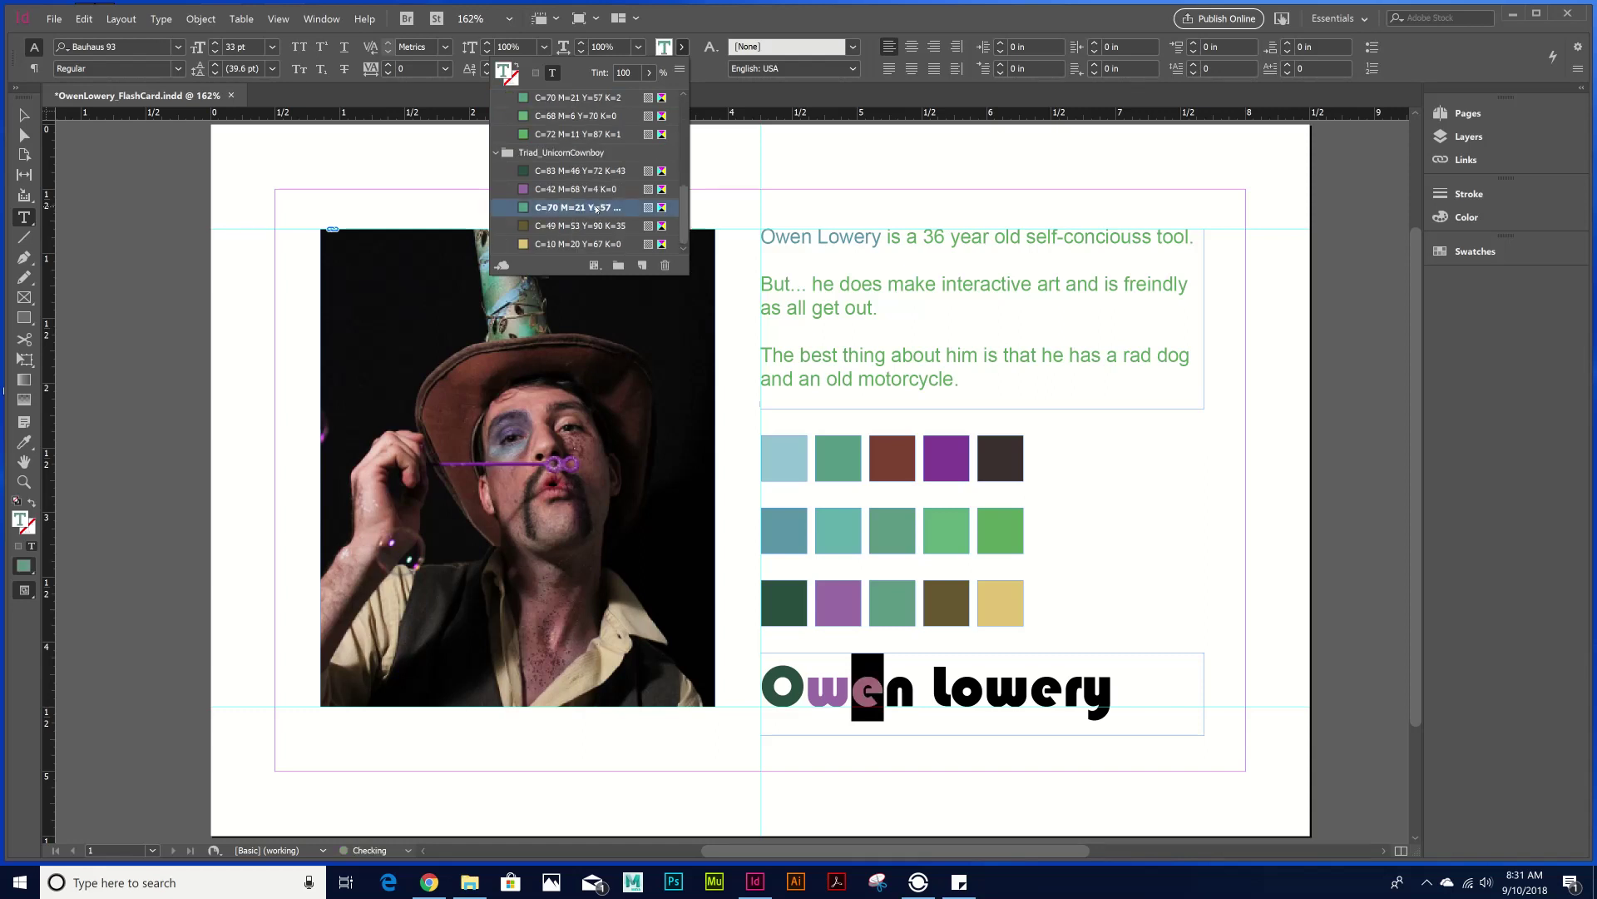
left_click(892, 671)
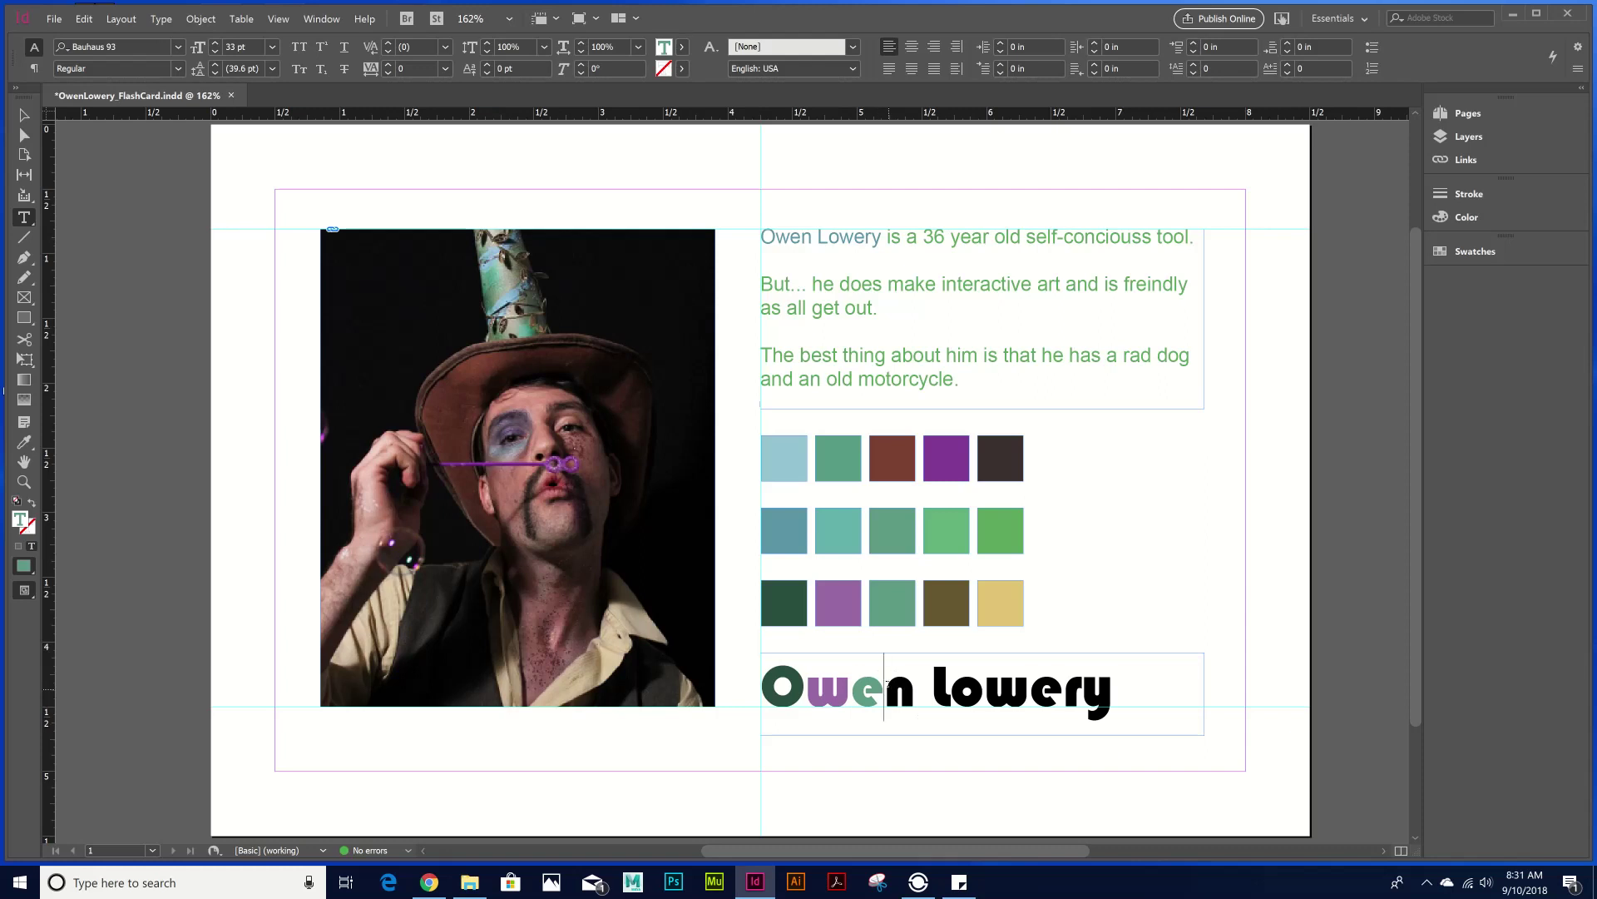
- Colour the first name's n olive and the surname's l pale yellow from the Swatches panel
key("shift+Right")
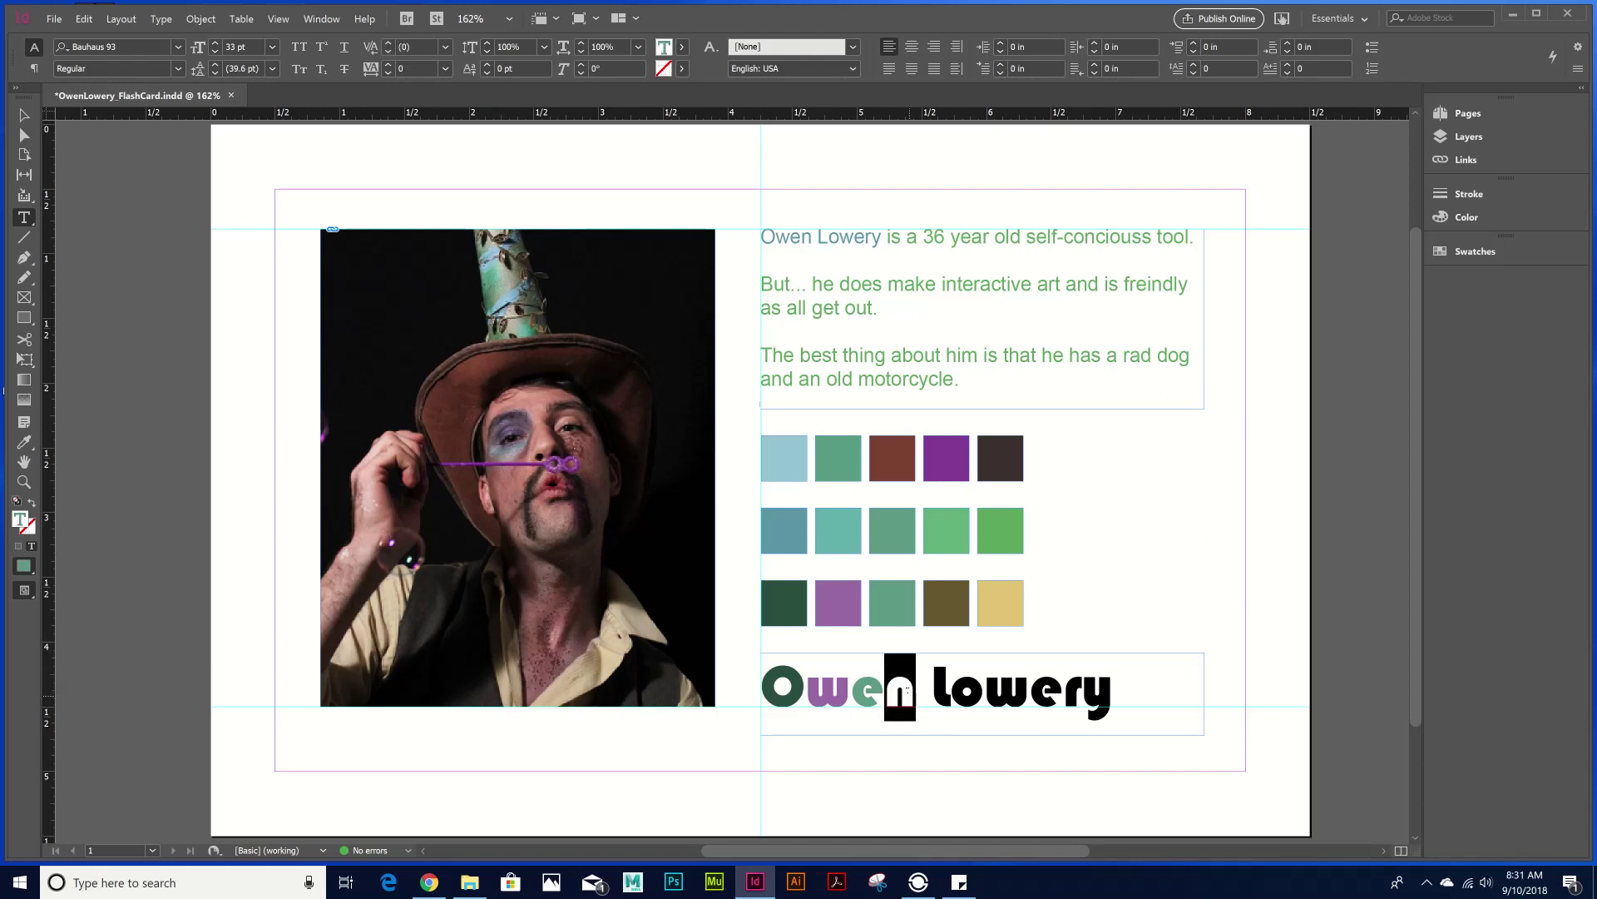
left_click(1485, 253)
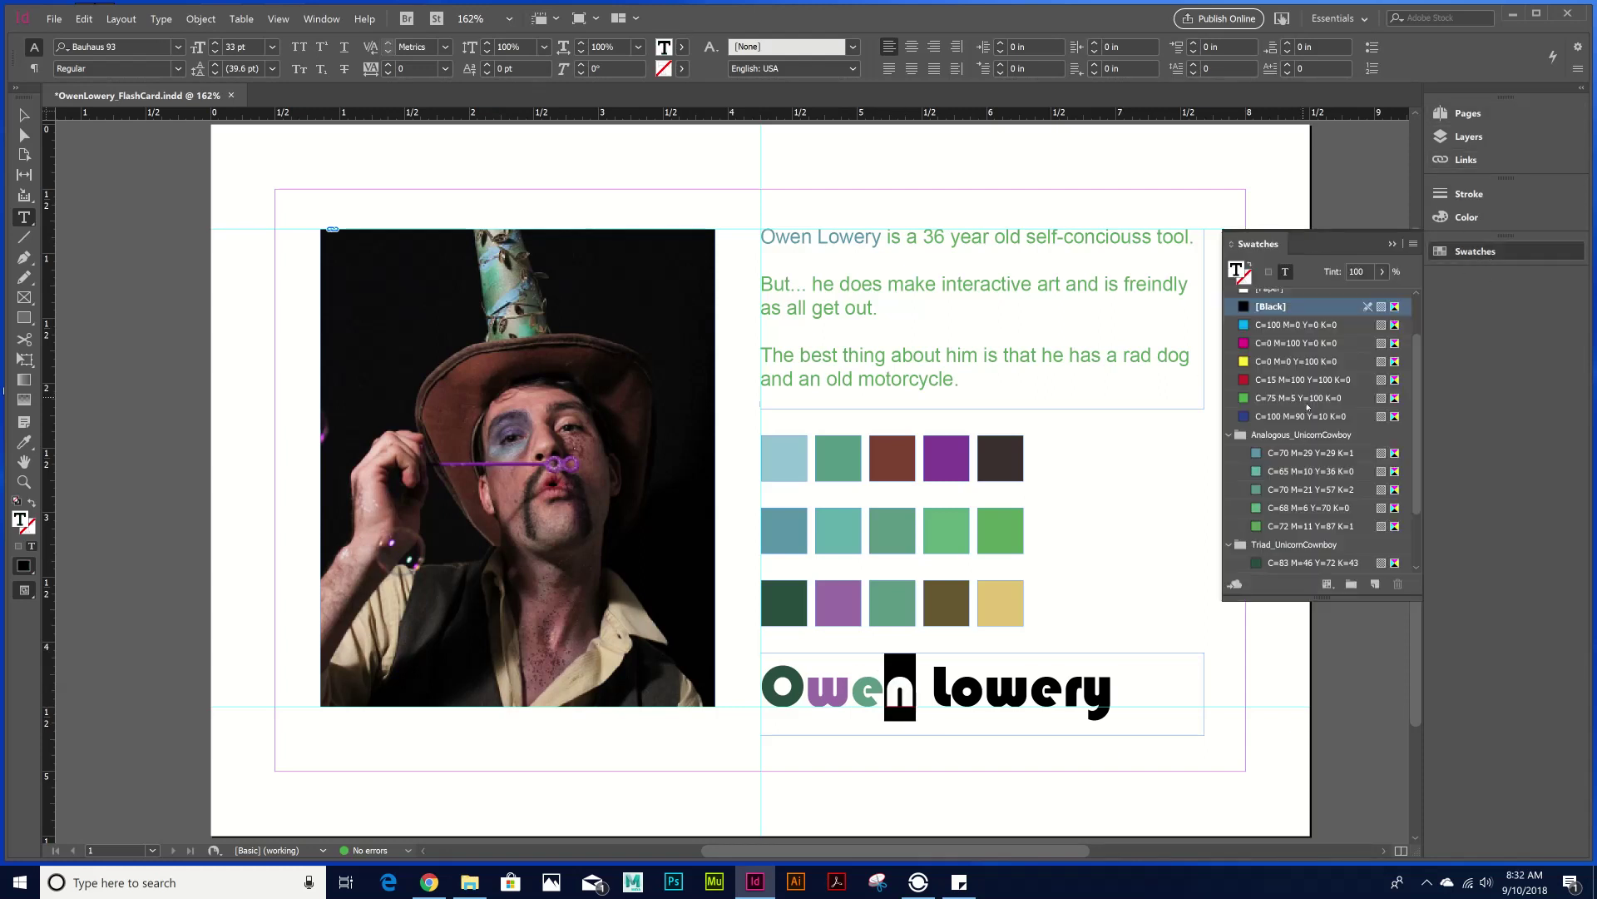
scroll(1308, 407, "down", 3)
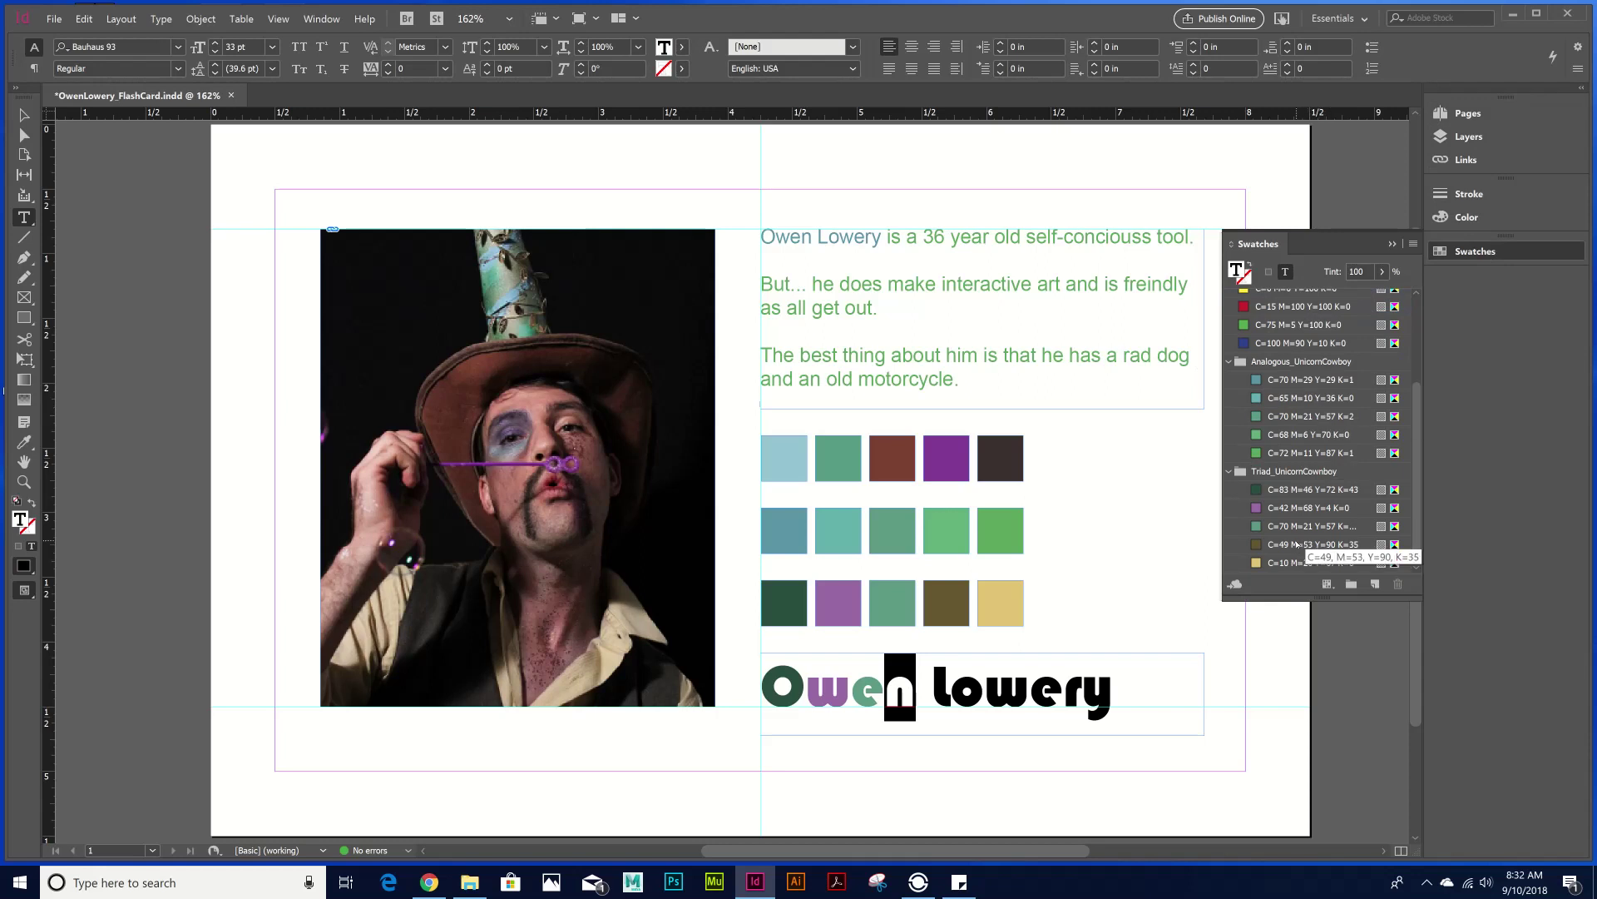
left_click(1308, 543)
left_click_drag(932, 690, 946, 689)
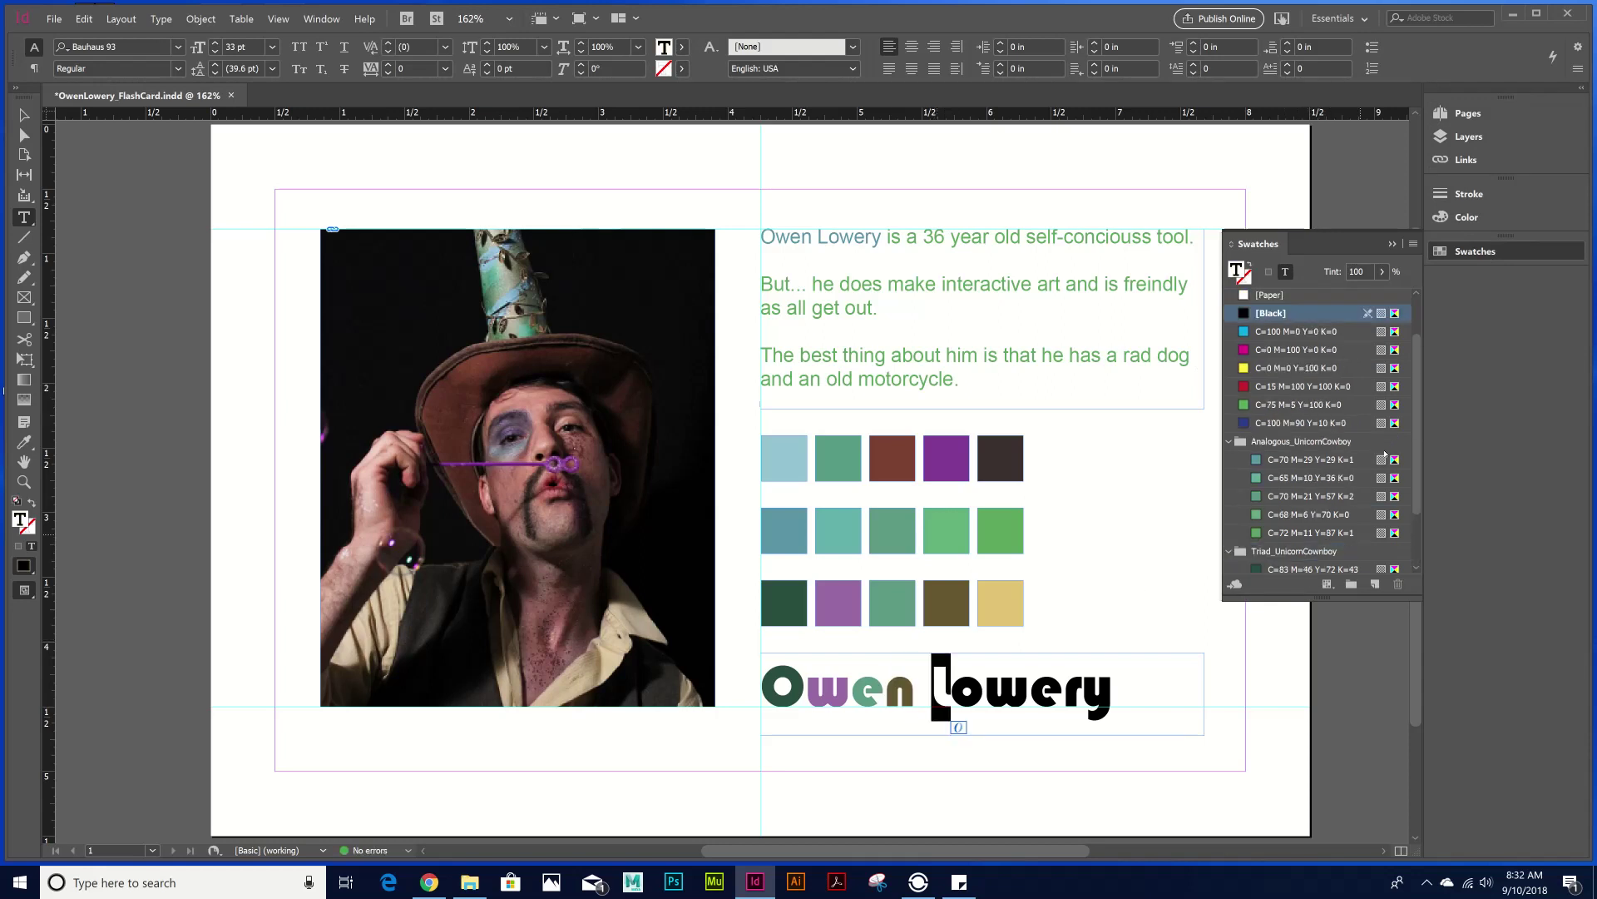
scroll(1373, 497, "down", 3)
left_click(1310, 563)
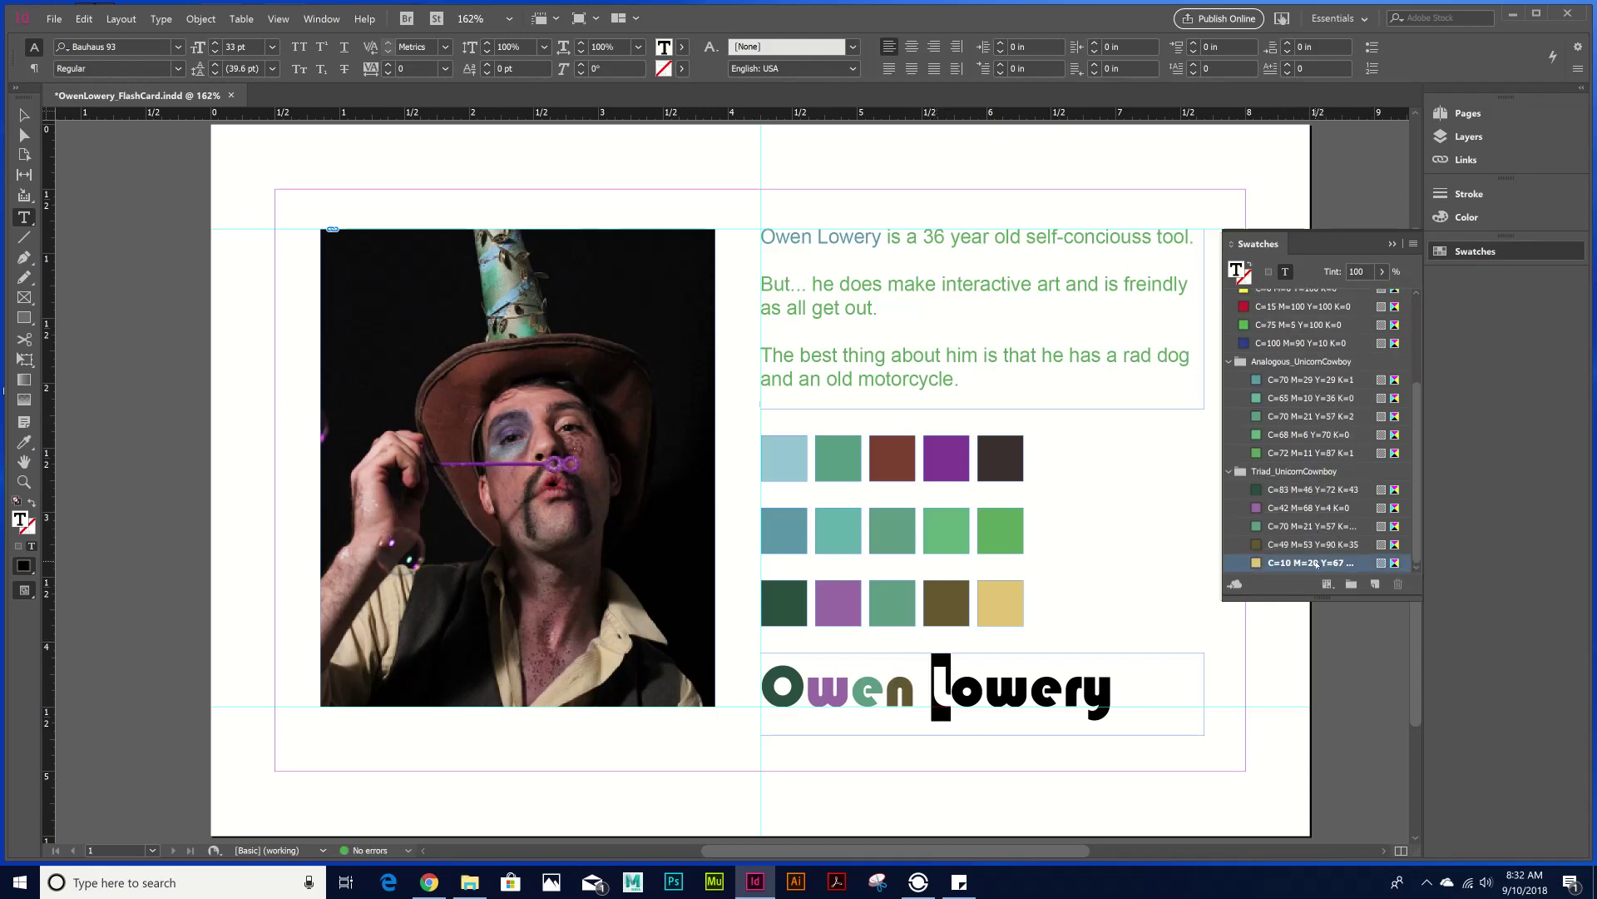
- Colour the surname's o dark green, w purple and e medium green
left_click_drag(952, 691, 975, 684)
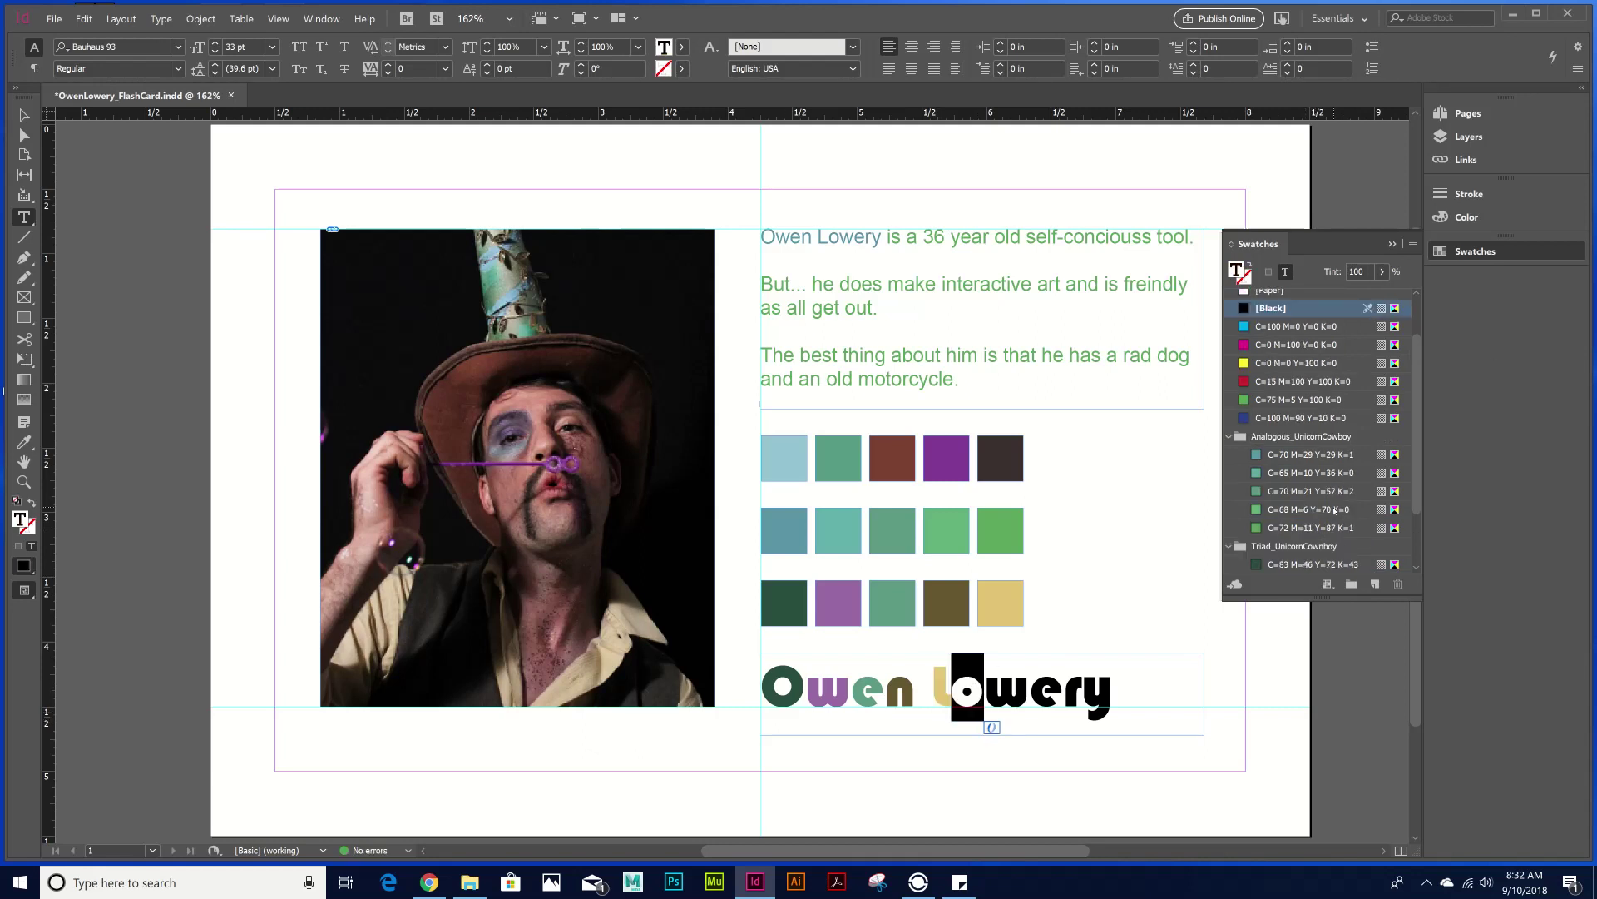
scroll(1297, 559, "down", 2)
left_click(1310, 489)
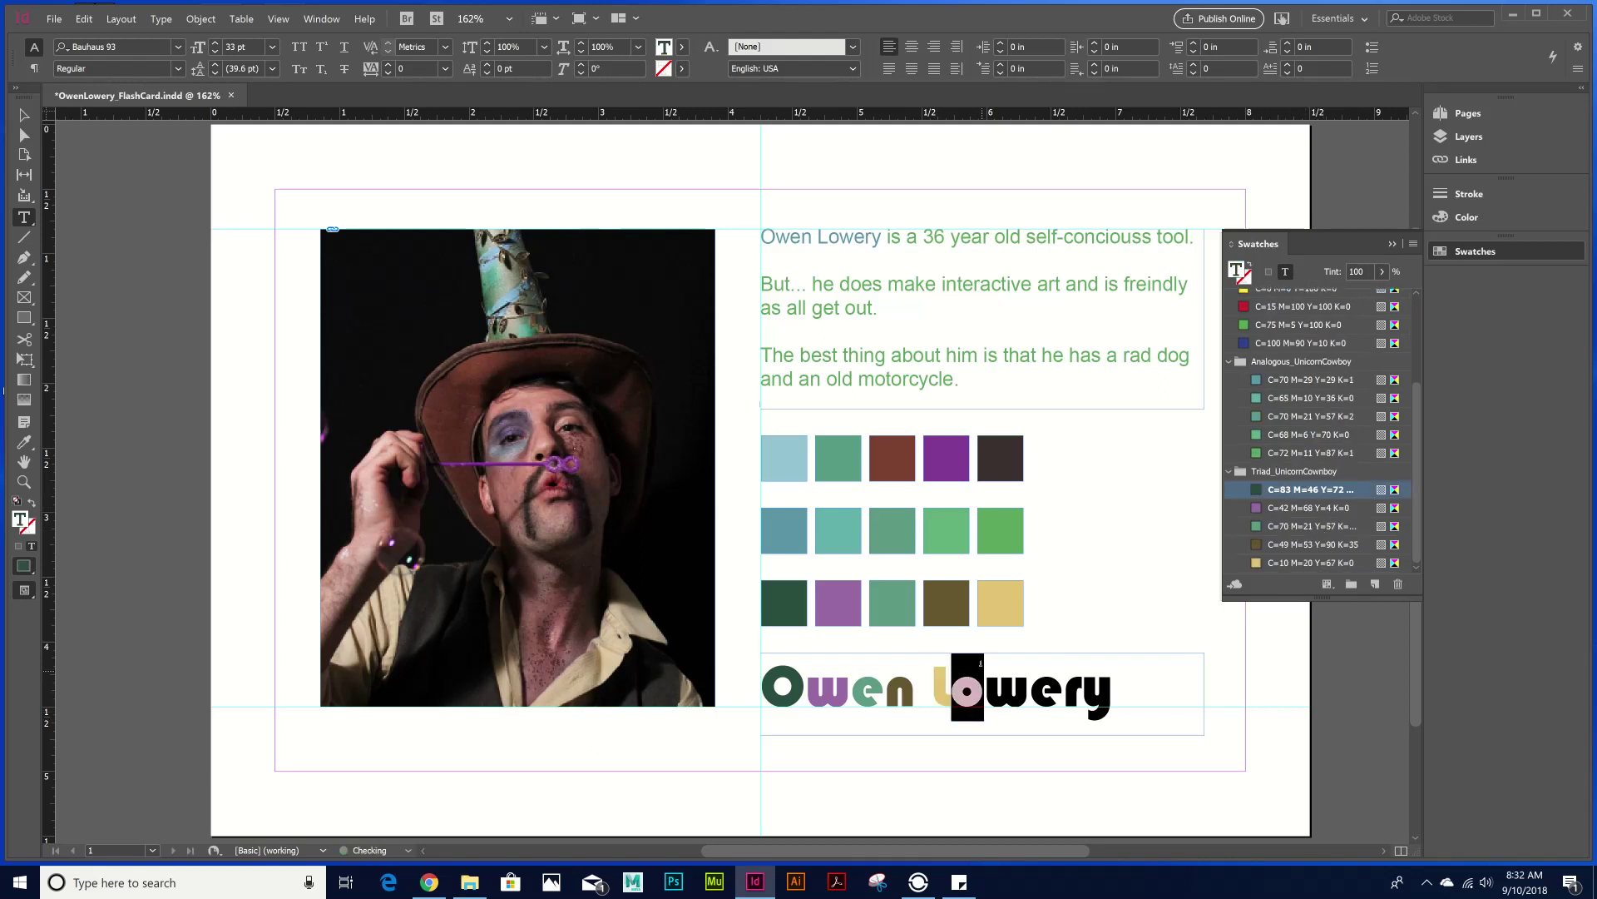
left_click(990, 683)
left_click_drag(992, 681, 1028, 682)
scroll(1295, 557, "down", 2)
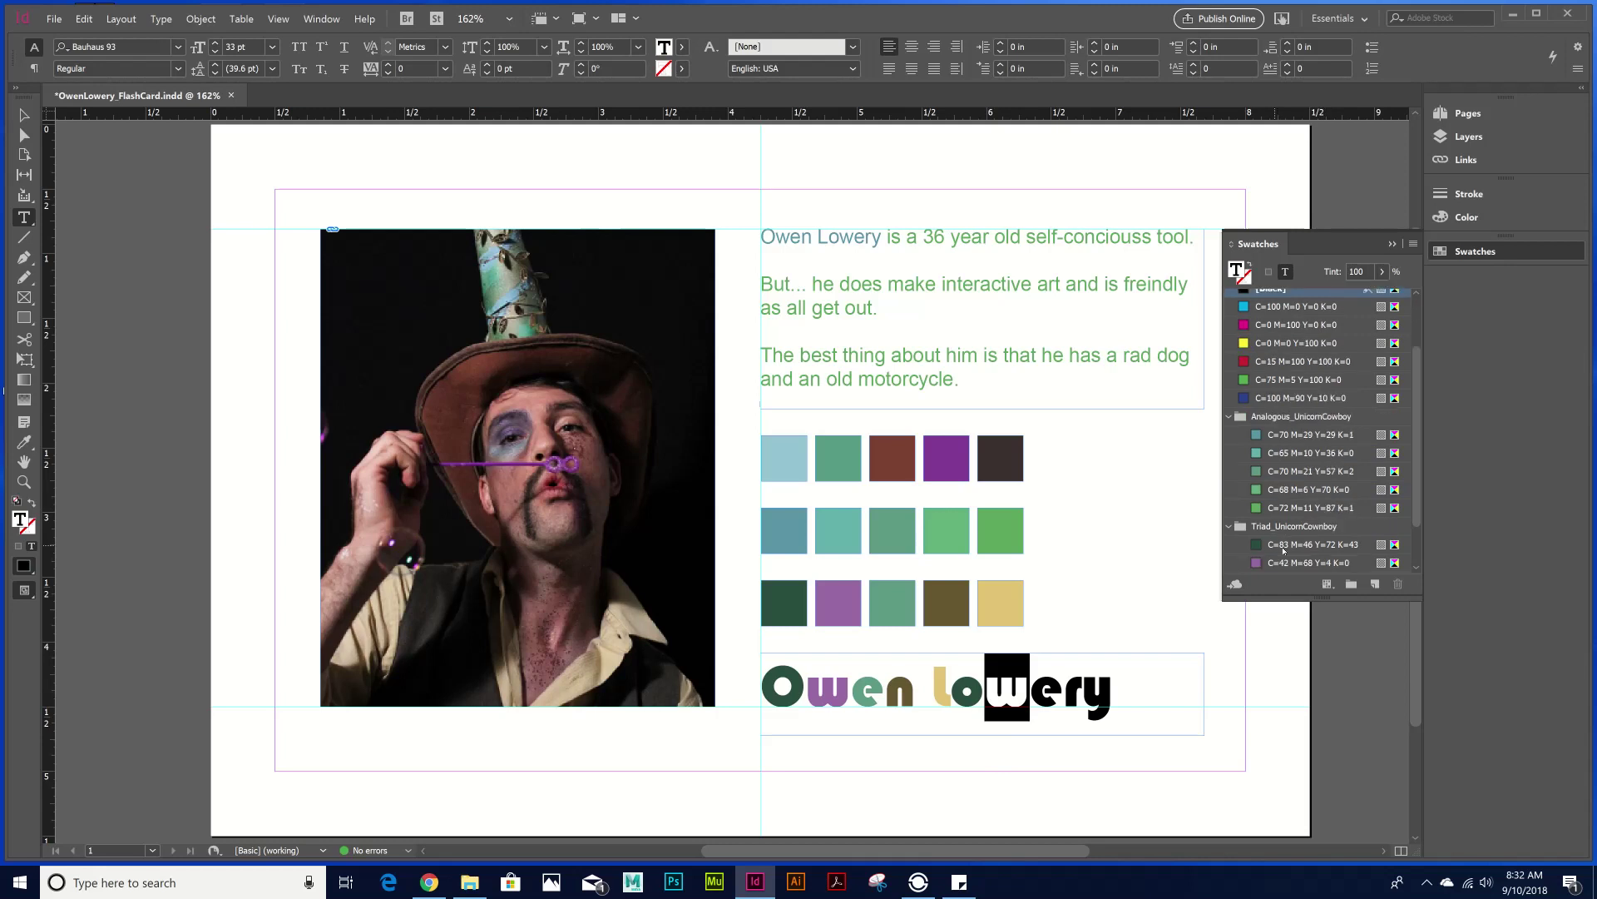
left_click(1310, 508)
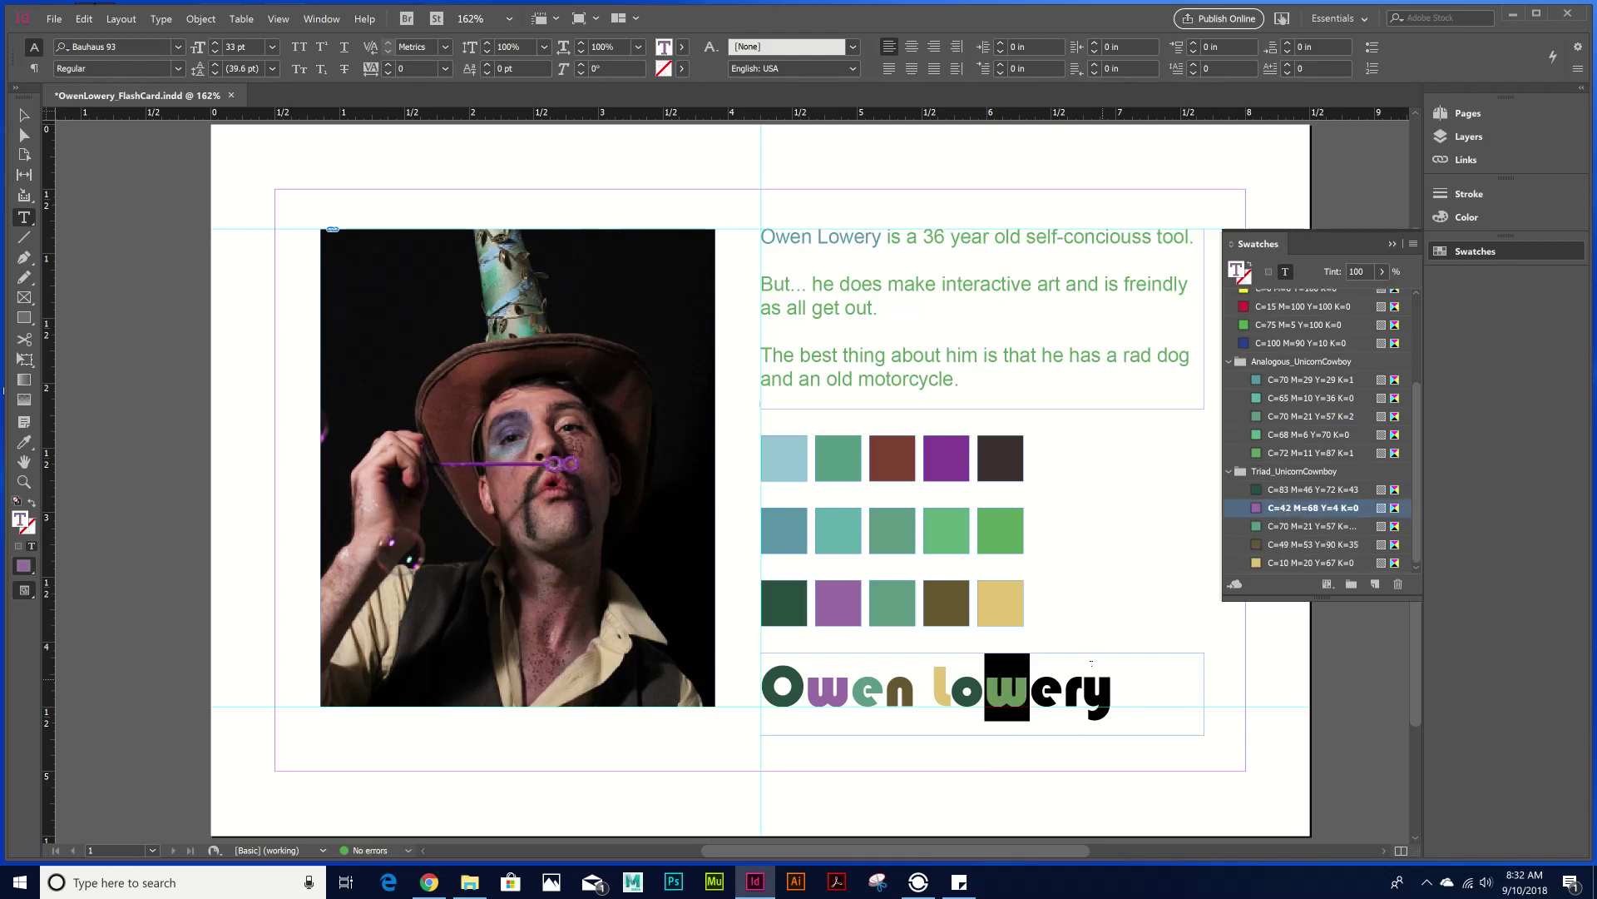
left_click(1058, 683)
left_click_drag(1057, 683, 1031, 683)
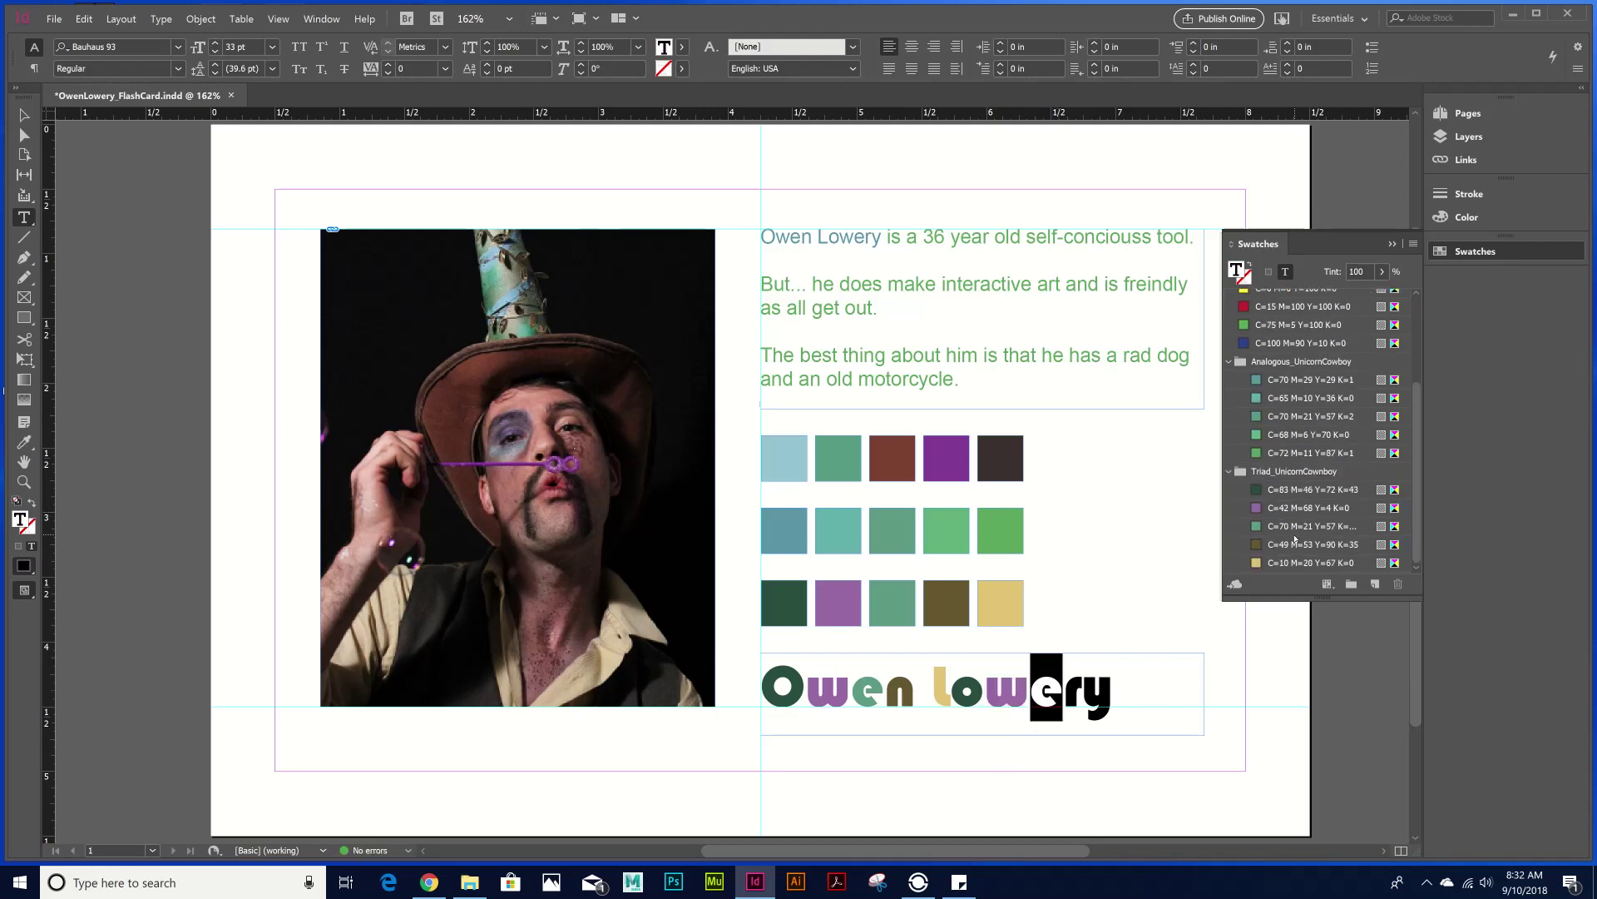
left_click(1296, 526)
- Give r the C=49 M=53 Y=90 K=35 colour and y the C=10 M=20 Y=67 K=0 yellow, then save
left_click_drag(1082, 683, 1064, 683)
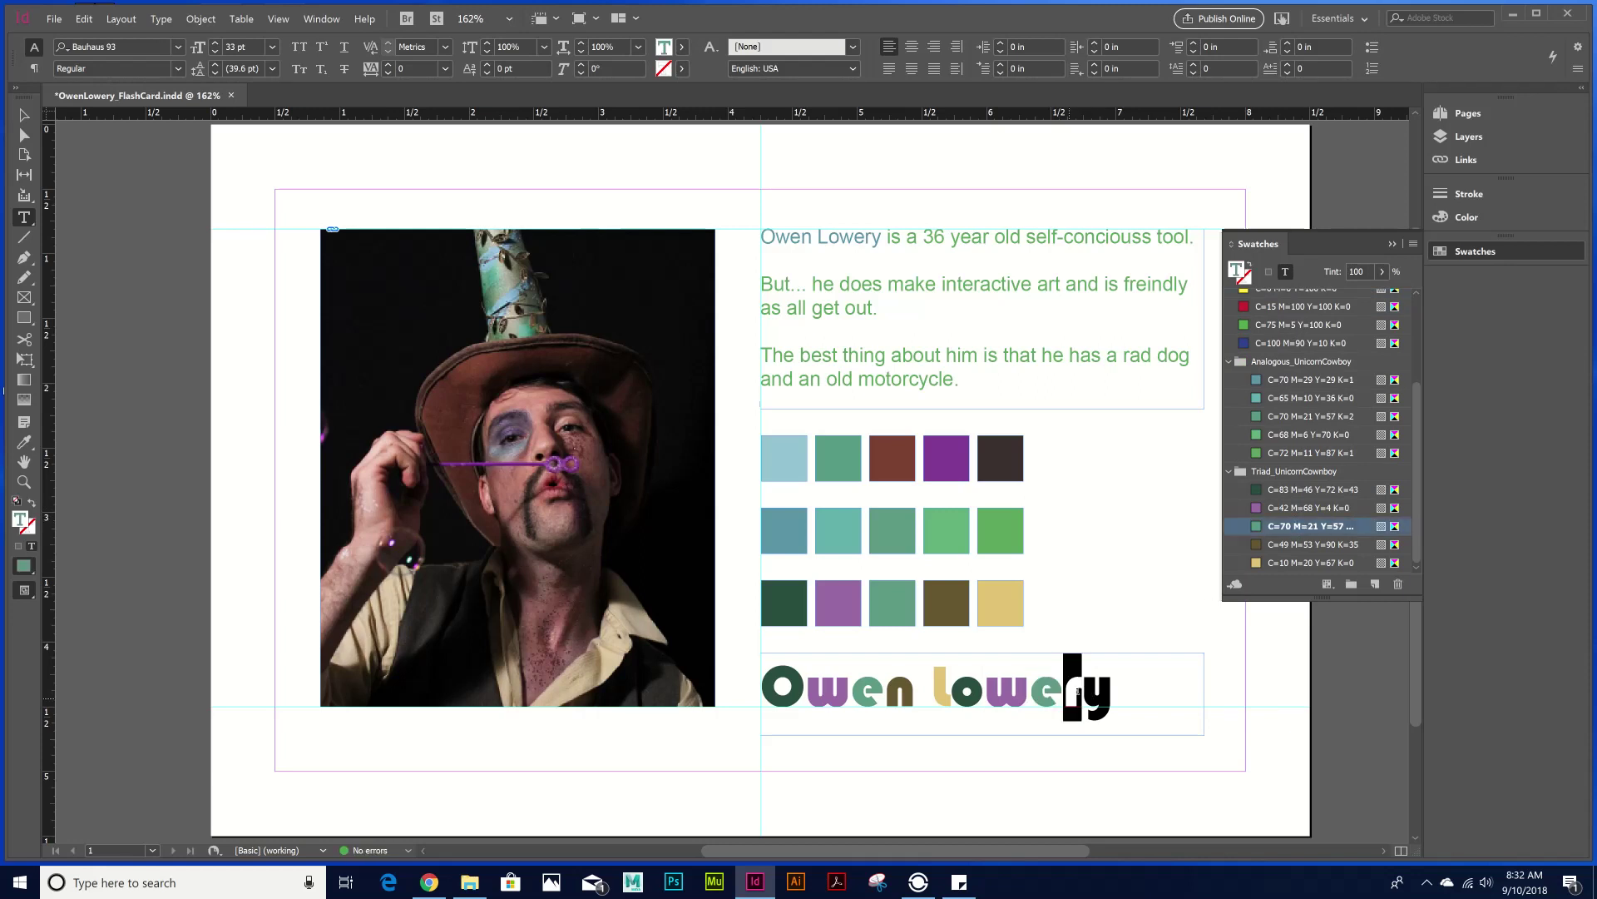
scroll(1306, 546, "down", 2)
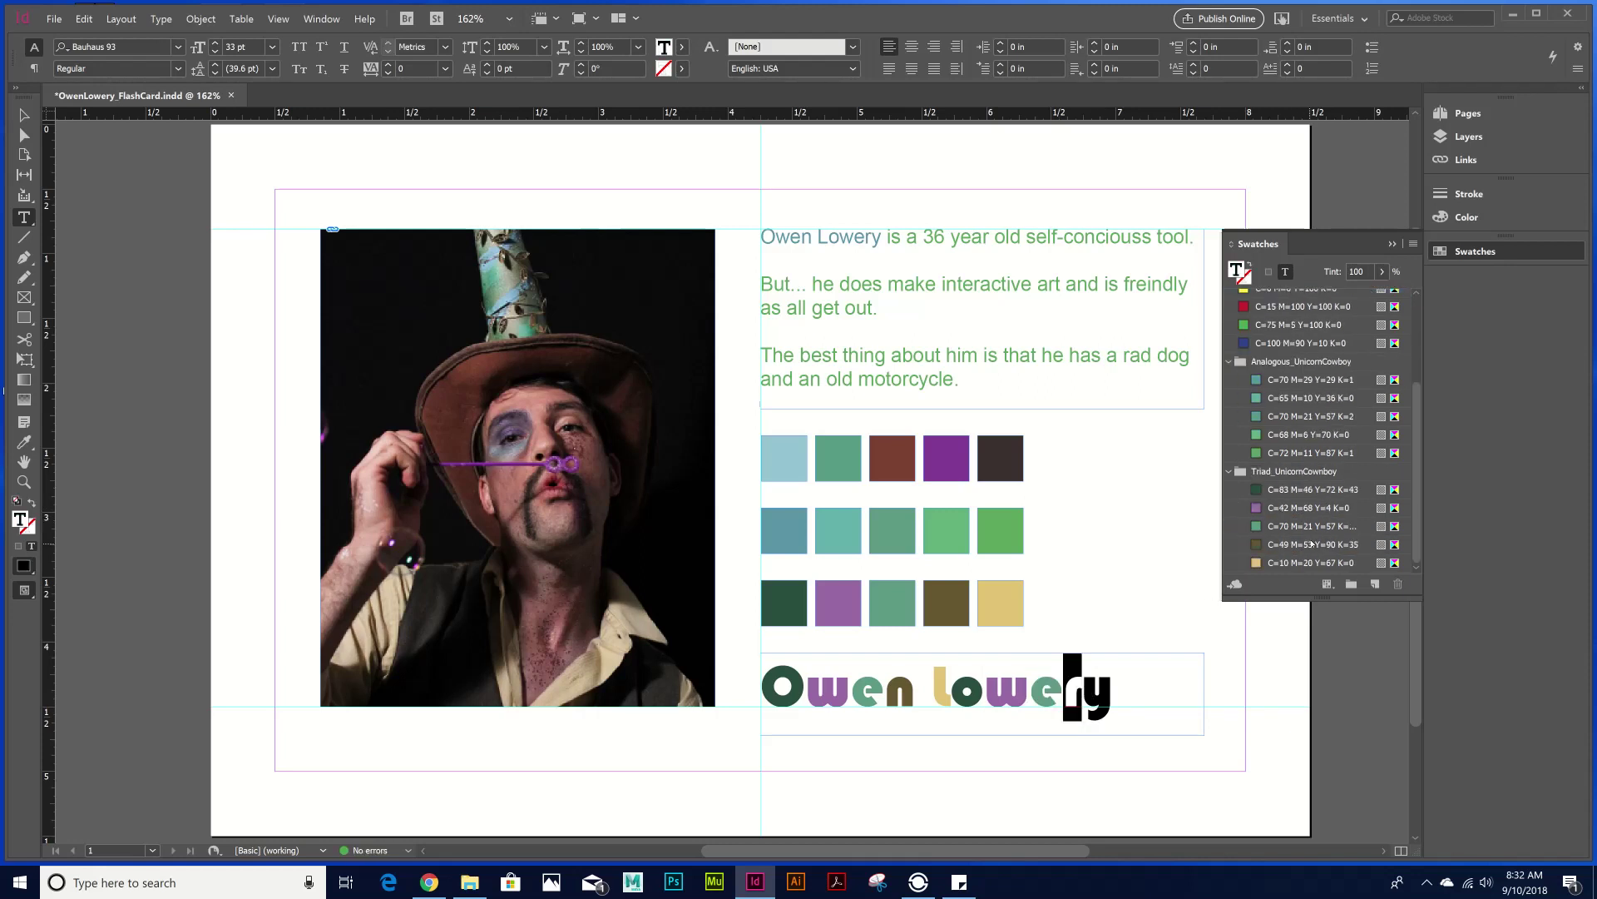
left_click(1311, 544)
left_click_drag(1083, 683, 1119, 715)
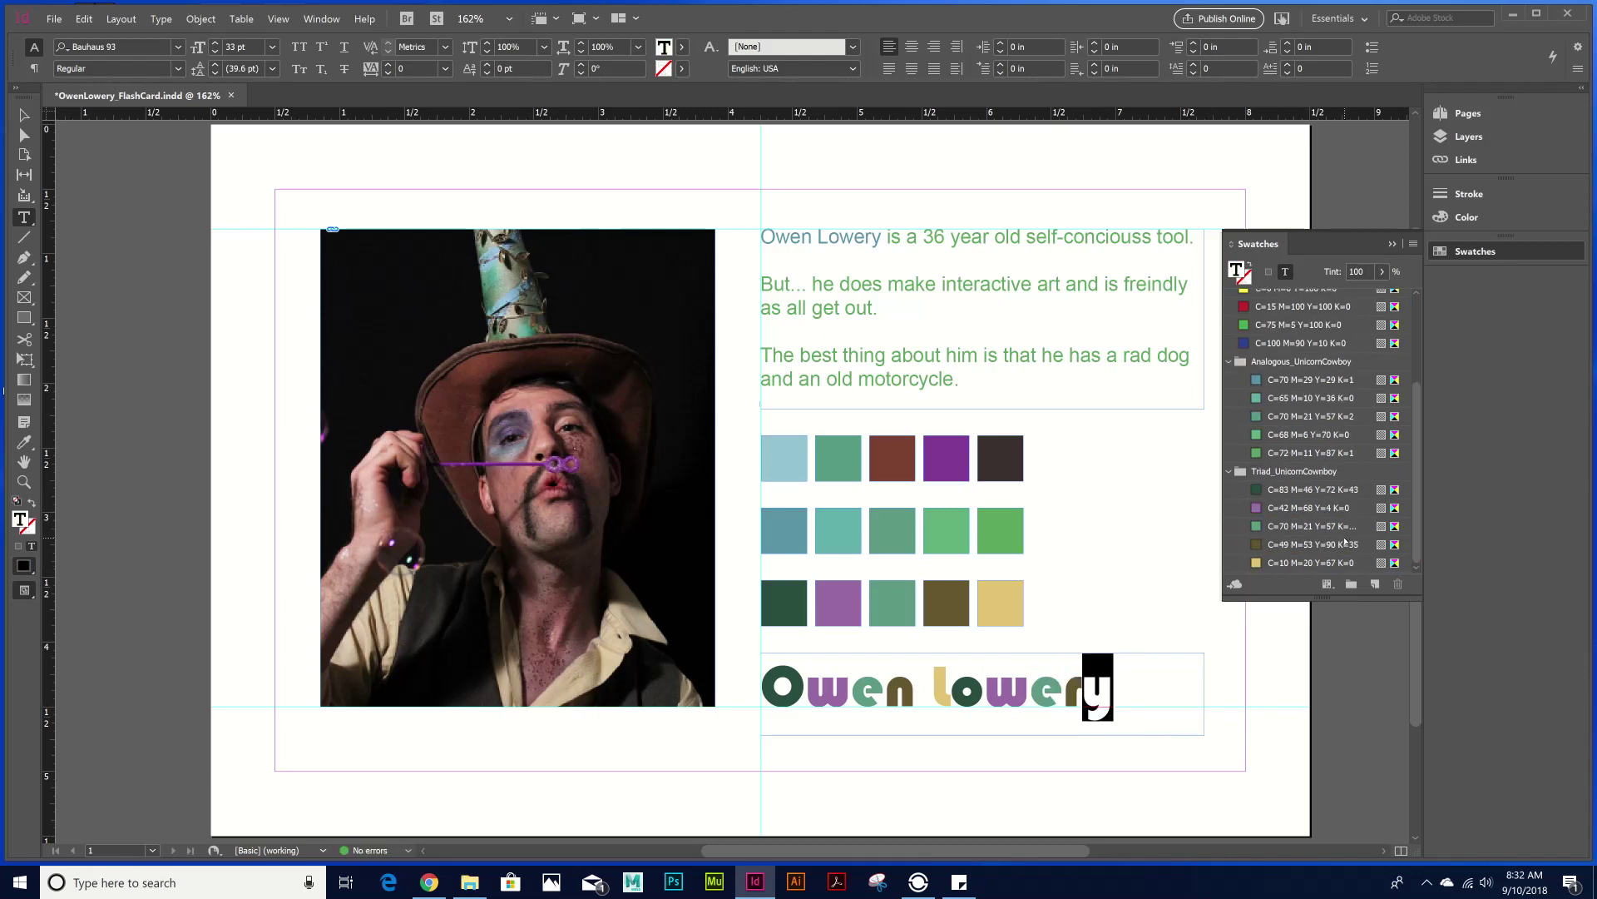
left_click(1335, 563)
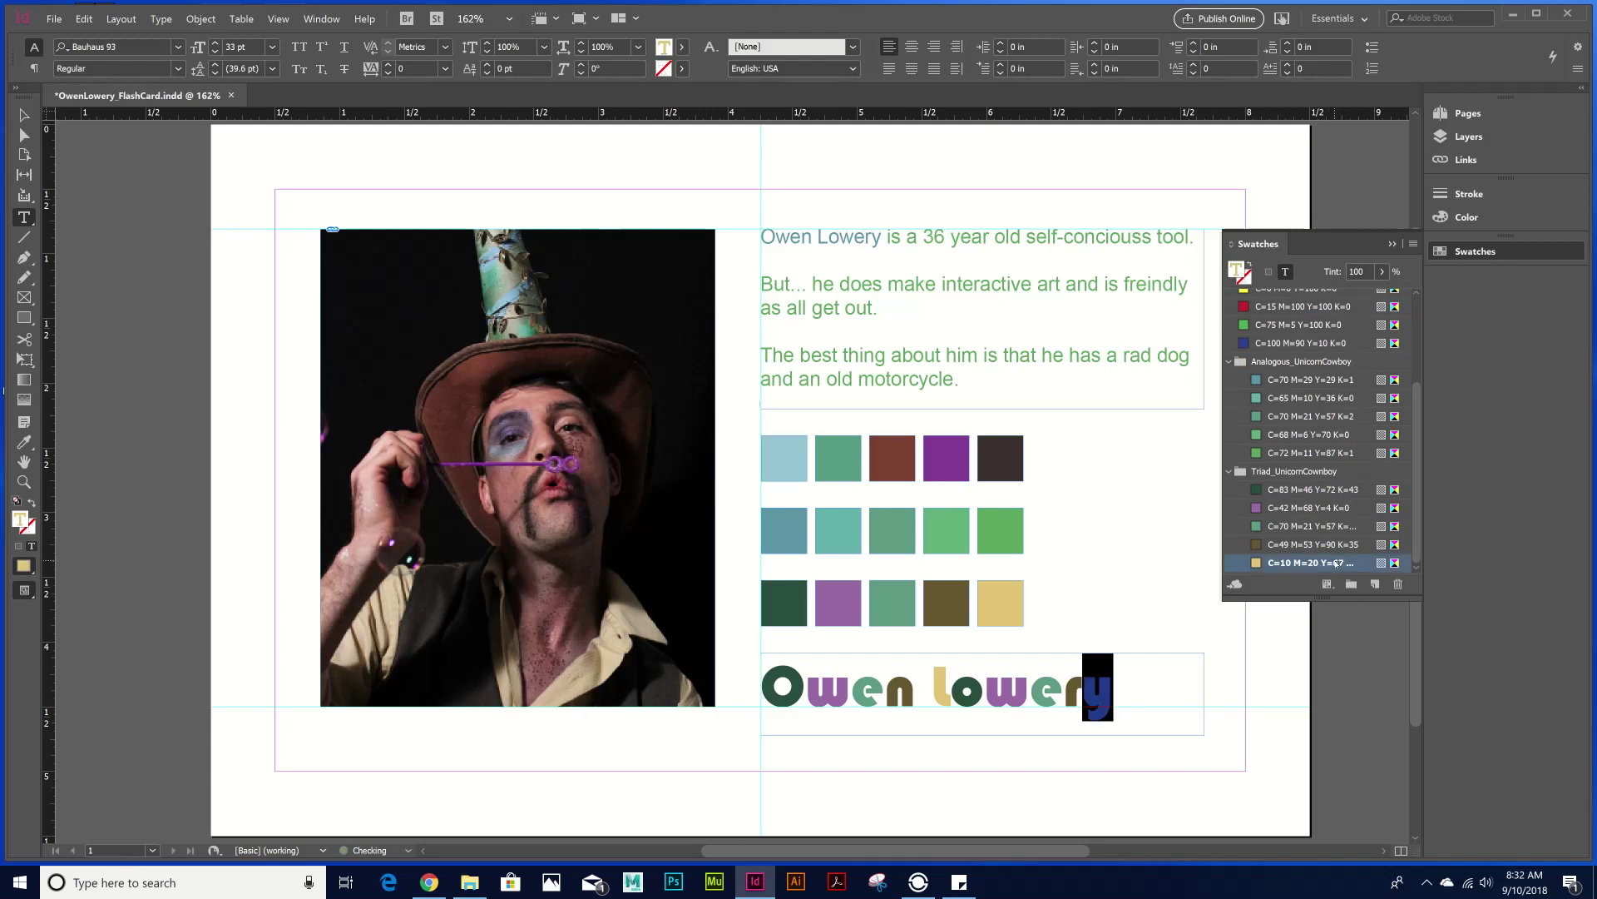
key("Escape")
left_click(1188, 432)
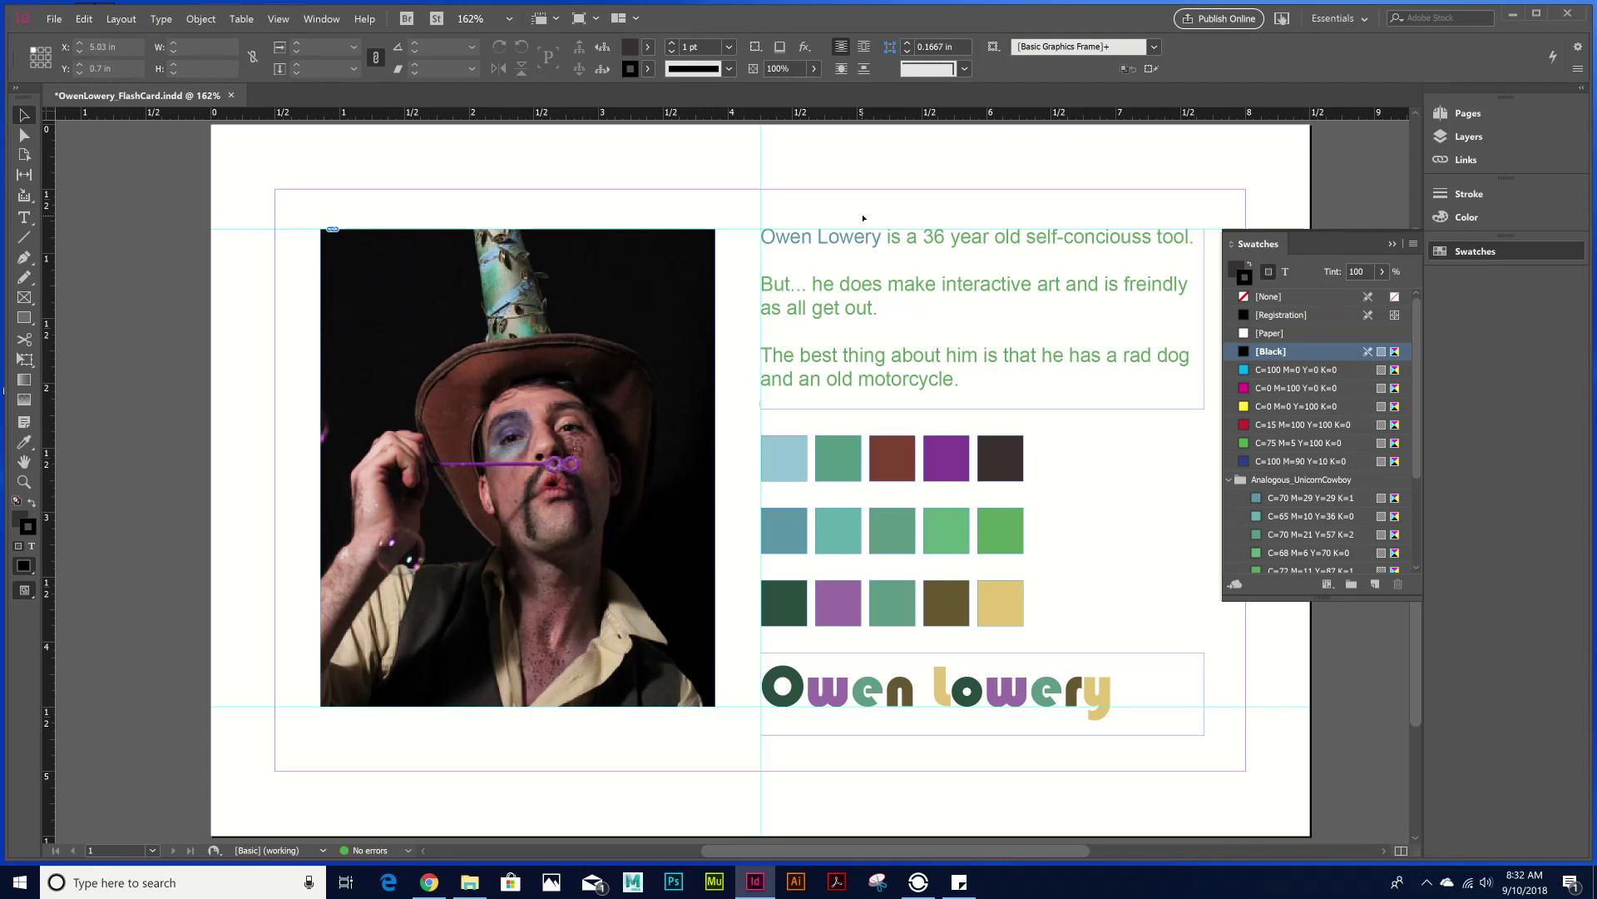
key("ctrl+s")
- Set the bio's opening name to the Bold font style
left_click(1533, 259)
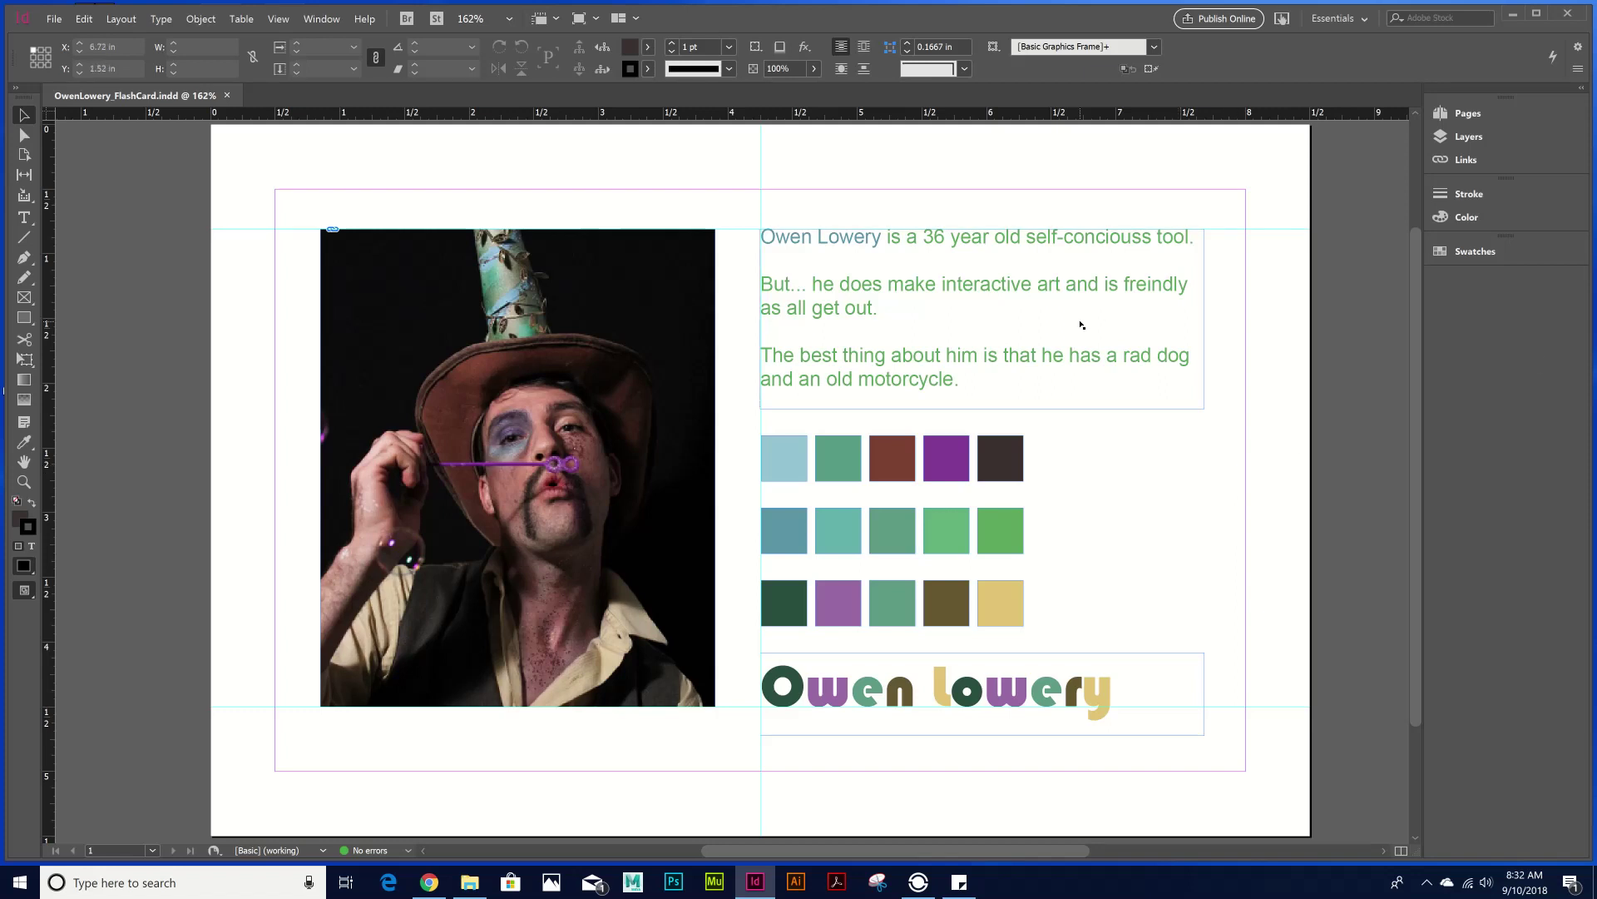
double_click(882, 237)
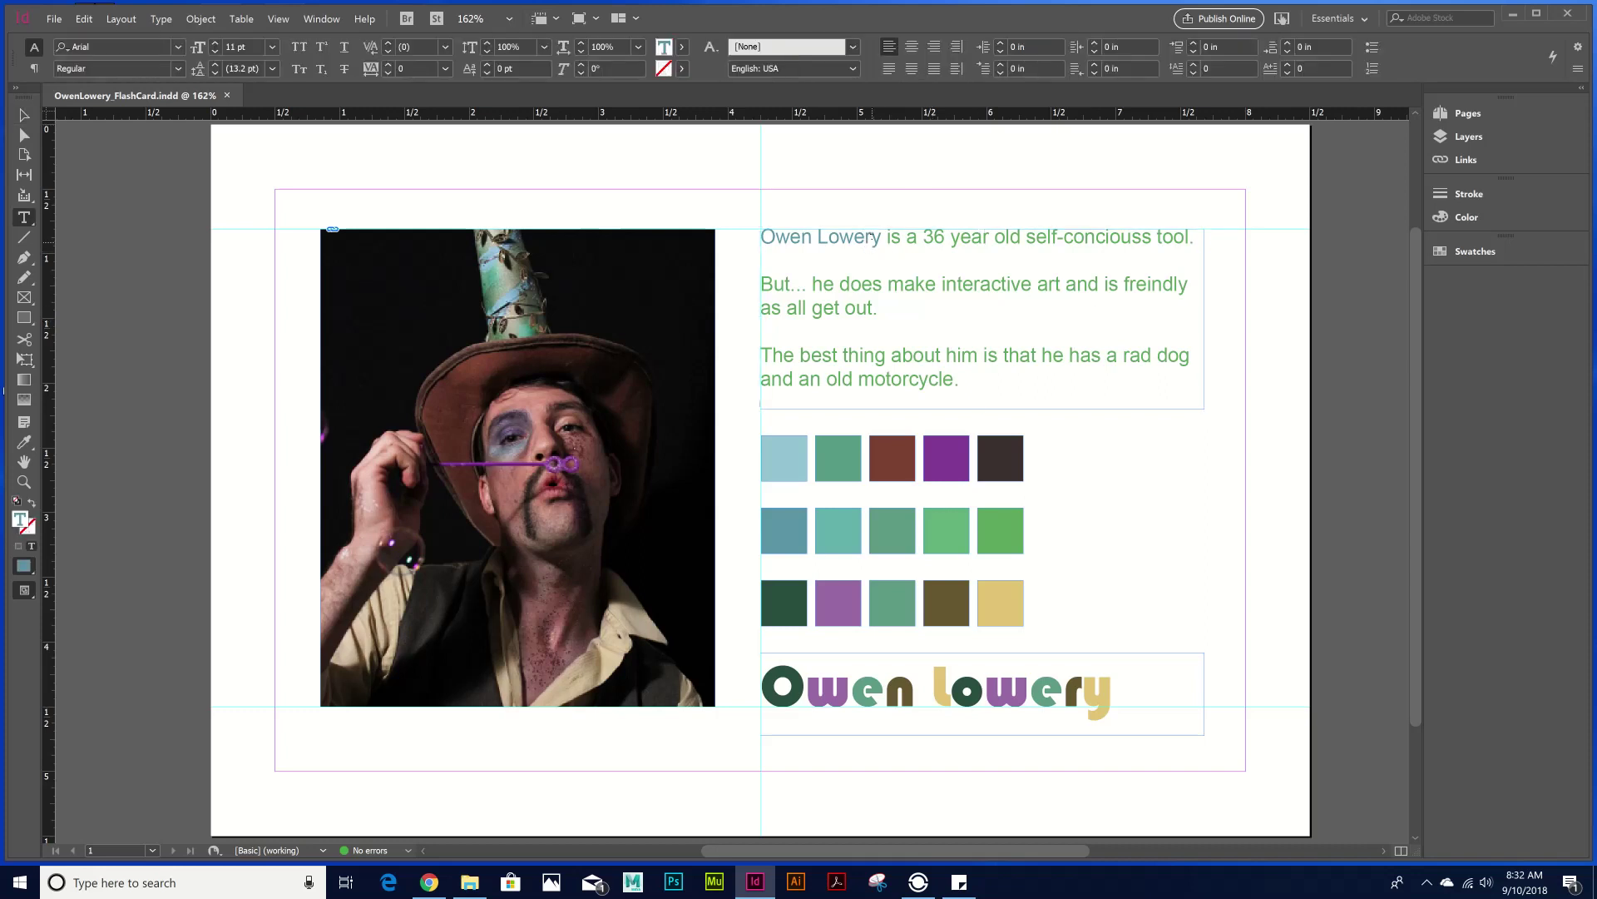
left_click_drag(881, 236, 743, 231)
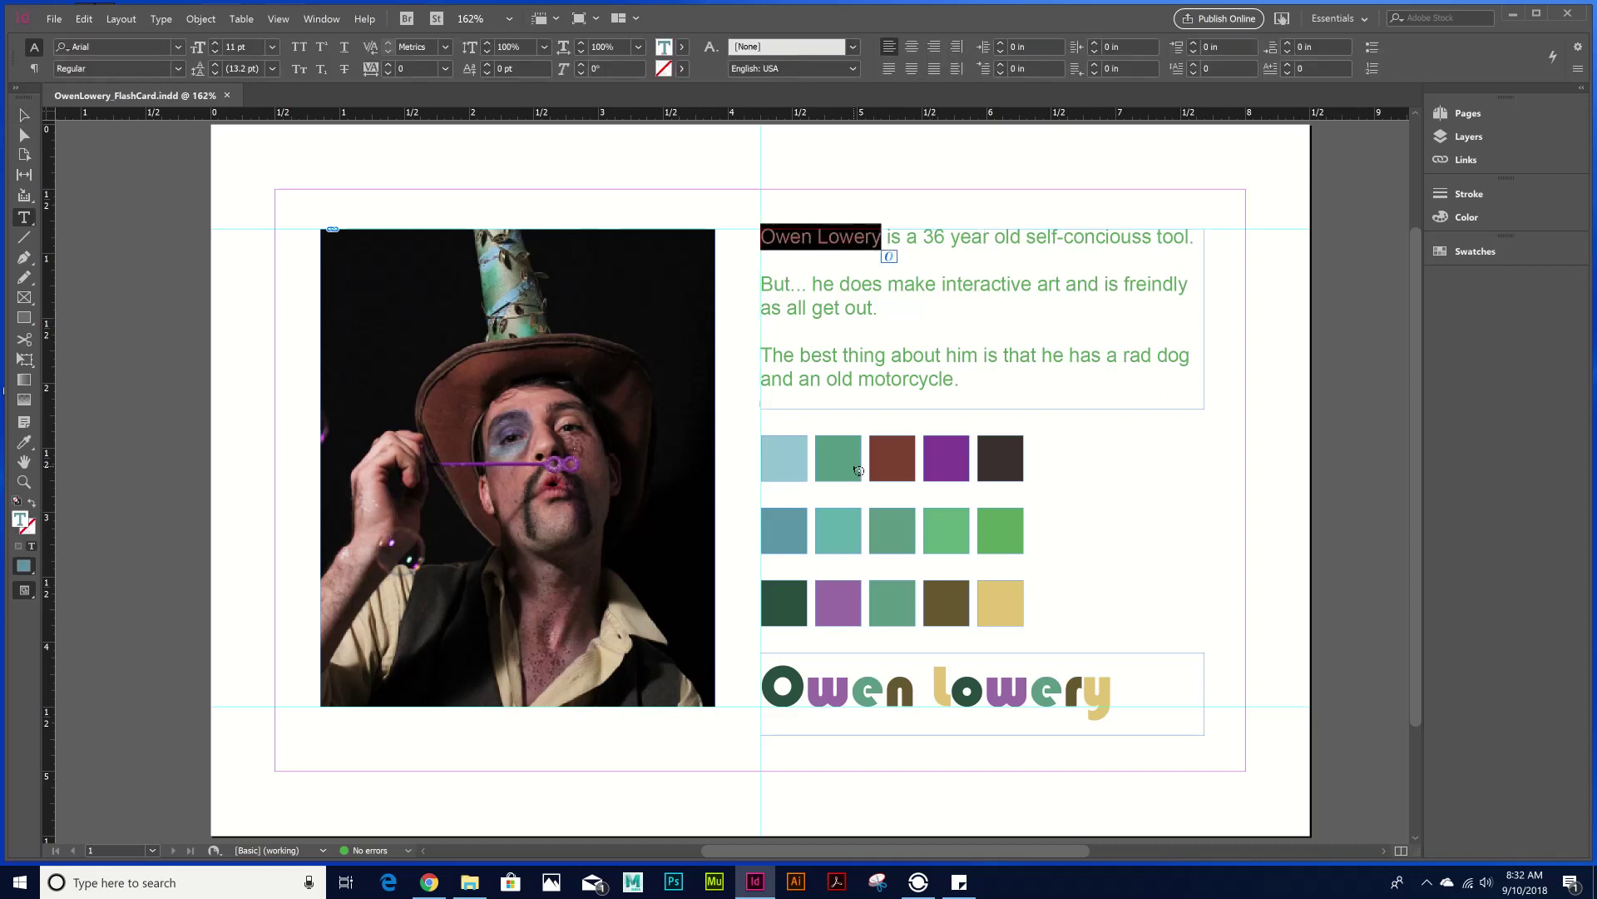
left_click_drag(881, 236, 738, 223)
left_click(180, 68)
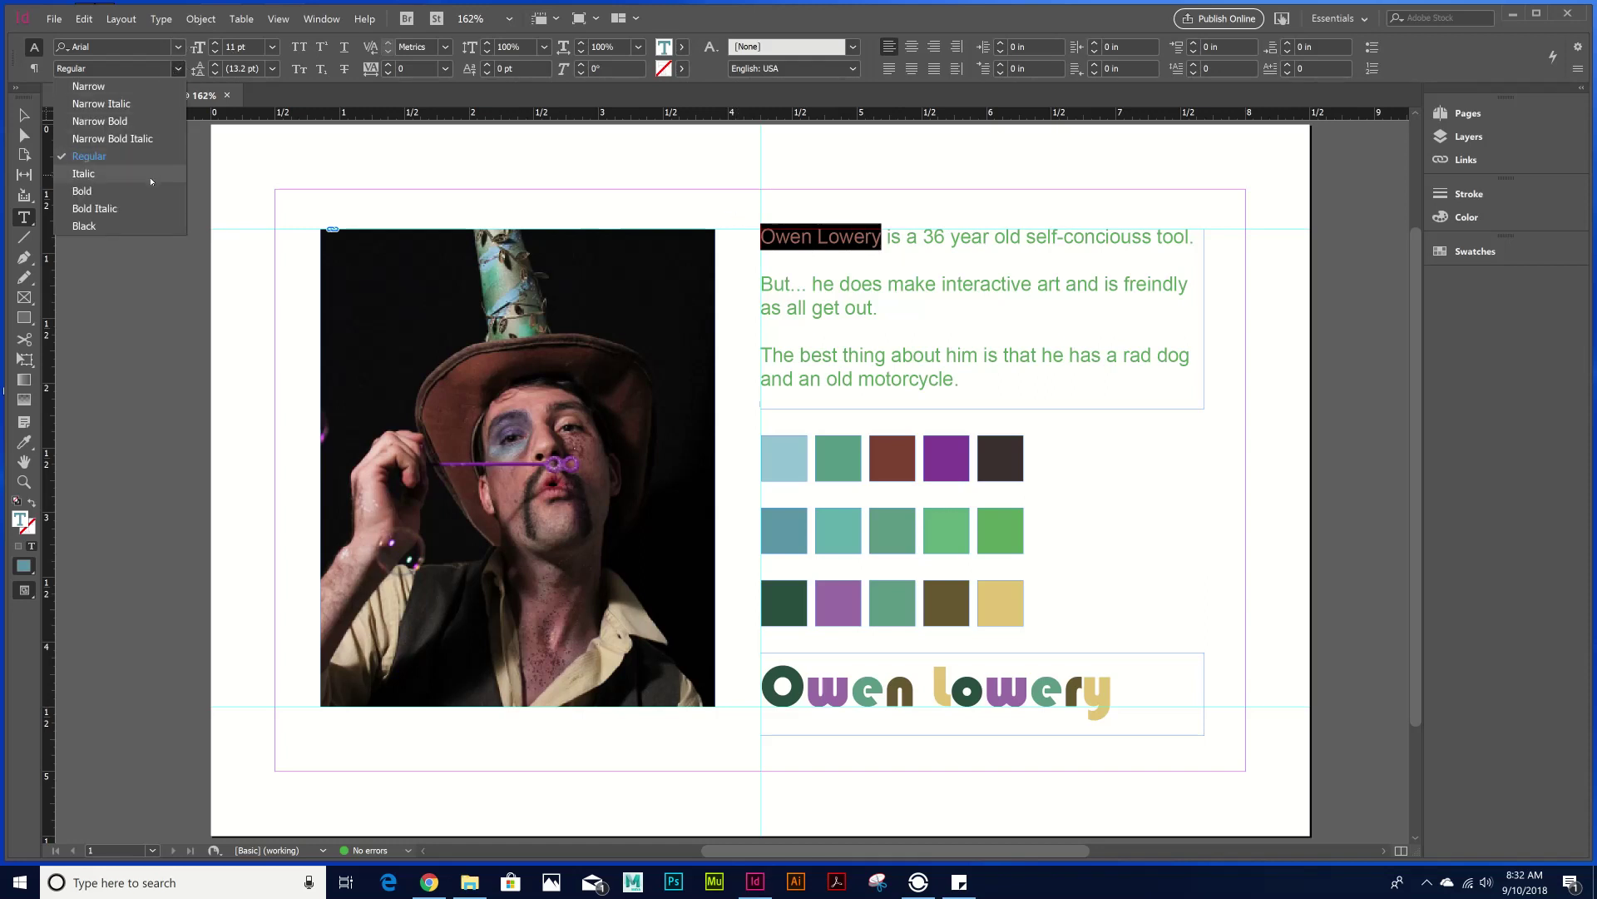
left_click(92, 186)
left_click(872, 251)
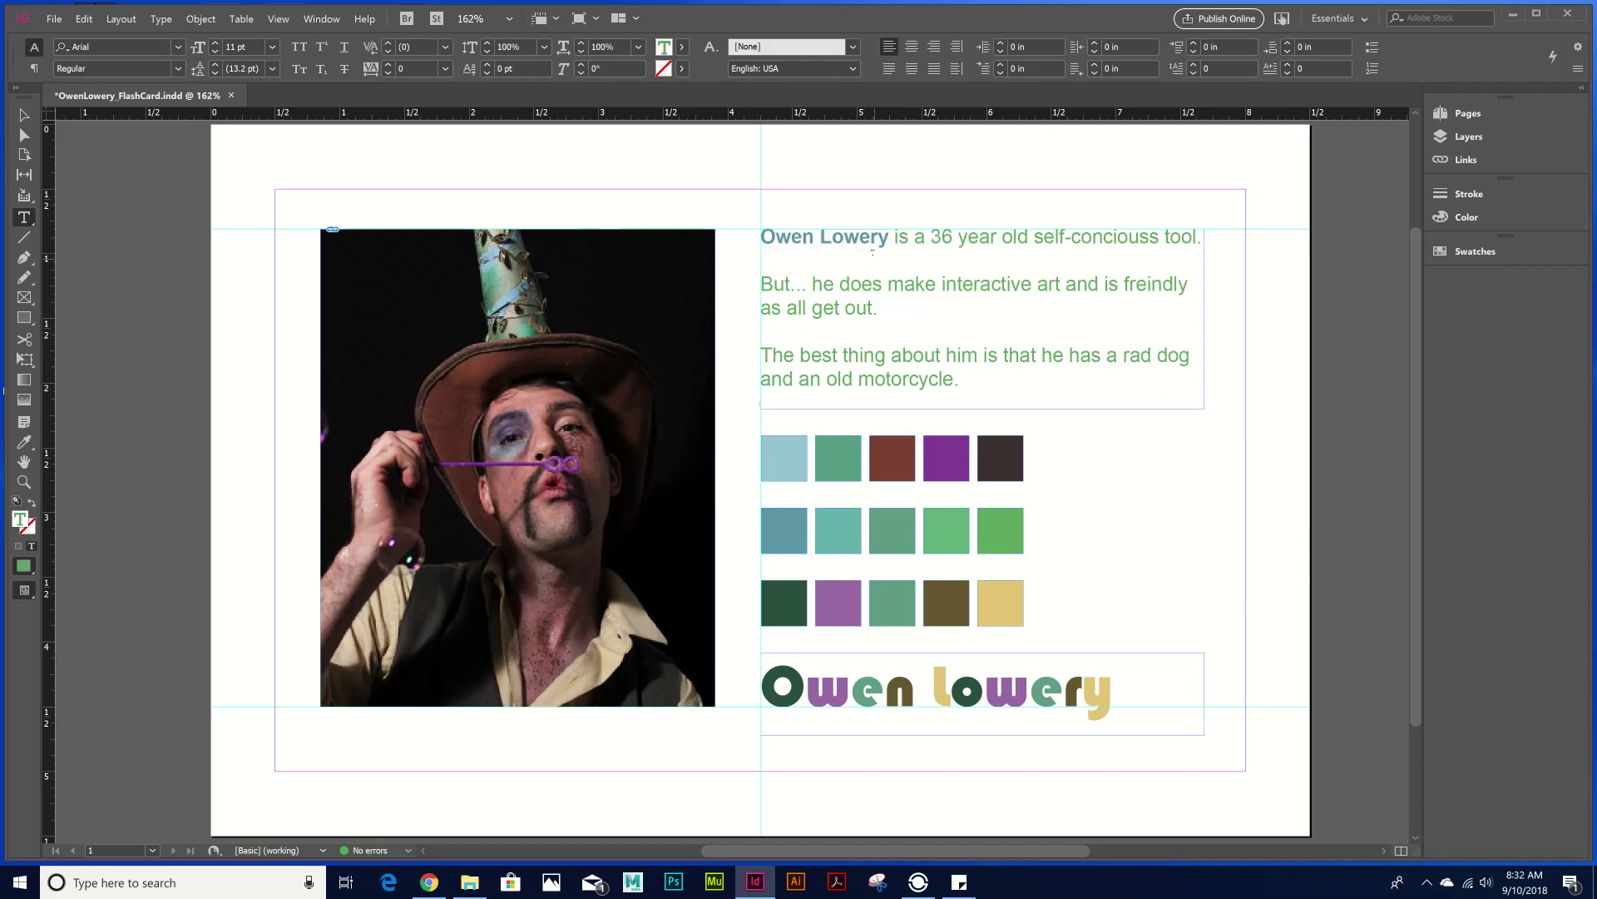
- Colour the bold name with the purple swatch square and save the document
left_click_drag(889, 237, 761, 237)
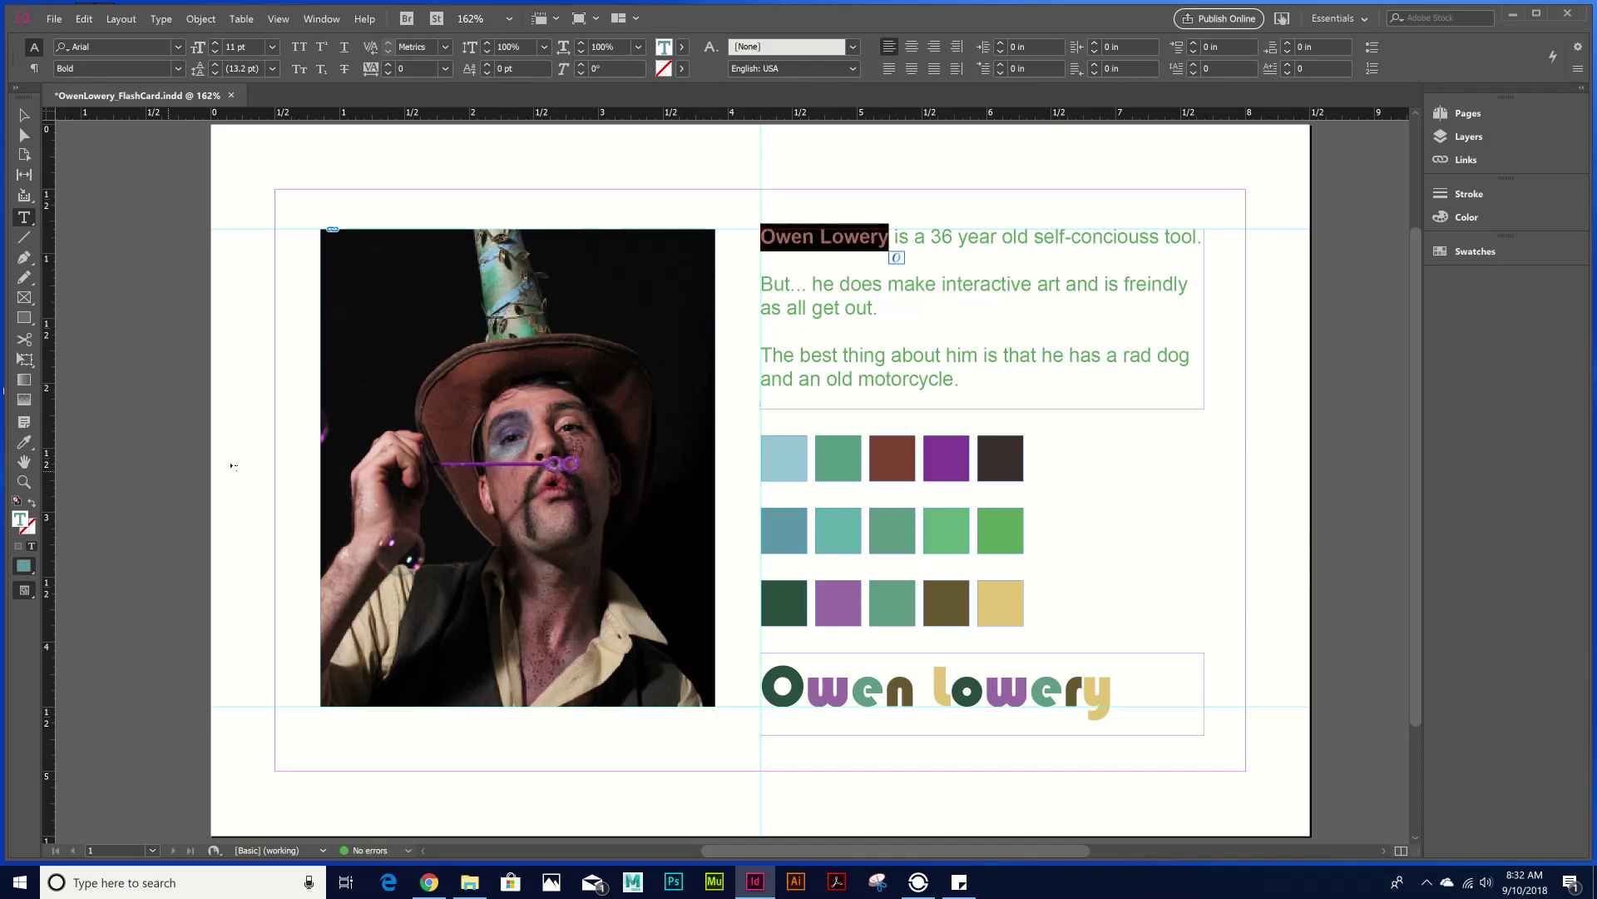
left_click(24, 442)
left_click(963, 460)
key("v")
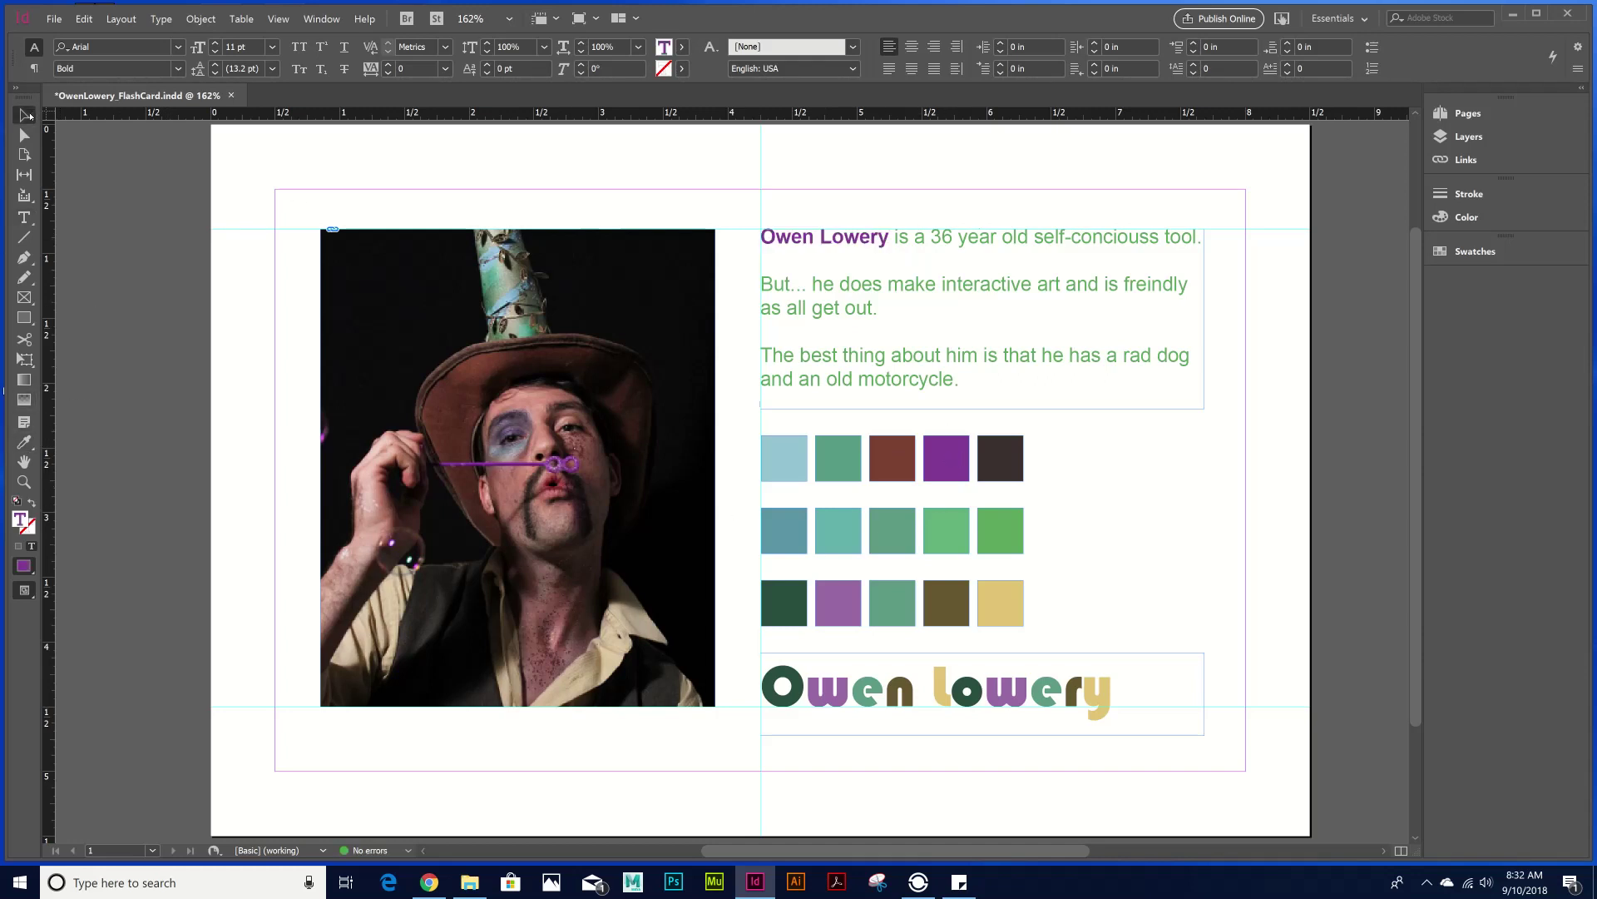
left_click(1112, 488)
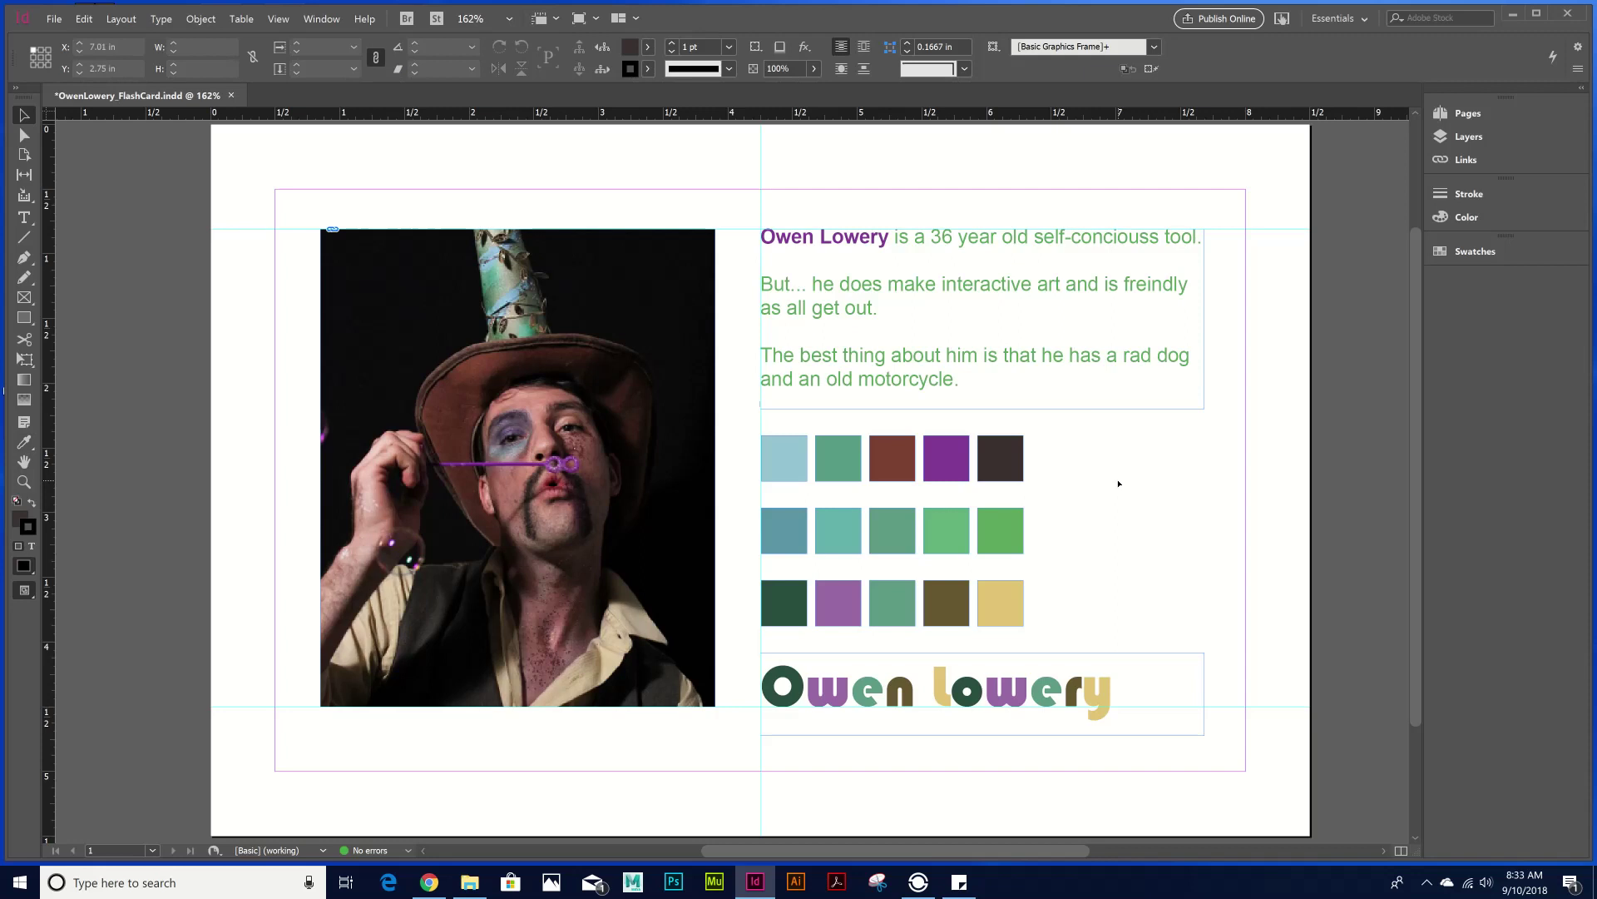
key("ctrl+s")
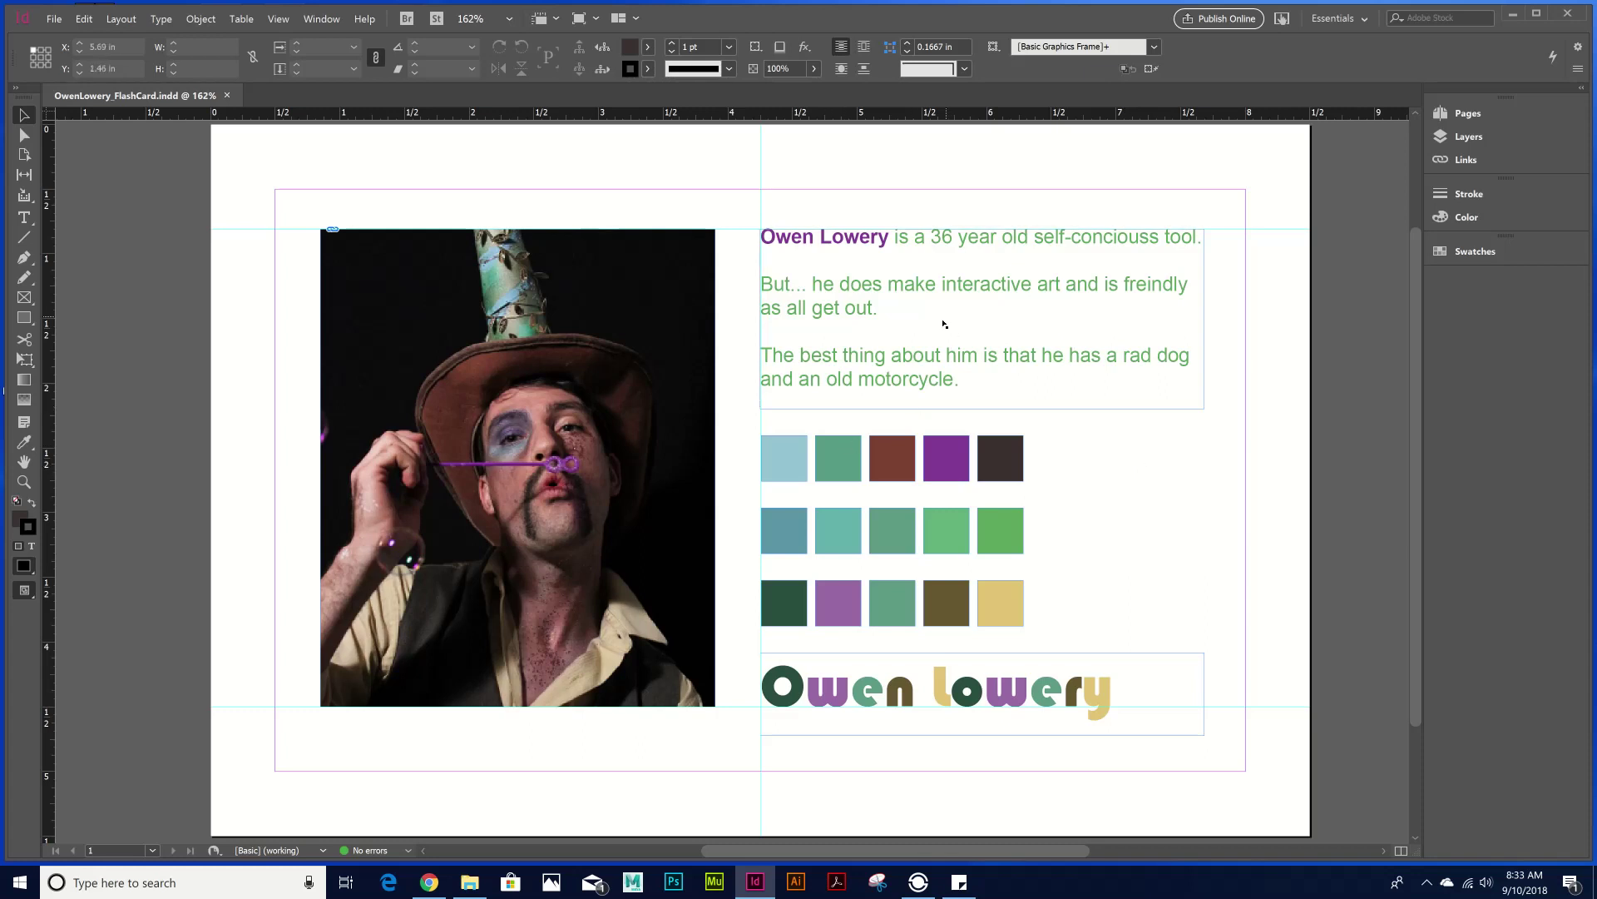
- Export to the Exports folder as Adobe PDF (Print), adding _print to the file name
left_click(48, 19)
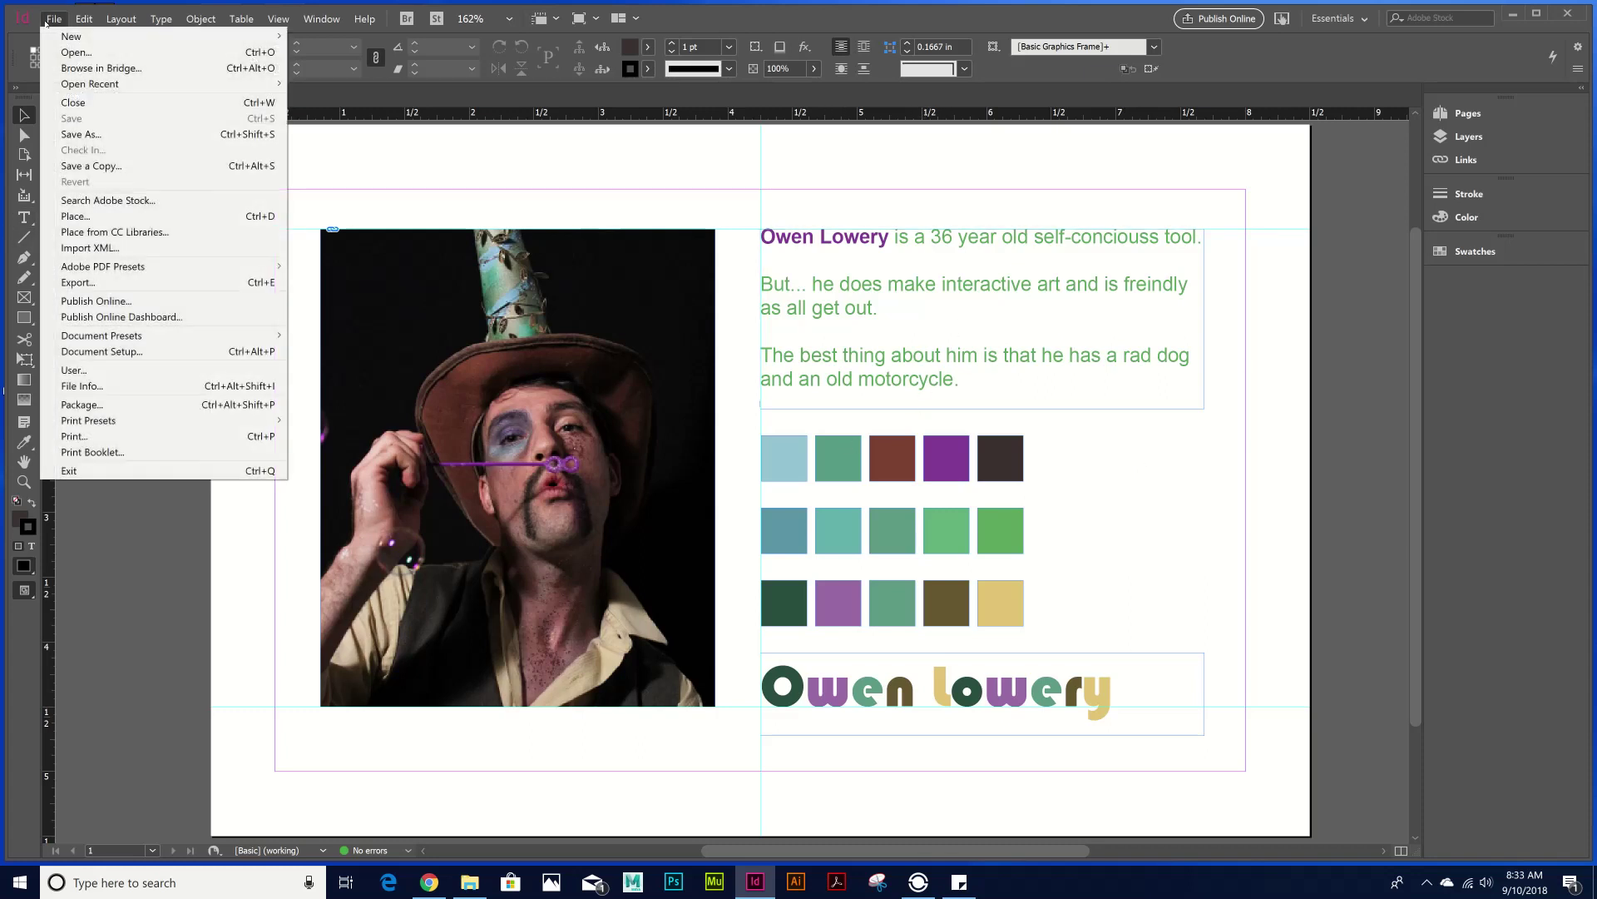
left_click(265, 282)
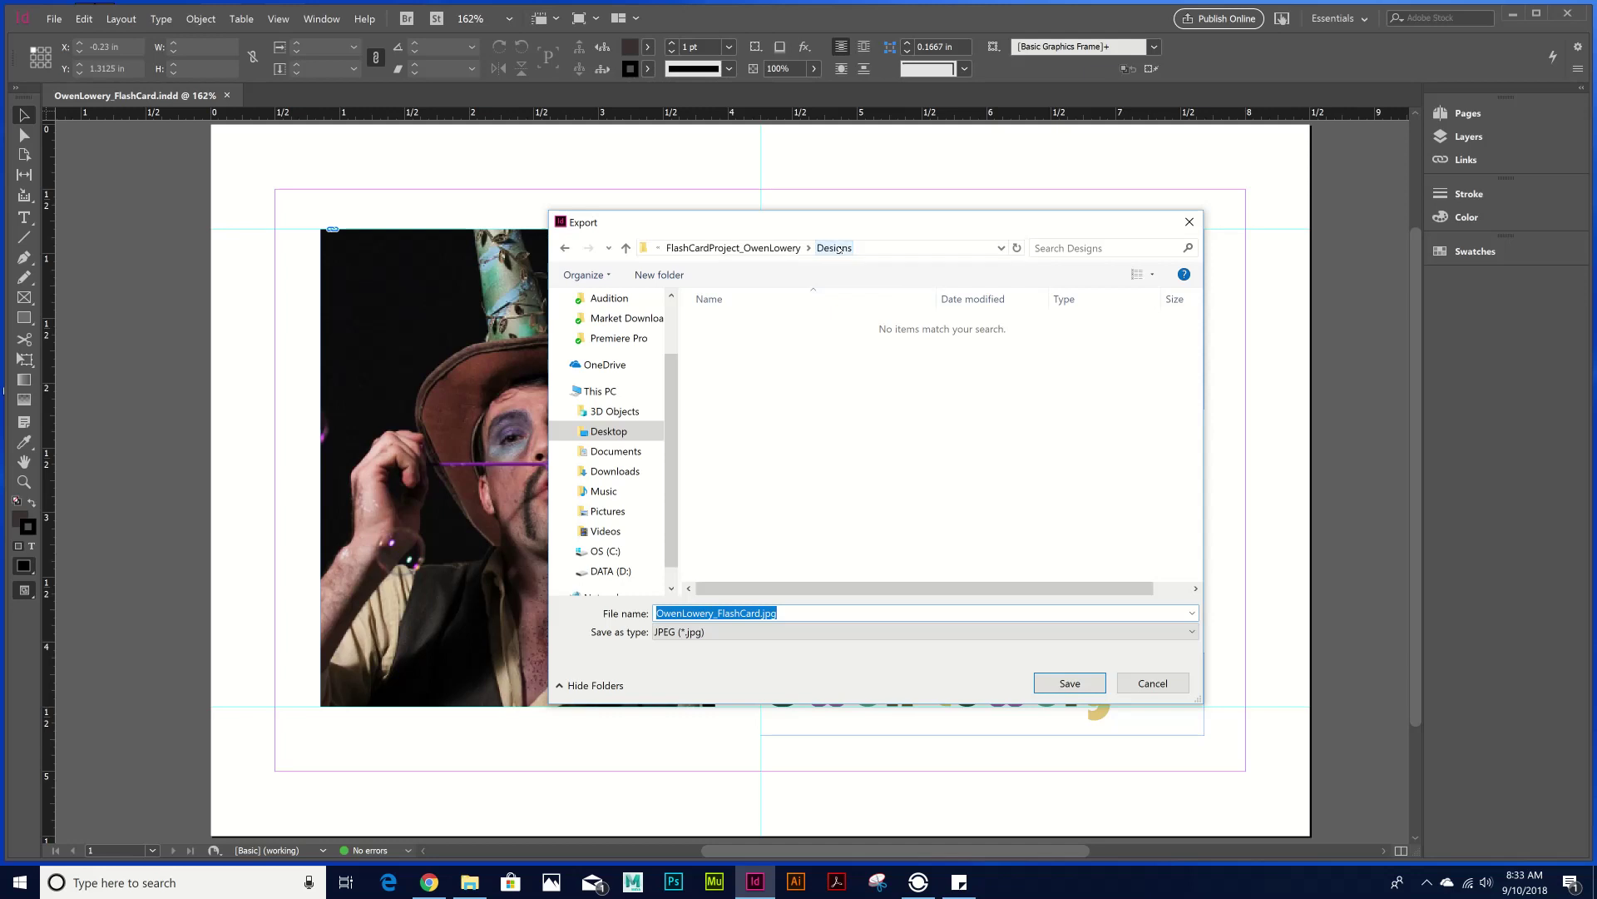
left_click(766, 248)
double_click(729, 359)
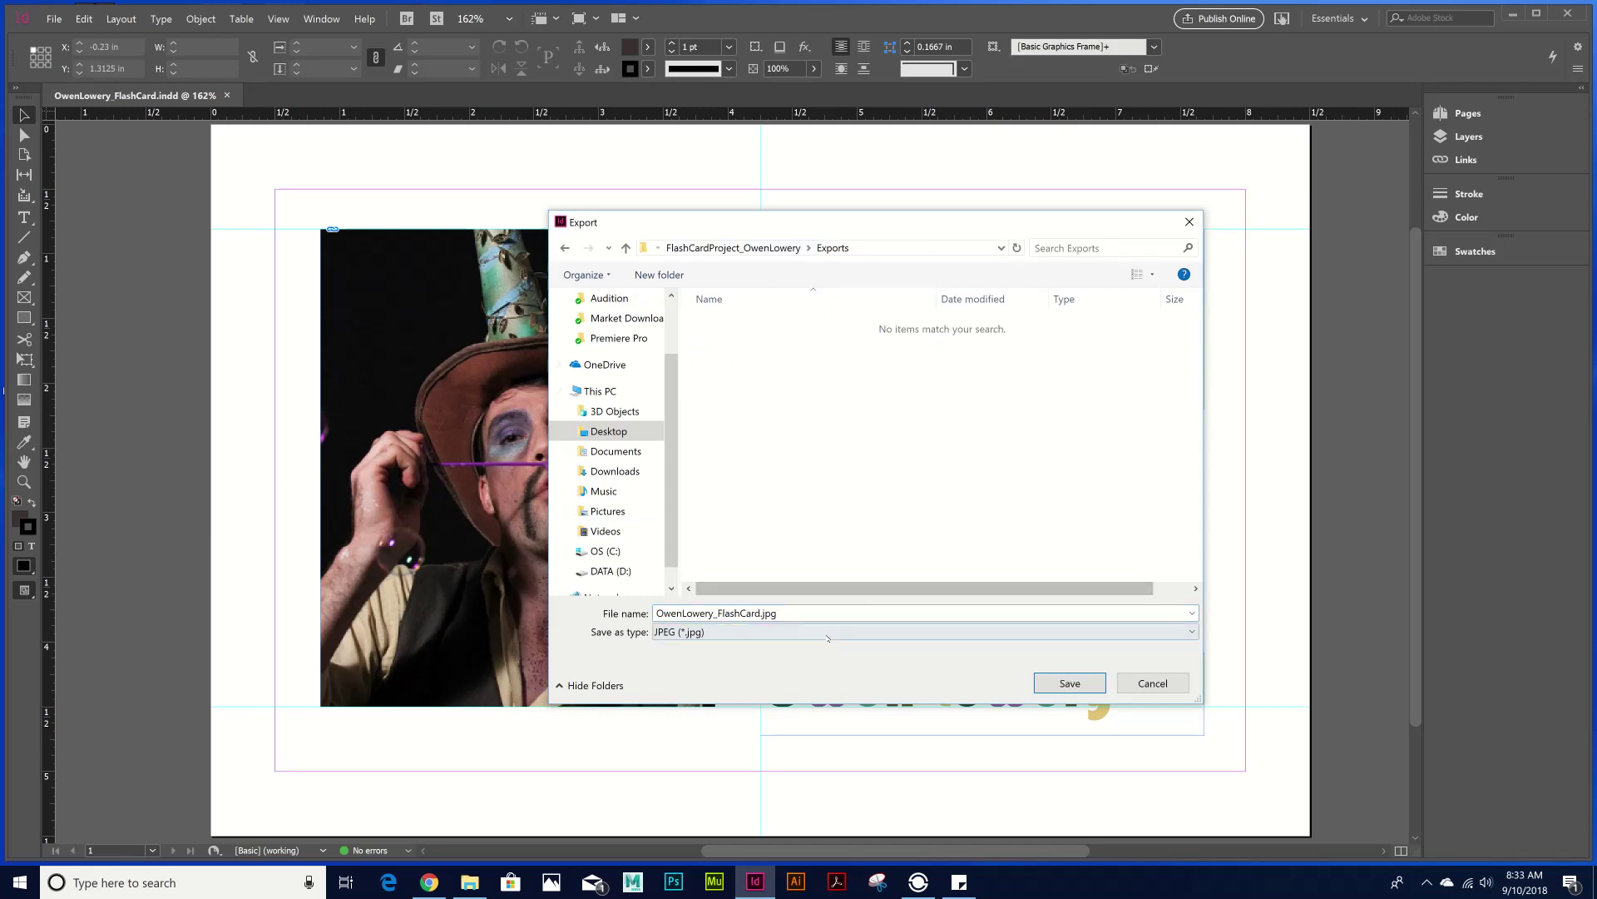
left_click(865, 631)
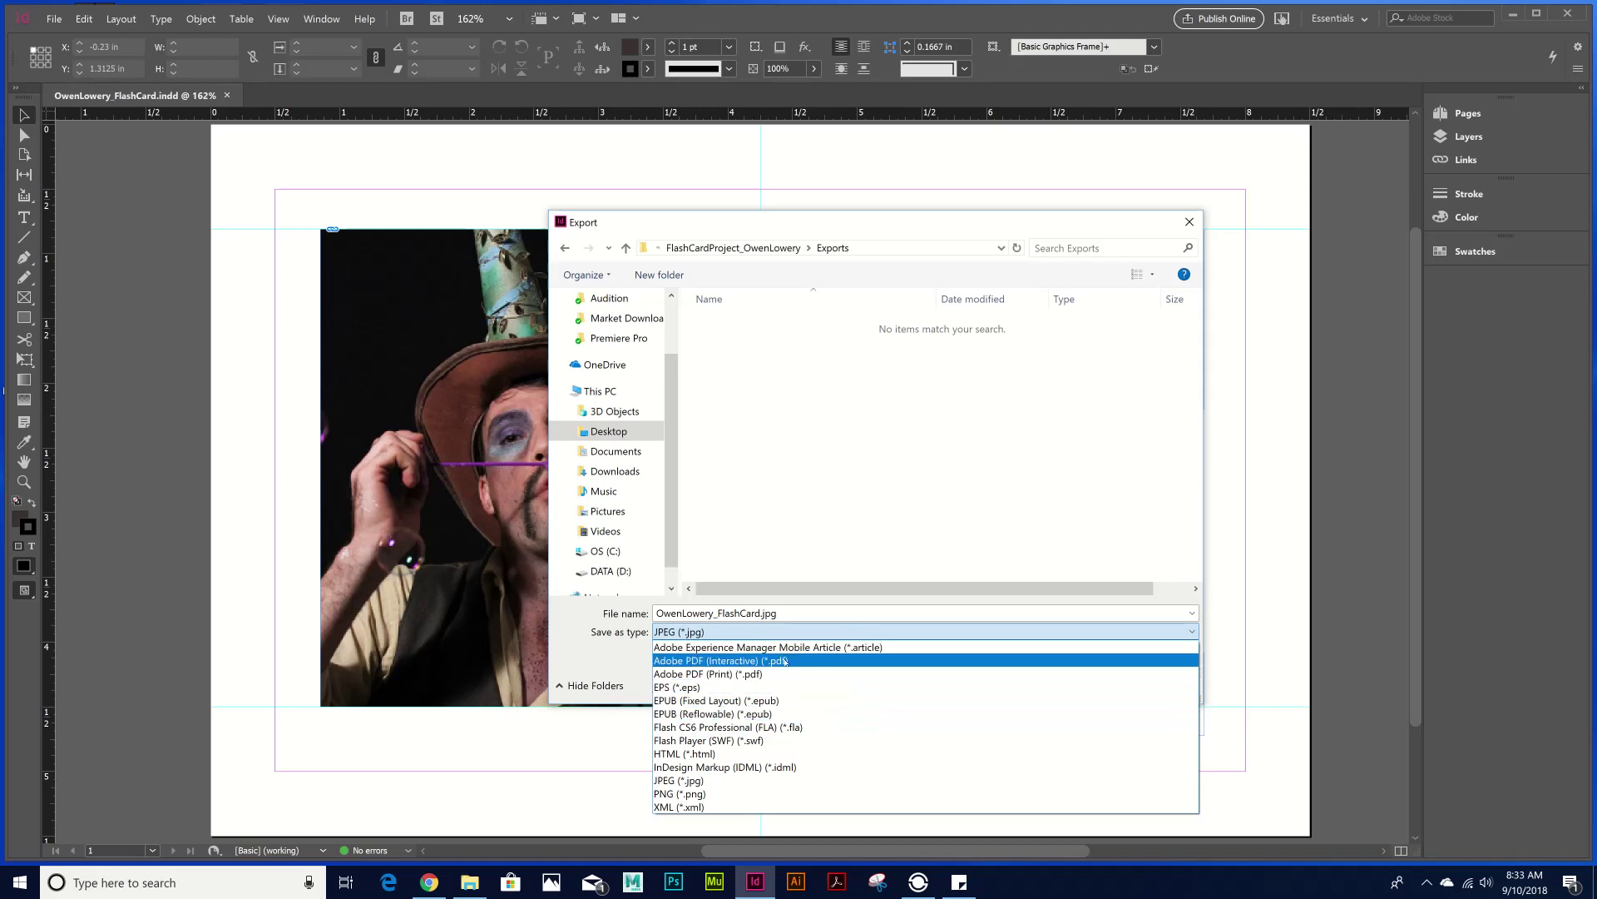
left_click(743, 674)
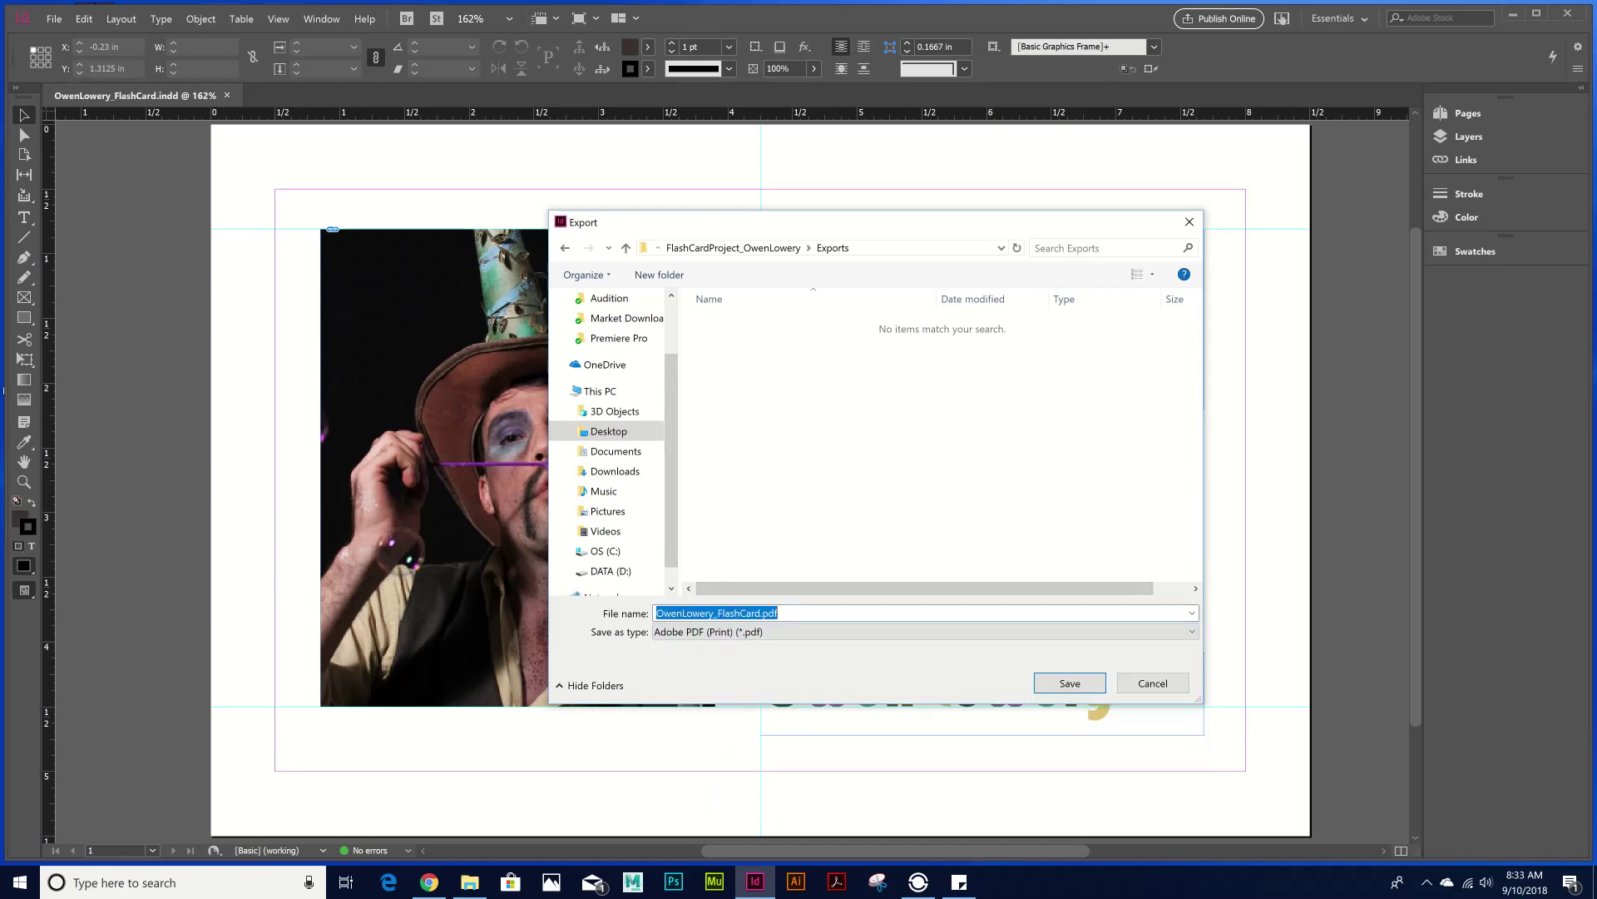
left_click(736, 613)
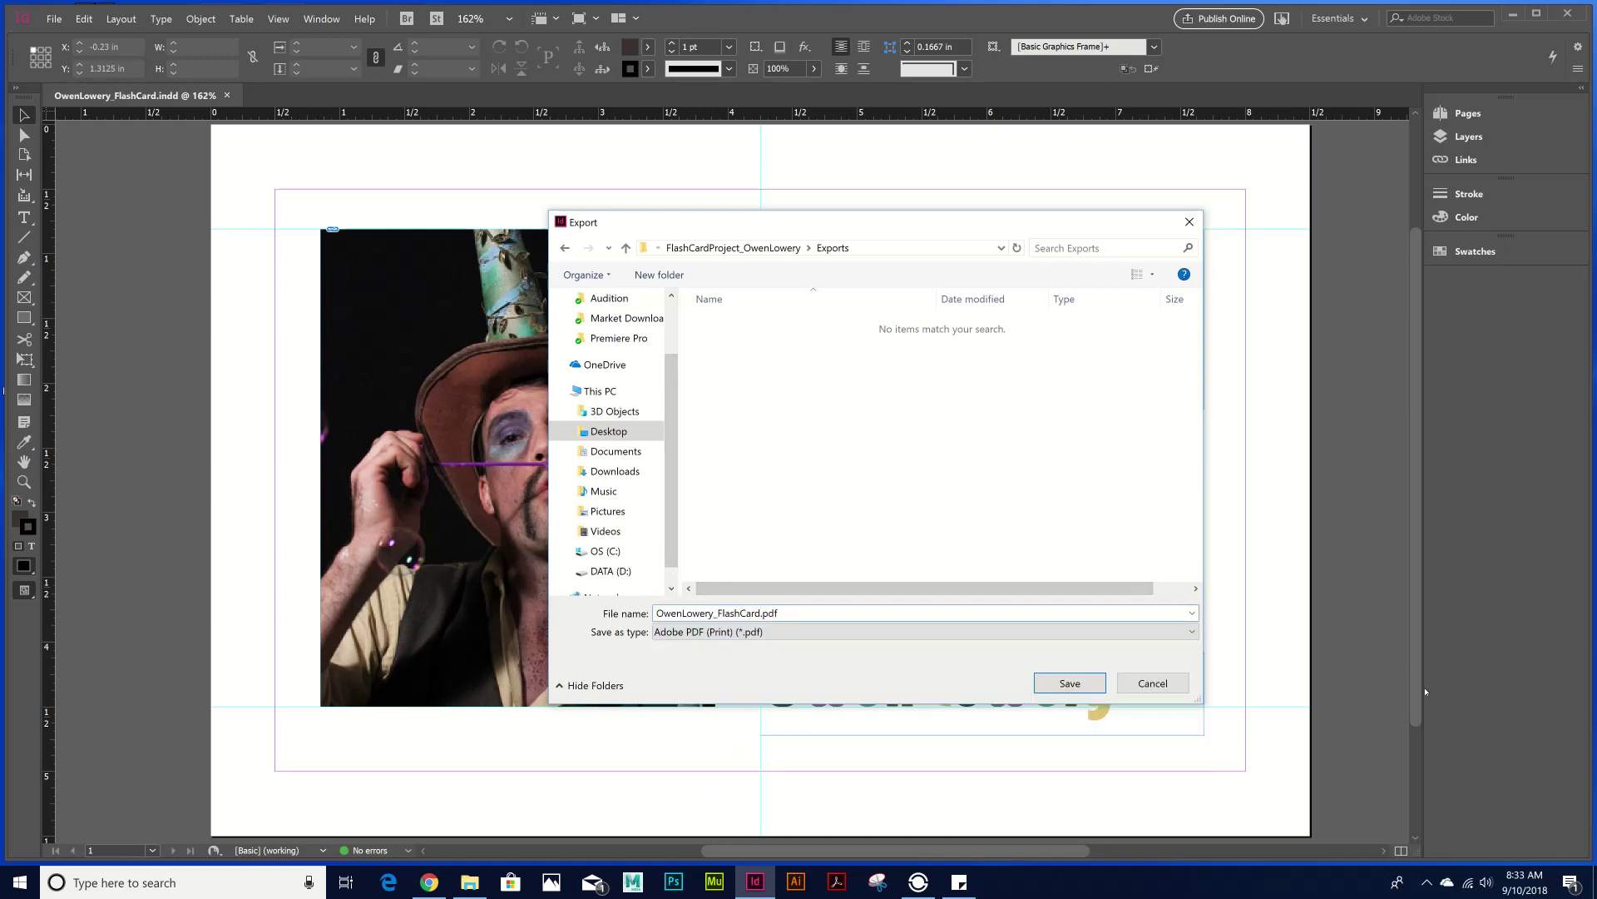
type("_print")
left_click(1070, 683)
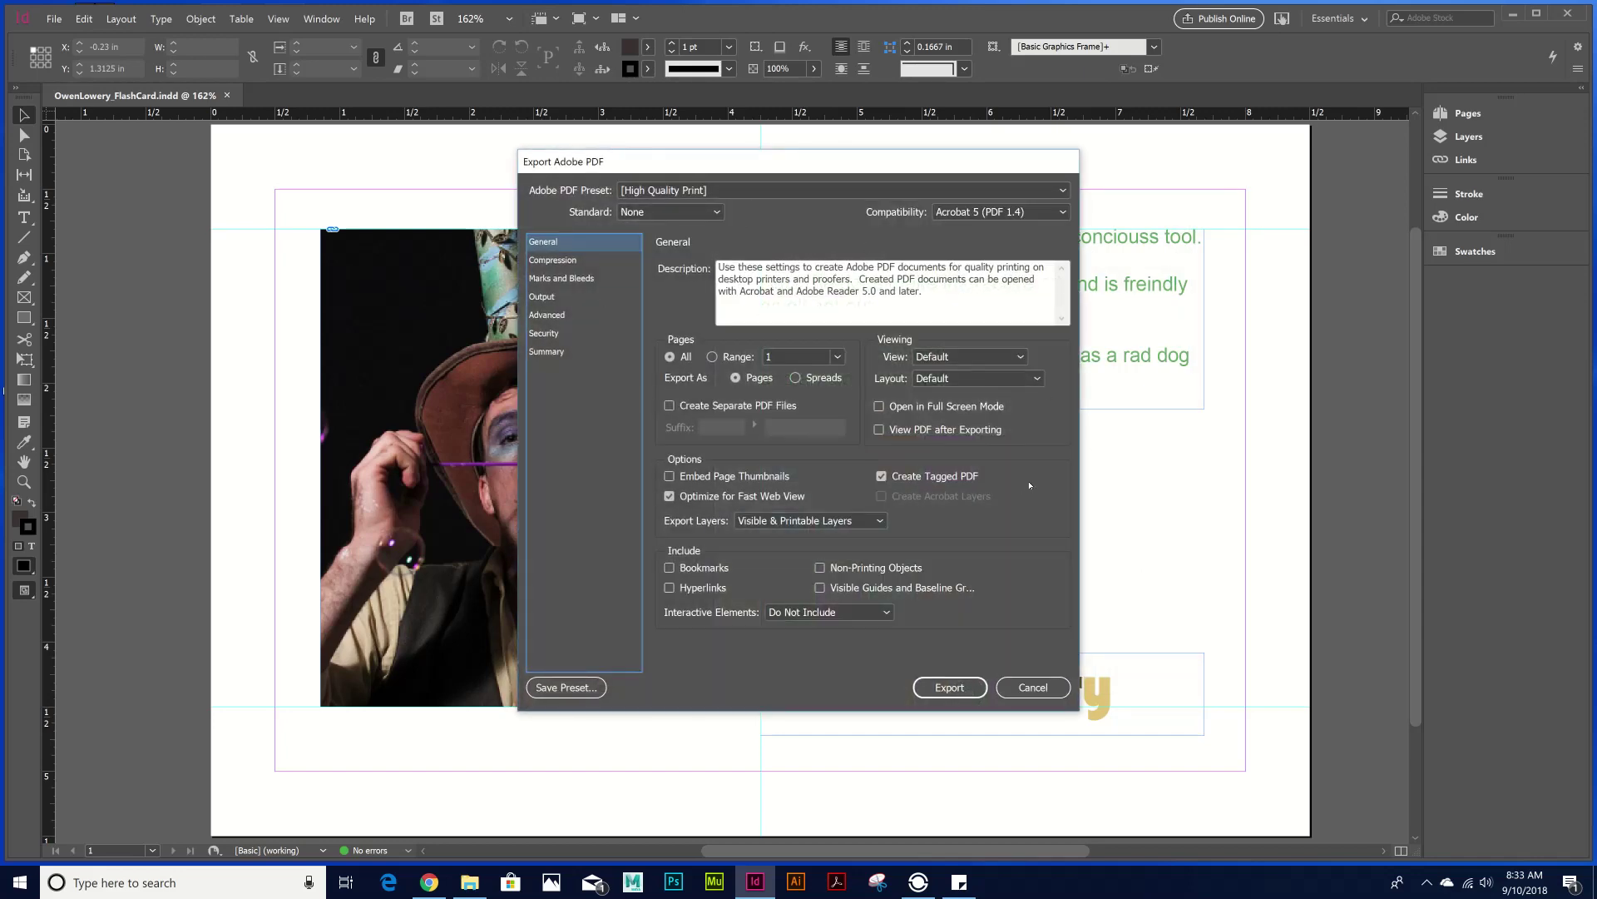
- Keep the High Quality Print preset and export the PDF
left_click(741, 190)
left_click(743, 208)
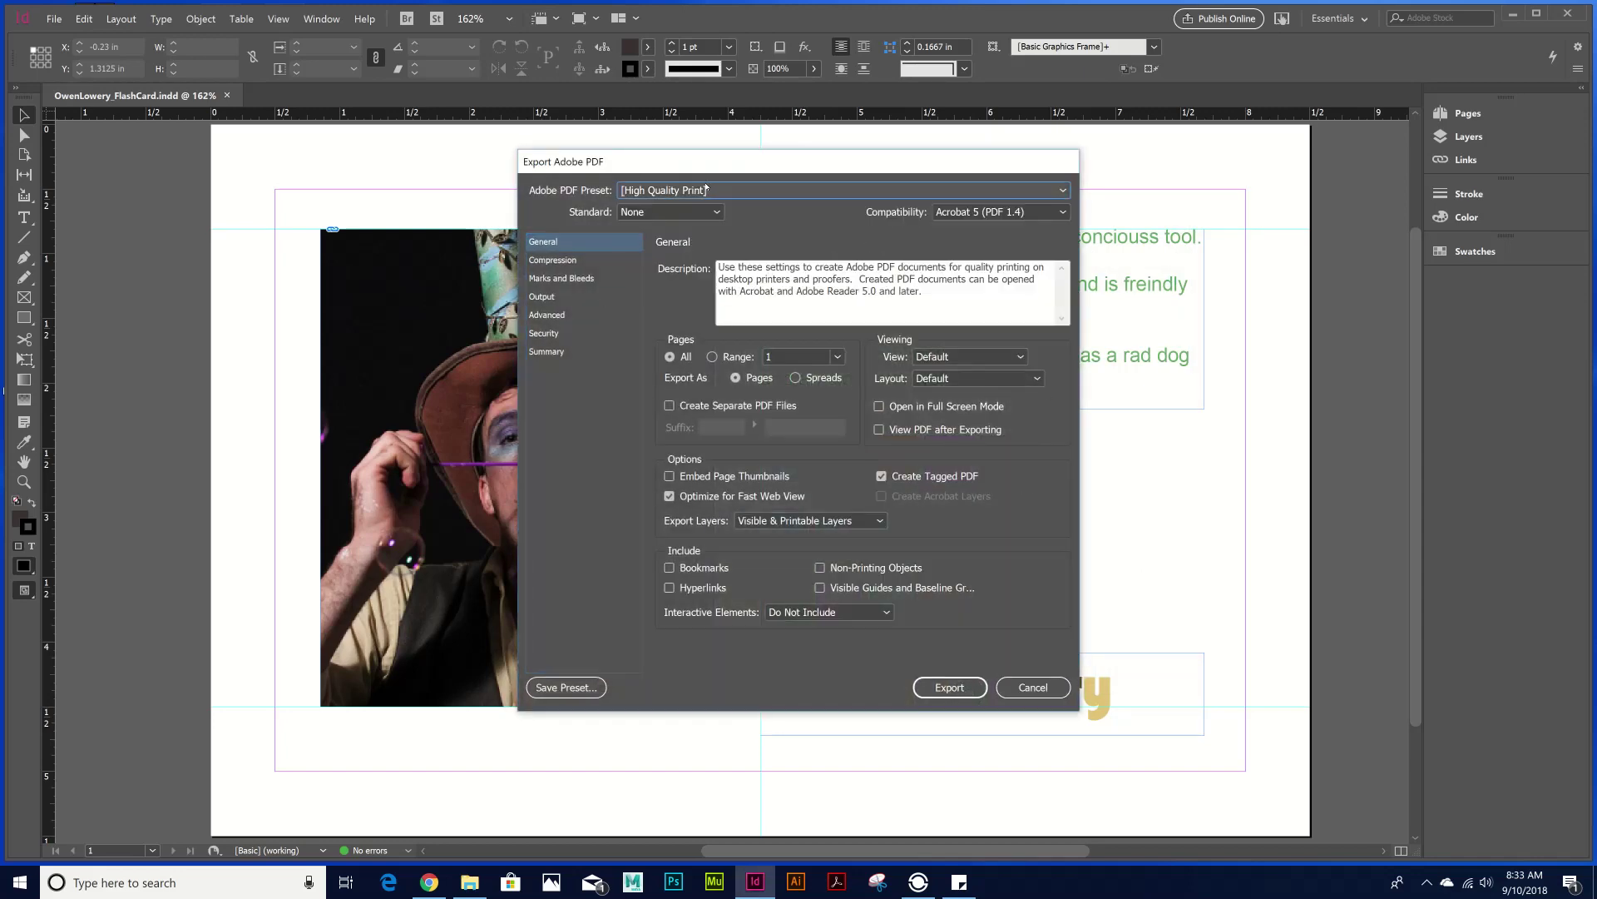
left_click(832, 190)
left_click(749, 208)
left_click(965, 688)
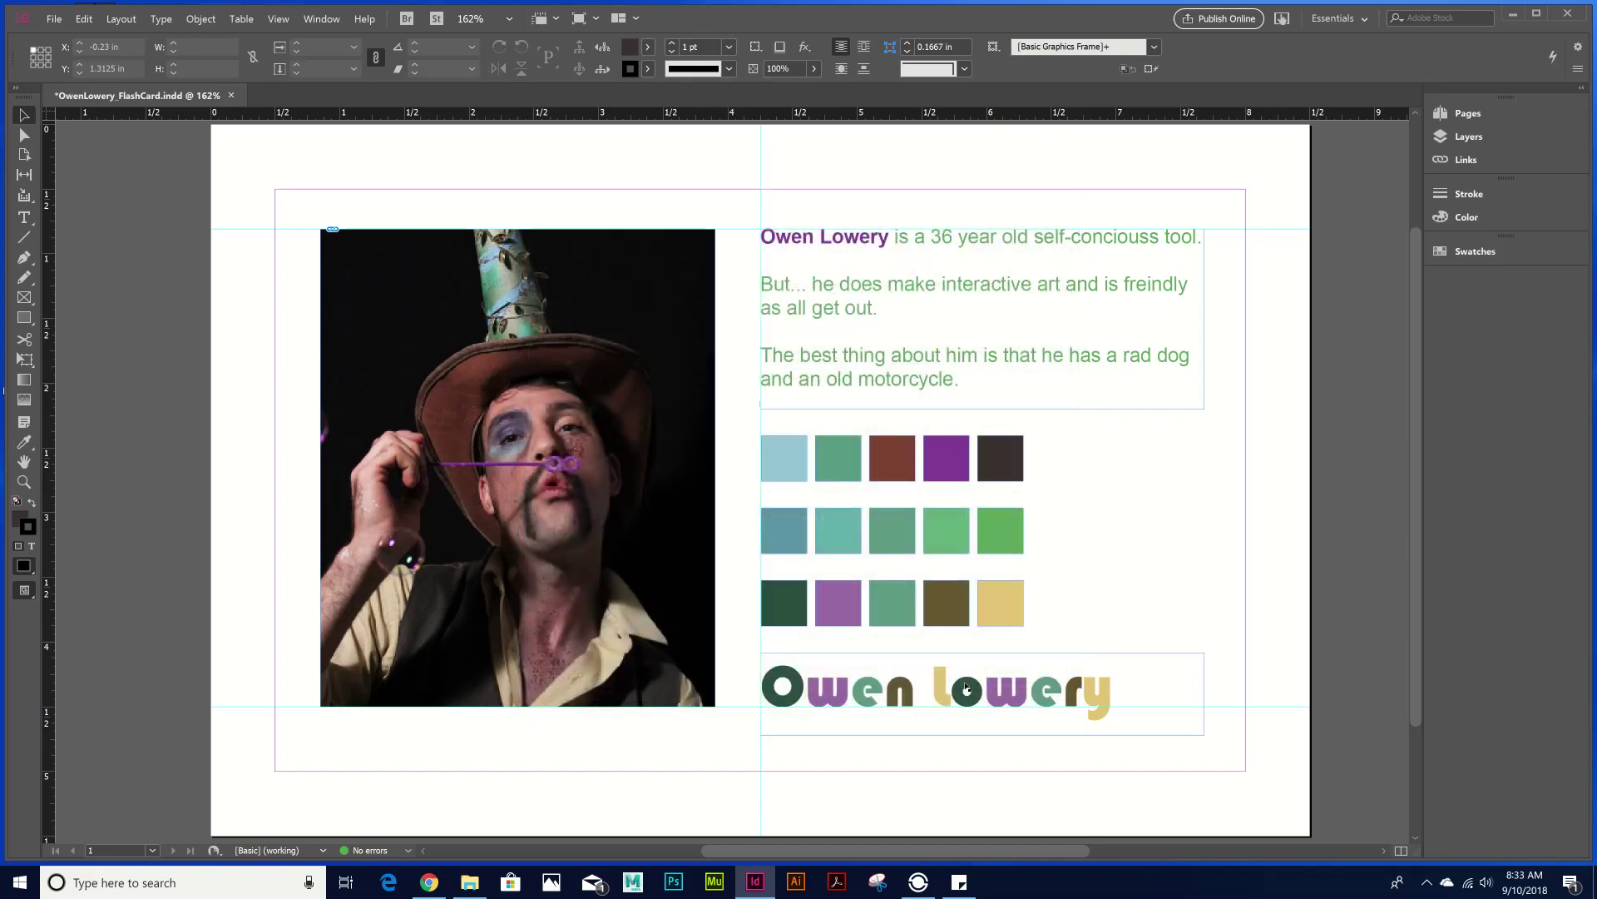
left_click(479, 882)
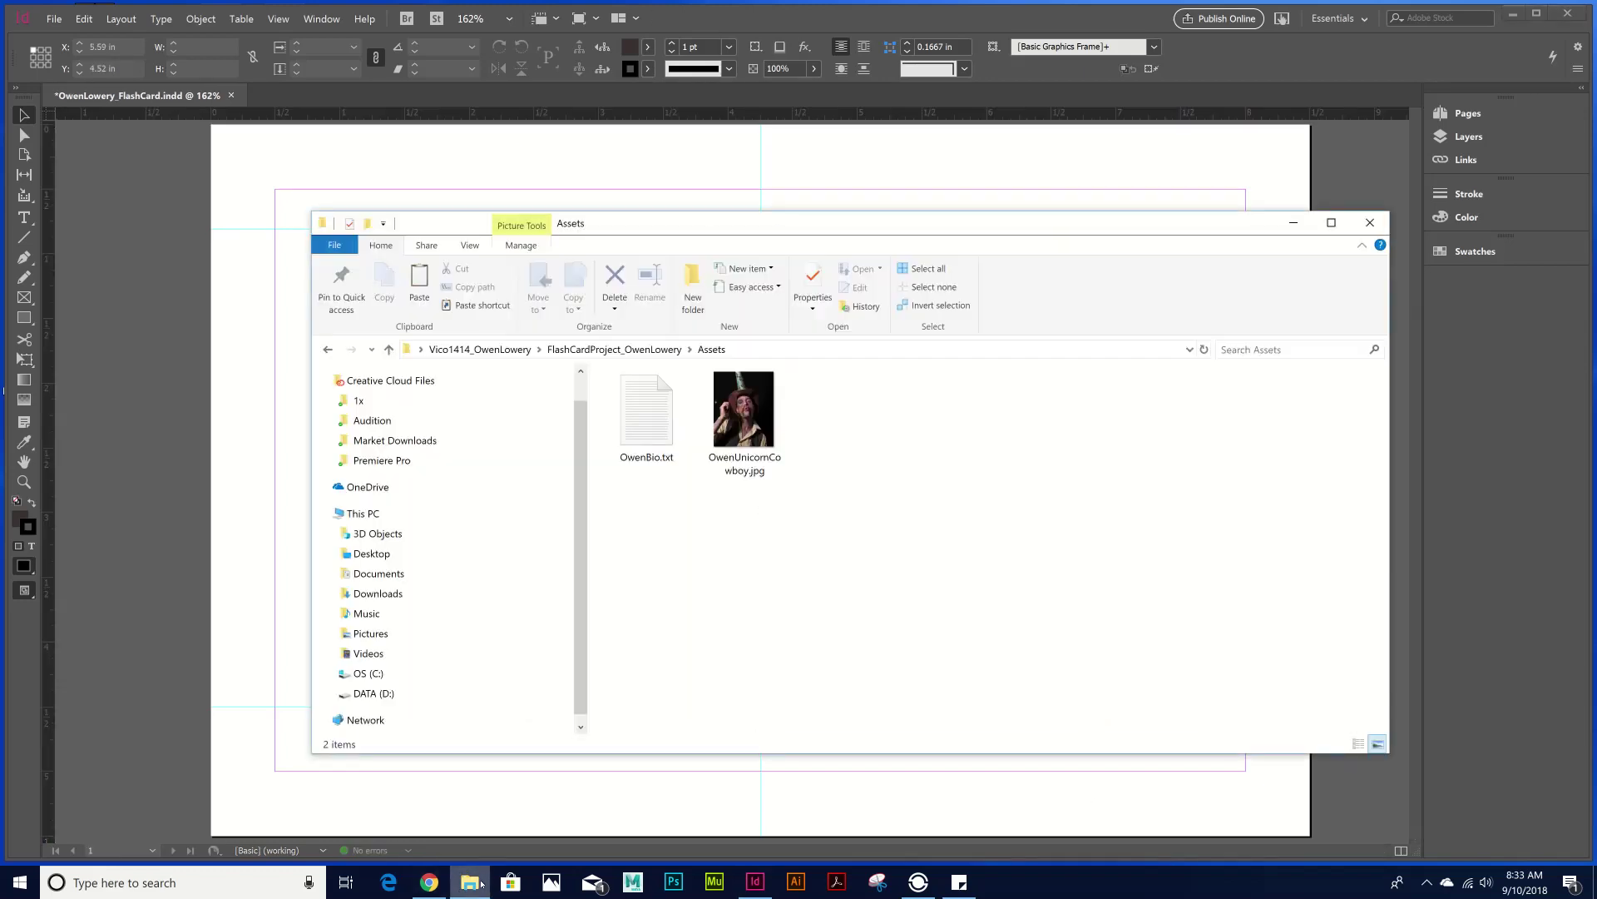
left_click(614, 349)
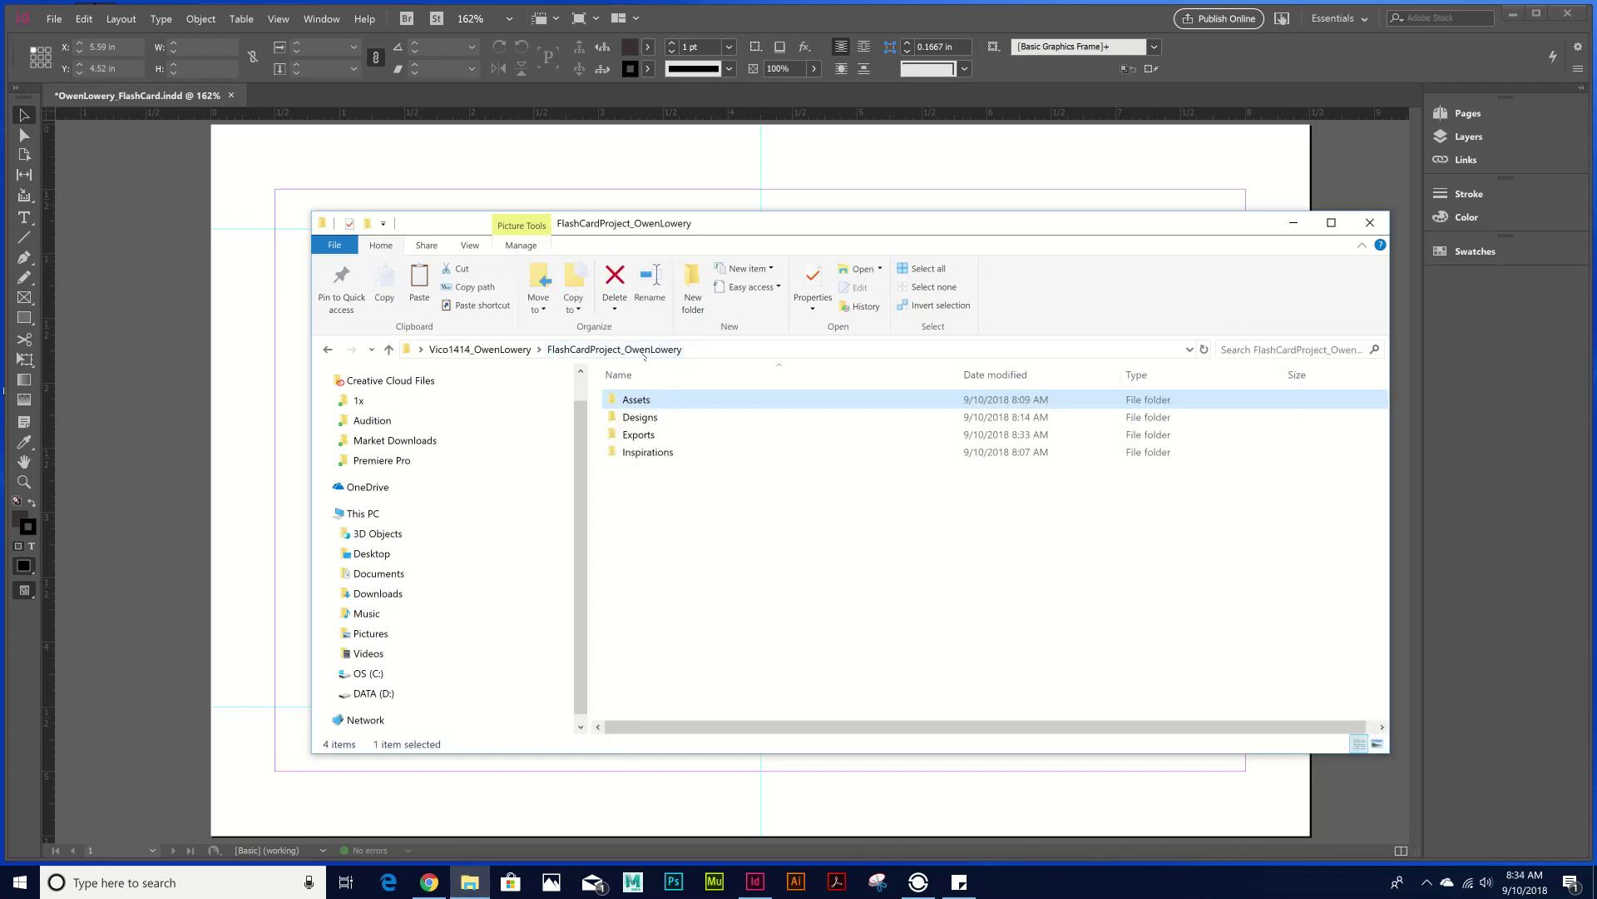
double_click(641, 434)
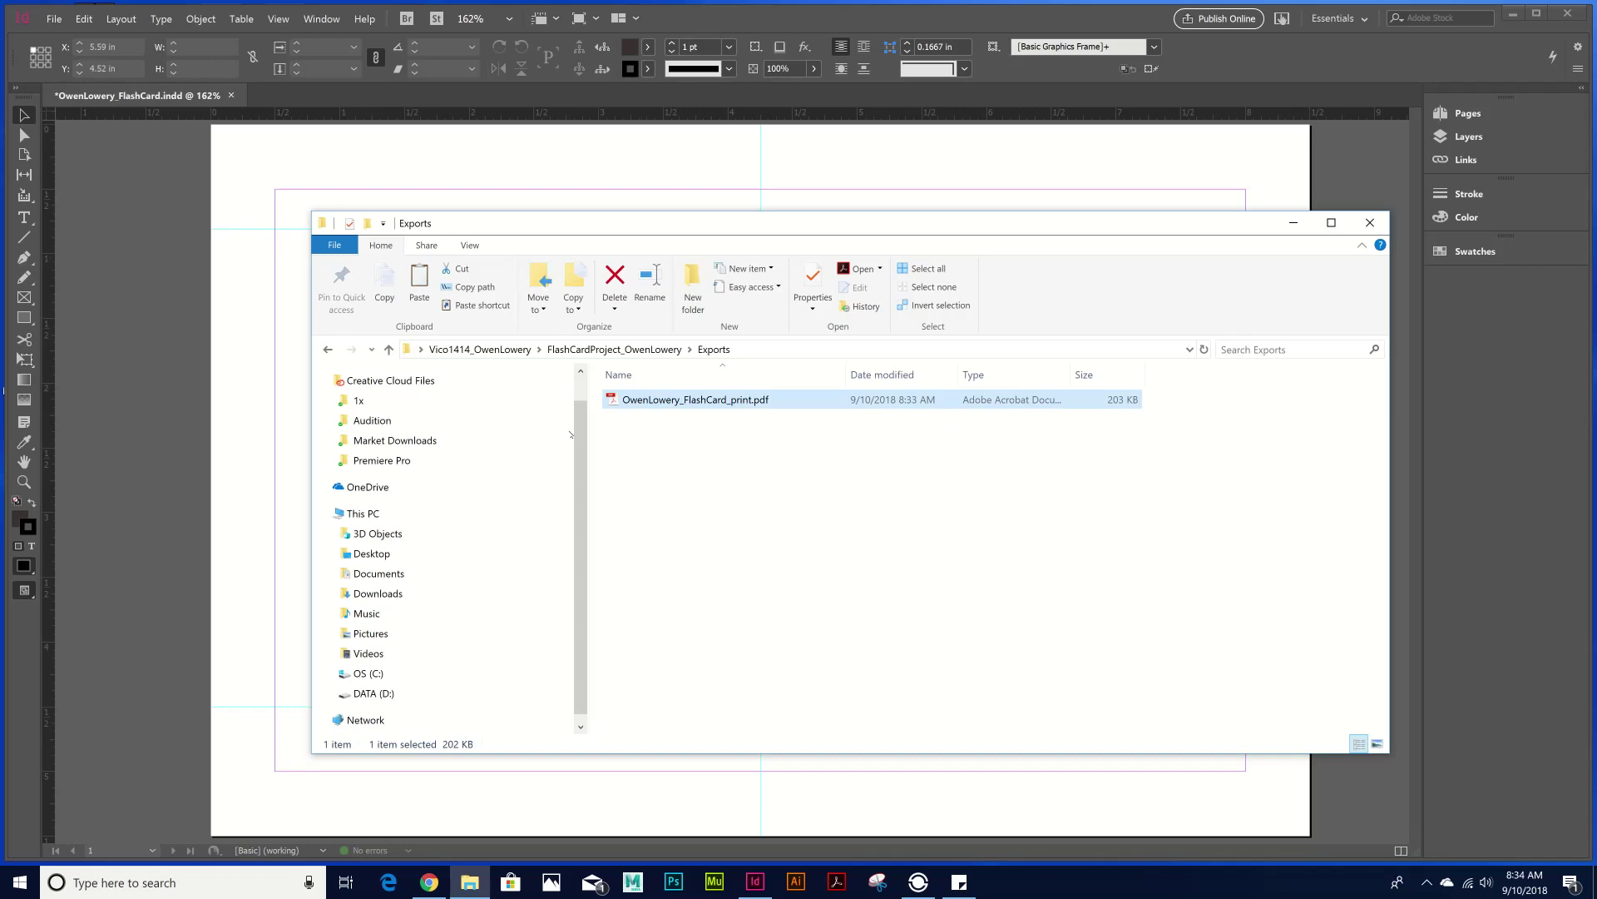
key("space")
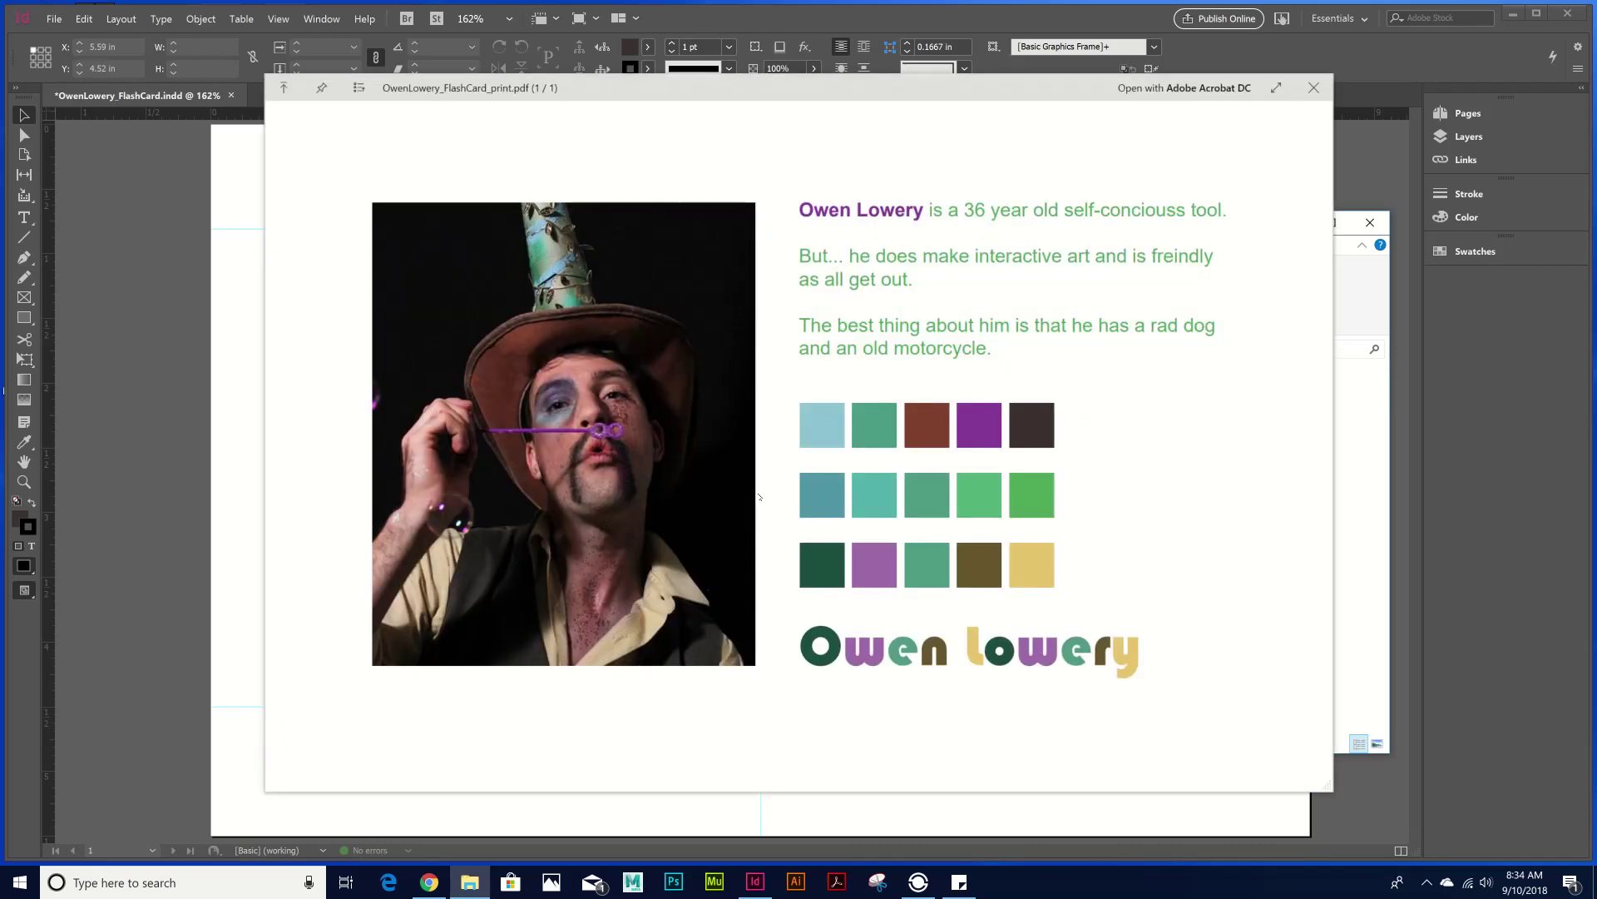
key("space")
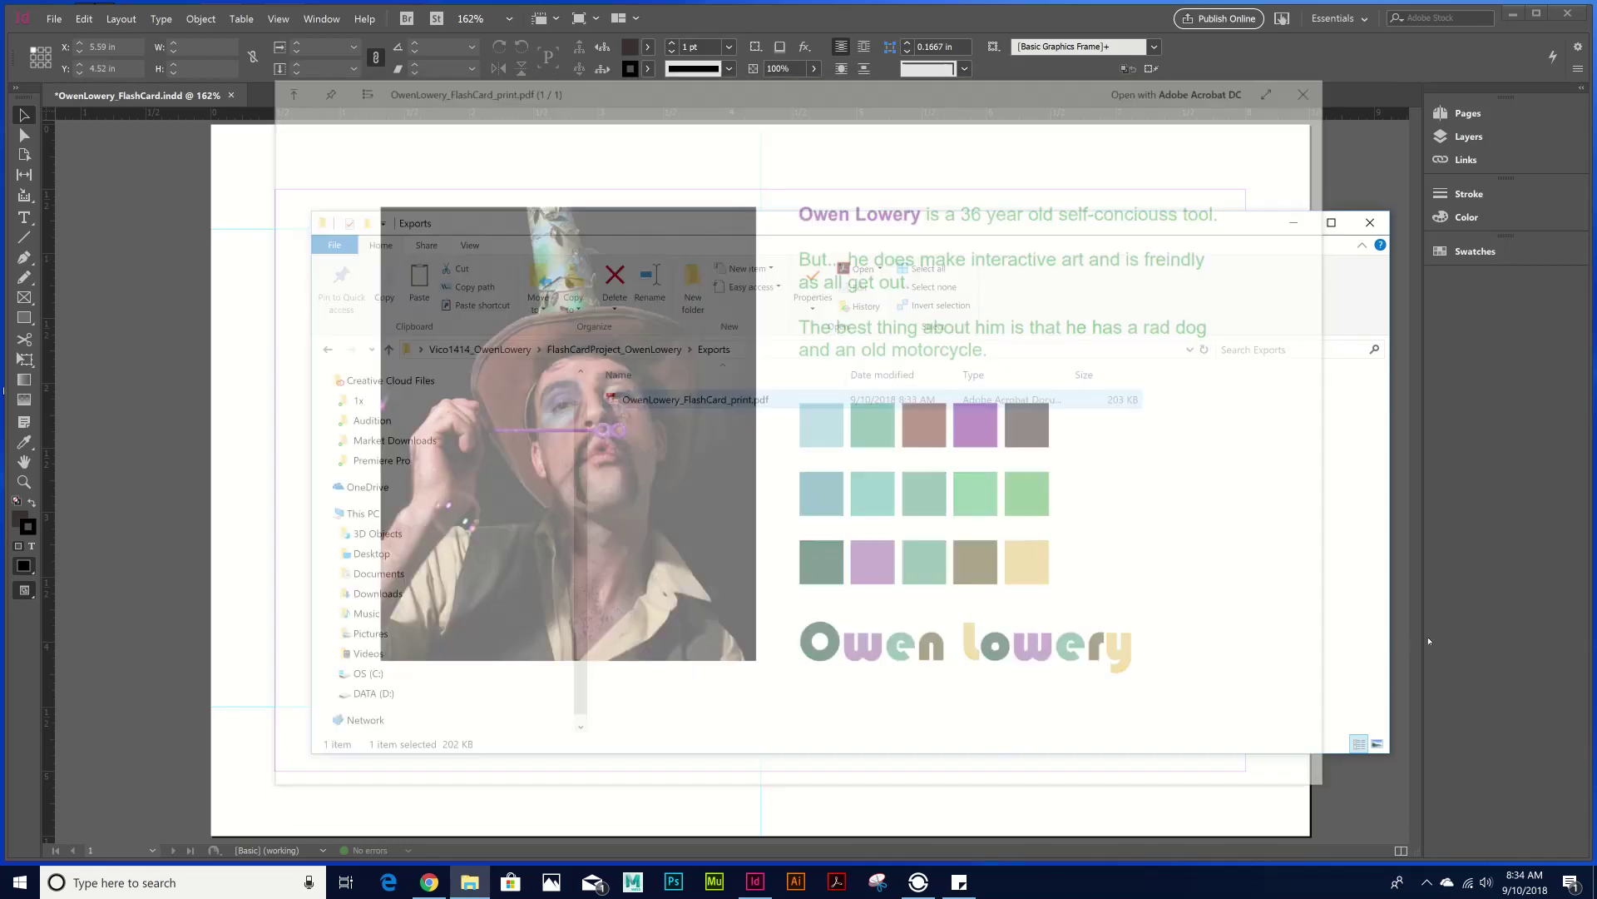
key("alt+Tab")
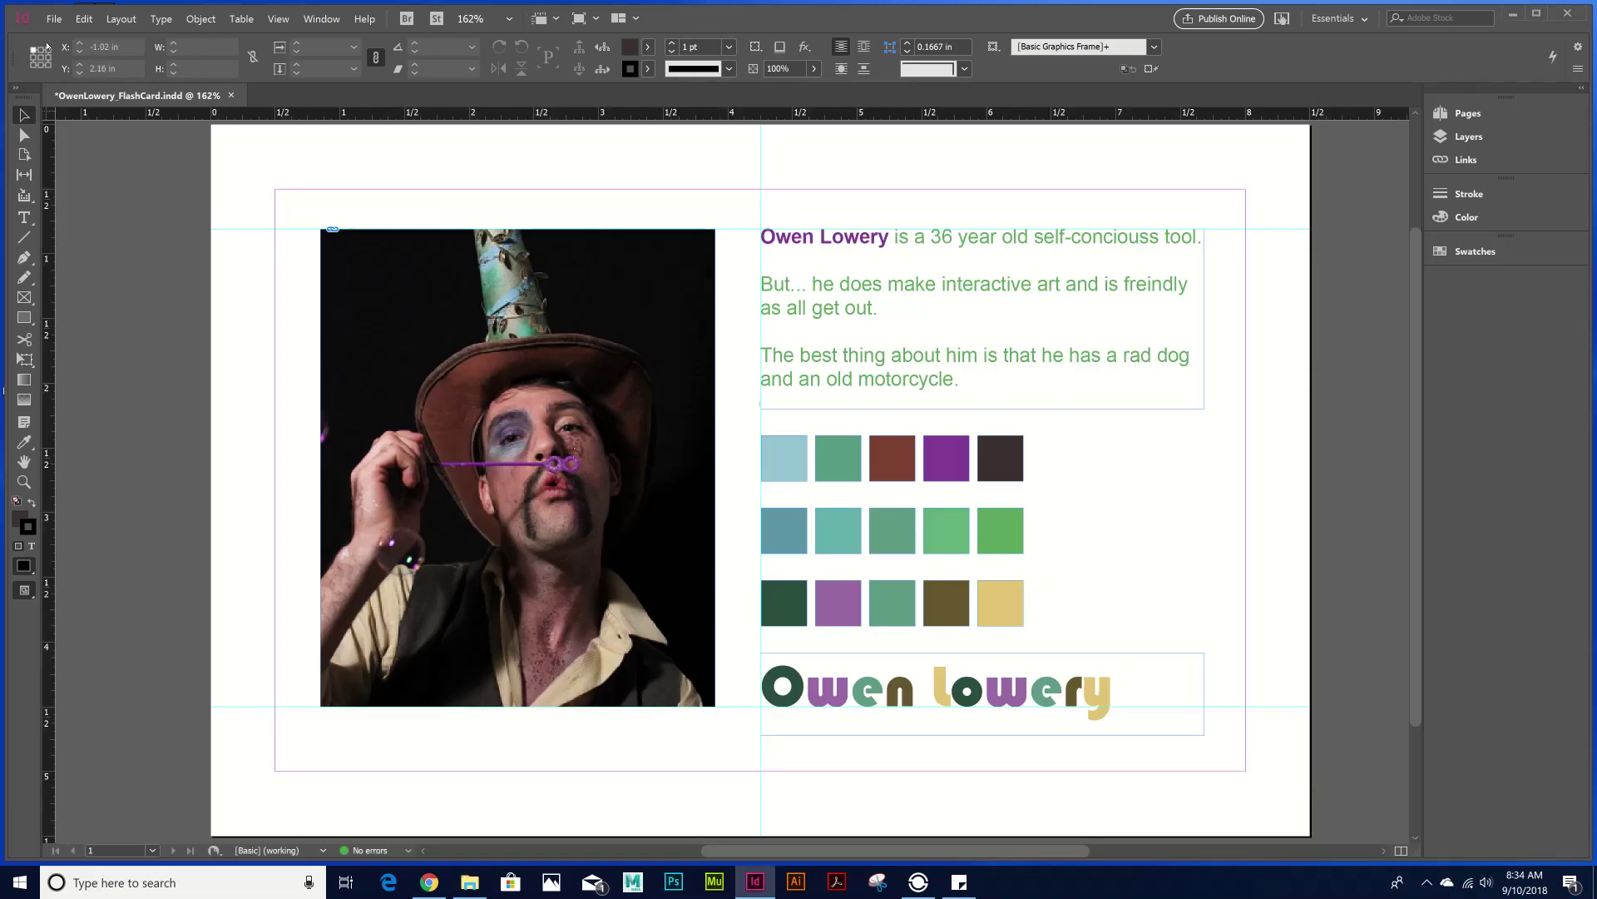
- Start a JPEG export and remove _print so it saves as OwenLowery_FlashCard.jpg
left_click(53, 19)
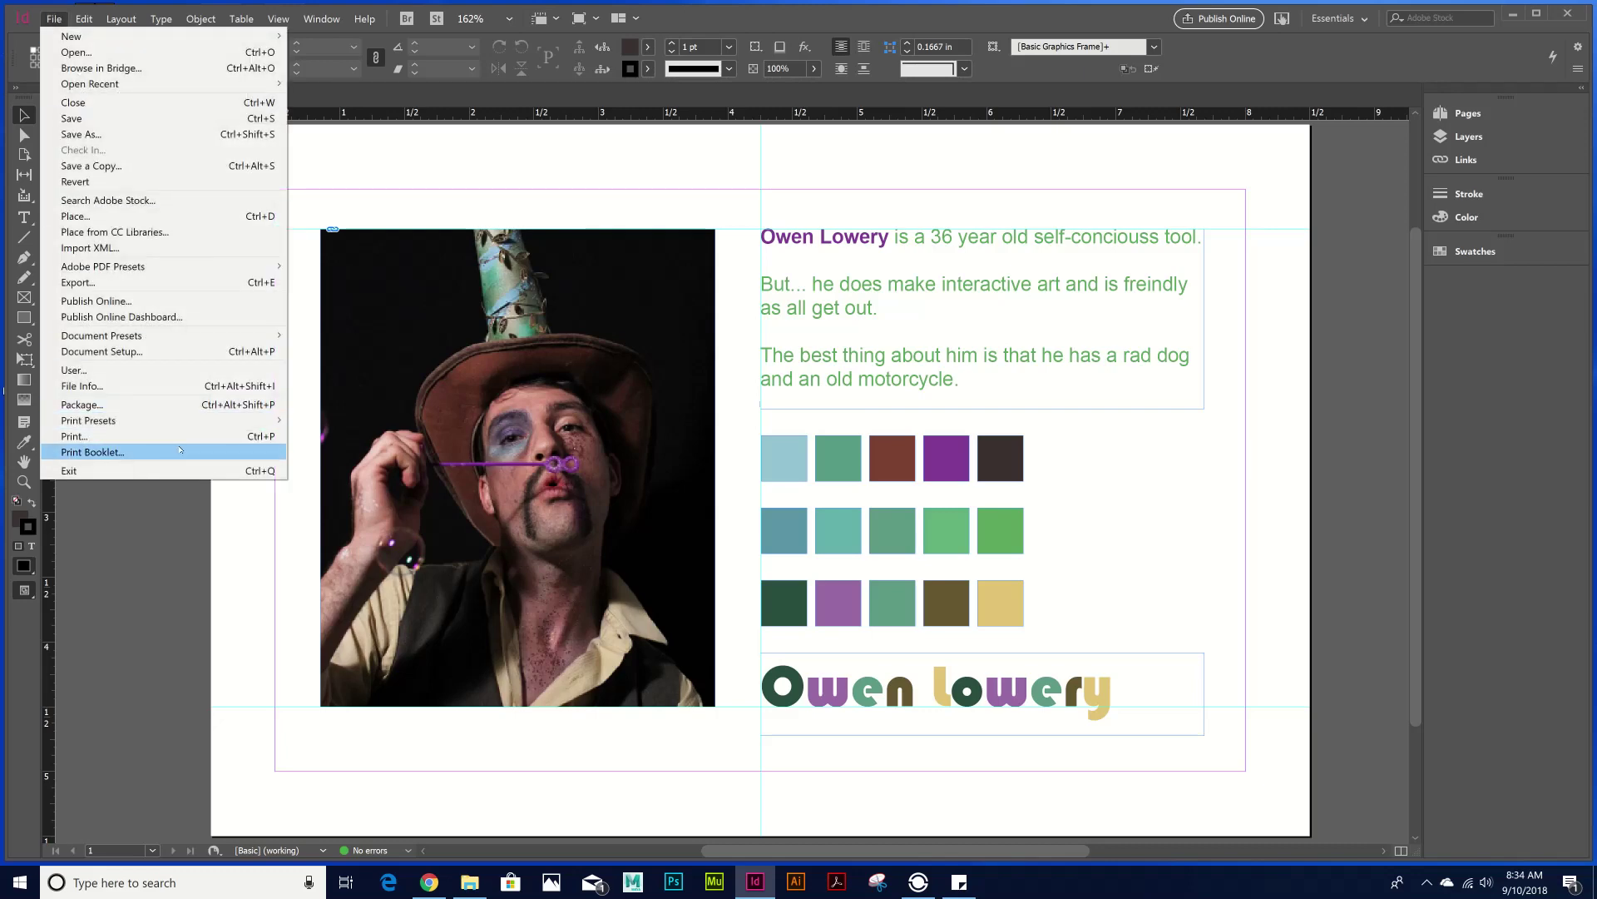
left_click(175, 282)
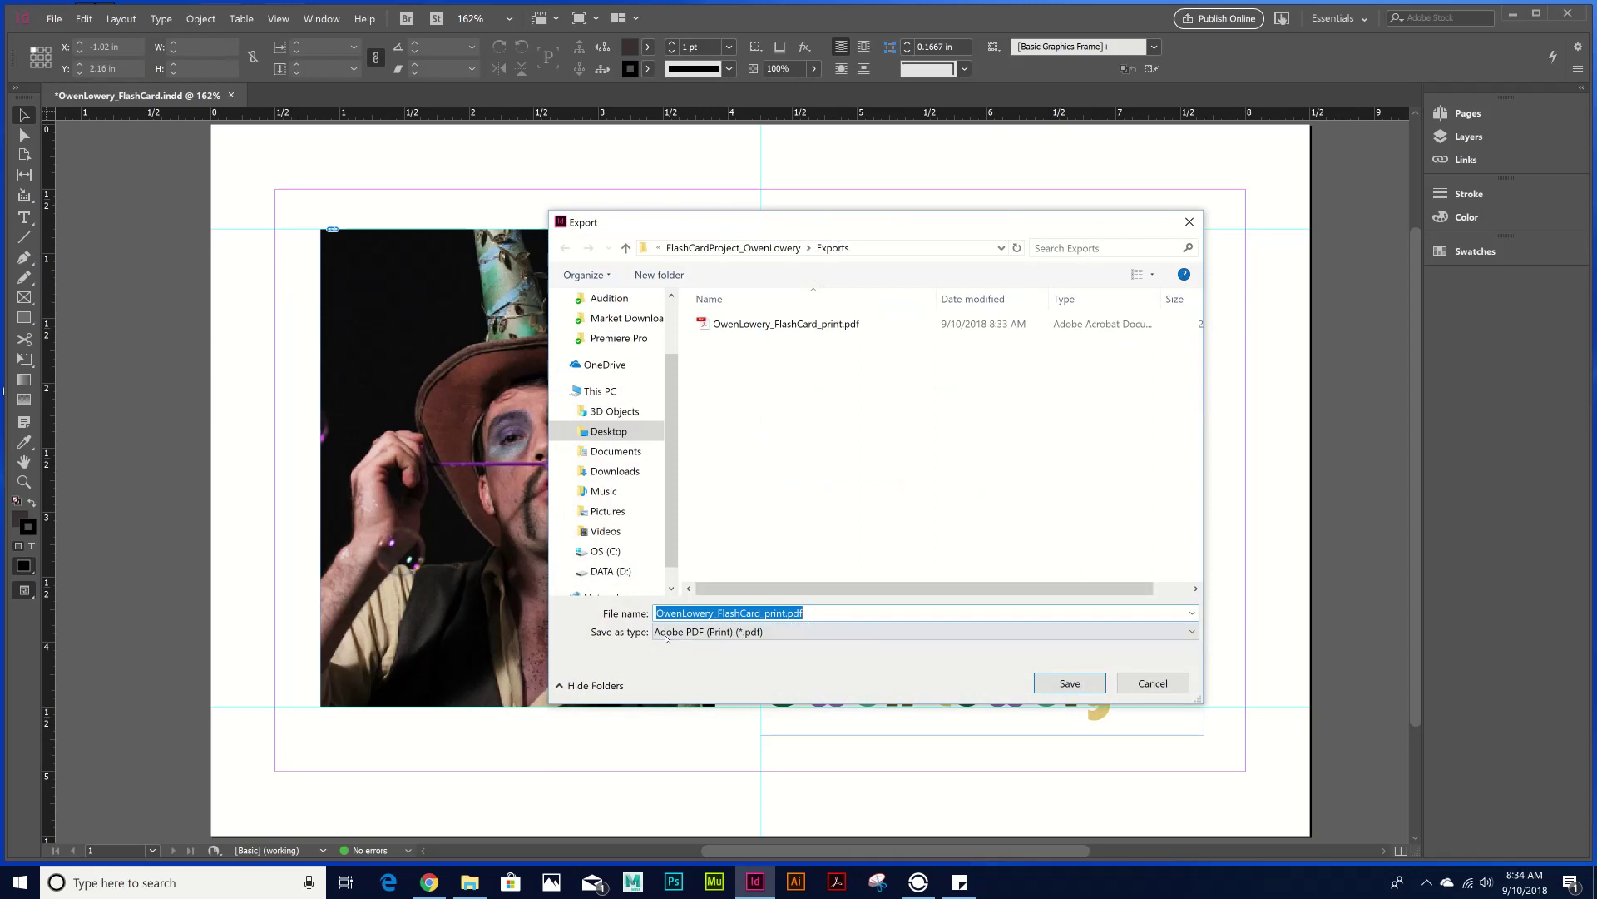
left_click(669, 632)
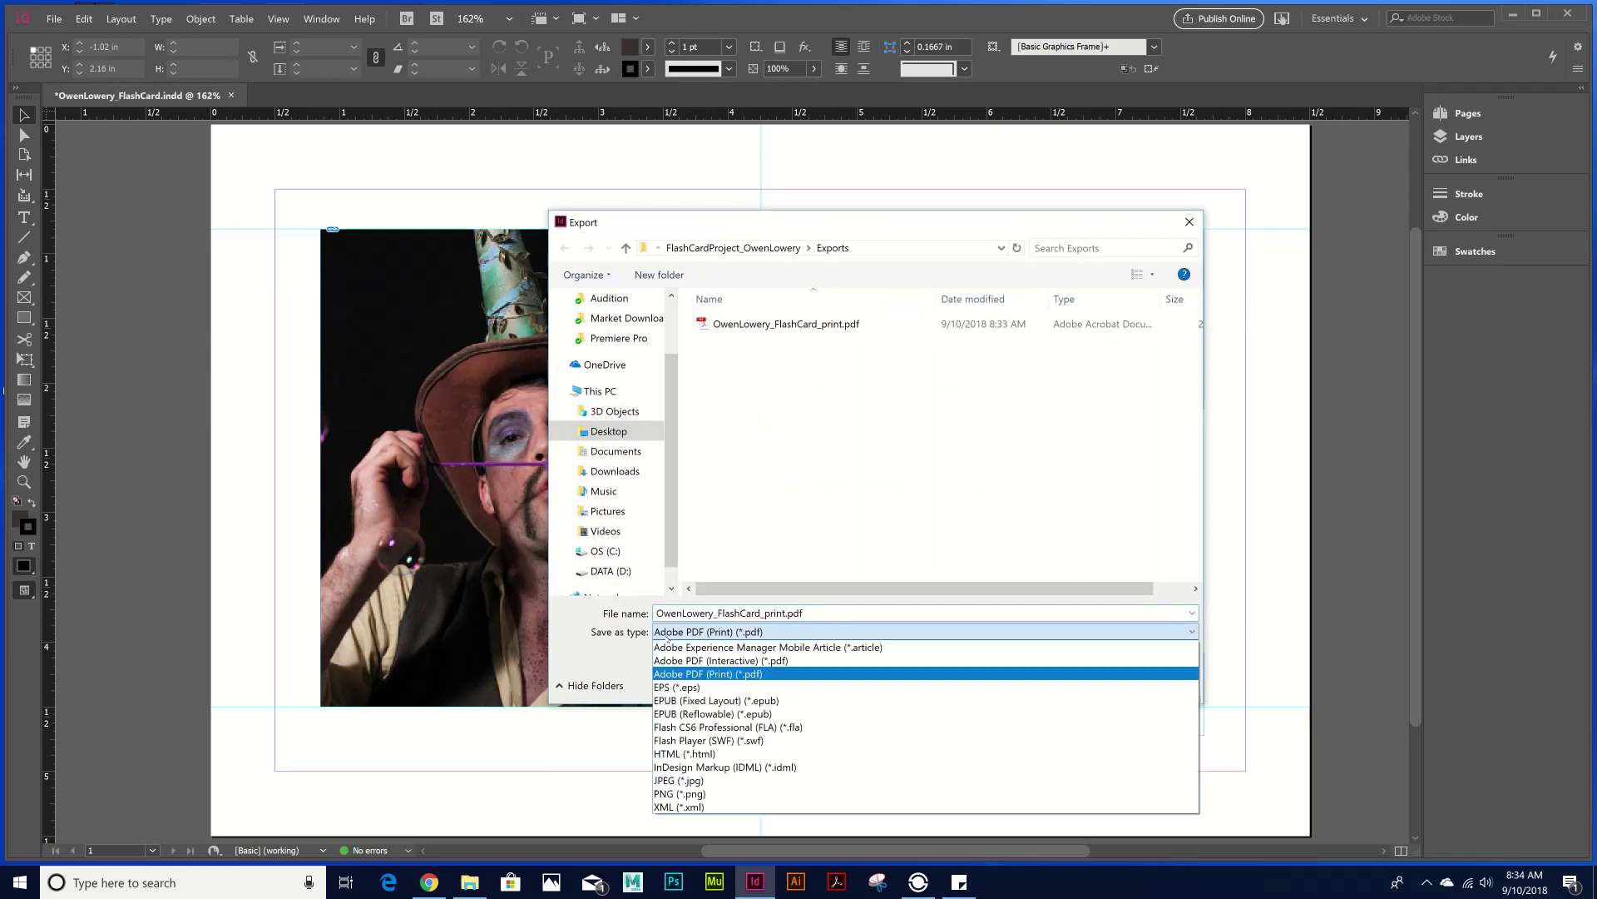
left_click(682, 781)
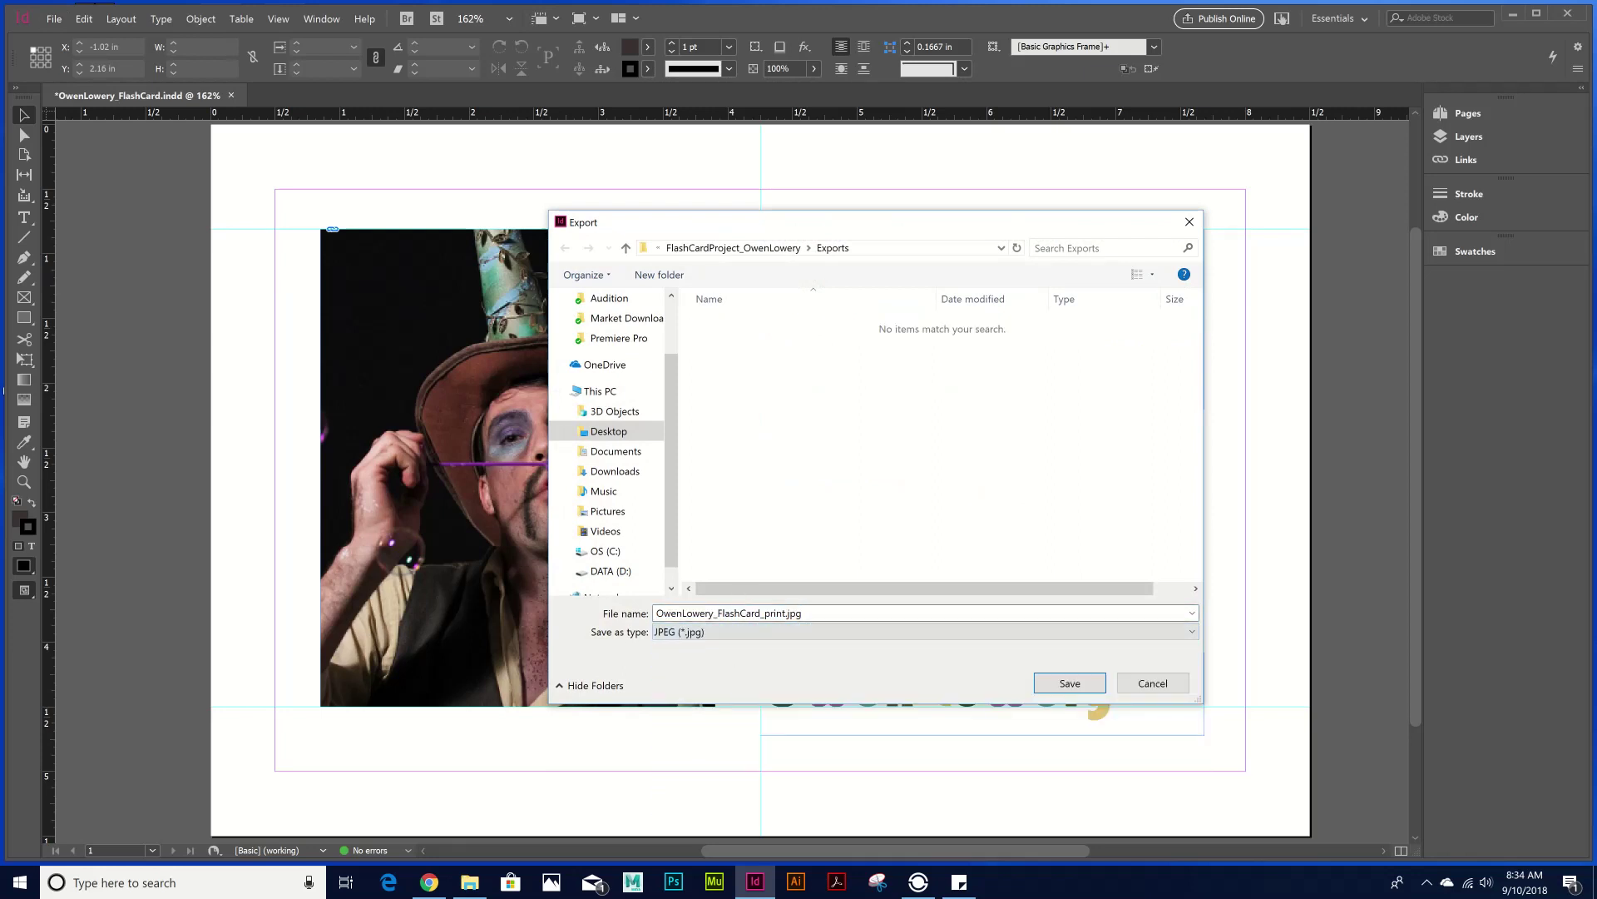
key("shift+Tab")
left_click_drag(760, 613, 782, 613)
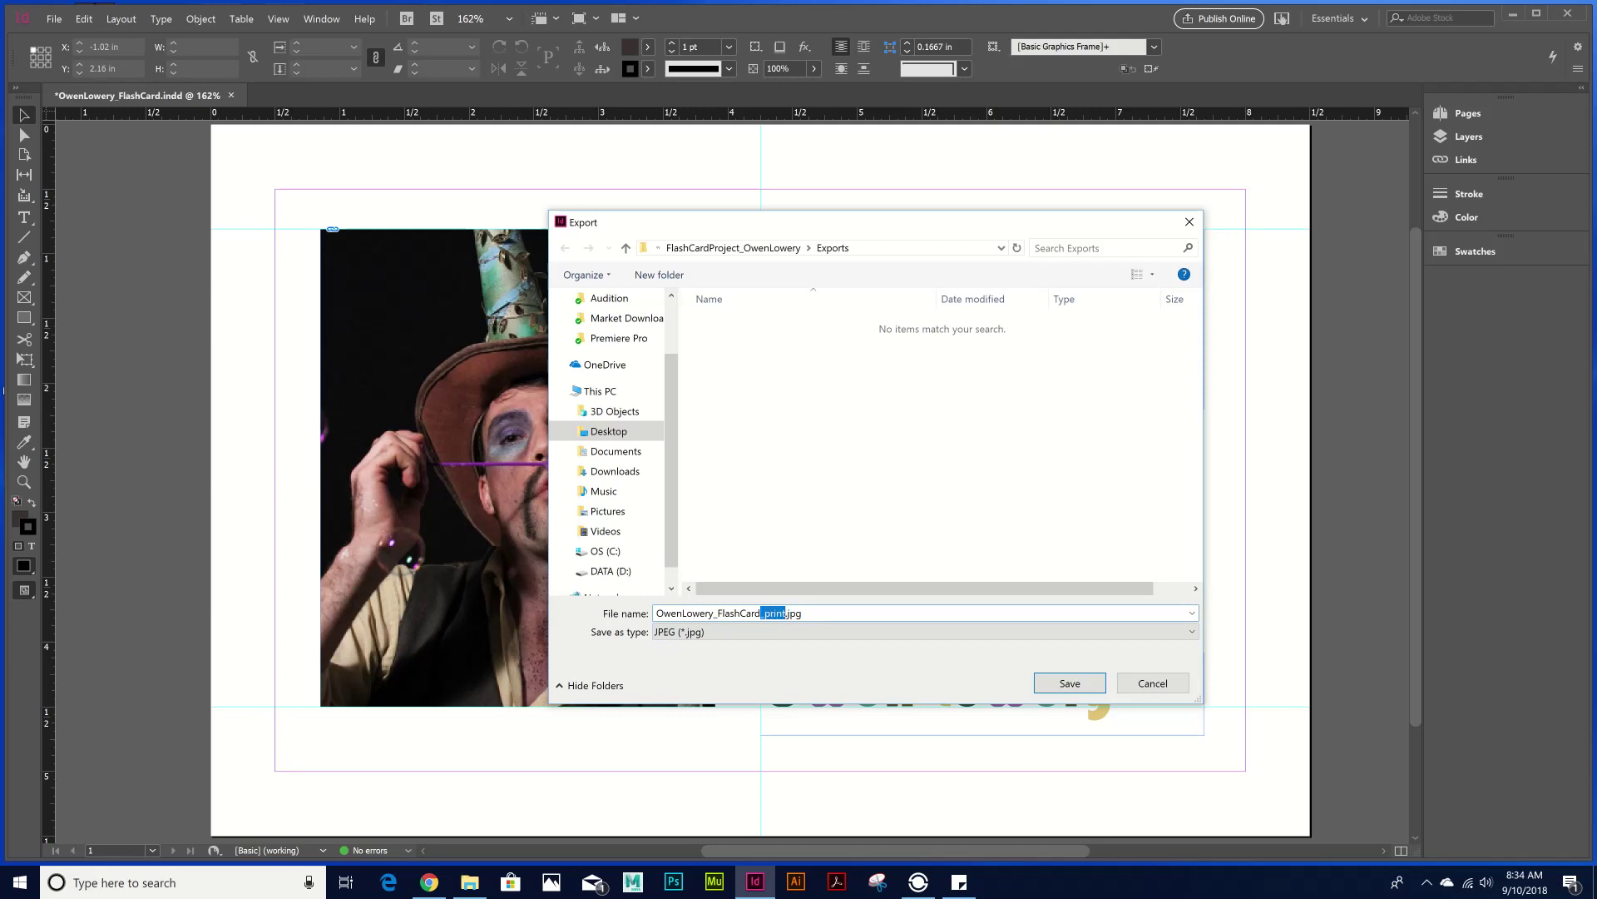
key("BackSpace")
left_click(1070, 683)
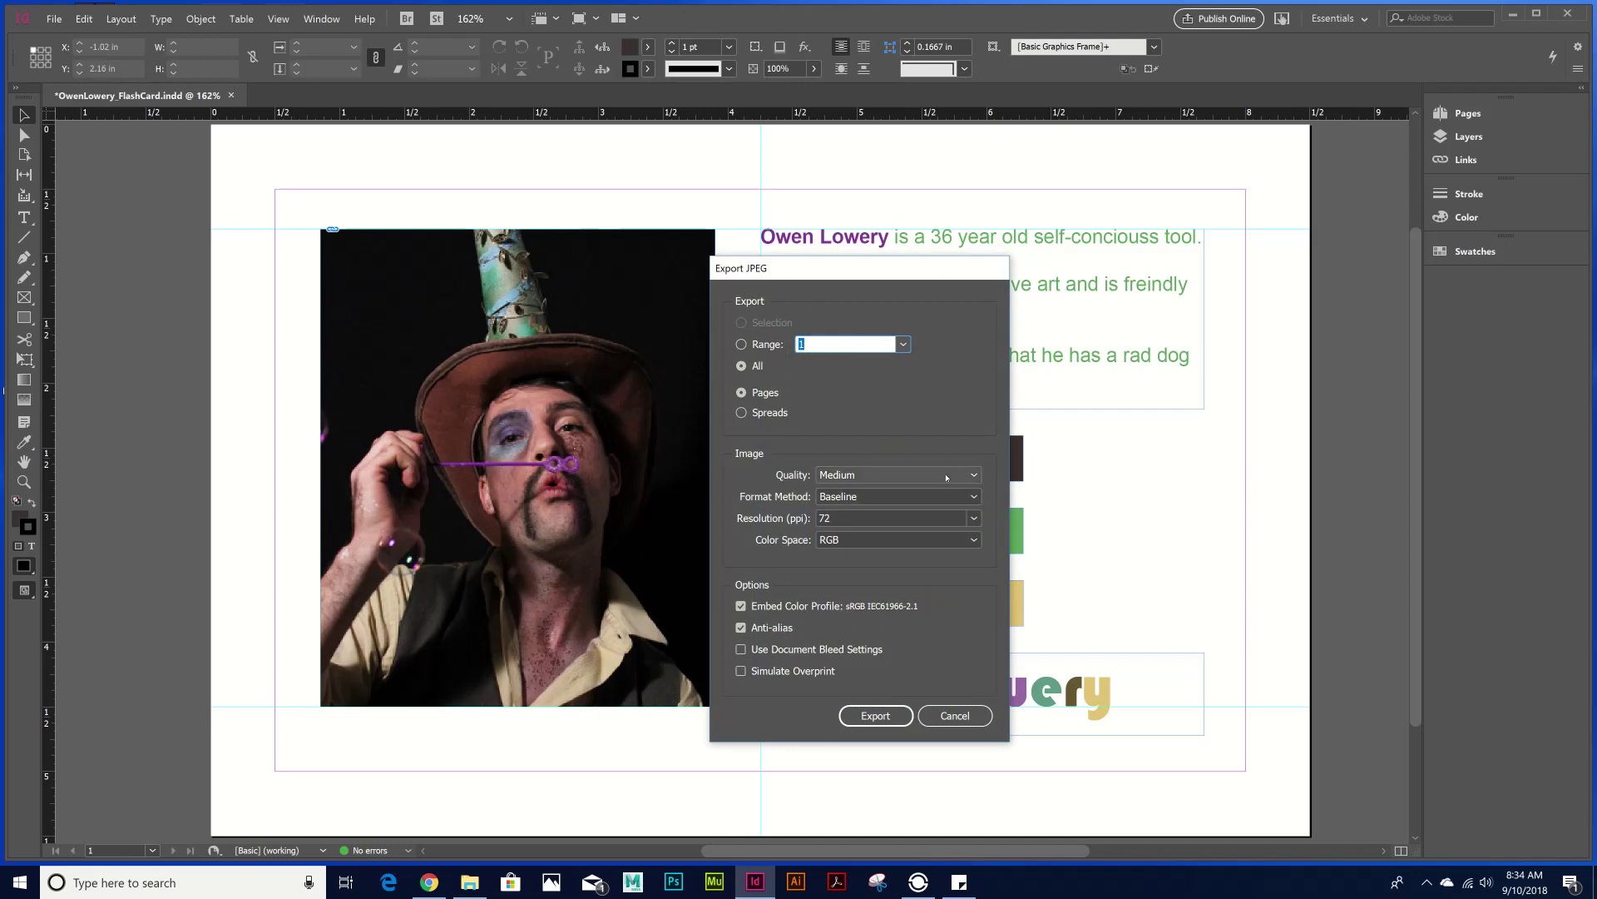
- Export the JPEG at Medium quality, 72 ppi resolution and RGB colour space
left_click(912, 472)
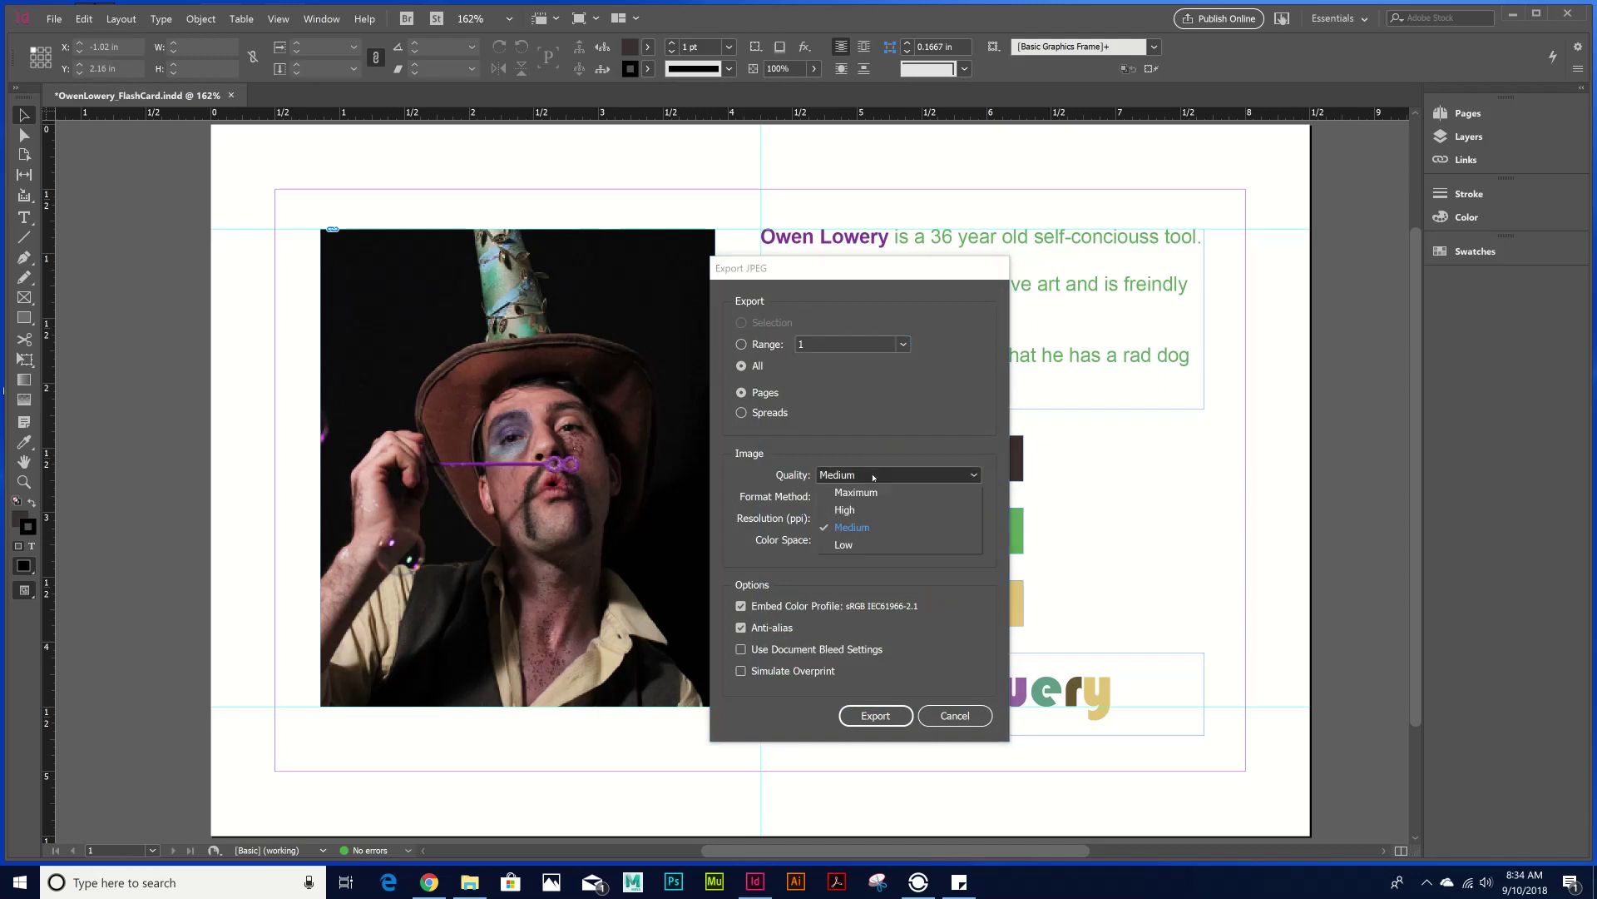
left_click(856, 527)
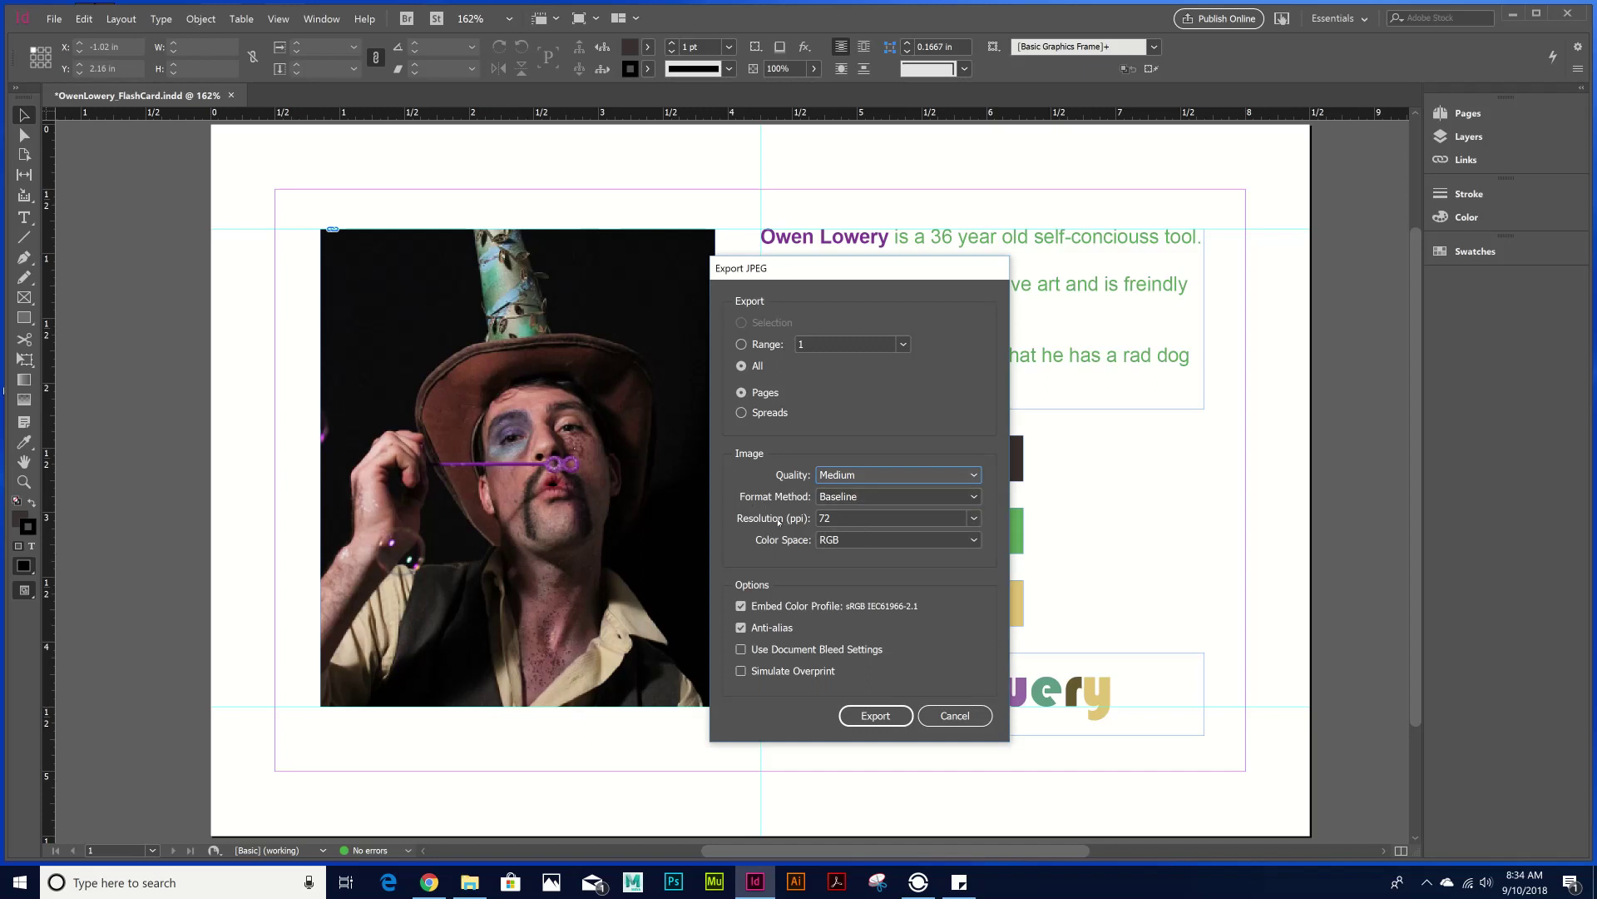
left_click(841, 516)
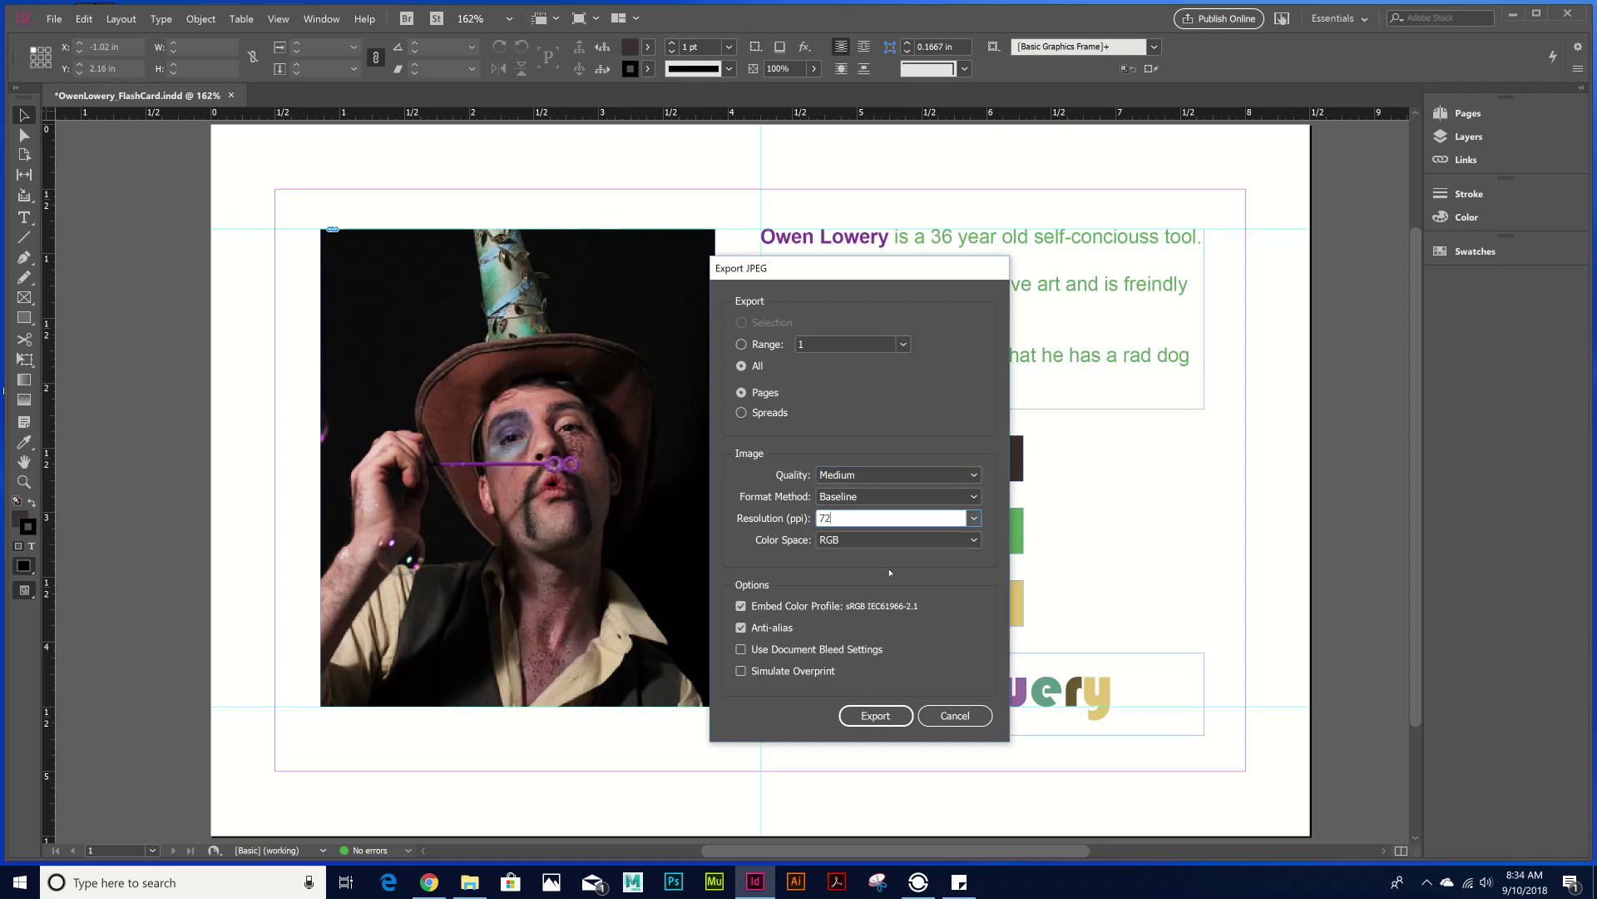
key("Tab")
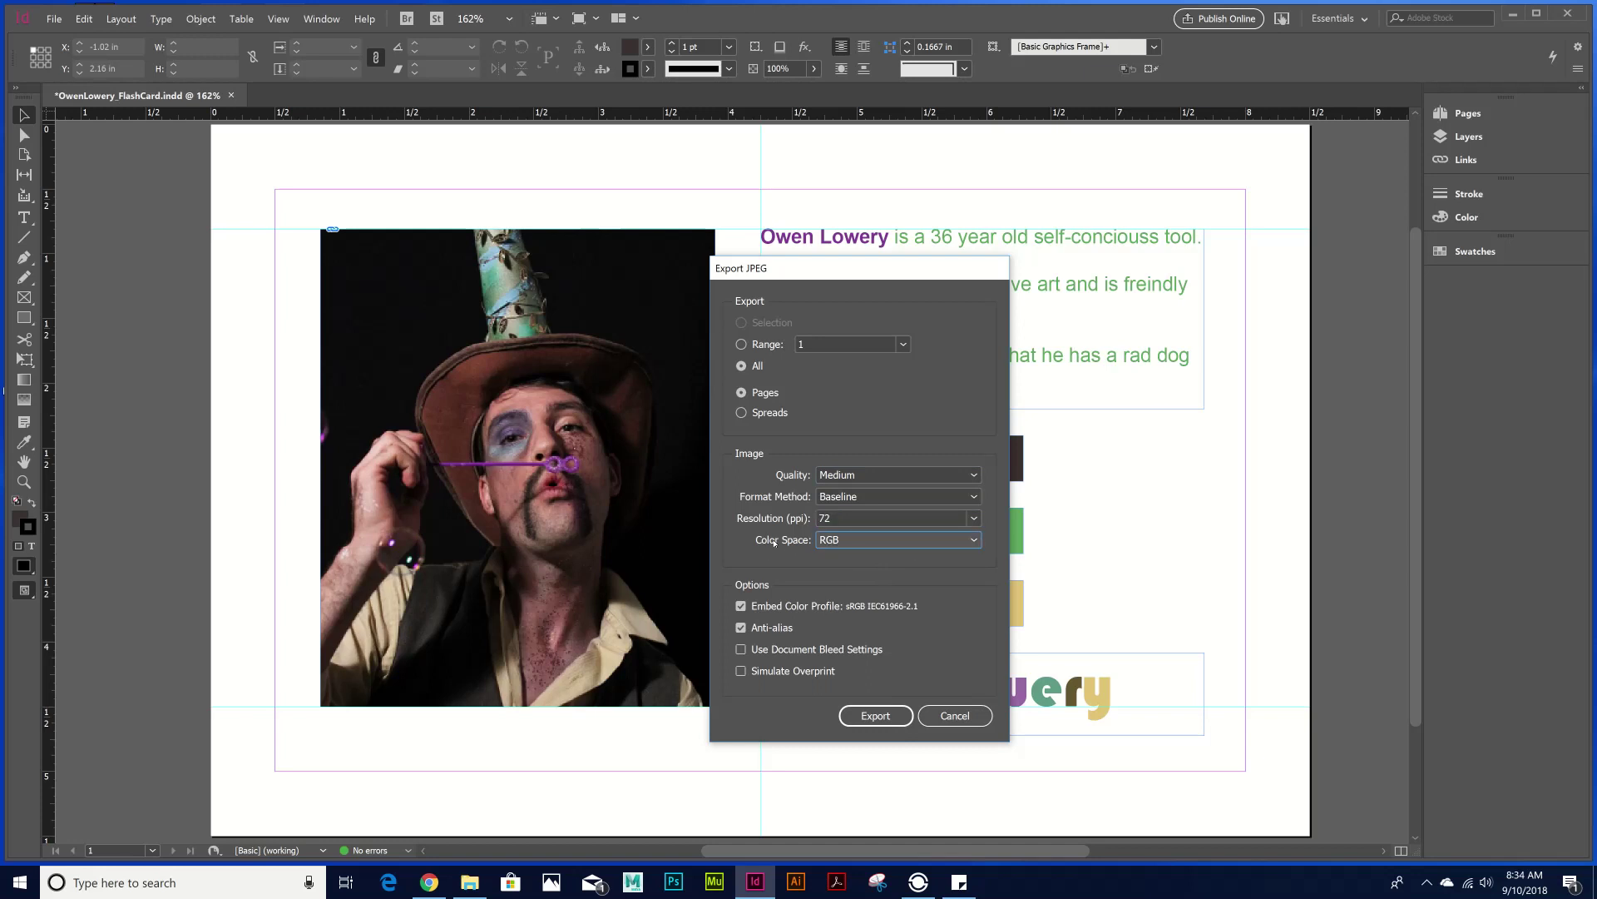
left_click(871, 541)
left_click(864, 564)
left_click(853, 539)
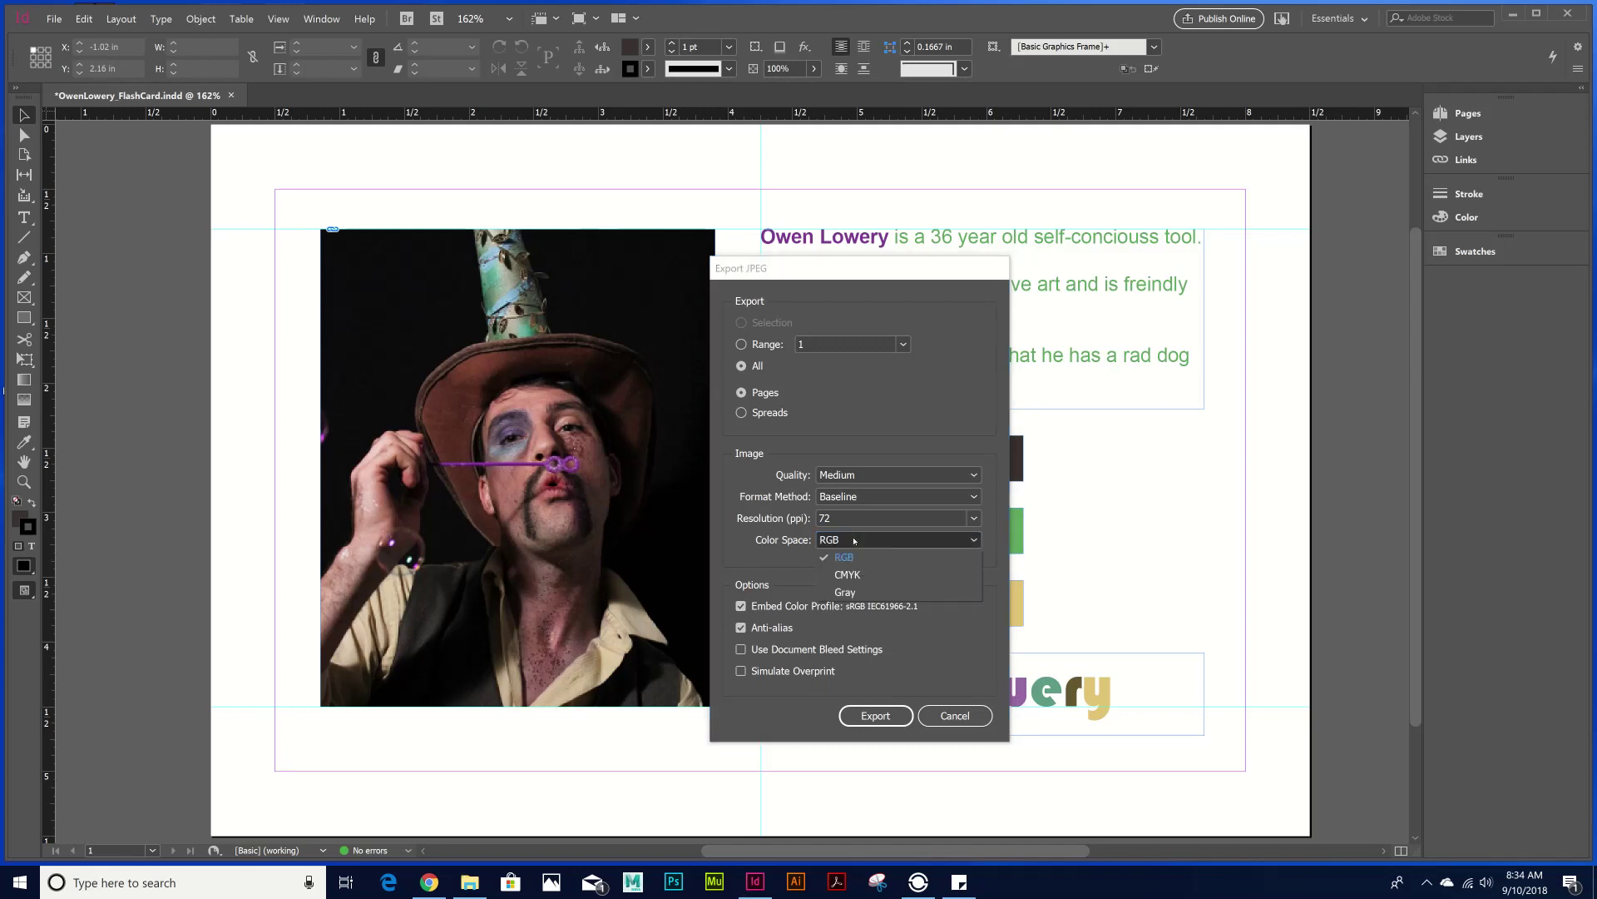
left_click(866, 557)
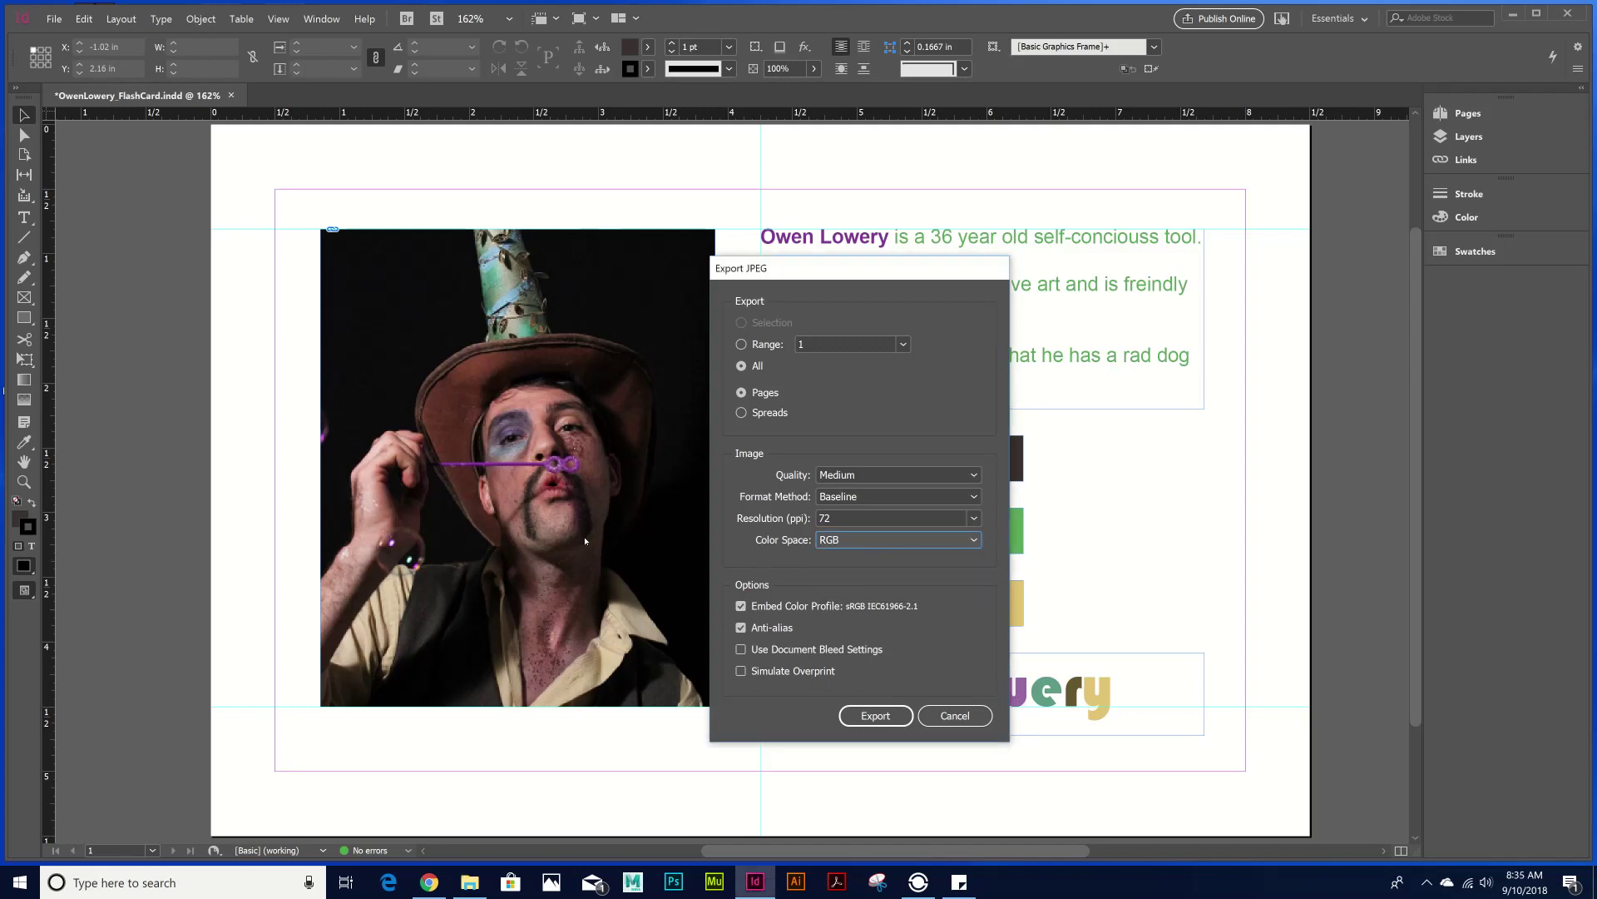
left_click(875, 716)
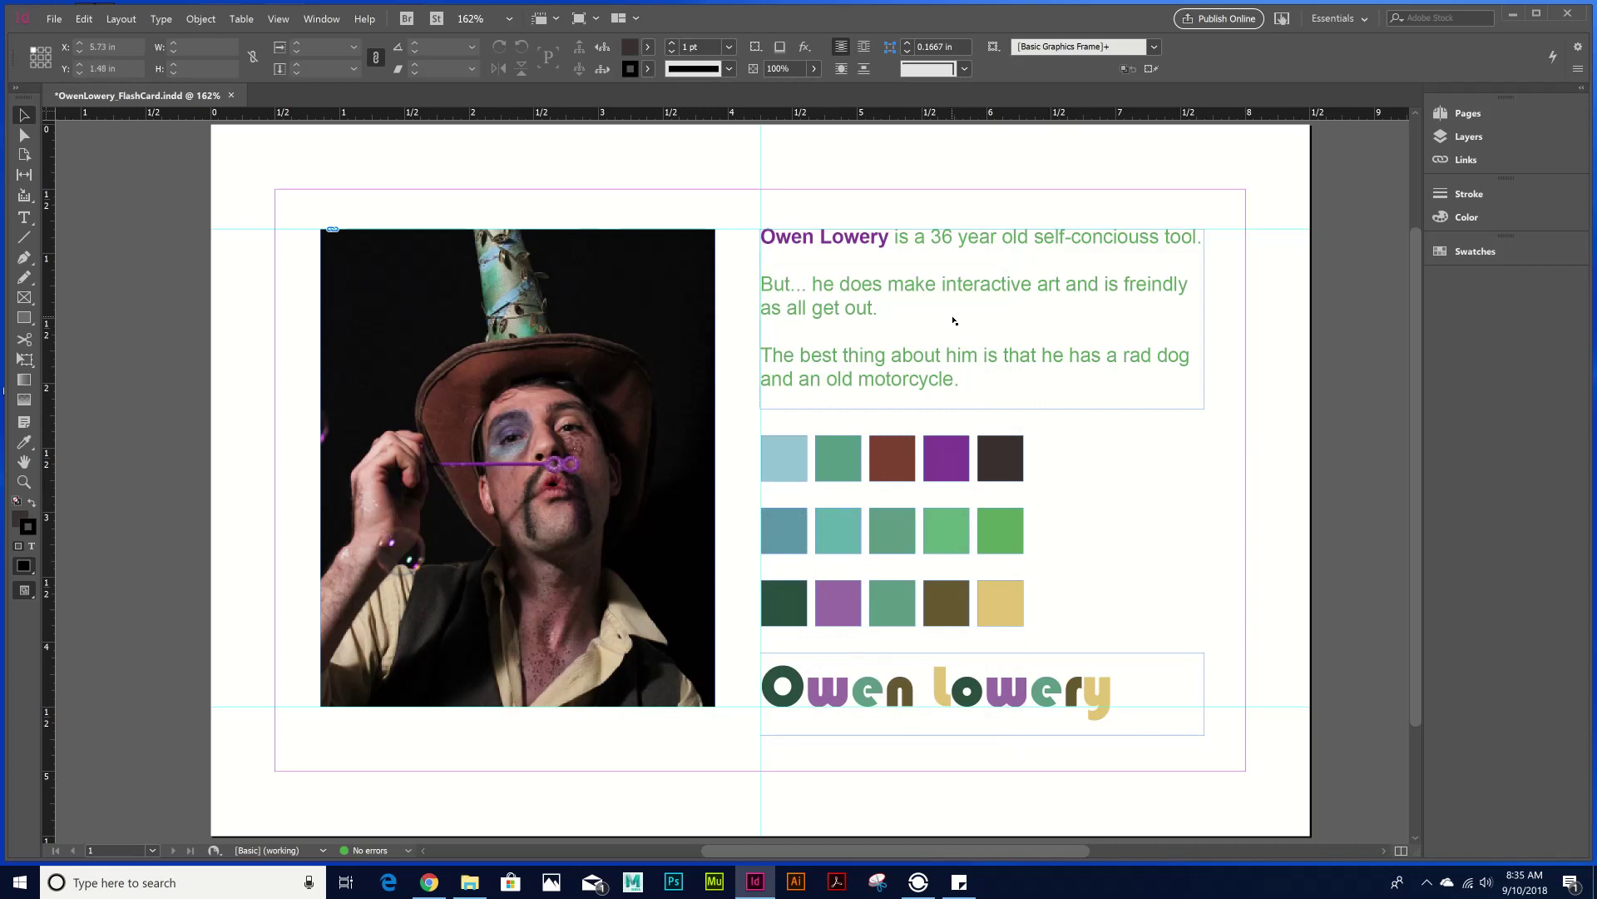
- Save and close the flash card document, then quit InDesign
key("ctrl+s")
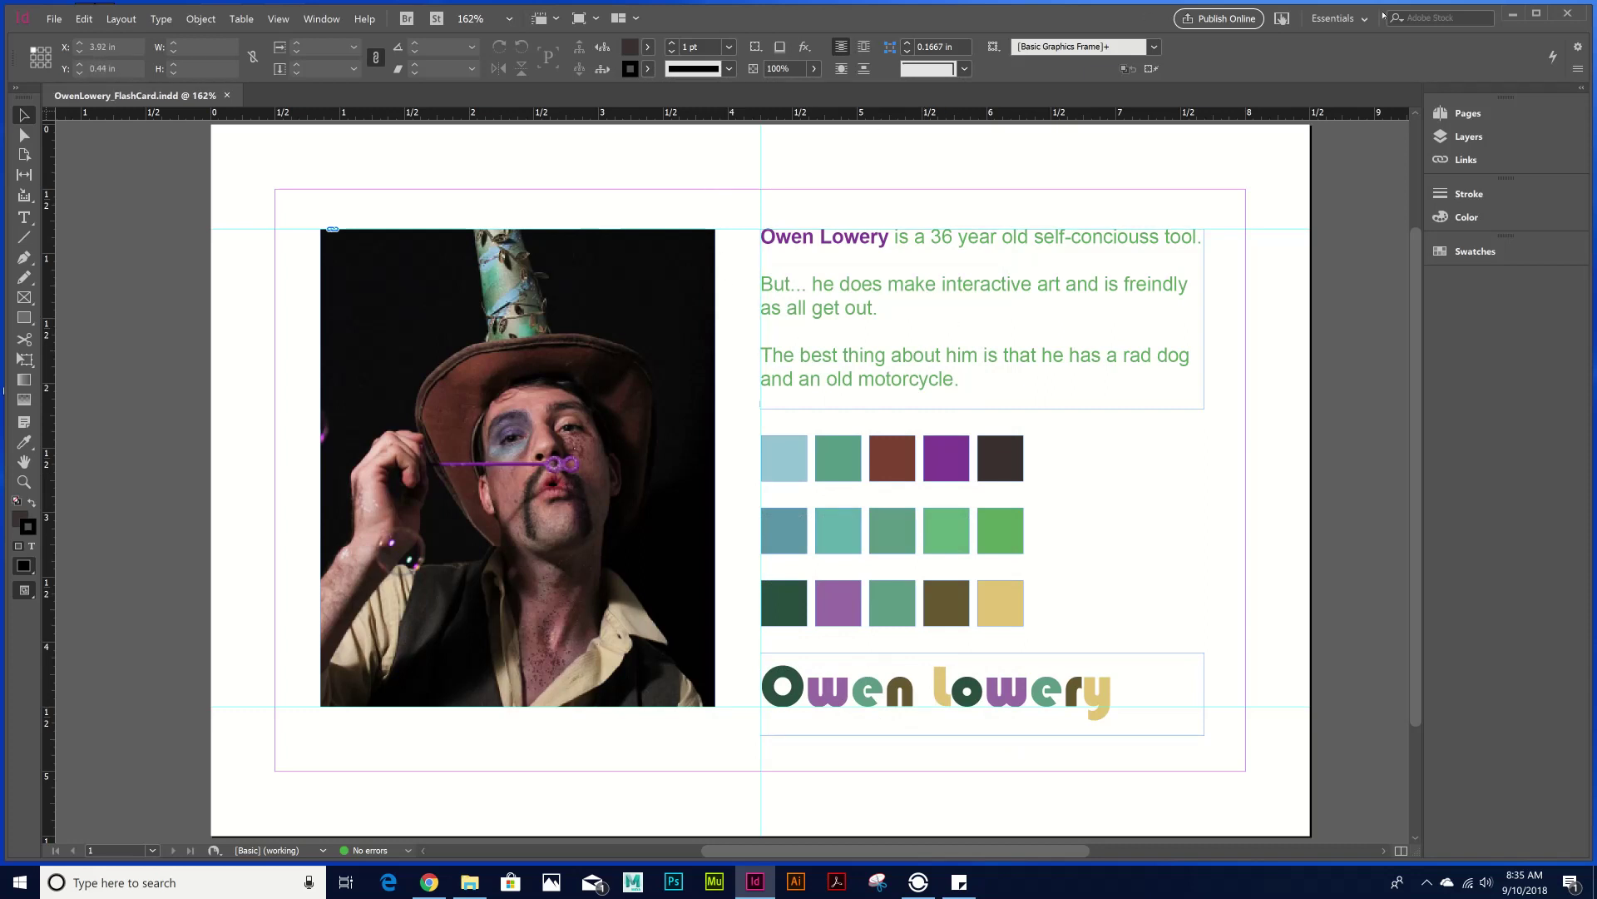
key("ctrl+w")
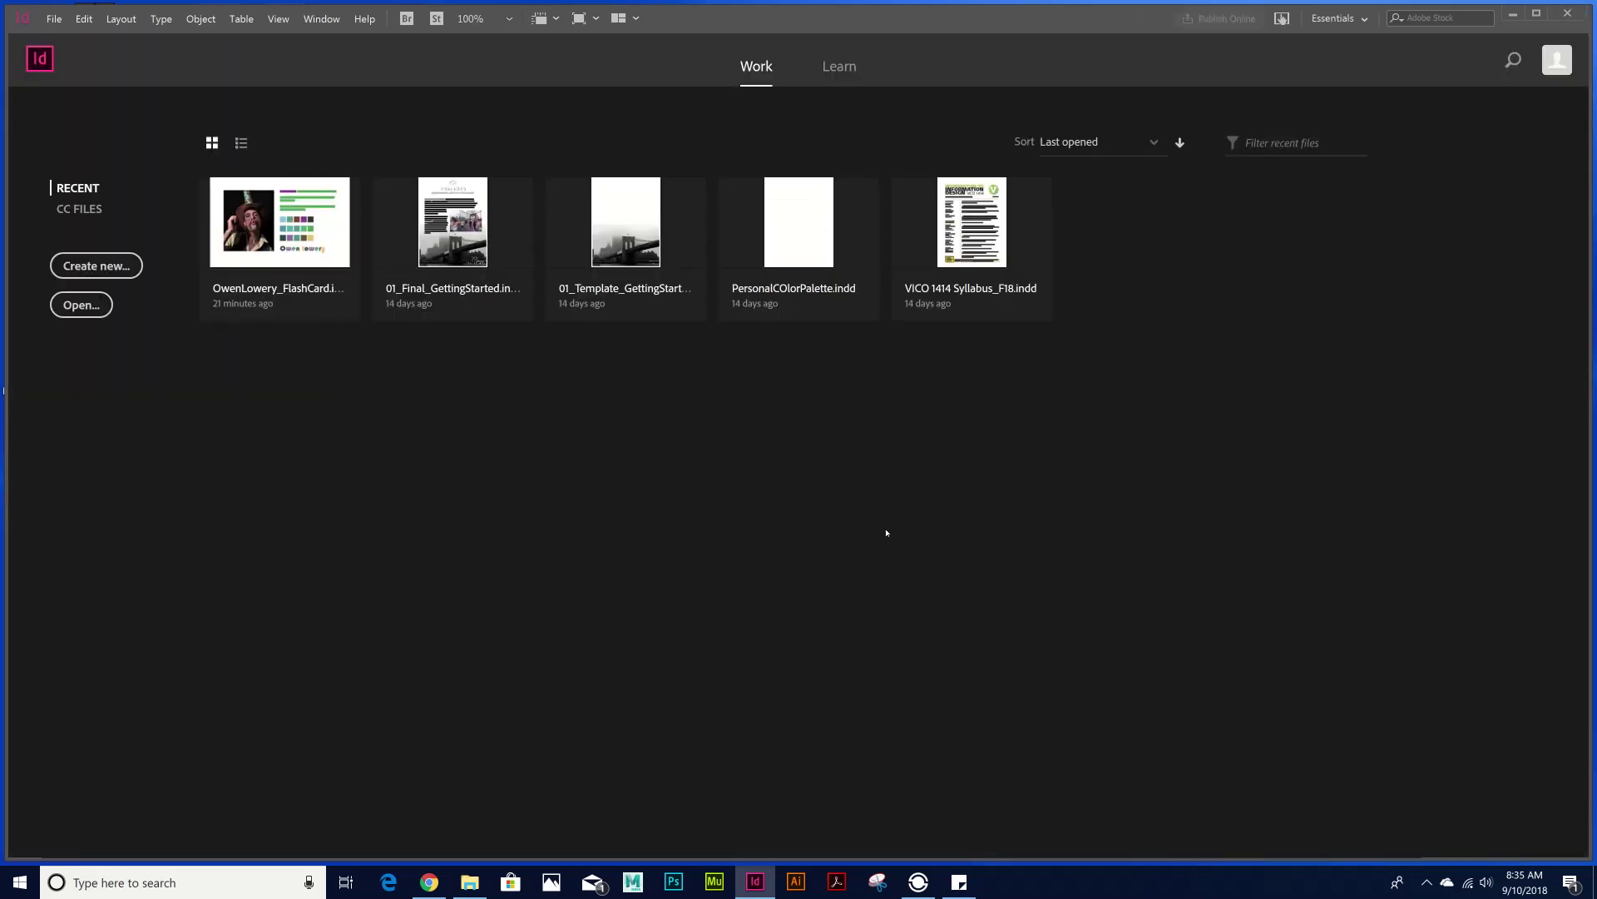
key("ctrl+q")
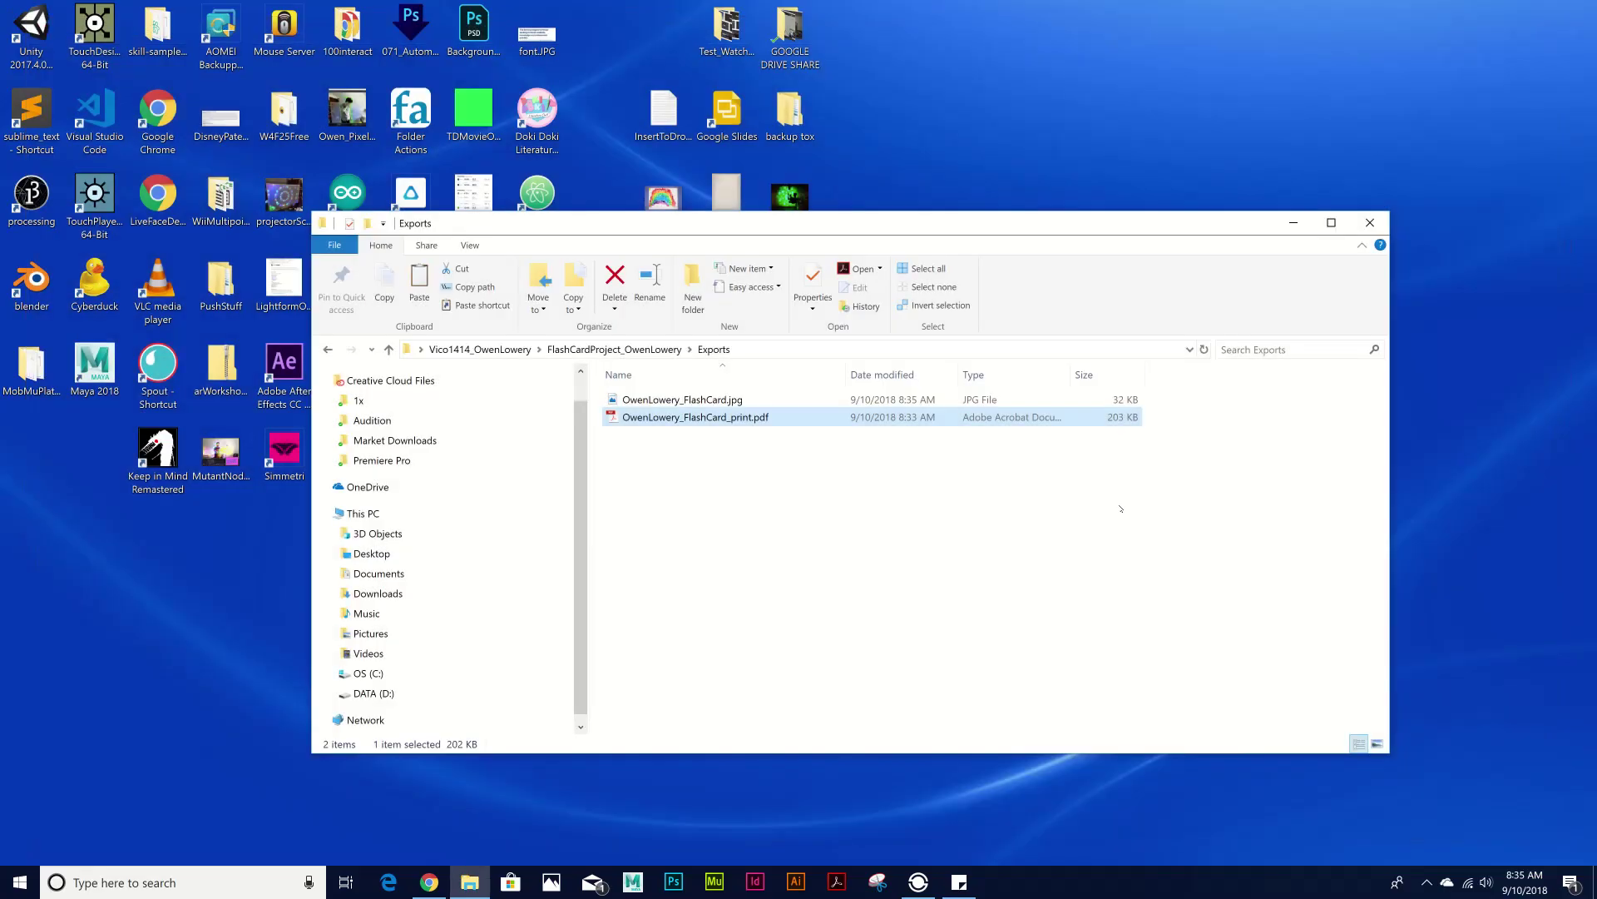
- Quick Look preview the exported OwenLowery_FlashCard.jpg in the Exports folder
key("Up")
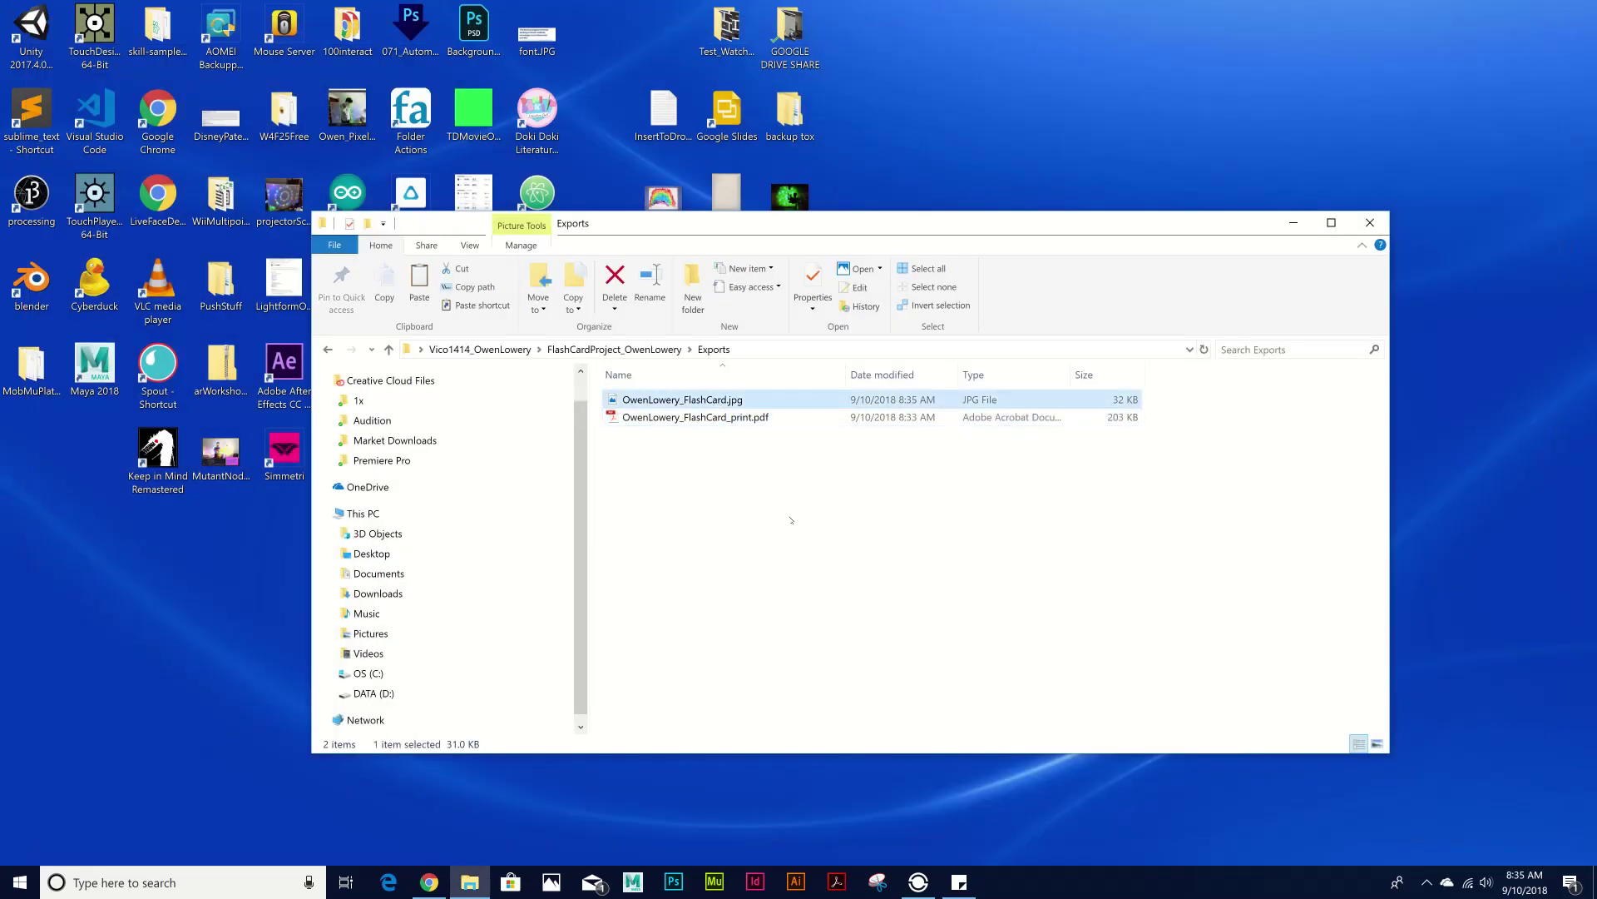
key("space")
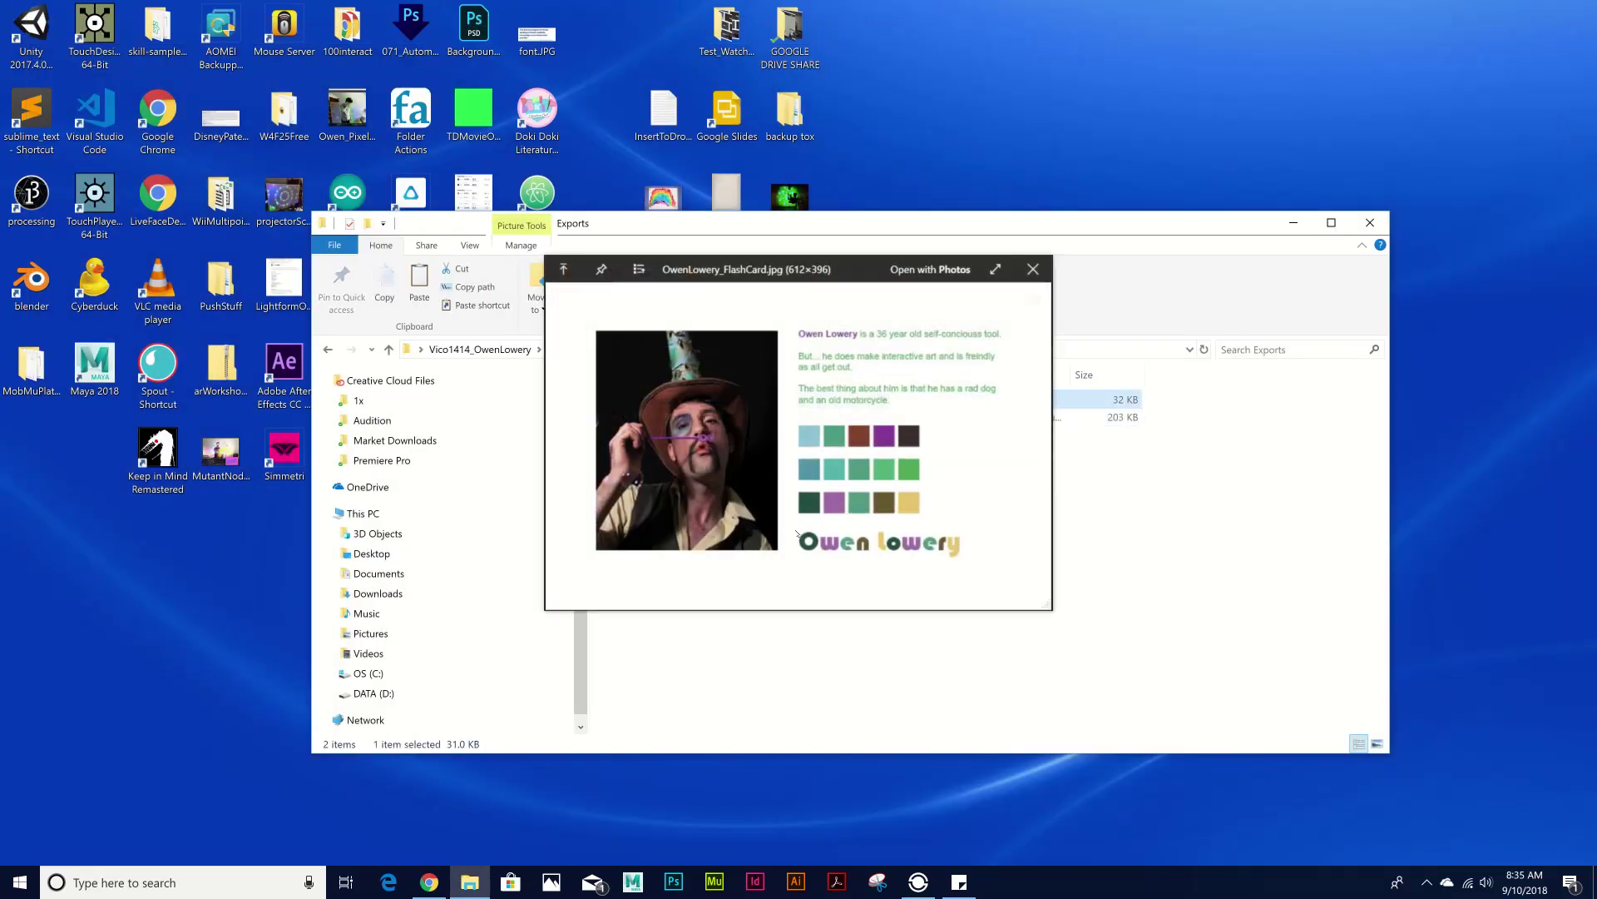
key("space")
key("Down")
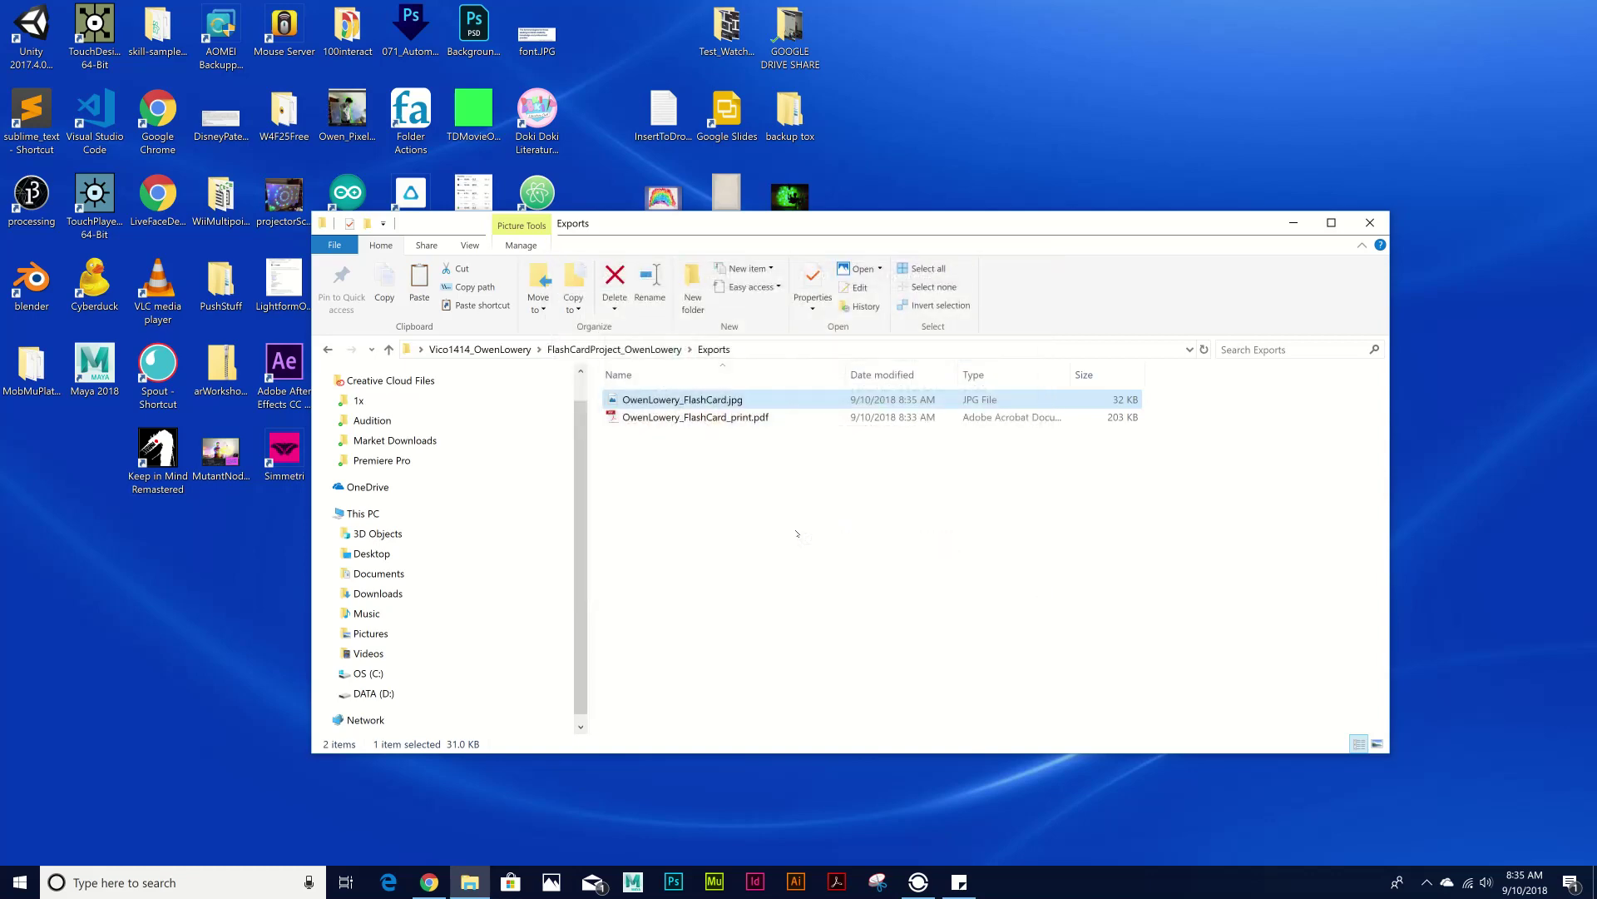
key("space")
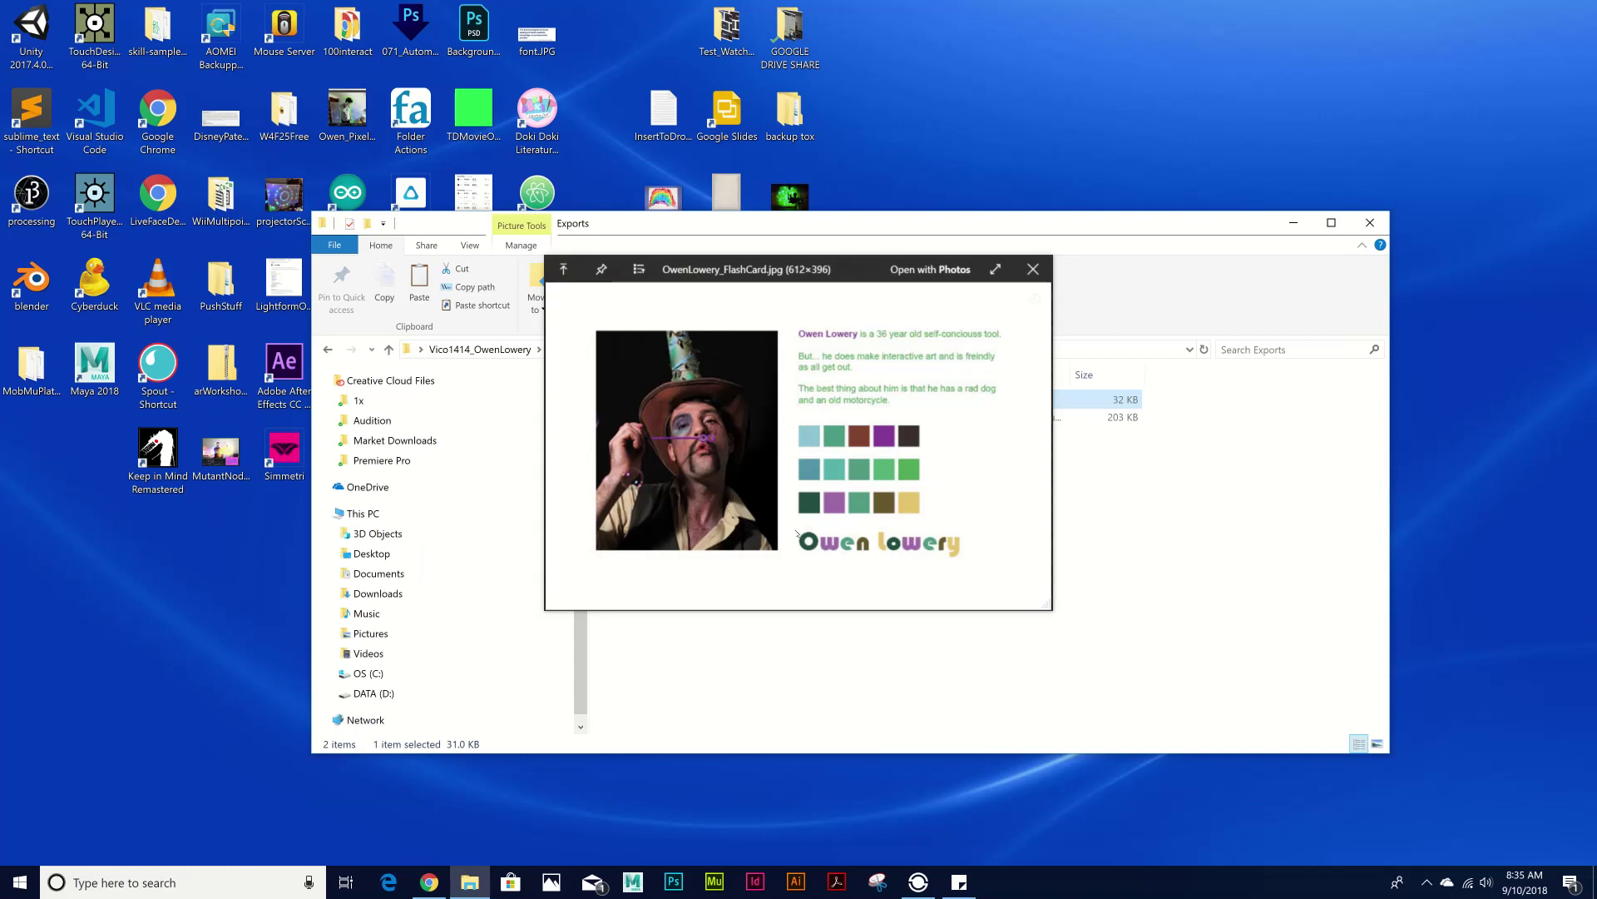
key("space")
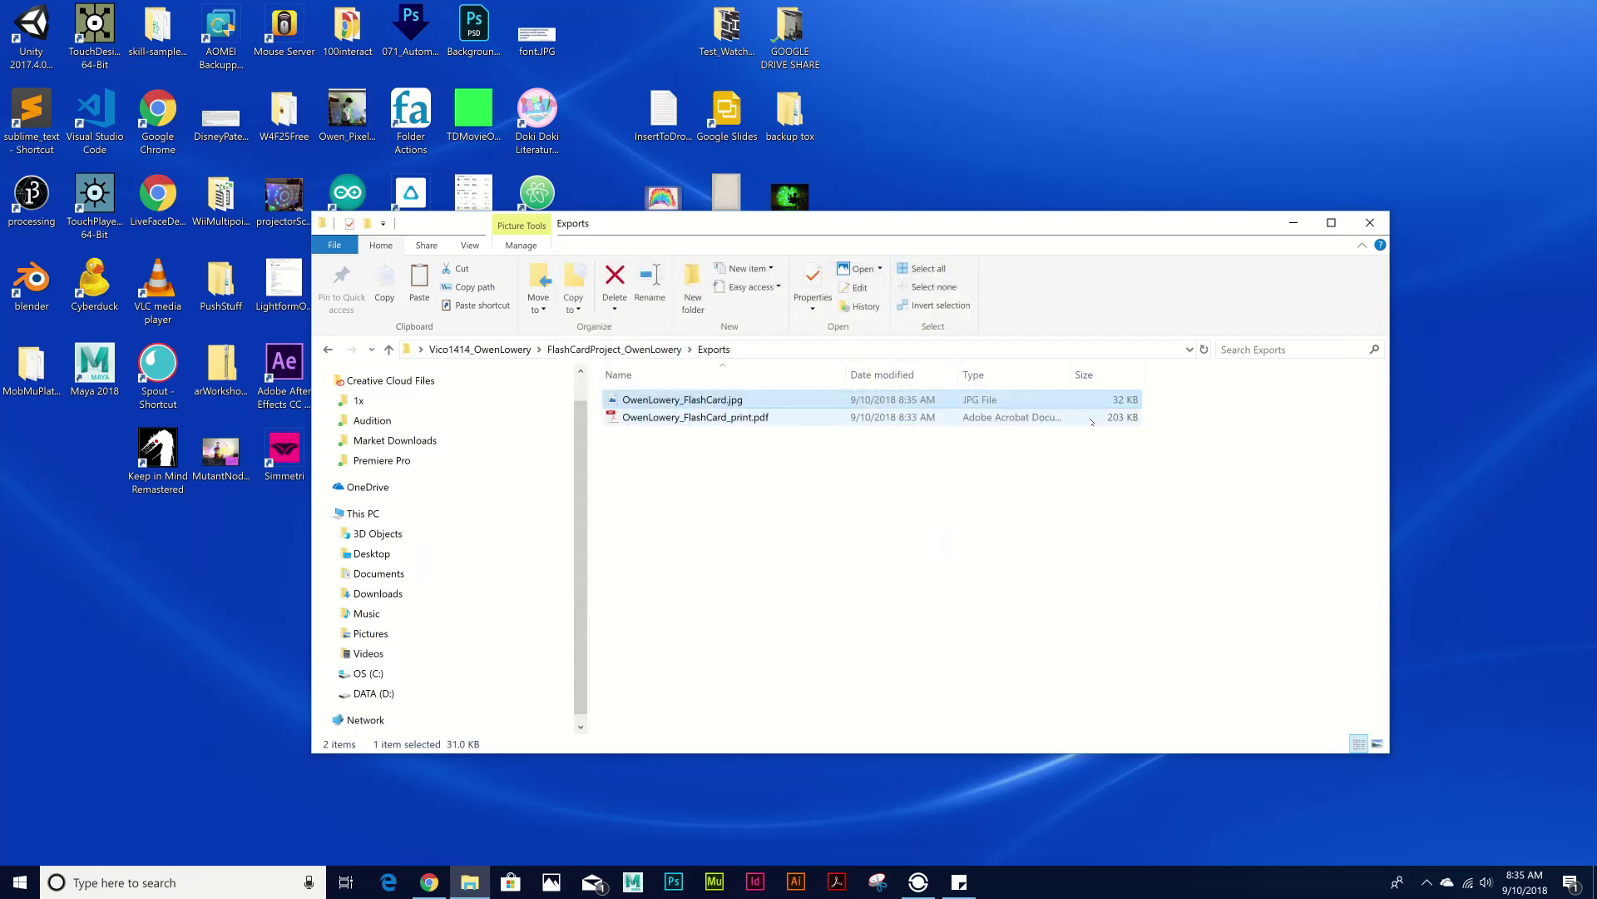
- Reselect the JPG from the PDF, preview it again and open it in Photos
left_click(1132, 417)
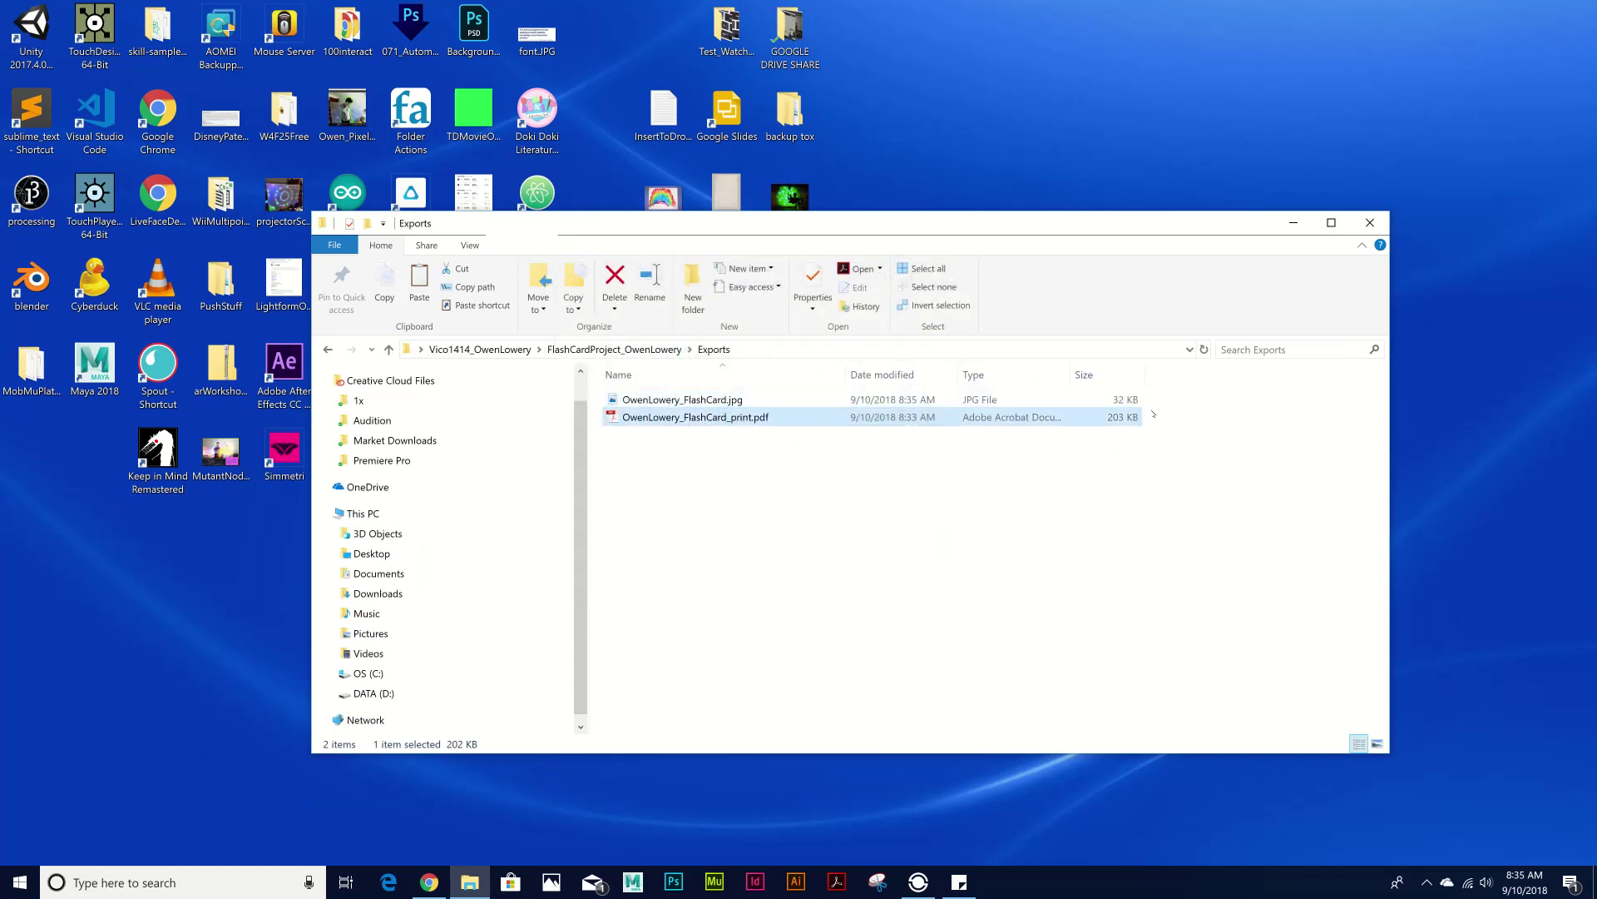
key("Up")
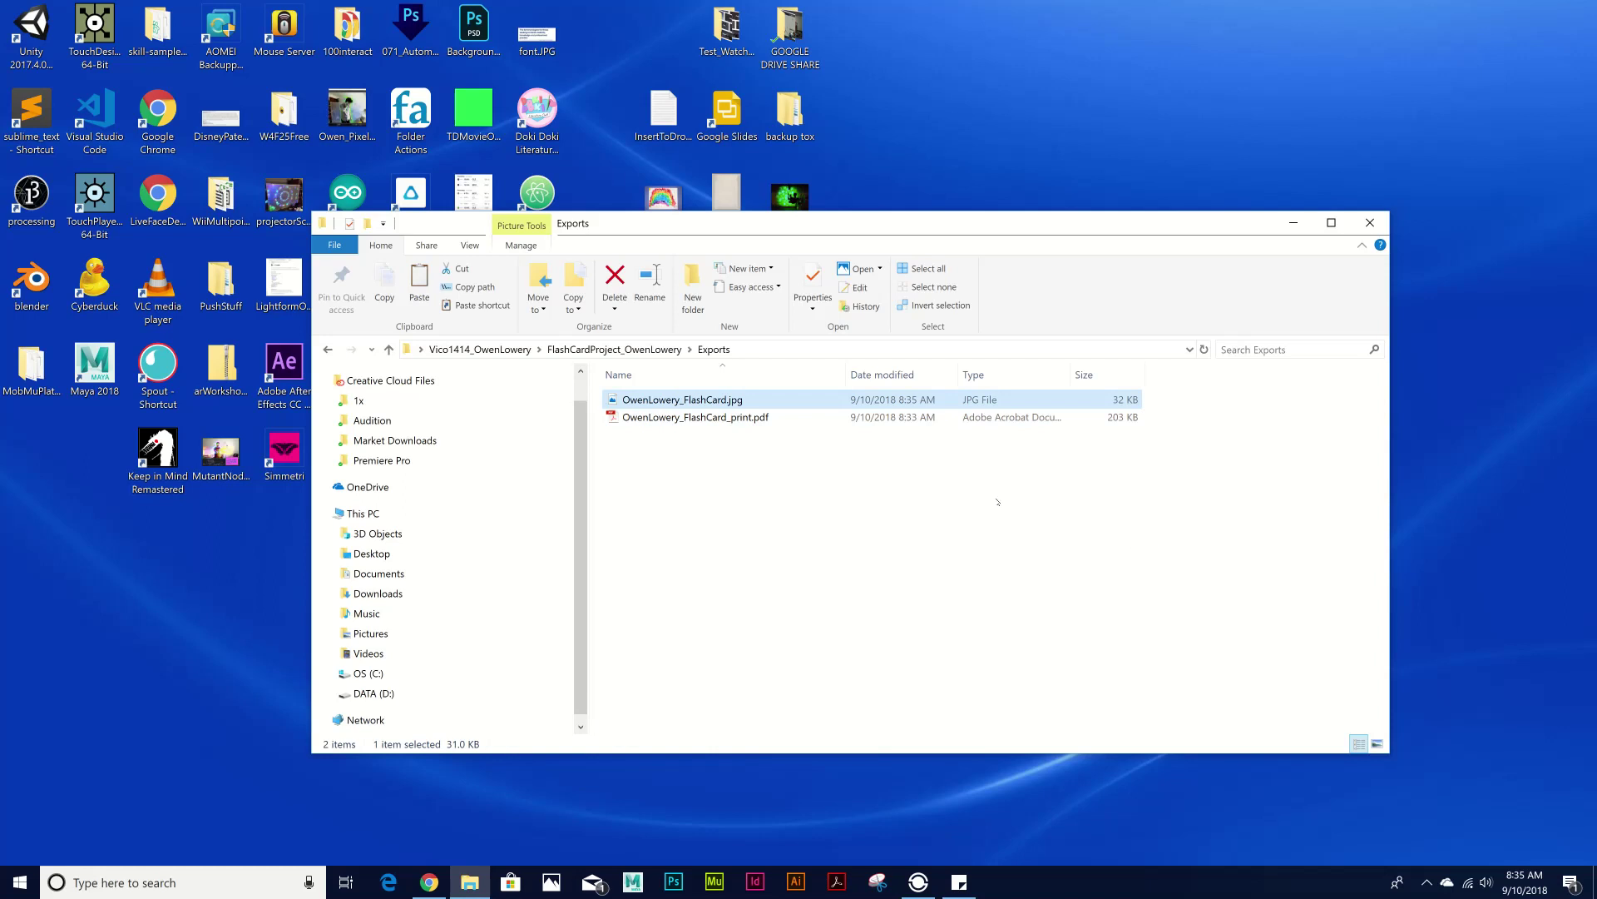
key("space")
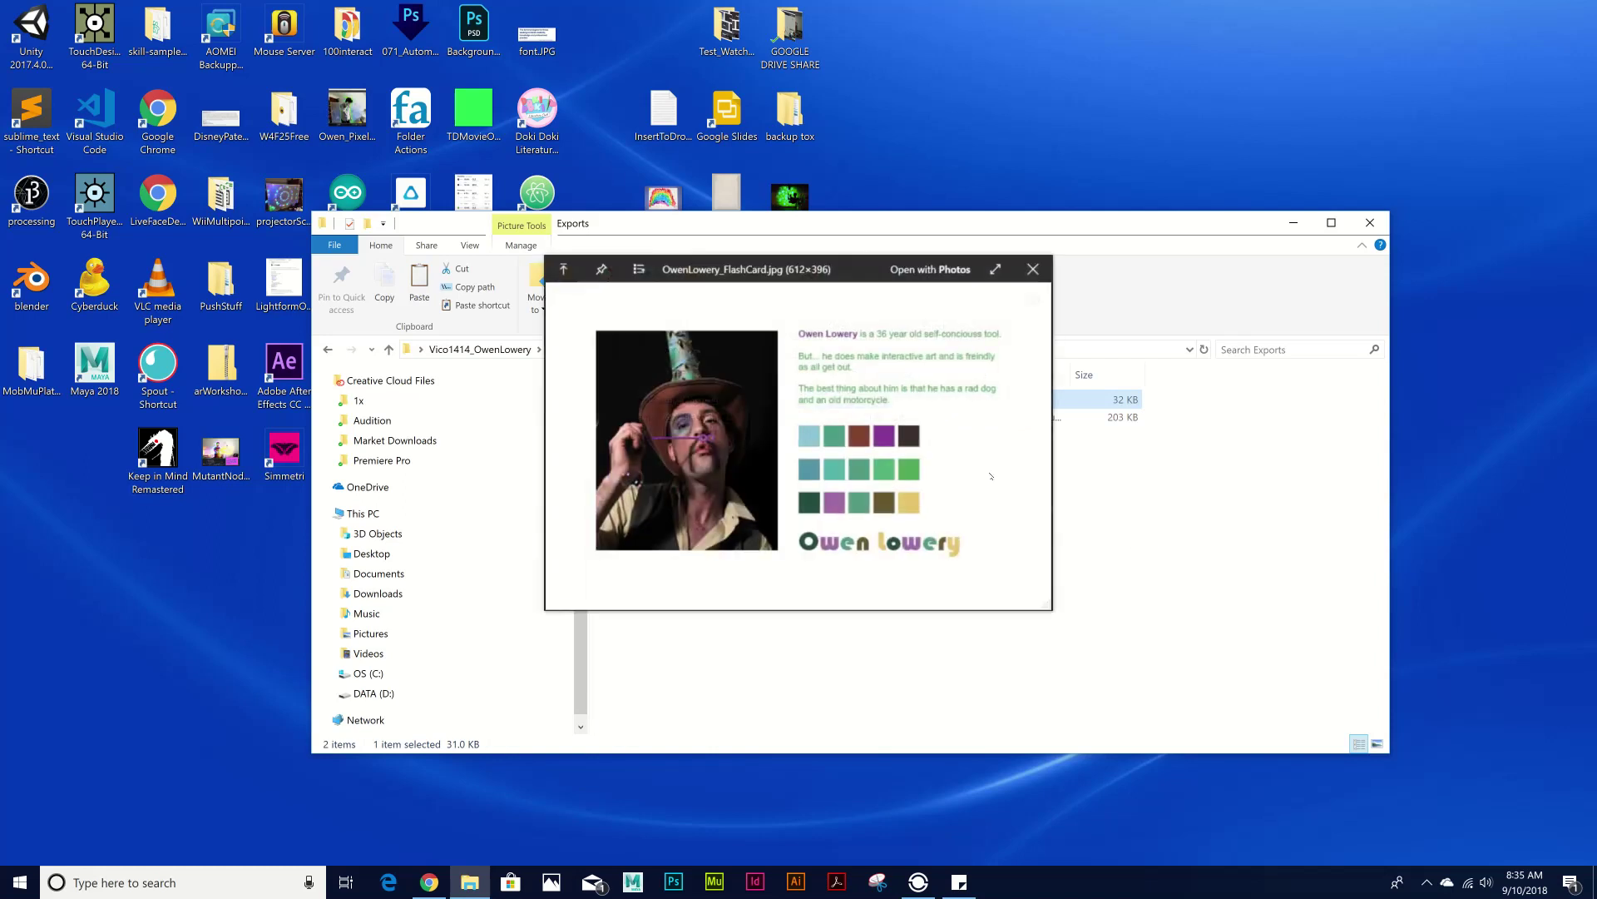
key("space")
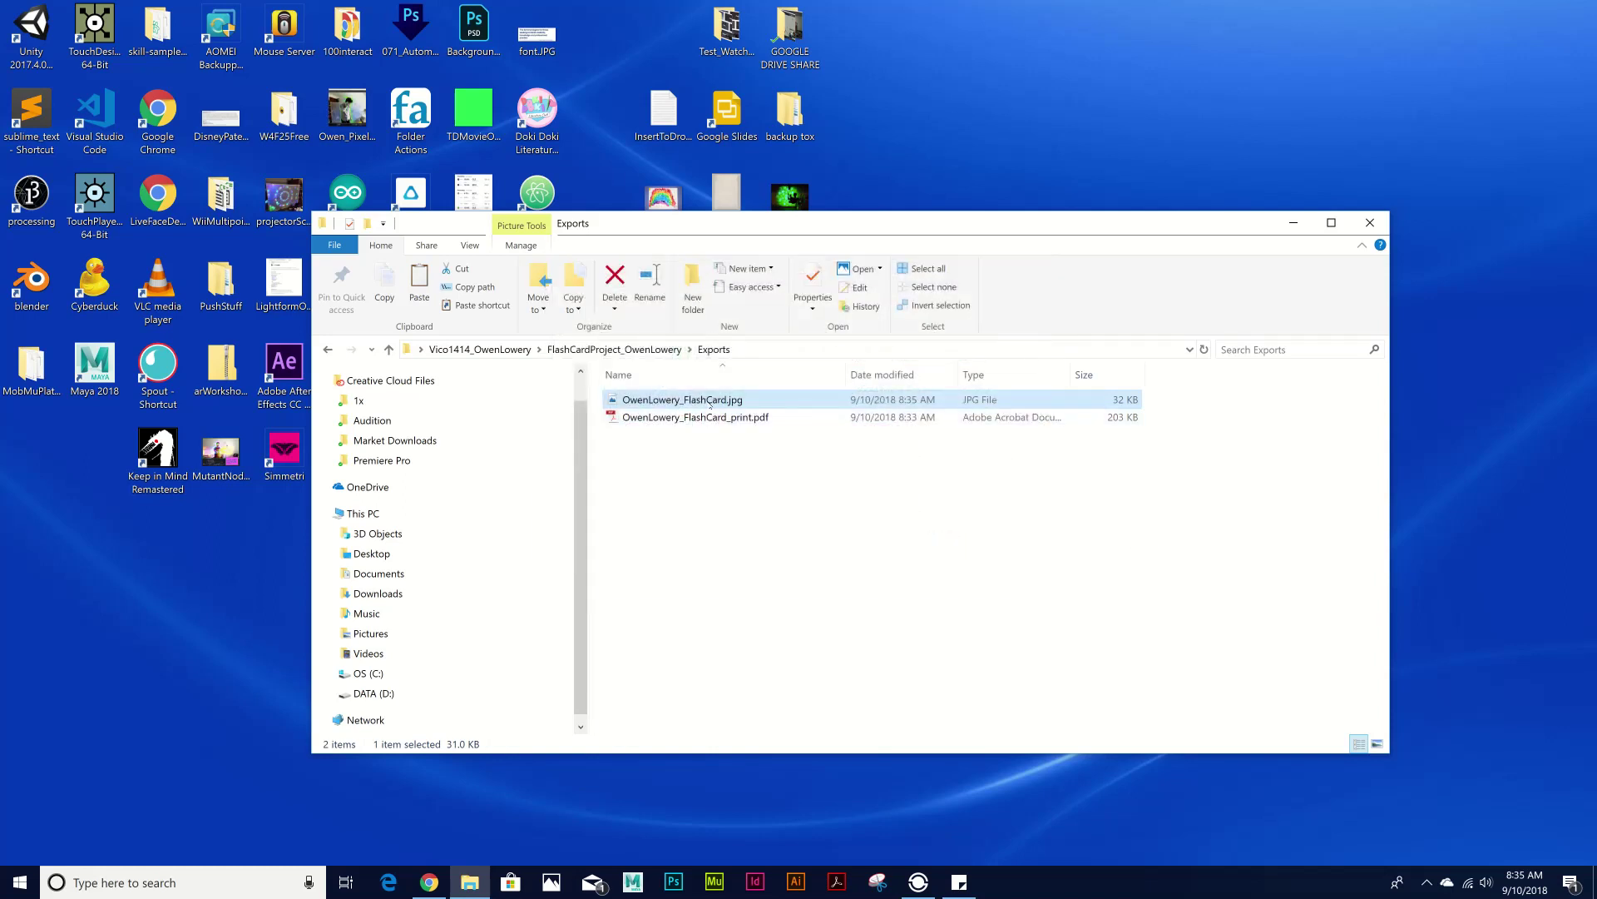
key("Return")
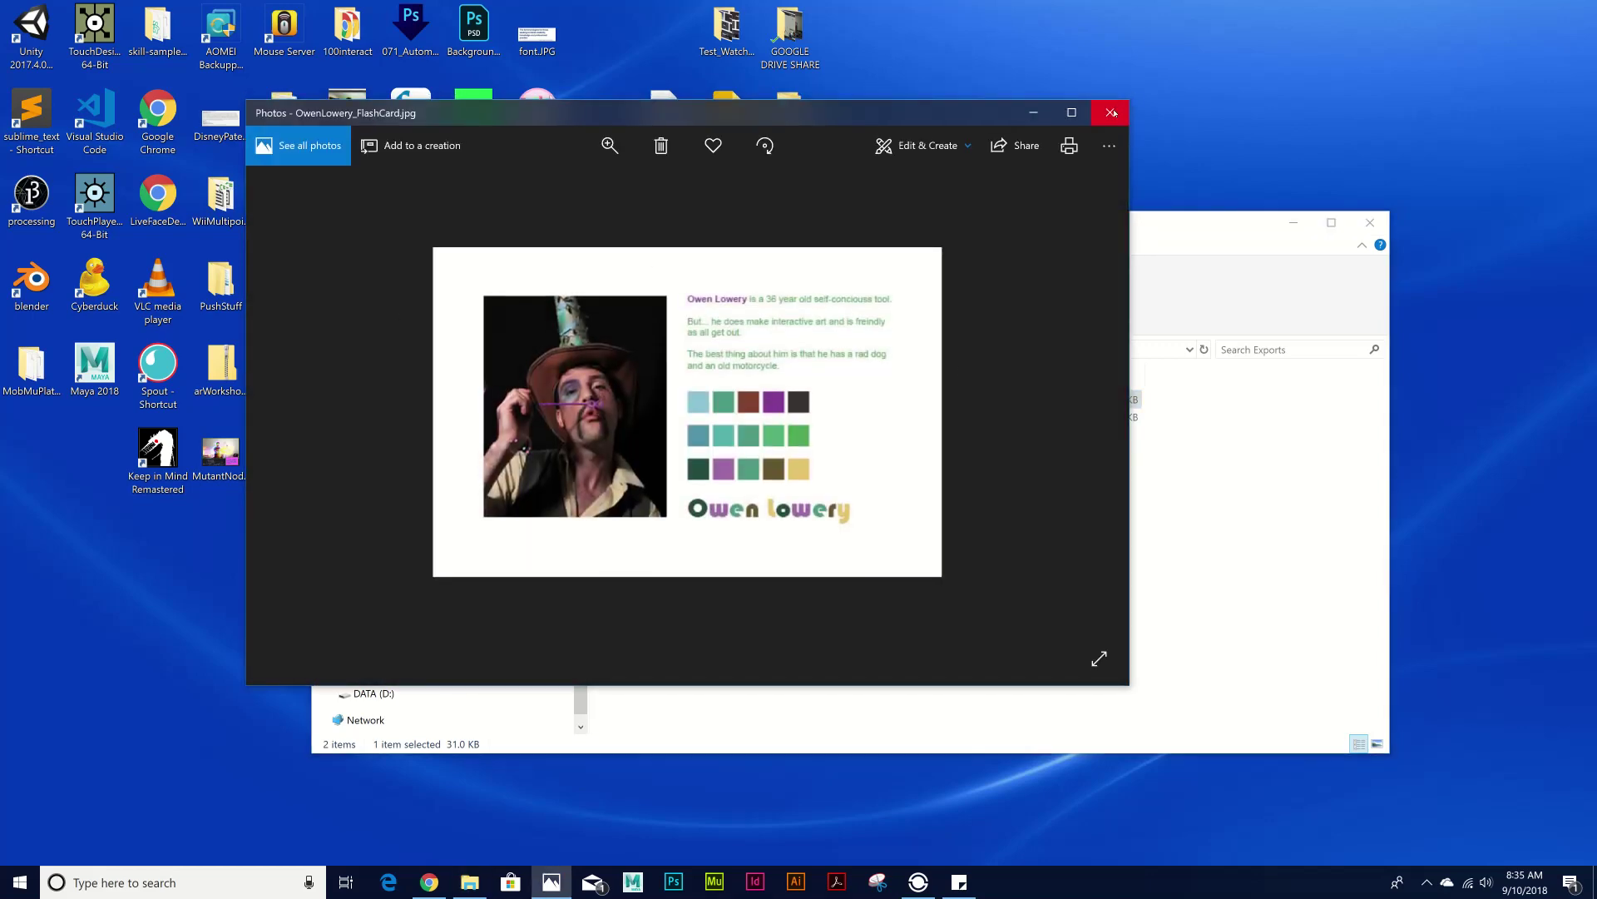
- View the flash card JPEG full screen, exit full screen, close Photos, and select the PDF
left_click(1100, 659)
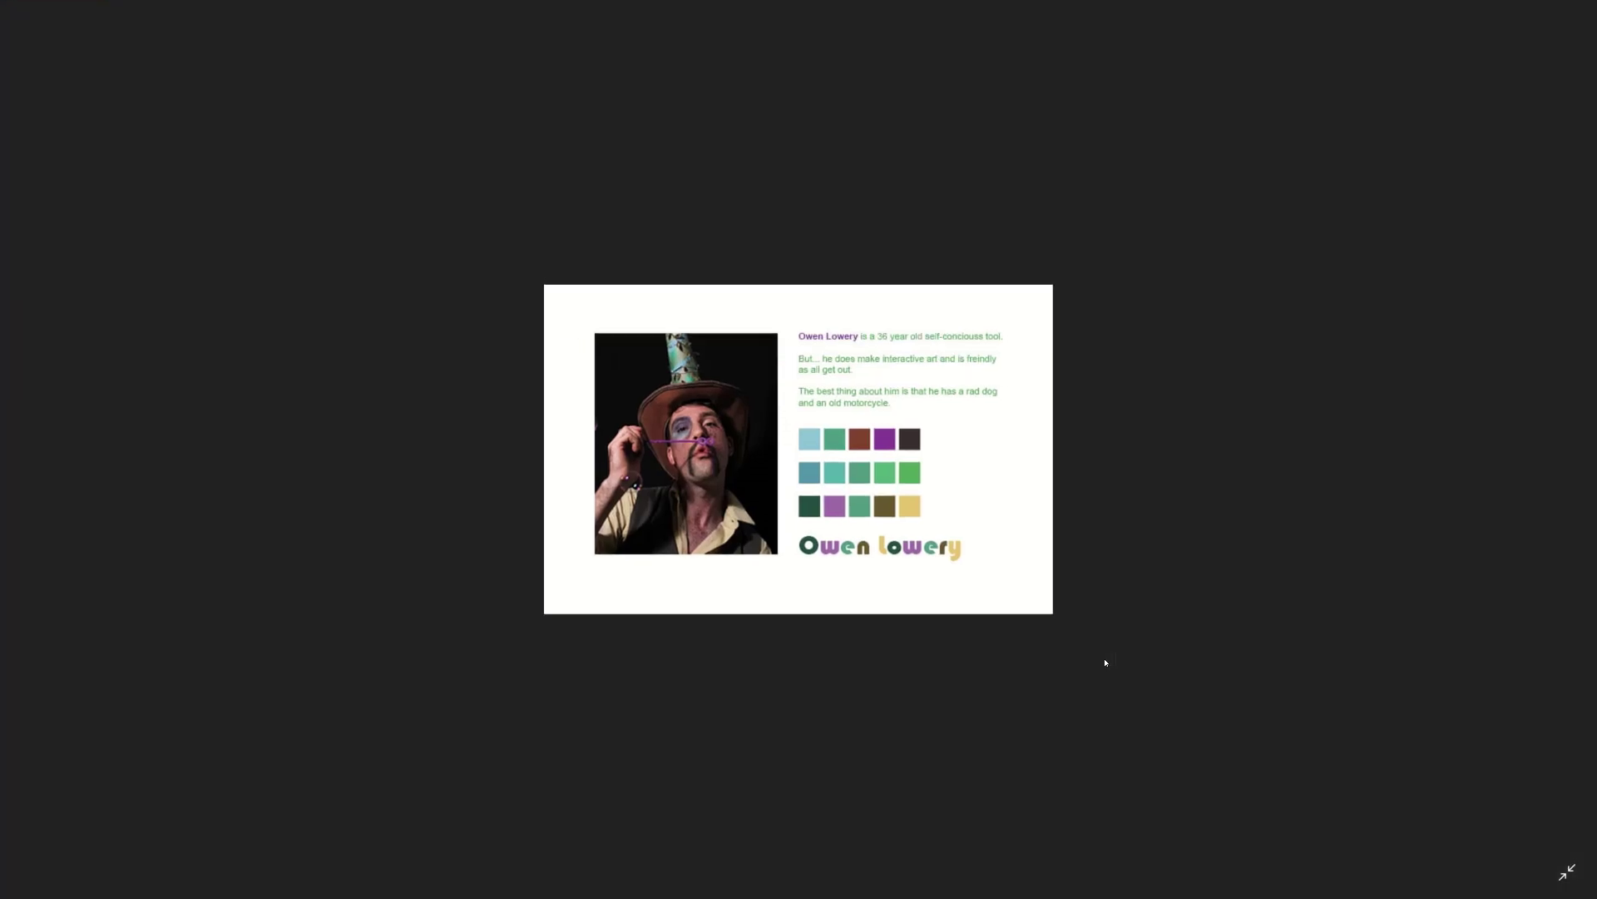
key("Escape")
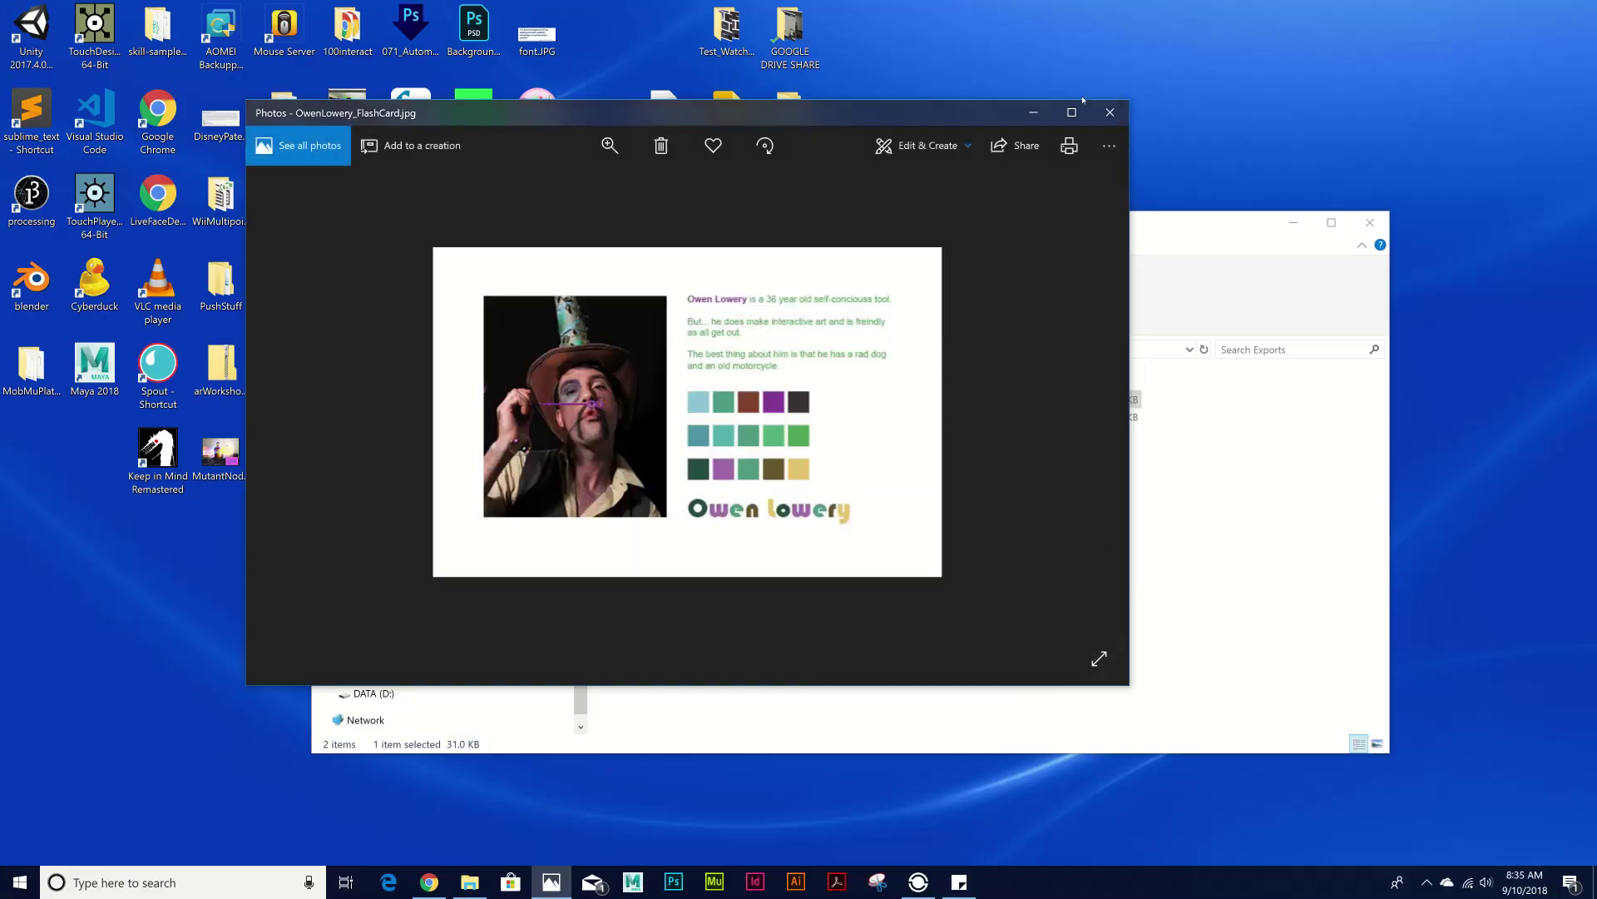
left_click(1088, 14)
key("Down")
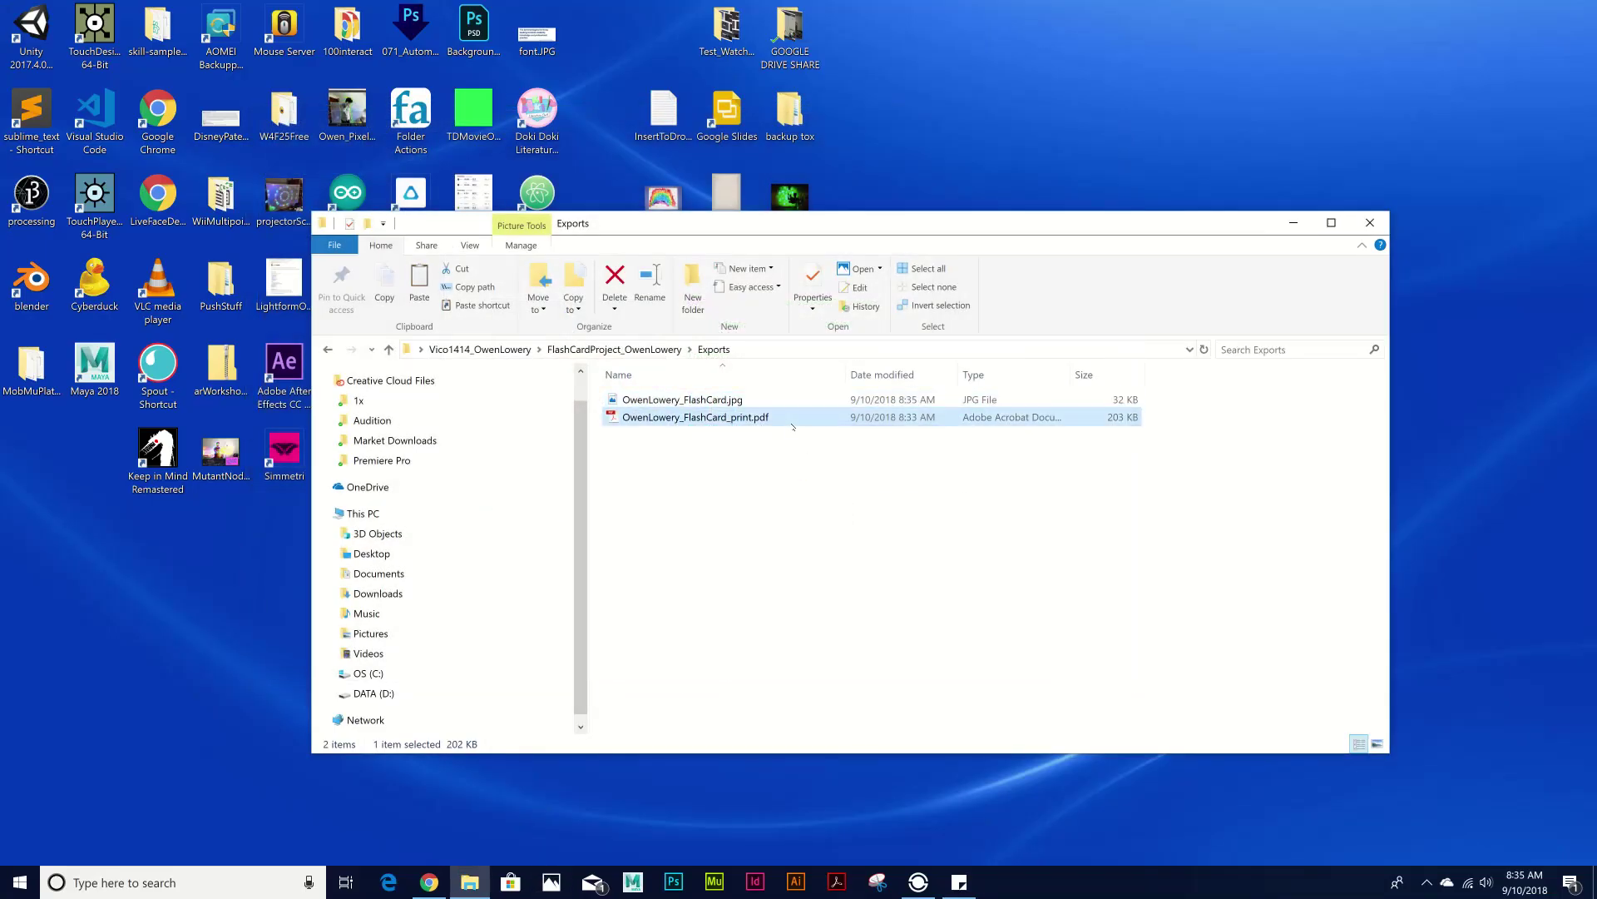
key("space")
key("space")
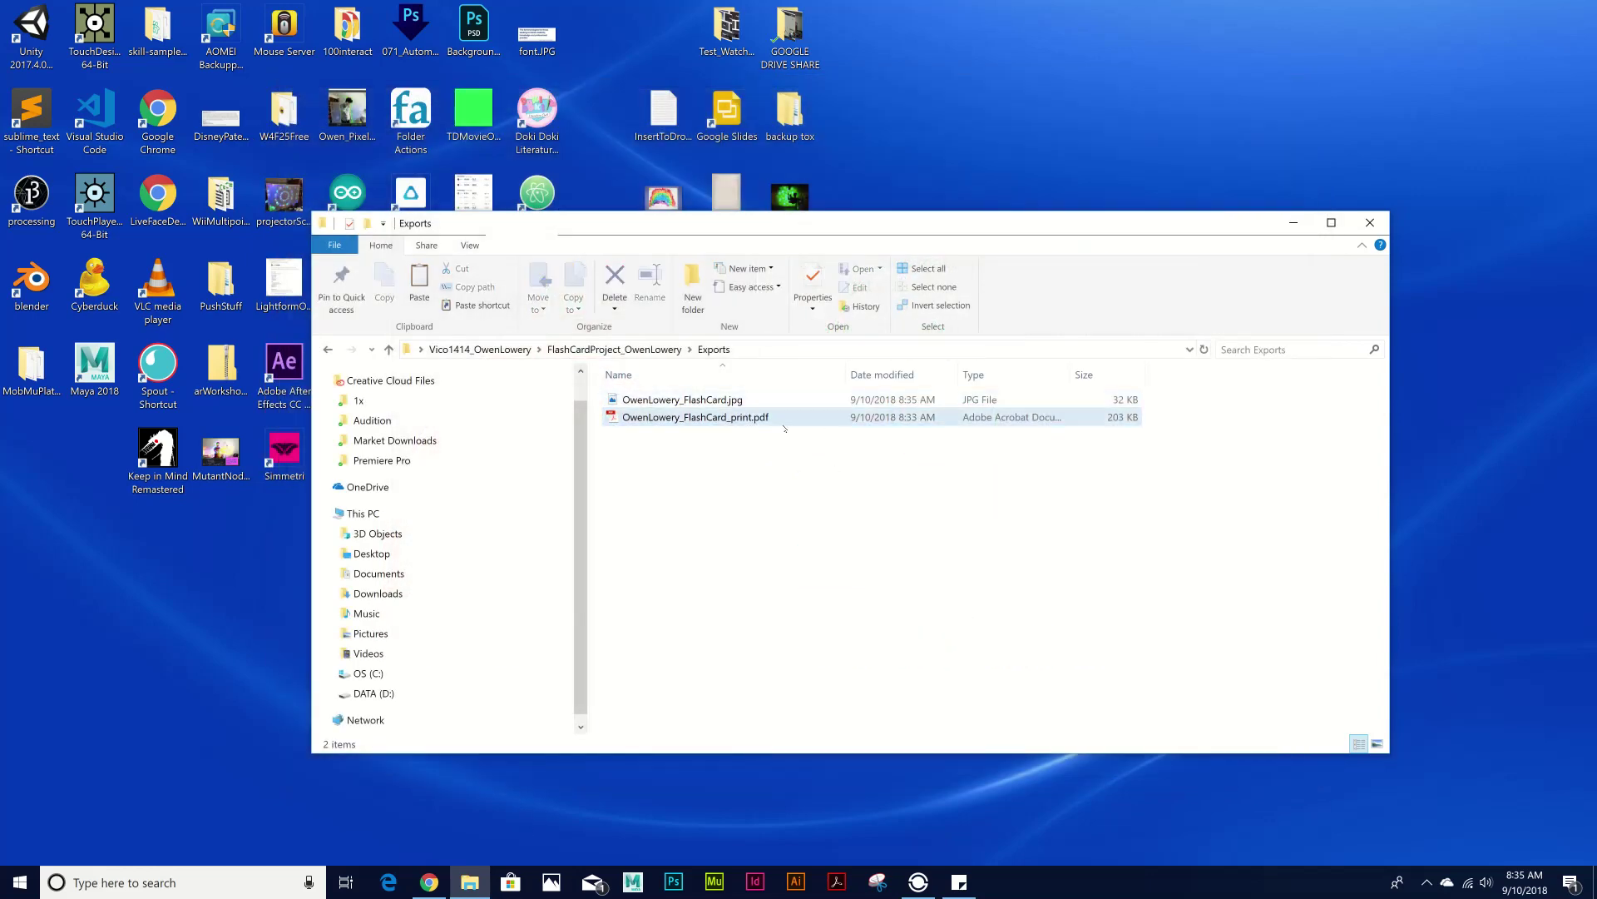
key("Up")
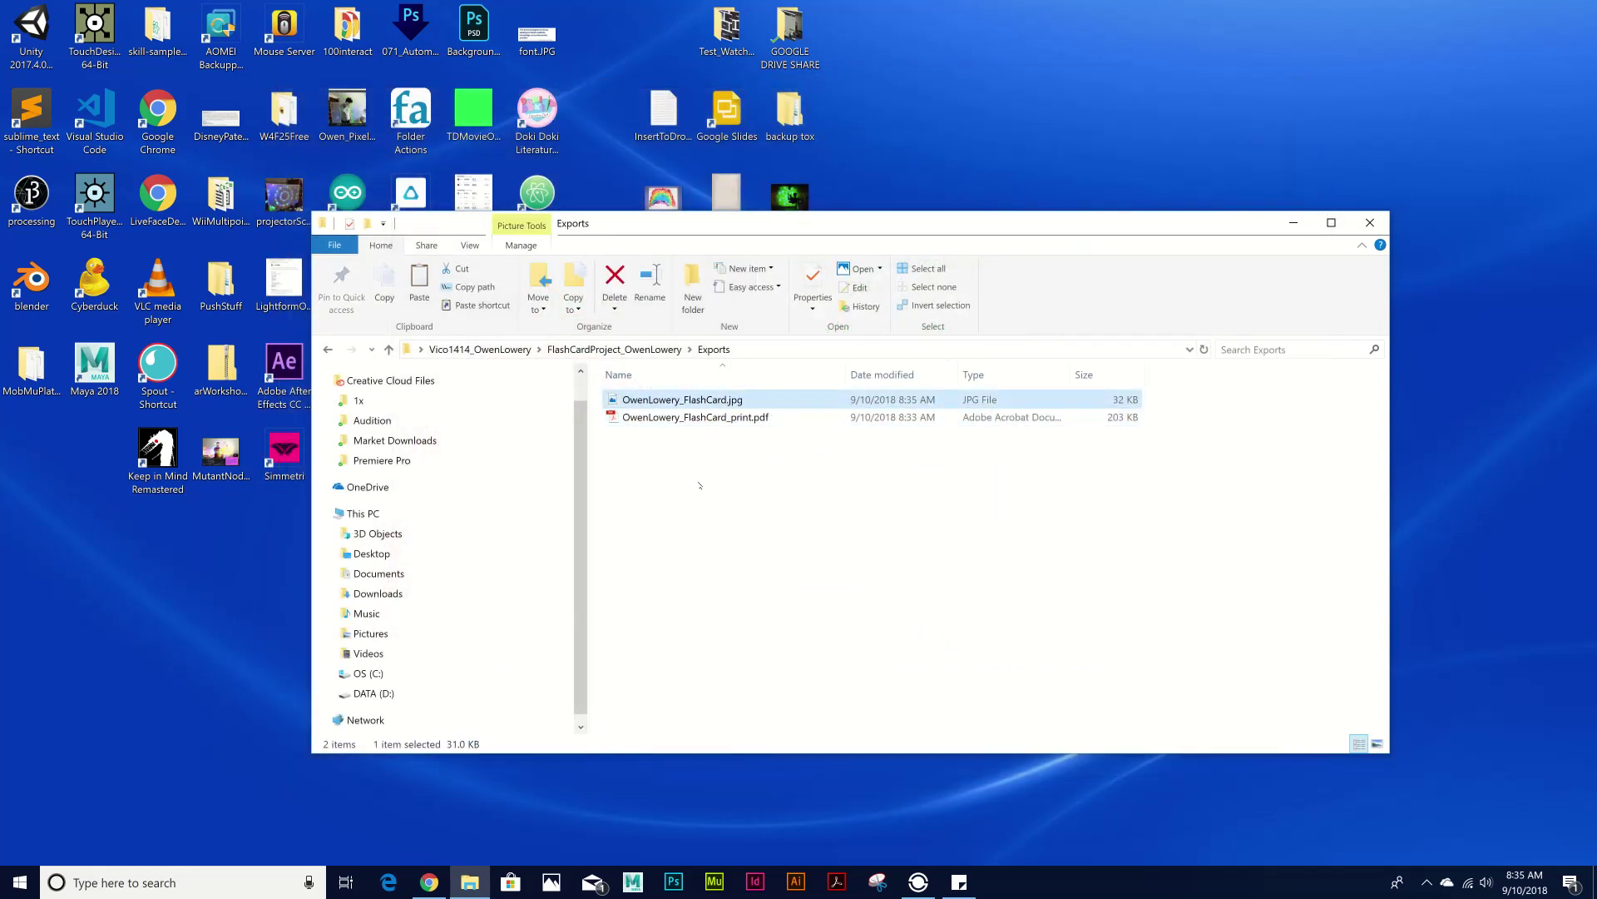
left_click(824, 520)
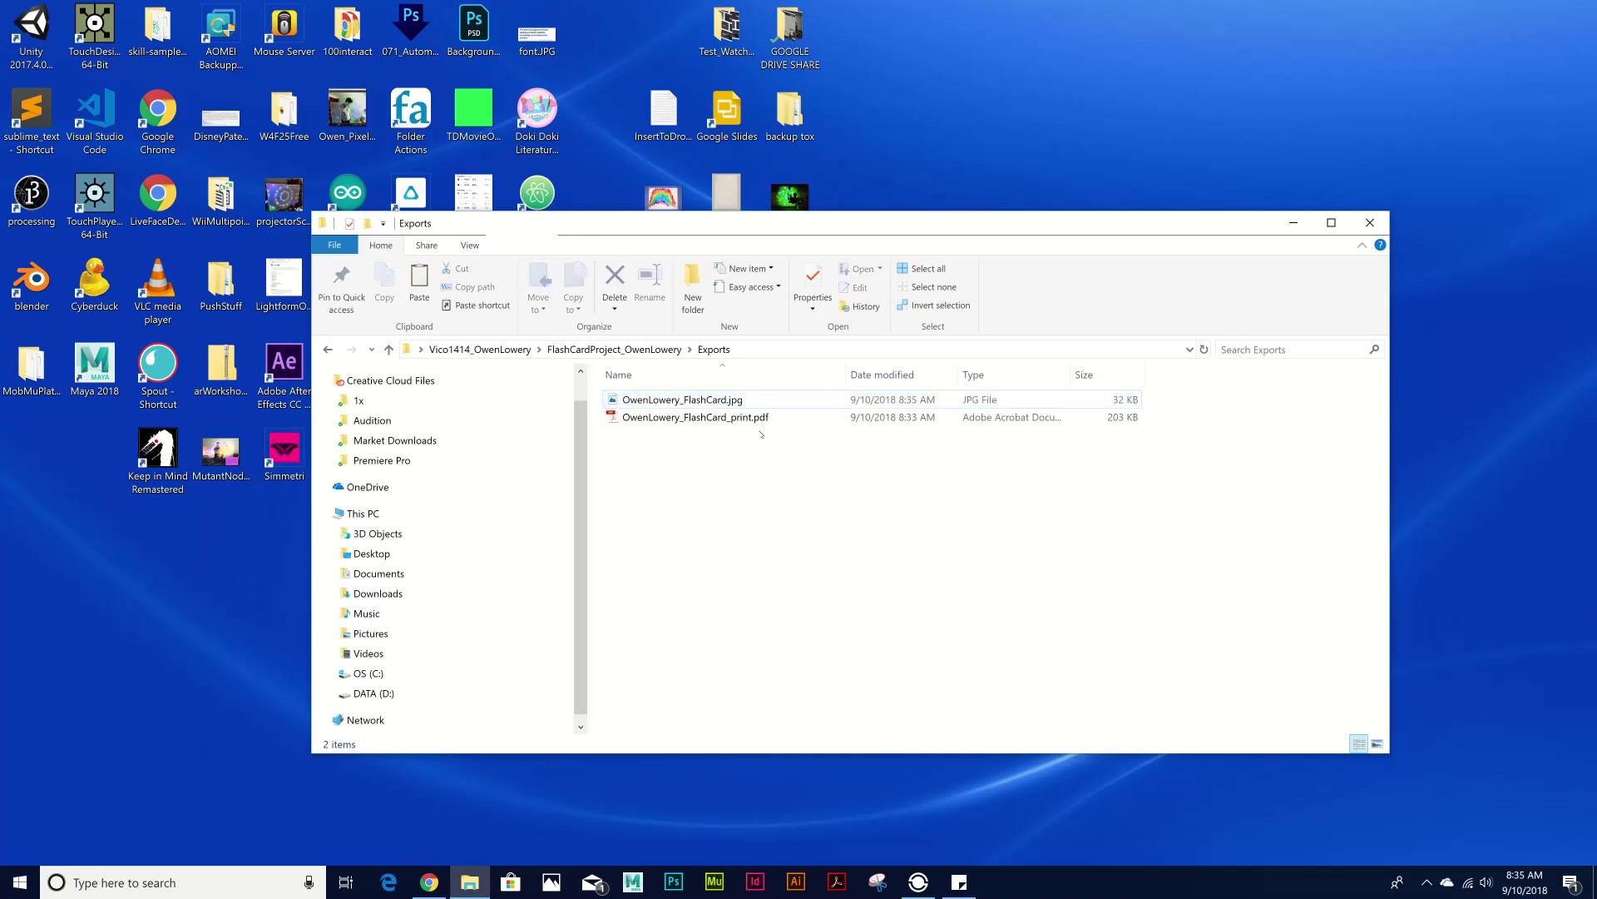
left_click(682, 399)
key("space")
key("space")
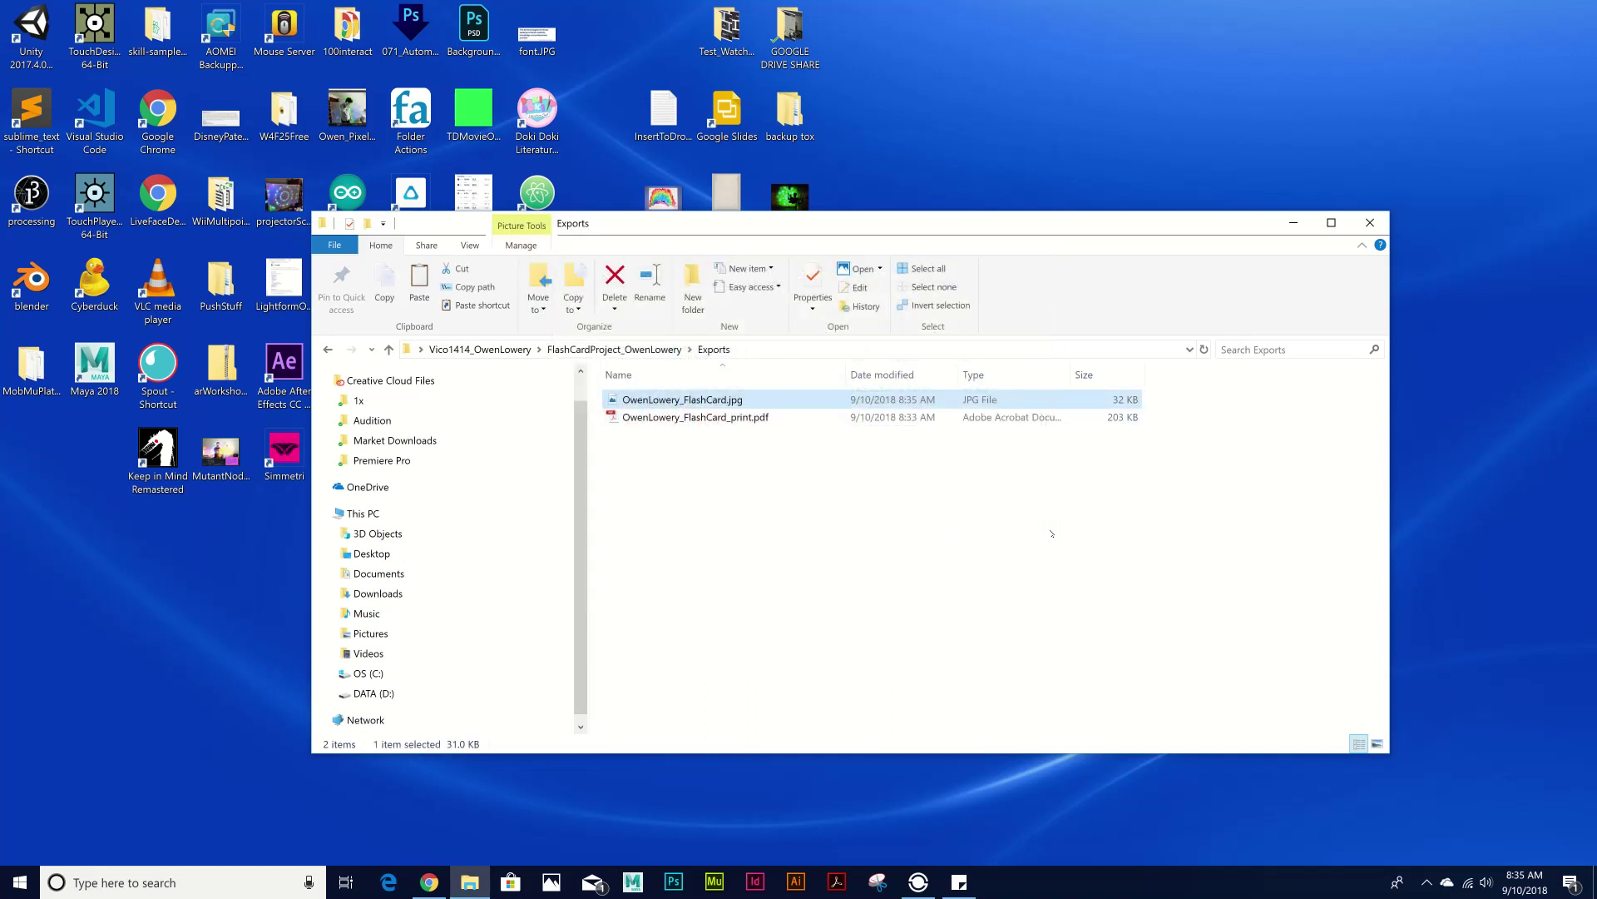
key("space")
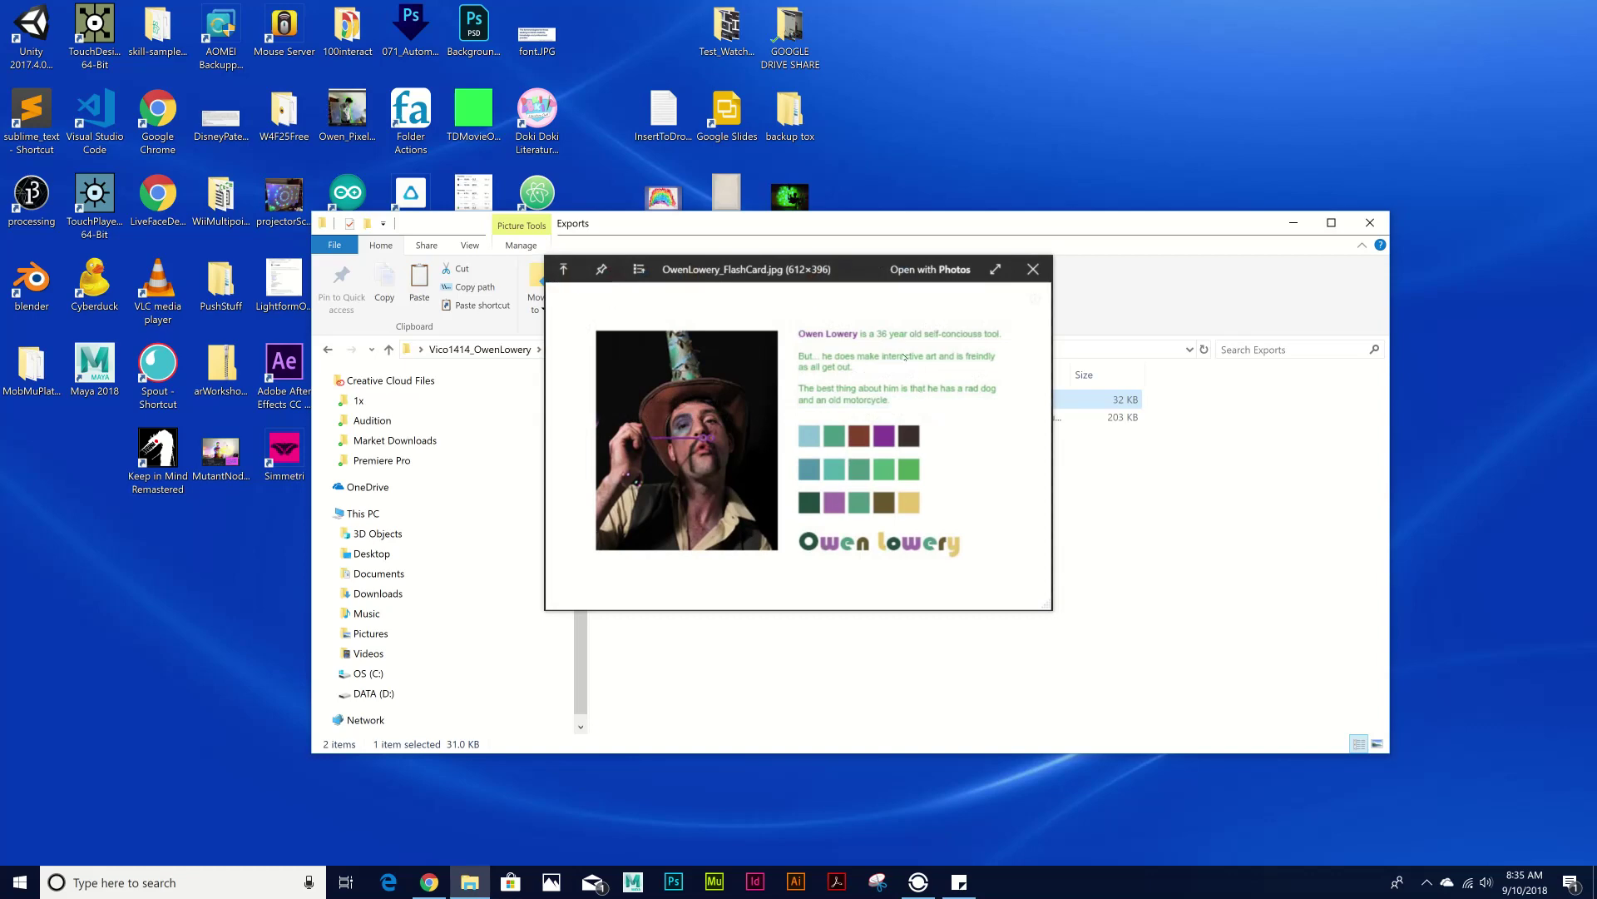
key("space")
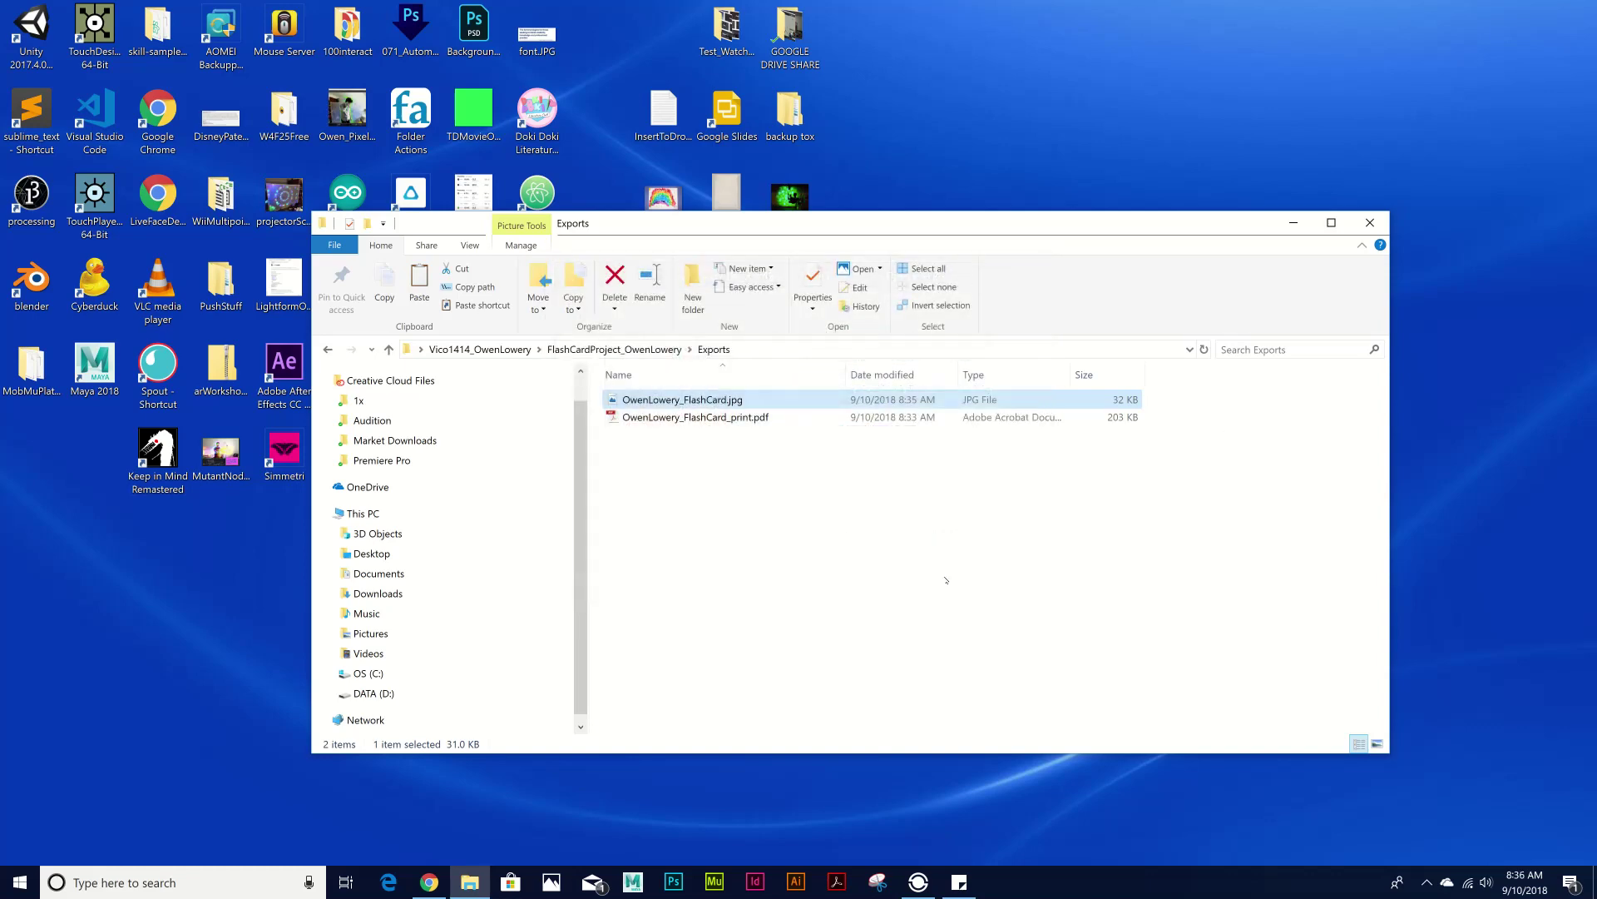
left_click(981, 499)
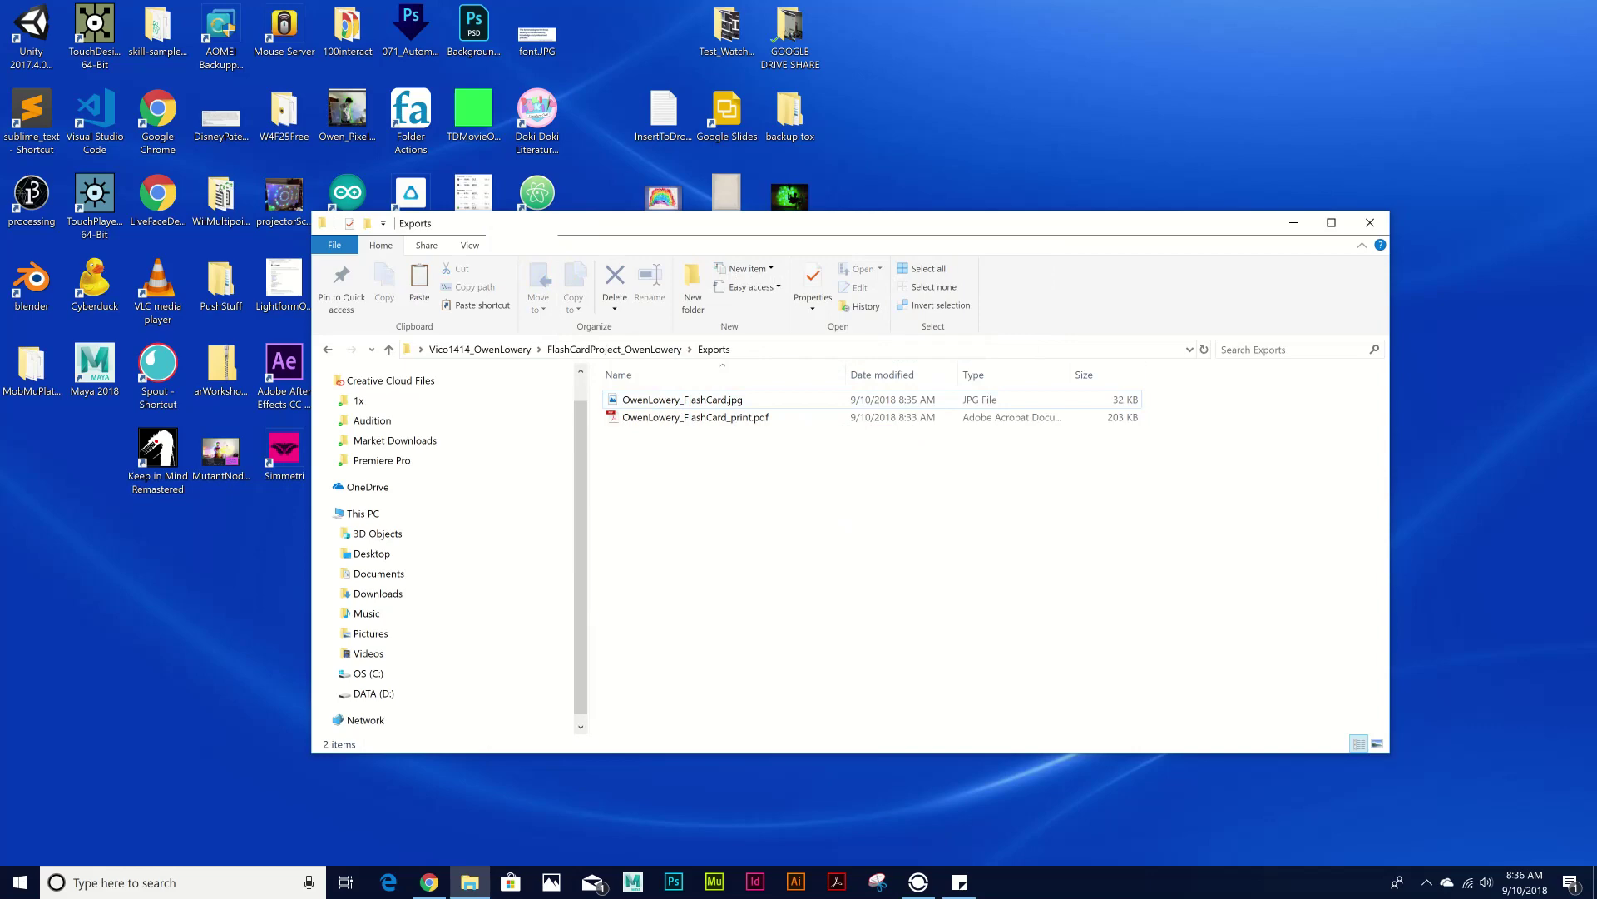